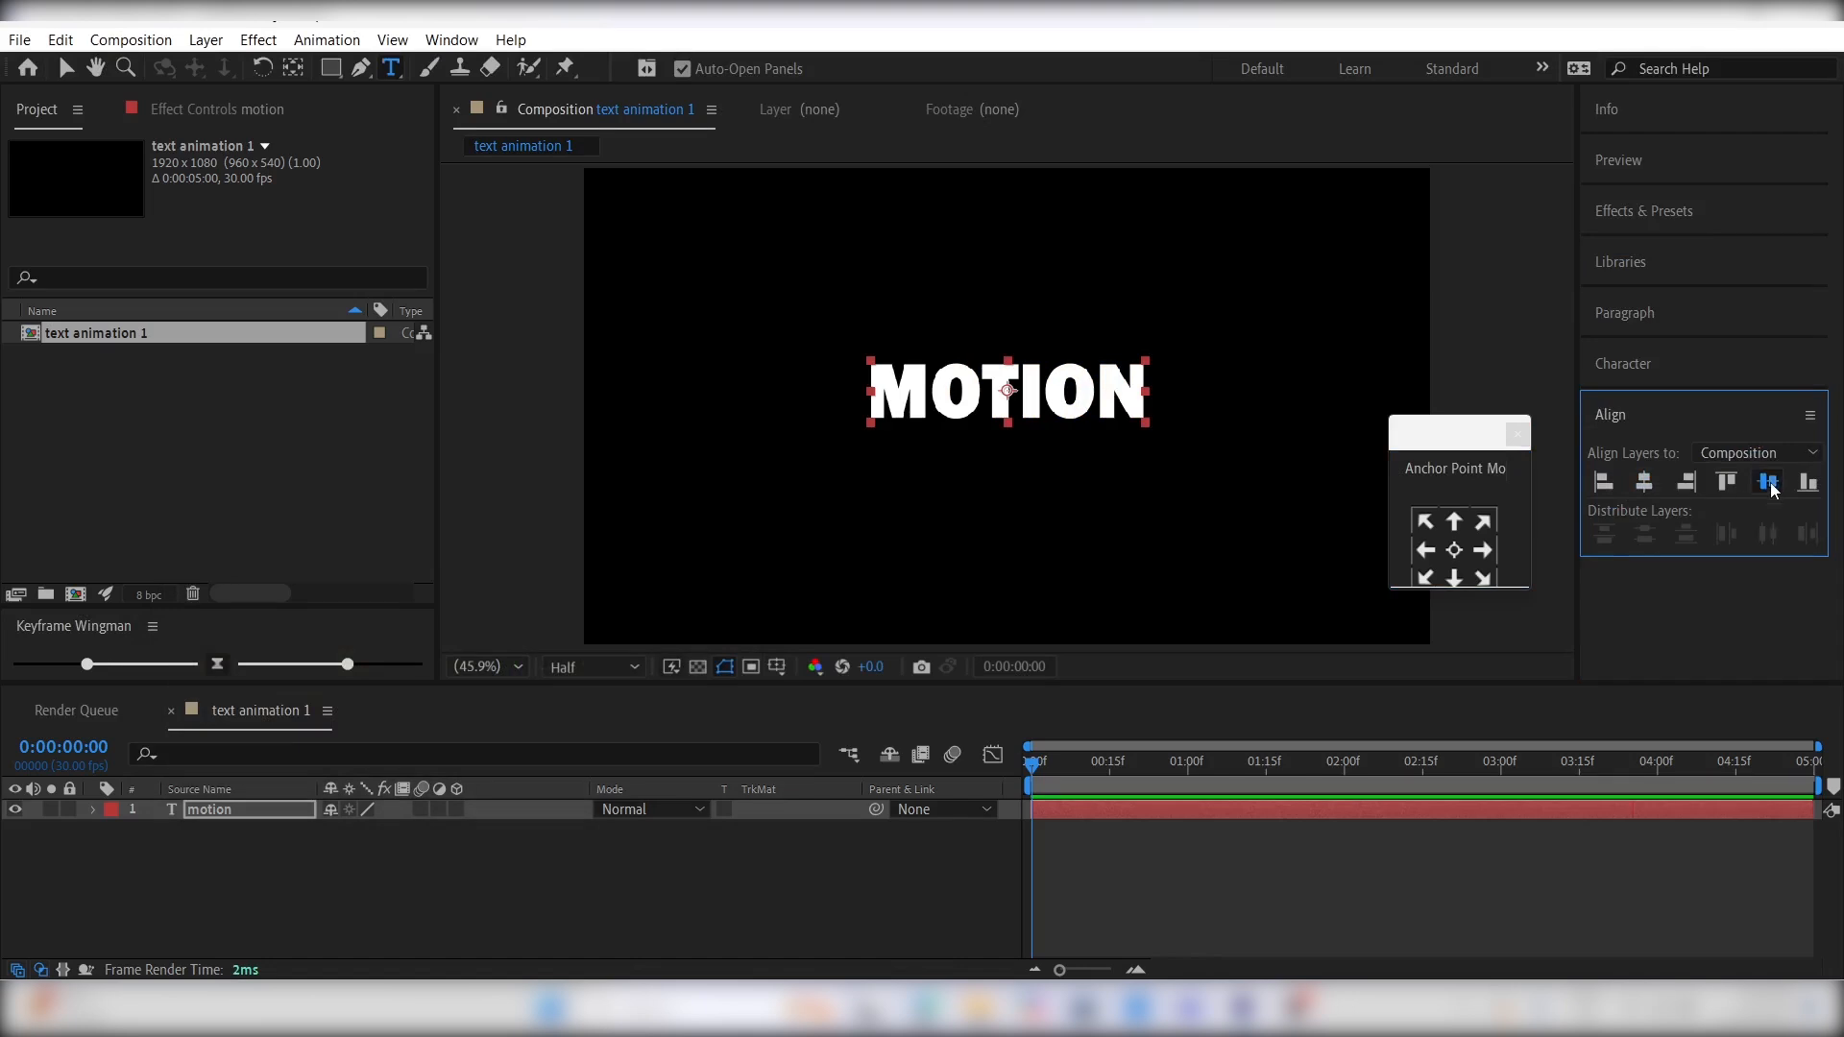
- Split the motion text layer at 0:00:01:00
left_click(1056, 885)
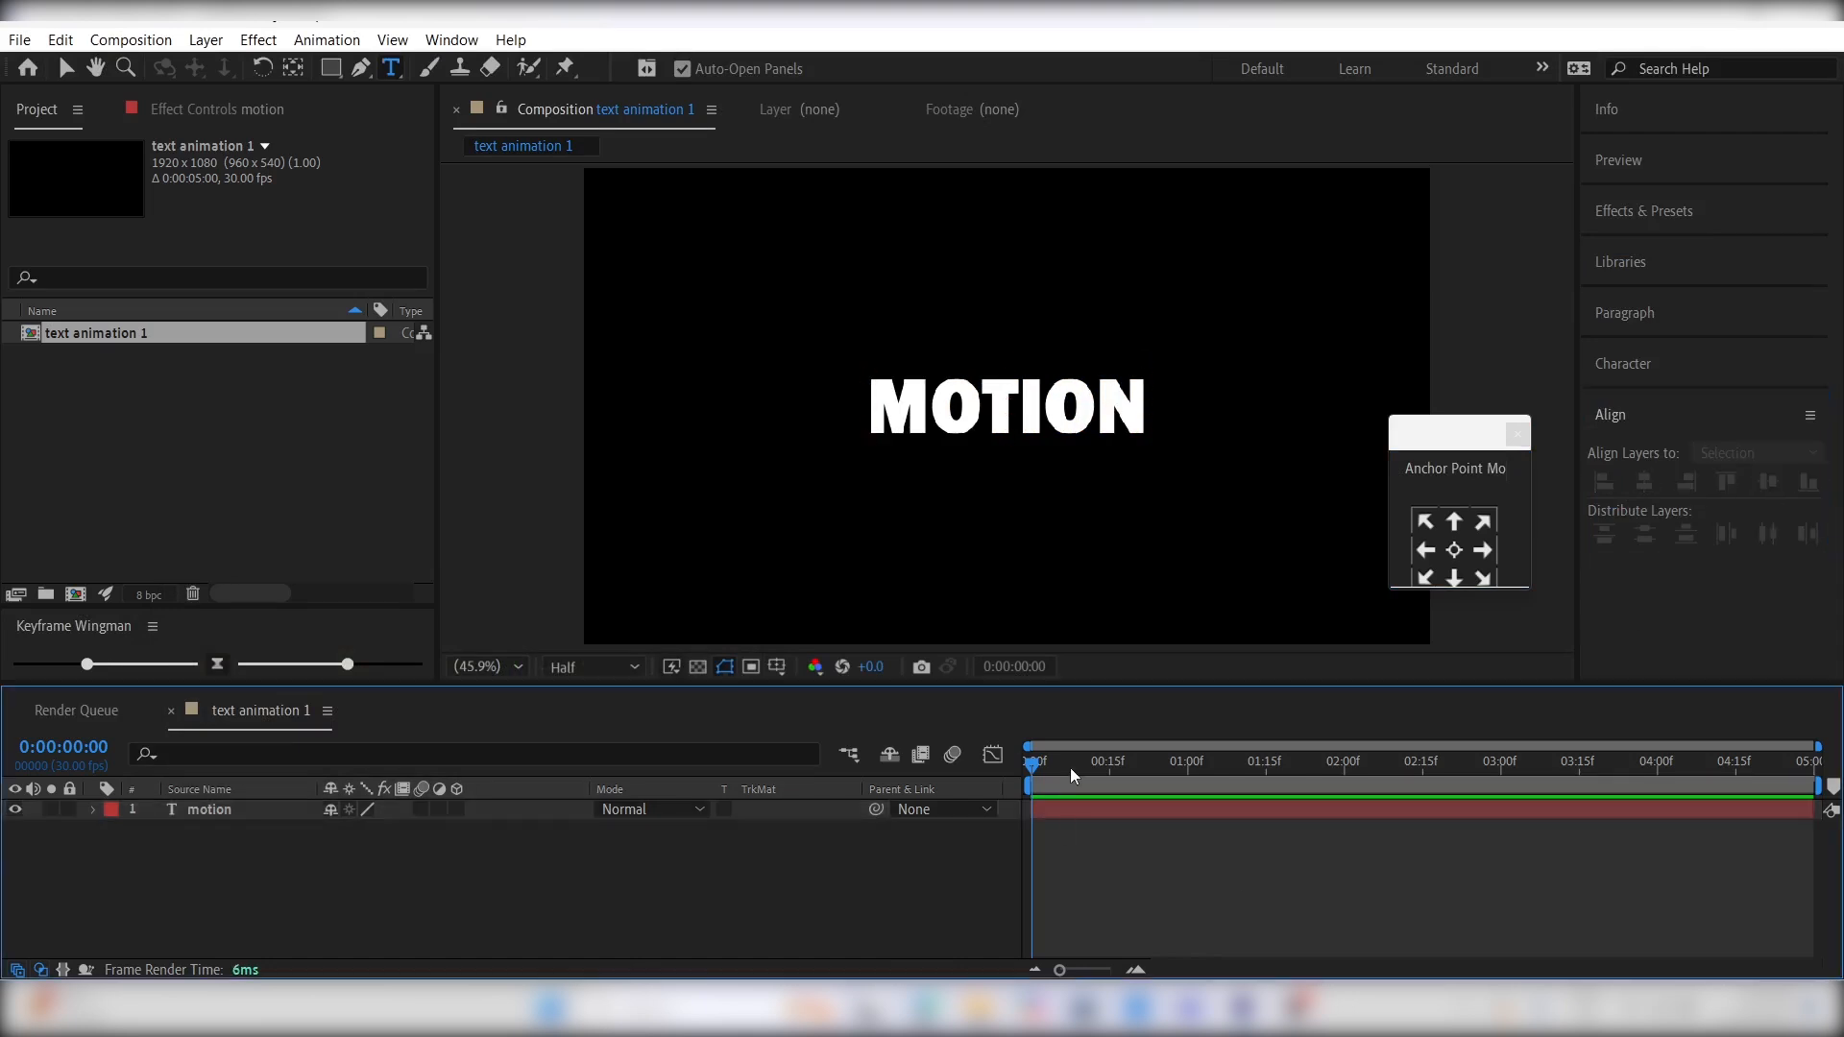
left_click_drag(1073, 773, 1189, 767)
left_click(1186, 810)
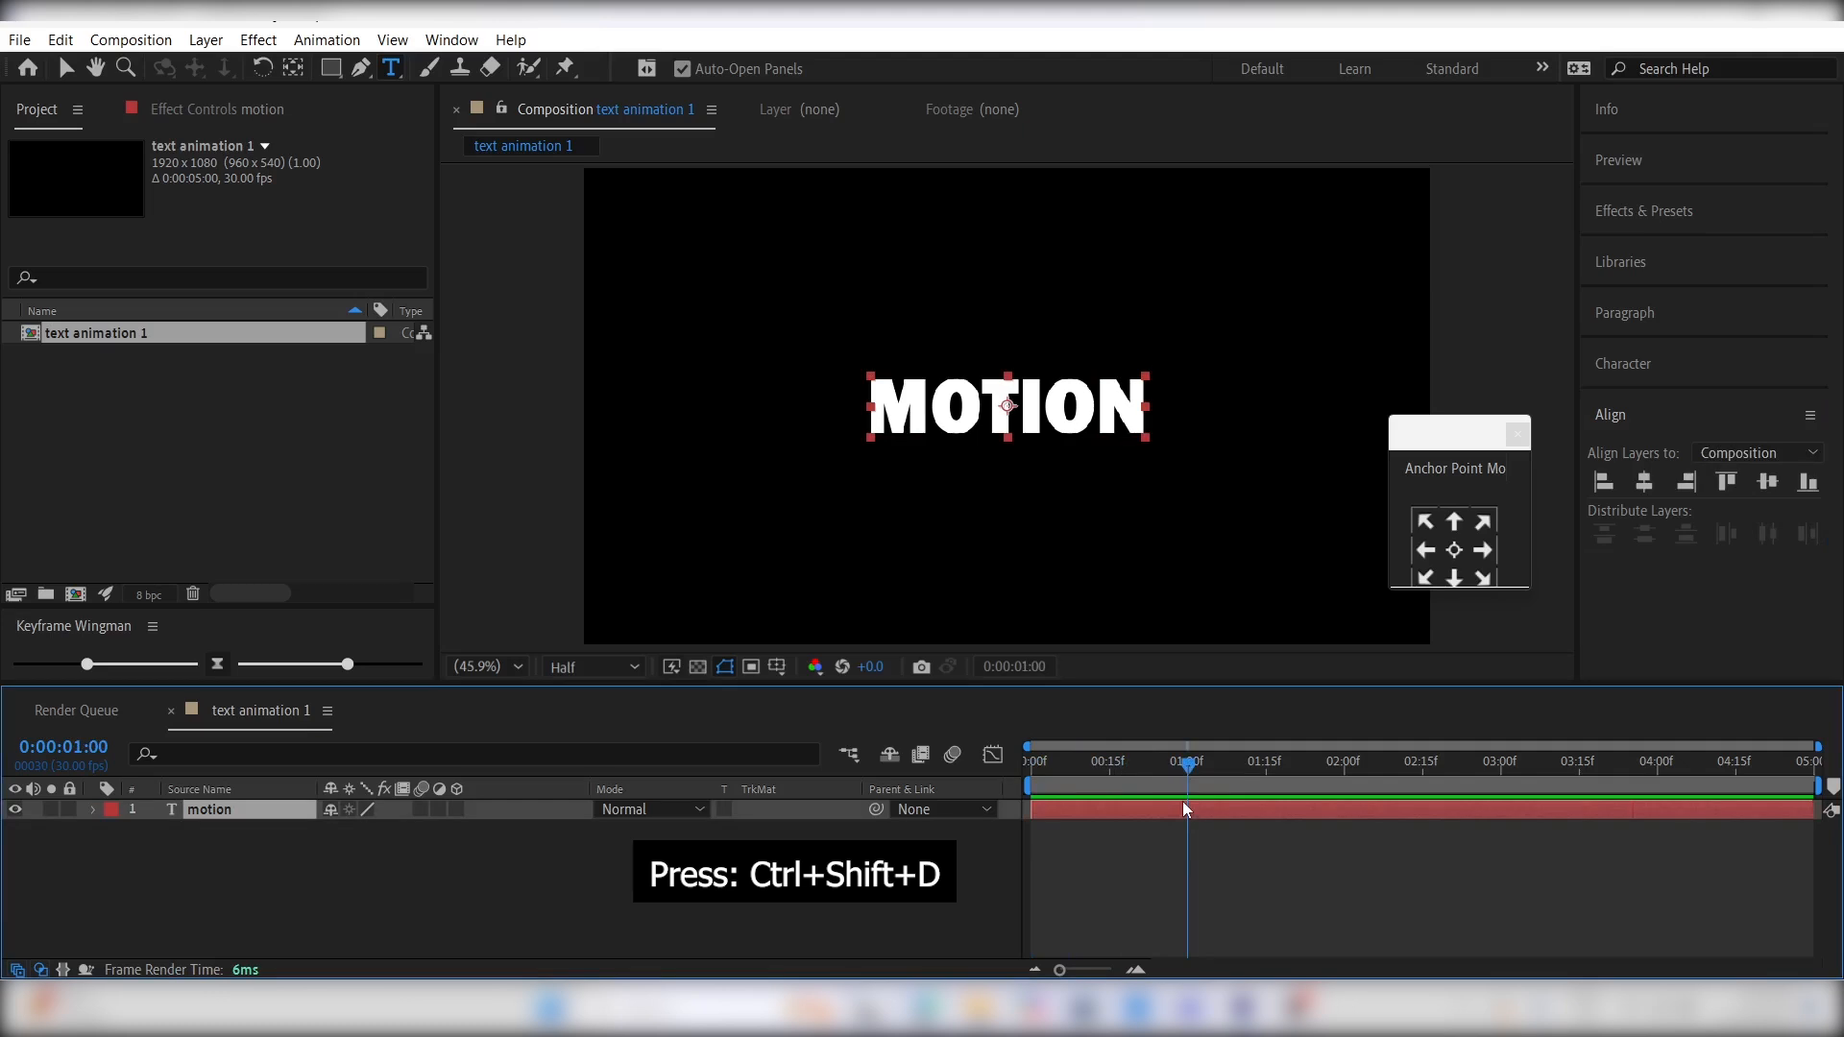
key("ctrl+shift+d")
- Draw a closed four-point Pen mask on the motion 2 layer, cutting diagonally across the word and enclosing its upper part
left_click_drag(1252, 771, 1215, 774)
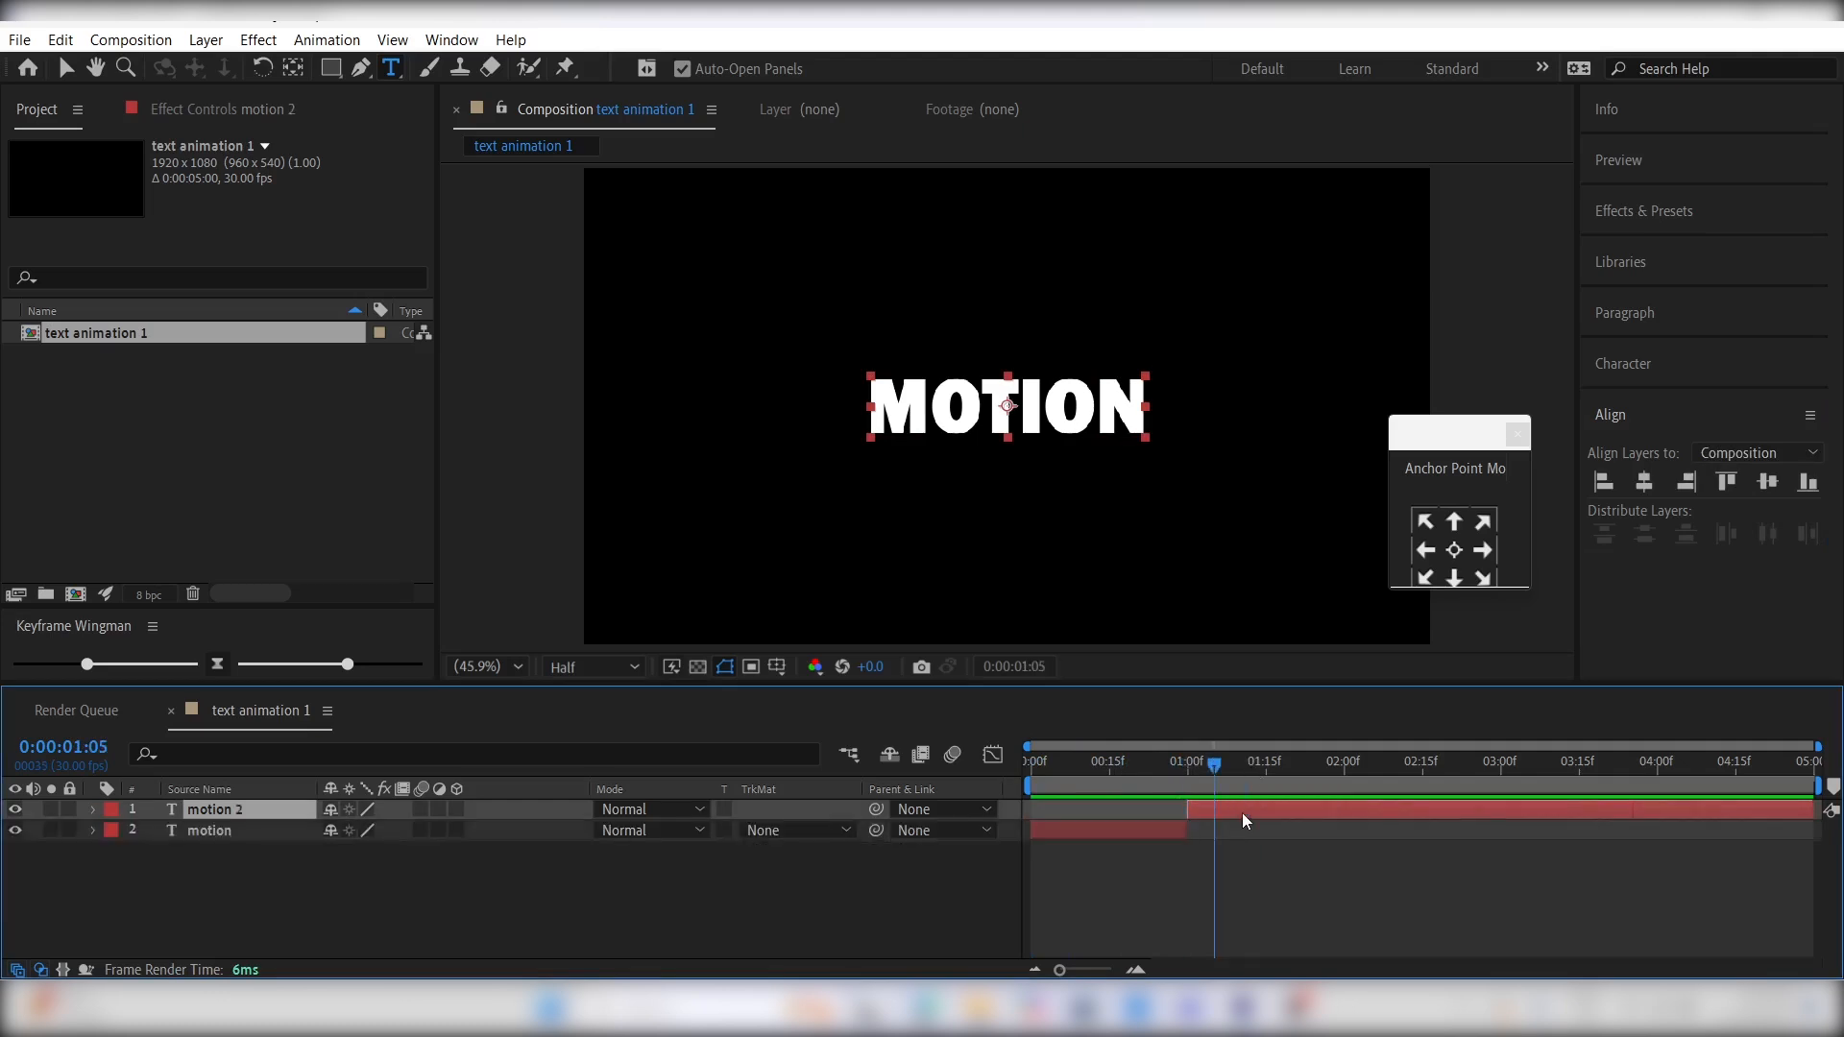
left_click(360, 67)
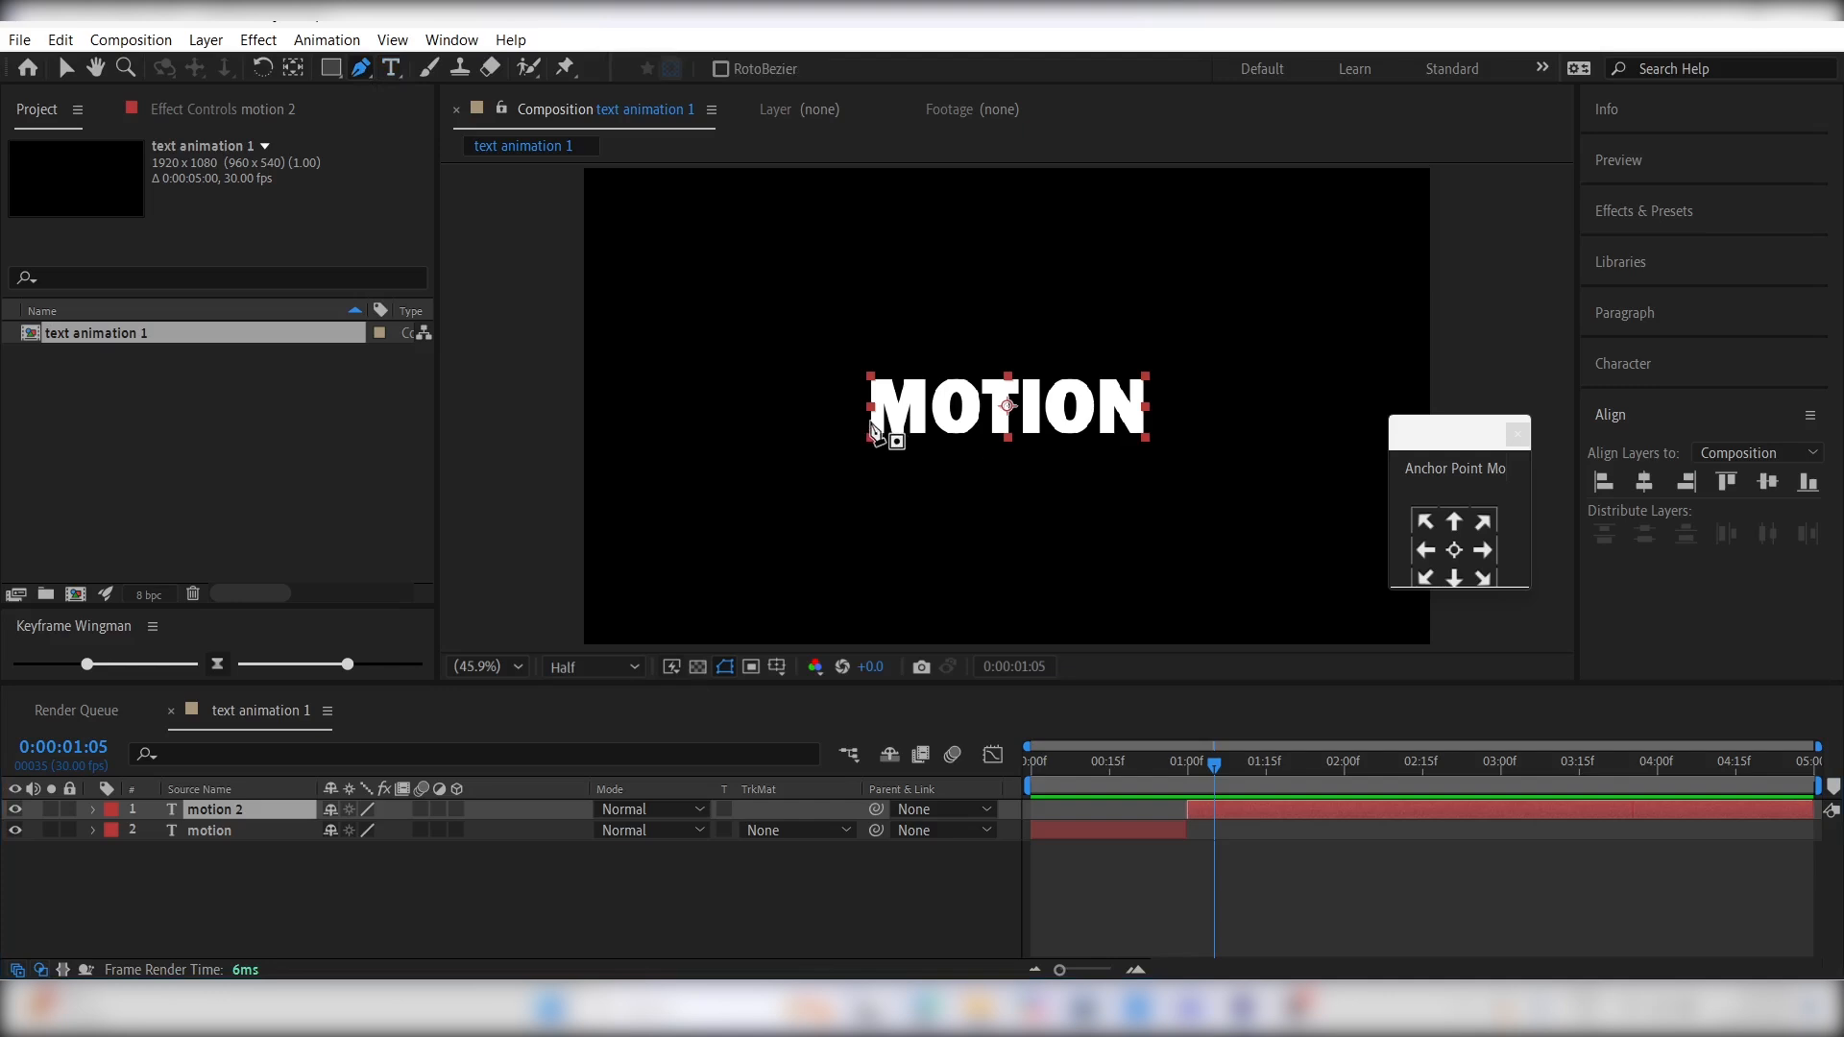
left_click(868, 424)
left_click(1142, 382)
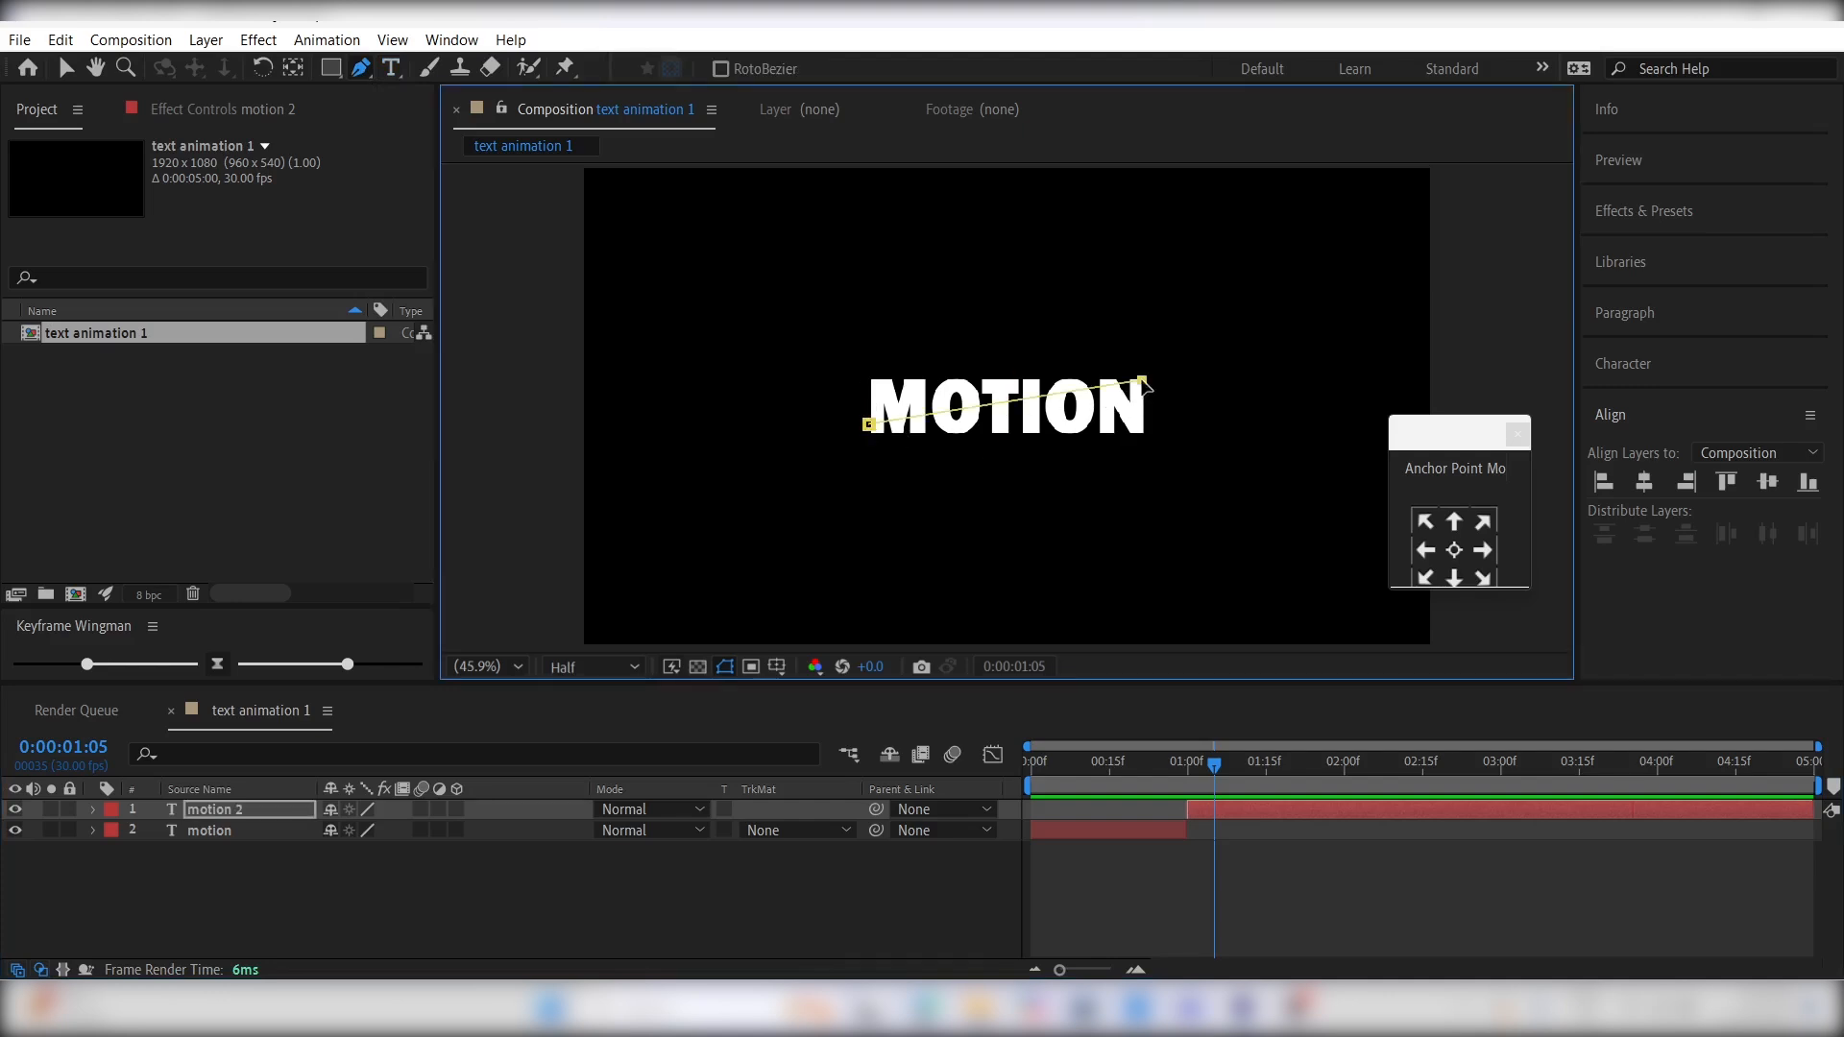
left_click(1123, 338)
left_click(841, 356)
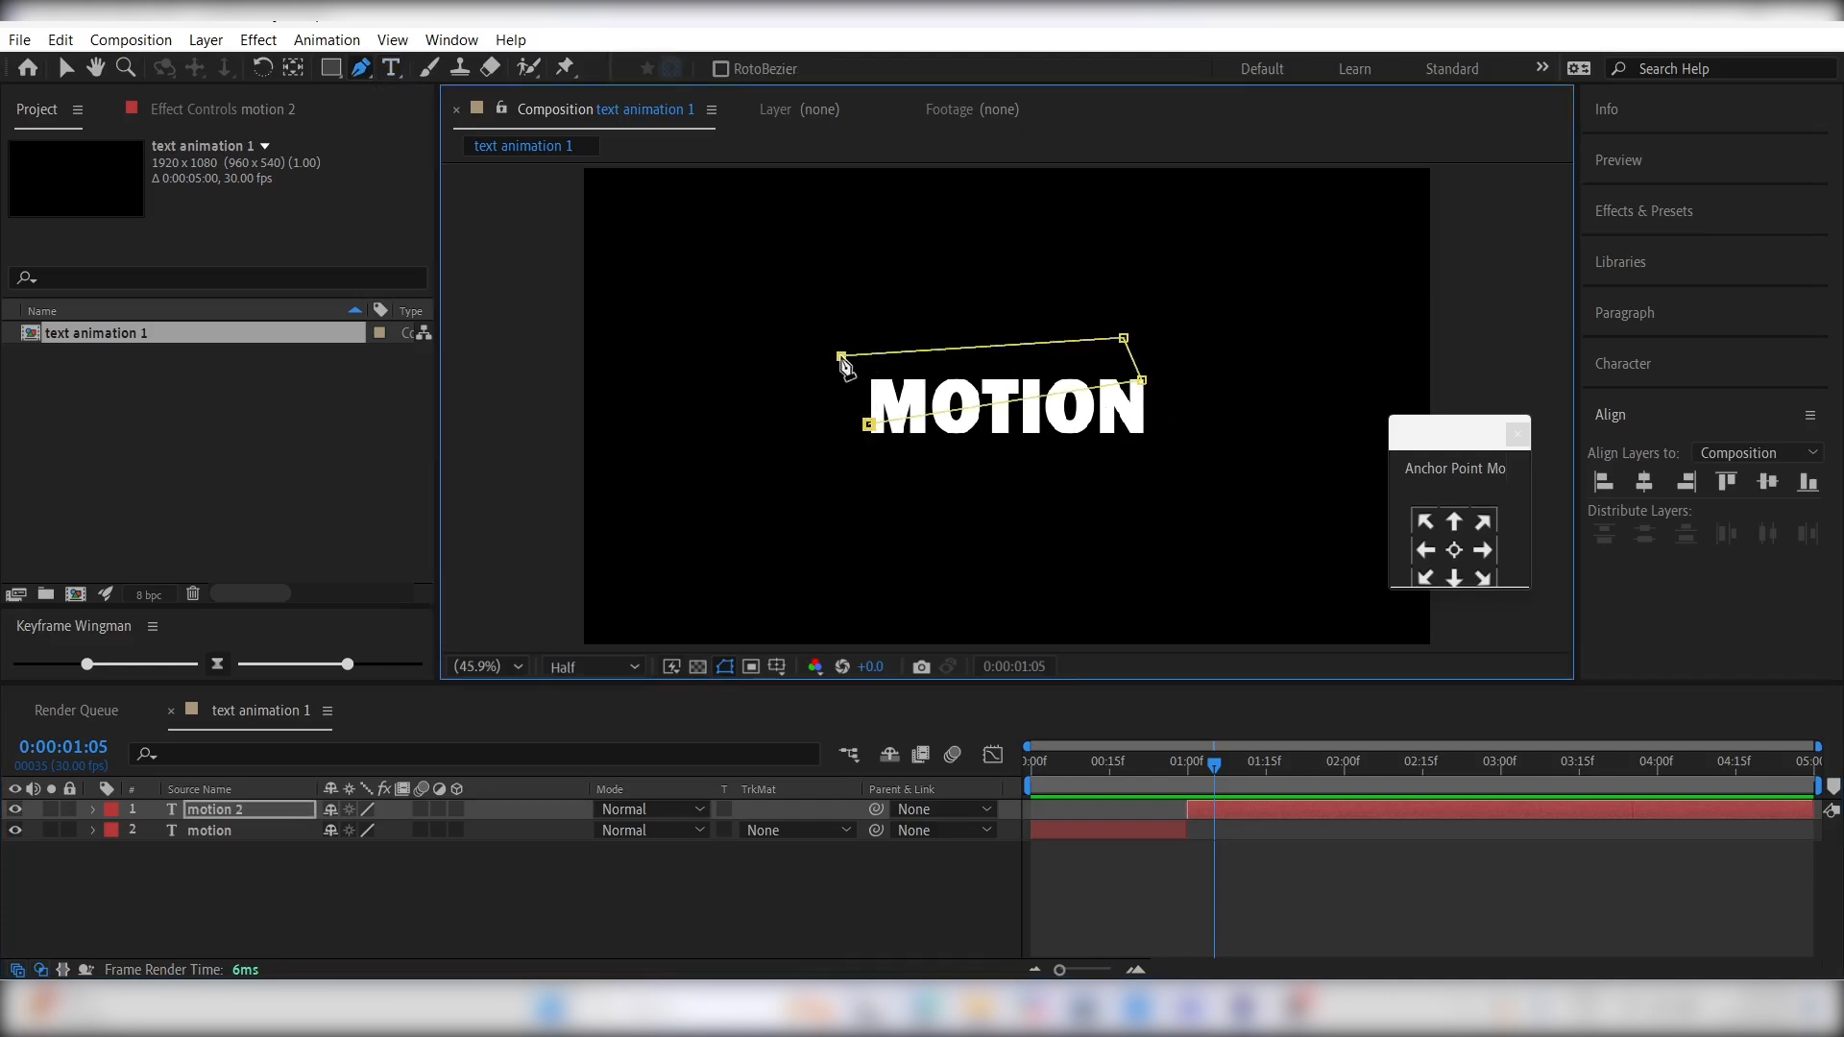
left_click(869, 424)
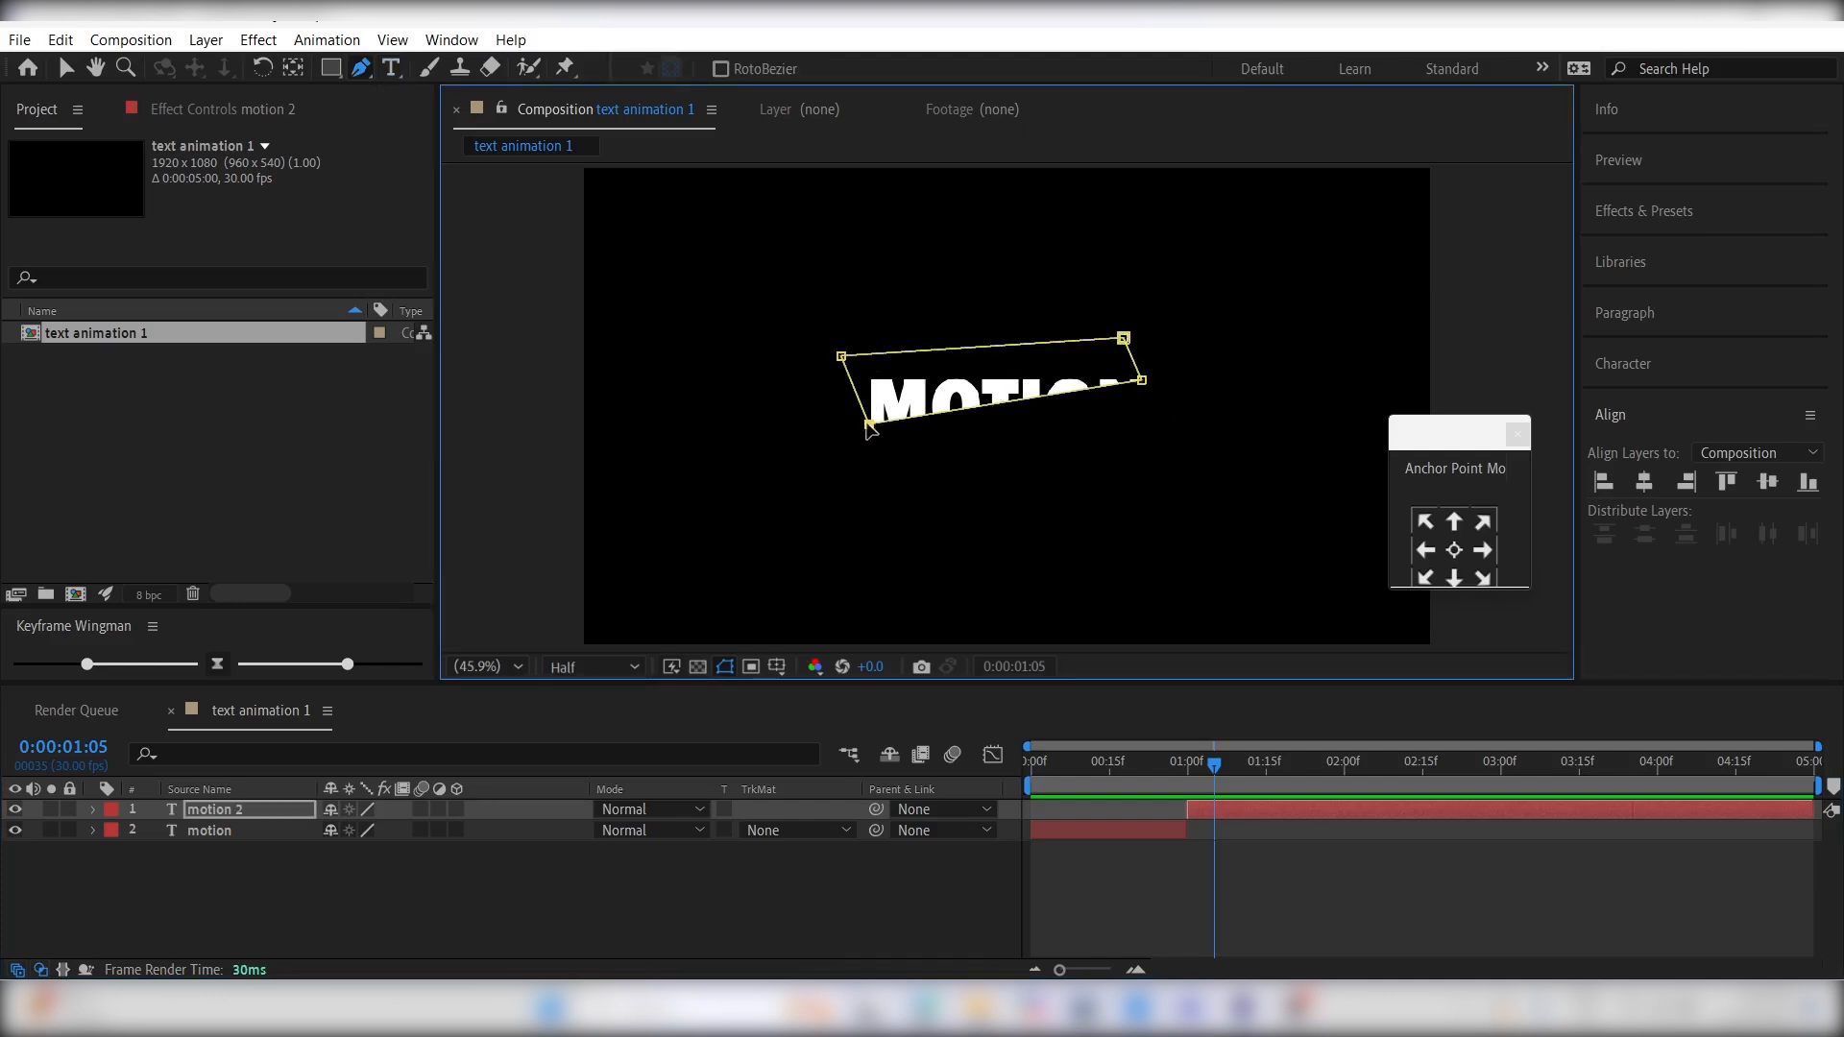
- Duplicate the masked motion 2 layer and invert Mask 1 on the original motion 2
left_click(1262, 817)
key("ctrl+d")
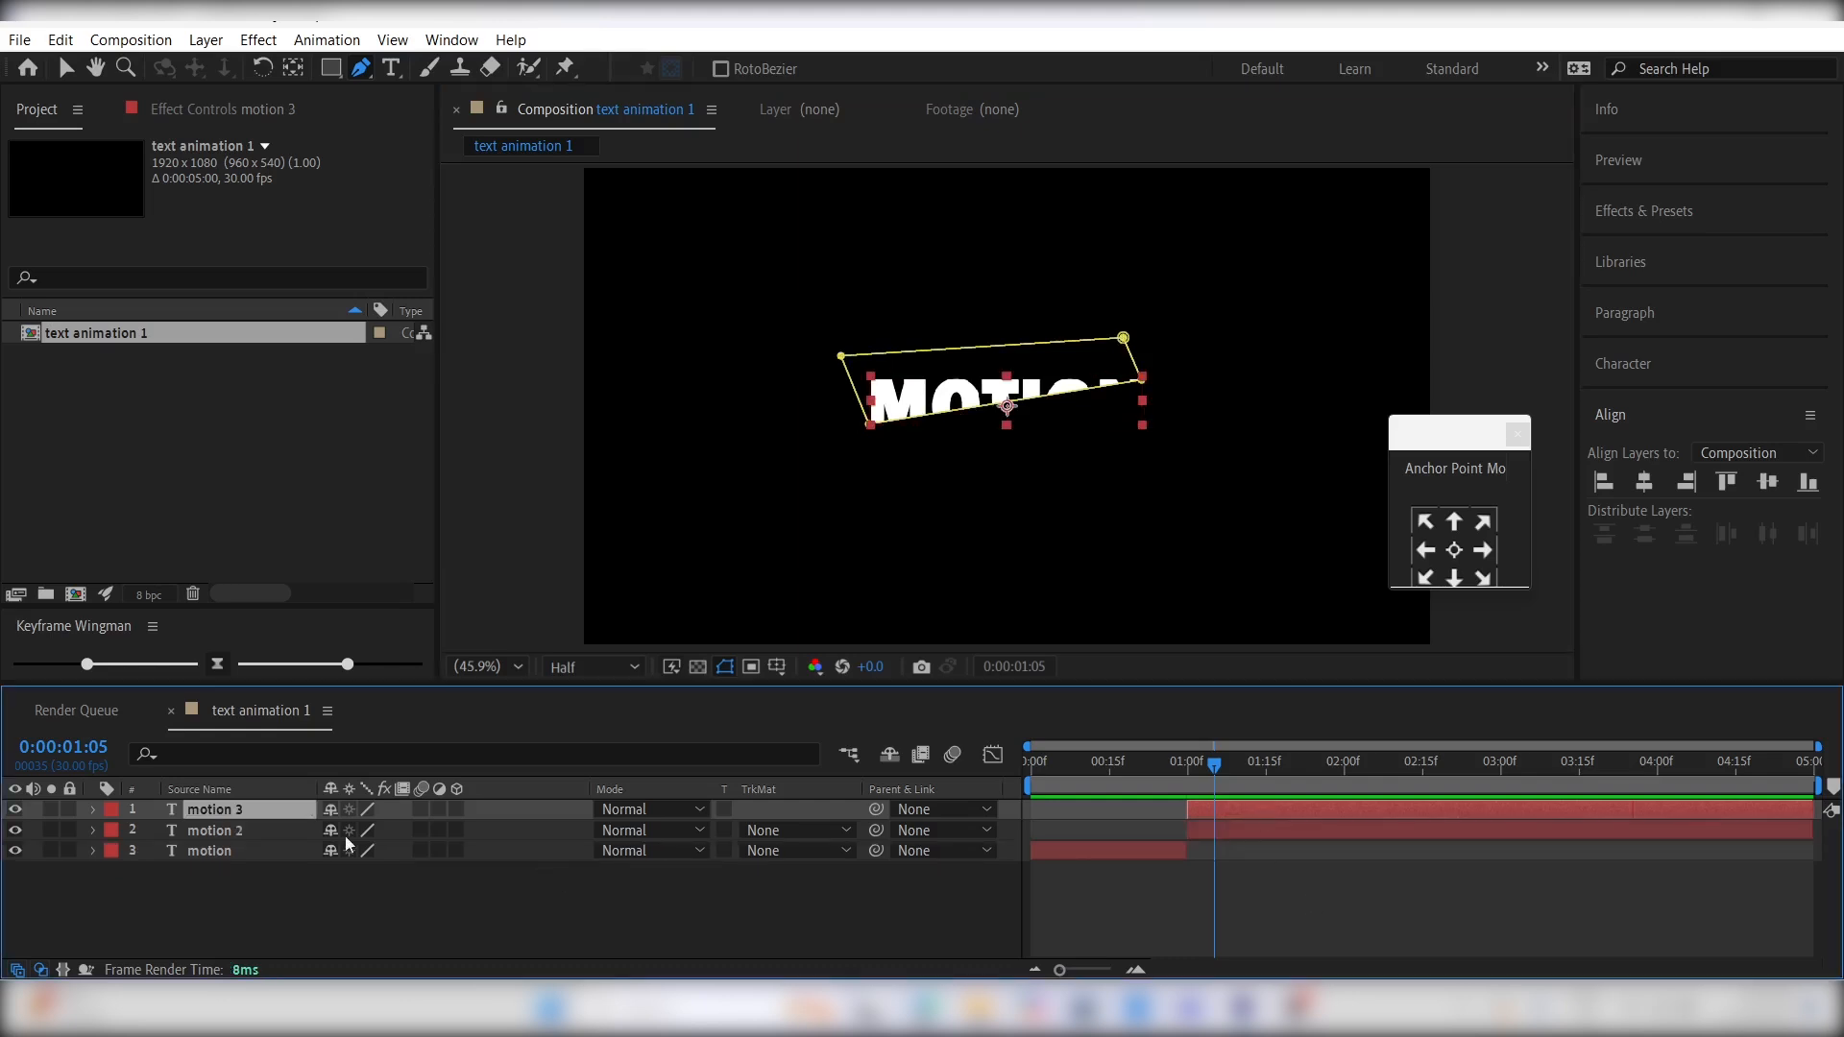
left_click(93, 831)
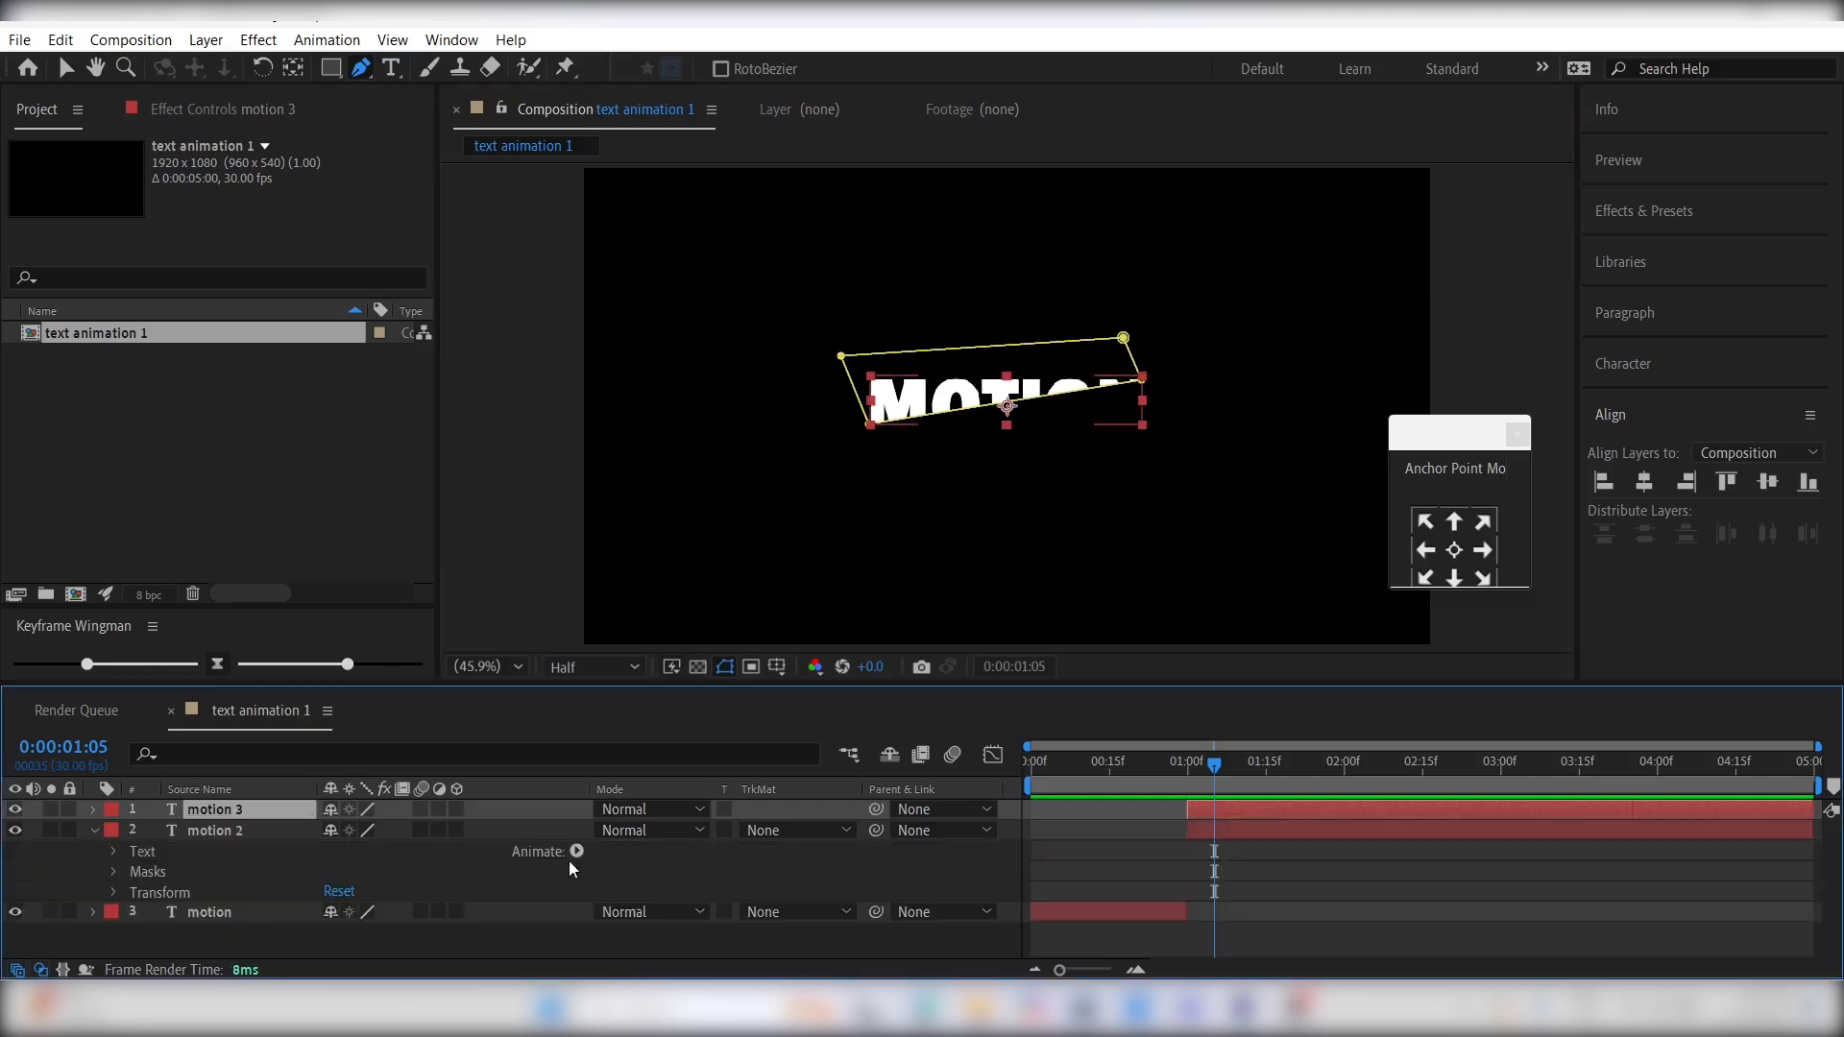
left_click(116, 872)
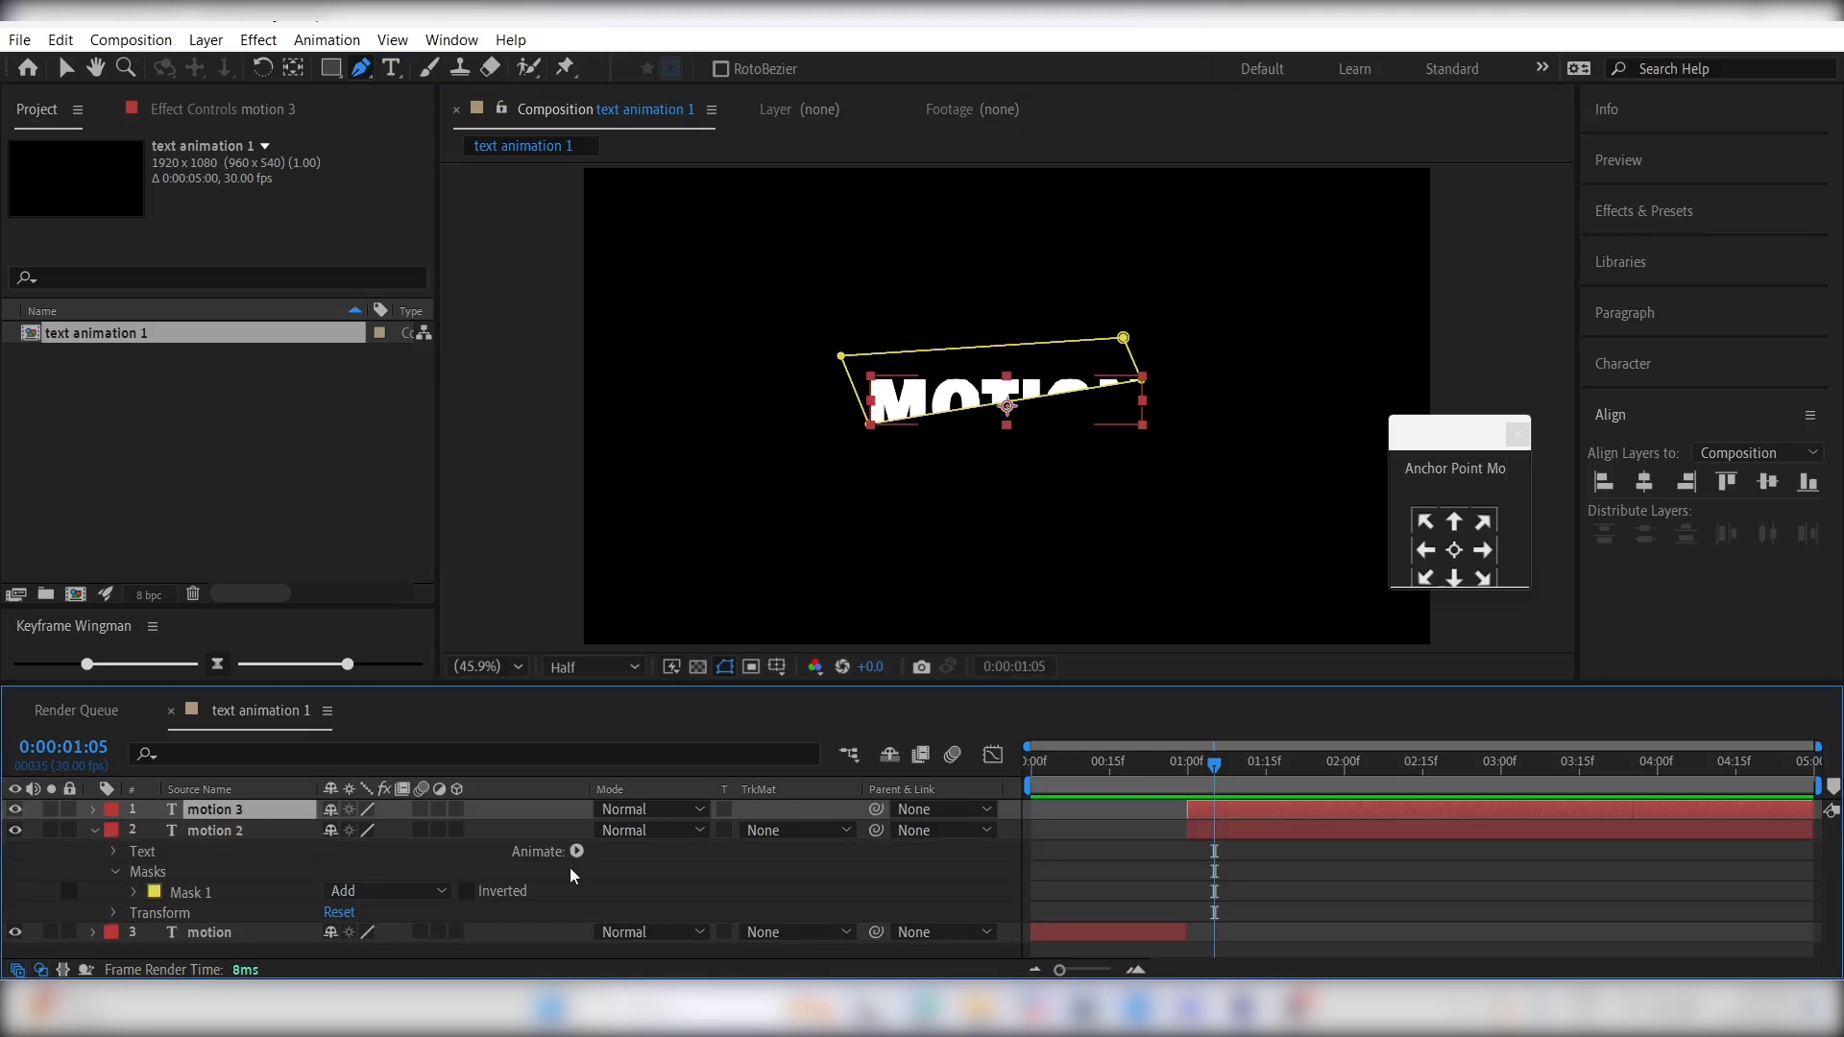
left_click(467, 893)
left_click(1250, 869)
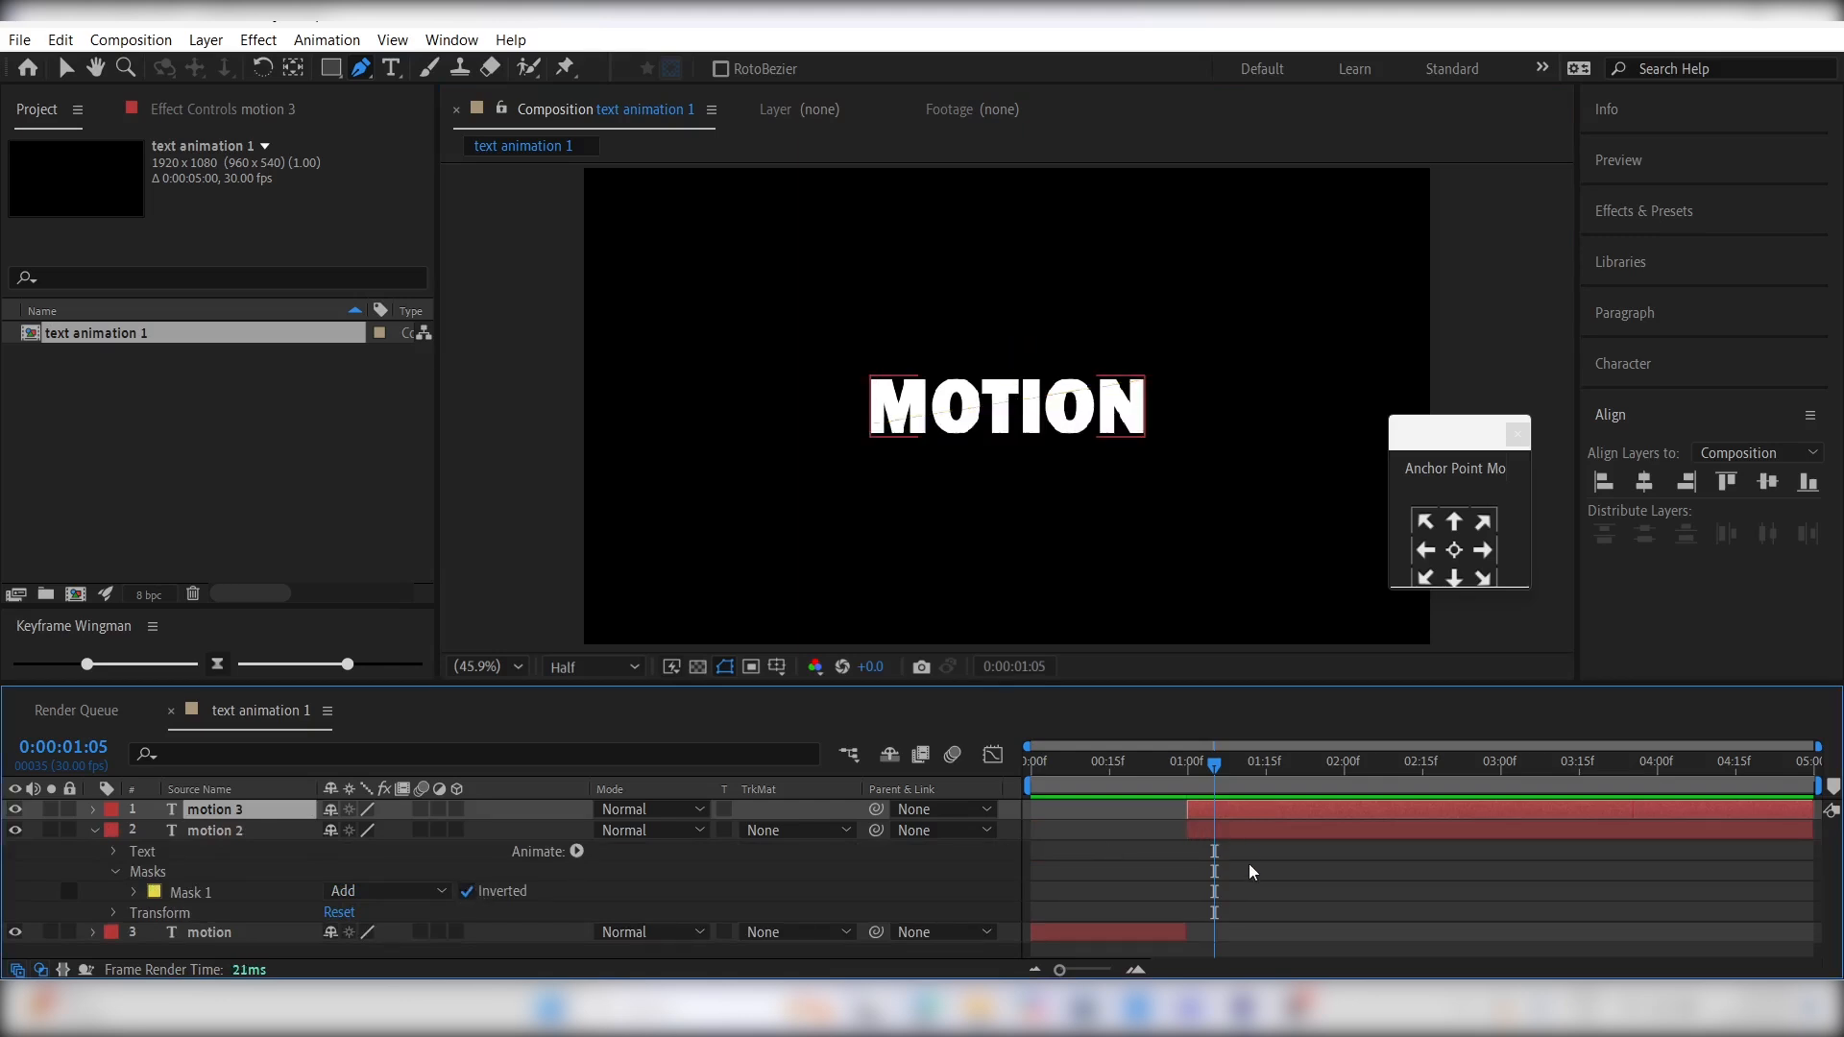
- Keyframe the motion 3 layer's Position at 0:00:01:00 and at 0:00:01:15 with a Y value of 523, and ease both keyframes
left_click(1206, 809)
left_click(1190, 784)
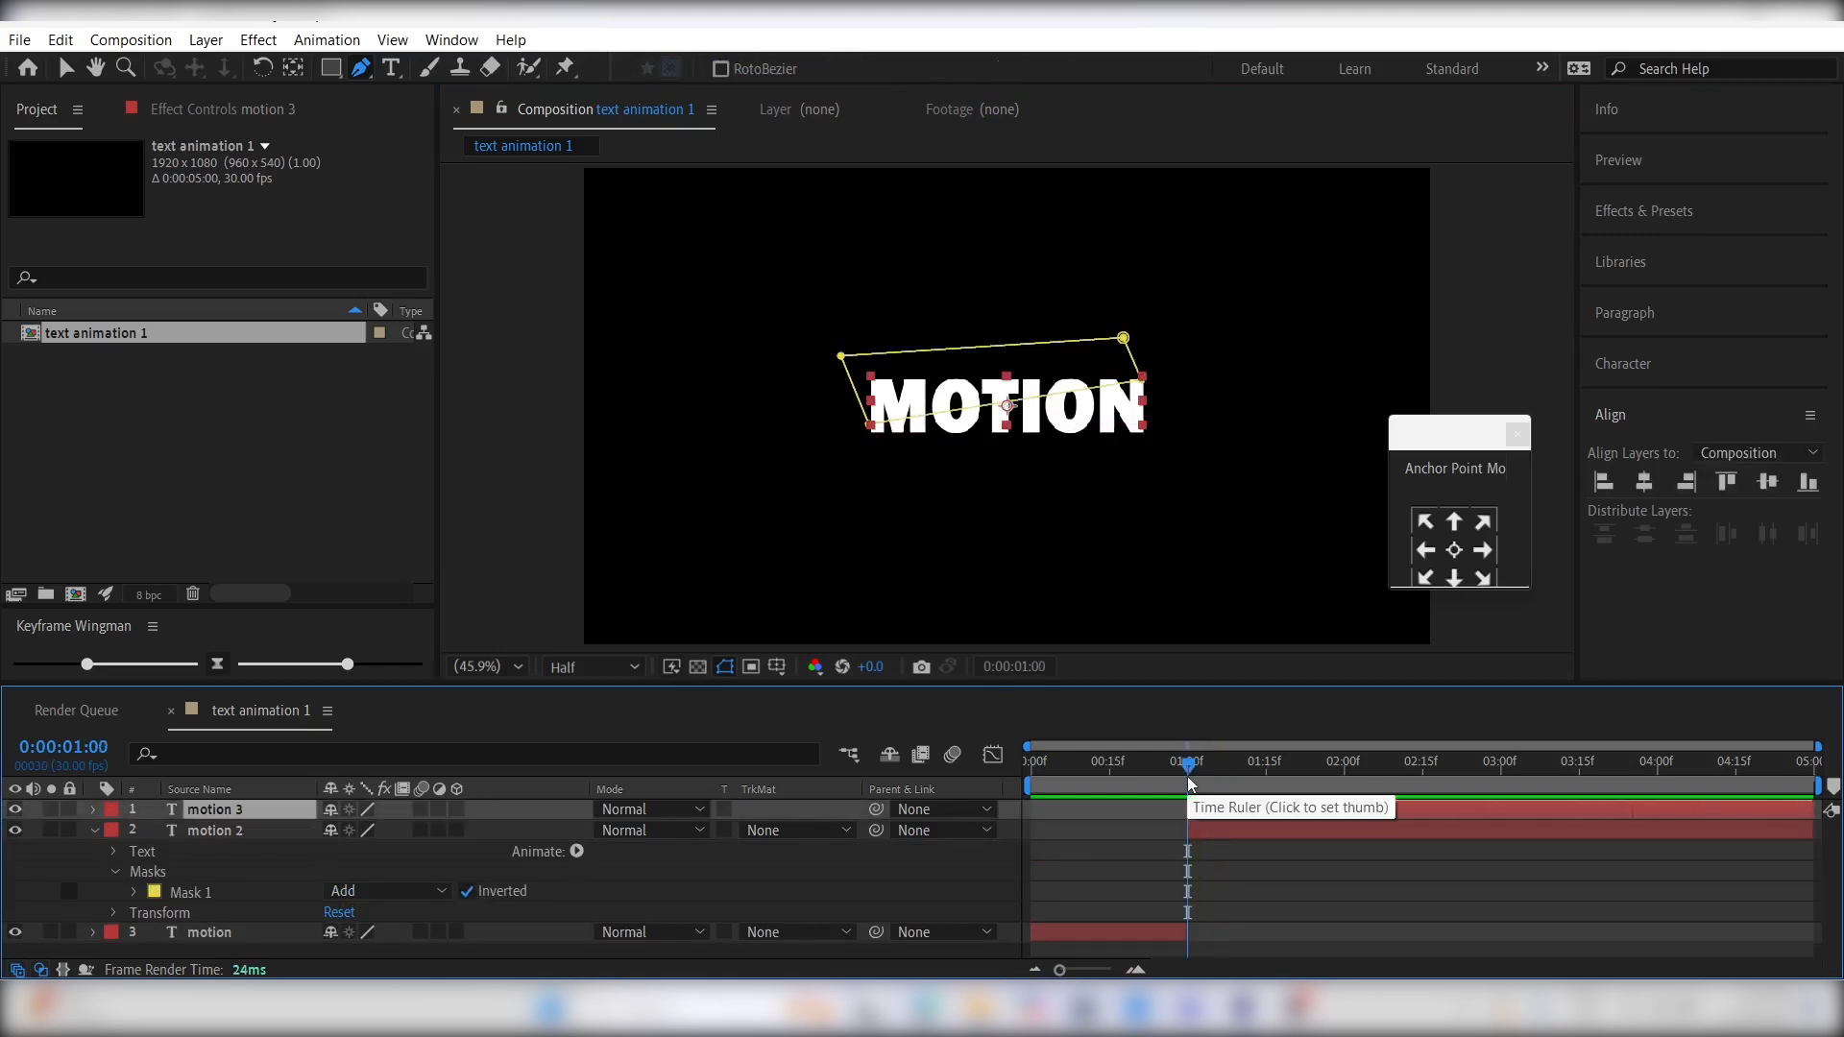
key("p")
left_click(153, 831)
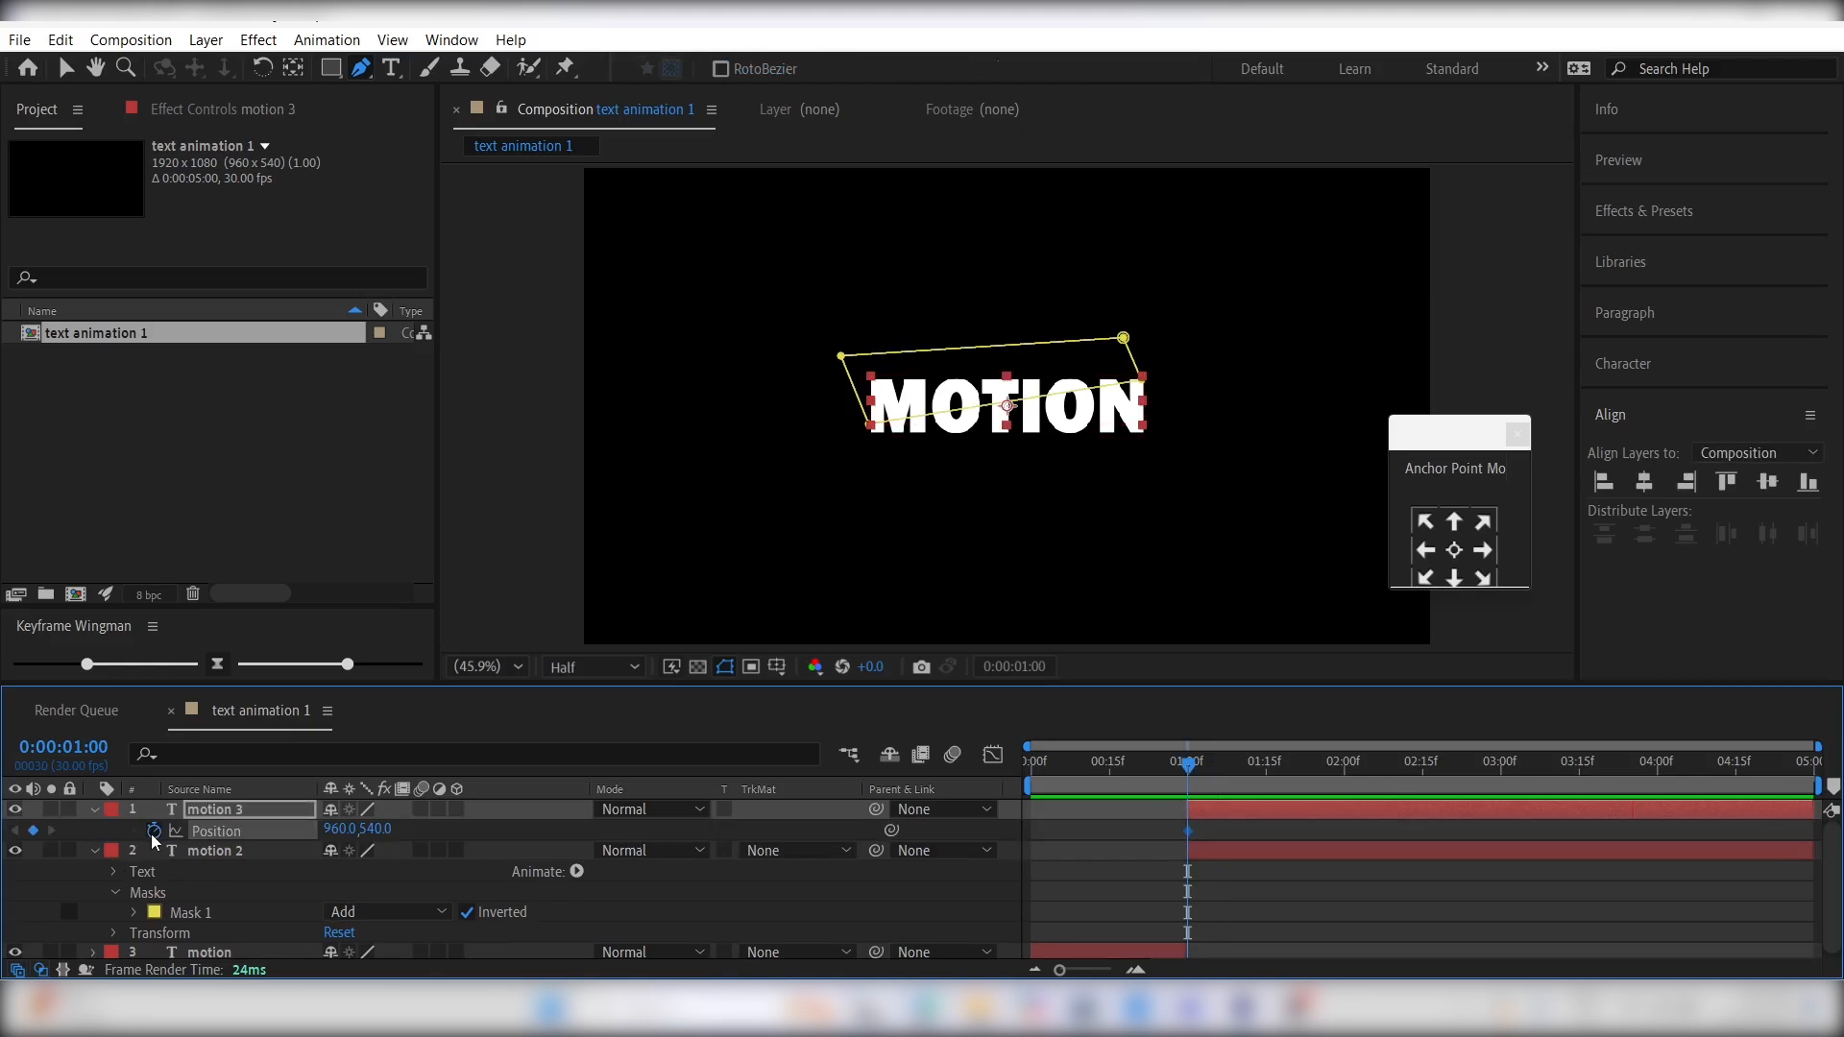
left_click_drag(1223, 791, 1269, 784)
mouse_move(377, 829)
left_mouse_down()
mouse_move(355, 823)
mouse_move(377, 824)
left_mouse_up()
left_click(370, 816)
left_click_drag(1309, 835, 1108, 835)
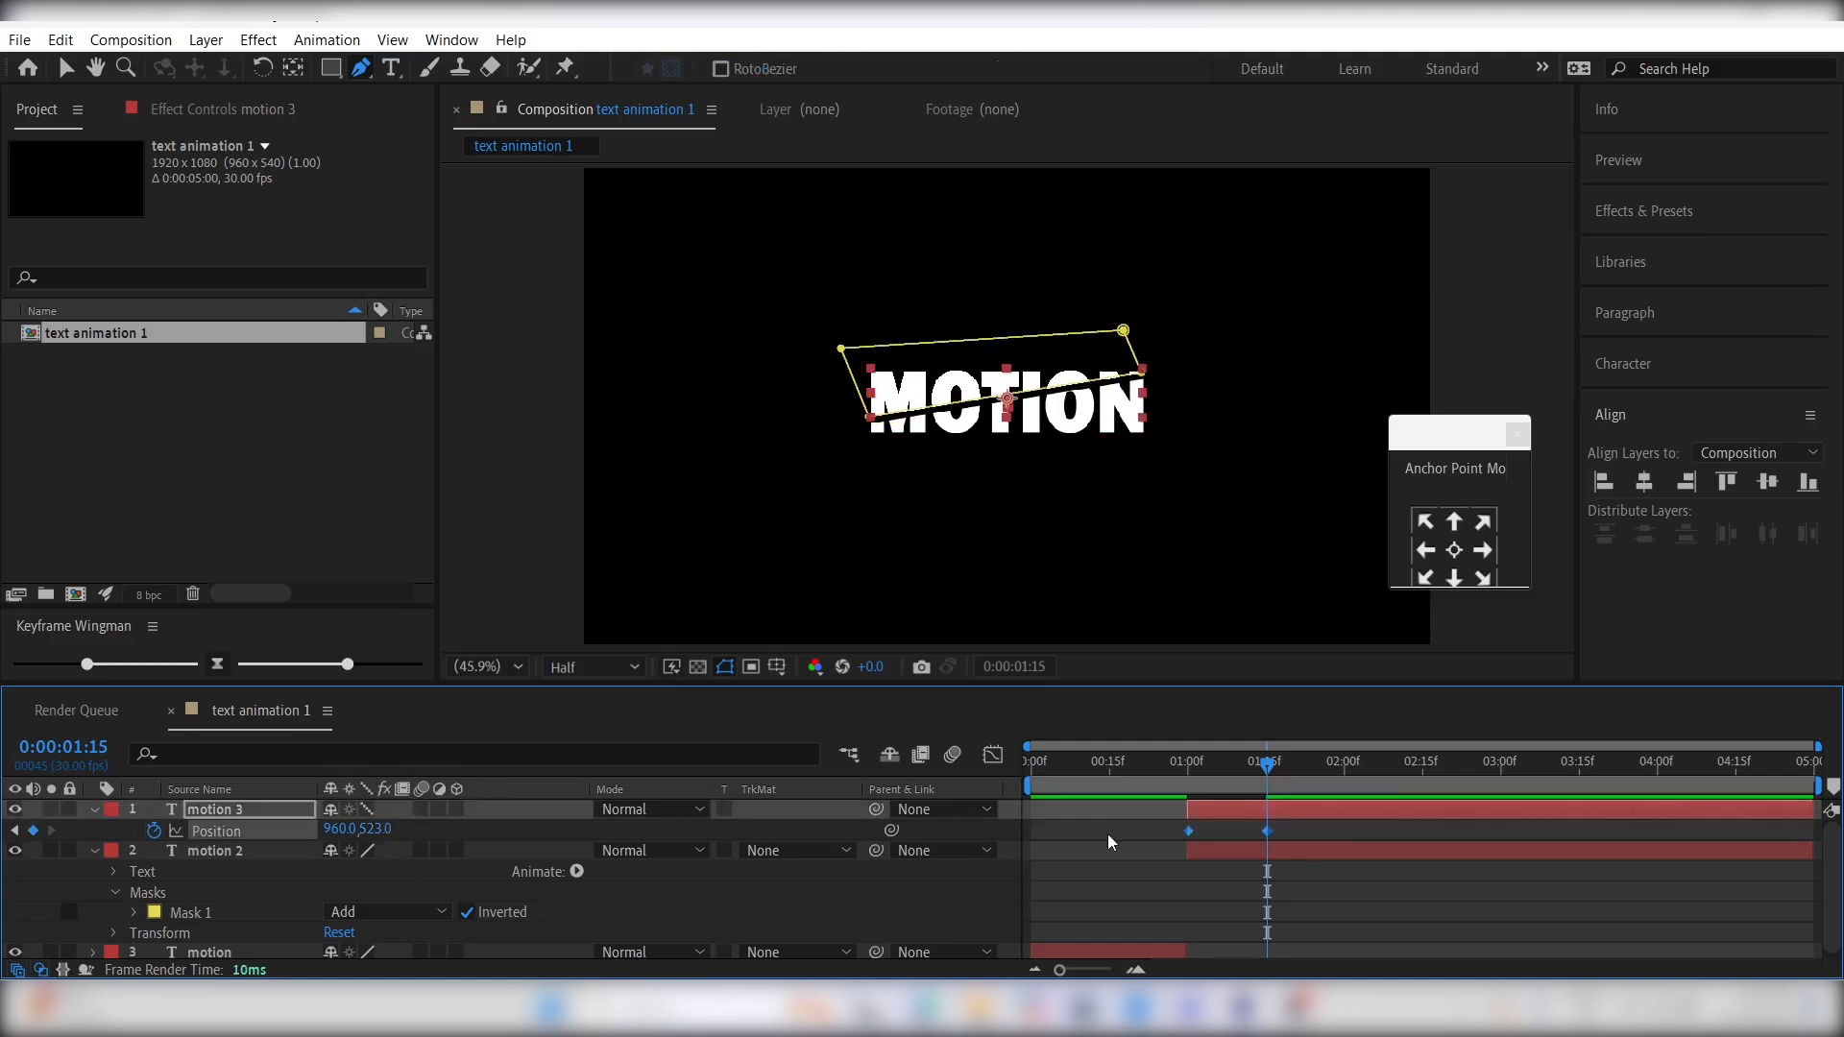
- Reshape the Position speed graph of motion 3 to peak early and taper off slowly, and preview the motion
left_click(993, 754)
left_click_drag(1342, 913, 1227, 913)
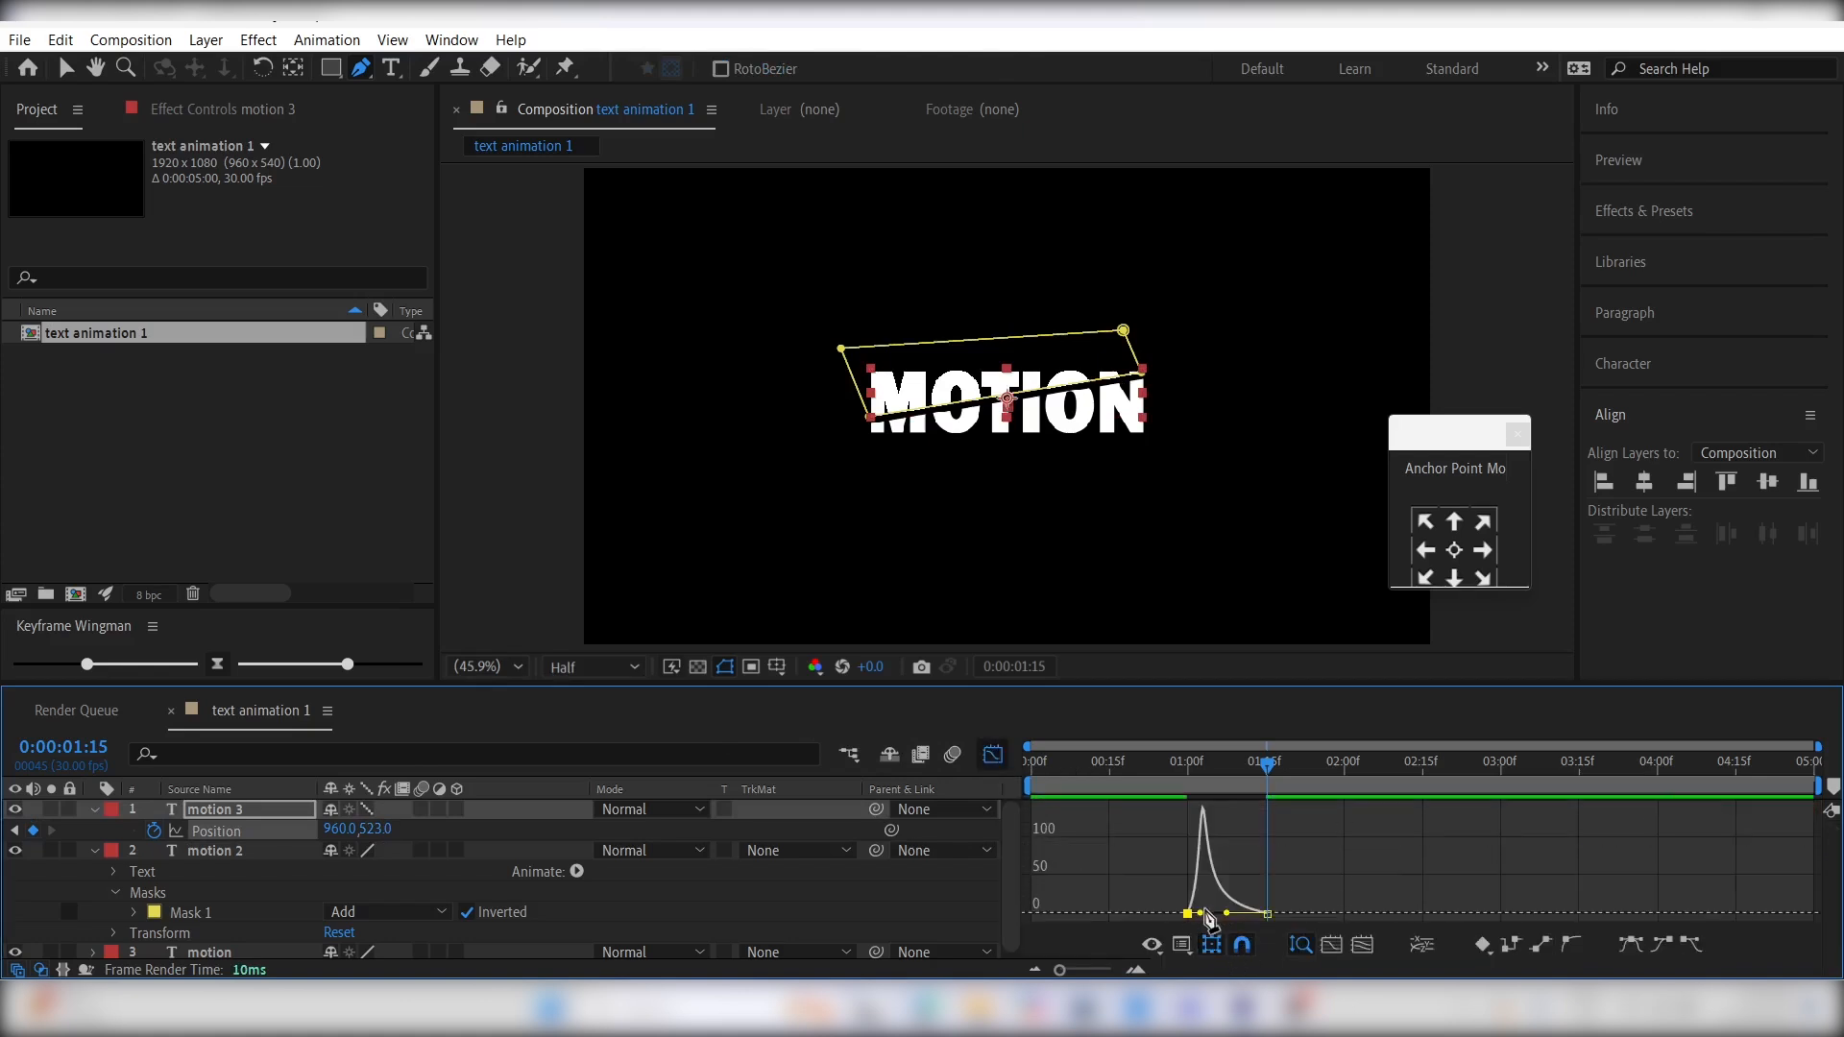
left_click(994, 754)
left_click_drag(1188, 788, 1225, 795)
key("space")
left_click(1229, 817)
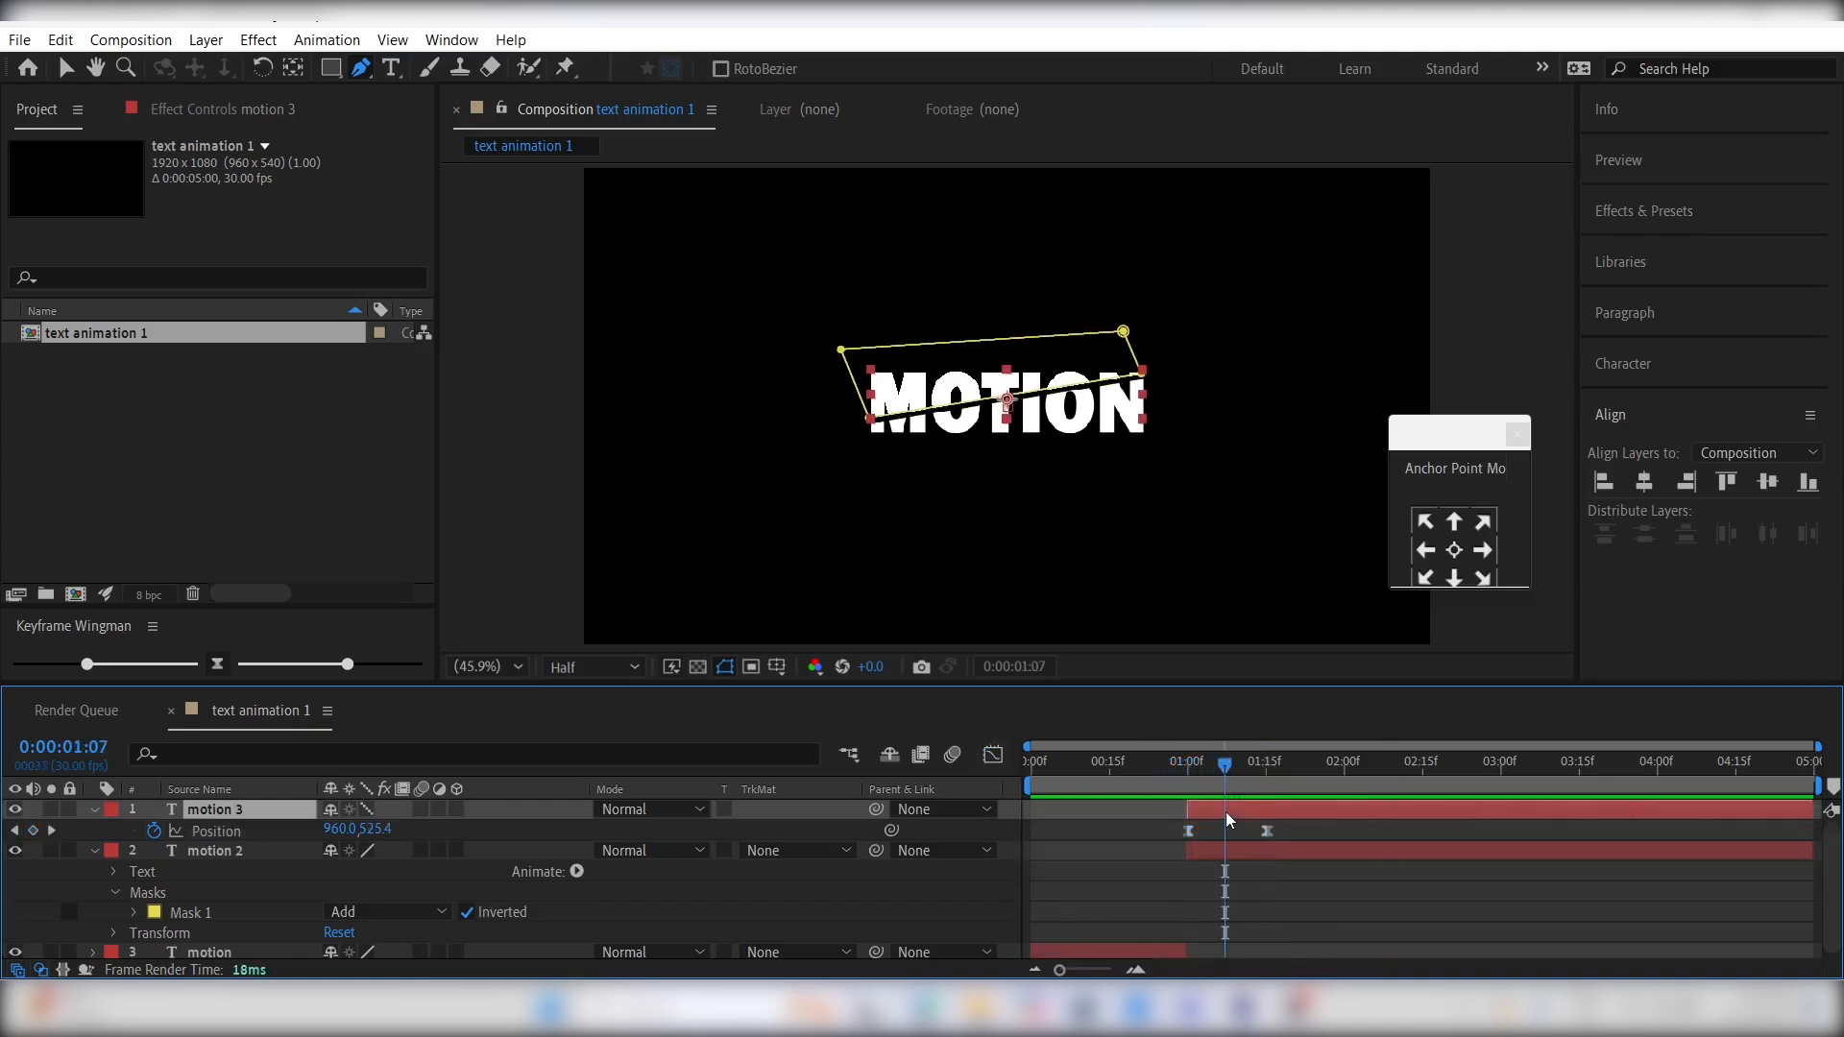
- Find the Drop Shadow effect and apply it to the motion 3 layer
left_click(1704, 217)
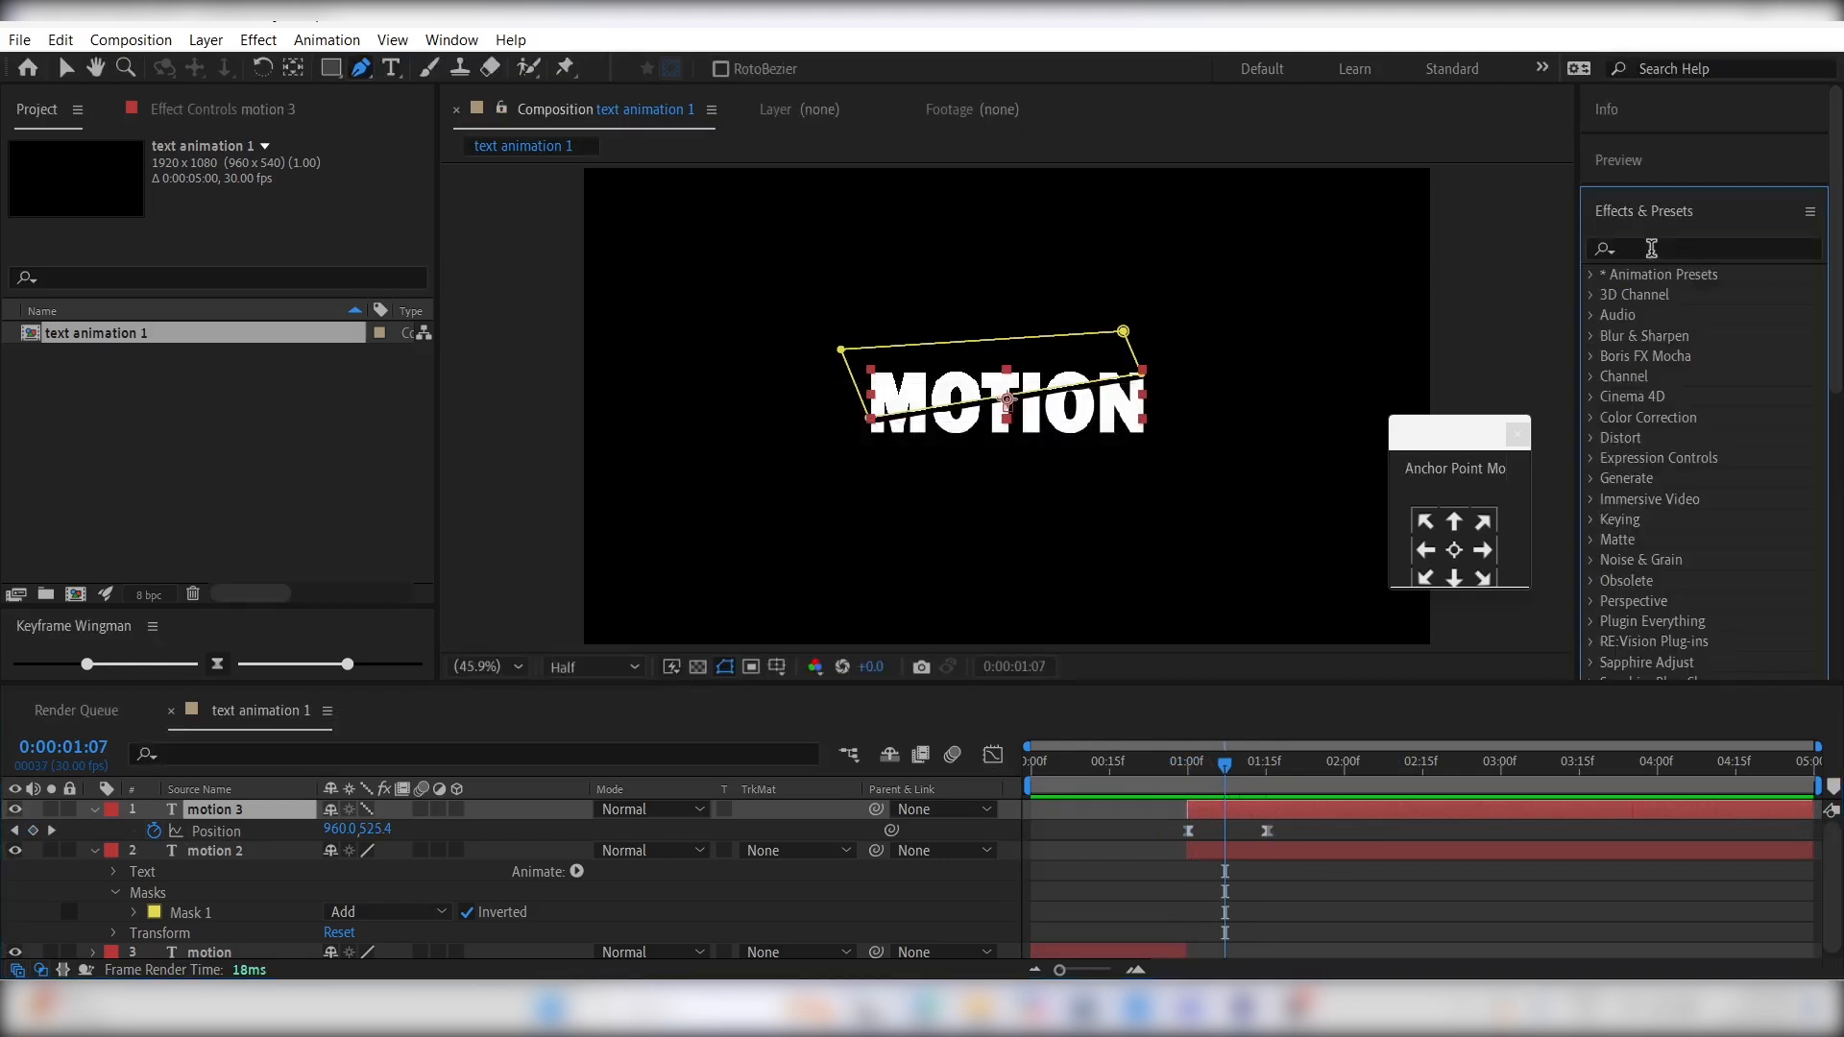
left_click(1651, 249)
type("drop")
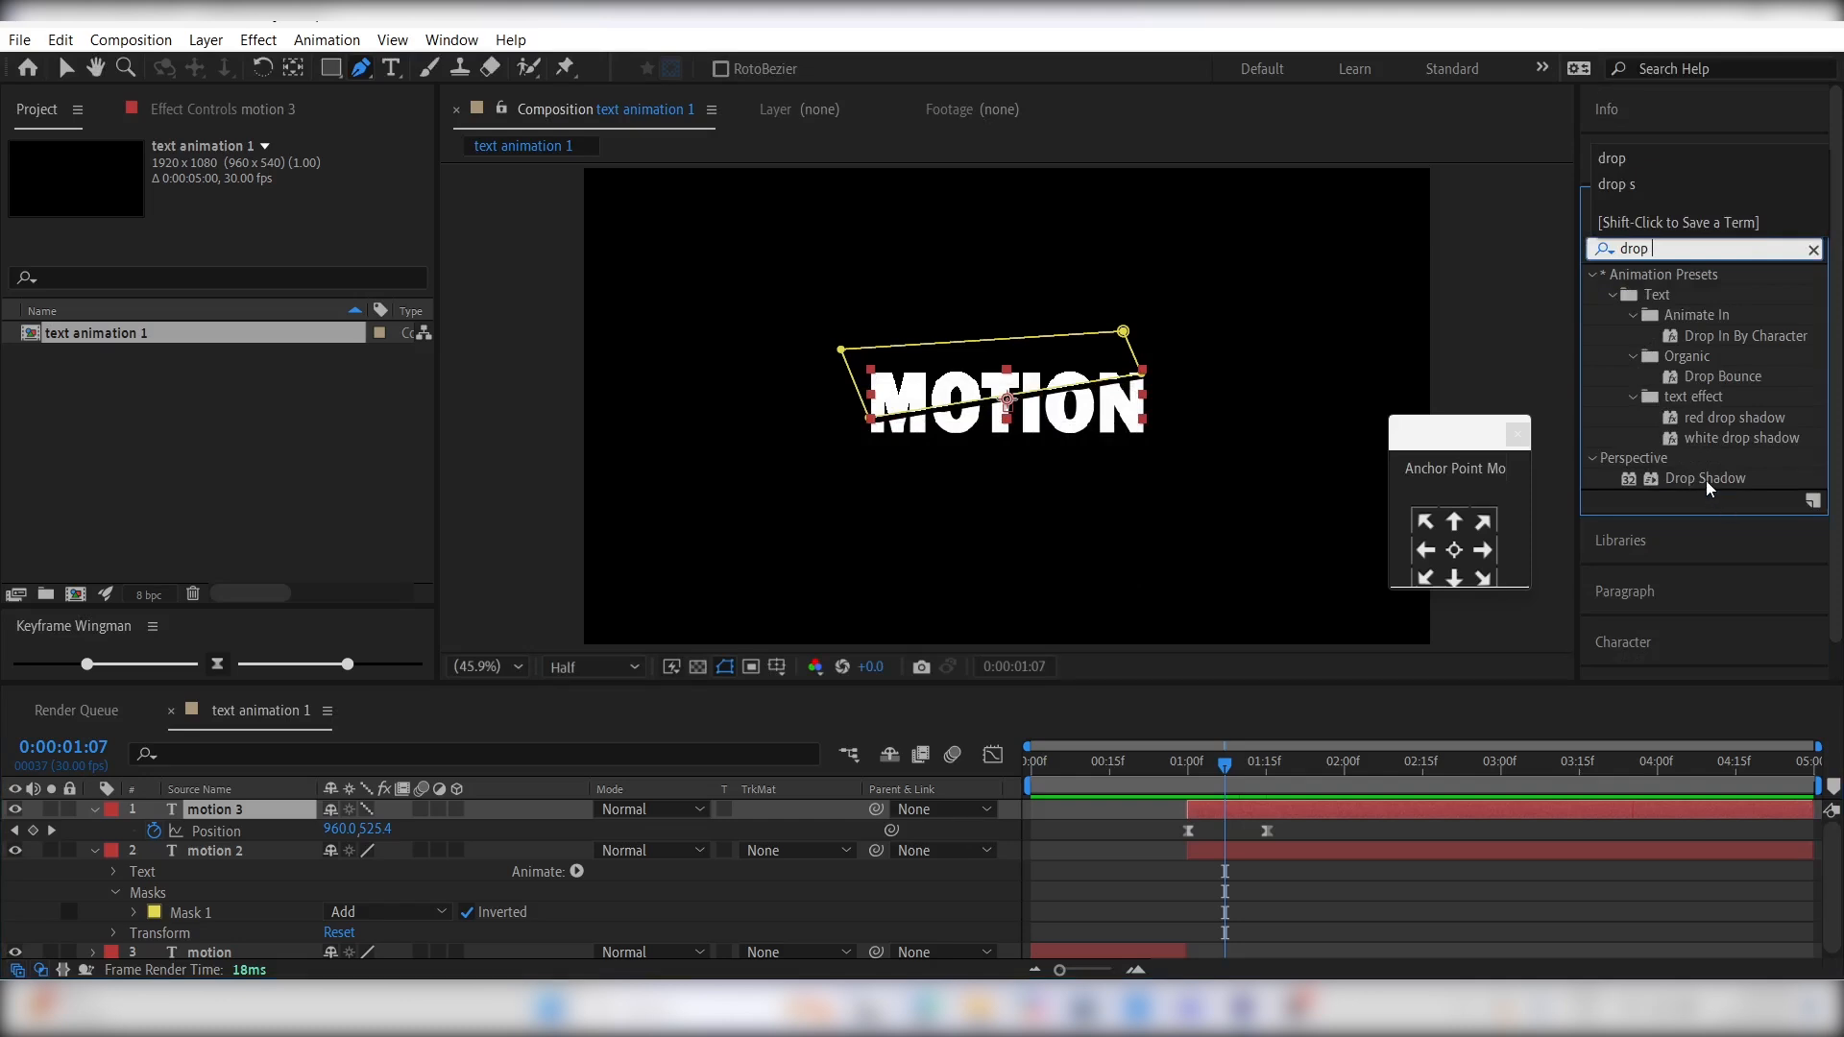
double_click(1707, 481)
- Set the drop shadow's distance to 25, softness to 45 and opacity to 74% while viewing 0:00:01:00
left_click(1189, 785)
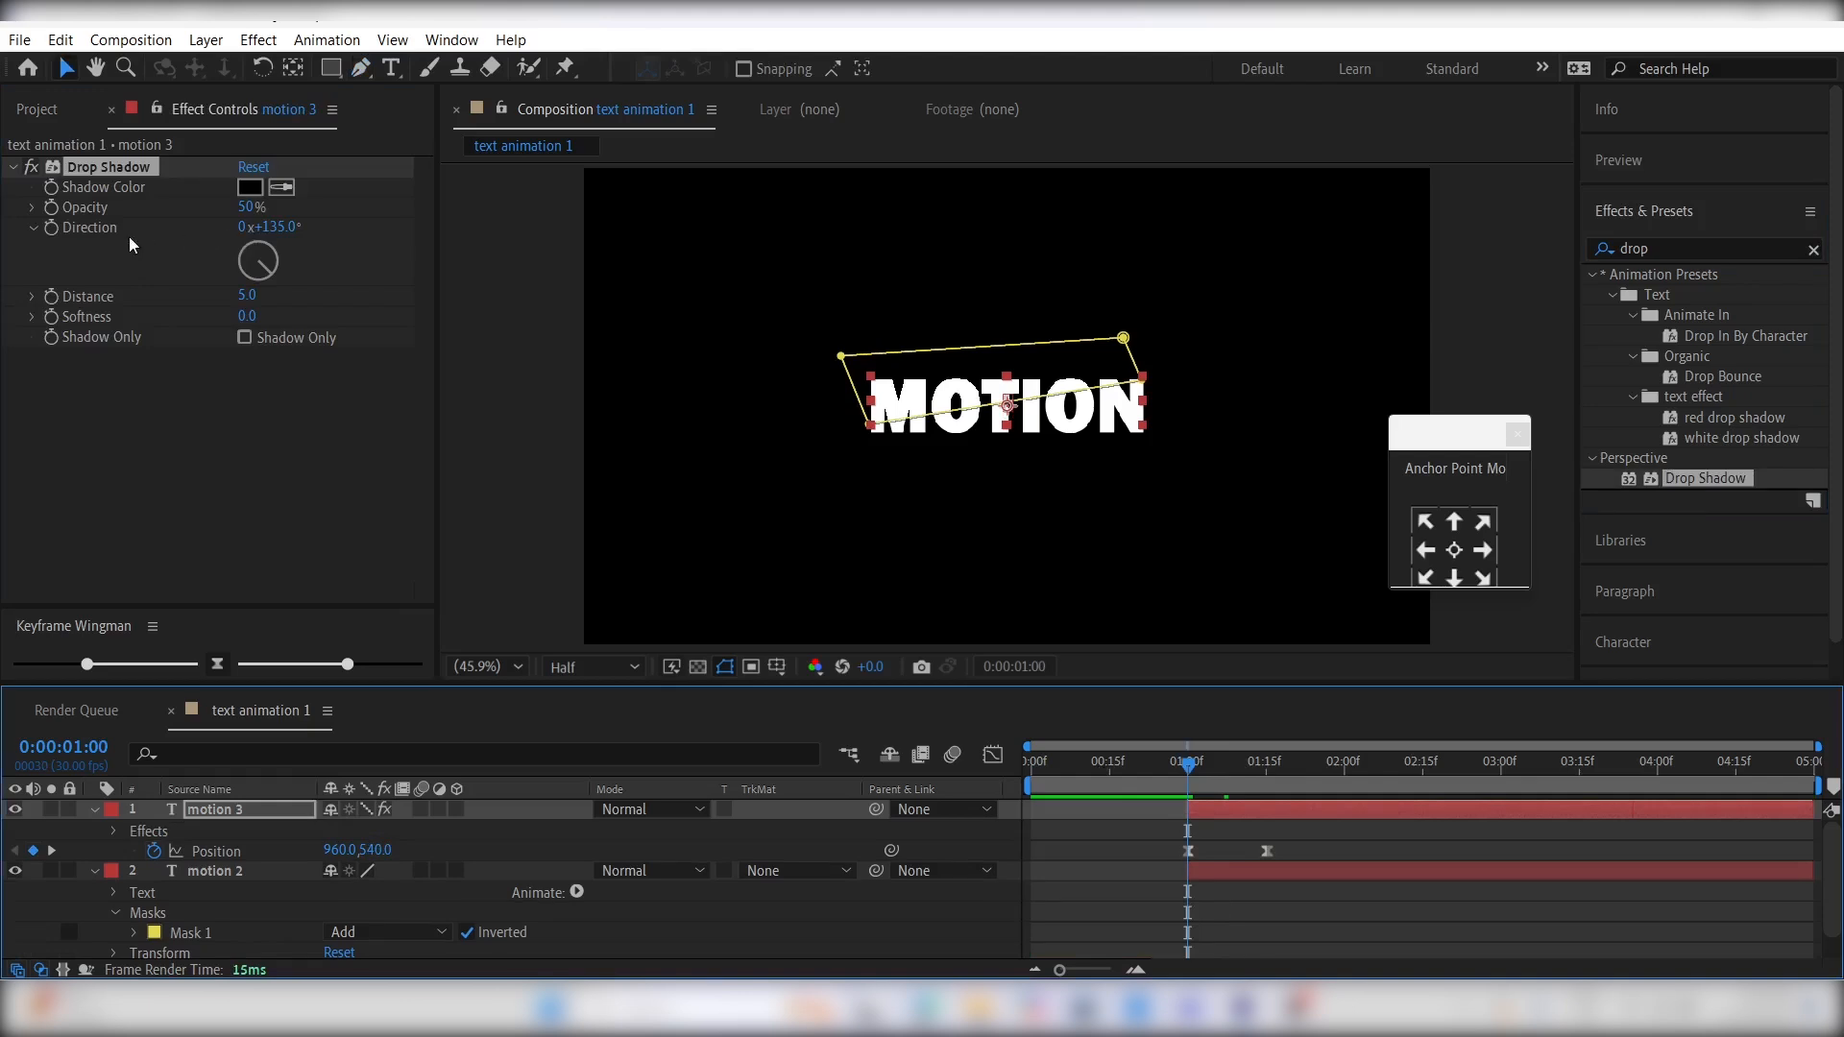
left_click_drag(239, 296, 248, 296)
left_click(245, 294)
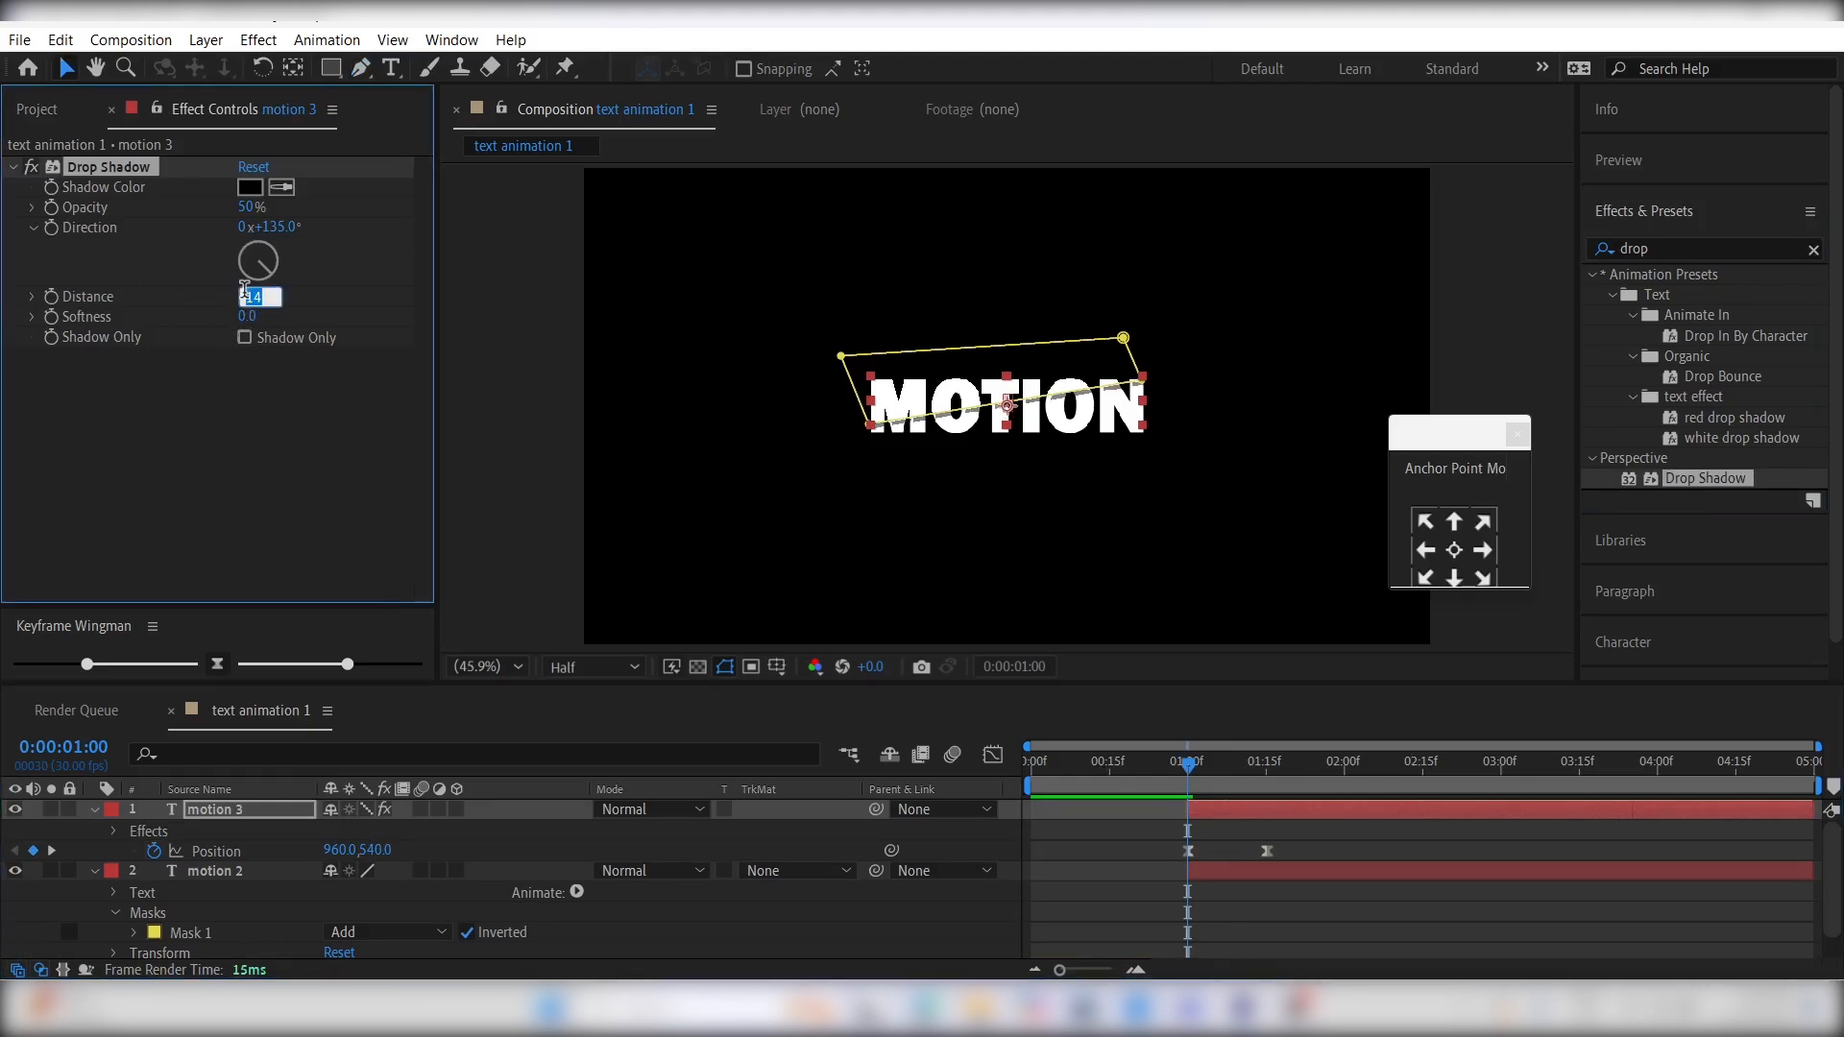
key("Return")
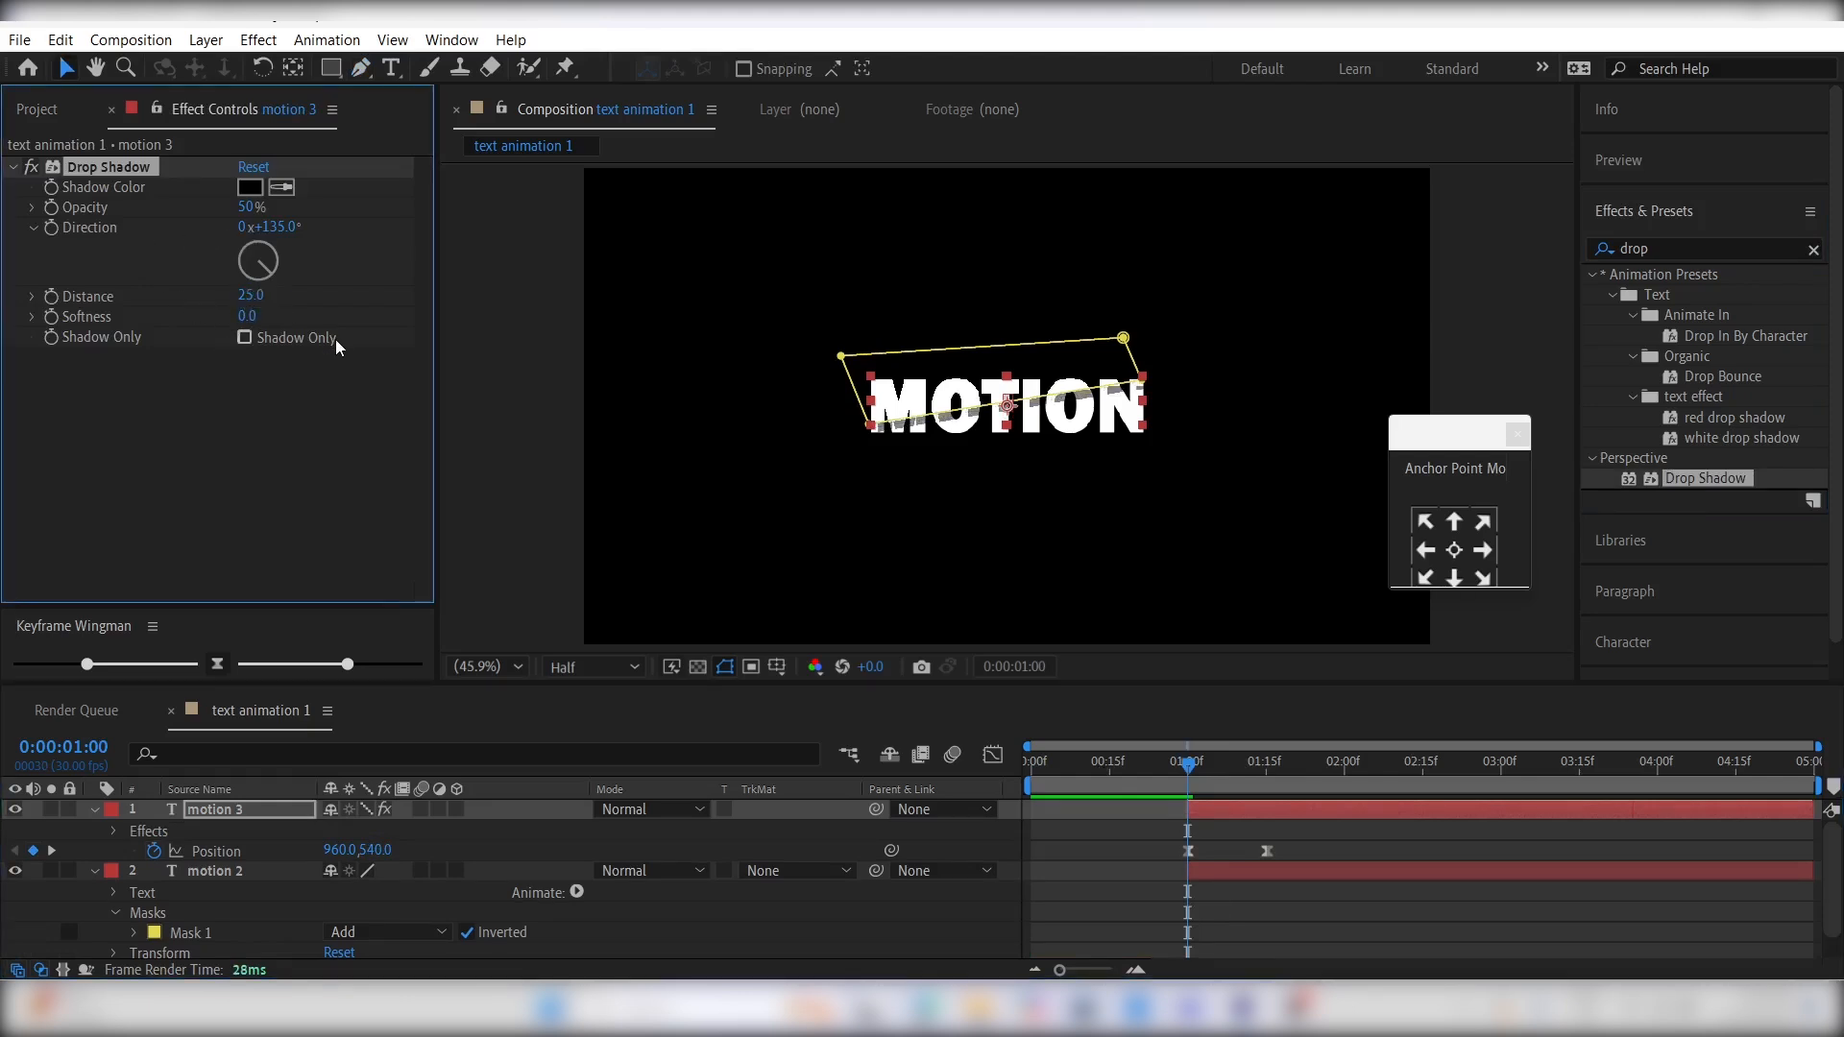
left_click_drag(248, 317, 296, 316)
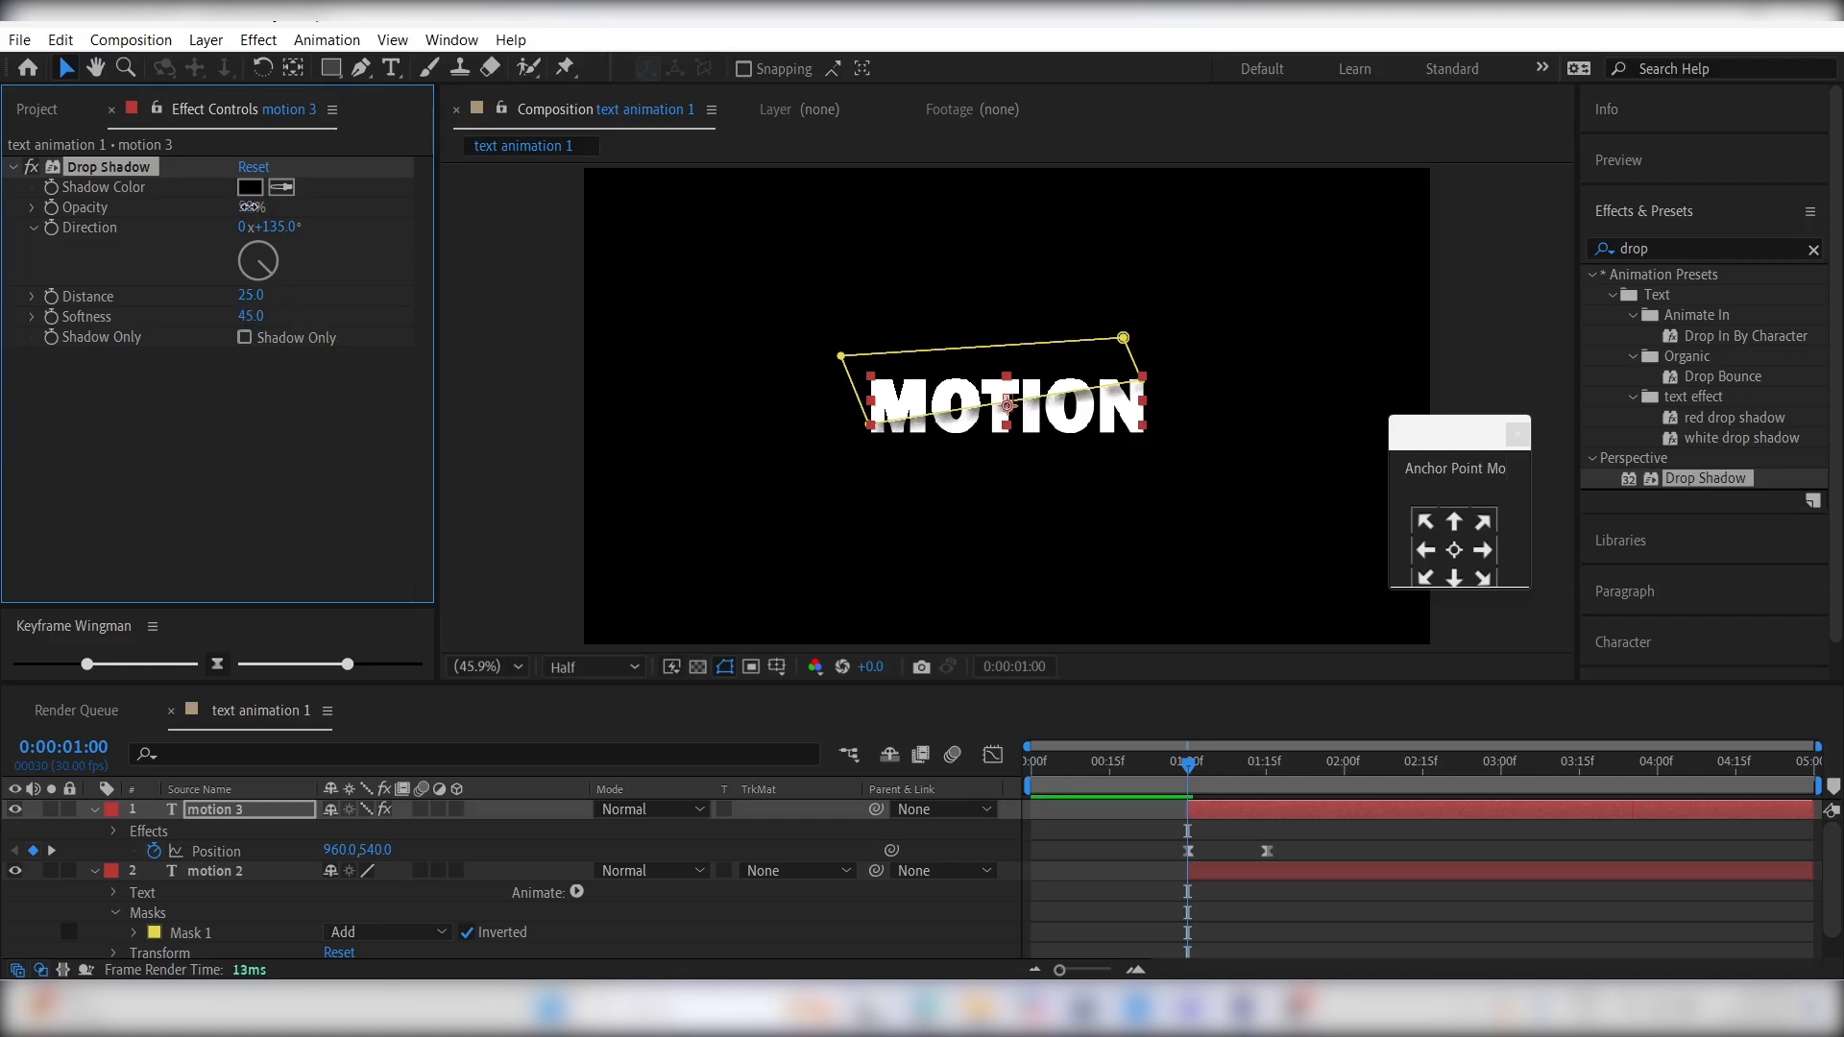
left_click_drag(249, 206, 316, 201)
- Duplicate the Drop Shadow effect and set the copy's softness to 80
key("ctrl+d")
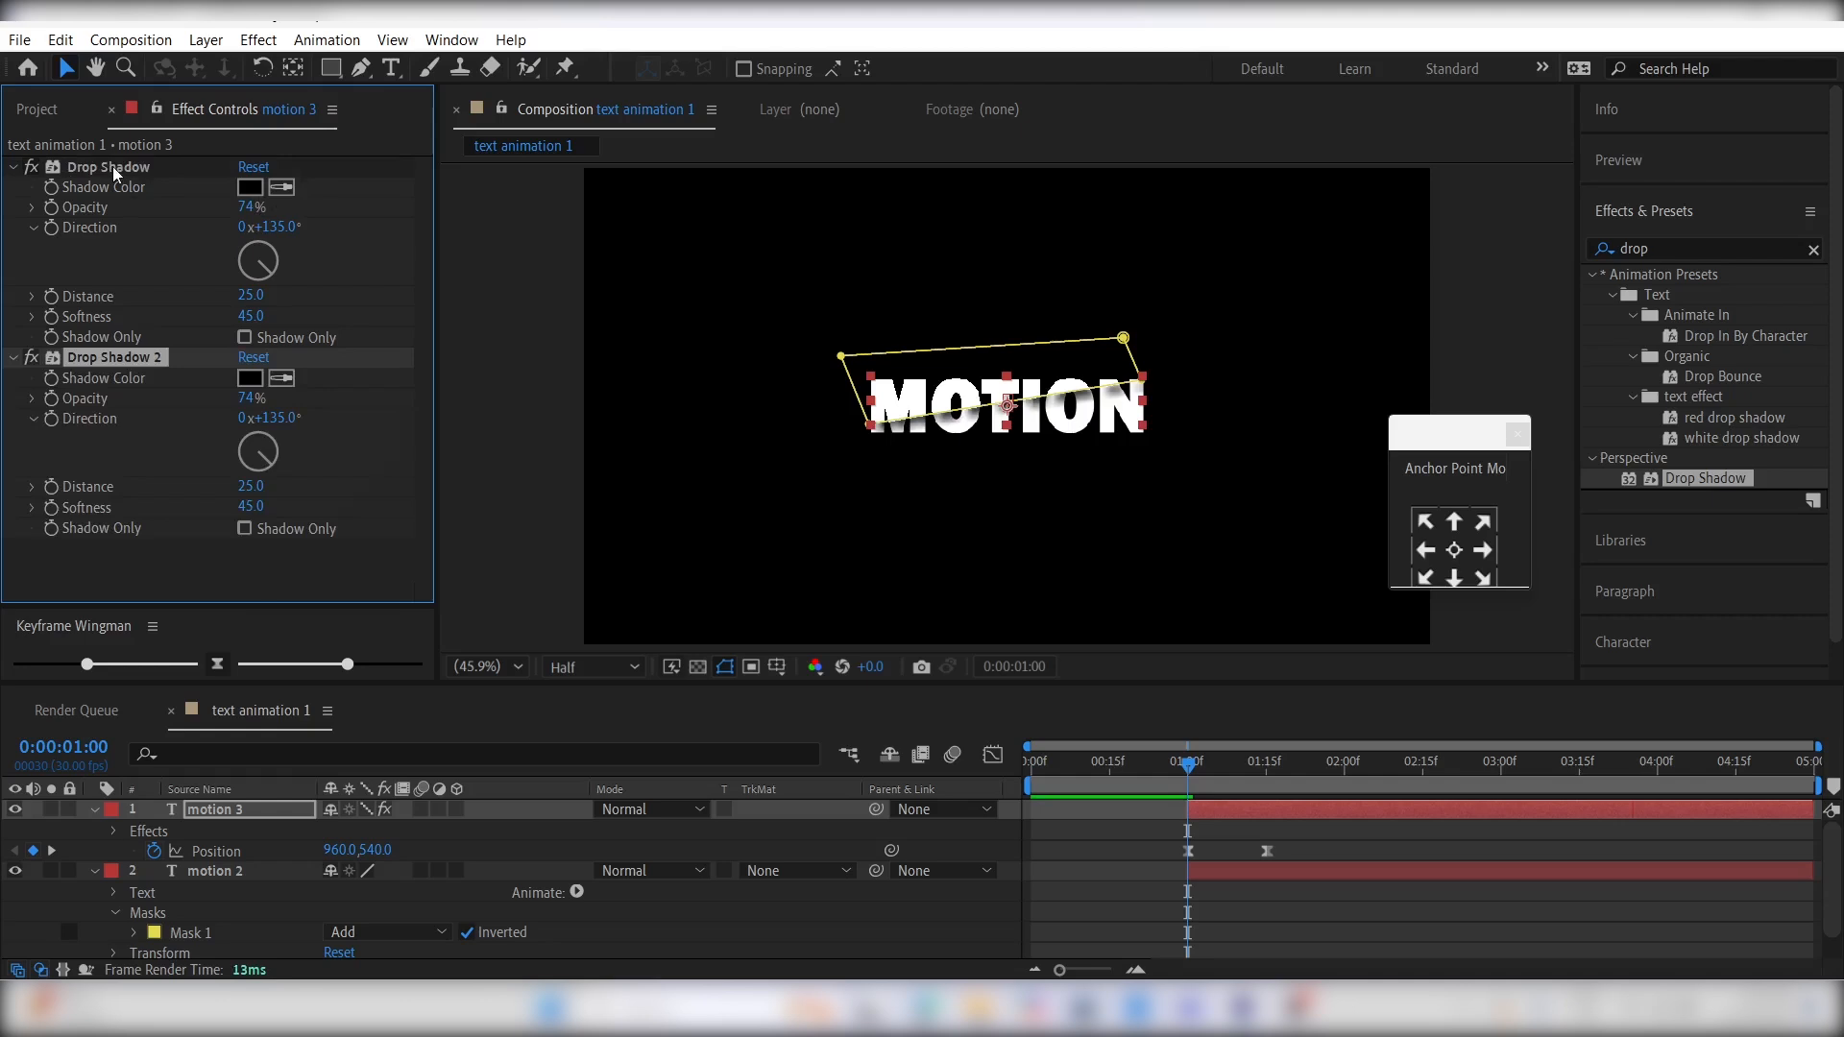
left_click(250, 506)
type("80")
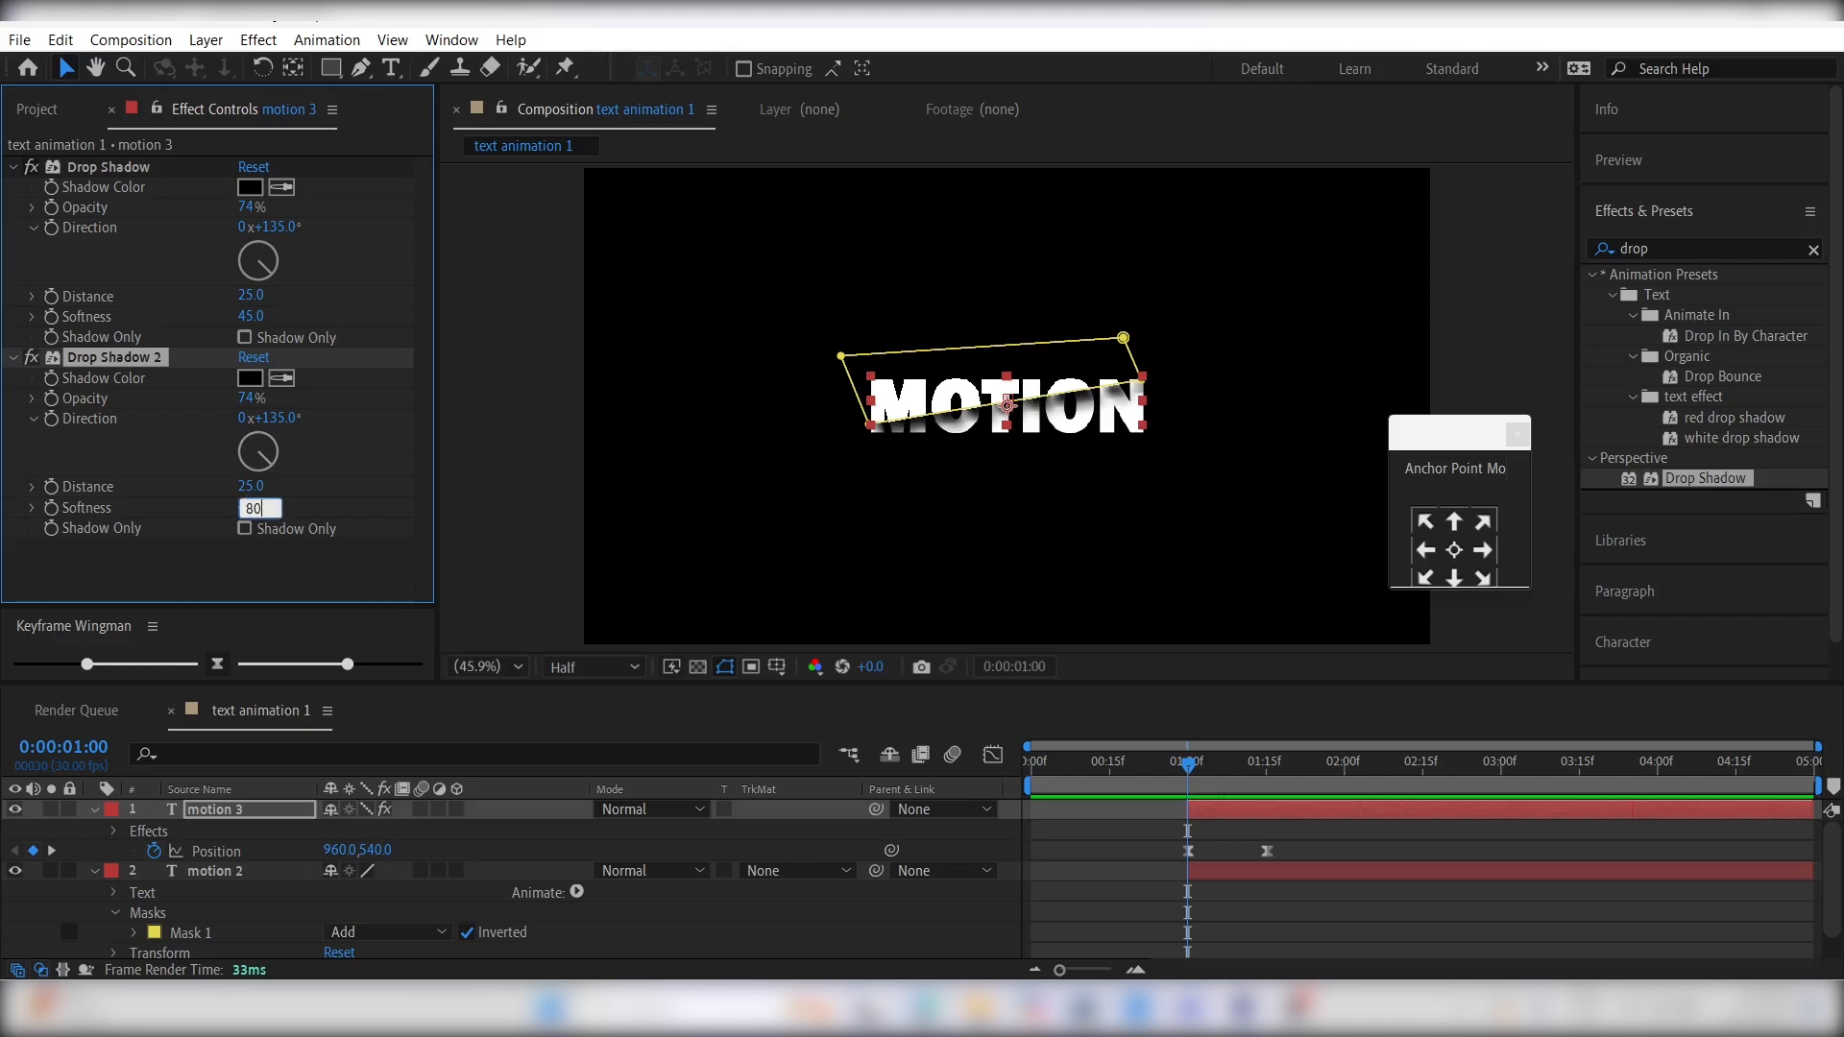
key("Return")
key("F2")
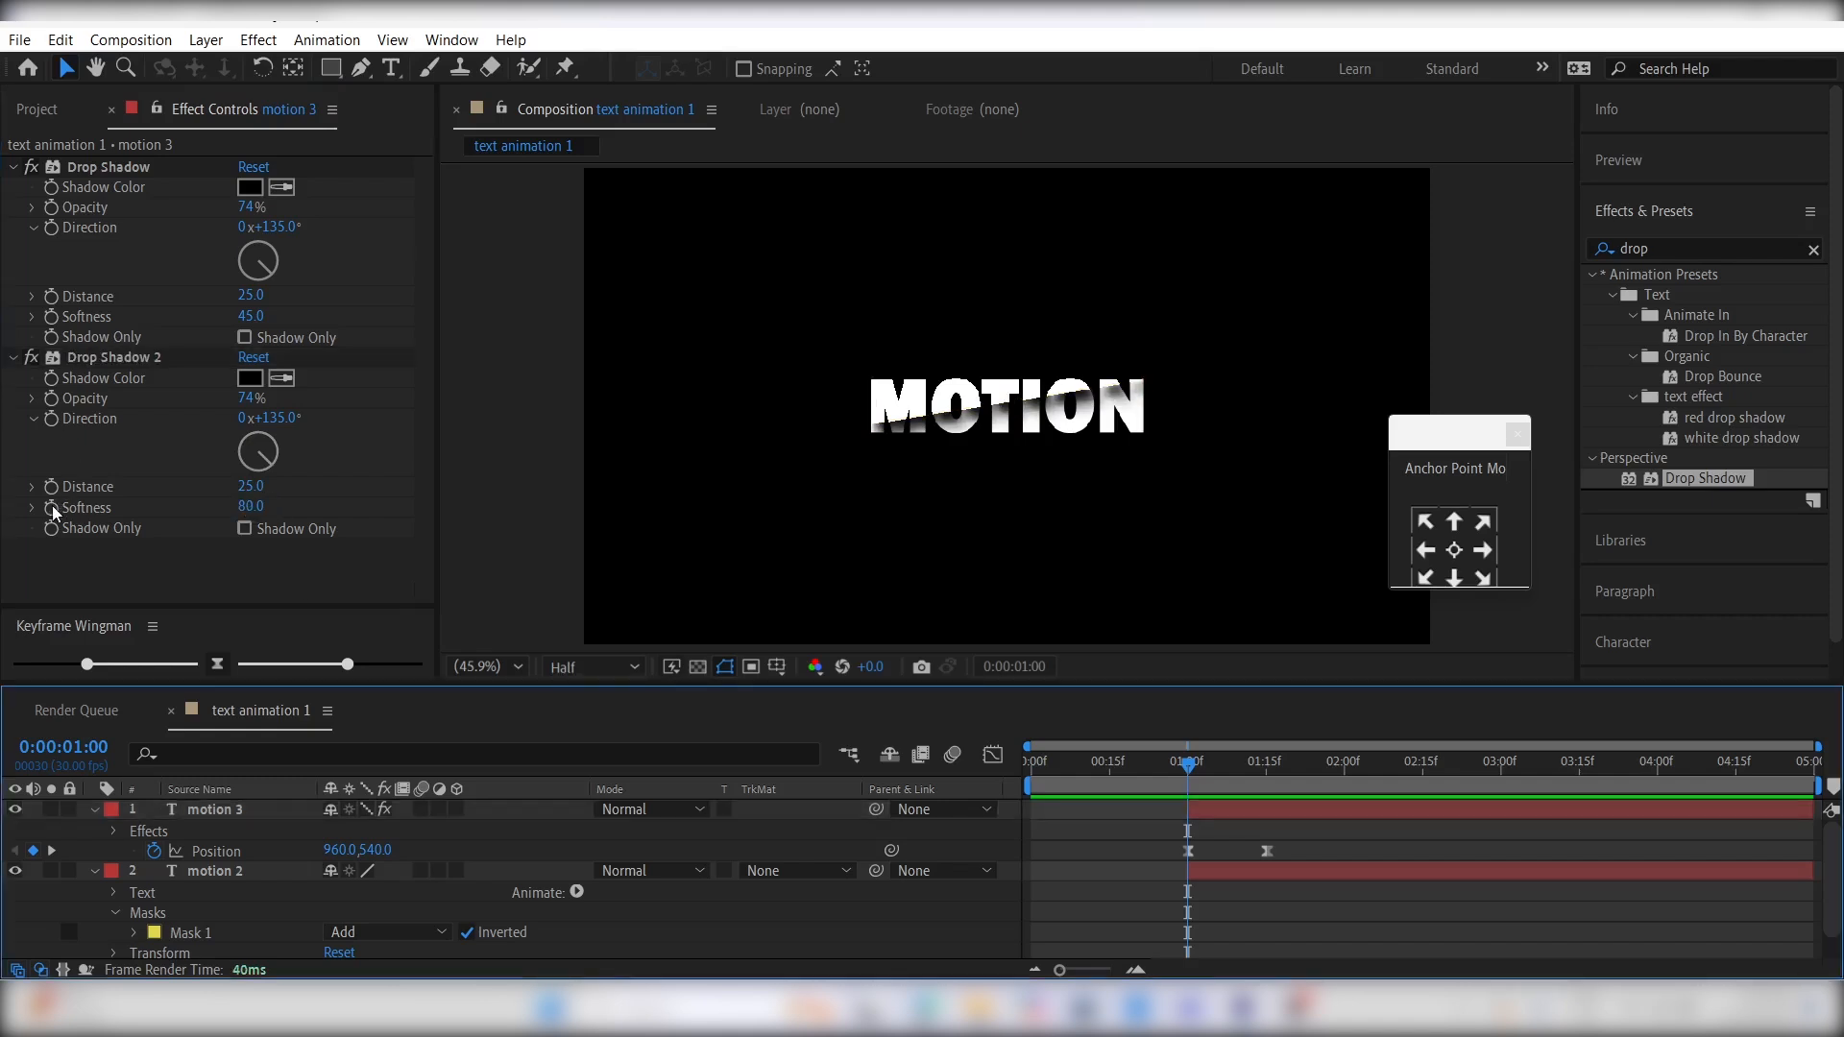
- Keyframe both shadows' opacity from 0% at 0:00:01:00 to 74% just before 0:00:01:15
left_click(52, 213)
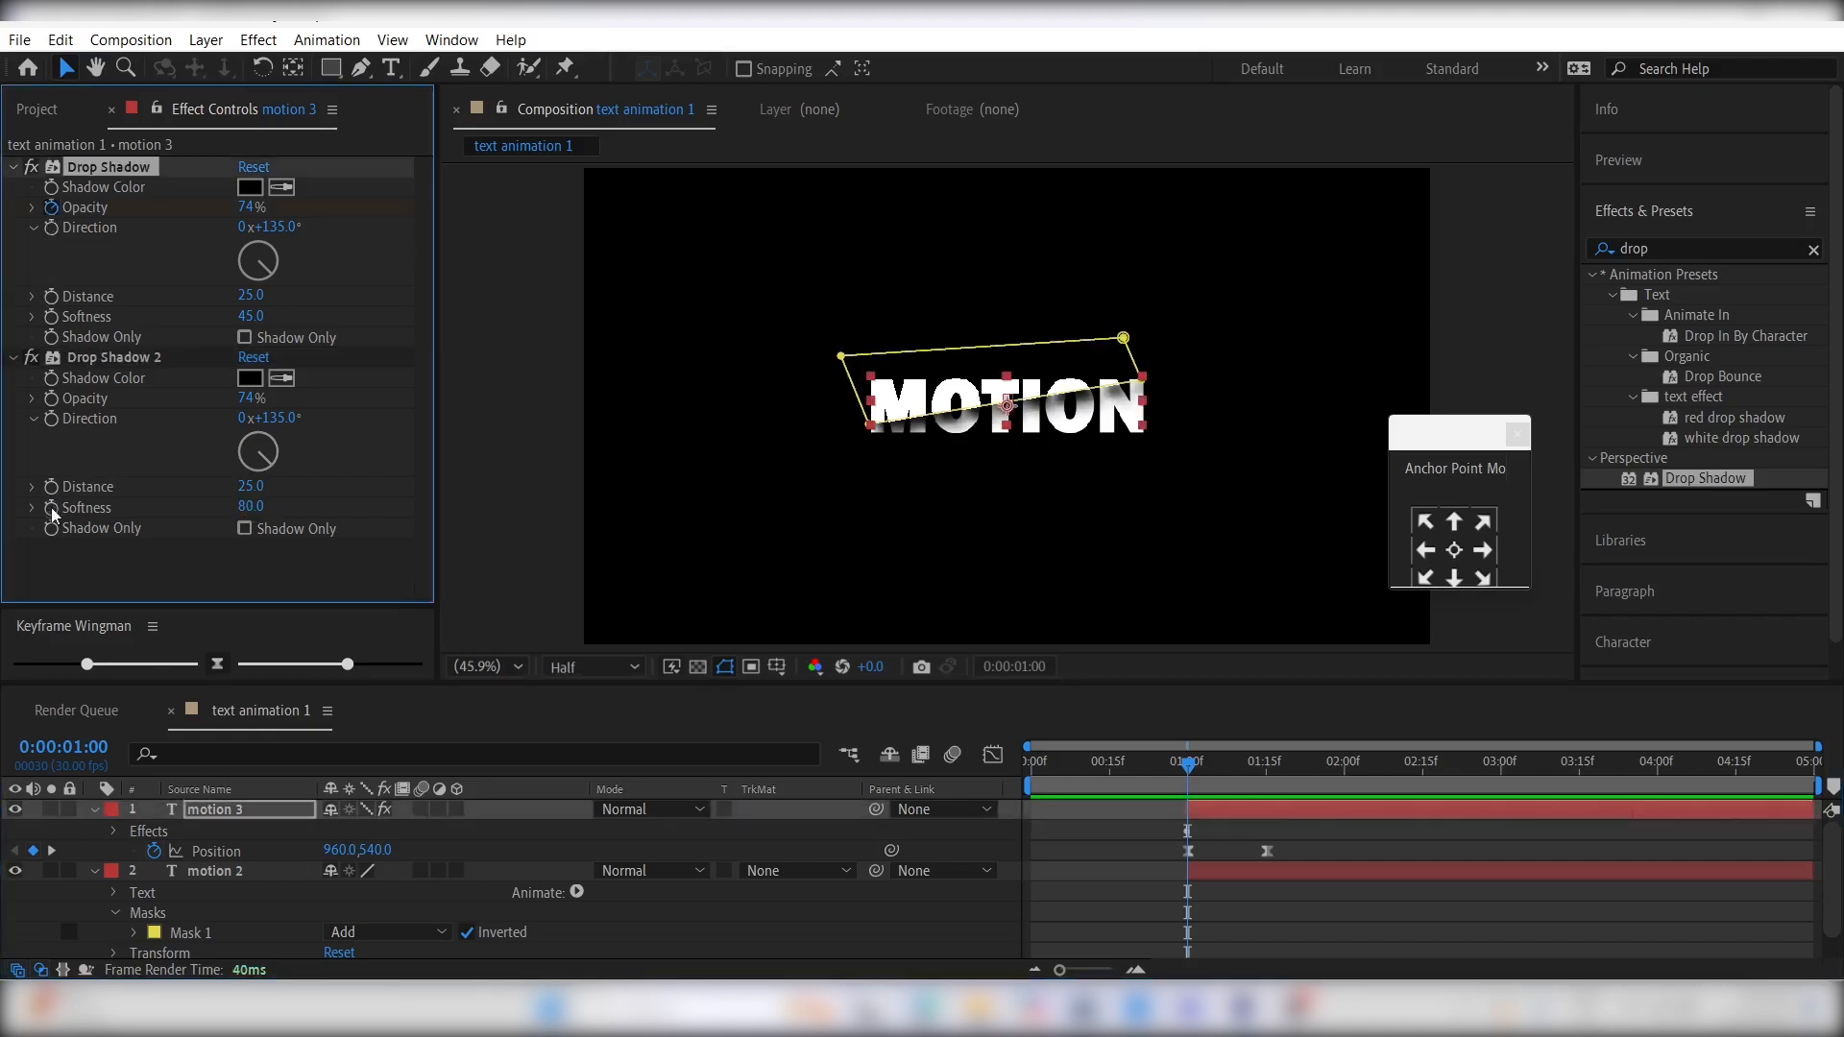
left_click(50, 398)
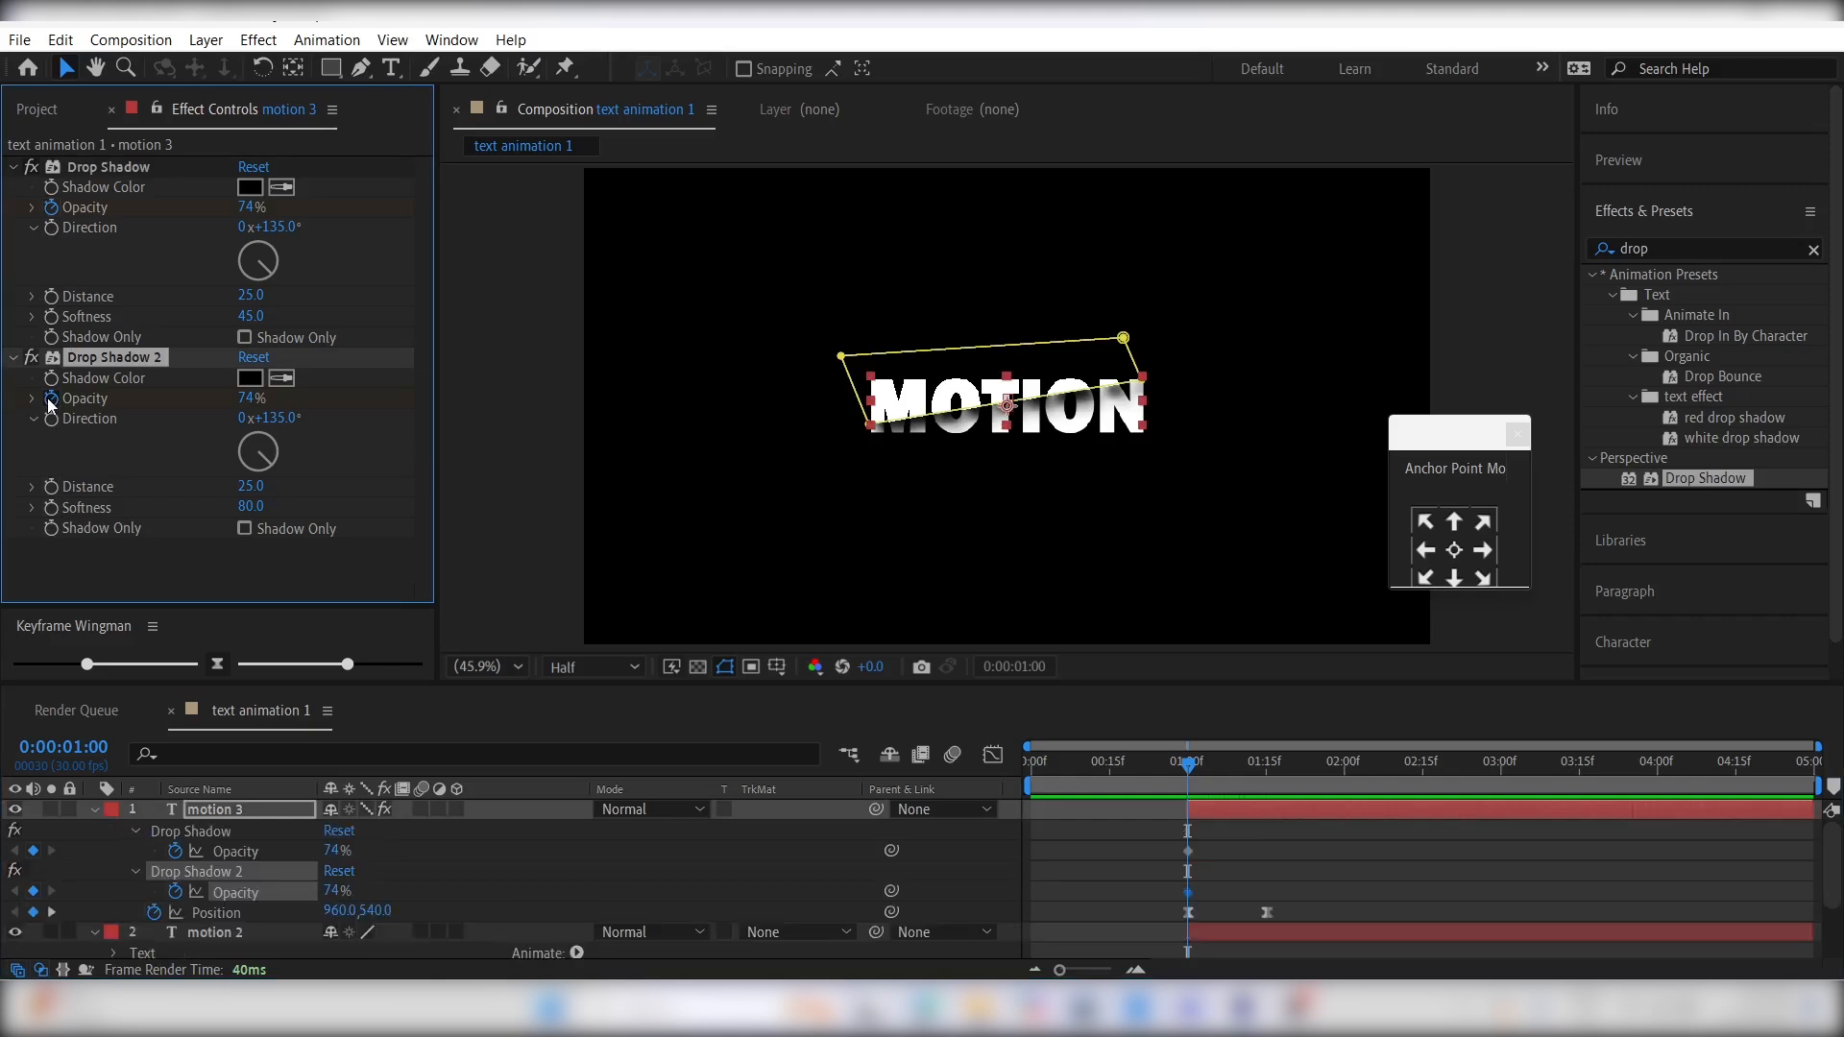
left_click_drag(1164, 834, 1257, 855)
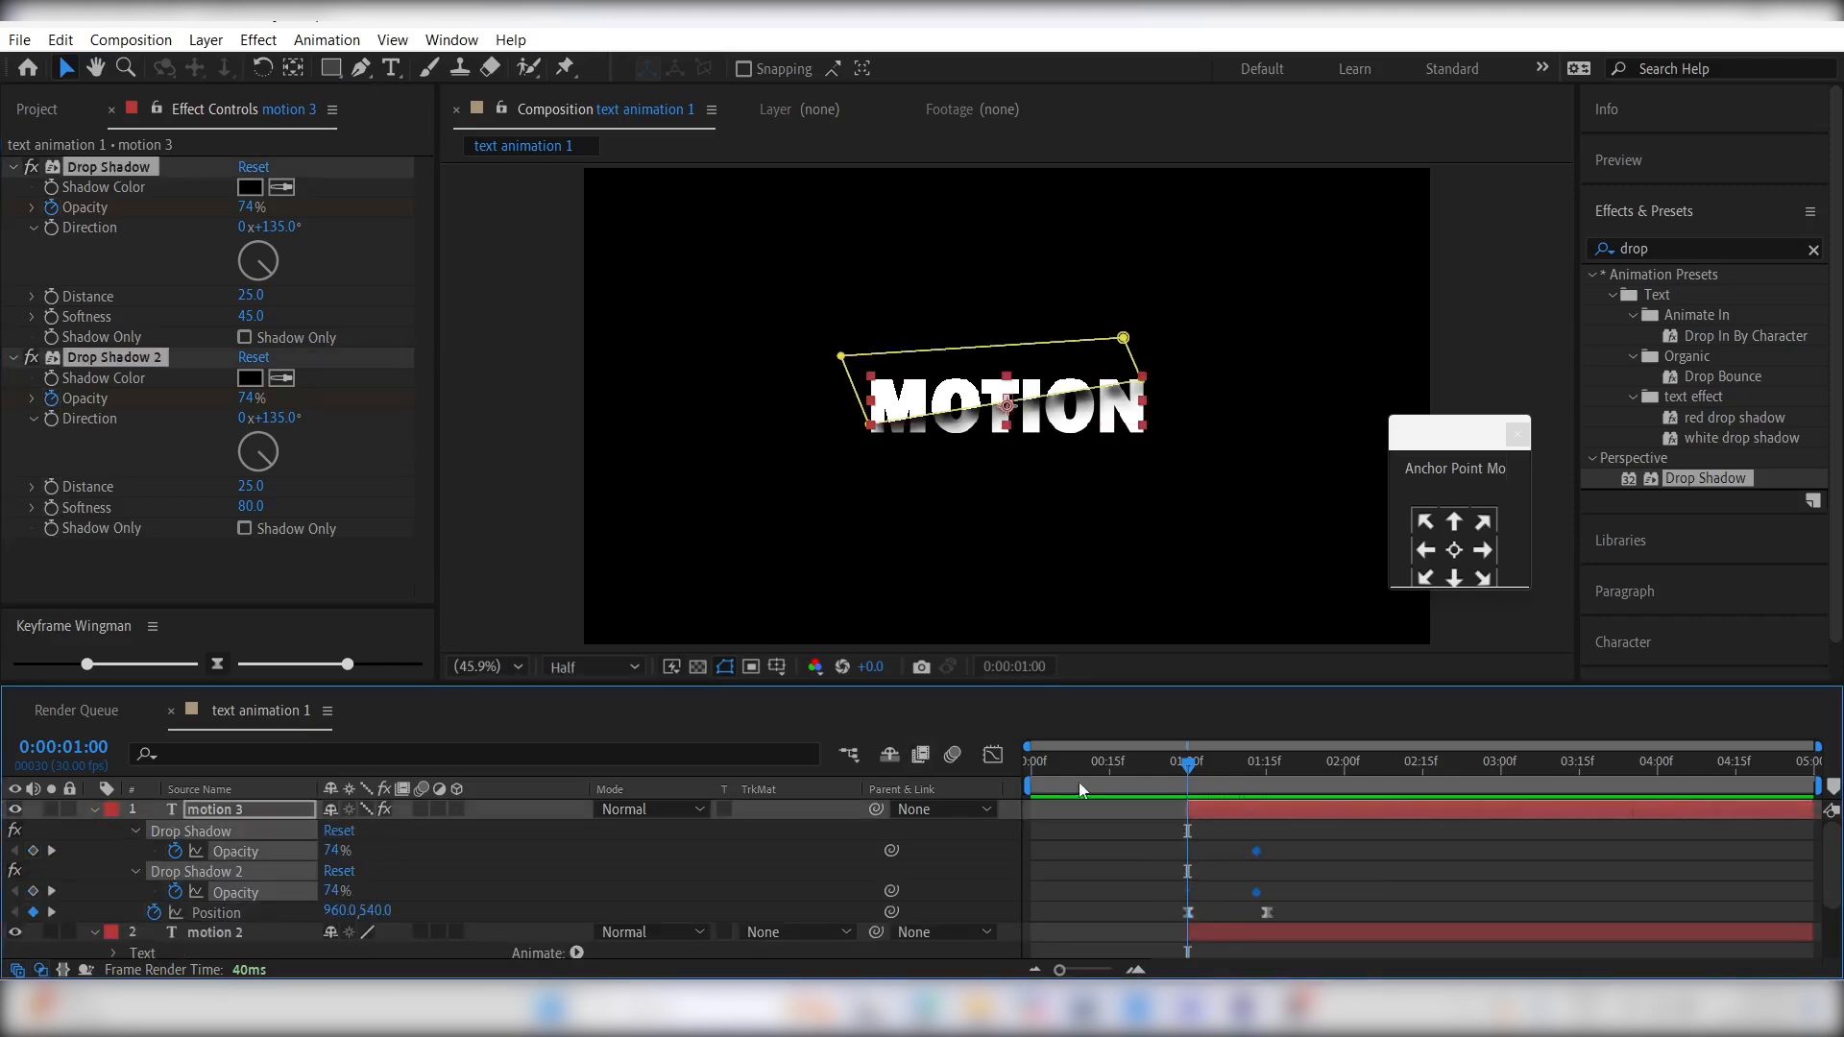
left_click_drag(250, 398, 24, 420)
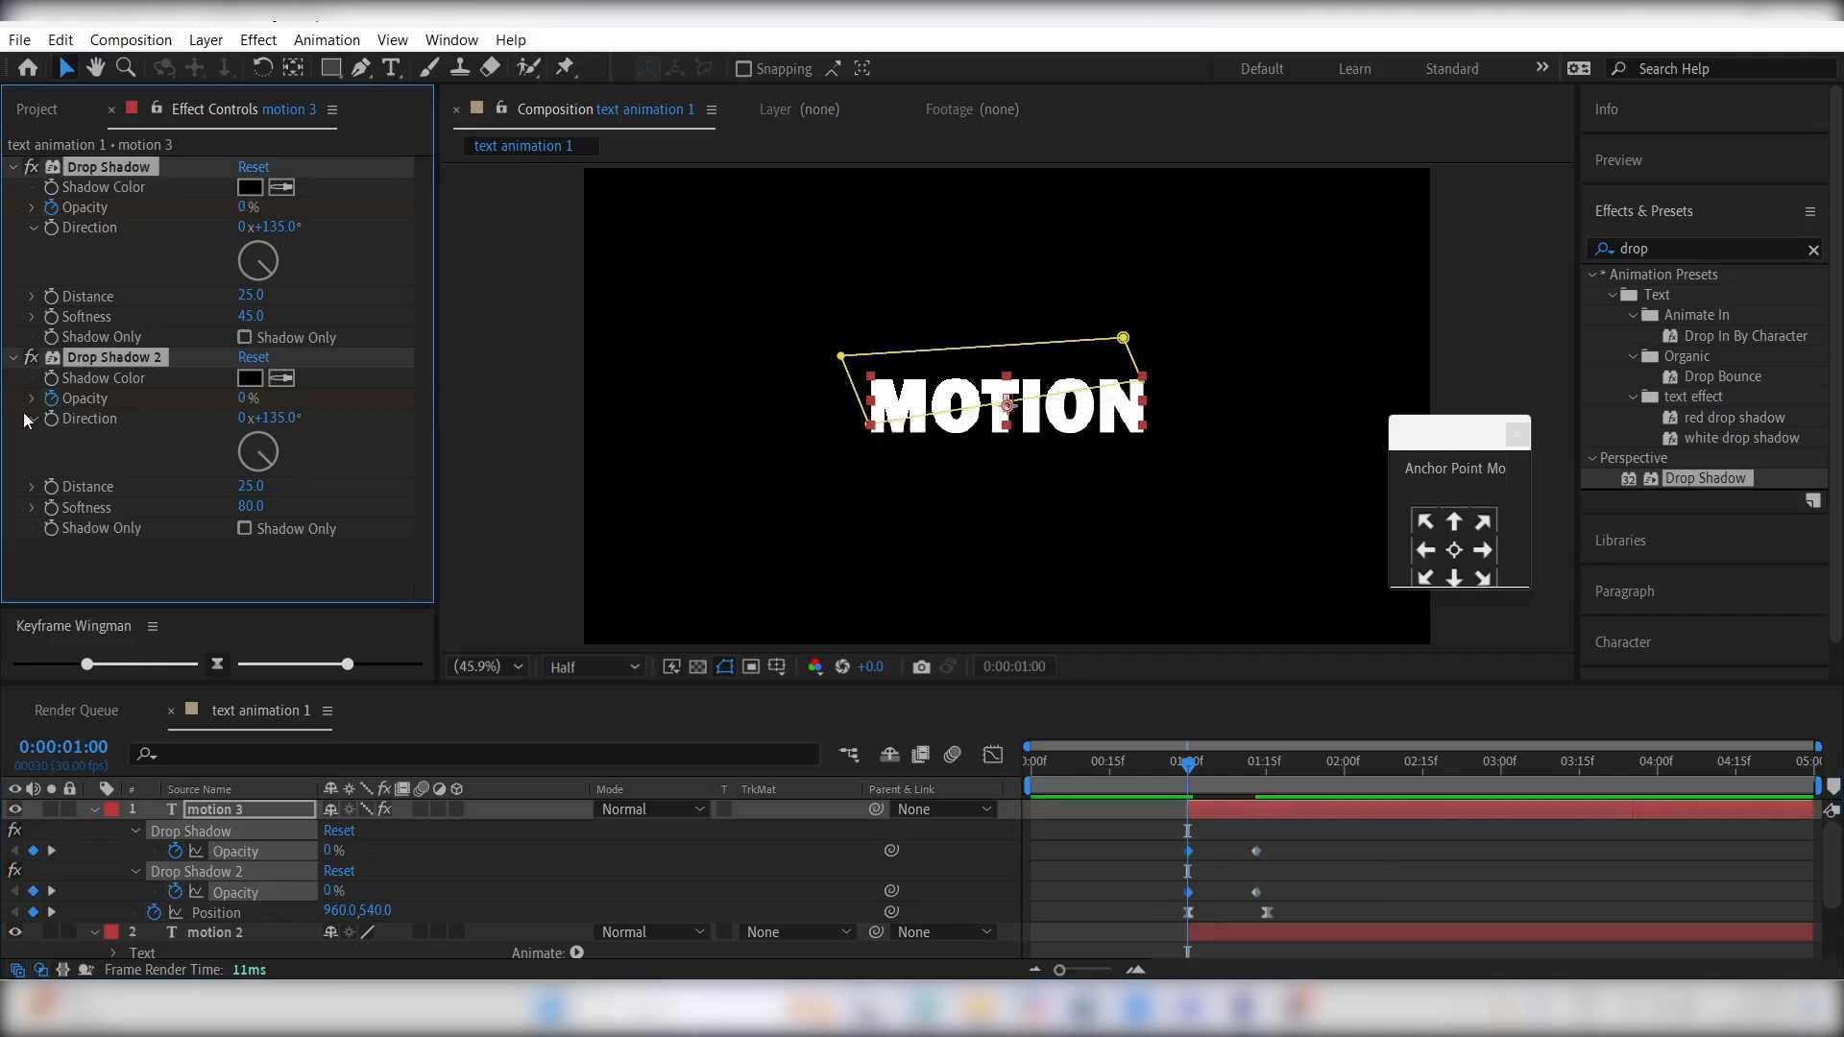
- Easy-ease both shadows' opacity keyframes, reshape their speed graph to peak early and taper off, and preview the result
left_click_drag(1278, 842, 1151, 890)
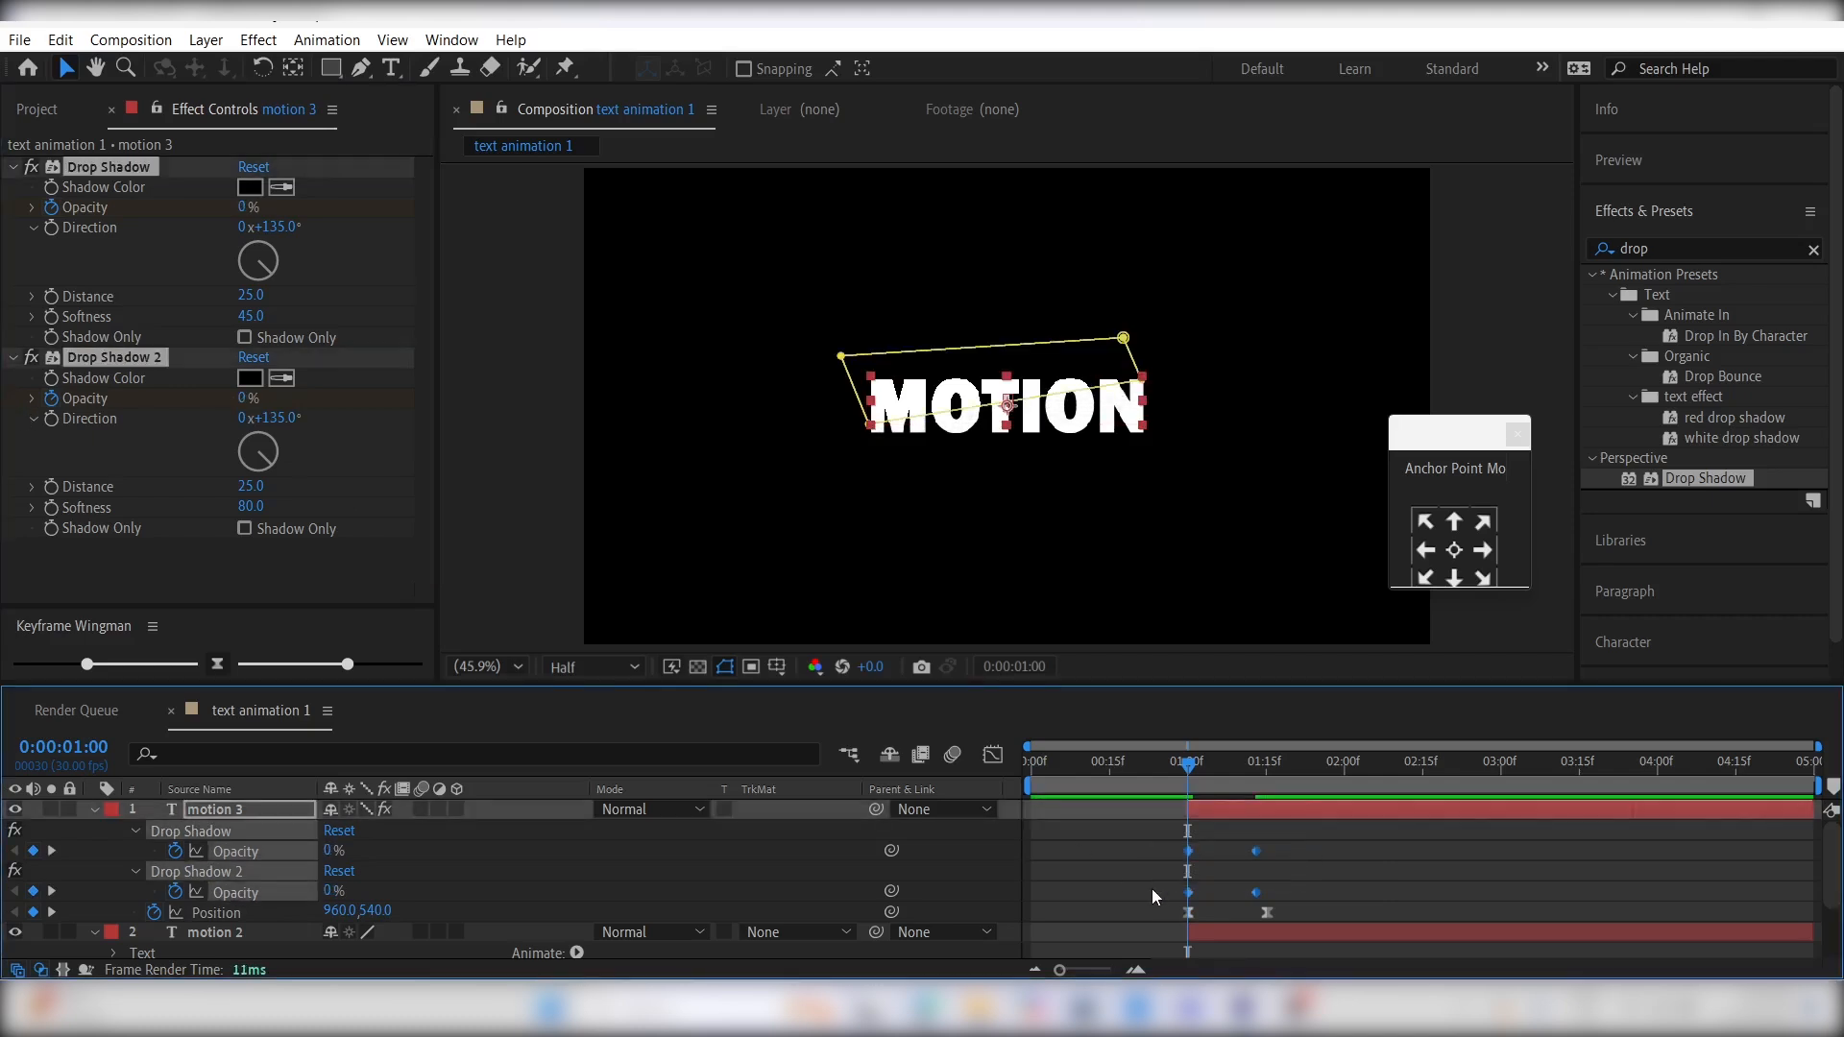
key("F9")
left_click(993, 756)
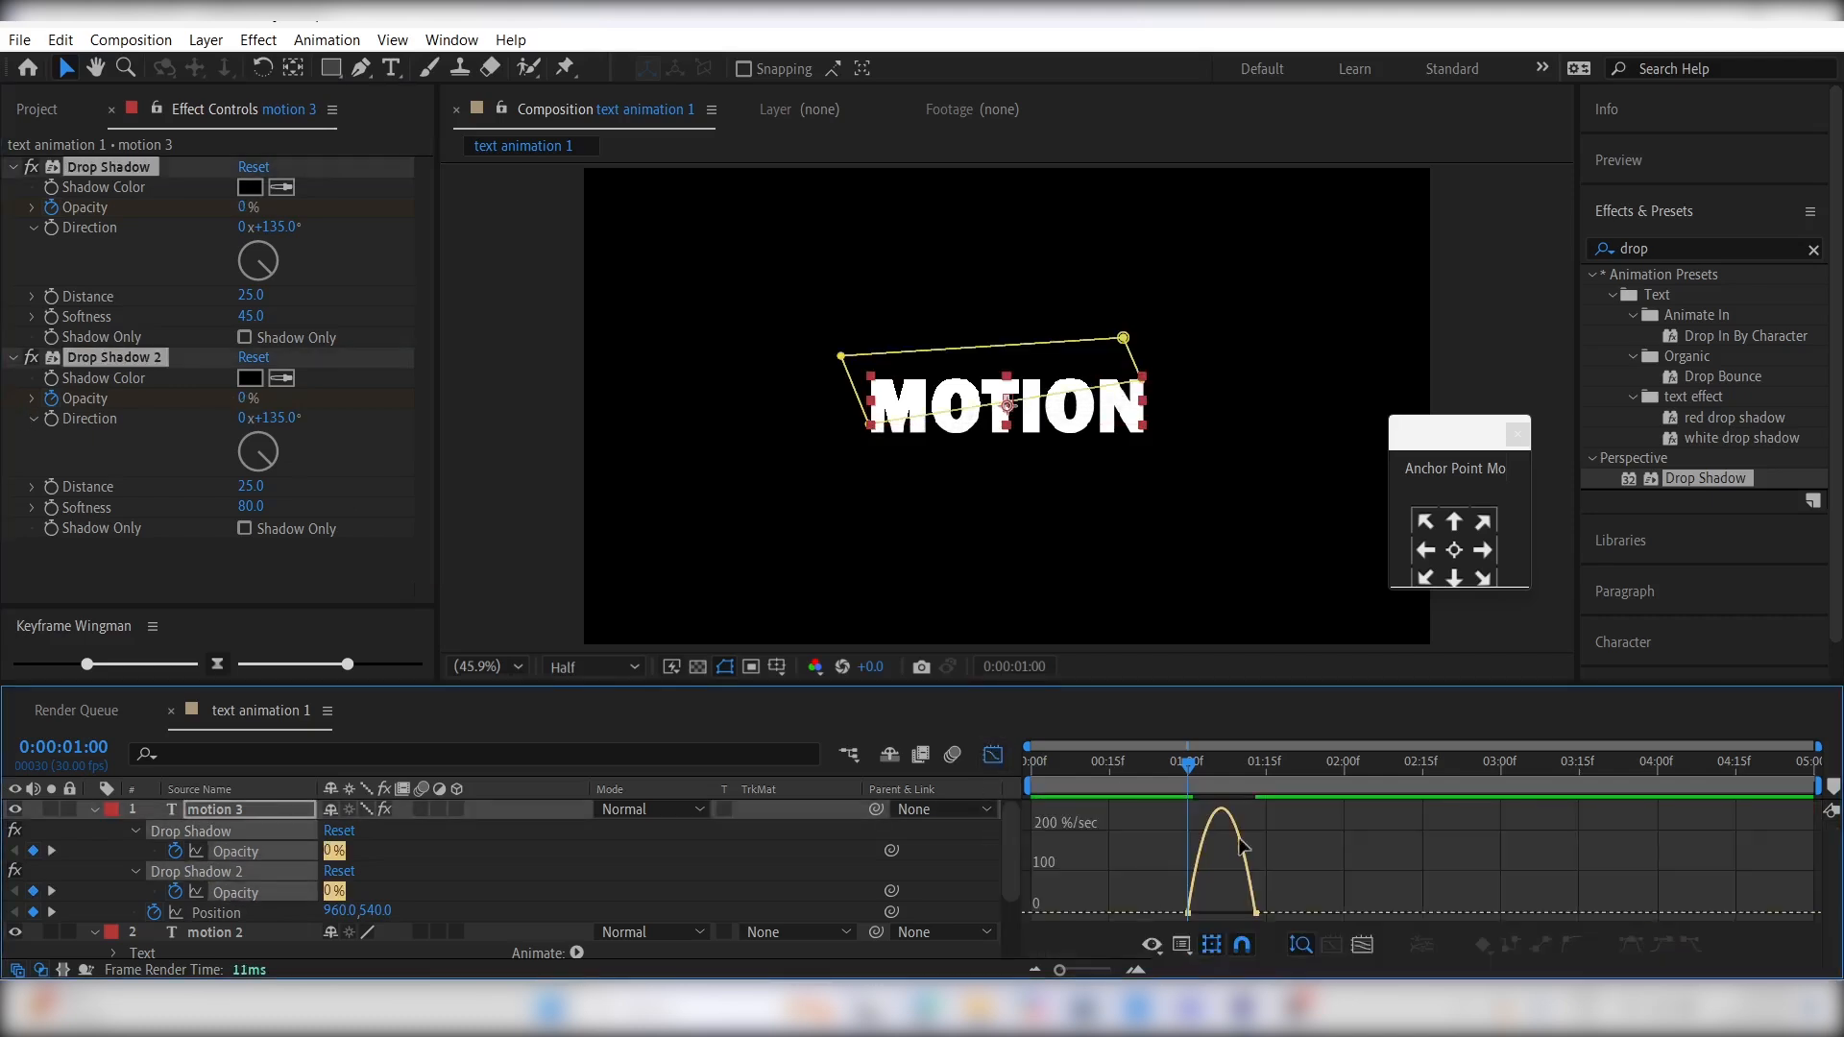
left_click_drag(1299, 857, 1203, 905)
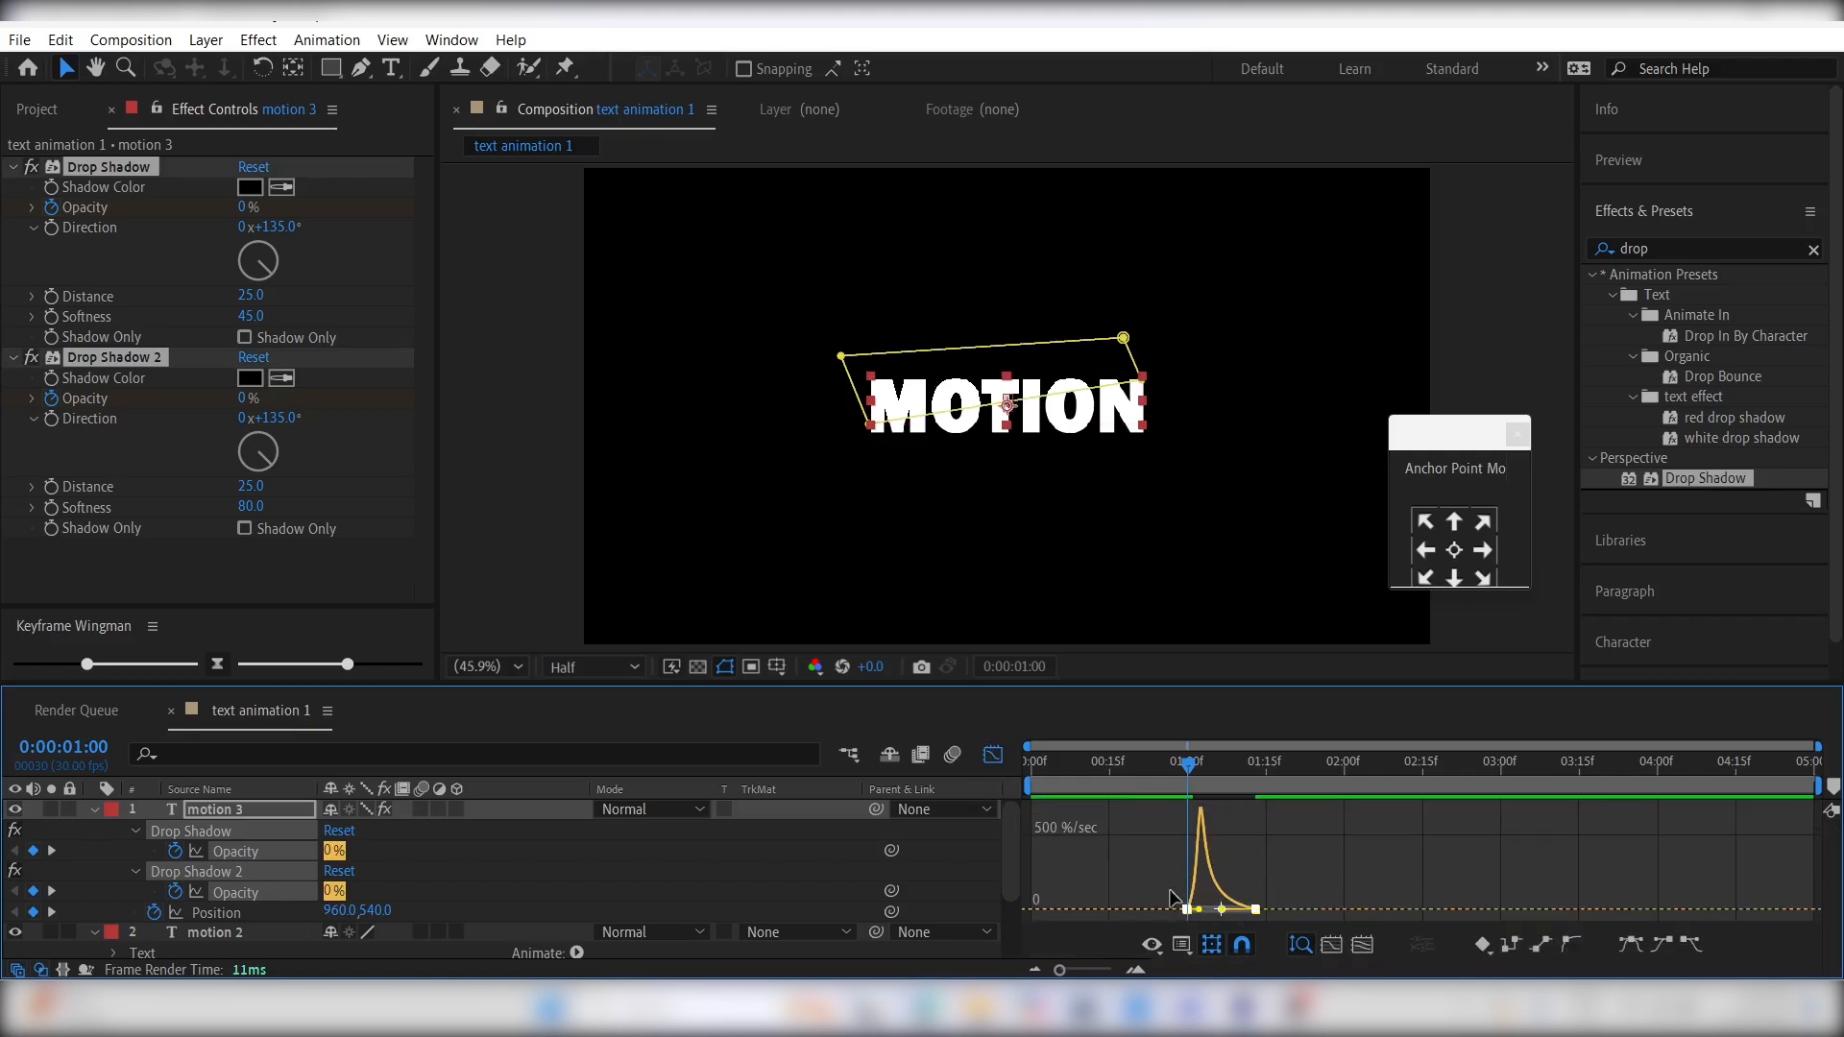
key("space")
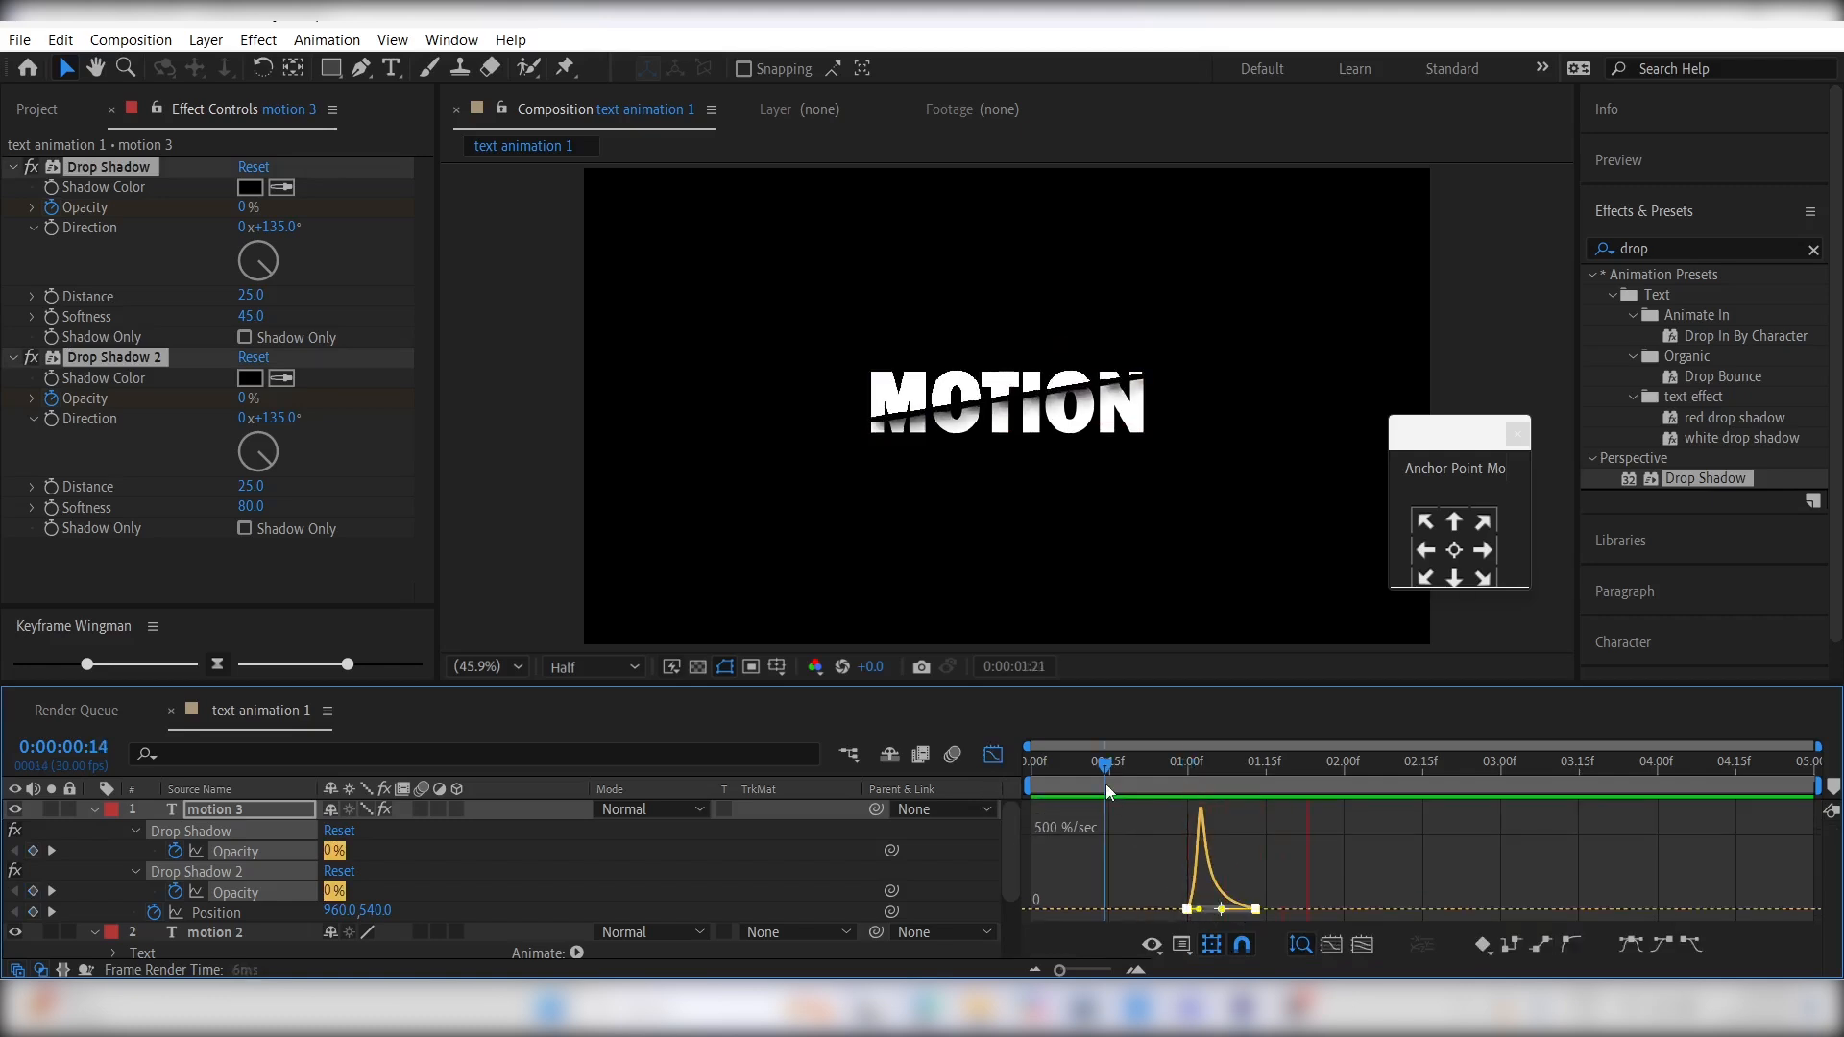
key("space")
left_click(994, 754)
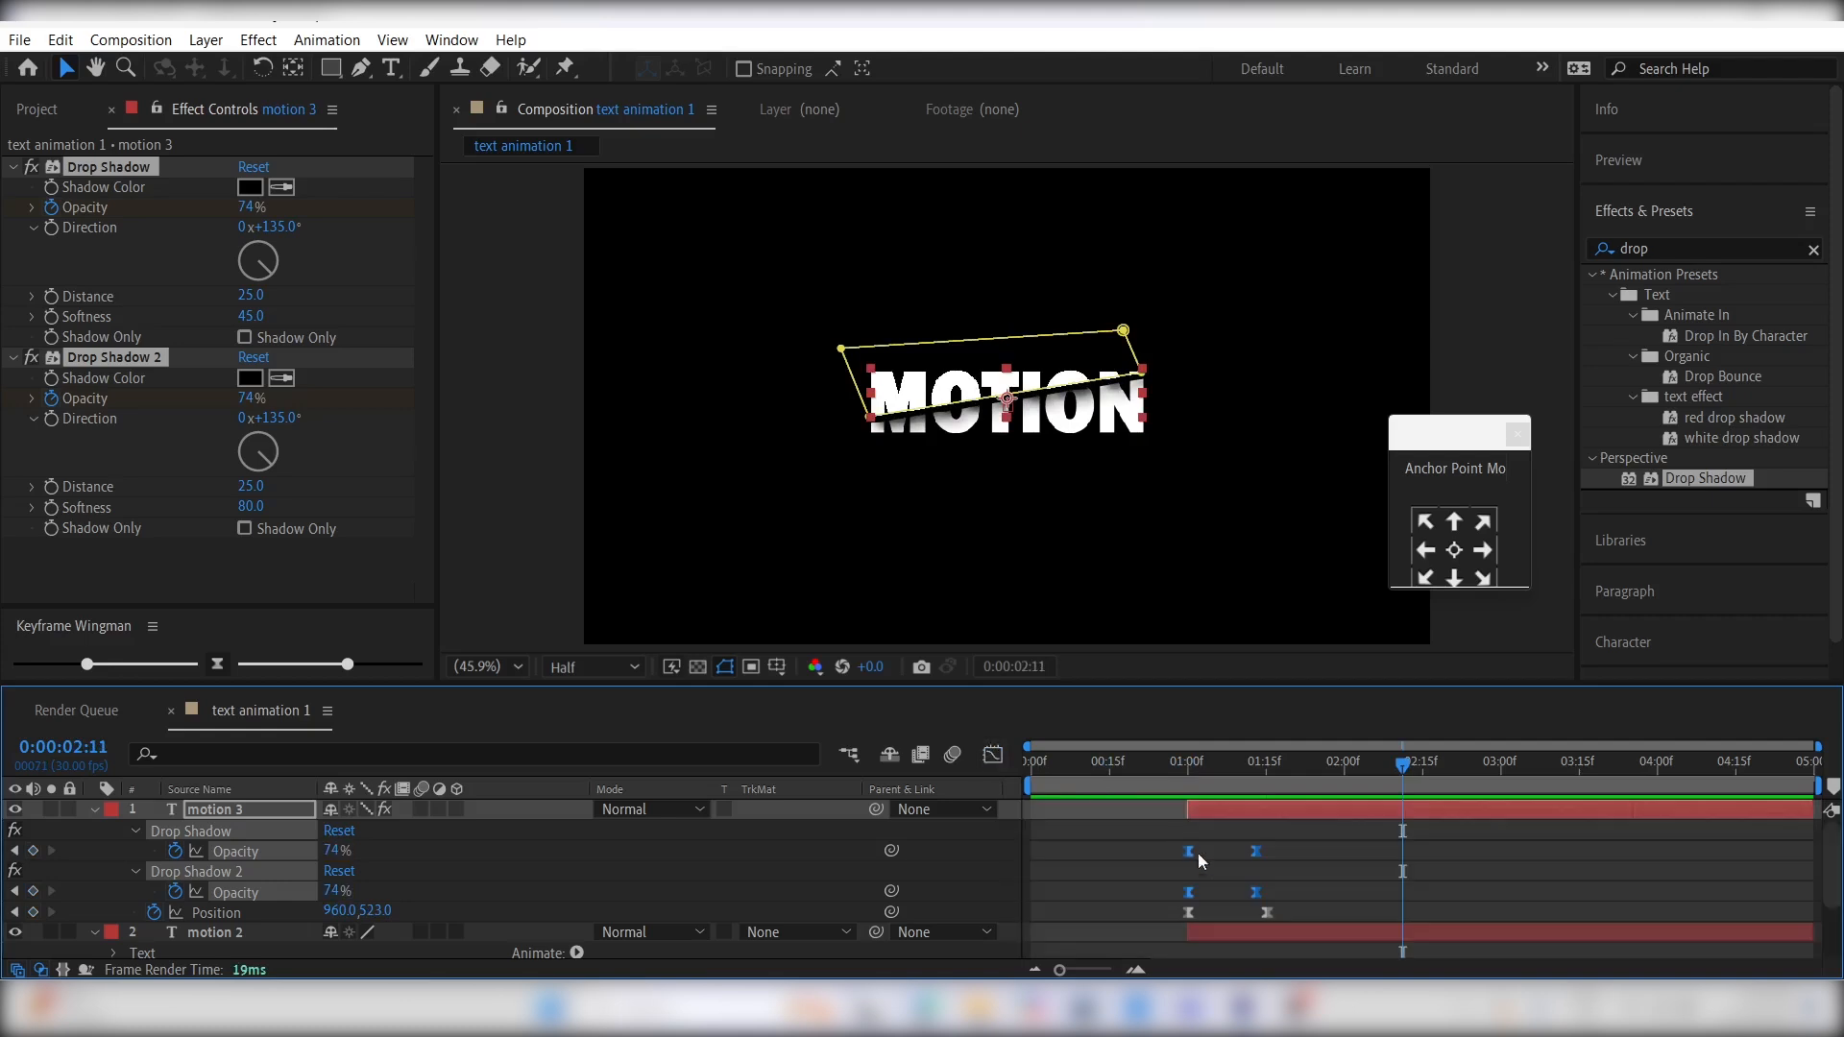
left_click(1128, 826)
- Collapse the properties of all layers and add a null object to the composition
left_click_drag(1201, 766, 1265, 787)
key("ctrl+a")
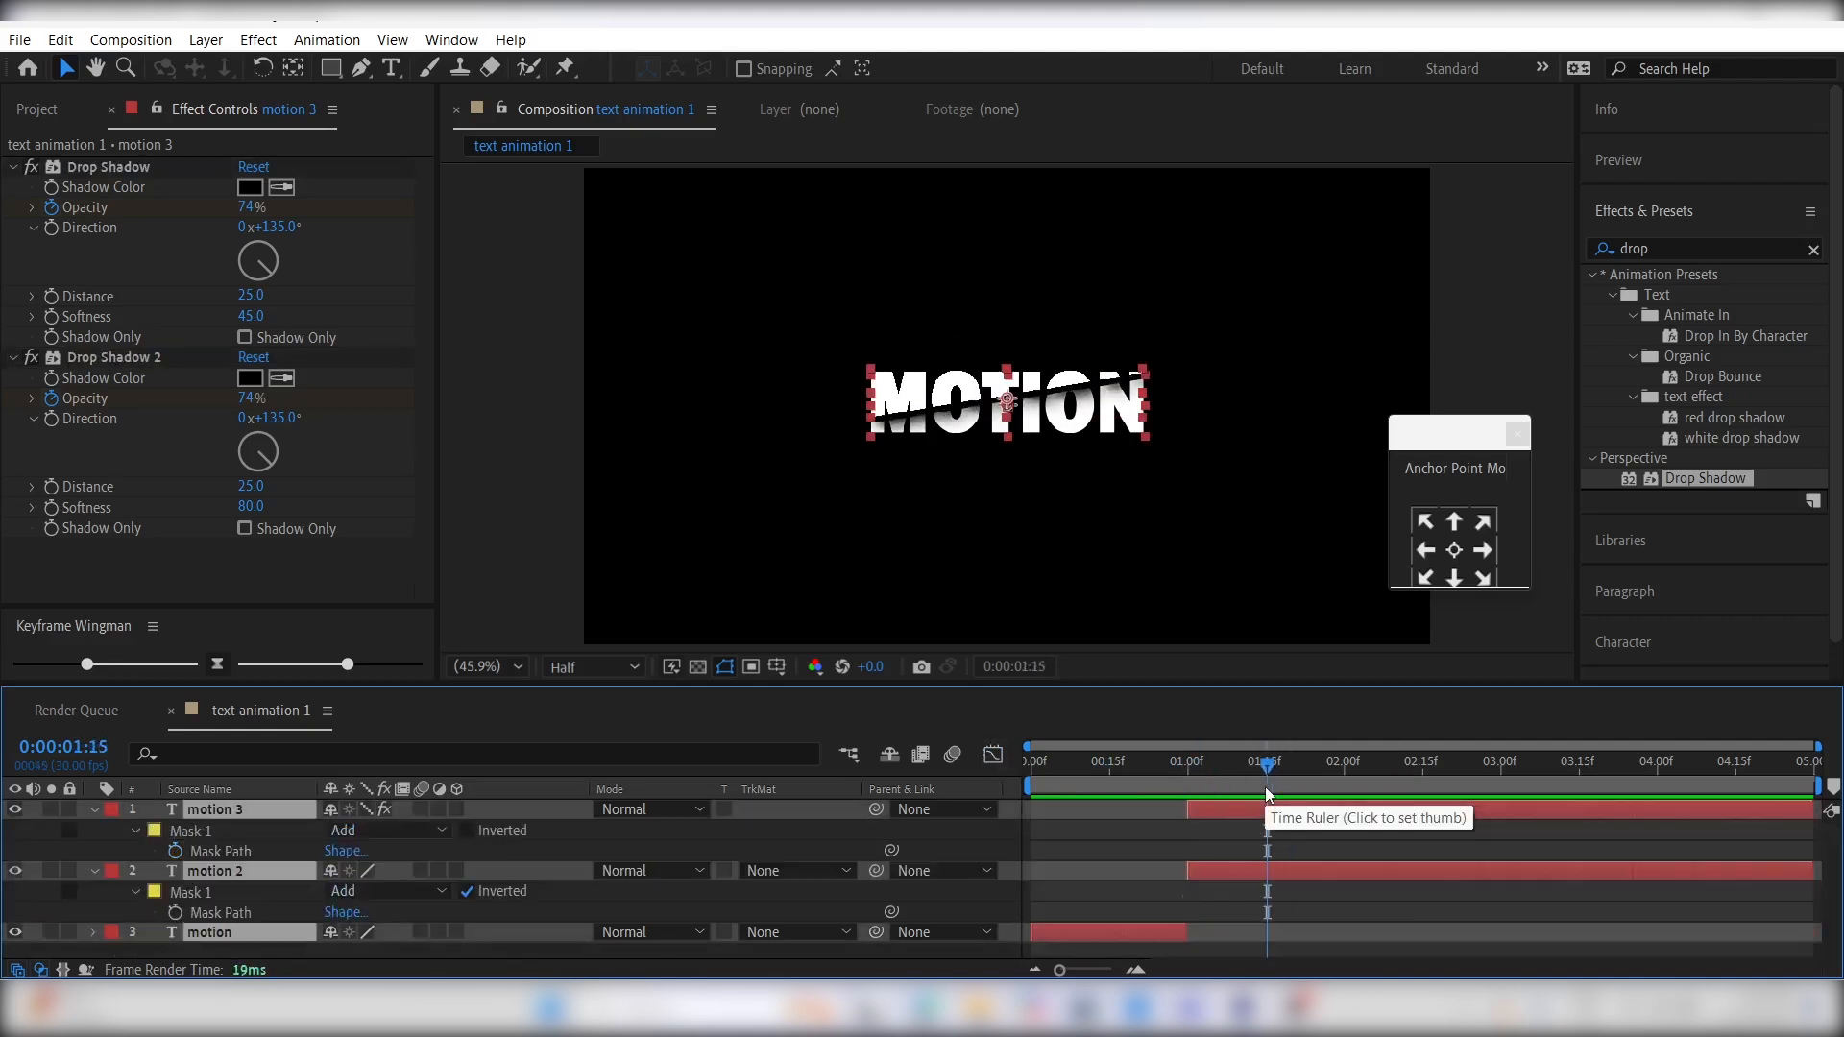
key("u")
left_click(831, 949)
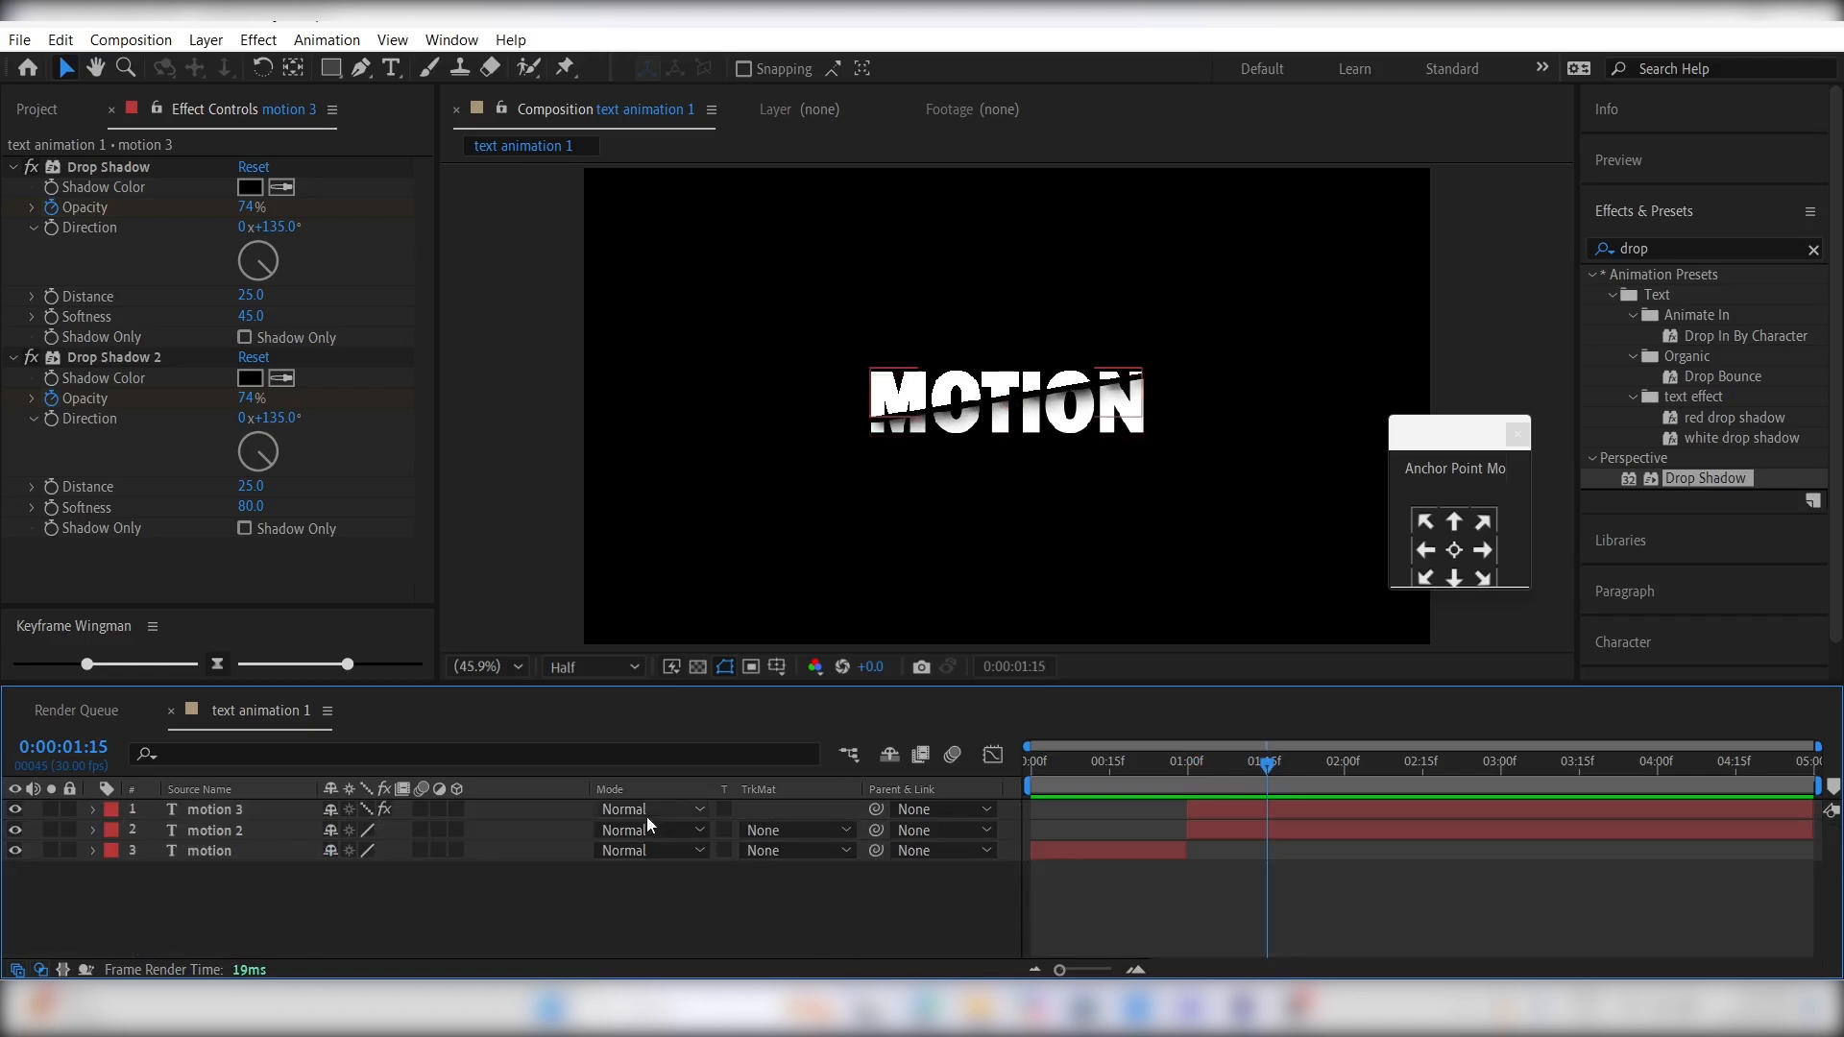
right_click(810, 809)
mouse_move(914, 527)
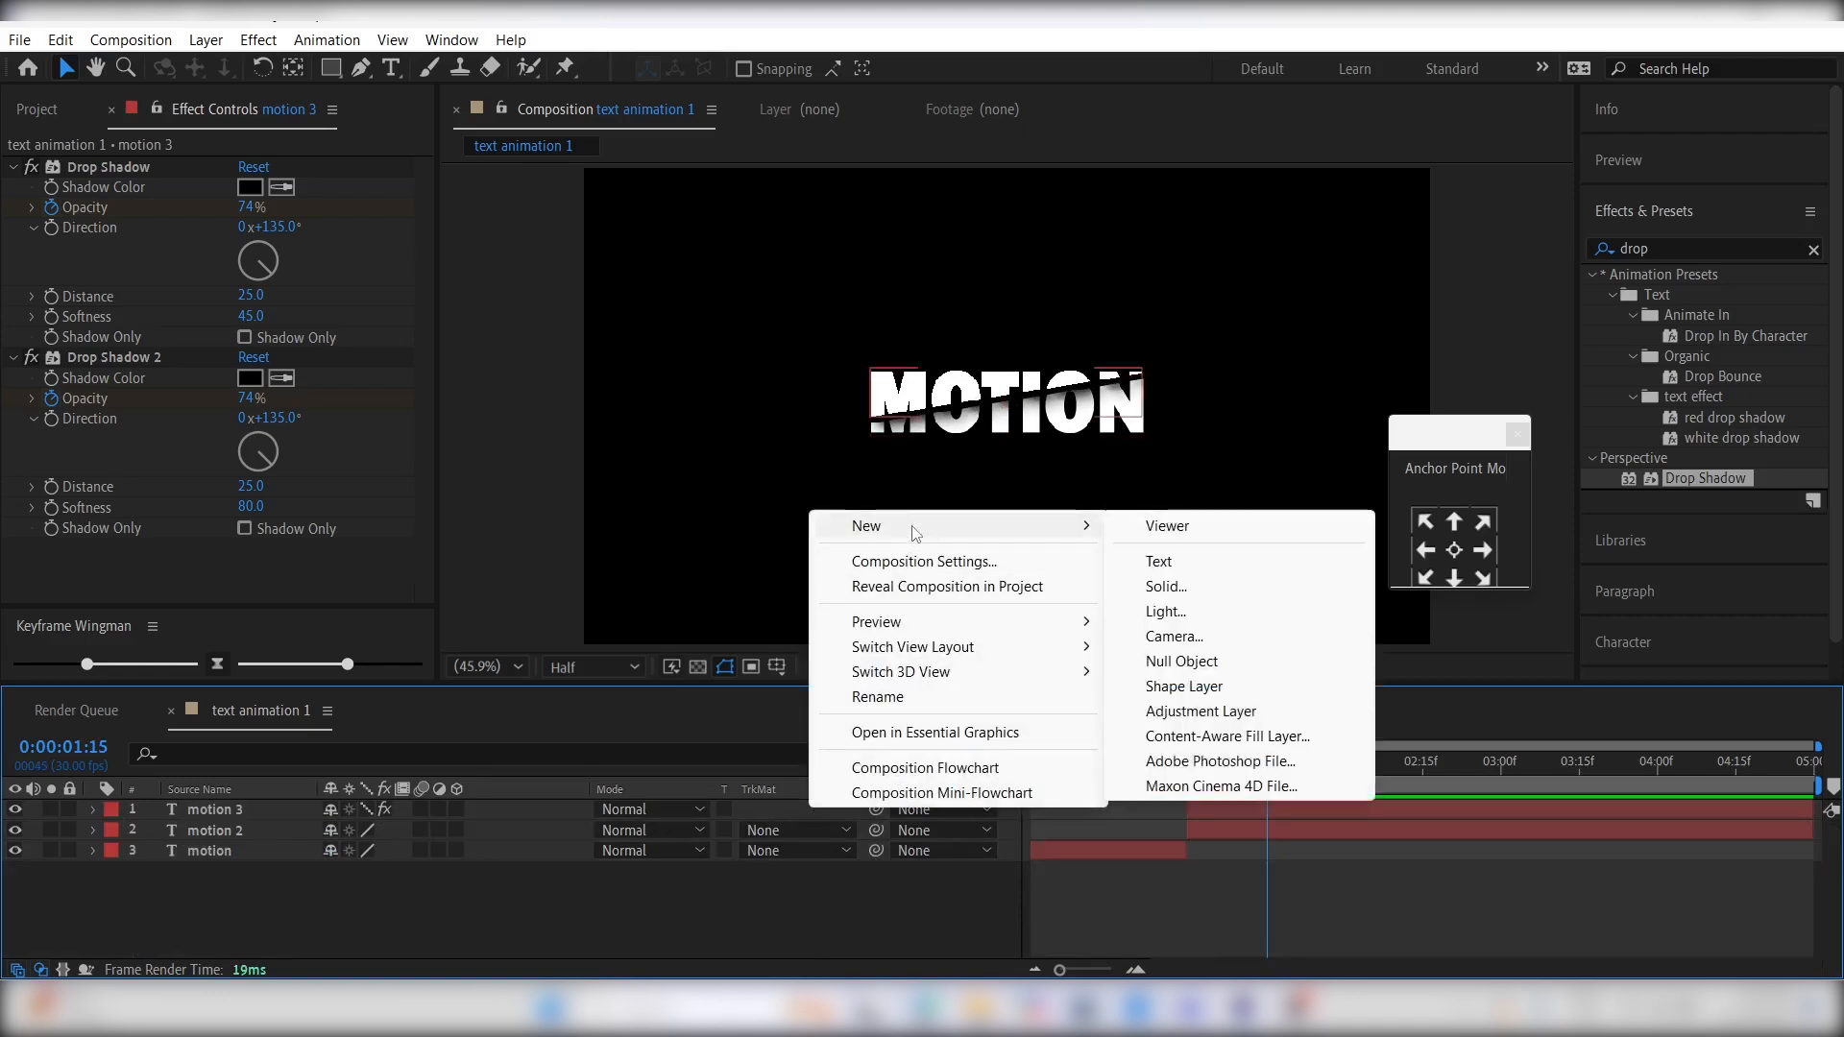
left_click(1181, 661)
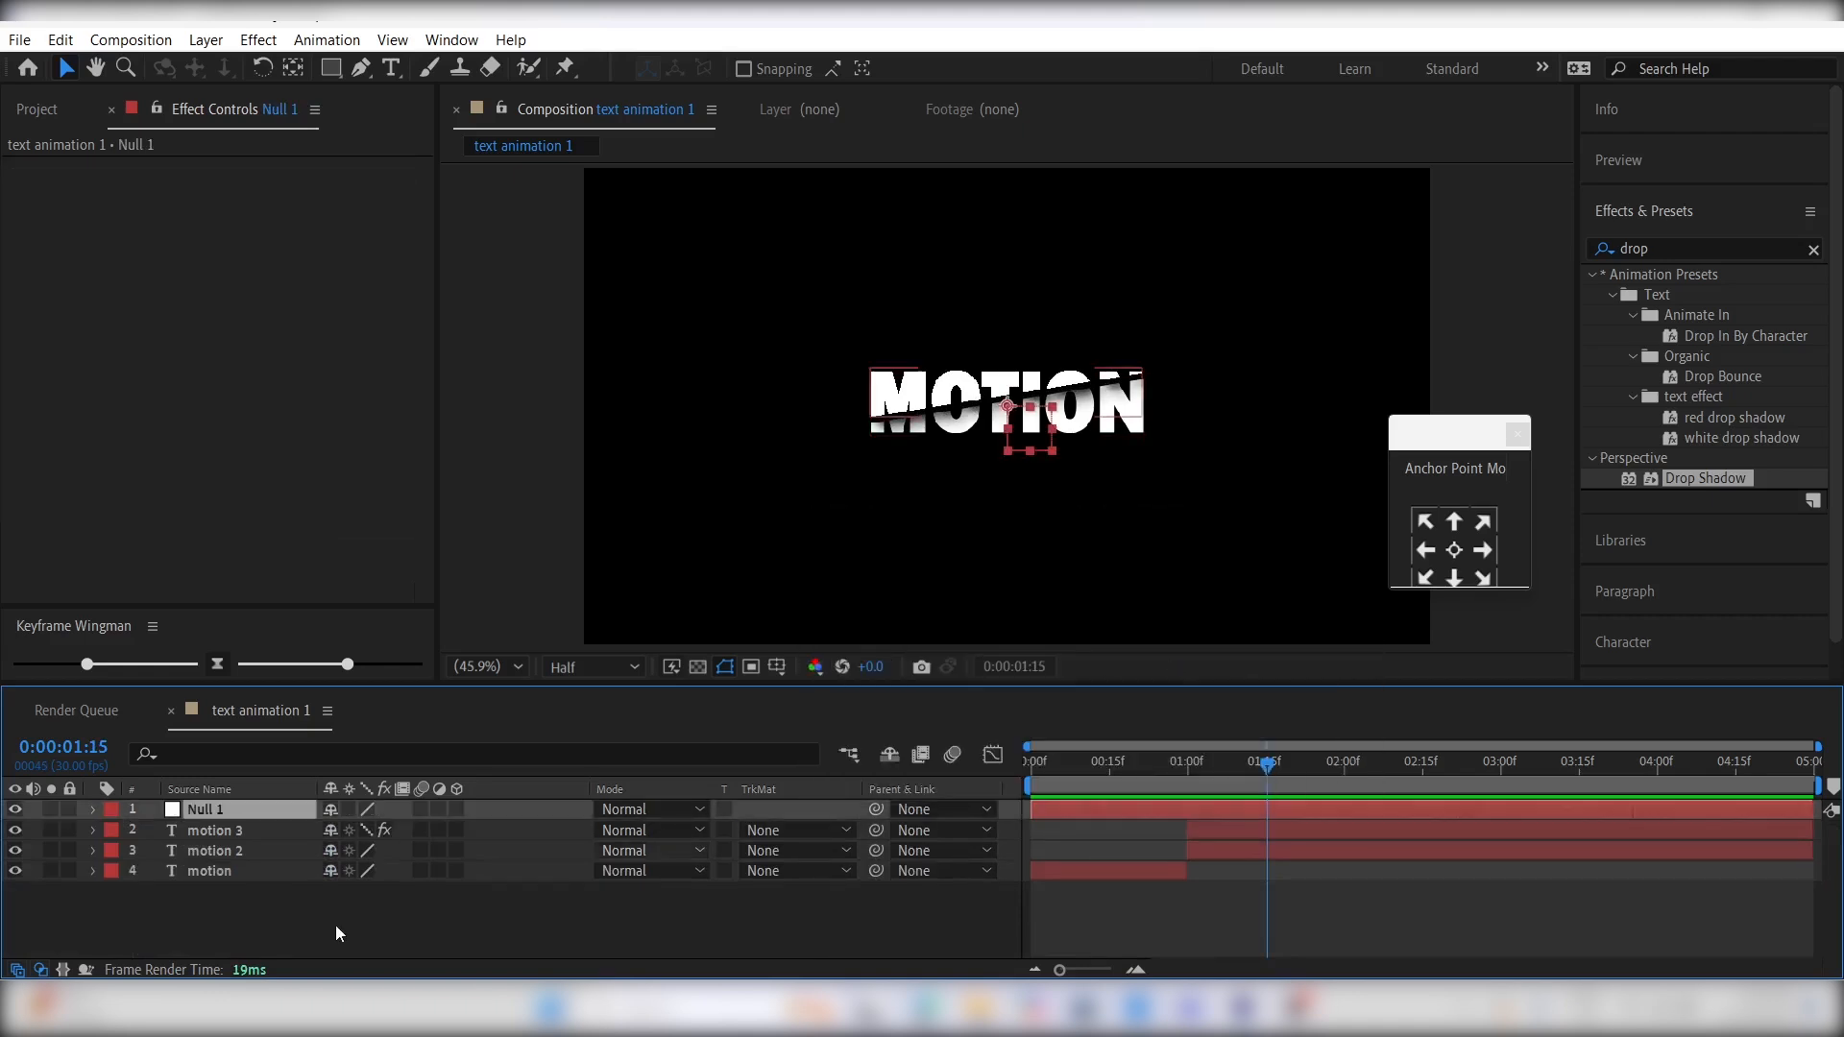
- Parent the motion 2 and motion 3 layers to Null 1 and make all three layers 3D
left_click(235, 851)
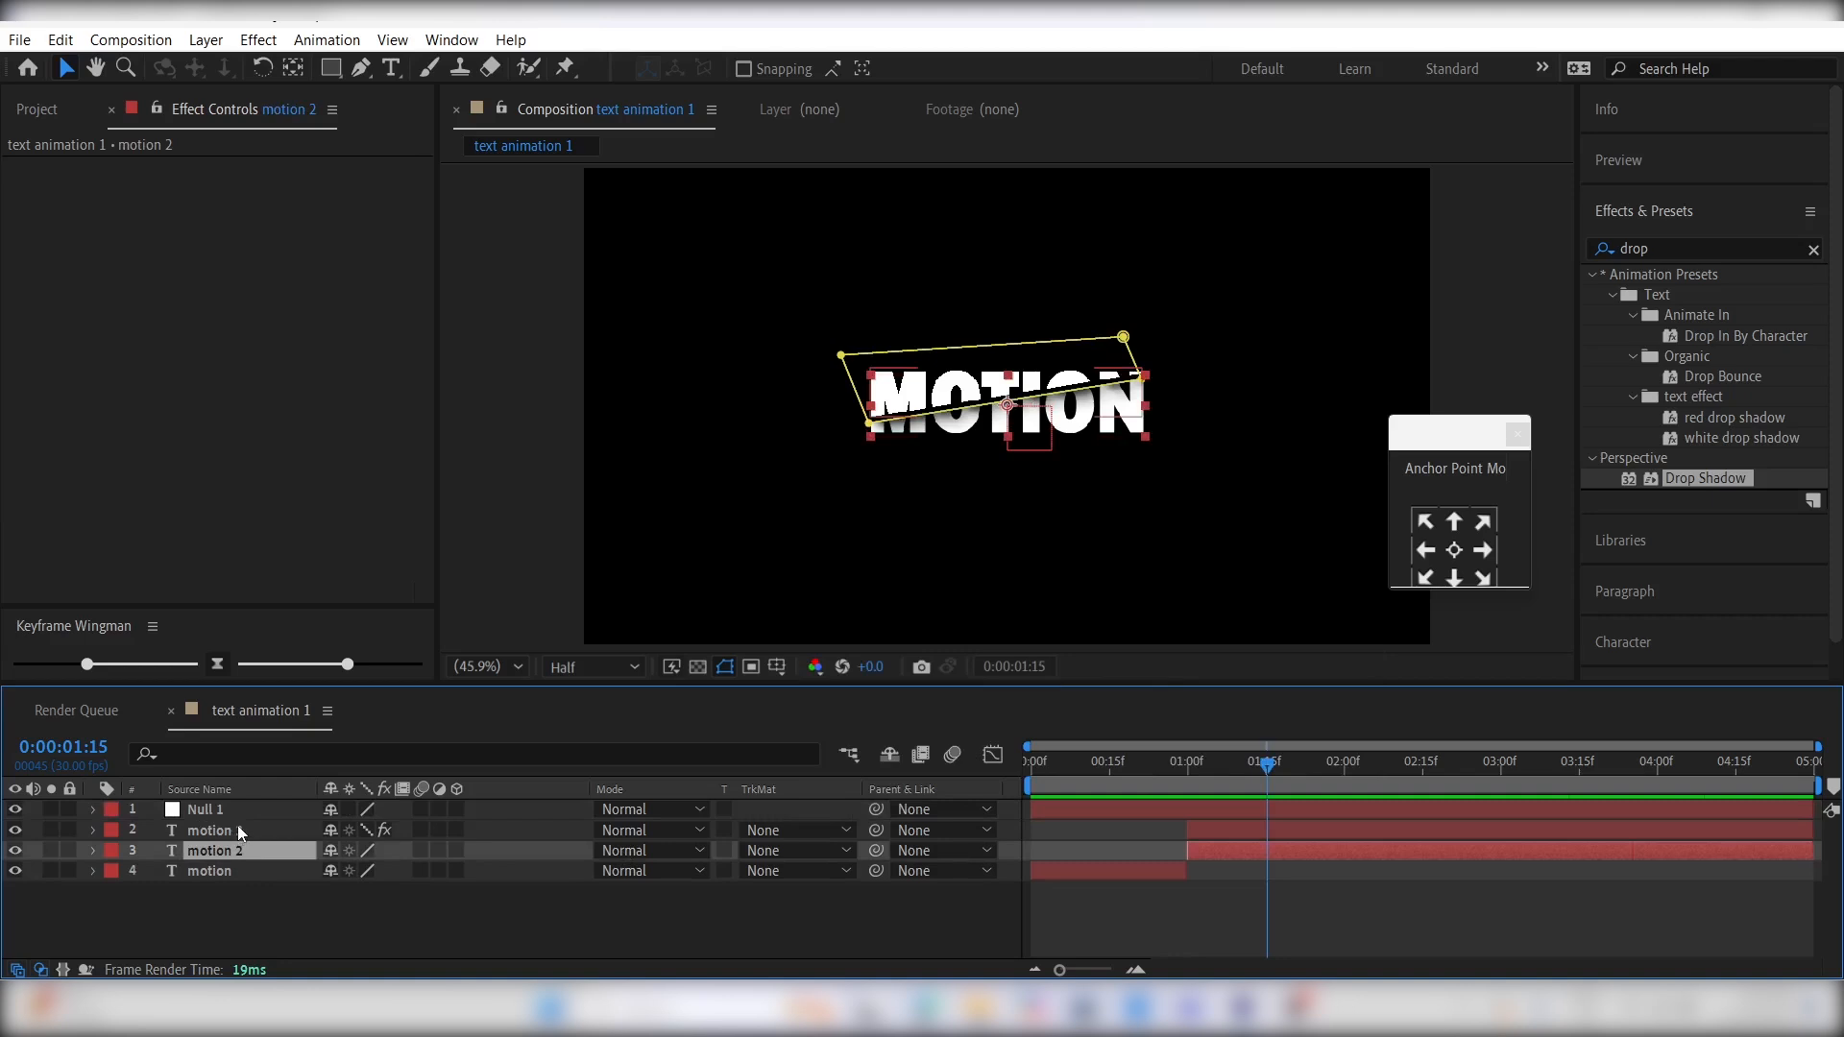
left_click(238, 826, "ctrl")
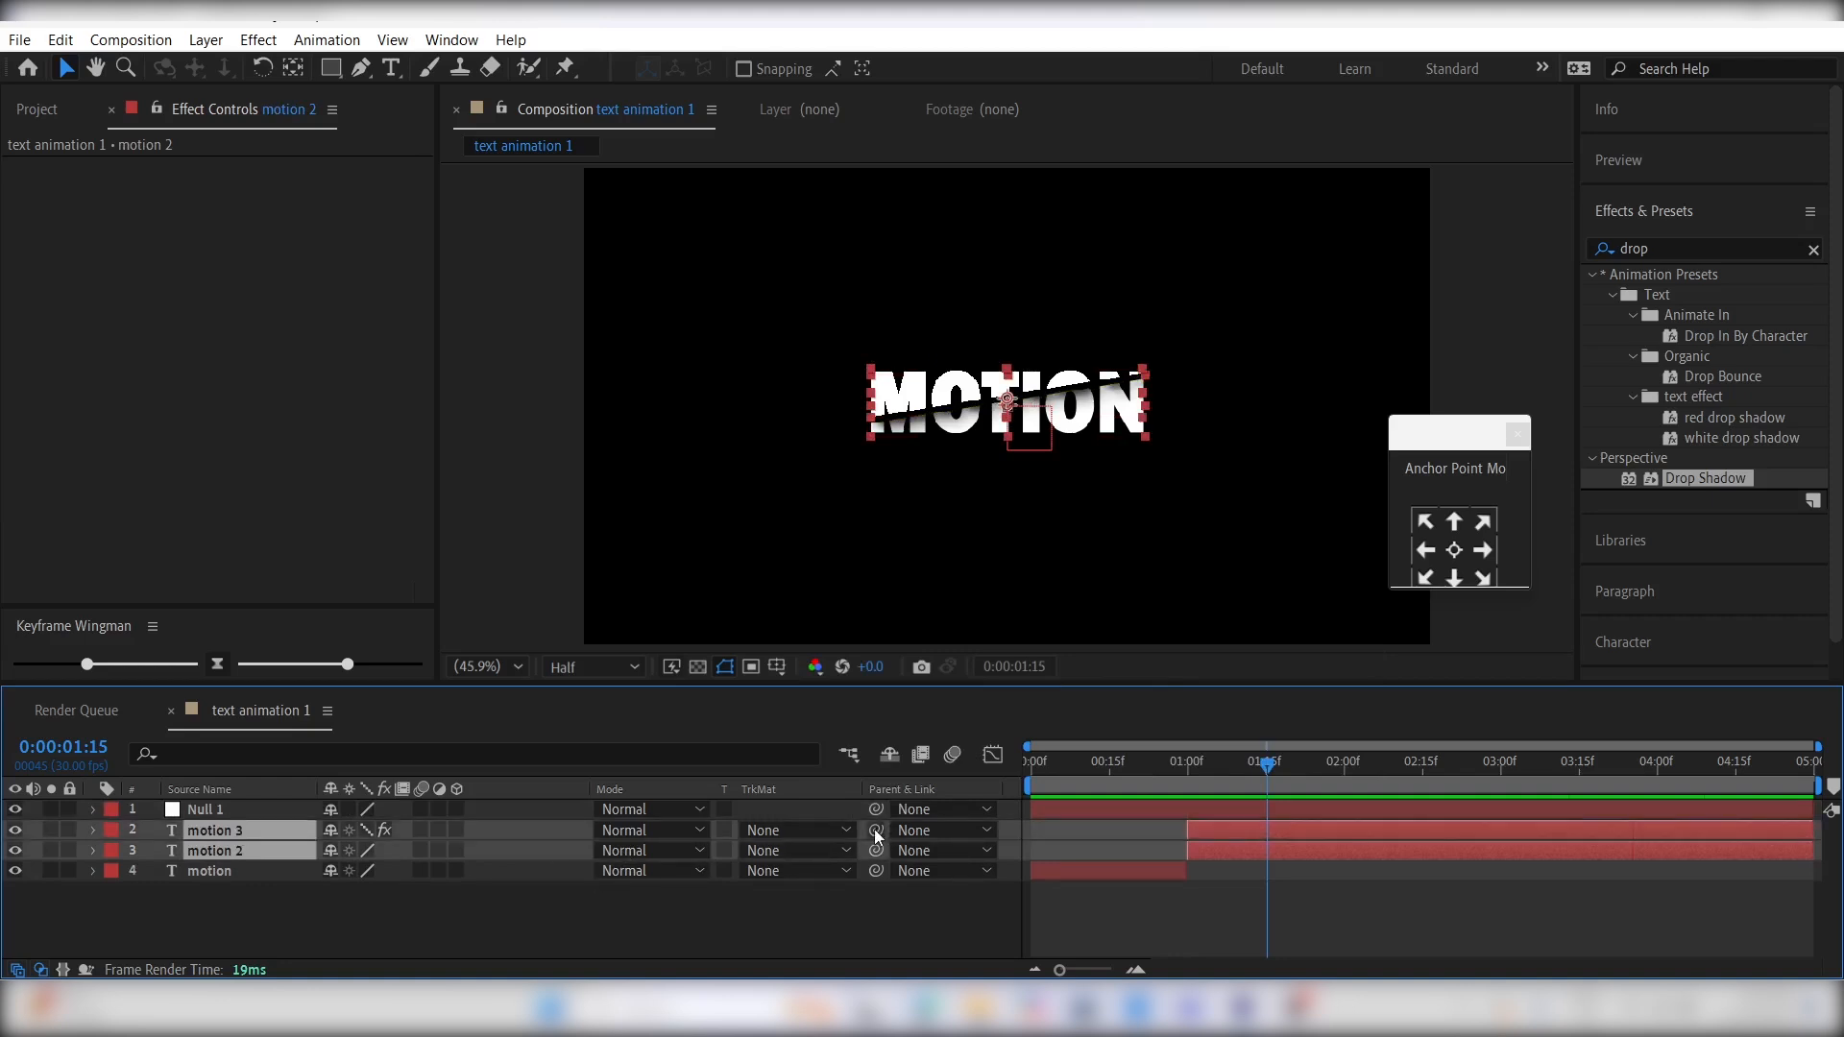
left_click_drag(874, 828, 296, 815)
left_click(457, 830)
left_click(457, 809)
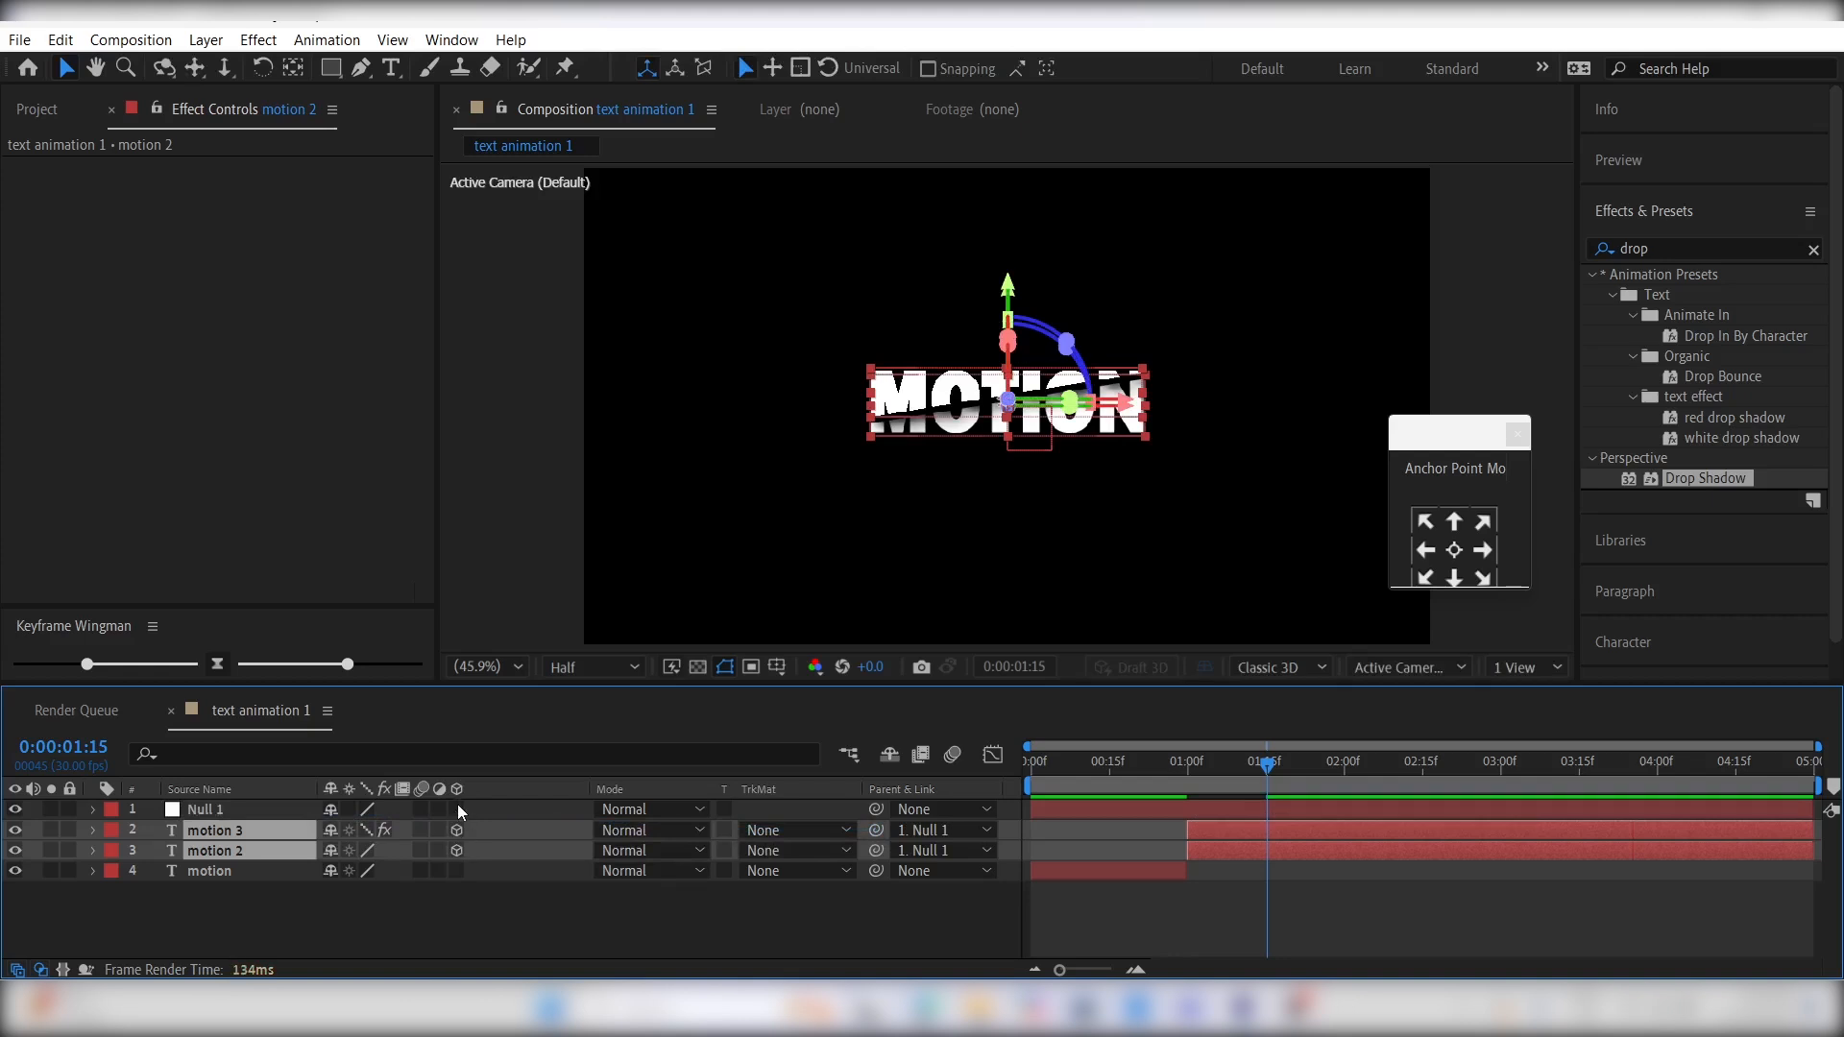
- Keyframe Null 1's orientation from 0°, 0°, 0° at 0:00:01:00 to 351°, 11°, 0° at 0:00:01:15
left_click(1230, 928)
left_click(1184, 809)
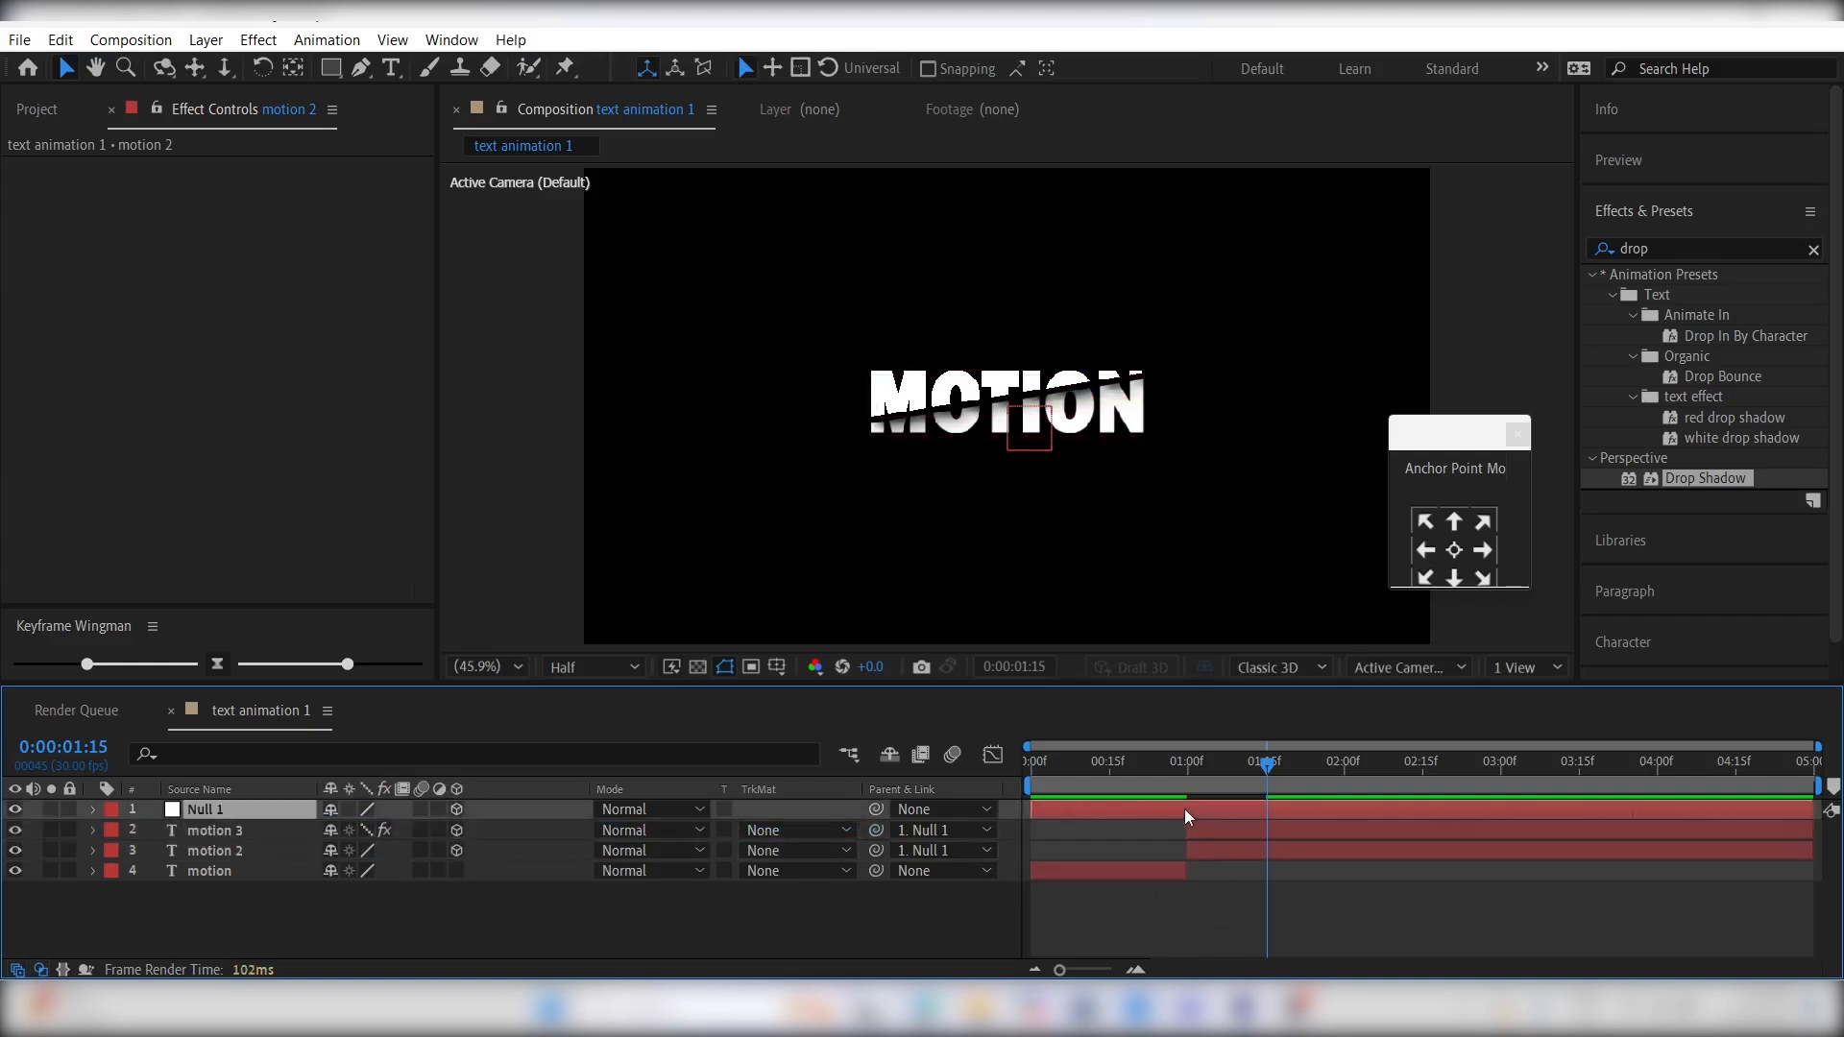
key("r")
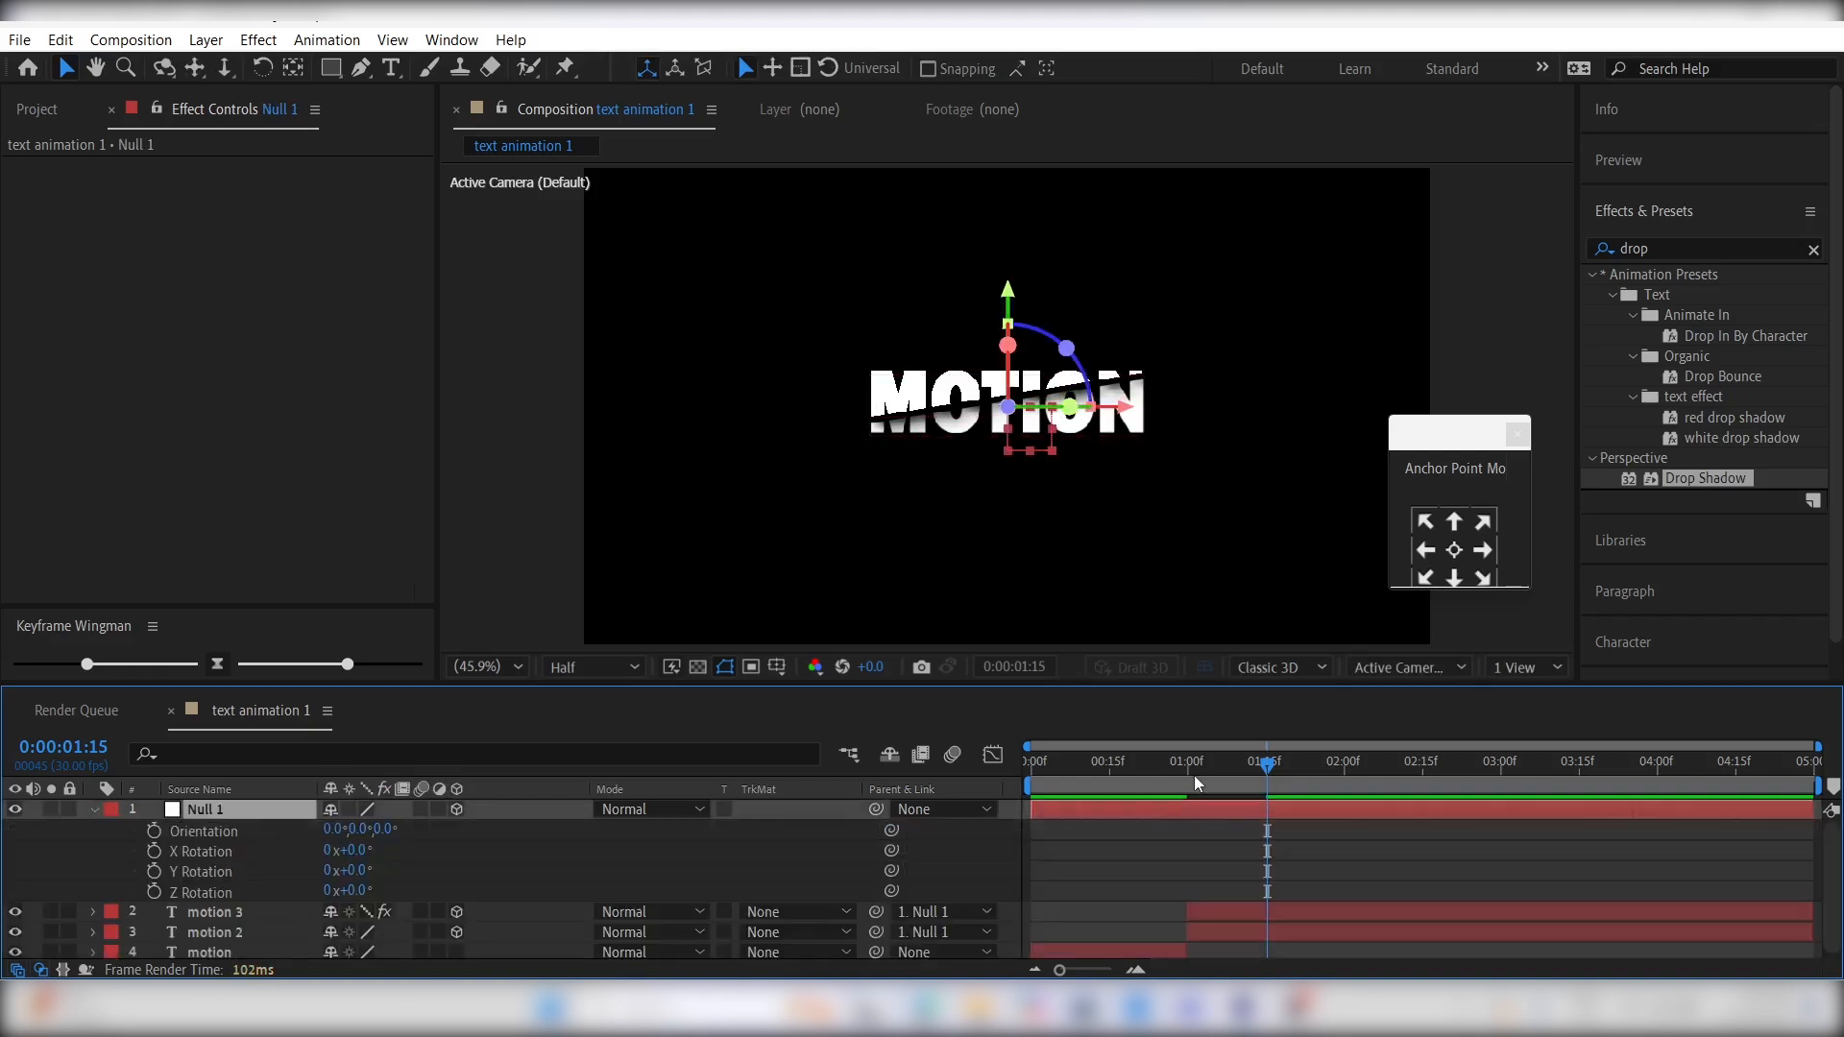
left_click_drag(1195, 775, 1190, 778)
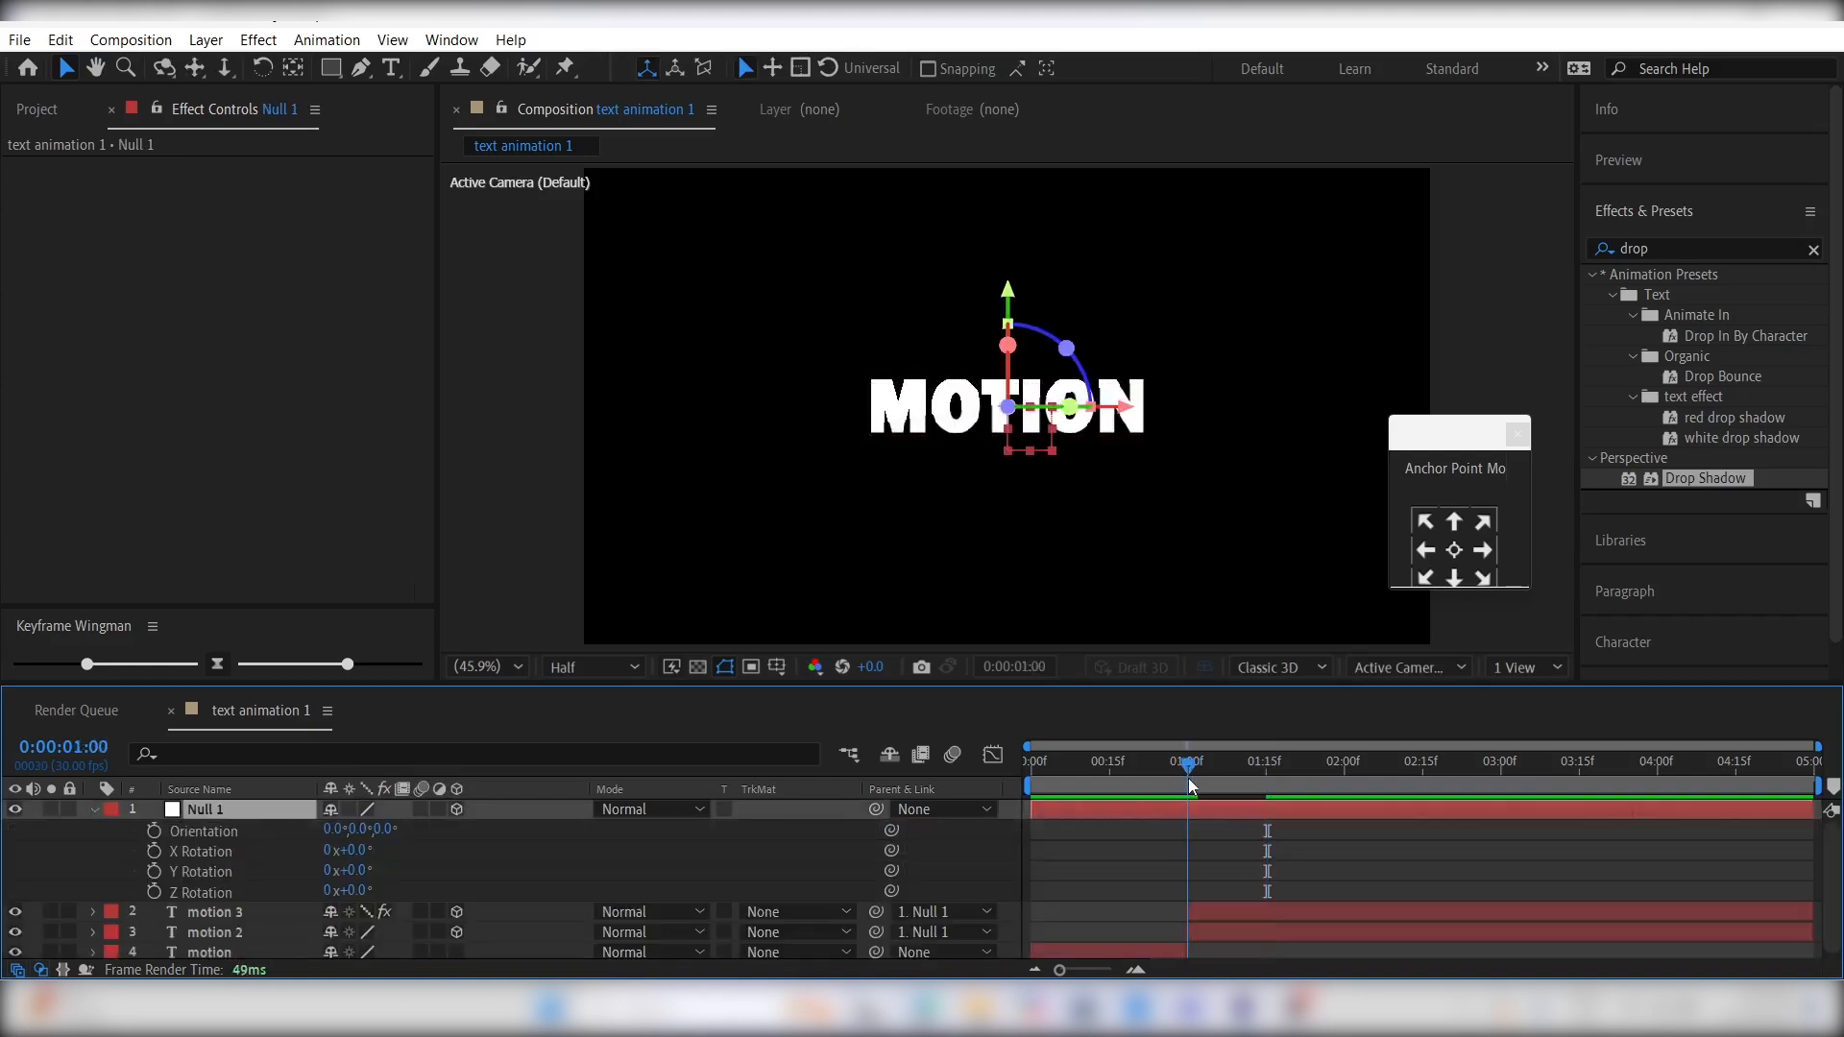
left_click(153, 832)
left_click_drag(1213, 780, 1264, 781)
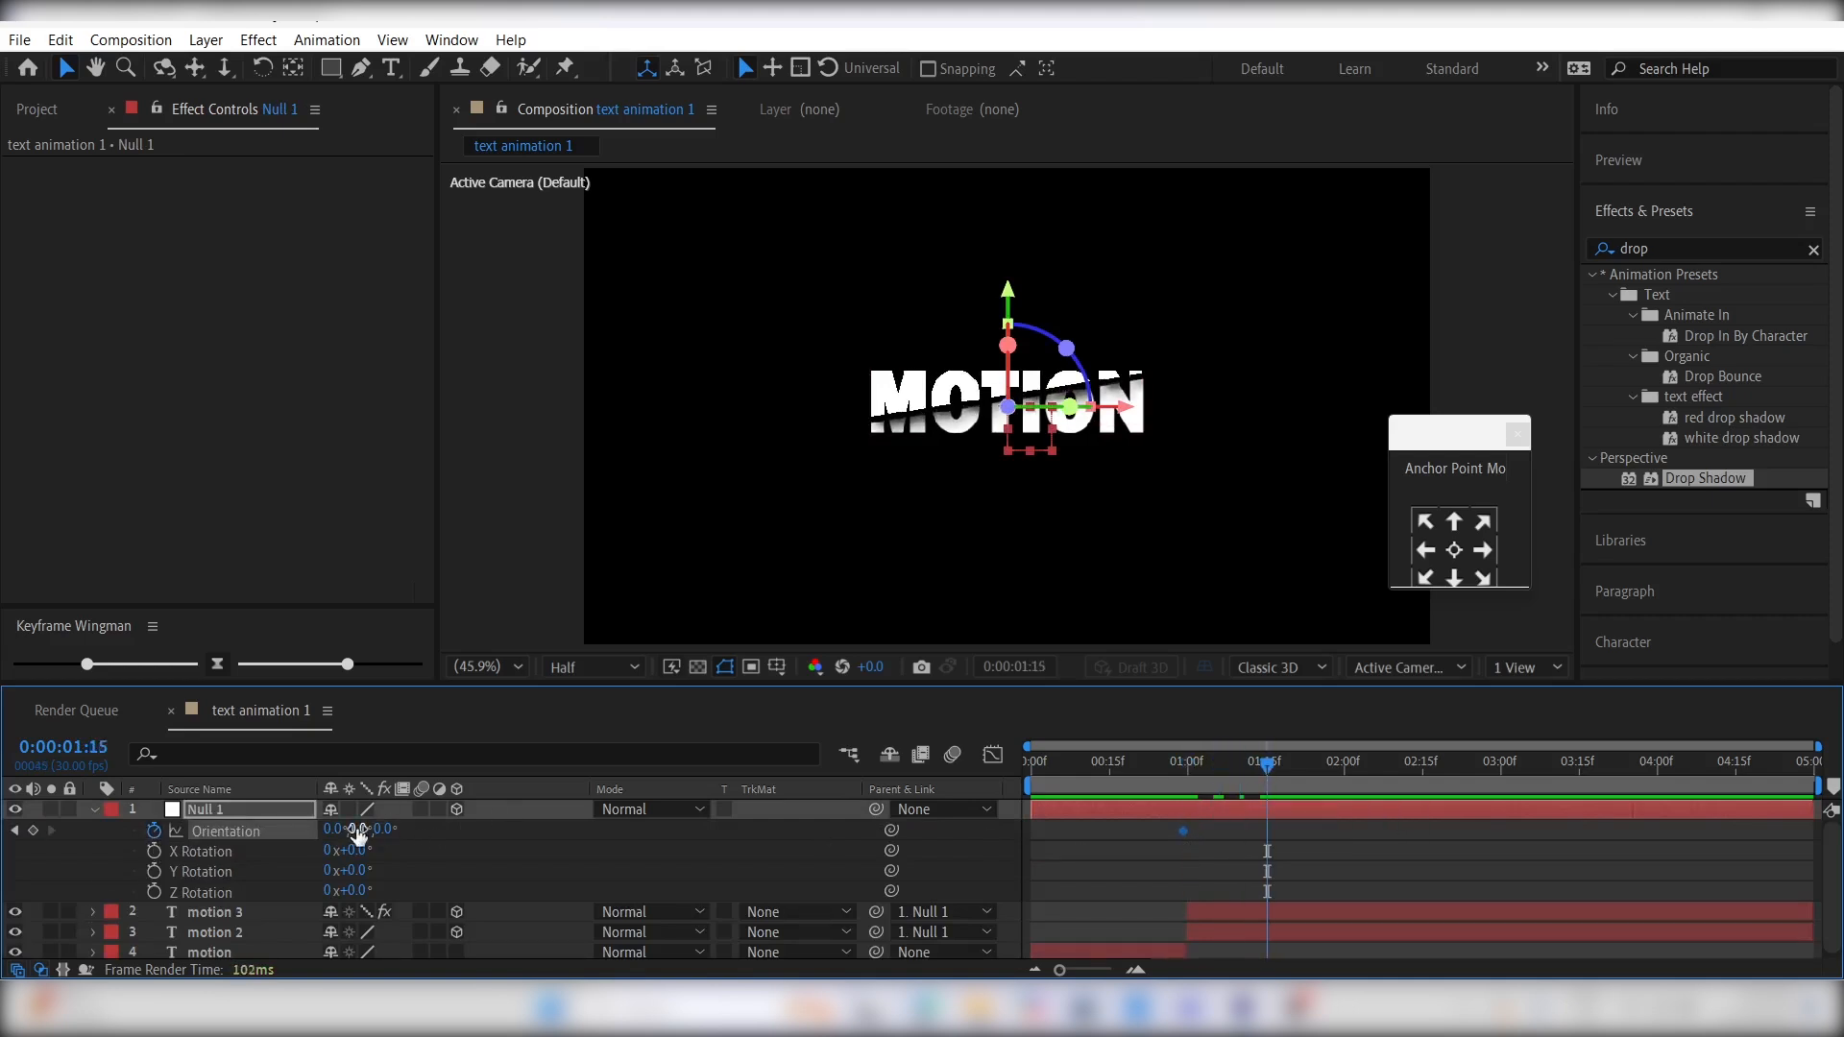
left_click_drag(349, 828, 321, 826)
- Easy-ease the null's orientation keyframes, reshape their speed graph to peak early and taper off, and preview the rotation
left_click_drag(1368, 839, 1137, 824)
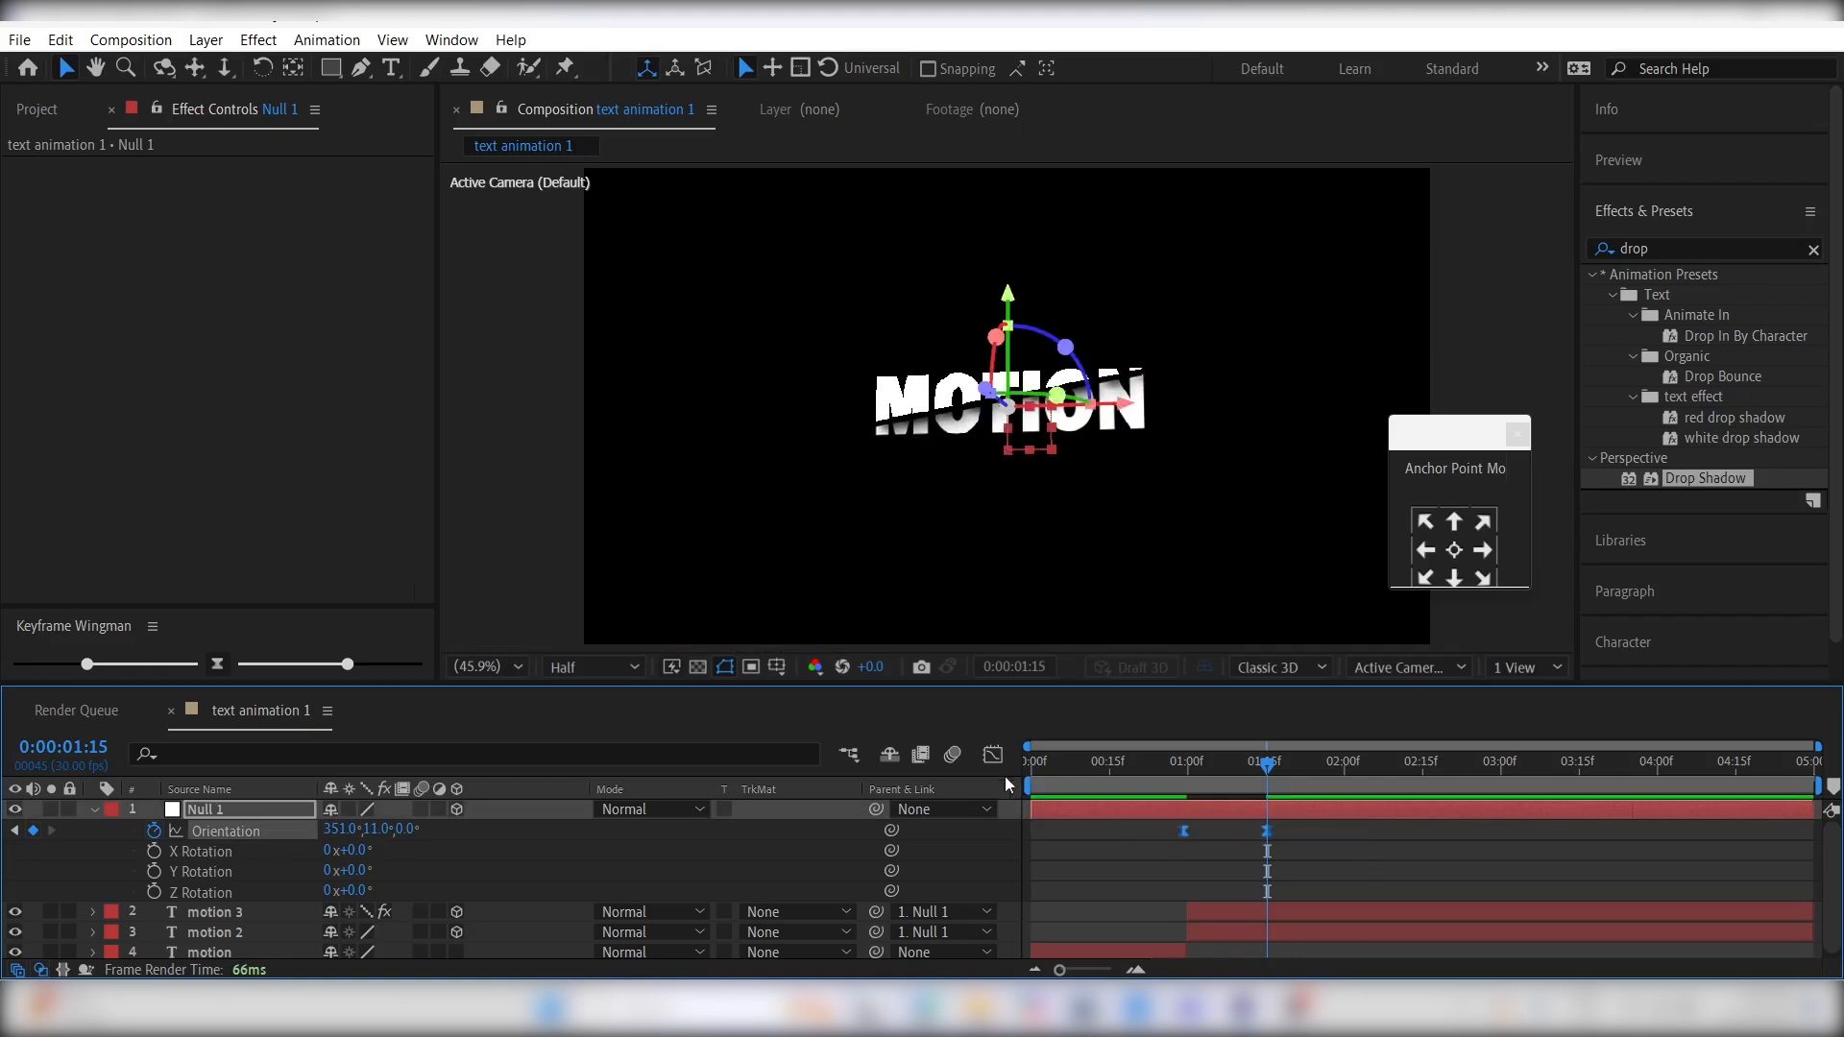
left_click(993, 755)
left_click_drag(1343, 855, 1172, 909)
left_click(1151, 785)
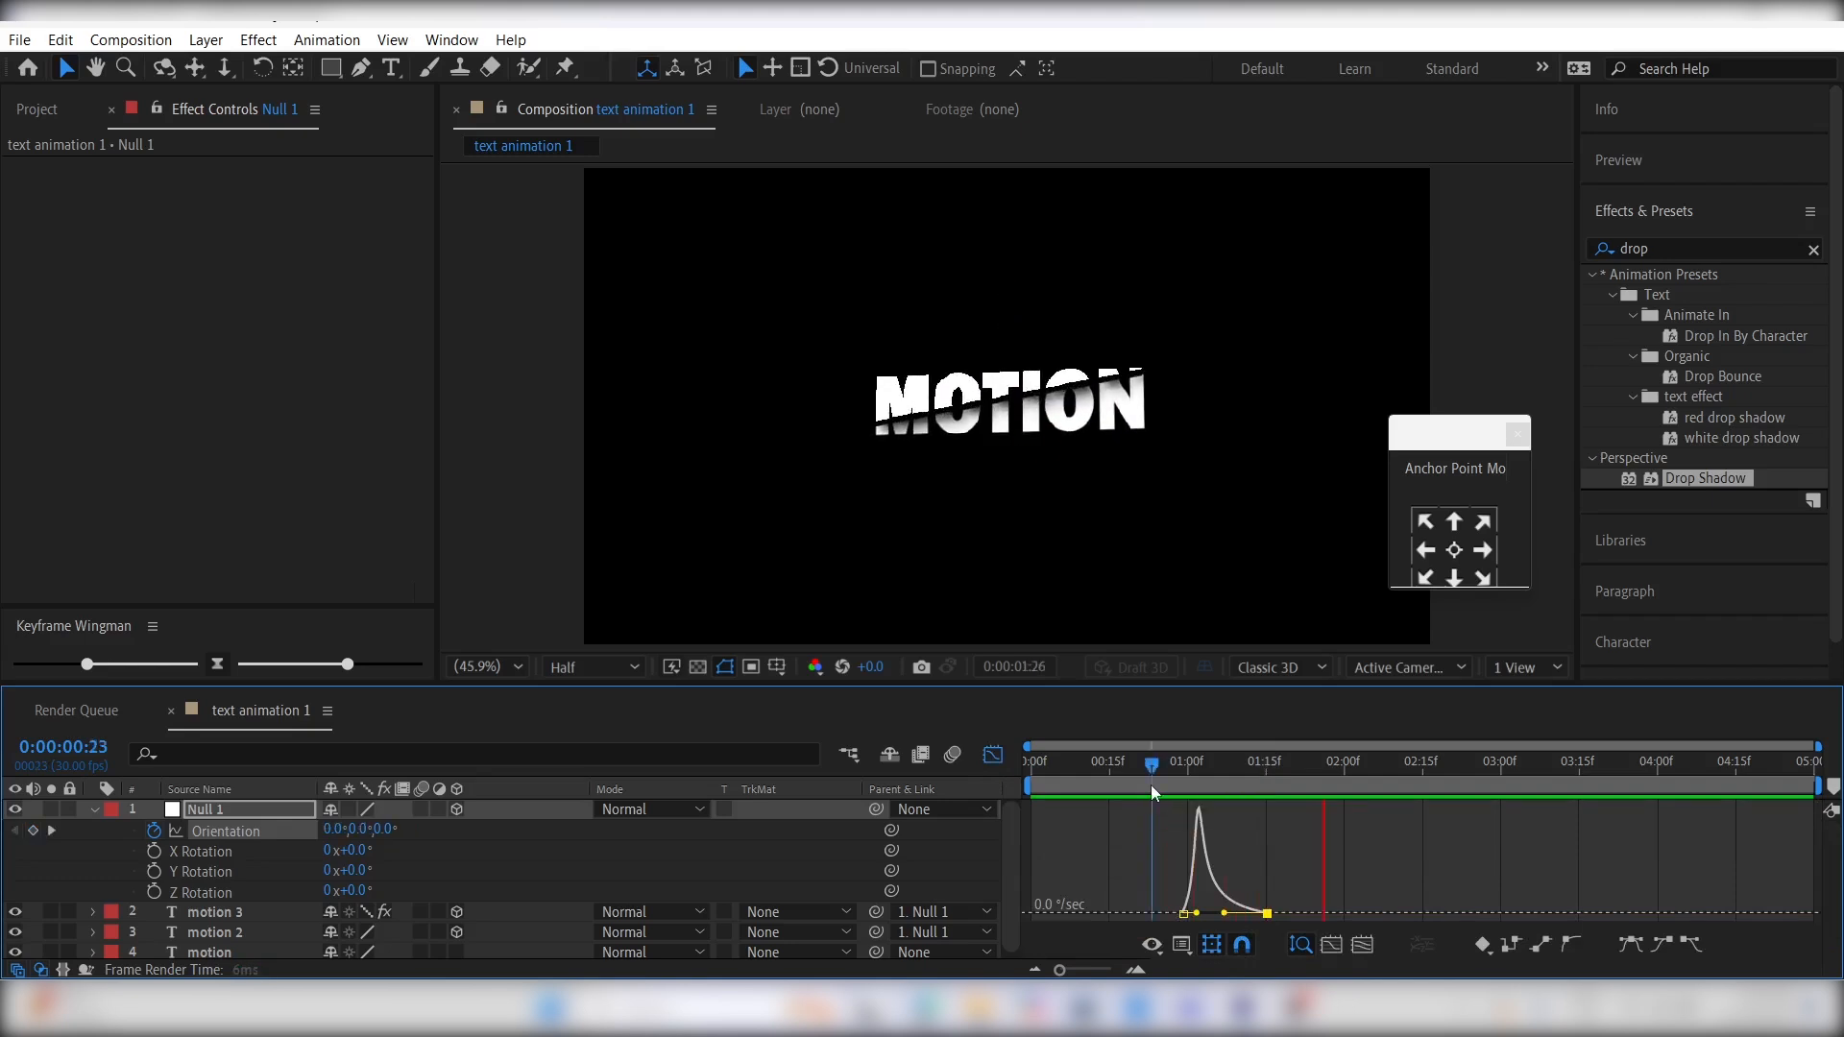
key("space")
left_click(1155, 776)
key("space")
key("space")
left_click(992, 756)
left_click(1089, 867)
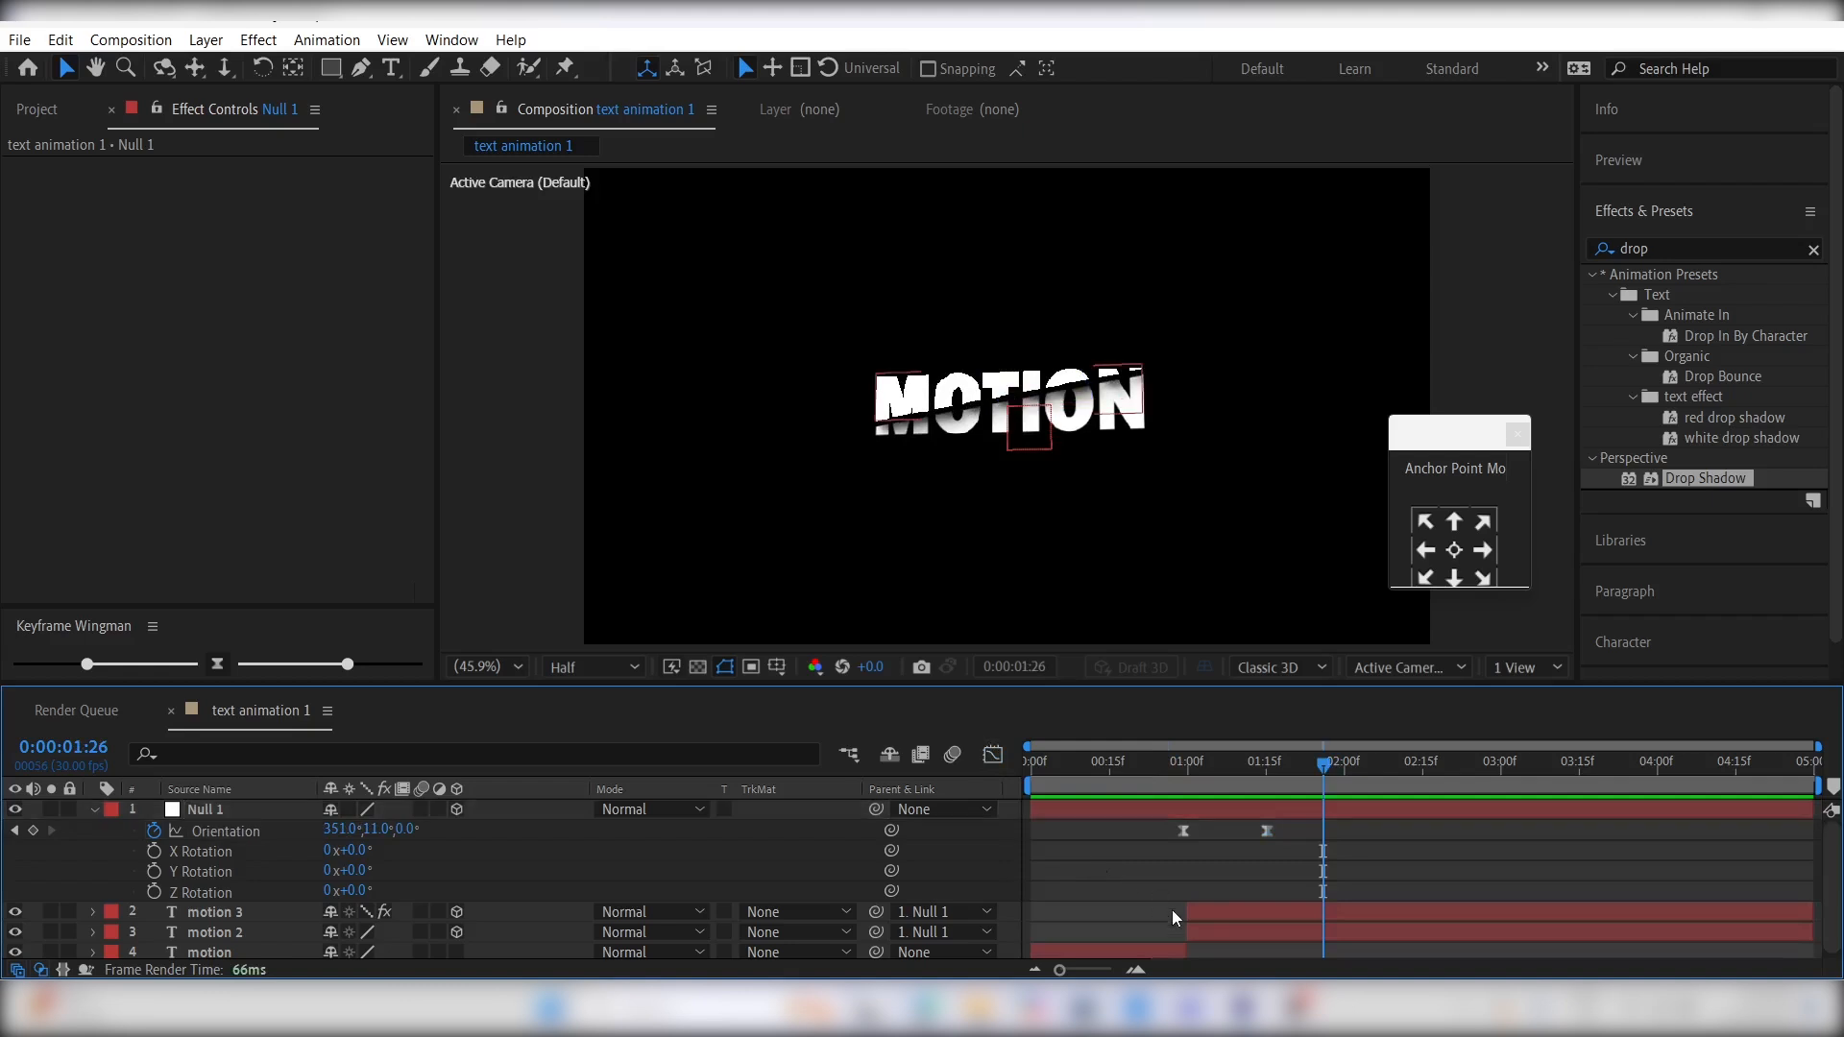
- Apply the Fill effect to the motion 2 layer and set its color to white
left_click(1228, 937)
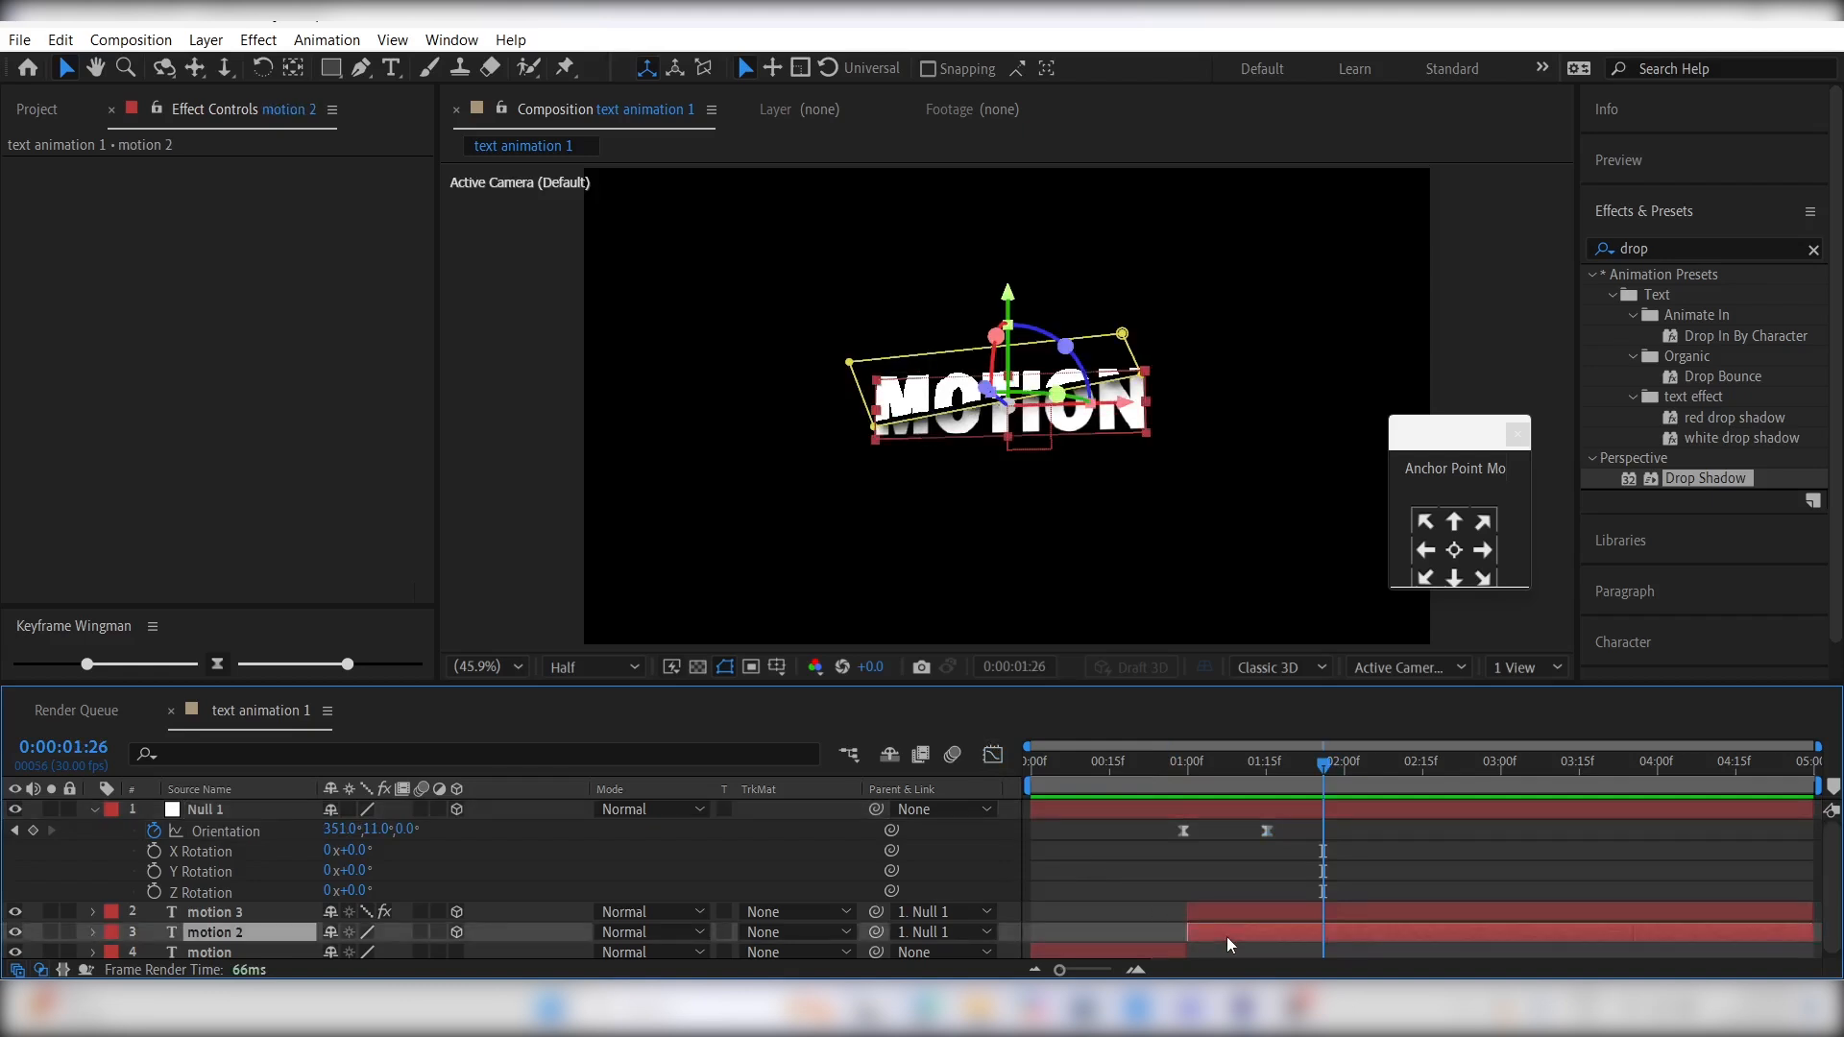
left_click(1666, 247)
type("fill")
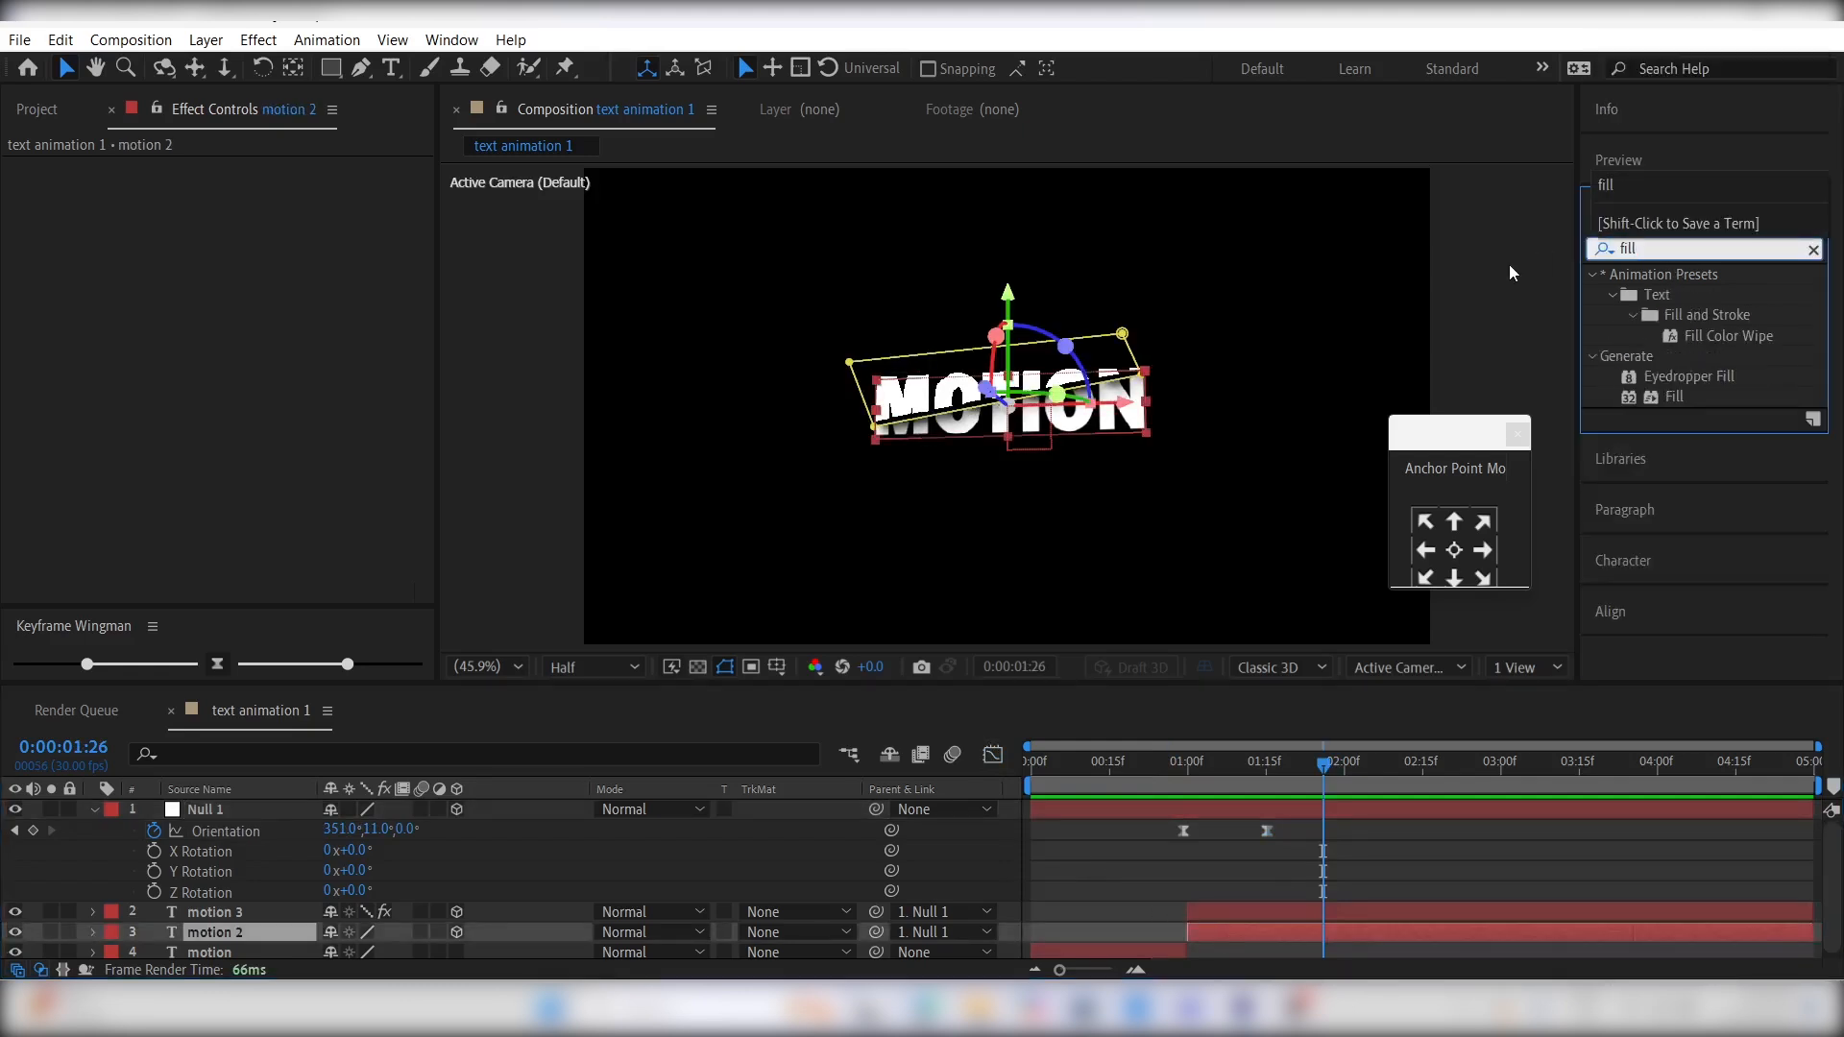
left_click_drag(1679, 392, 1261, 932)
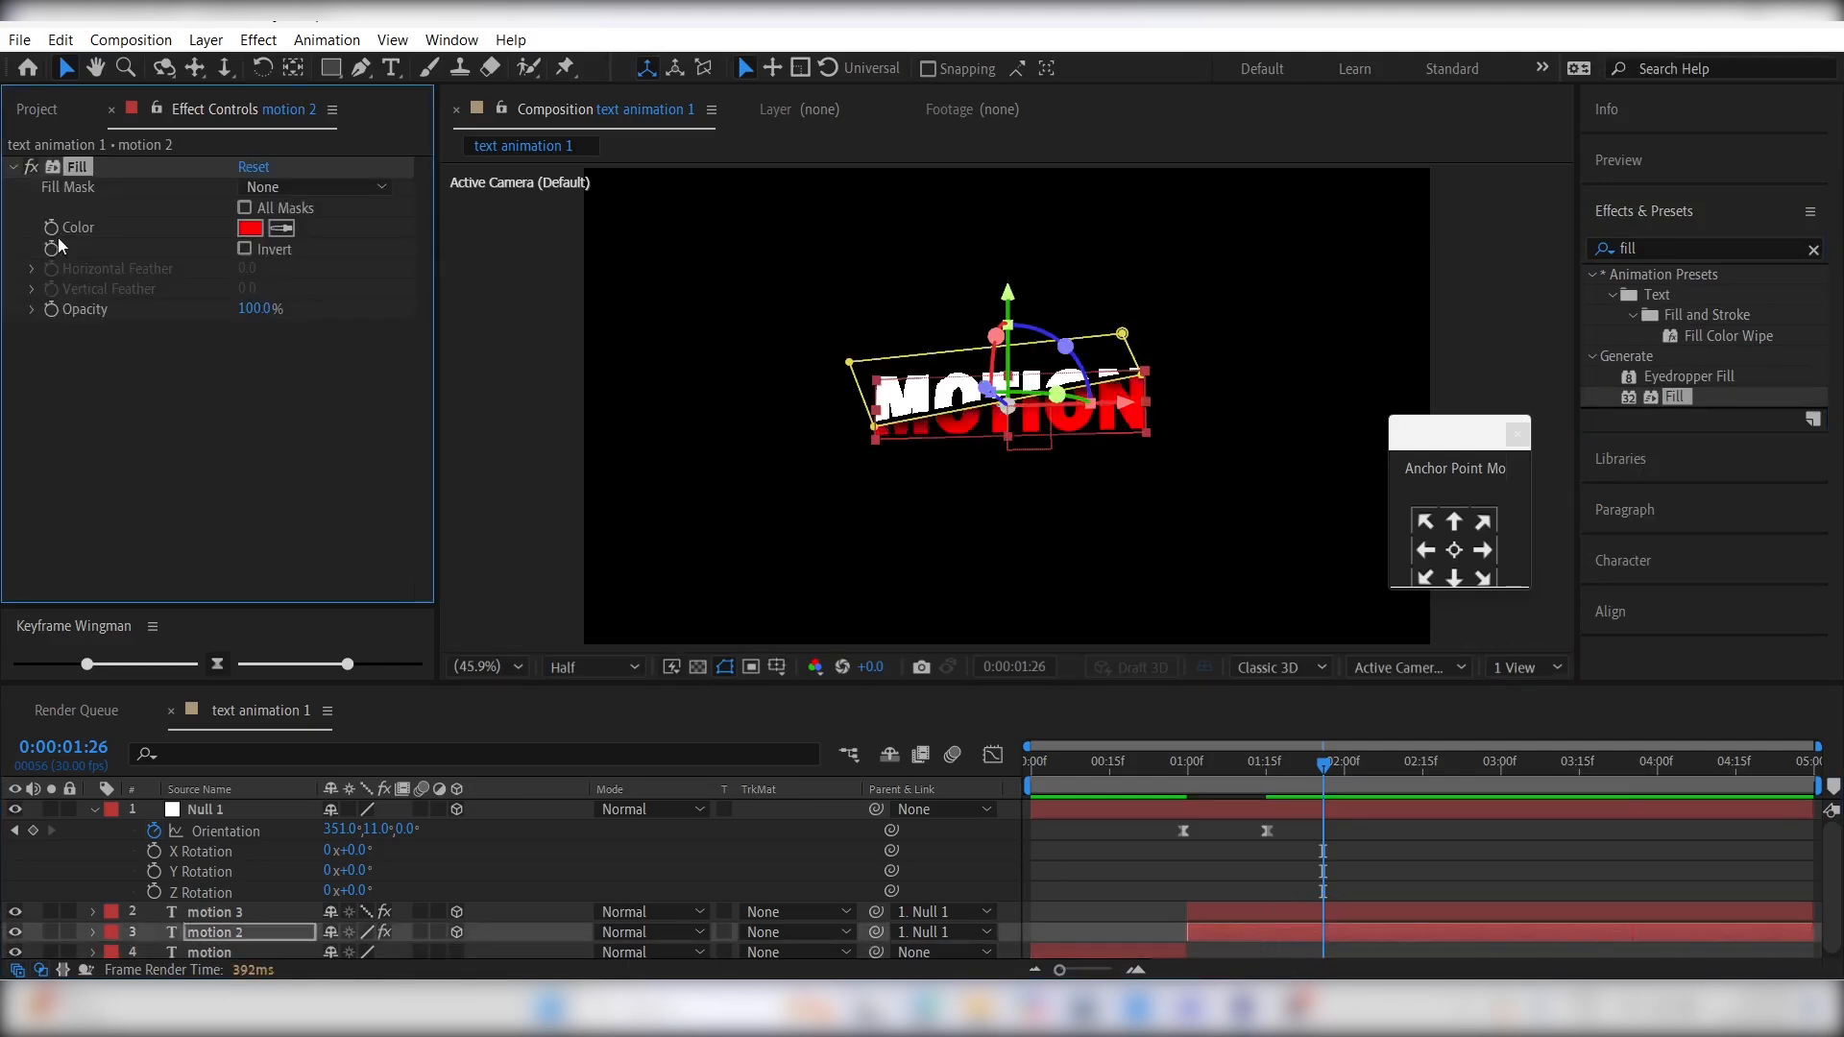
left_click(249, 228)
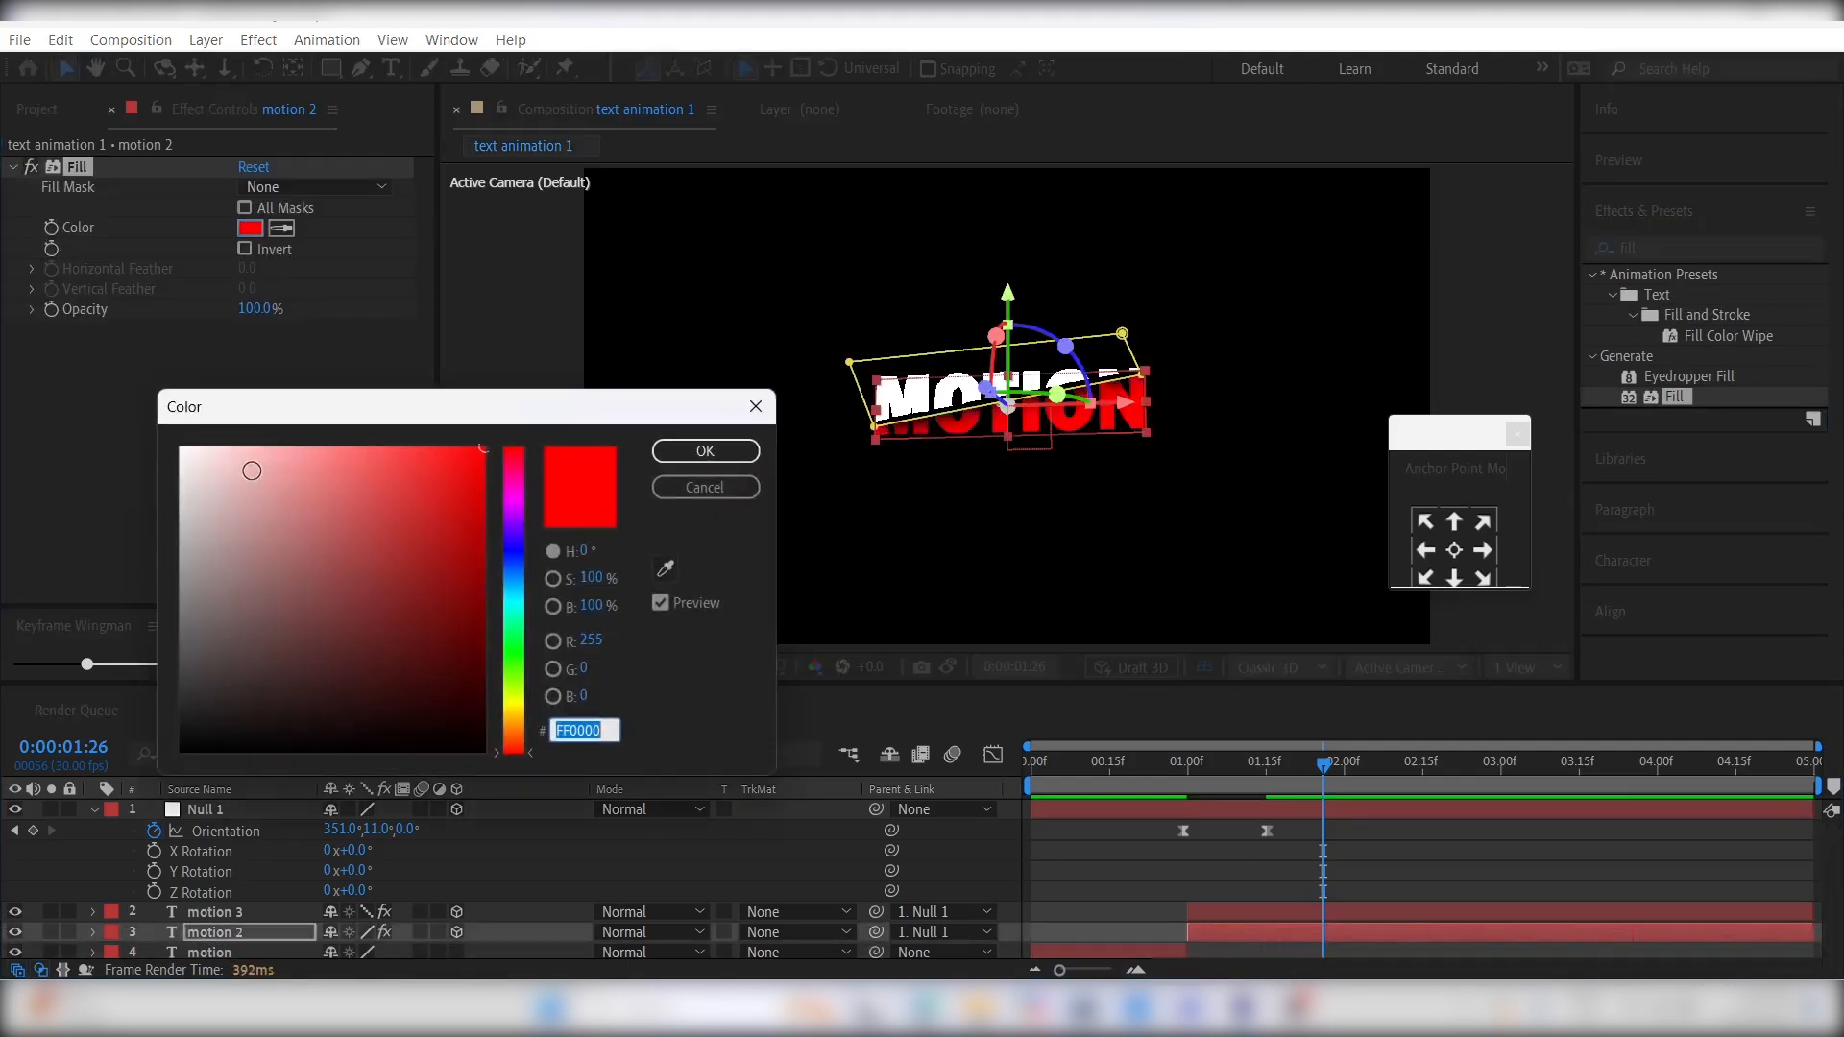
left_click(219, 463)
left_click(705, 450)
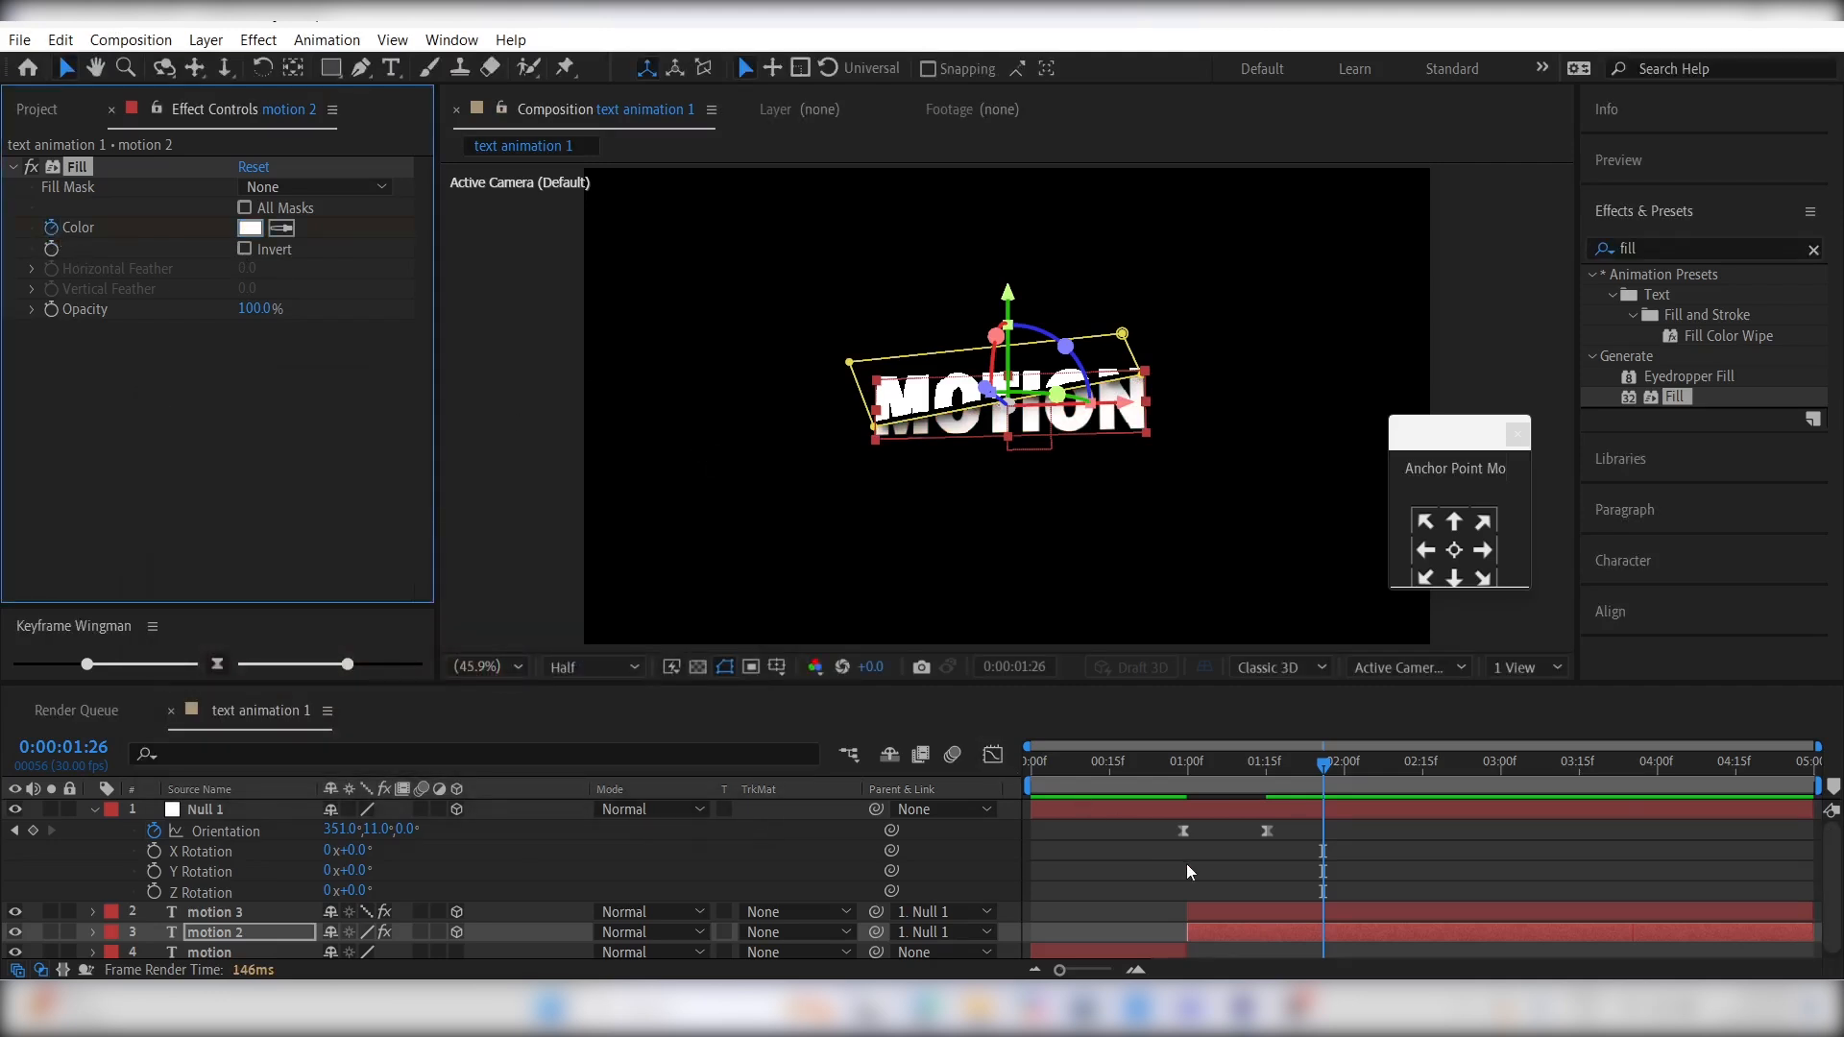
- Keyframe motion 2's fill color from white at 0:00:01:00 to orange at 0:00:01:26
key("u")
left_click_drag(1325, 909, 1188, 907)
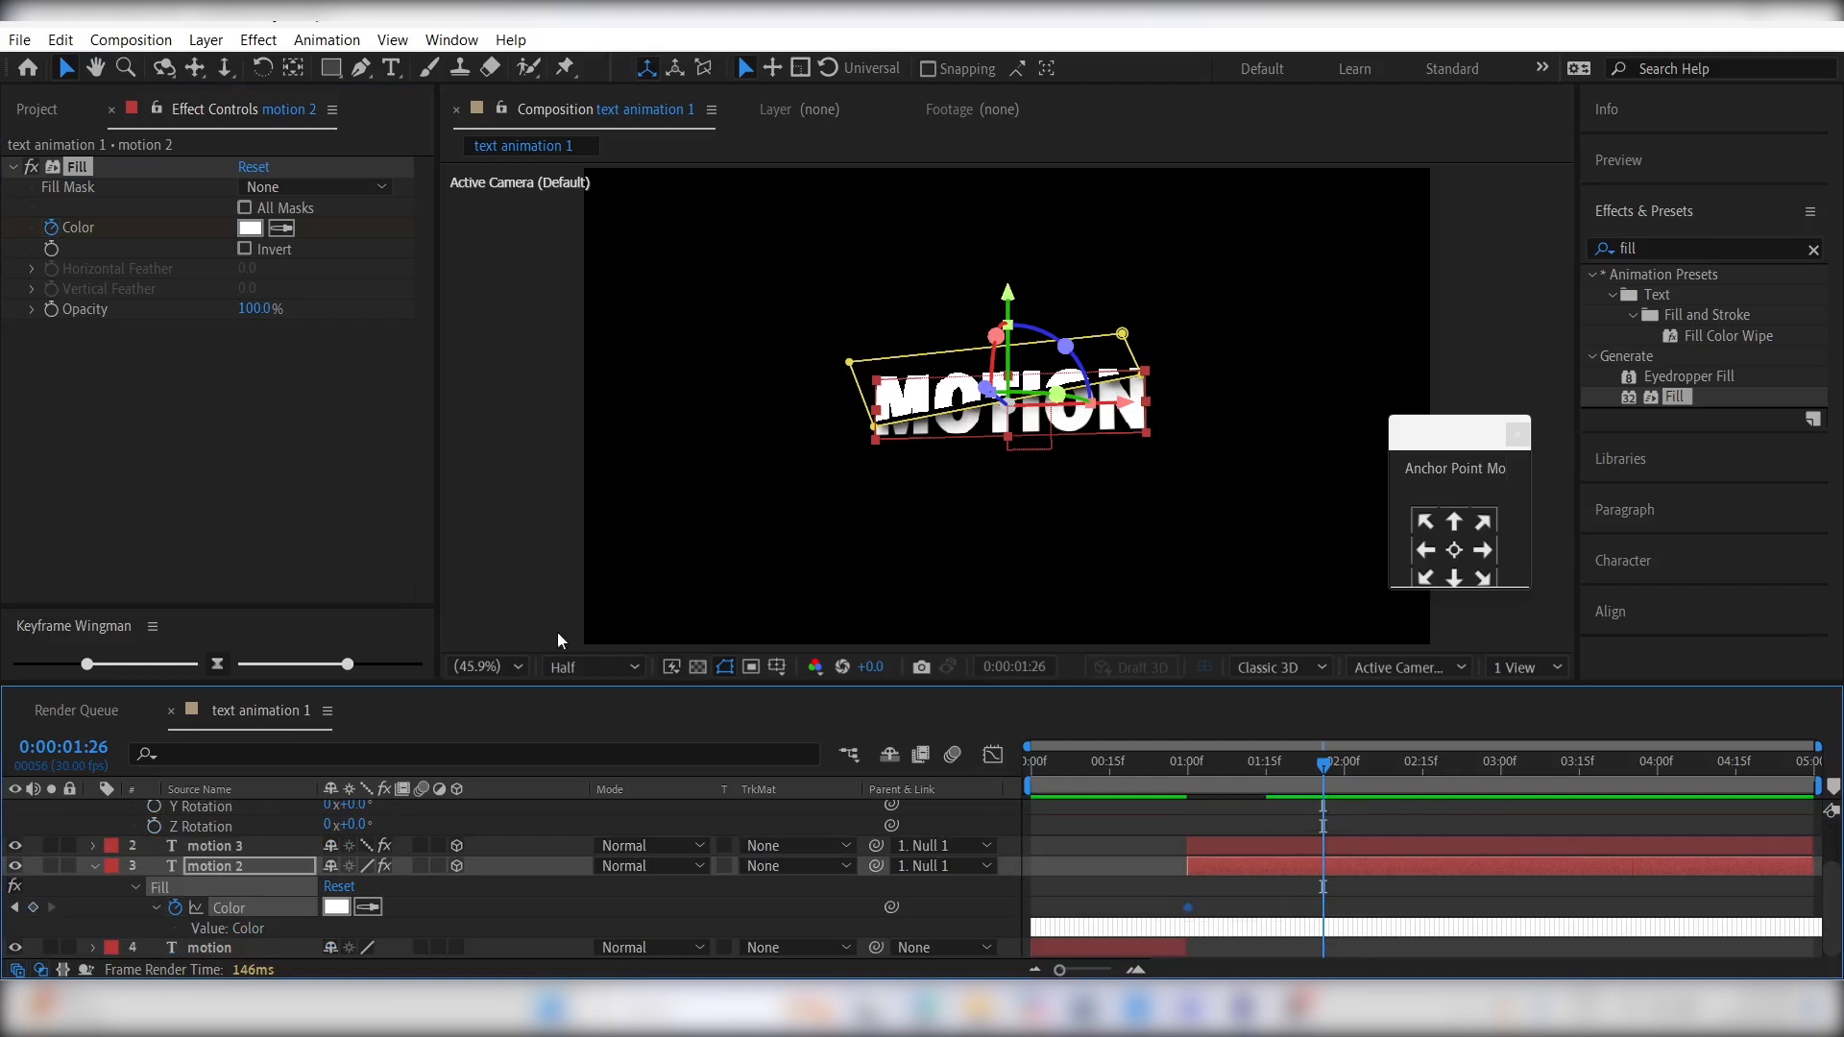
left_click(250, 233)
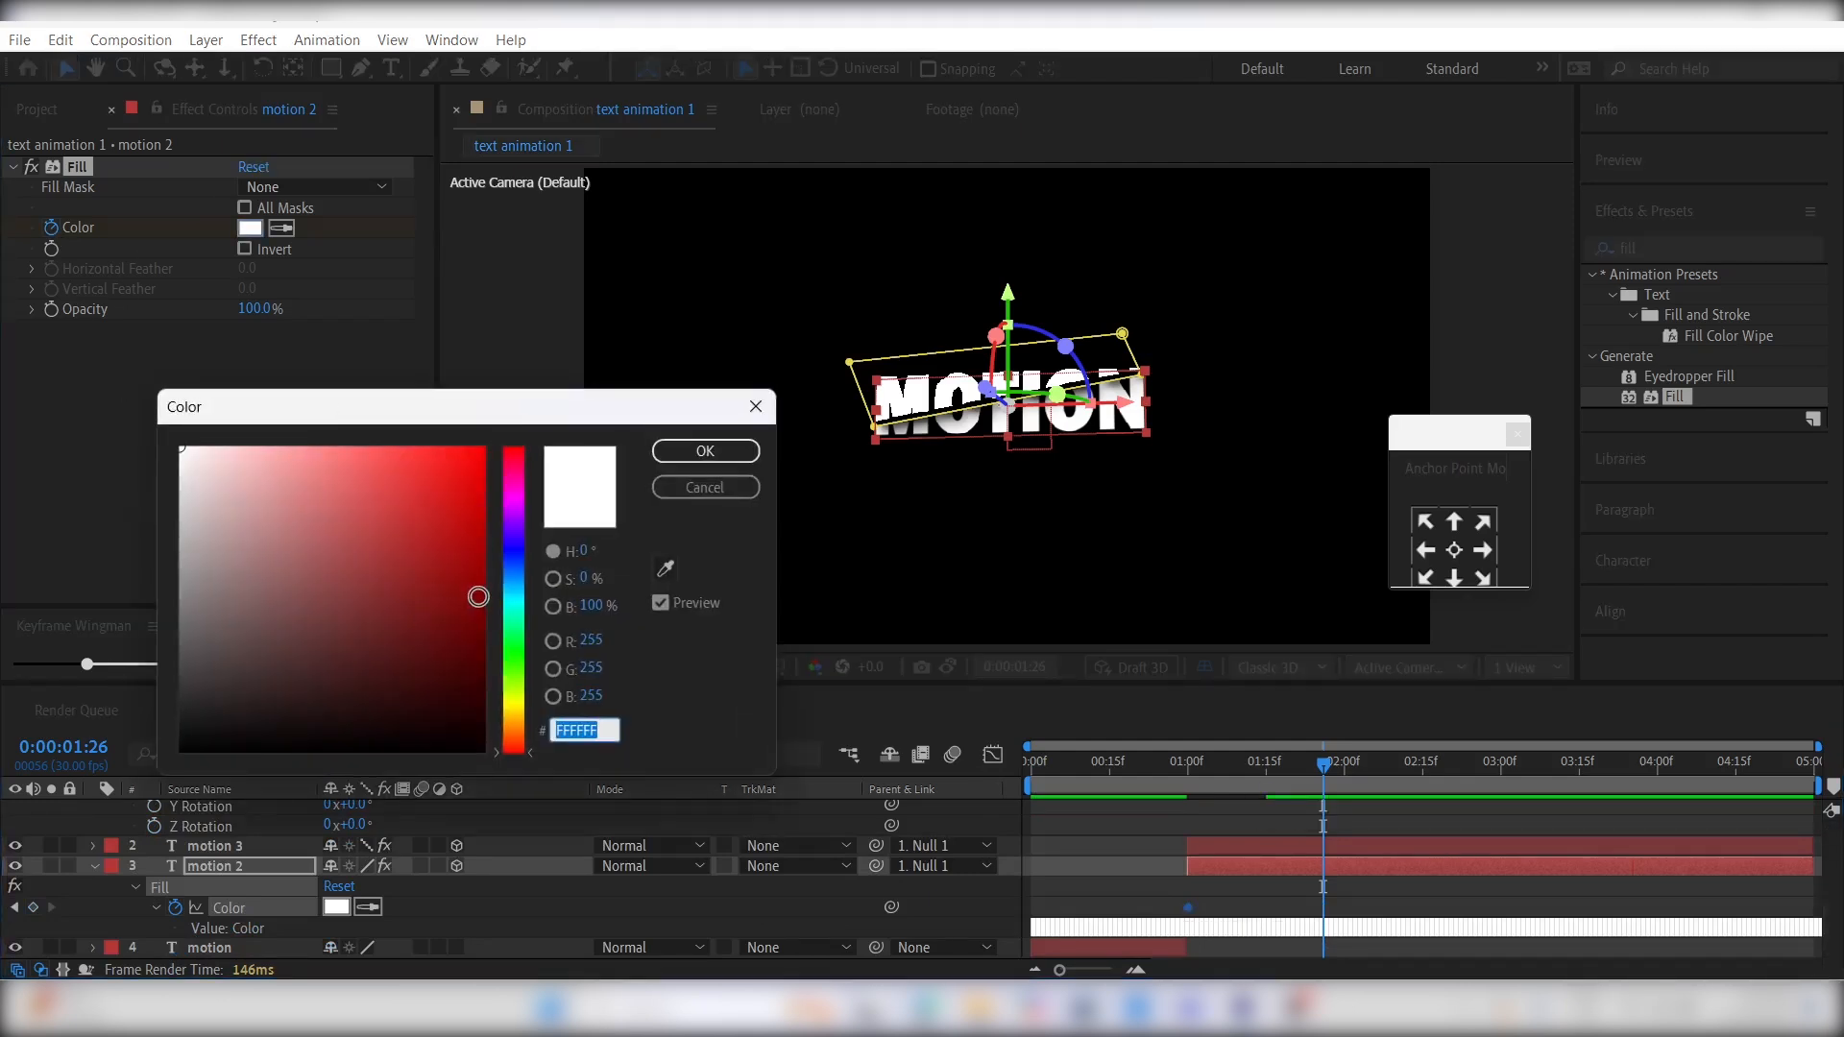
left_click_drag(519, 692, 511, 721)
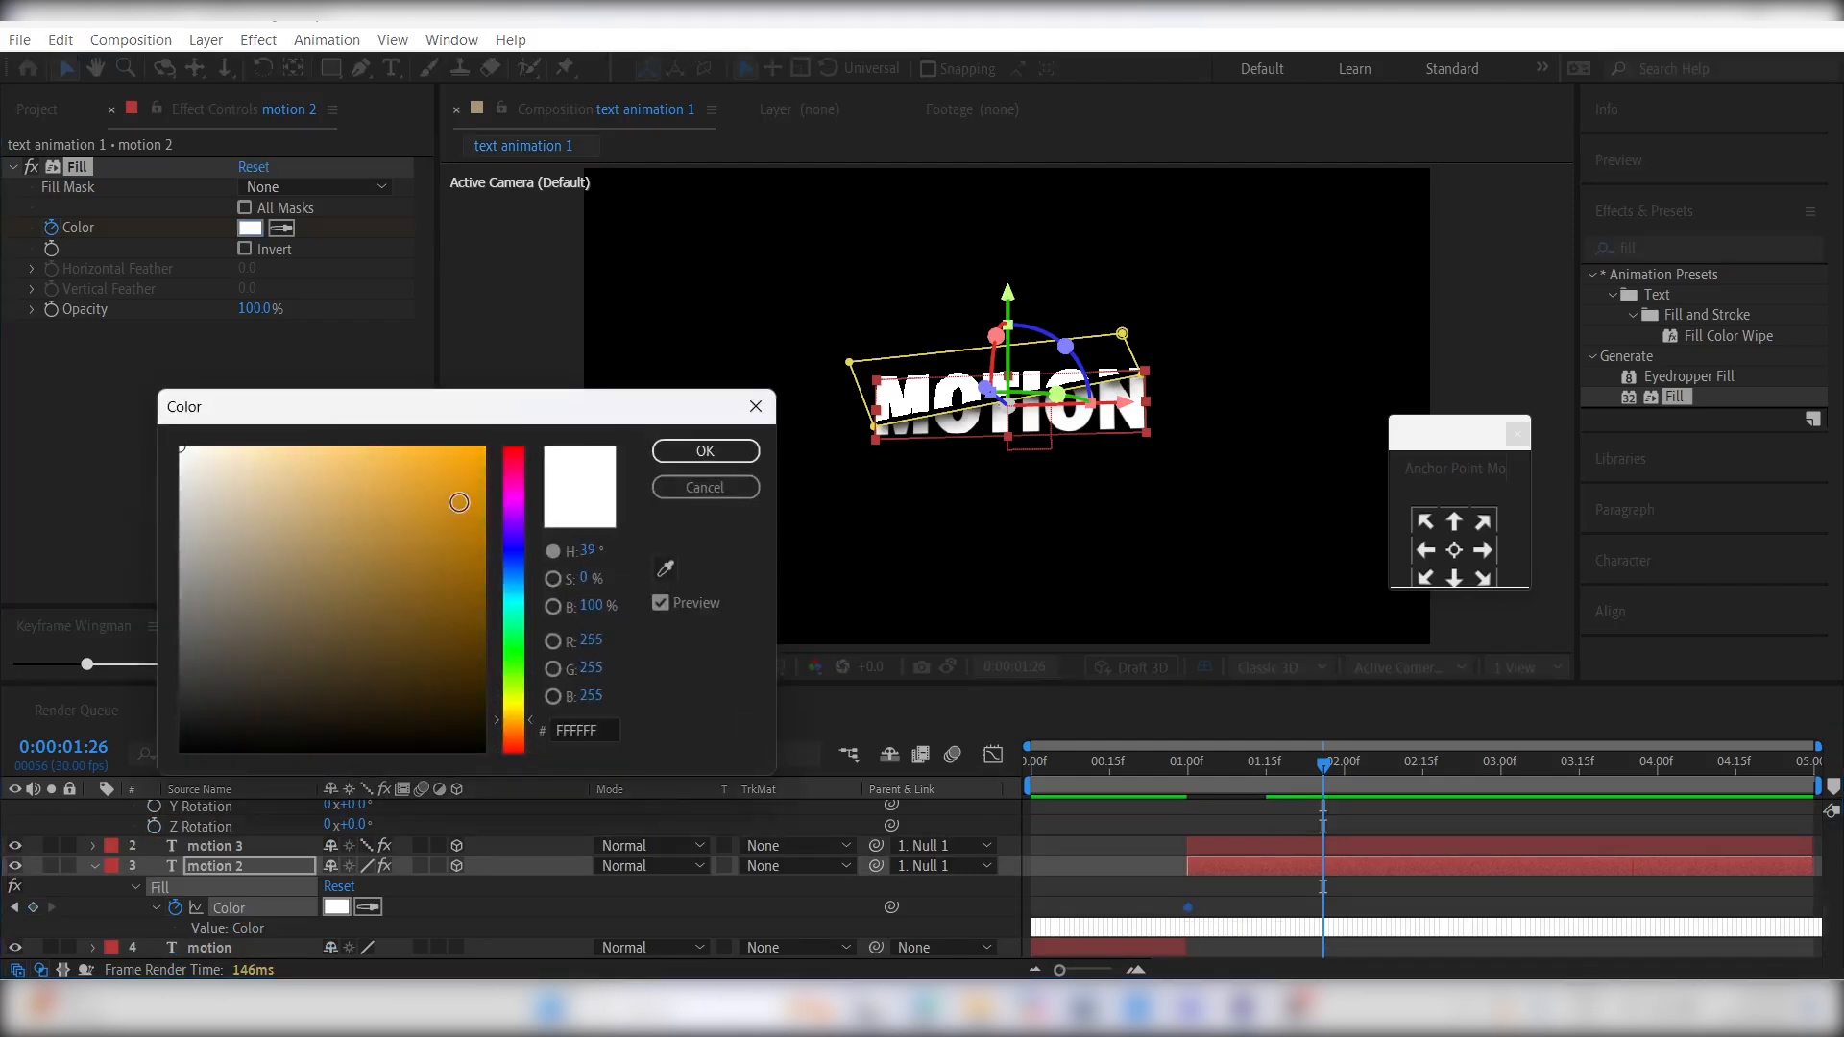
left_click_drag(463, 501, 479, 433)
left_click(705, 450)
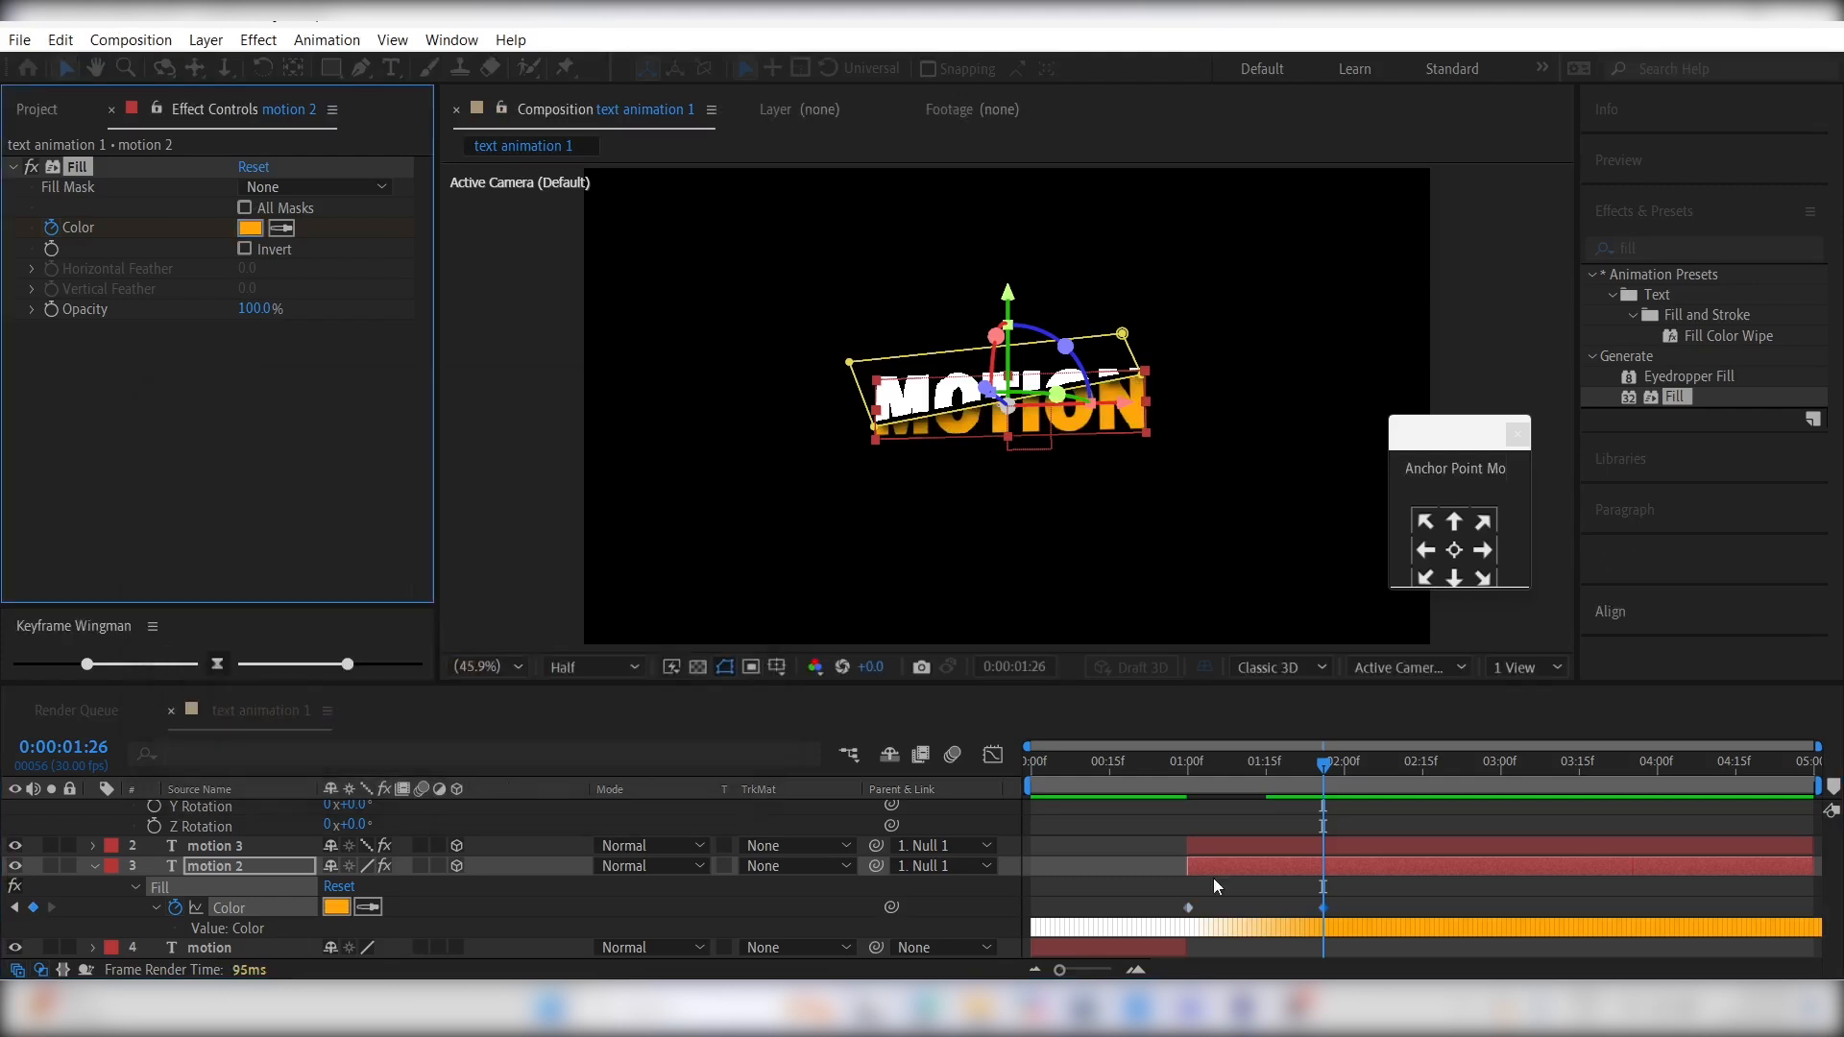
- Move the orange color keyframe to just after 0:00:01:20, easy-ease both color keyframes and reshape their speed graph to change fastest early
left_click(1322, 903)
left_click_drag(1322, 905, 1130, 925)
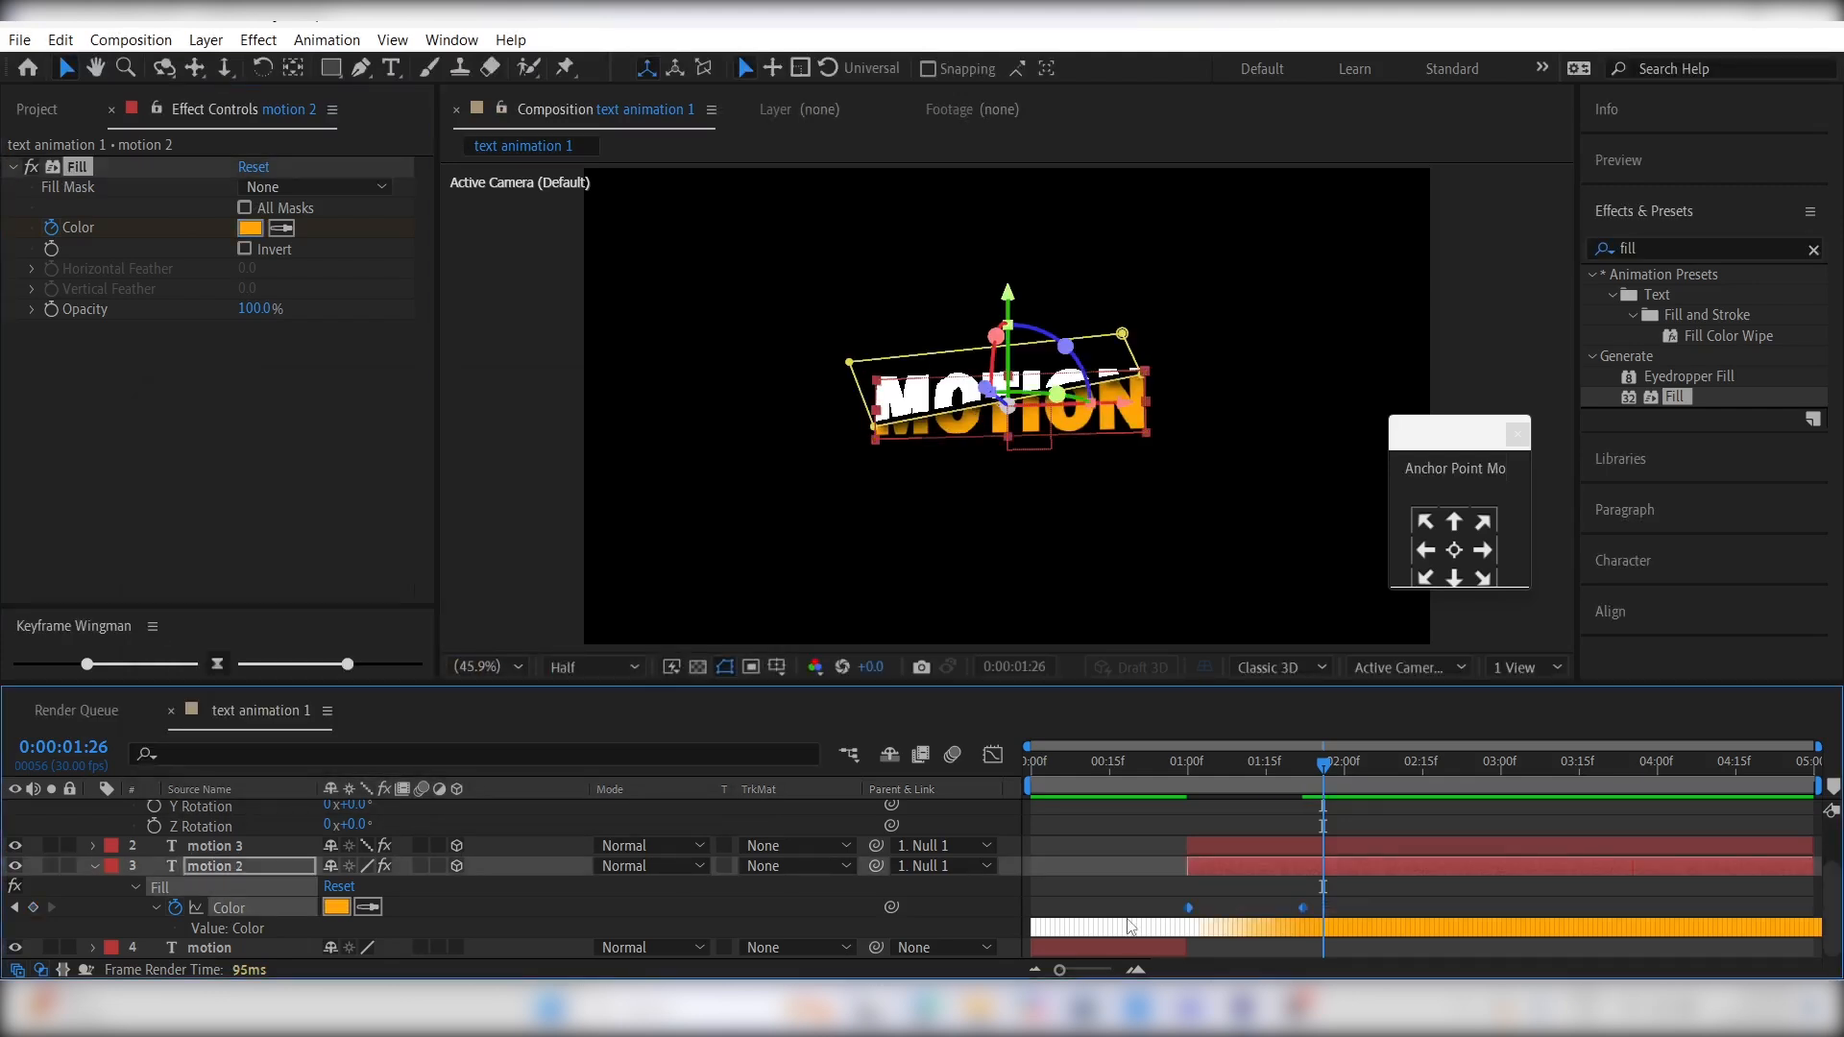
left_click(999, 752)
left_click_drag(1327, 901, 1245, 913)
left_click(994, 758)
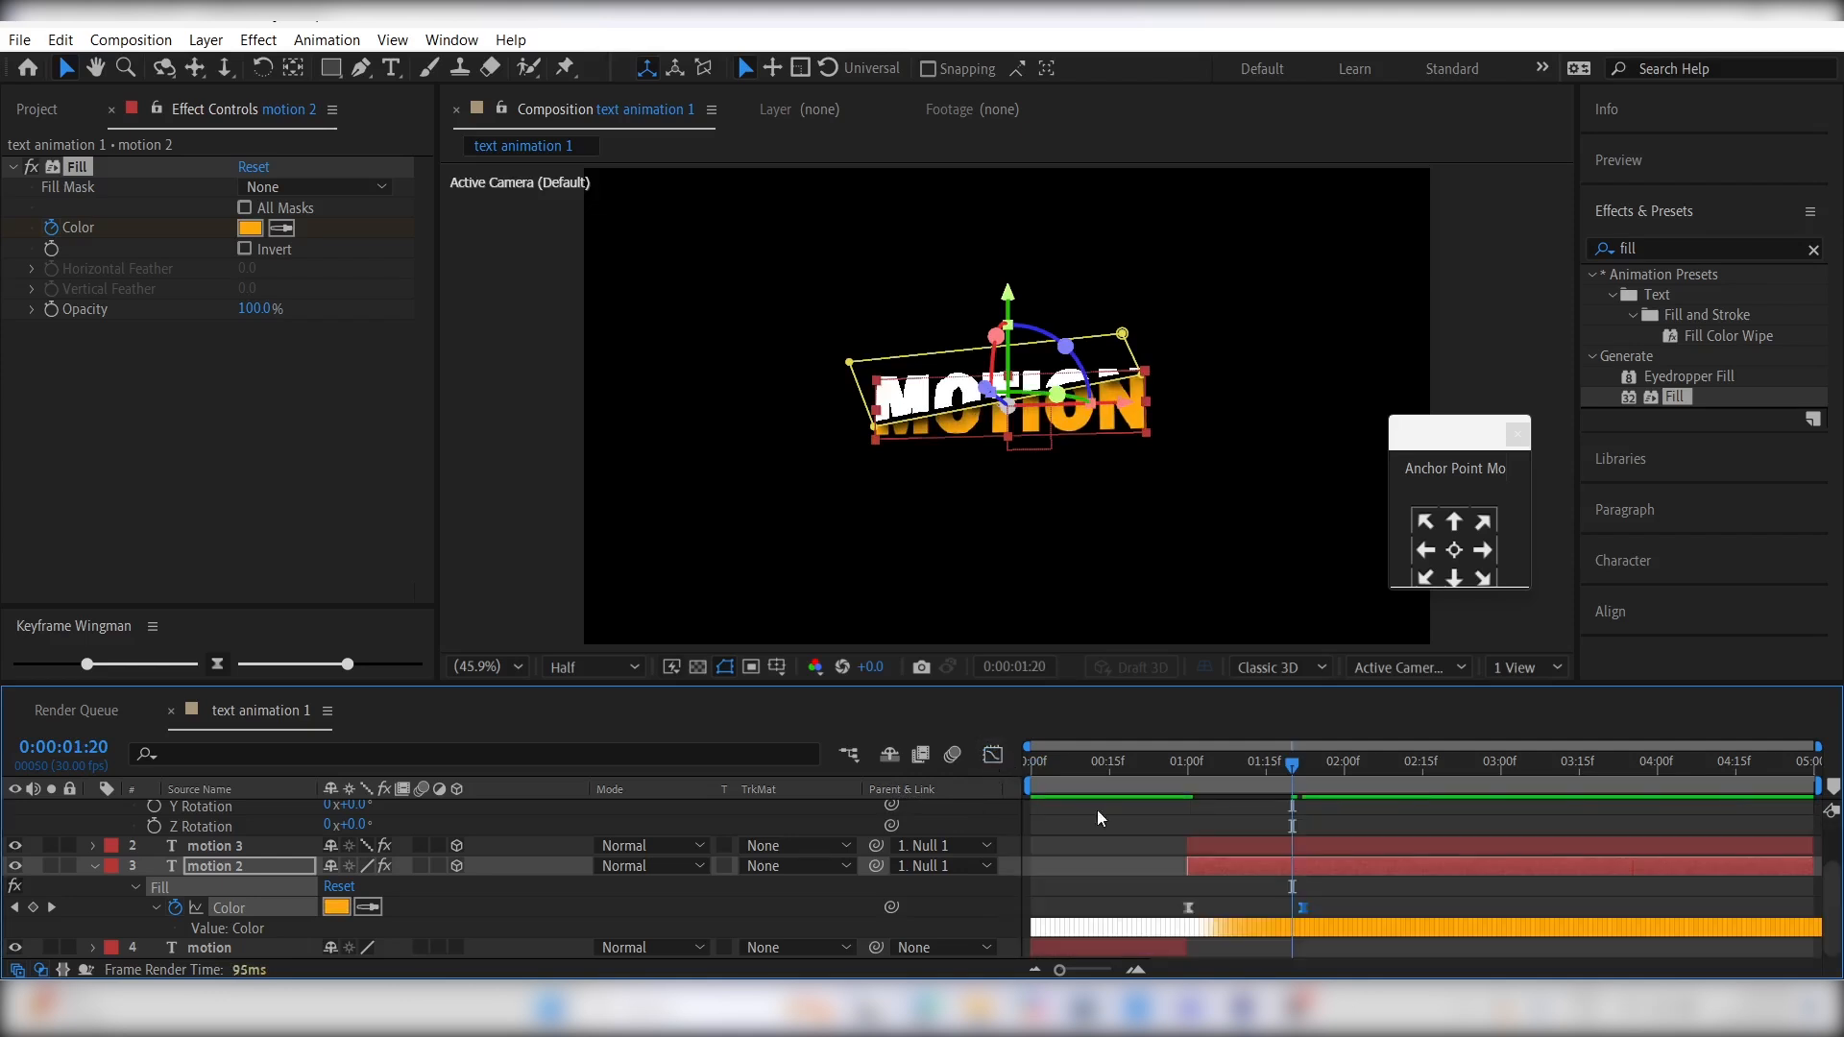
- Collapse the properties of all layers and make the original motion layer 3D while viewing 0:00:00:29
key("m")
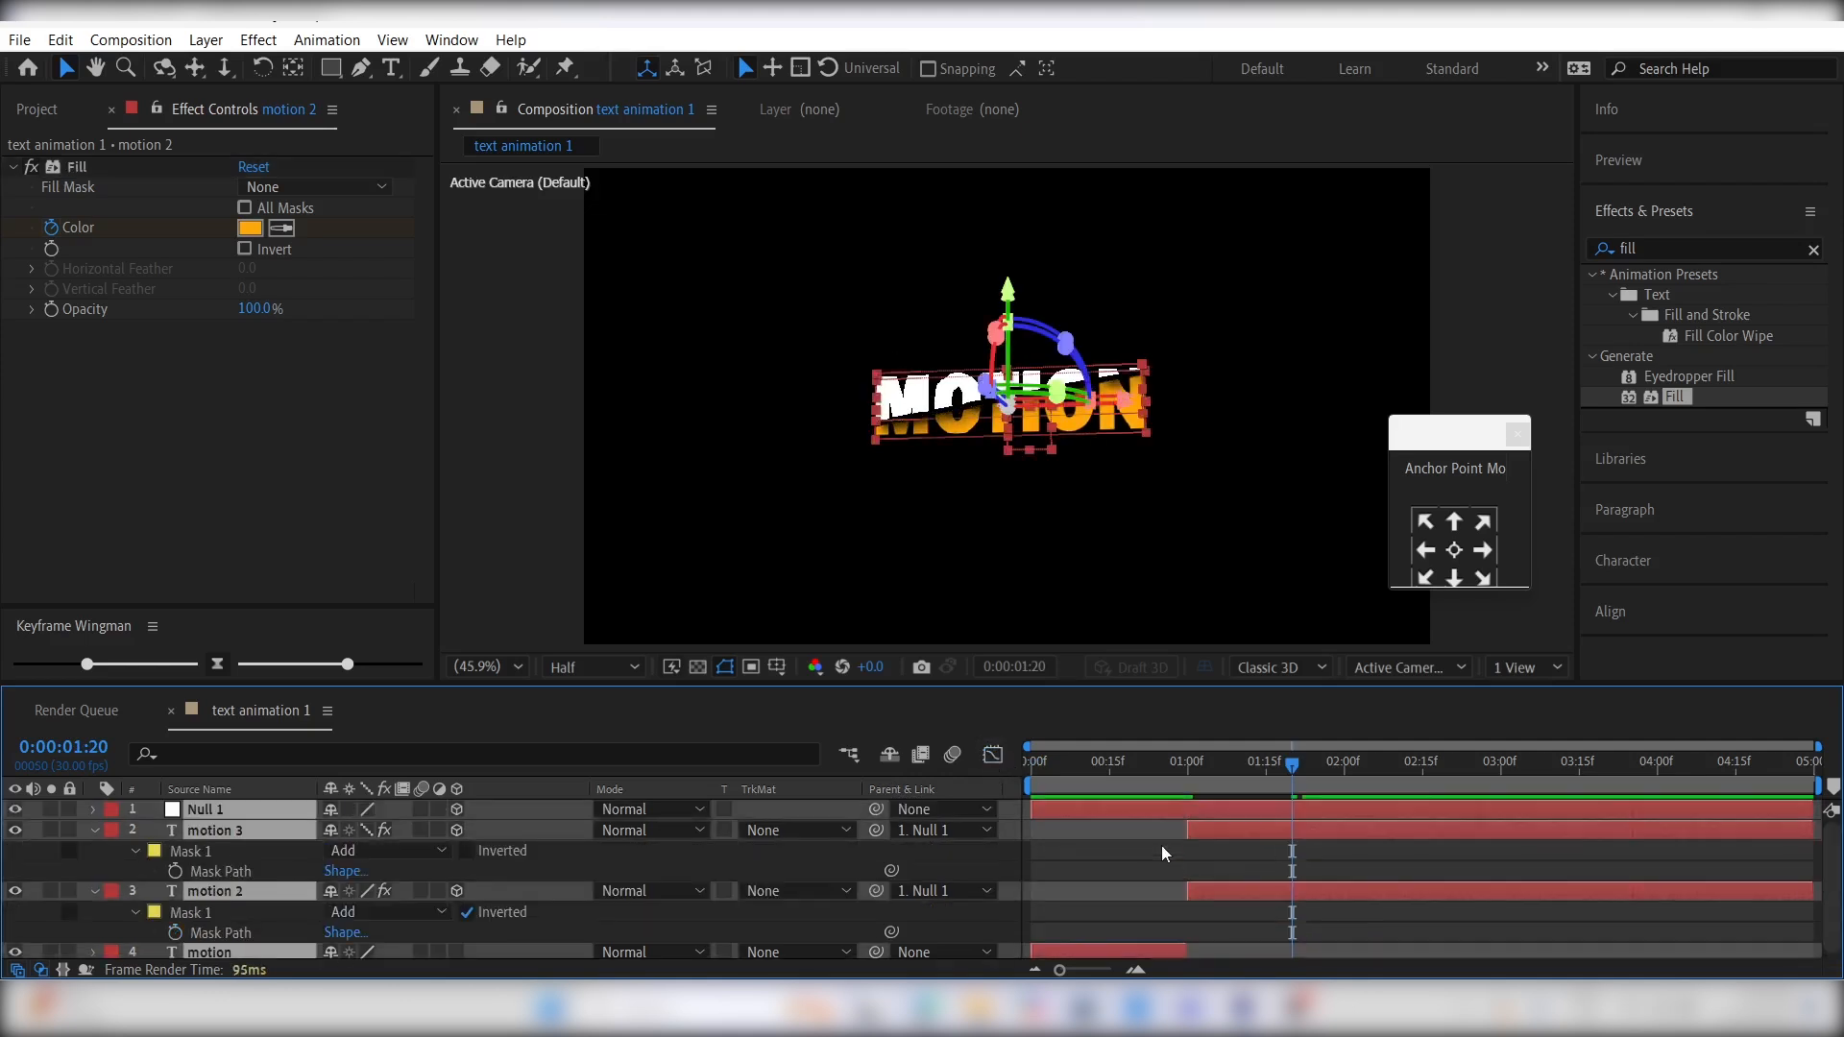
key("m")
left_click(1209, 917)
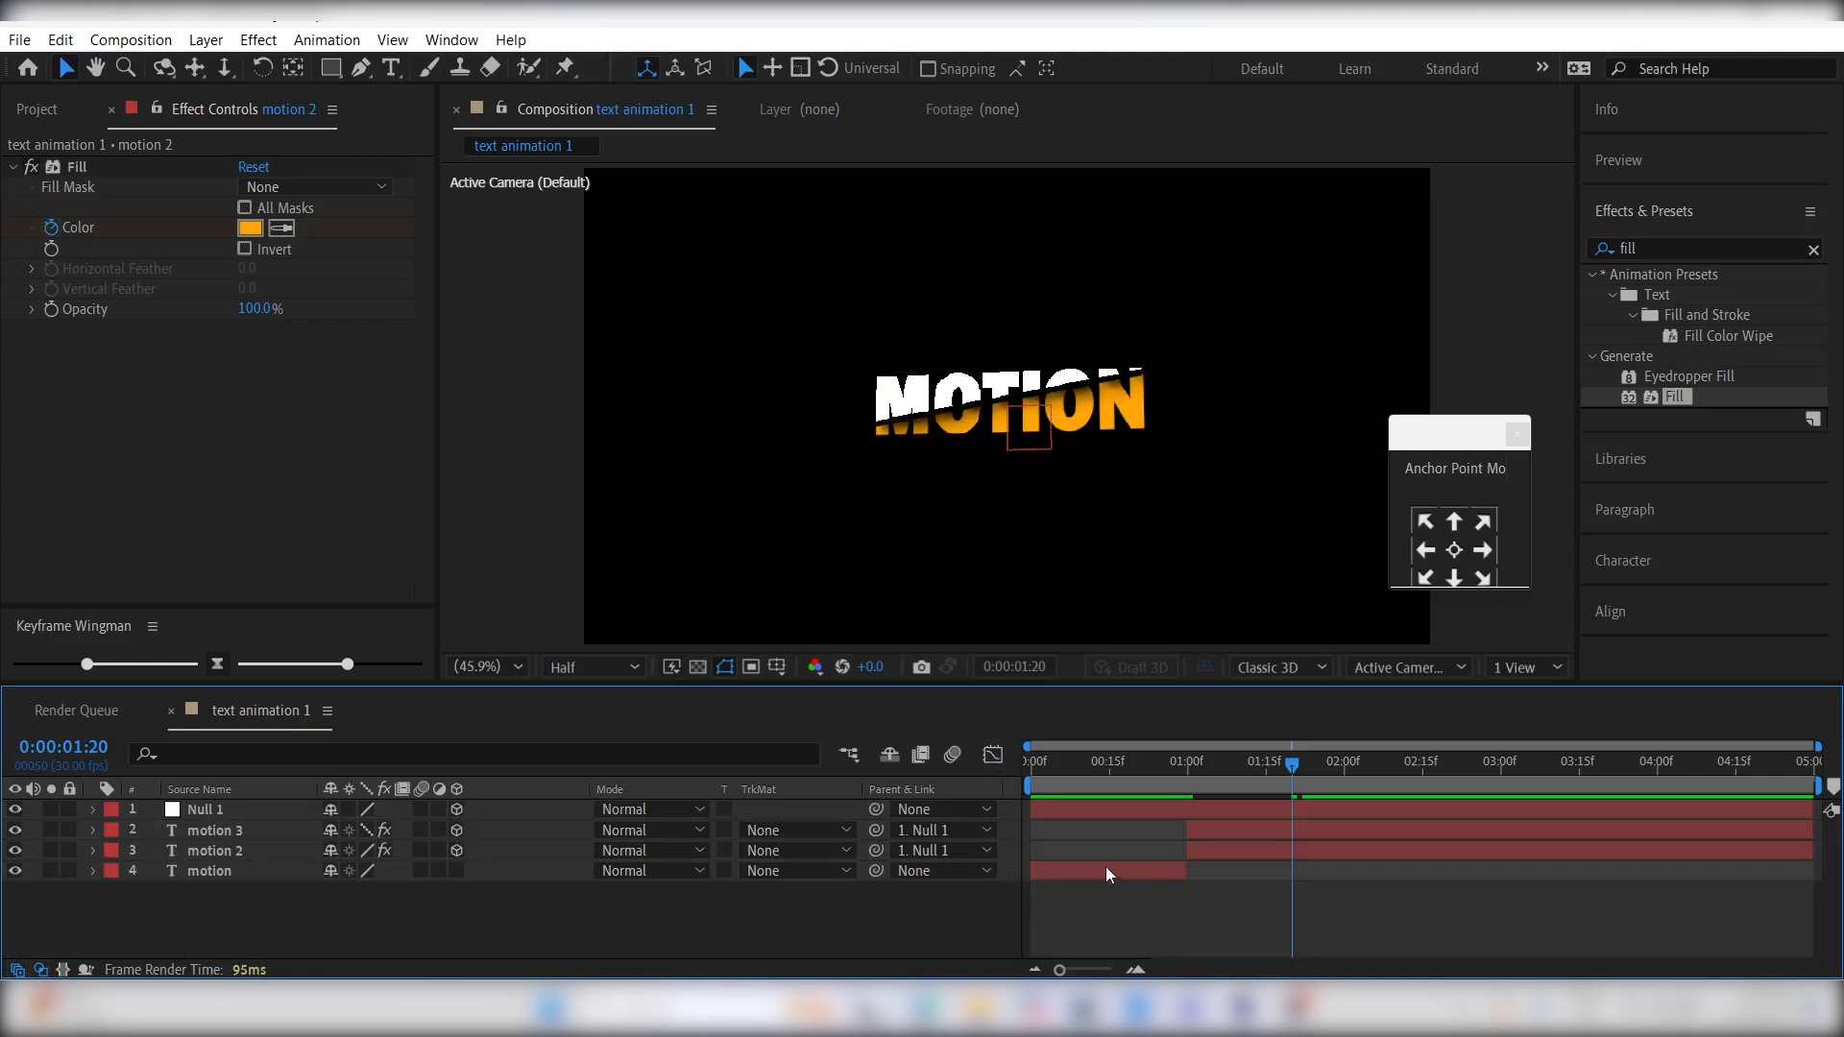
left_click(1105, 867)
left_click(1178, 764)
left_click_drag(1180, 769, 1185, 770)
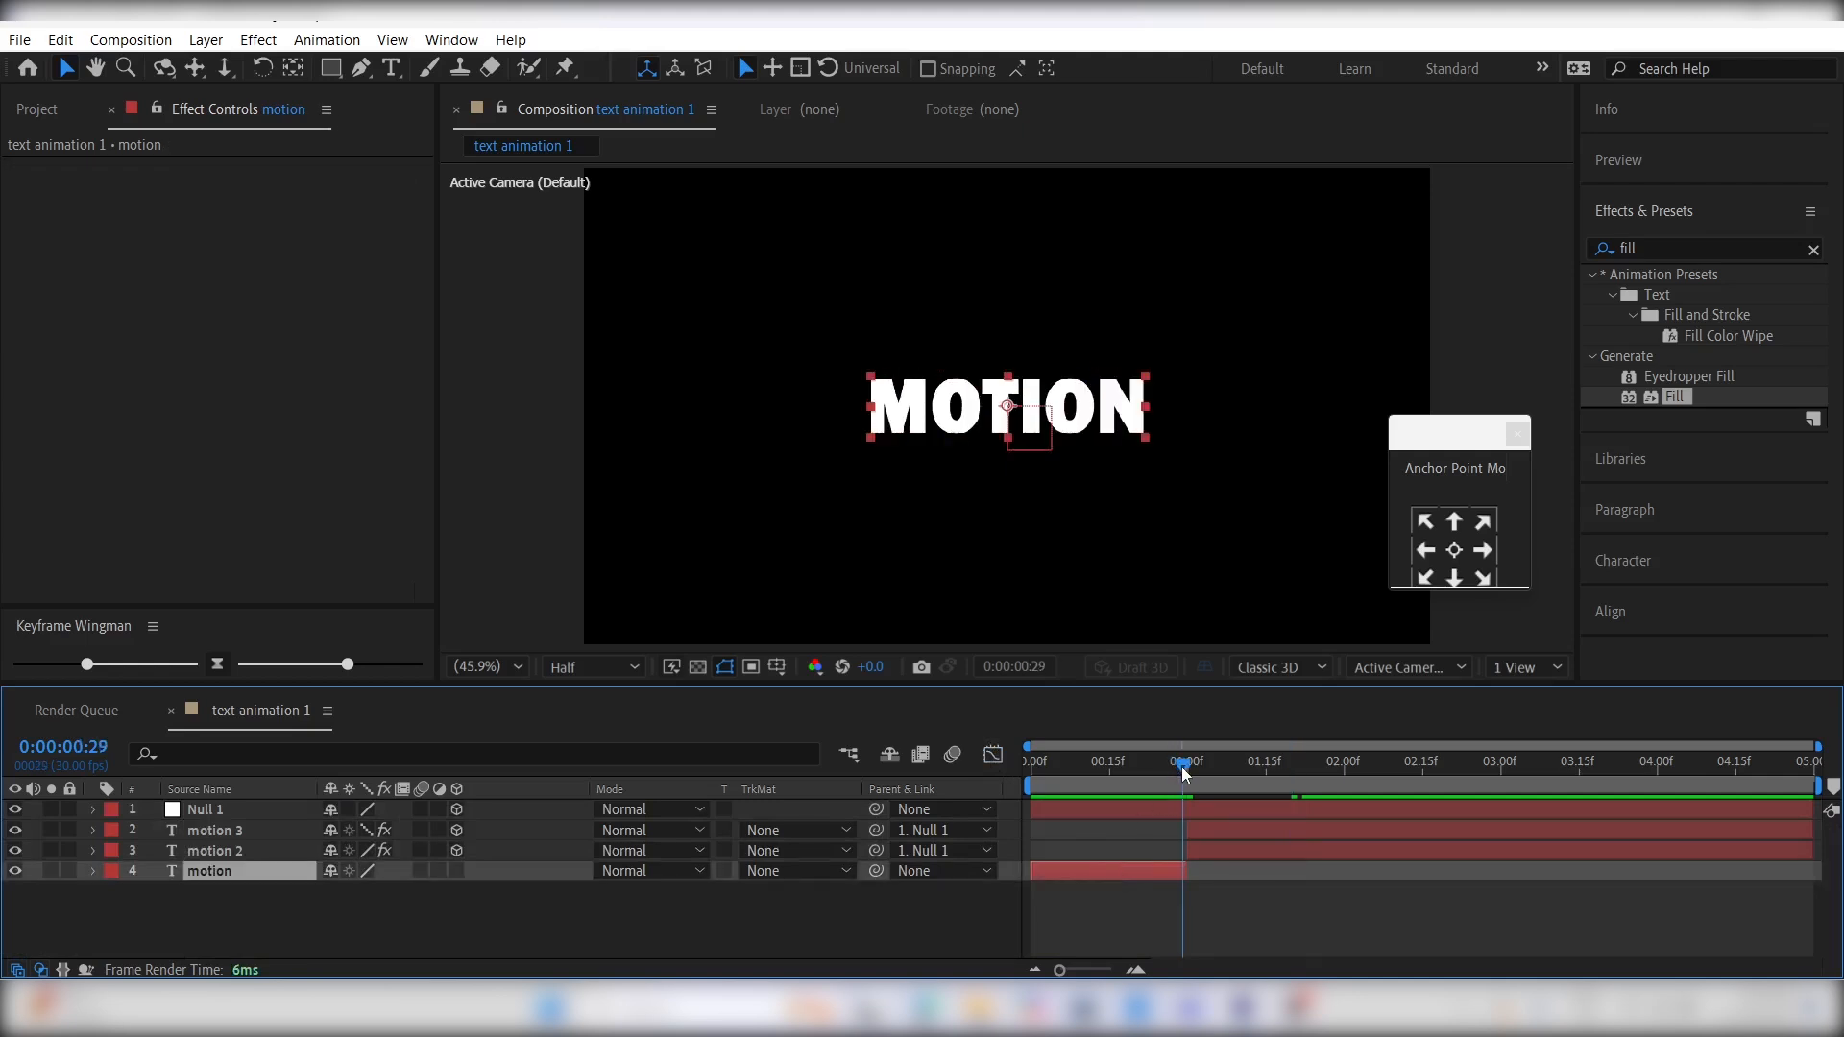
left_click(457, 872)
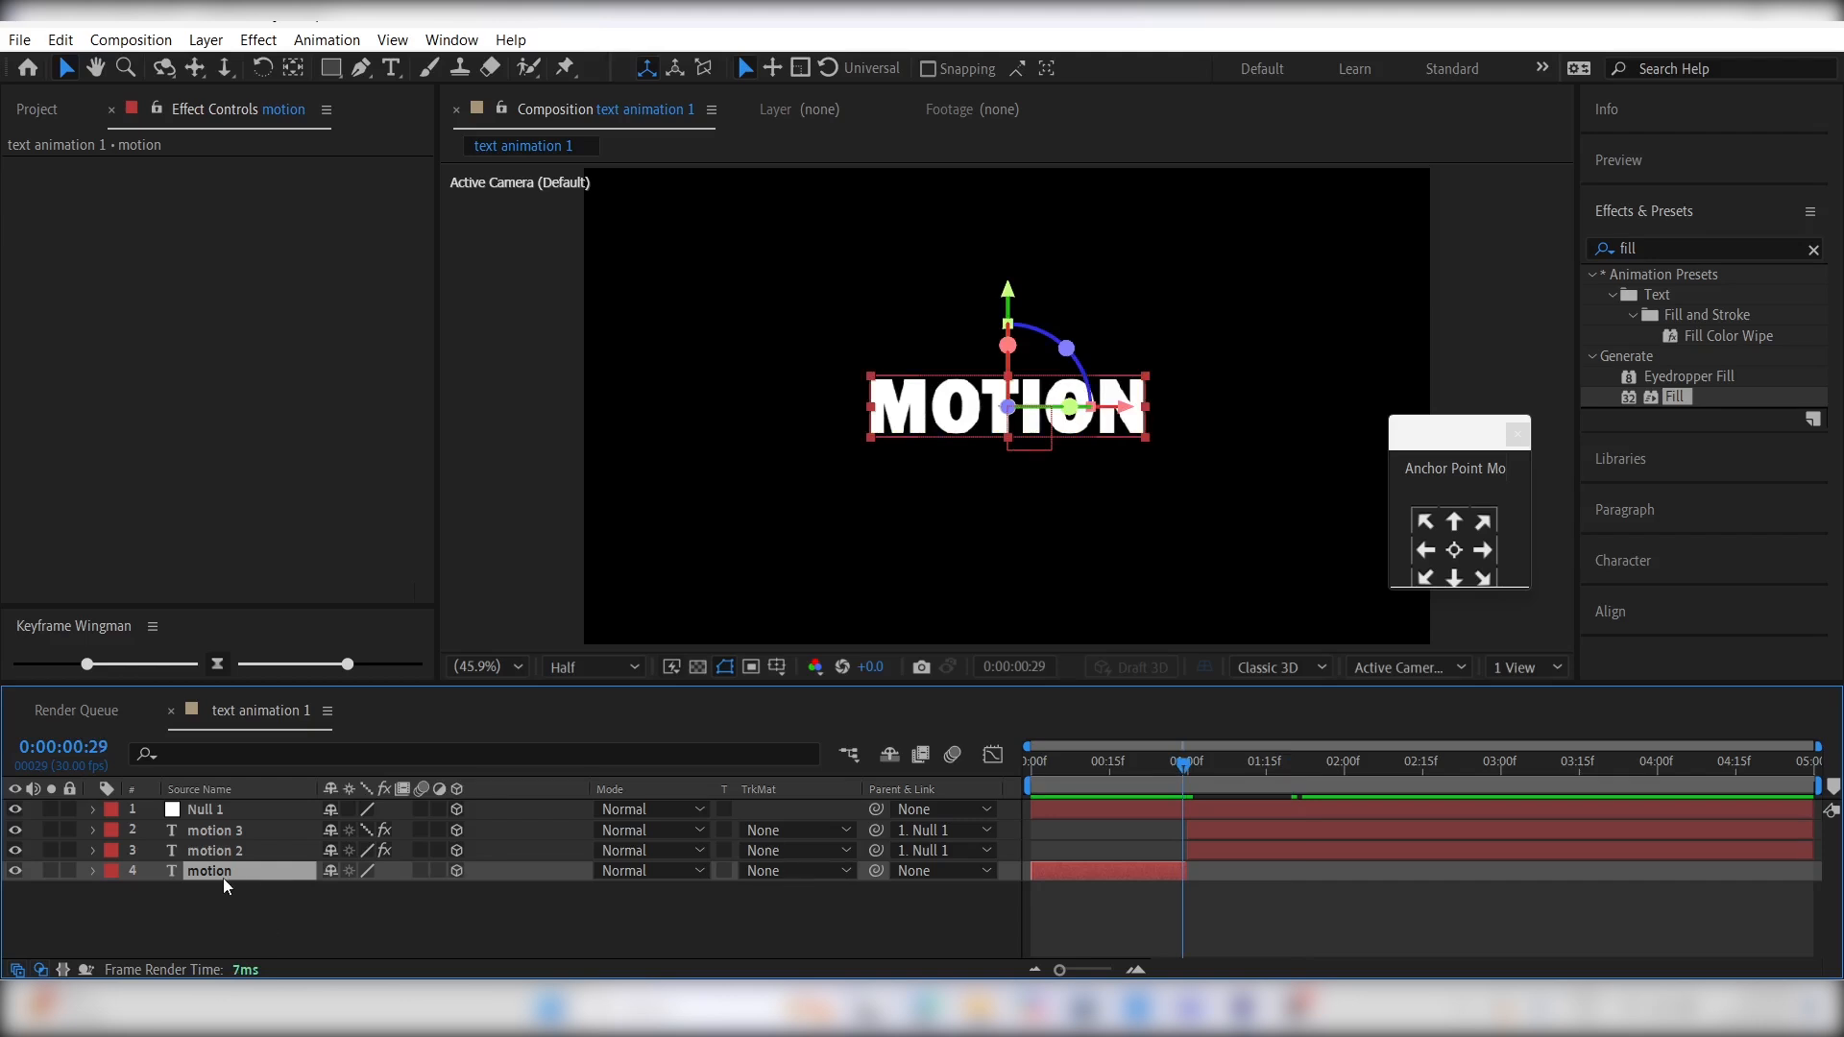
- Keyframe the motion layer's position from 960, 540, -2910 at 0:00:00:00 to 960, 540, 0 at 0:00:00:29
key("p")
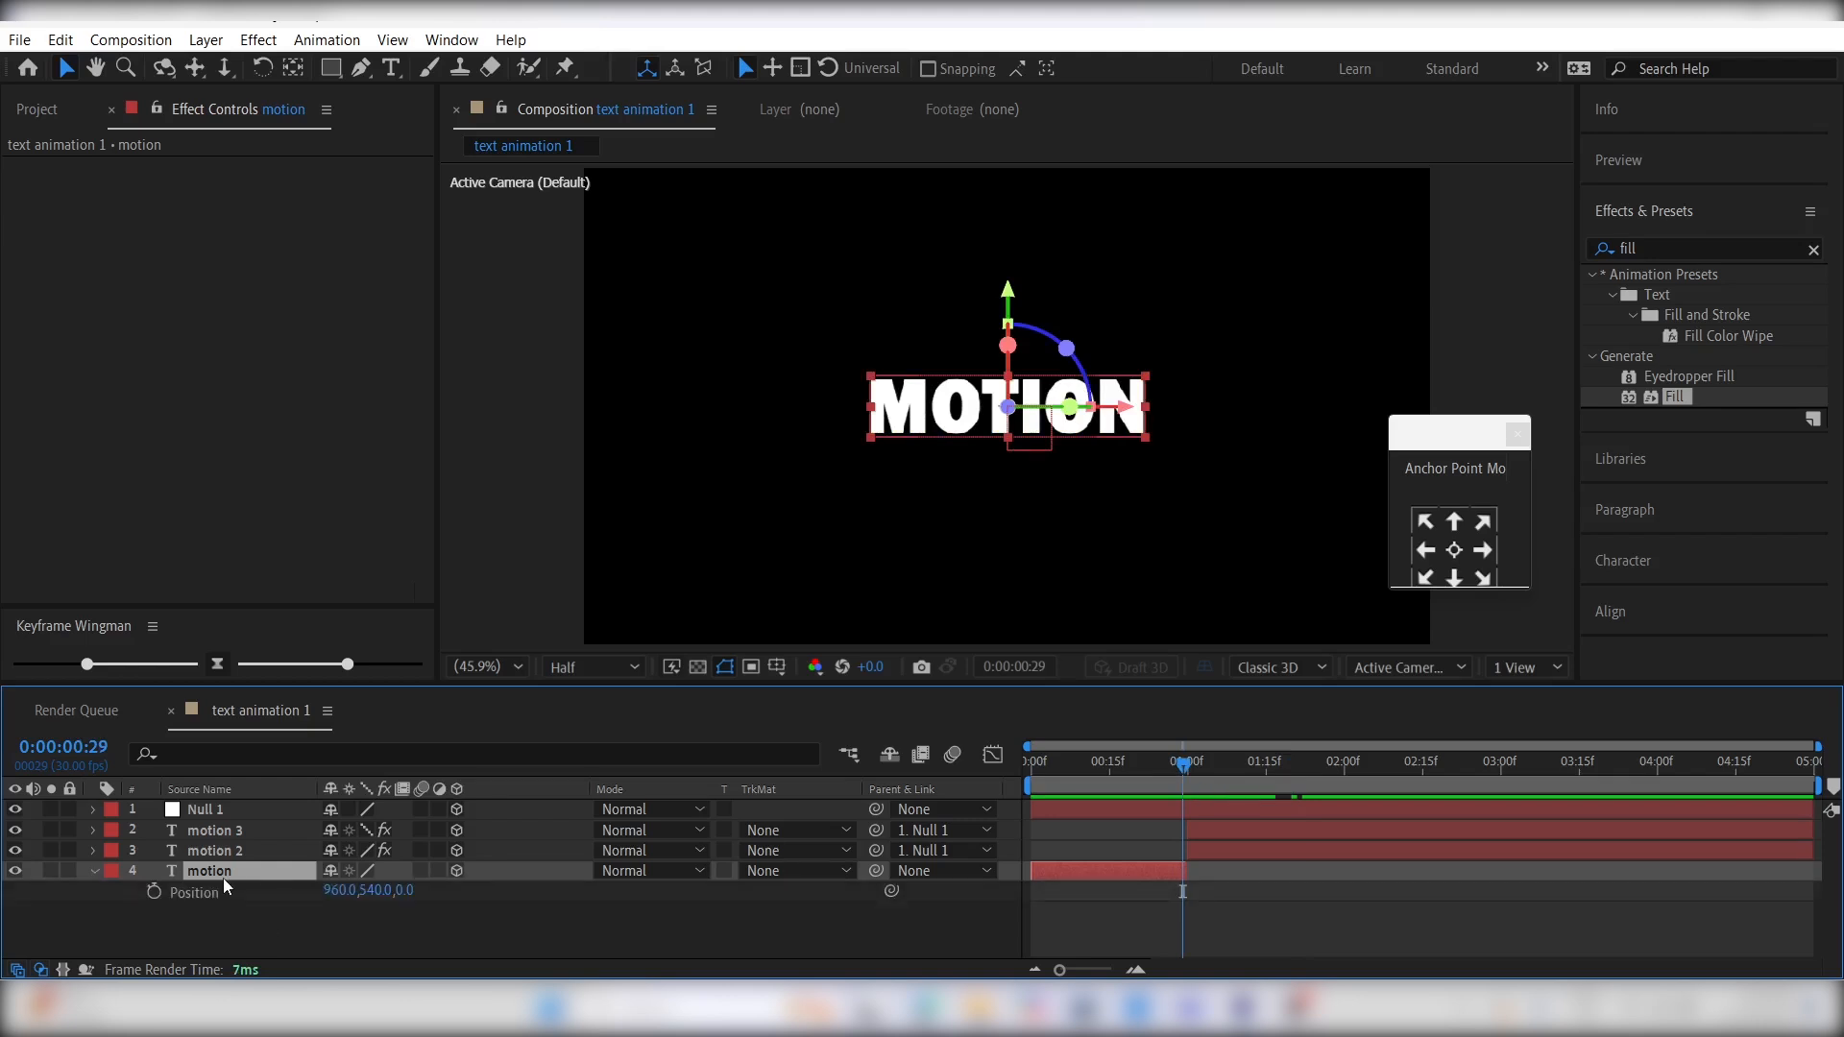
left_click(153, 892)
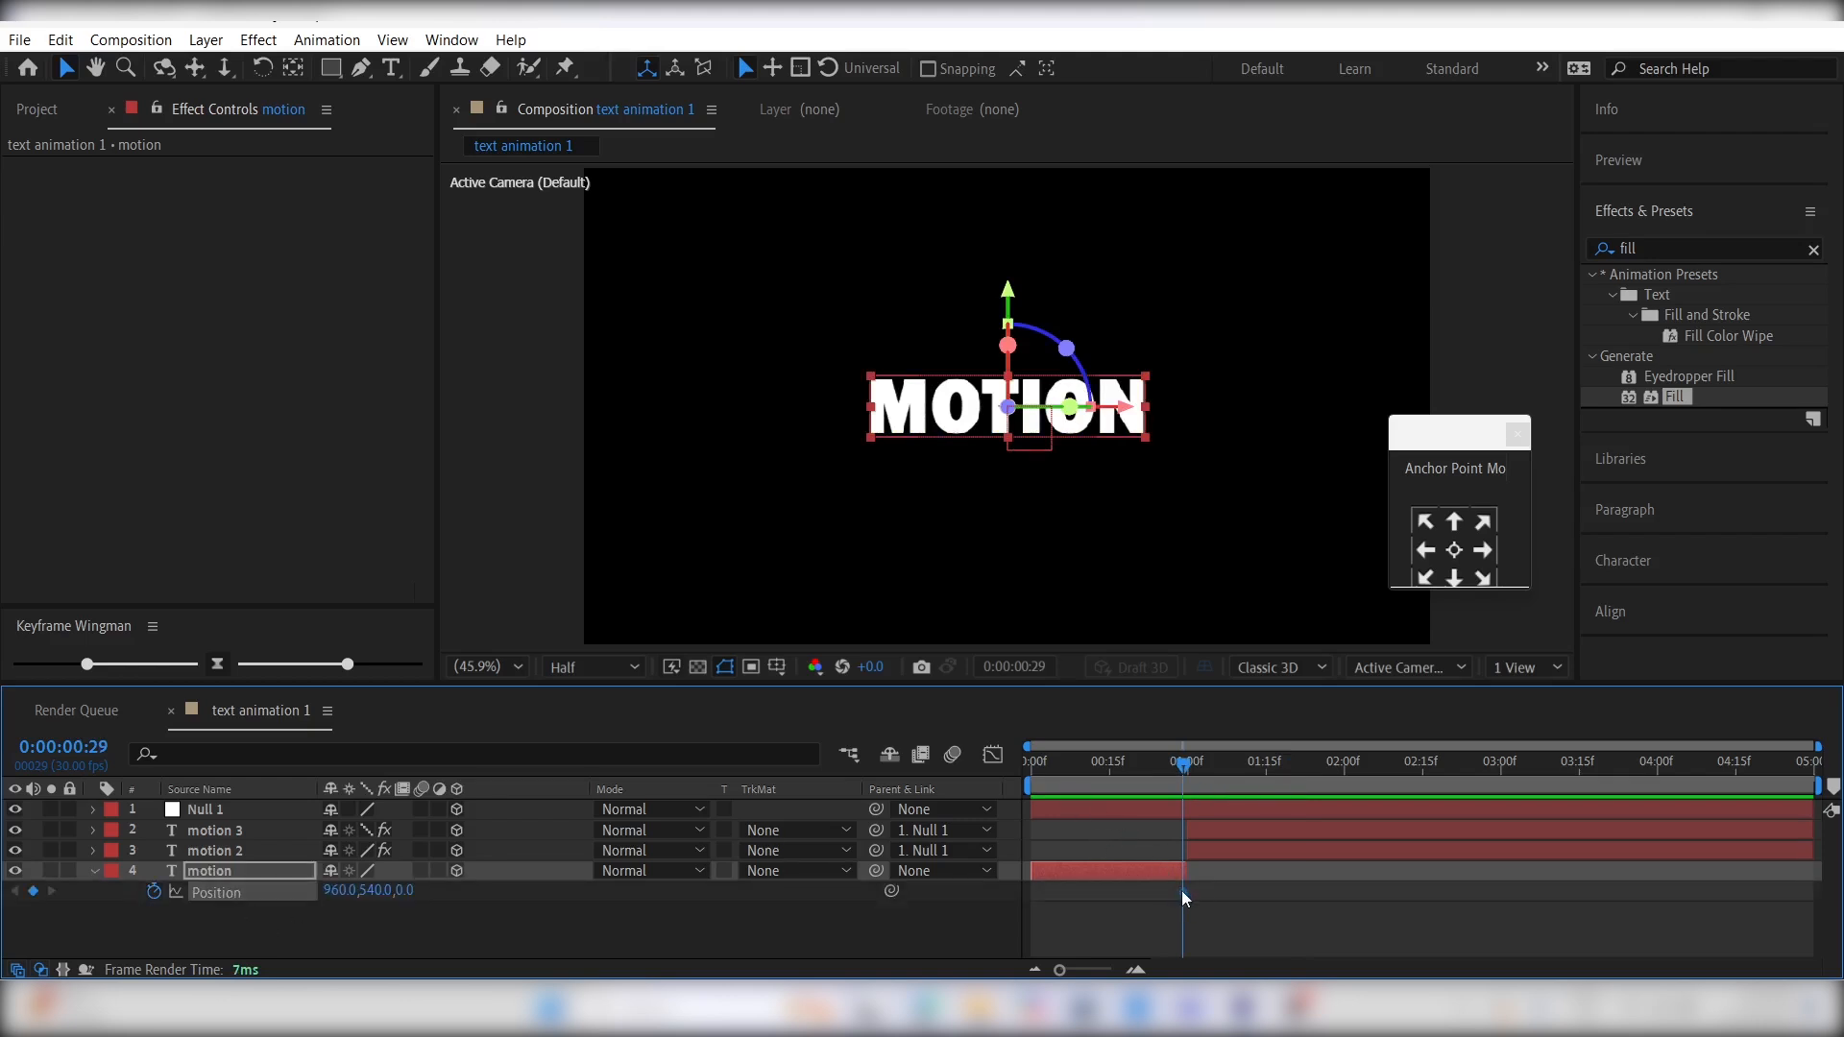
left_click_drag(1063, 775, 977, 792)
left_click_drag(403, 893, 320, 891)
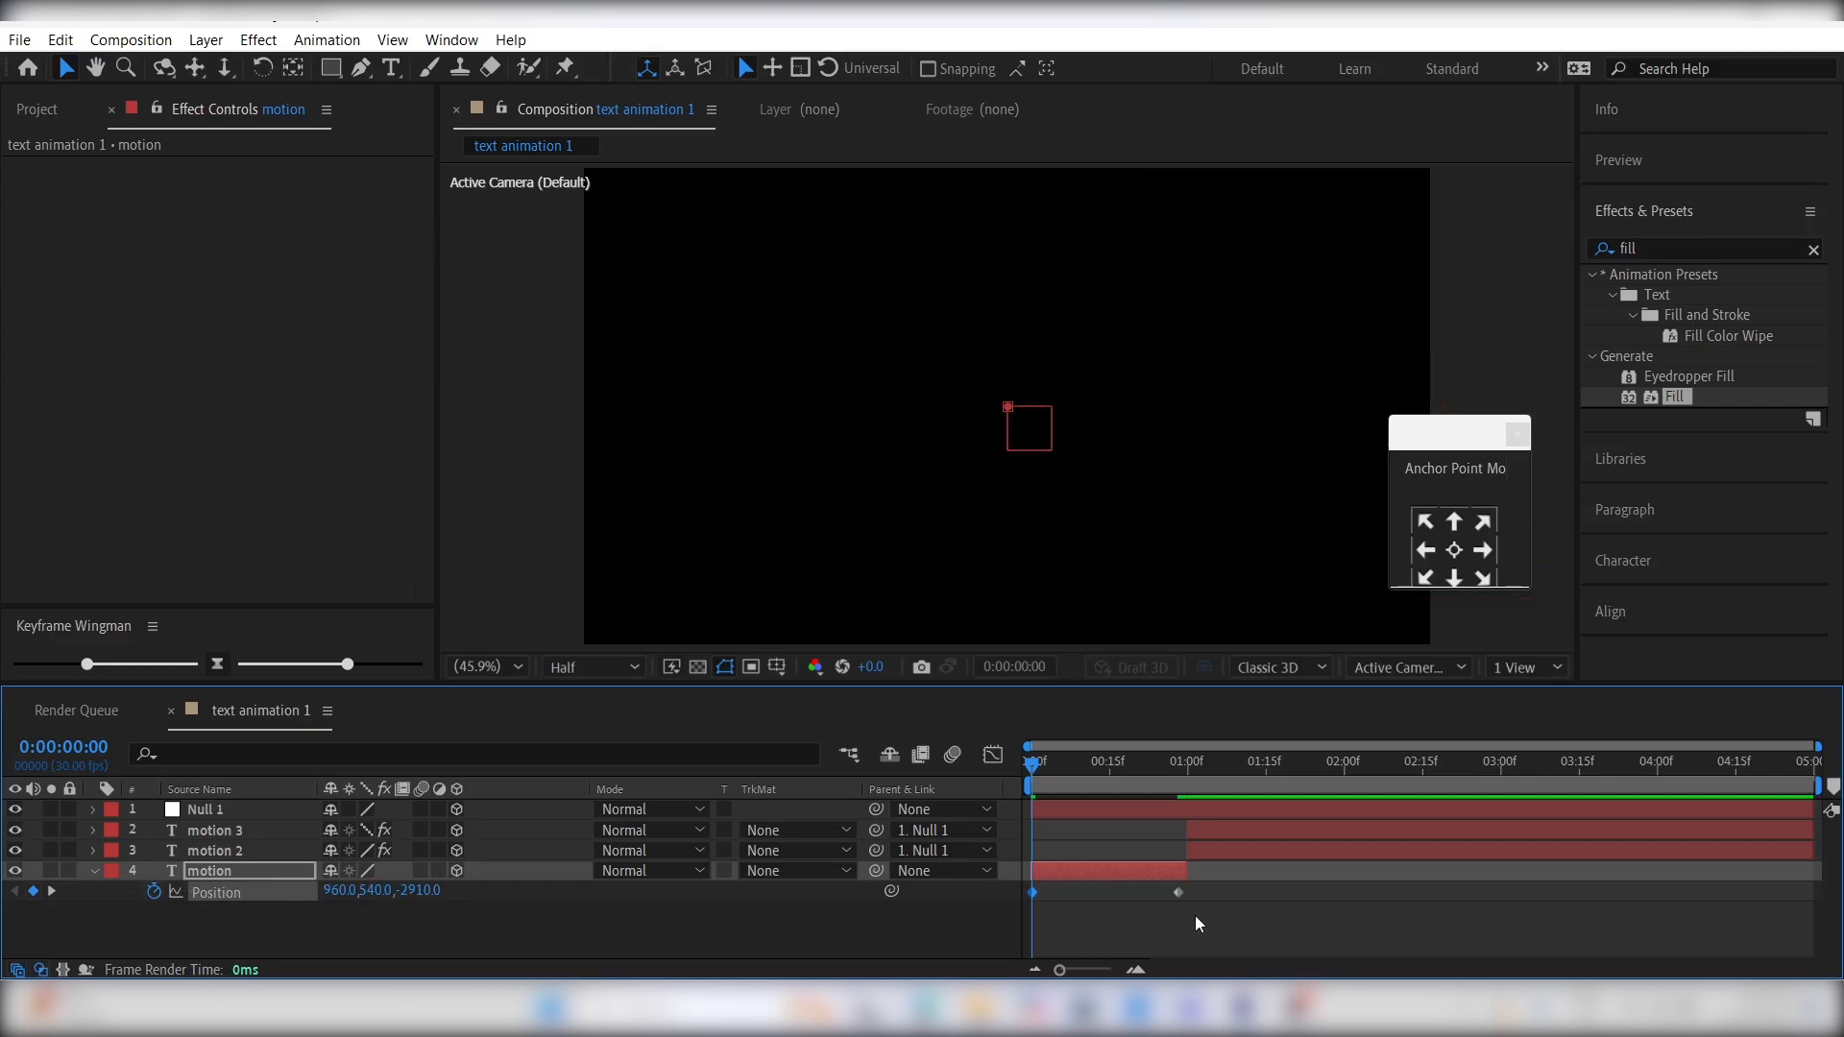
- Easy-ease the motion layer's position keyframes and reshape their speed graph to peak at the start and taper off
left_click_drag(1197, 922, 1052, 876)
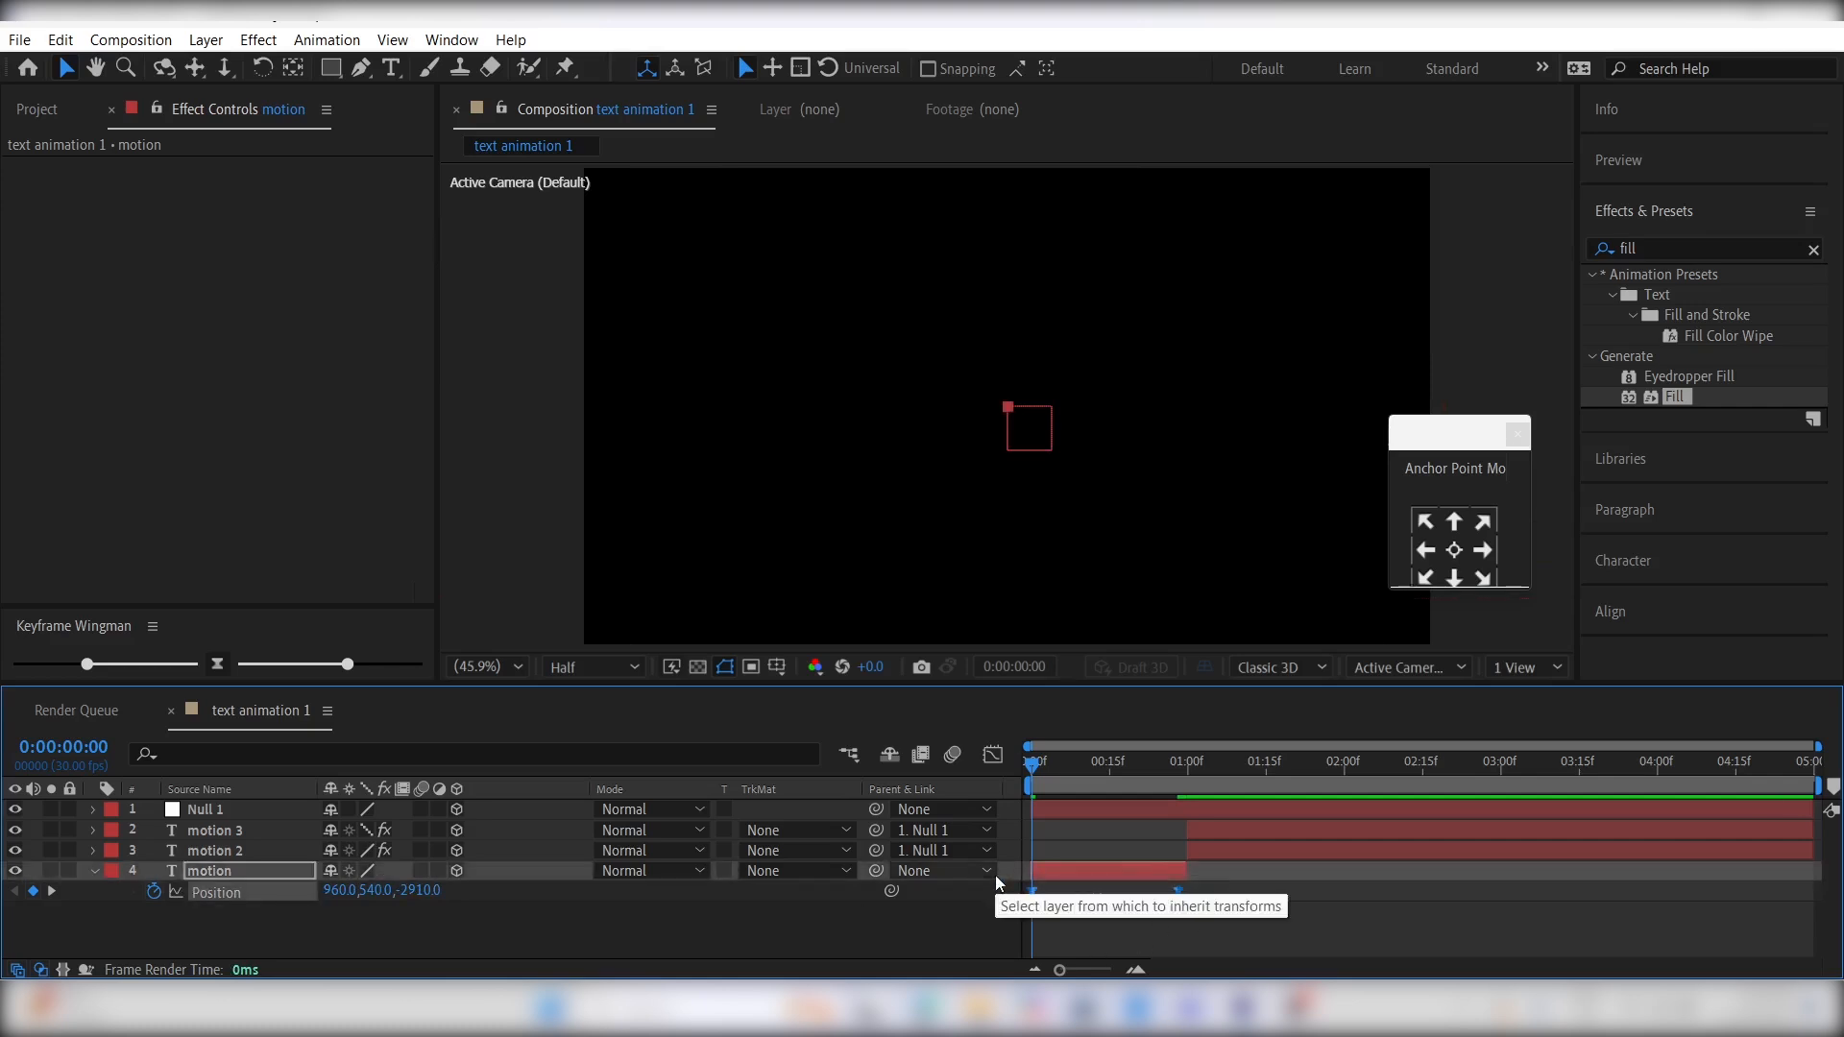
left_click(993, 755)
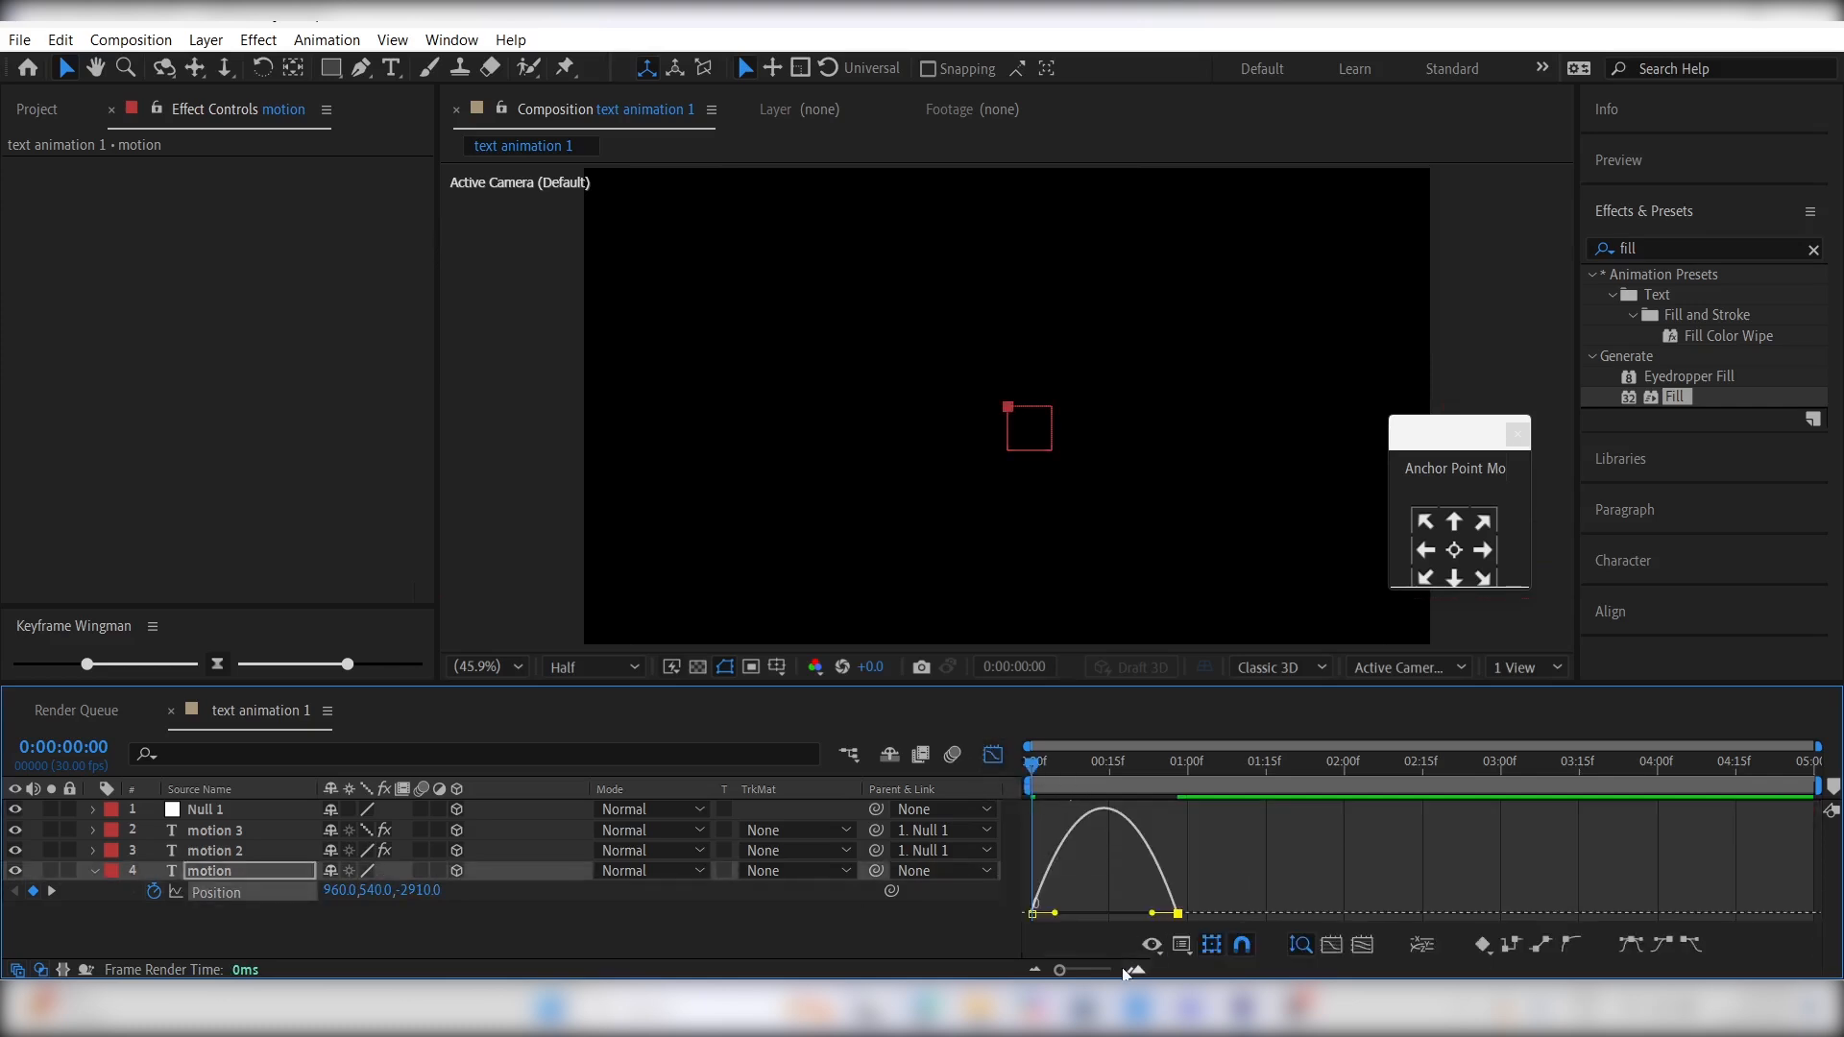
left_click_drag(1126, 916, 1016, 926)
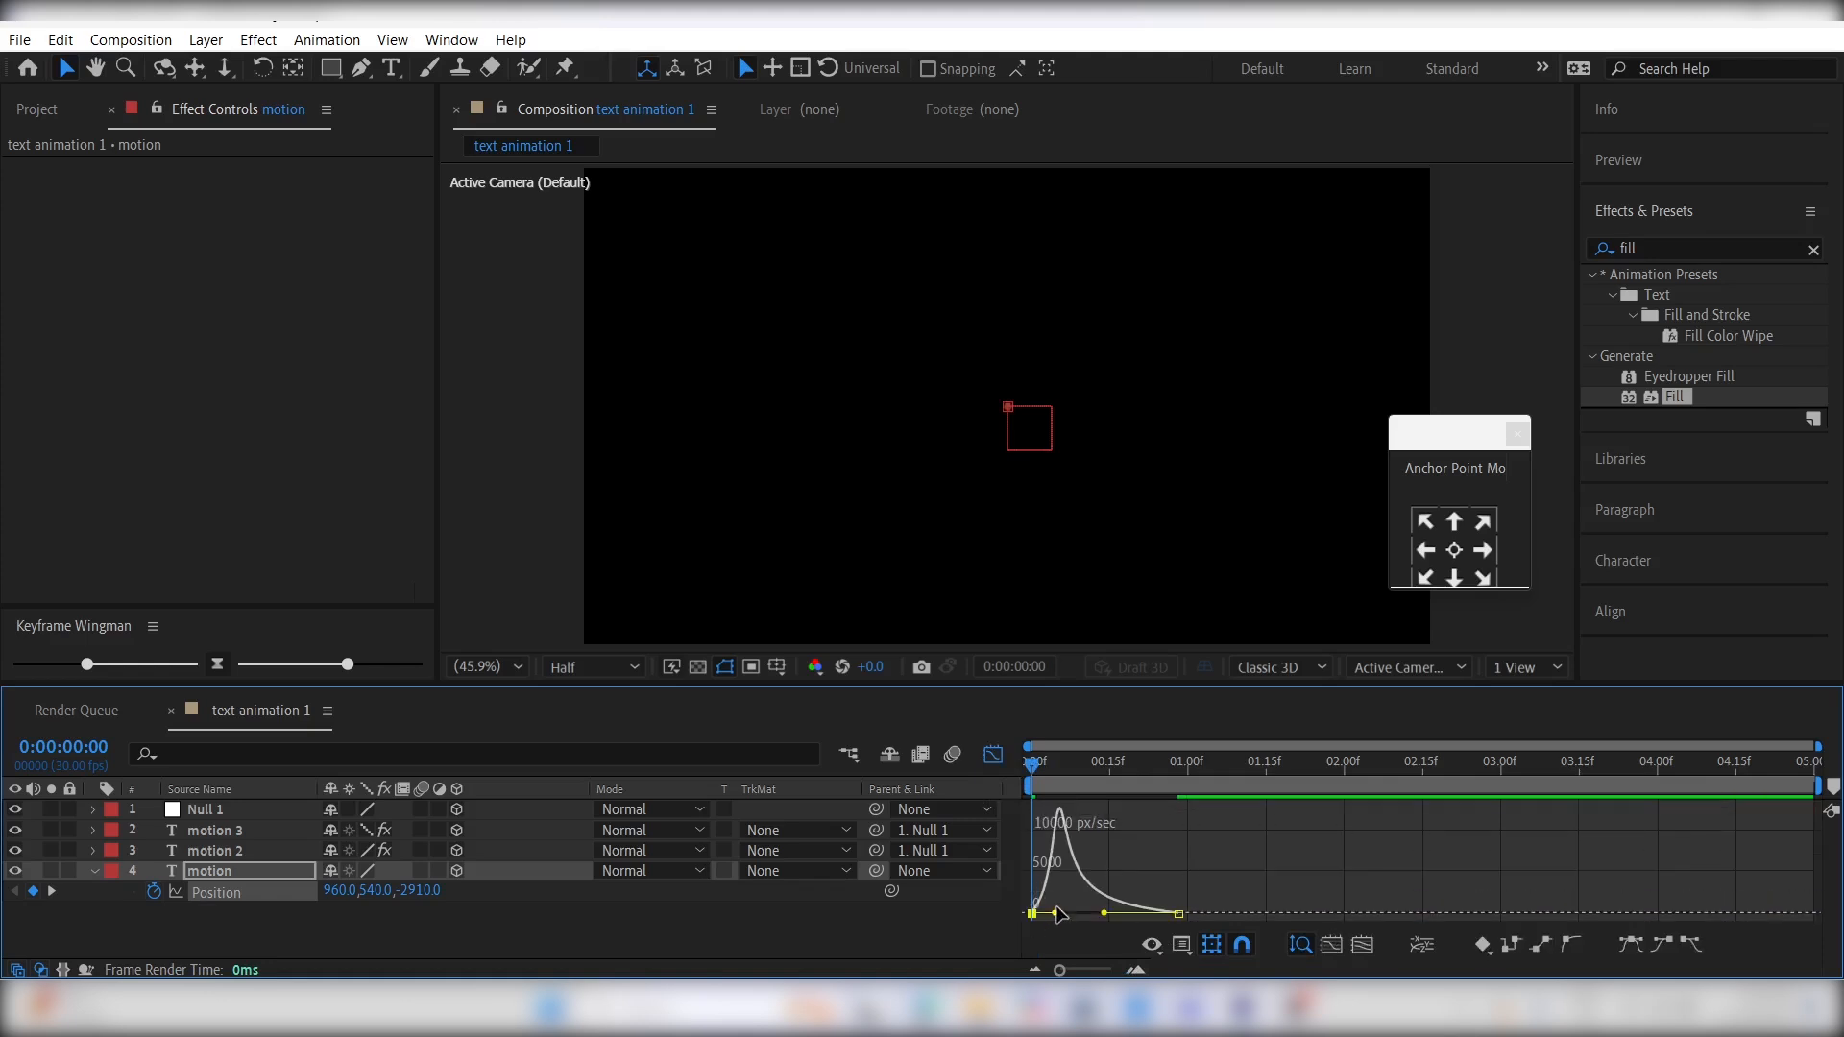
- Return from the graph view to the layer bars and preview the animation up to 0:00:02:06
left_click(994, 755)
key("space")
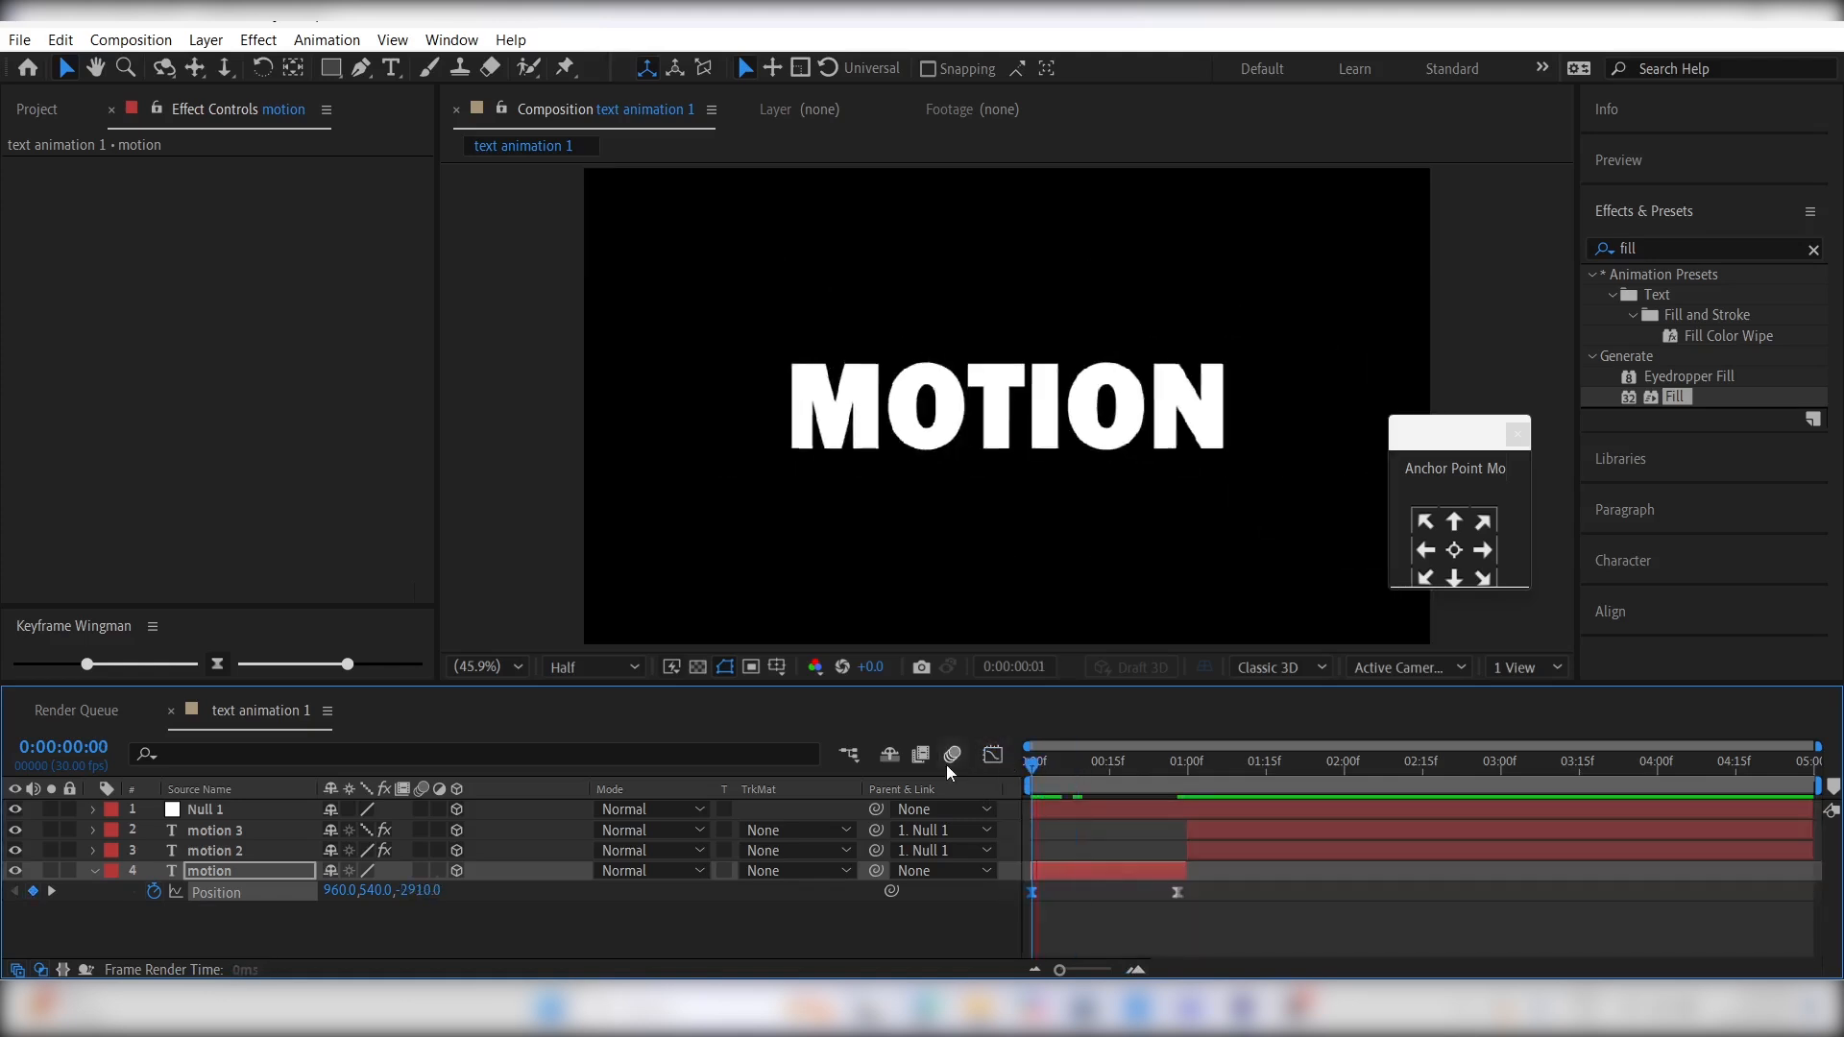
key("space")
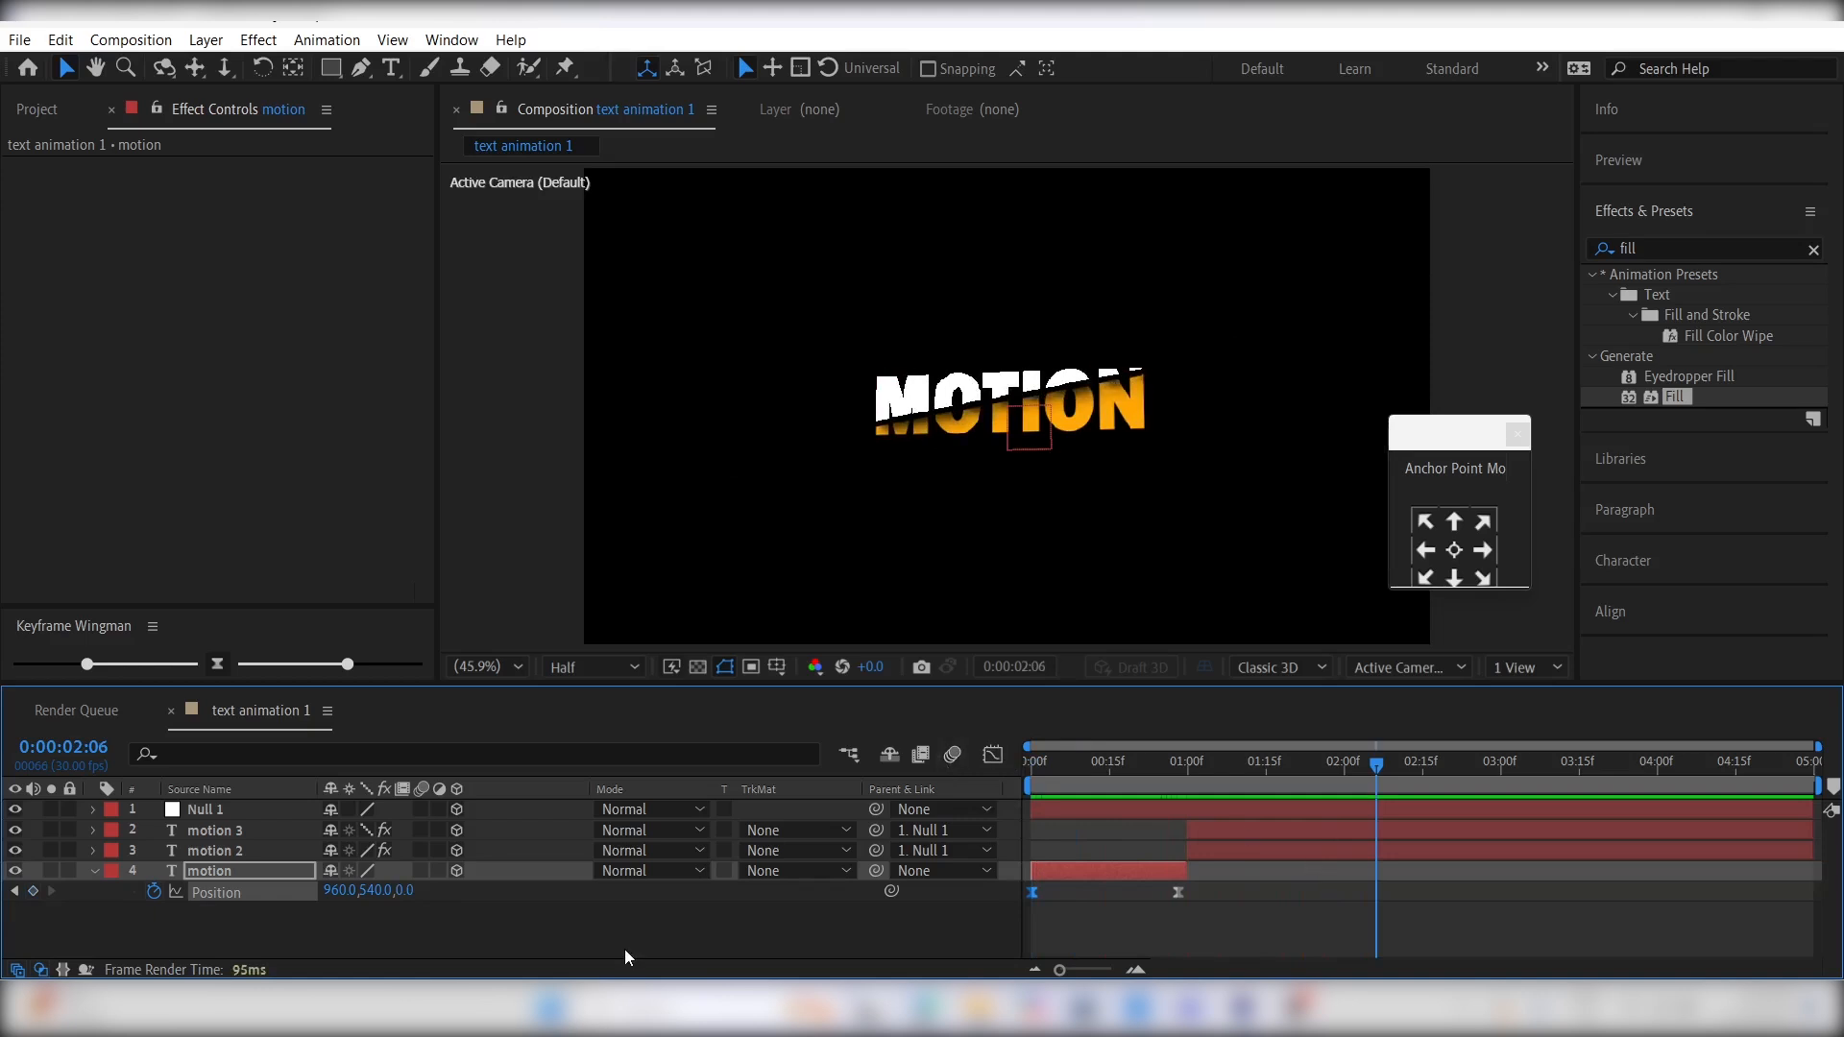
- Pre-compose the null and all three motion layers into a new composition named "first text animation", moving all attributes
left_click_drag(625, 949, 515, 807)
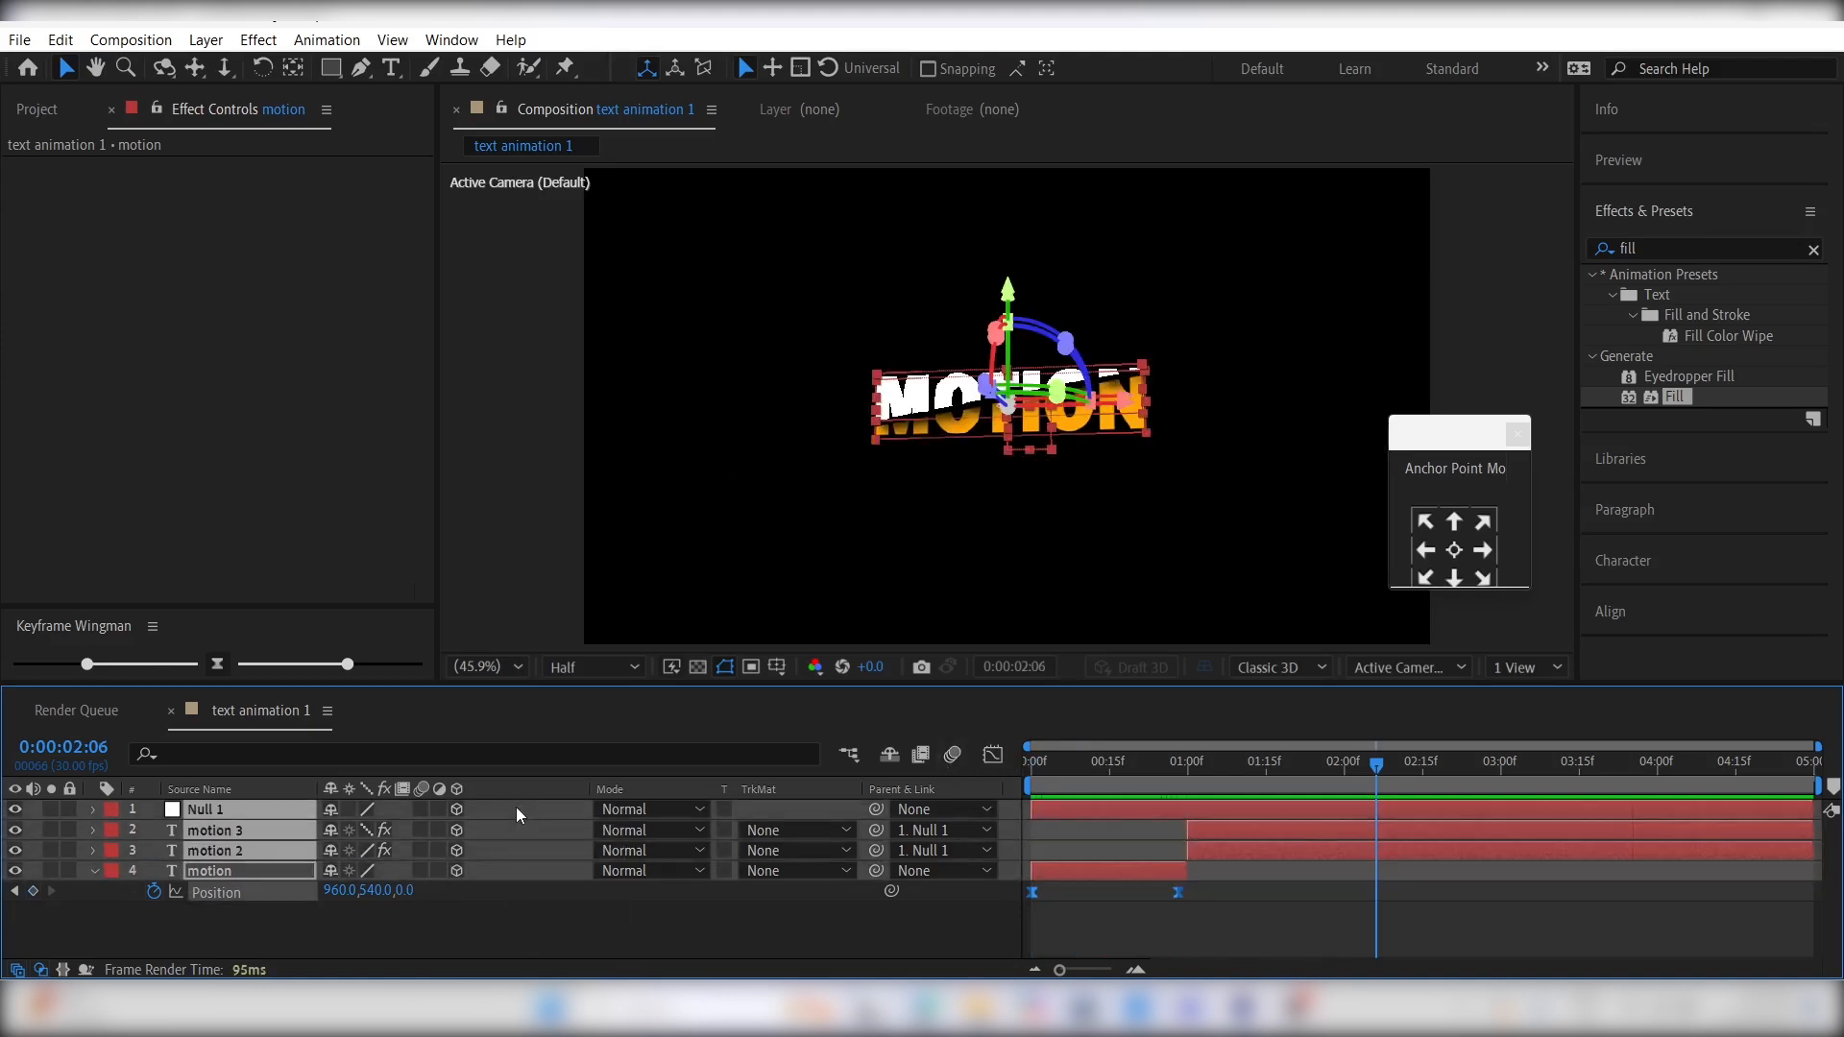
key("ctrl+shift+c")
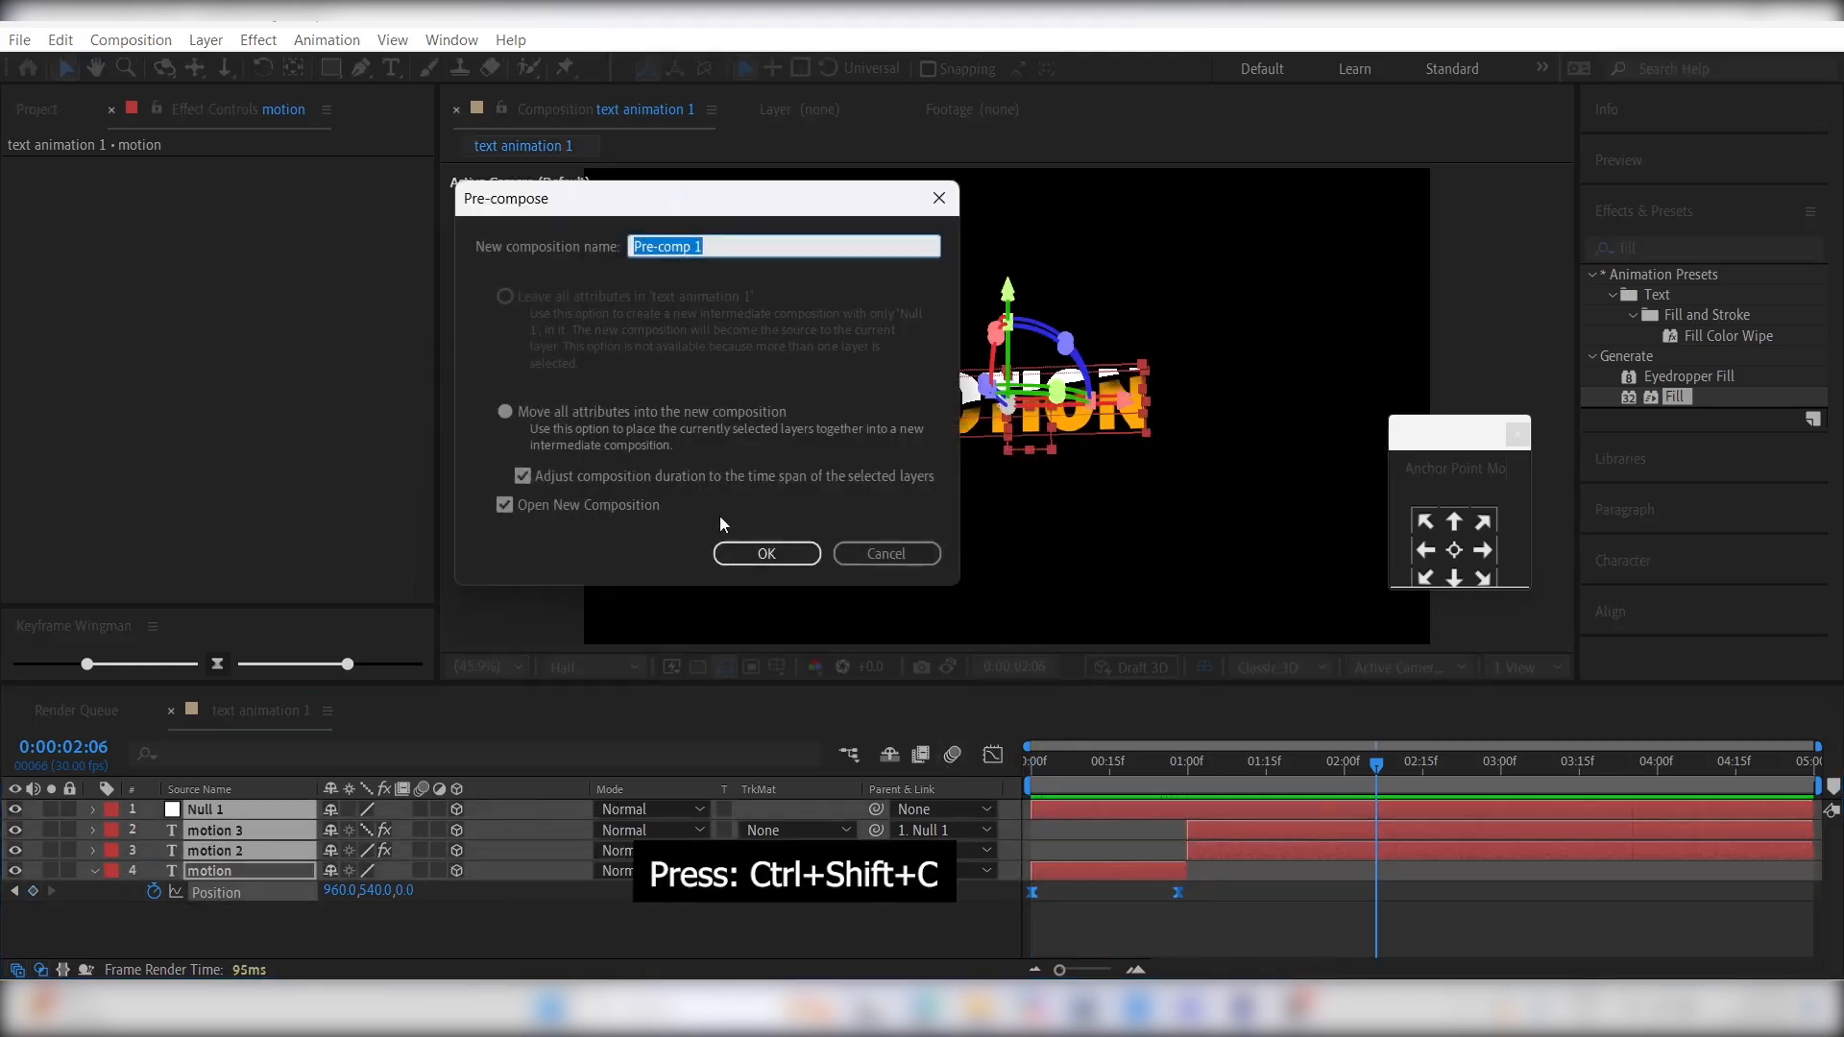
type("firs")
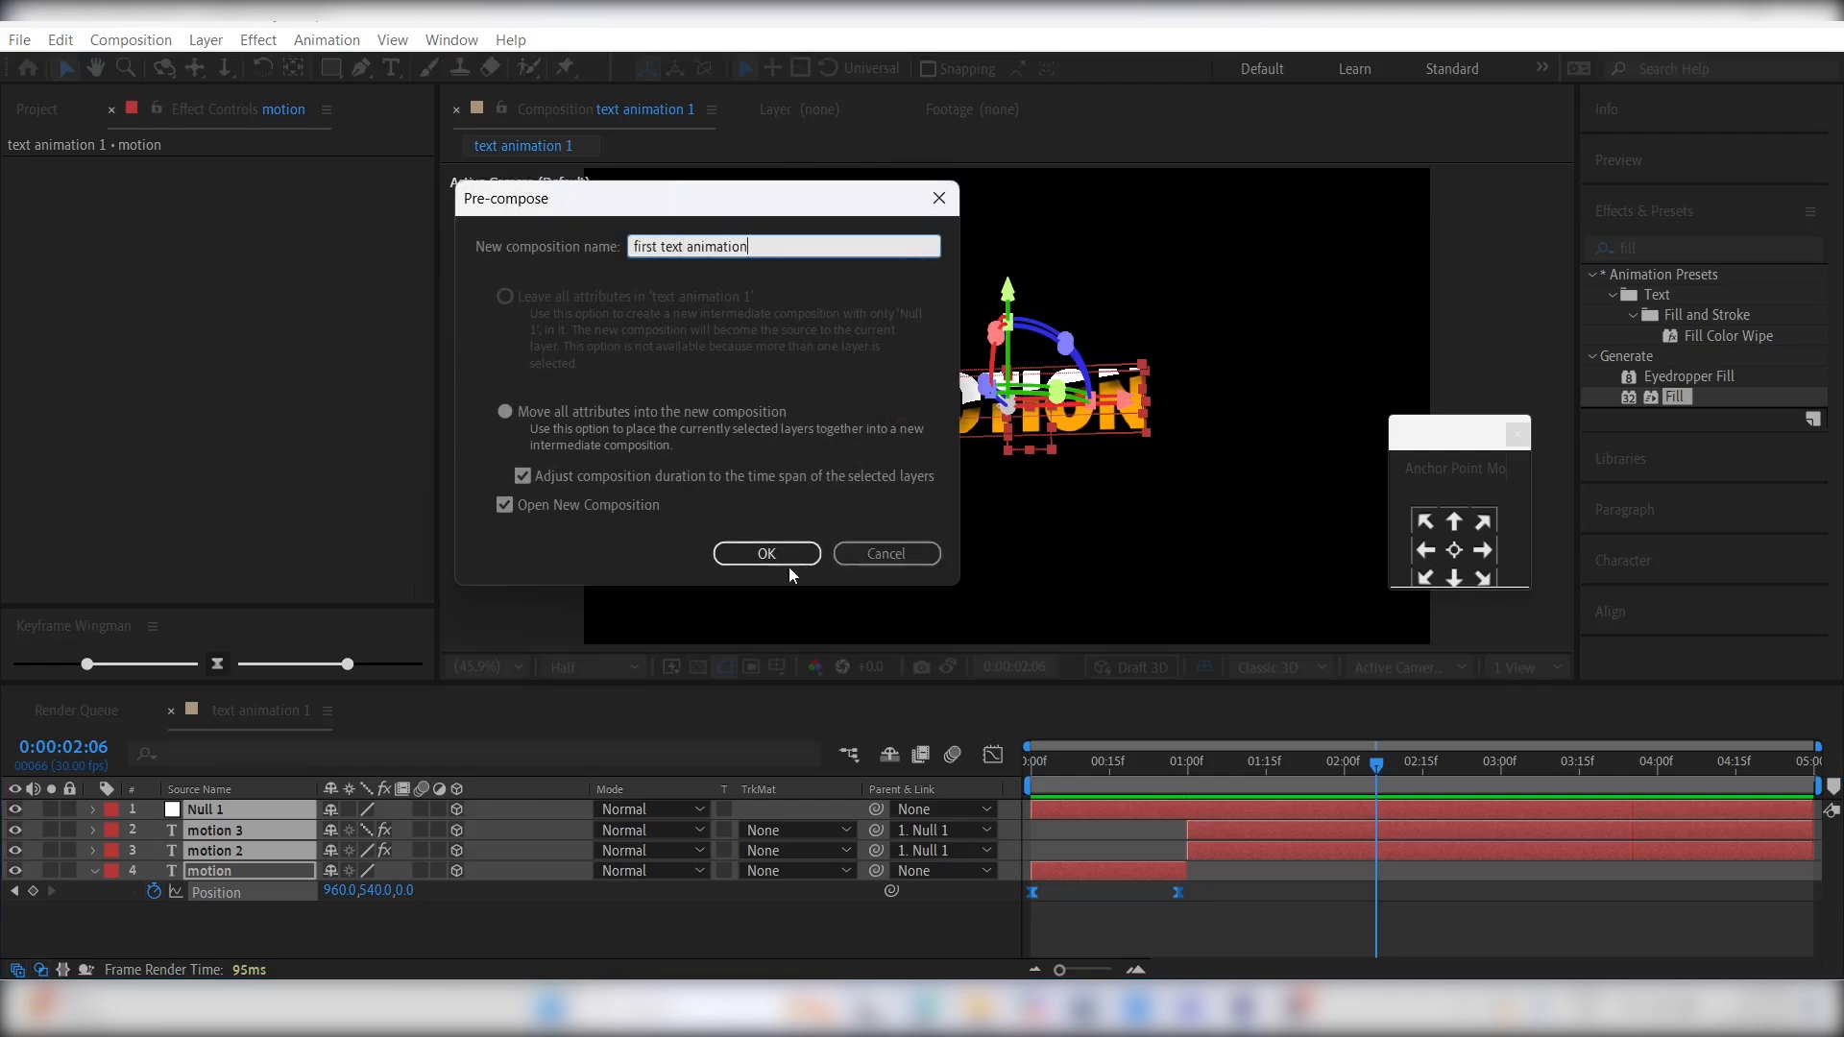
type("t text animation")
left_click(753, 557)
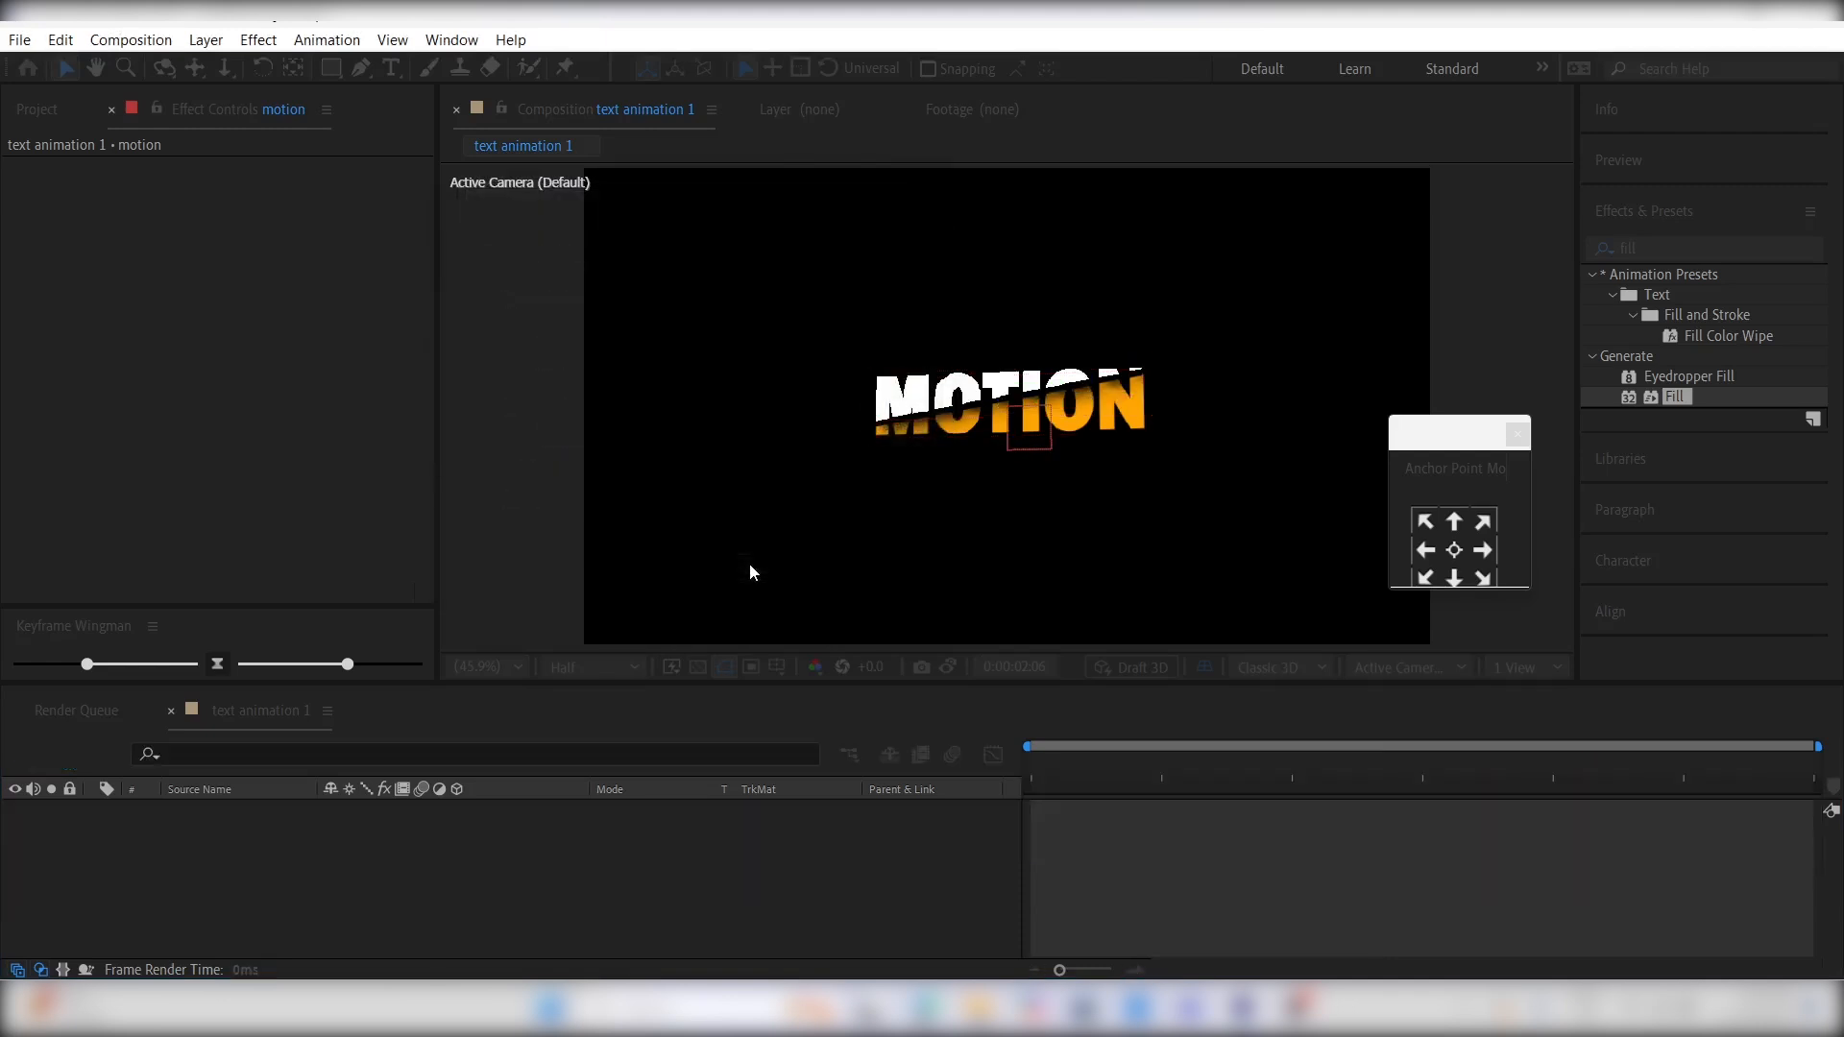
- Enable time remapping on the first text animation layer in the text animation 1 composition
left_click(248, 710)
left_click(1081, 774)
right_click(1093, 805)
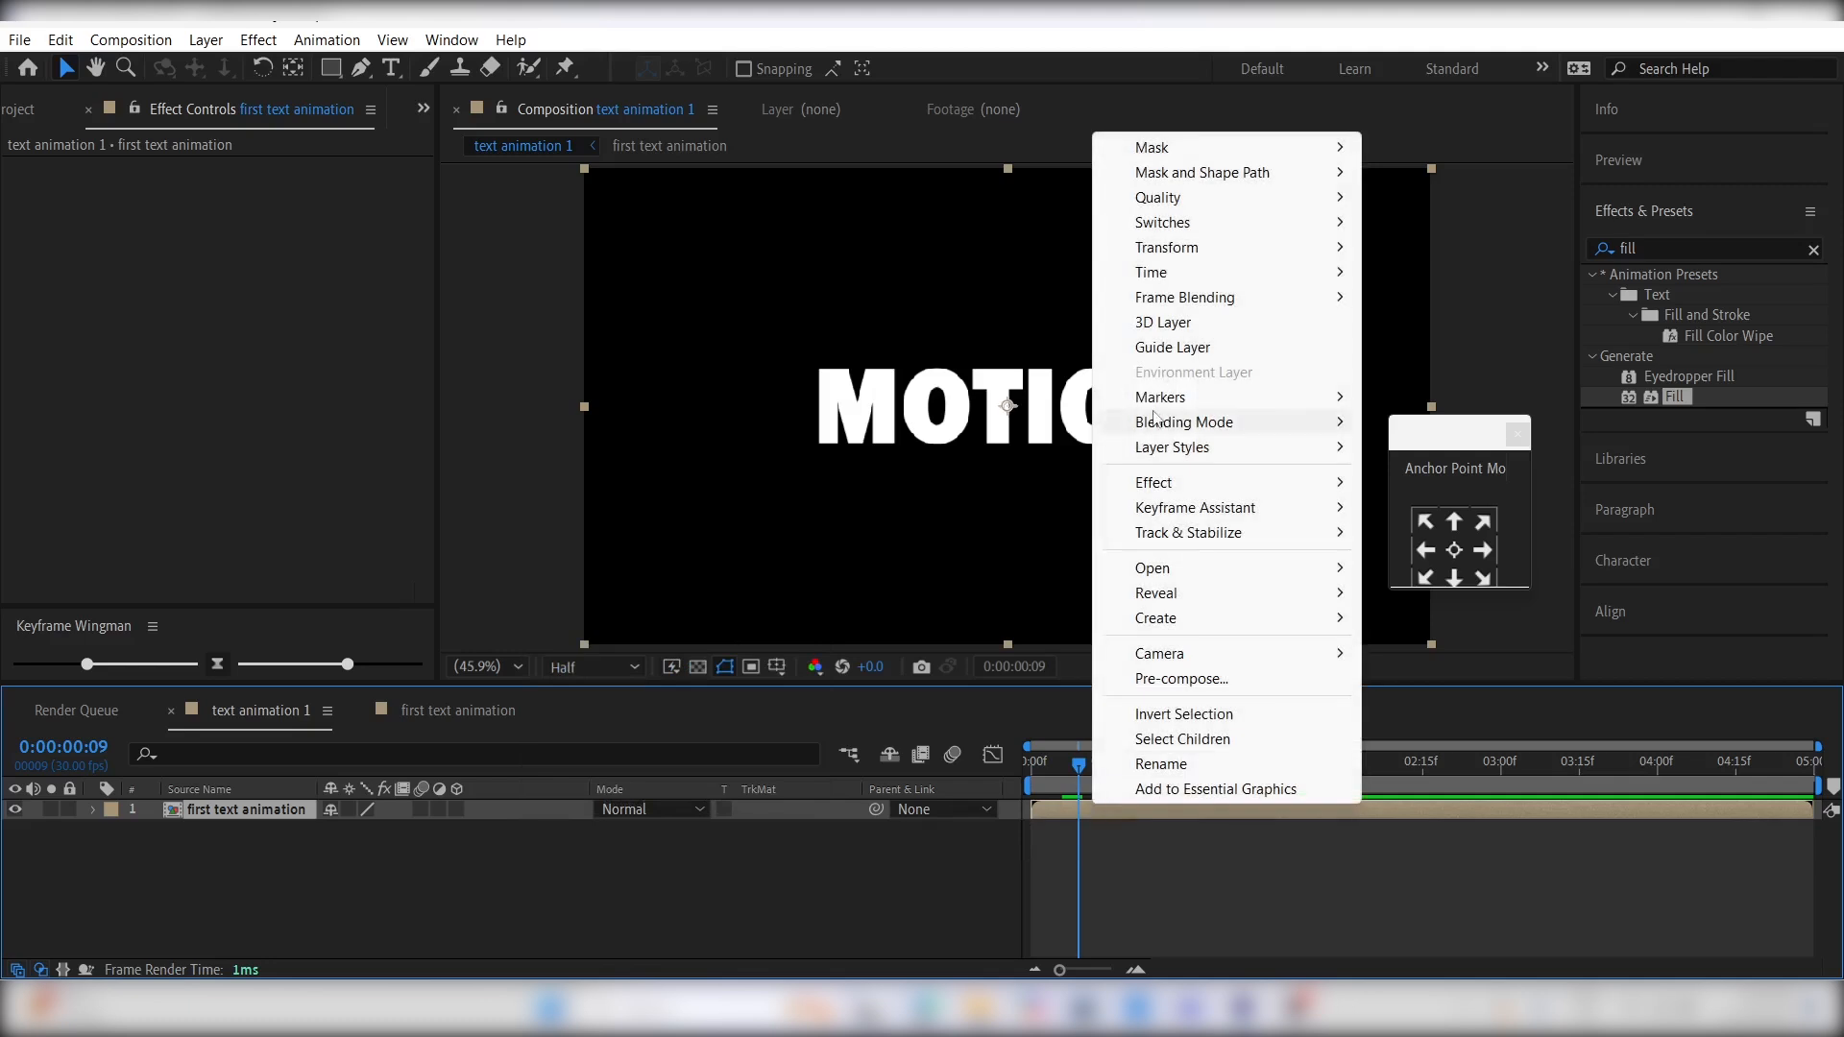
mouse_move(1170, 250)
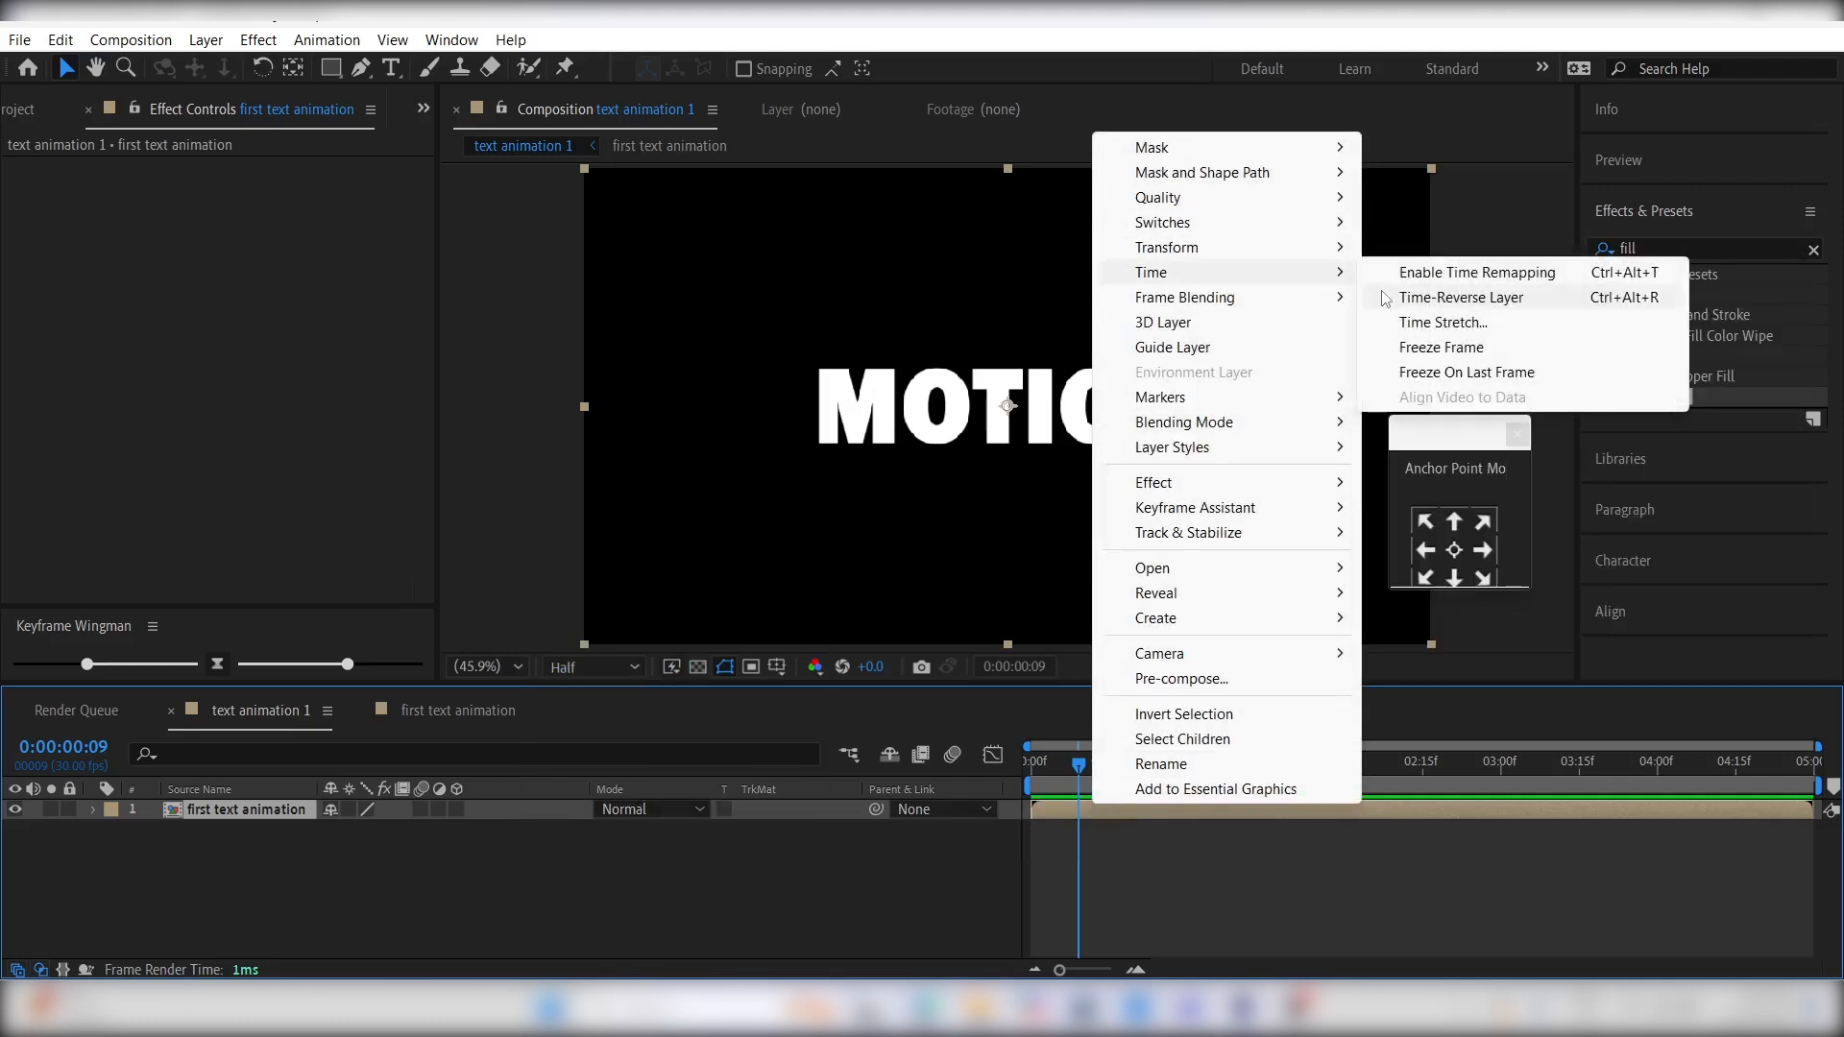
left_click(1427, 285)
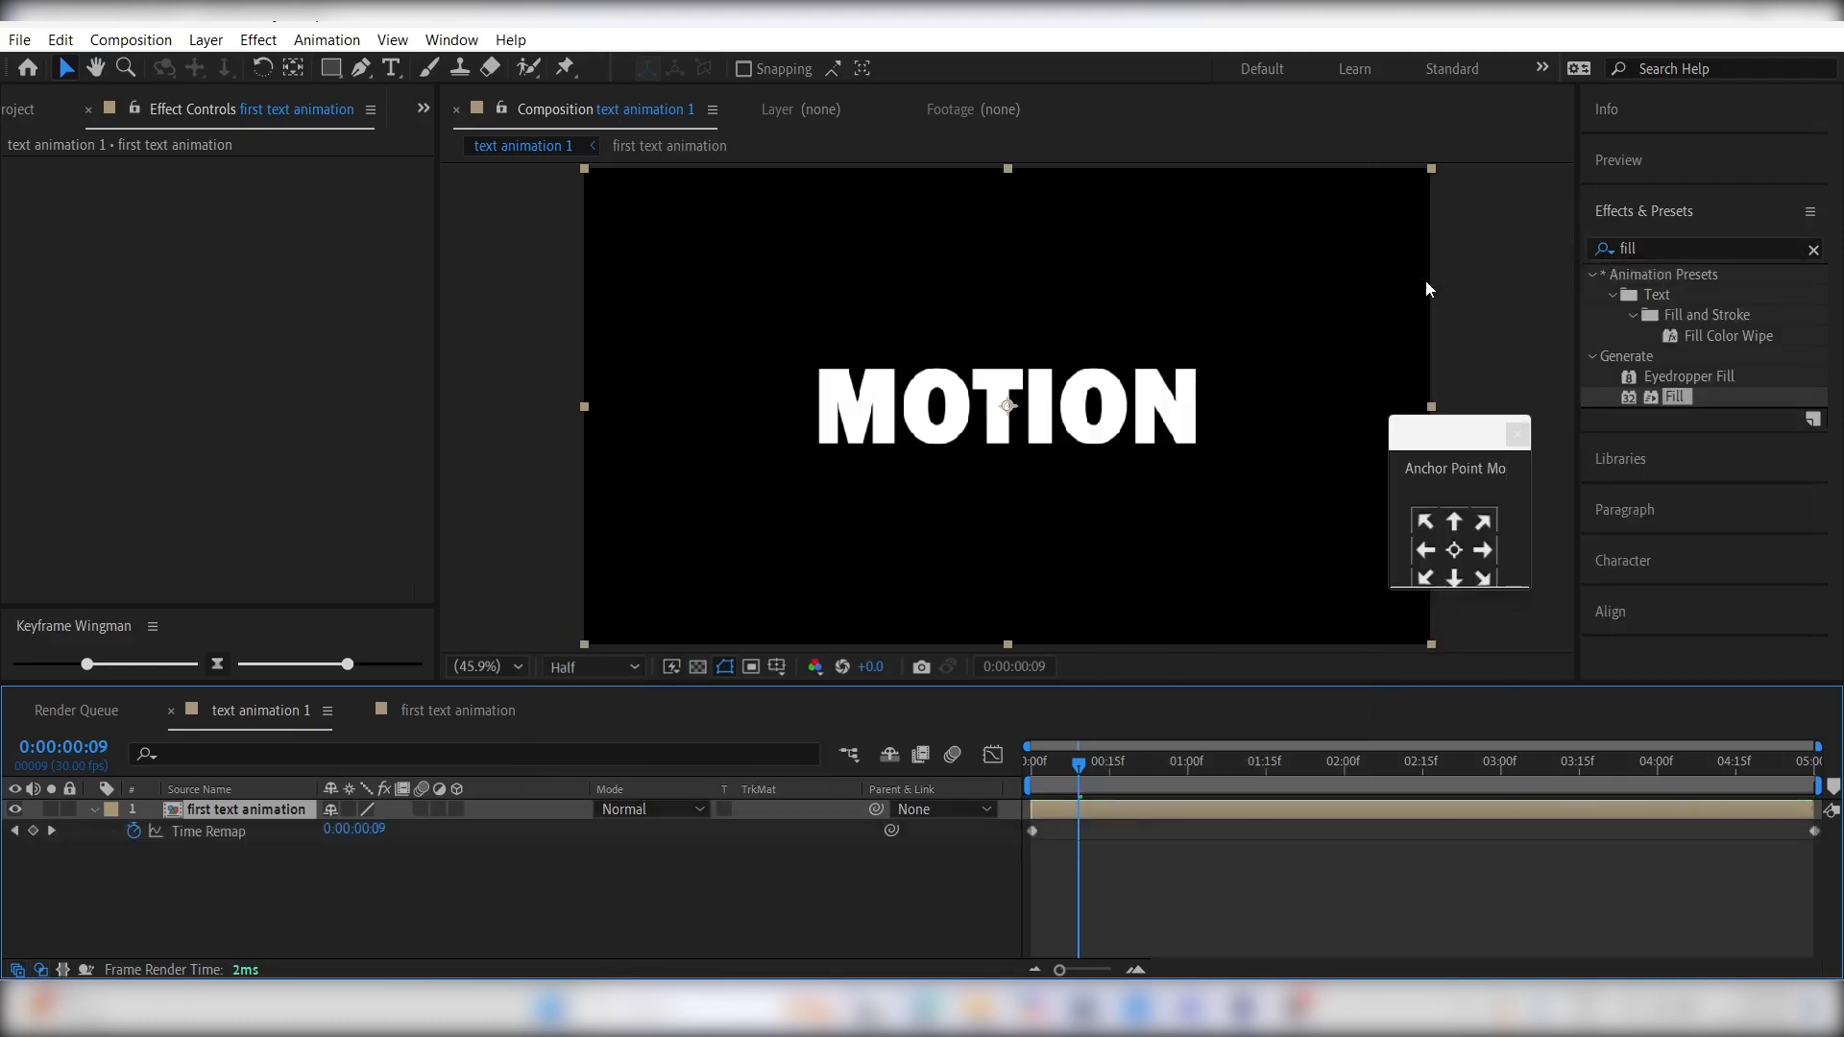
- Add a time remap keyframe at 0:00:01:21, copy the first keyframe to 0:00:03:00 and preview the reversal
left_click_drag(1174, 774, 1301, 799)
left_click(33, 832)
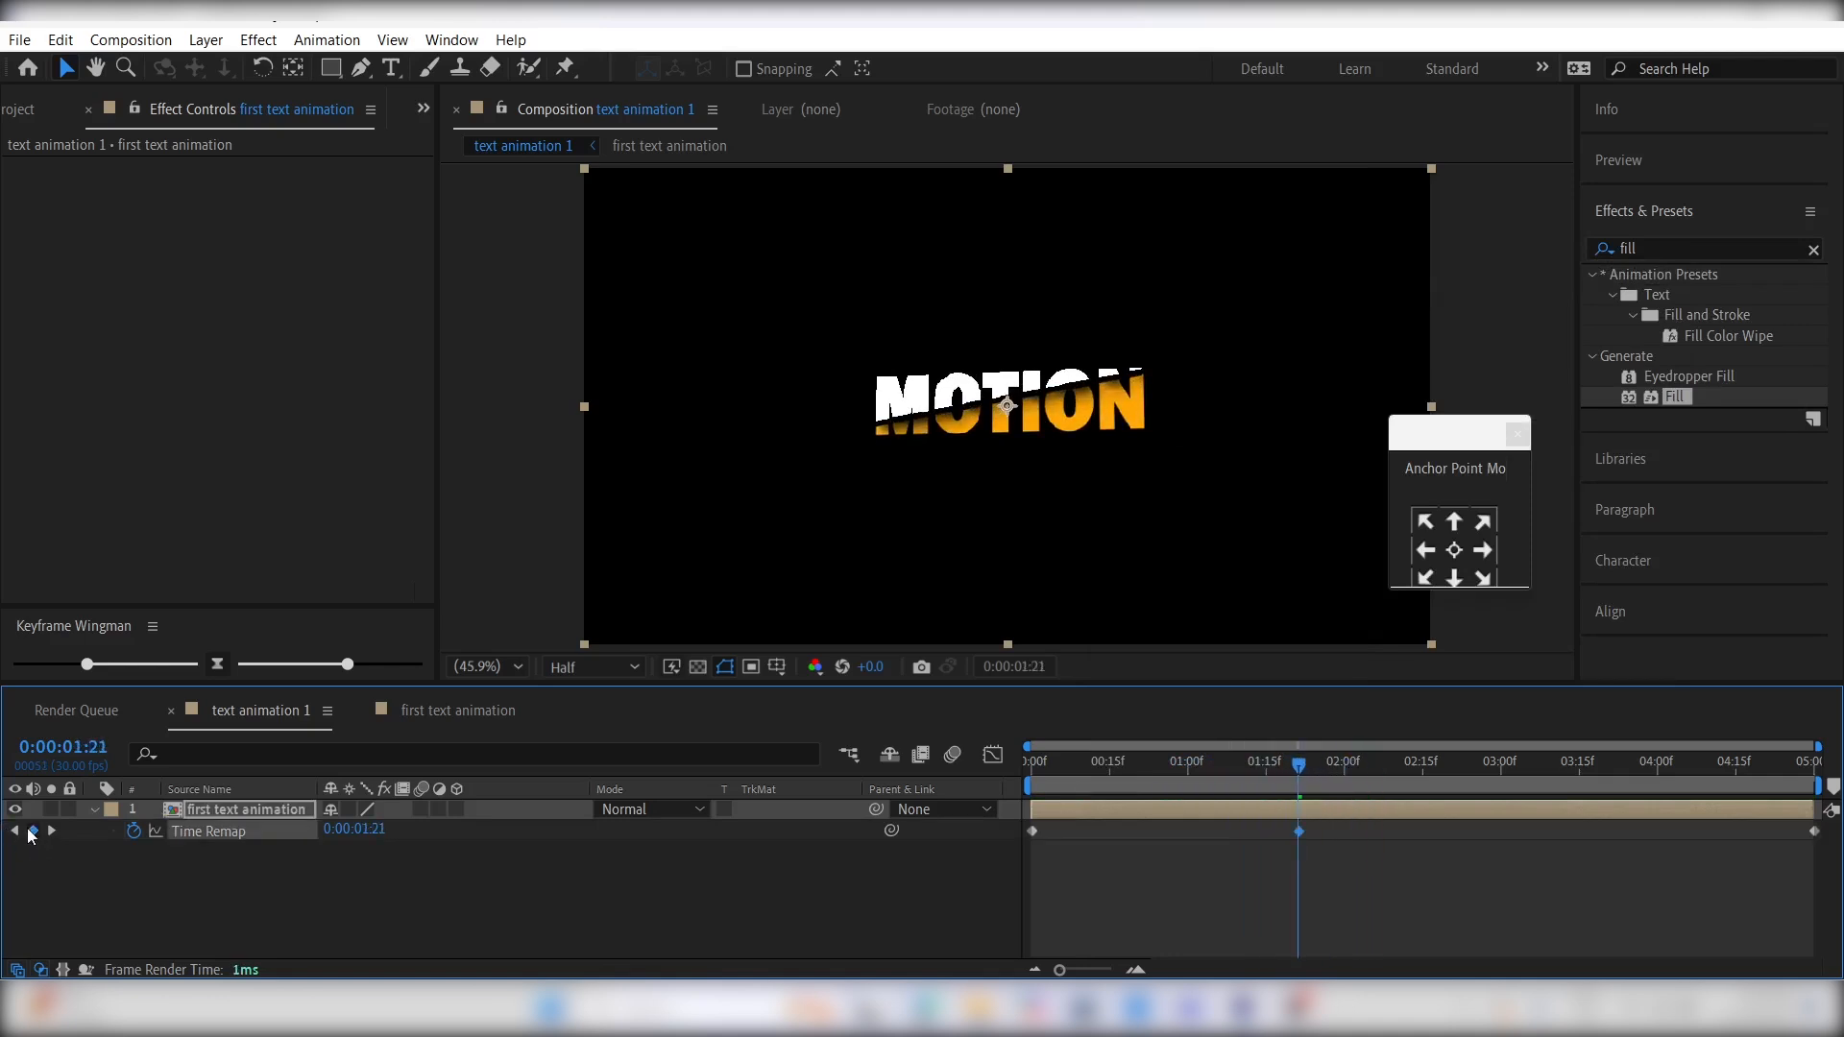
left_click_drag(1393, 776, 1507, 780)
left_click(1033, 832)
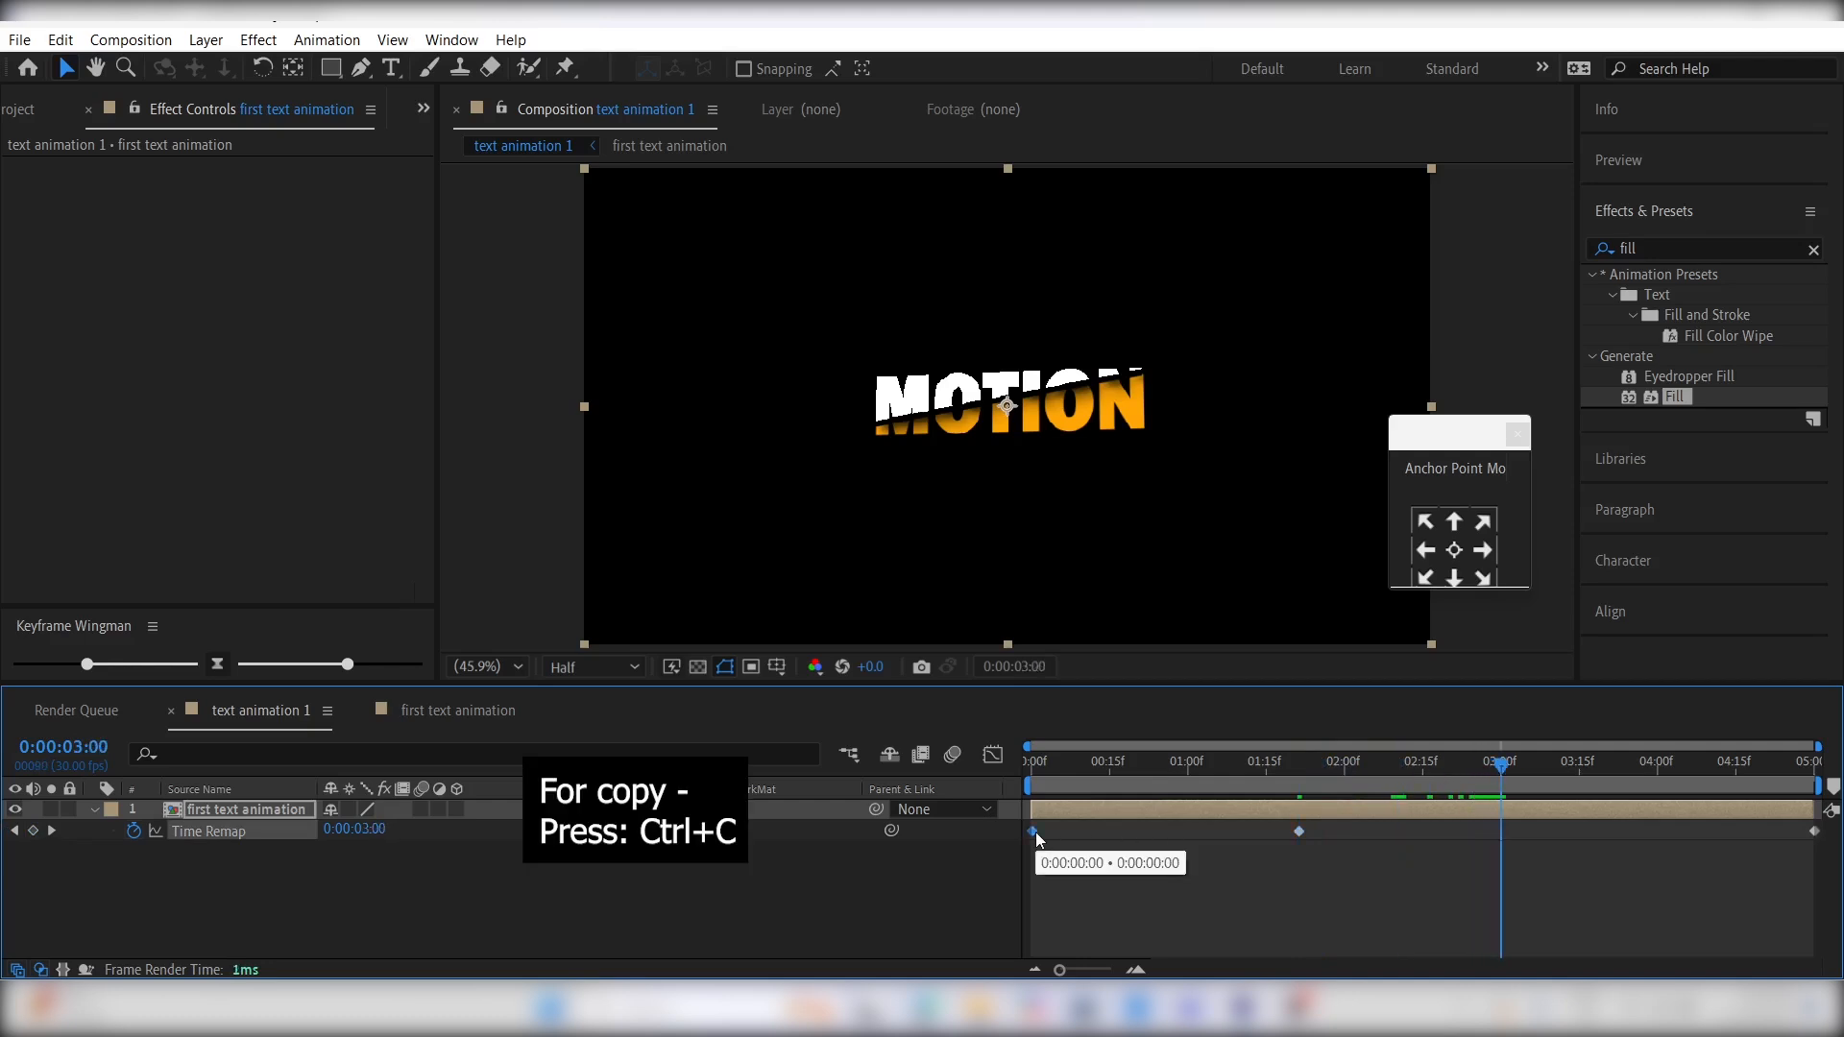
key("ctrl+v")
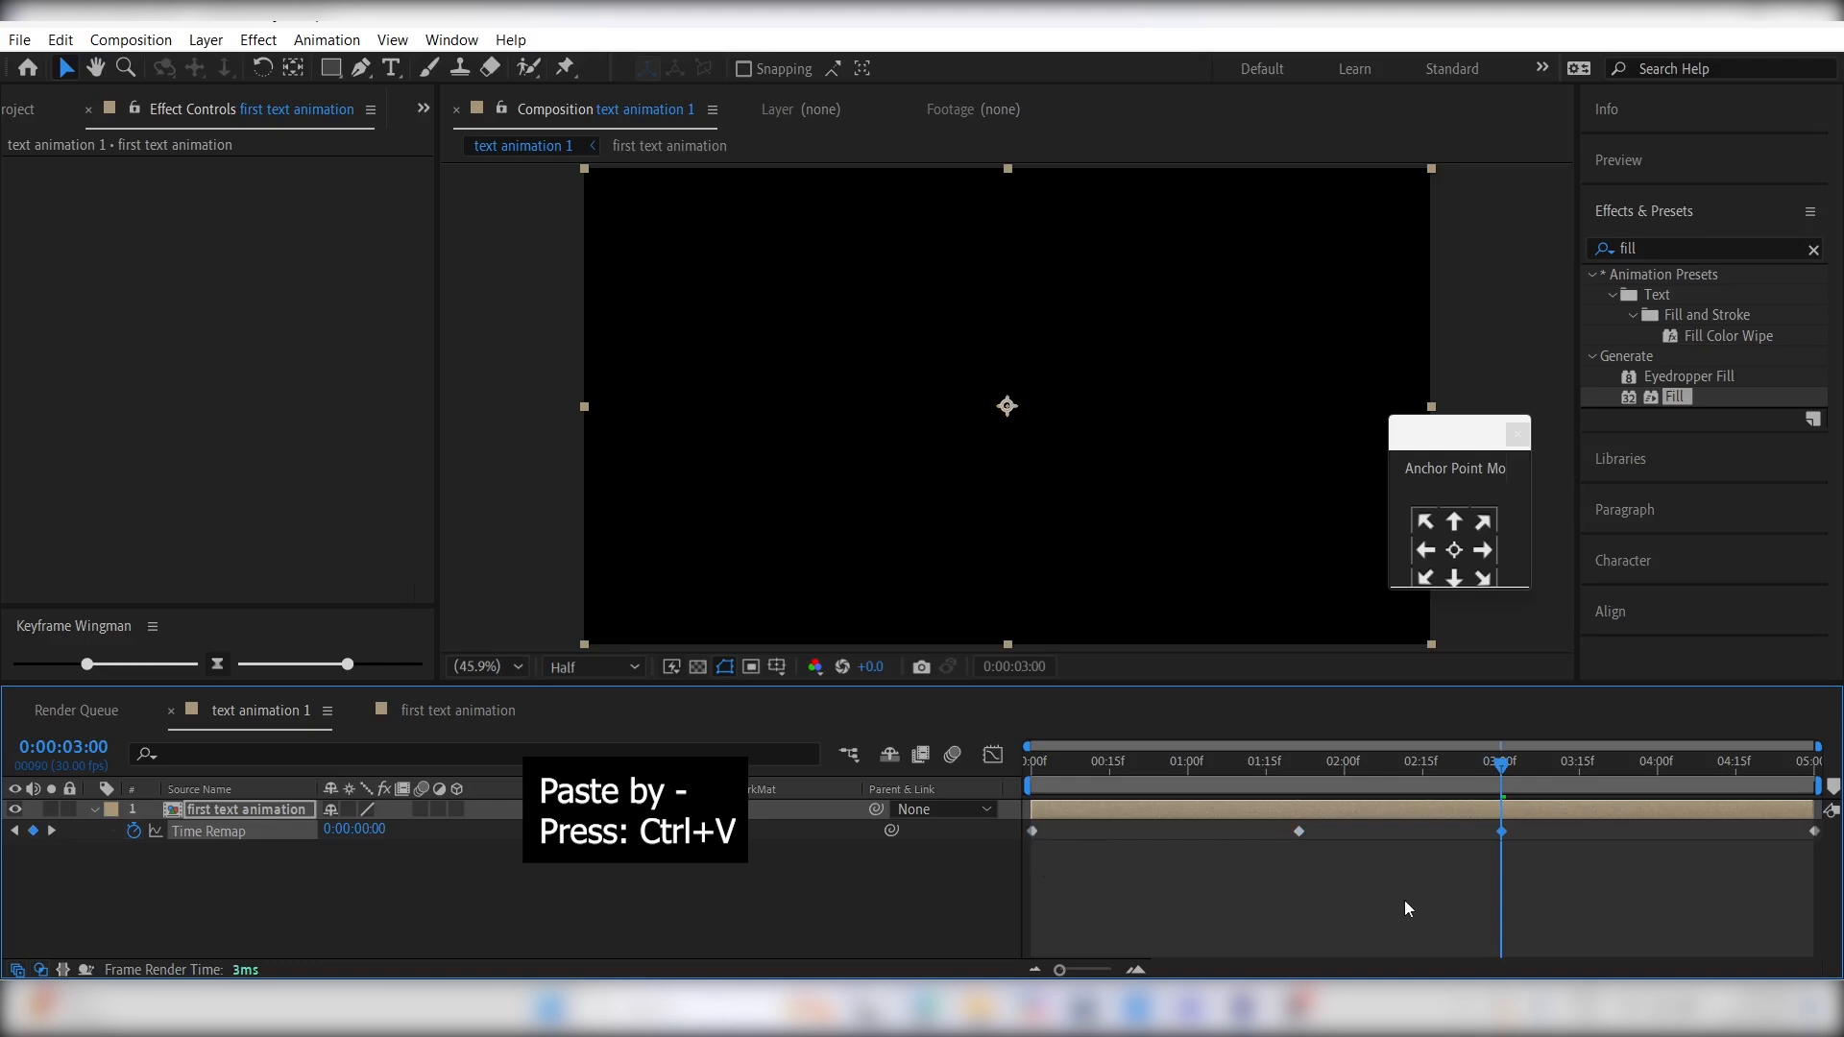
key("space")
- Enable motion blur for the three motion text layers in first text animation and for the text animation 1 composition
left_click(466, 713)
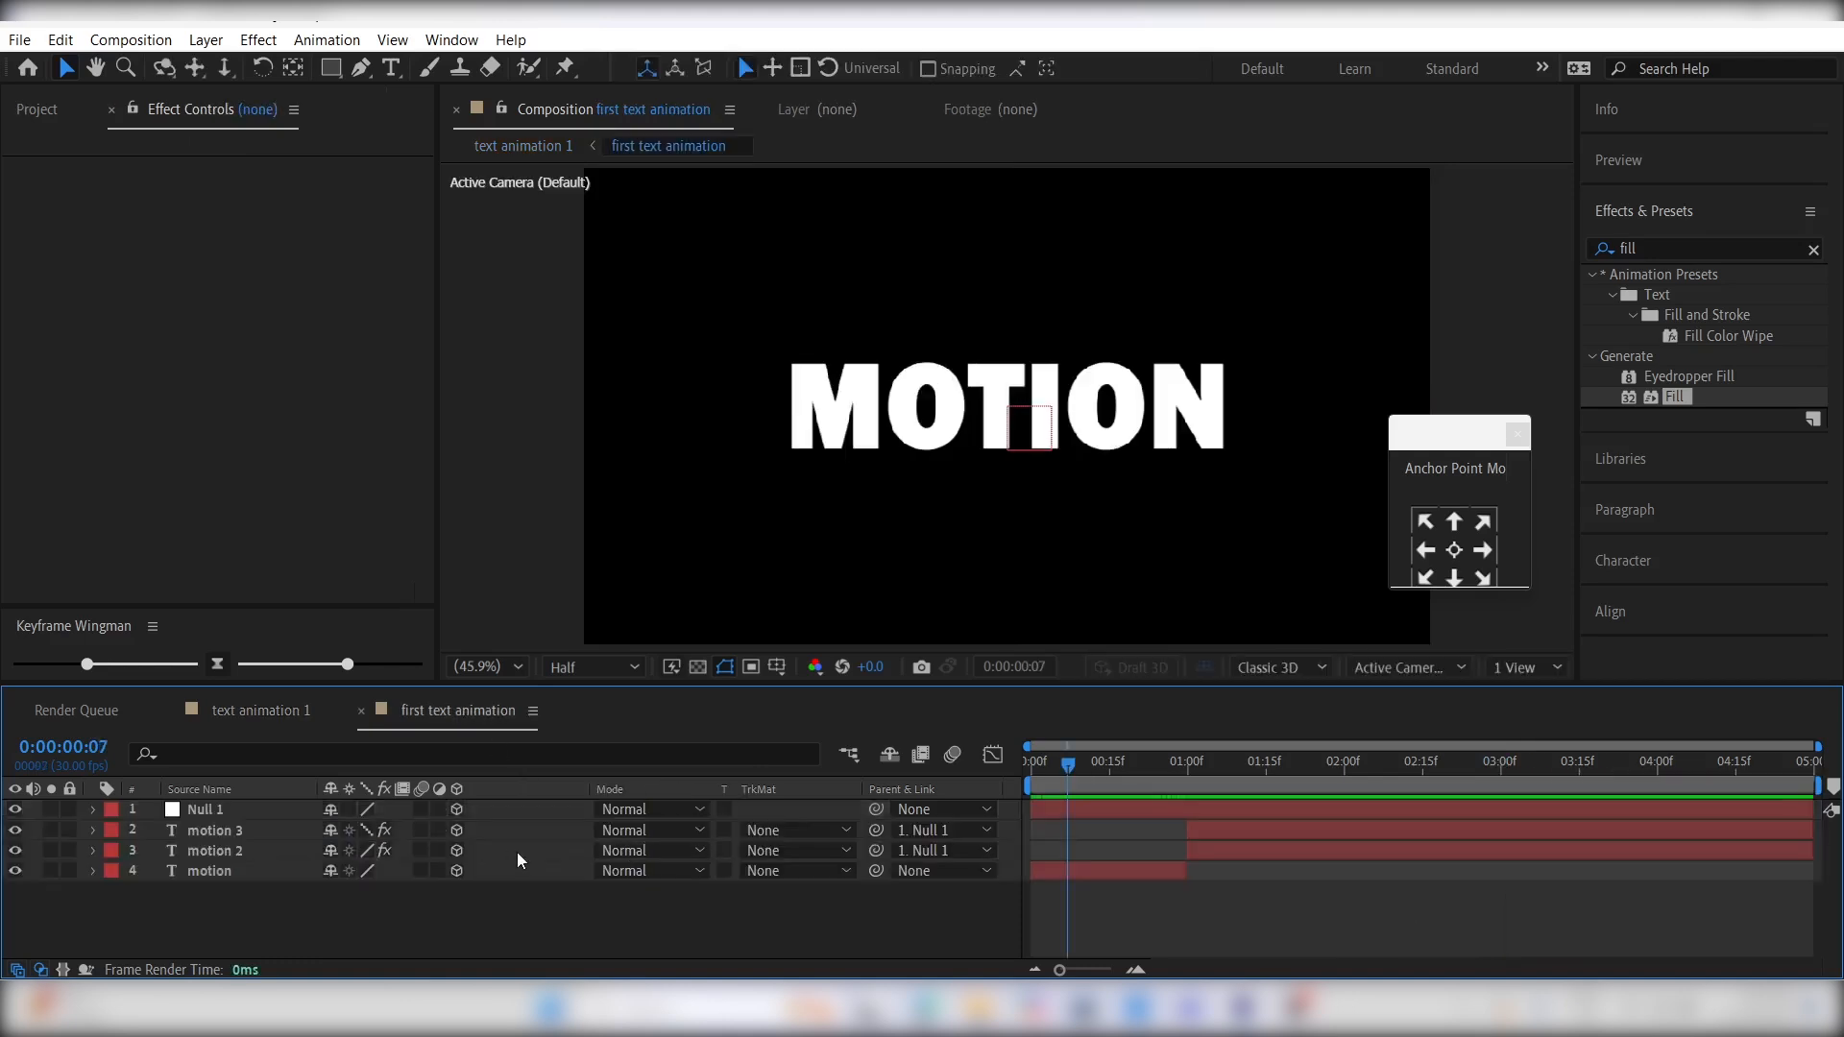
left_click(421, 830)
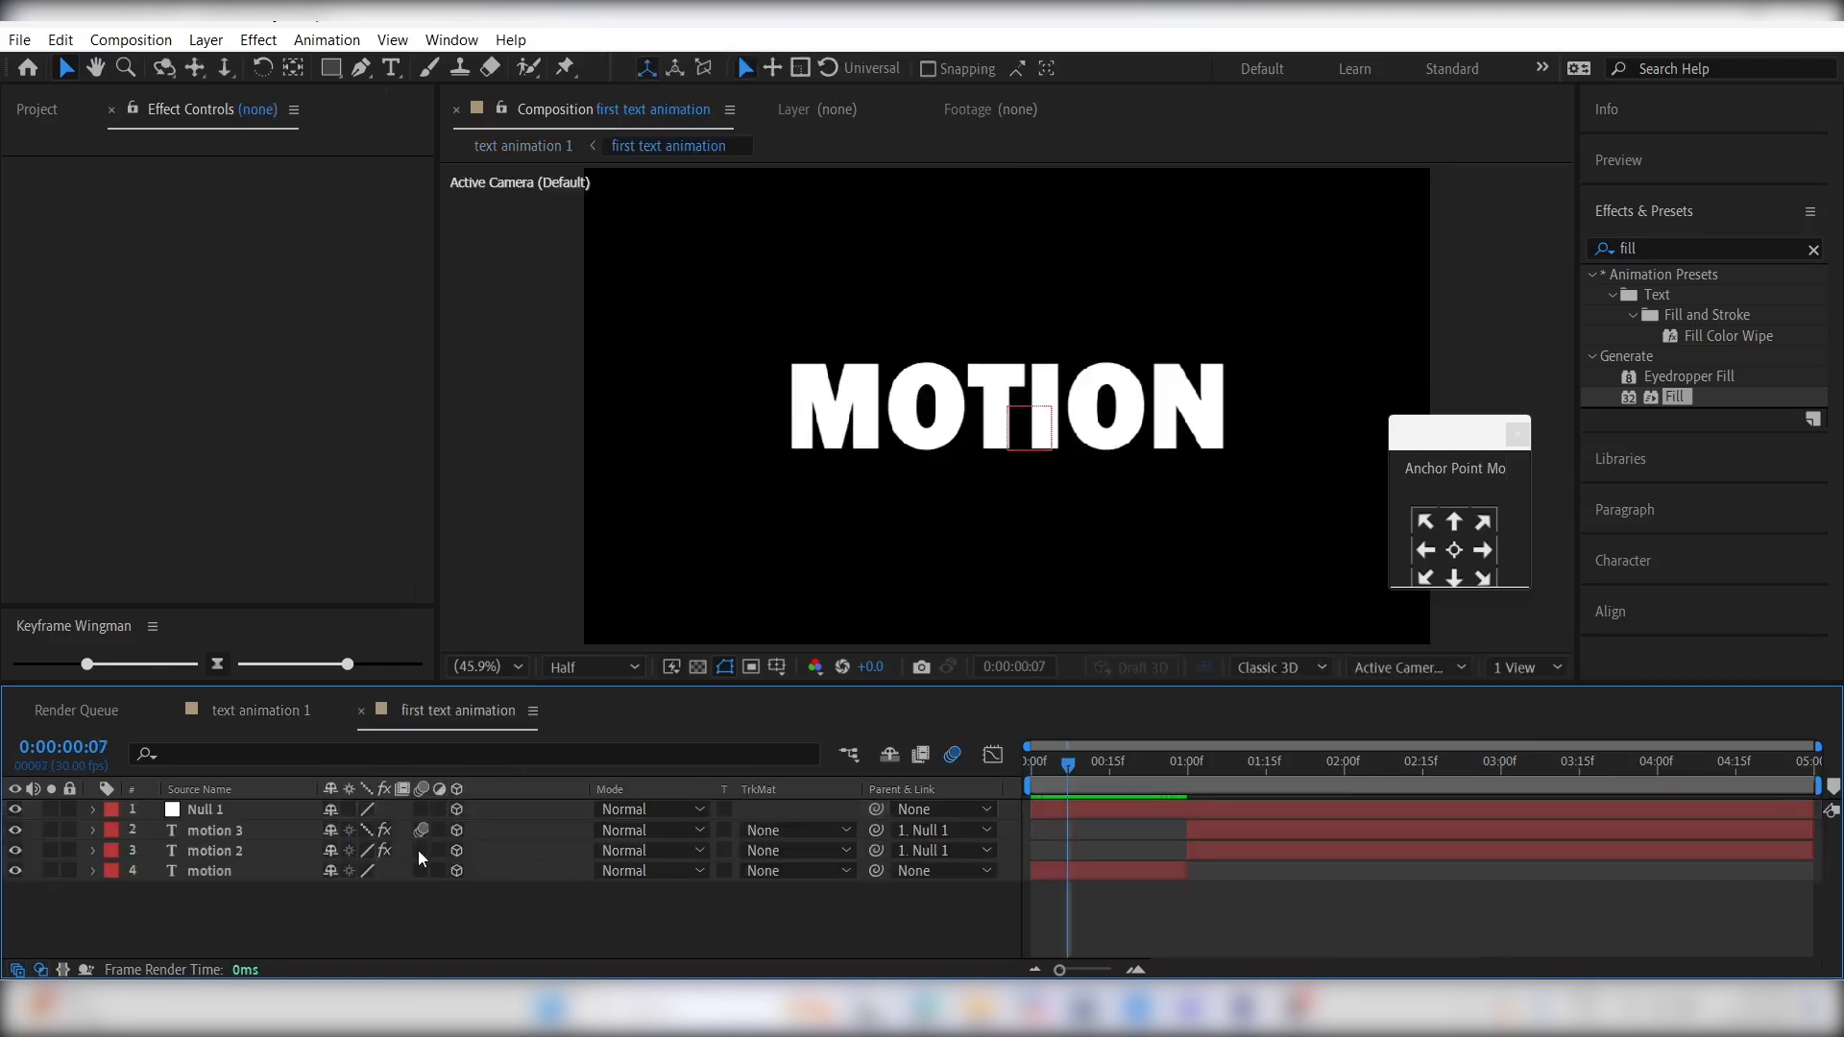
left_click(420, 871)
left_click(272, 711)
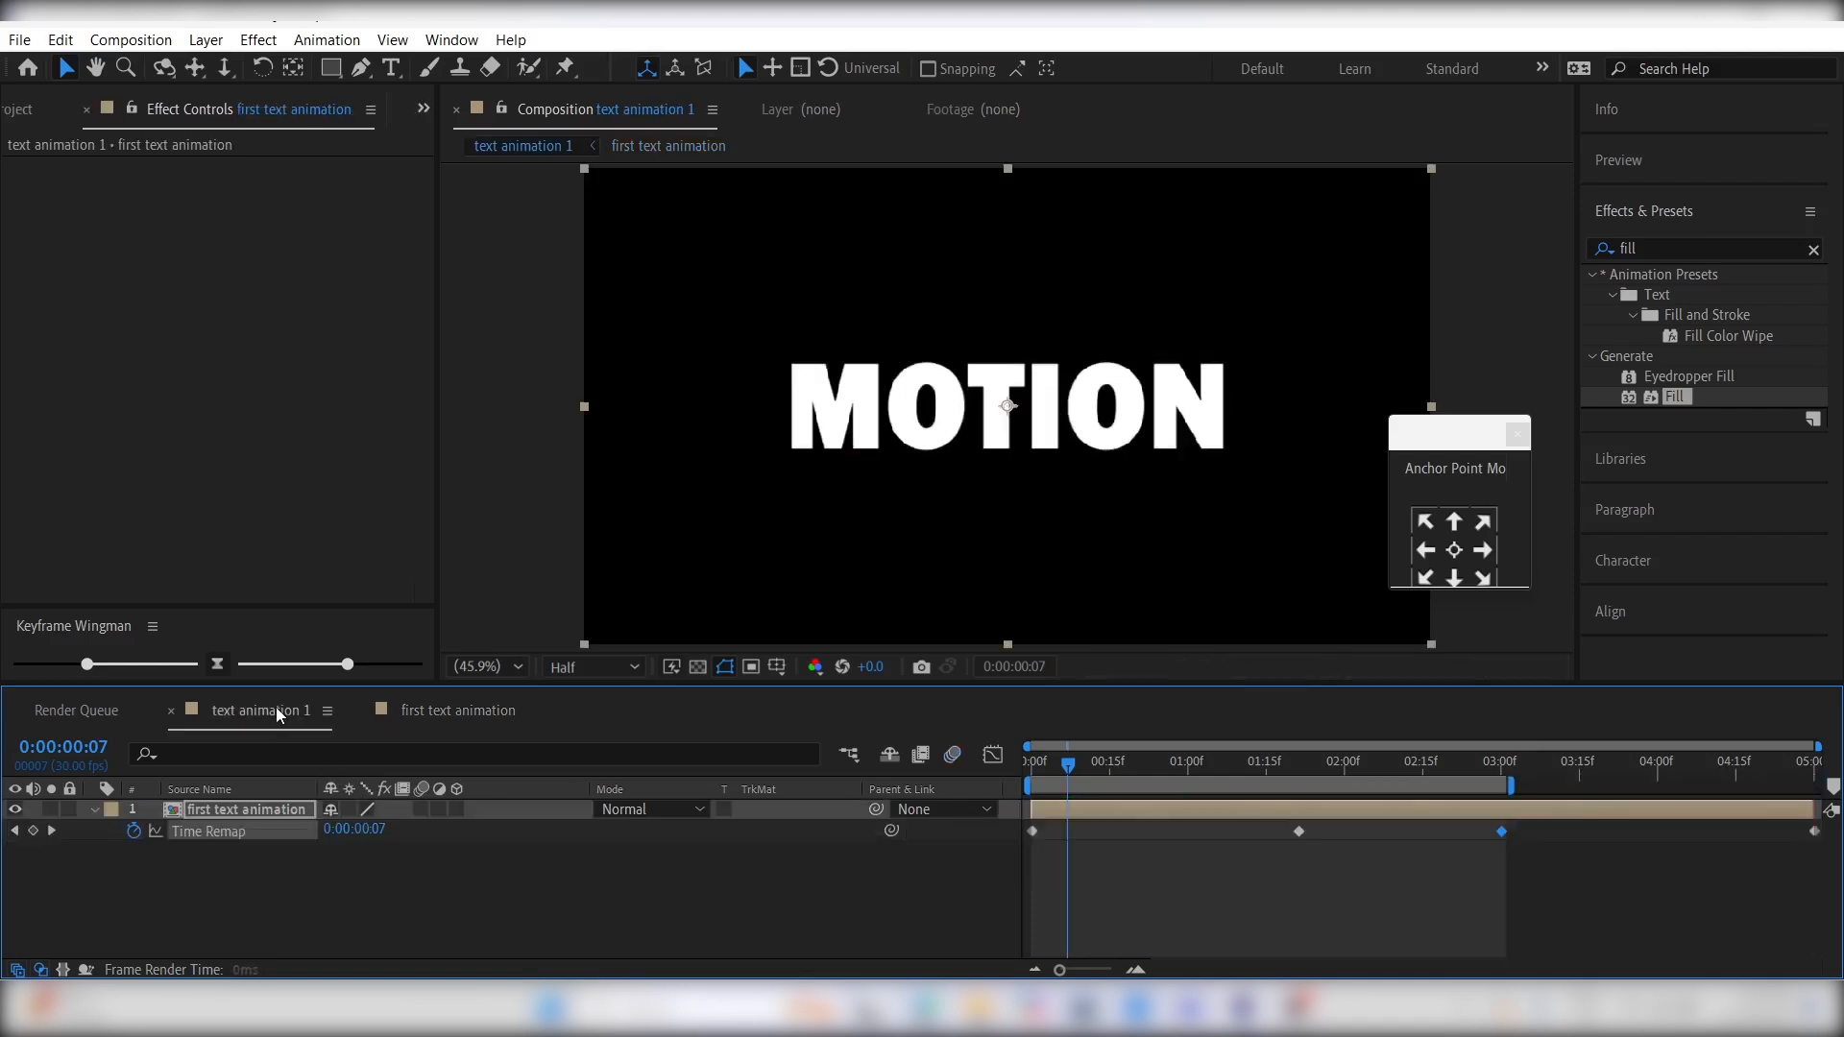
left_click(953, 755)
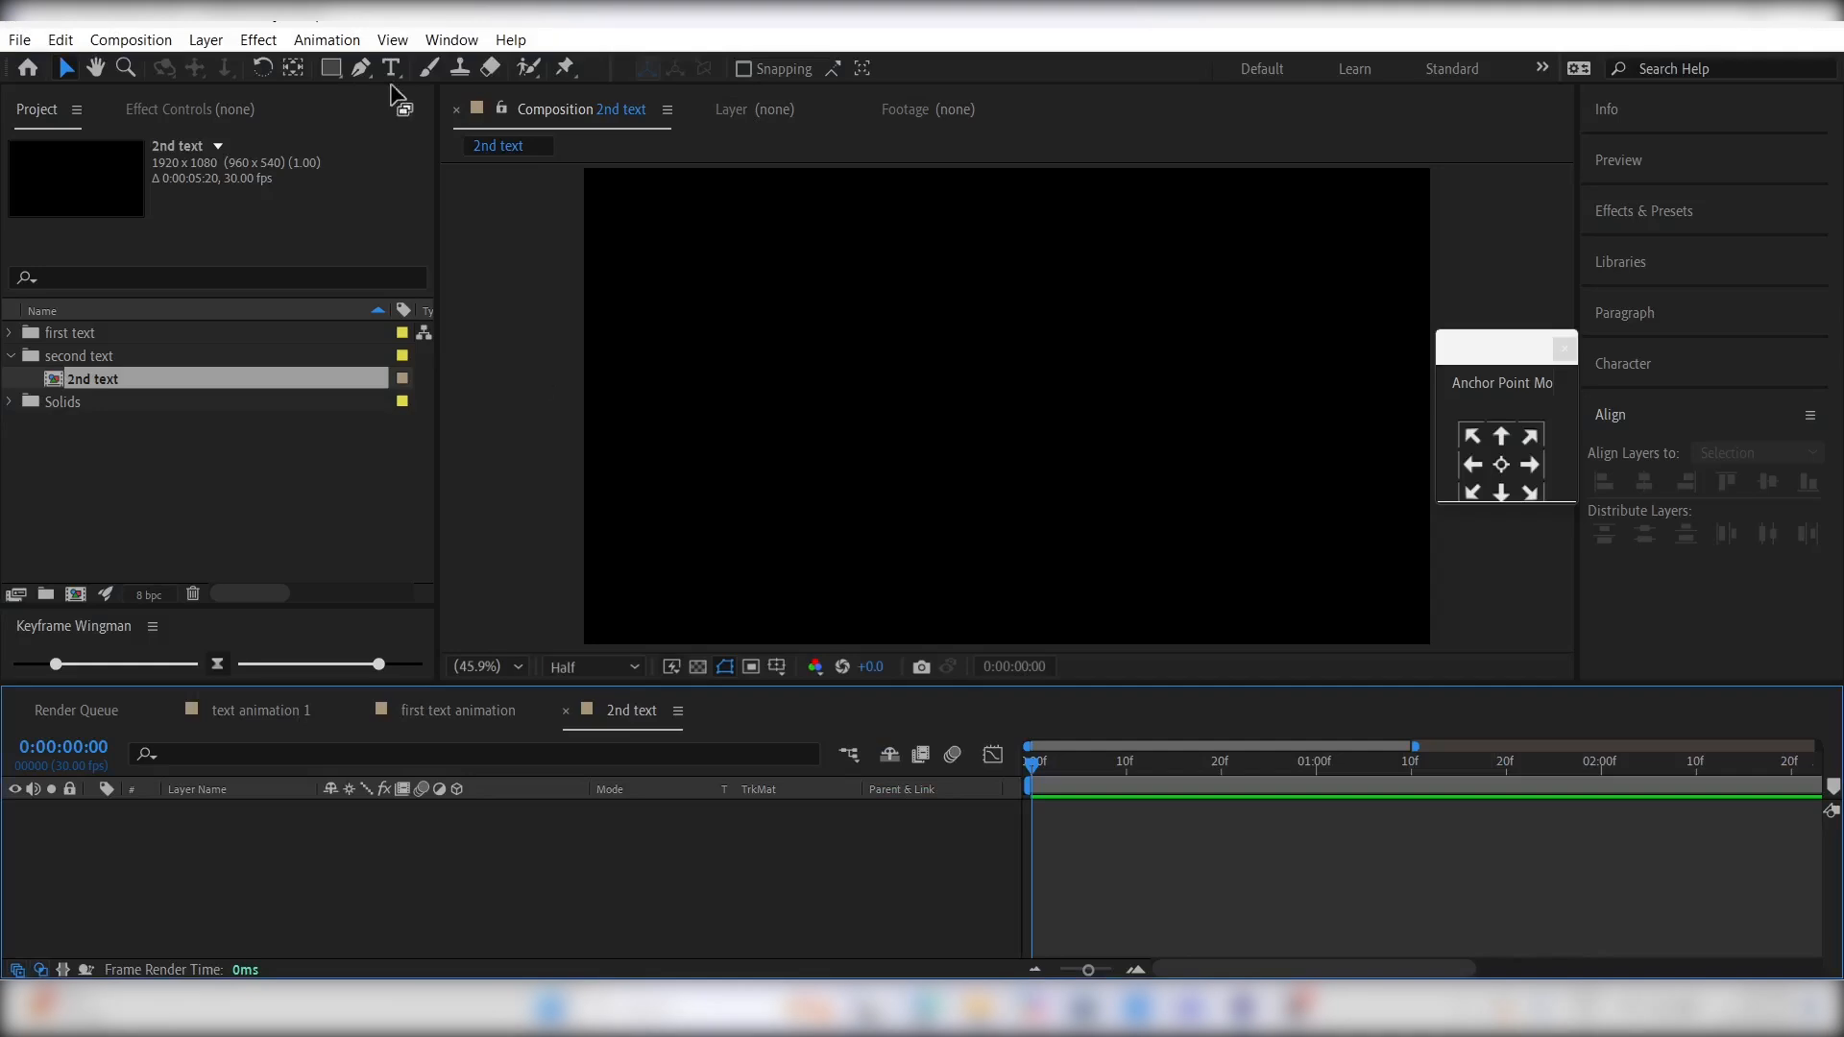
- Create MOTION and DESIGN text layers in the 2nd text composition and move both up to the center using the title/action safe guides
left_click(391, 67)
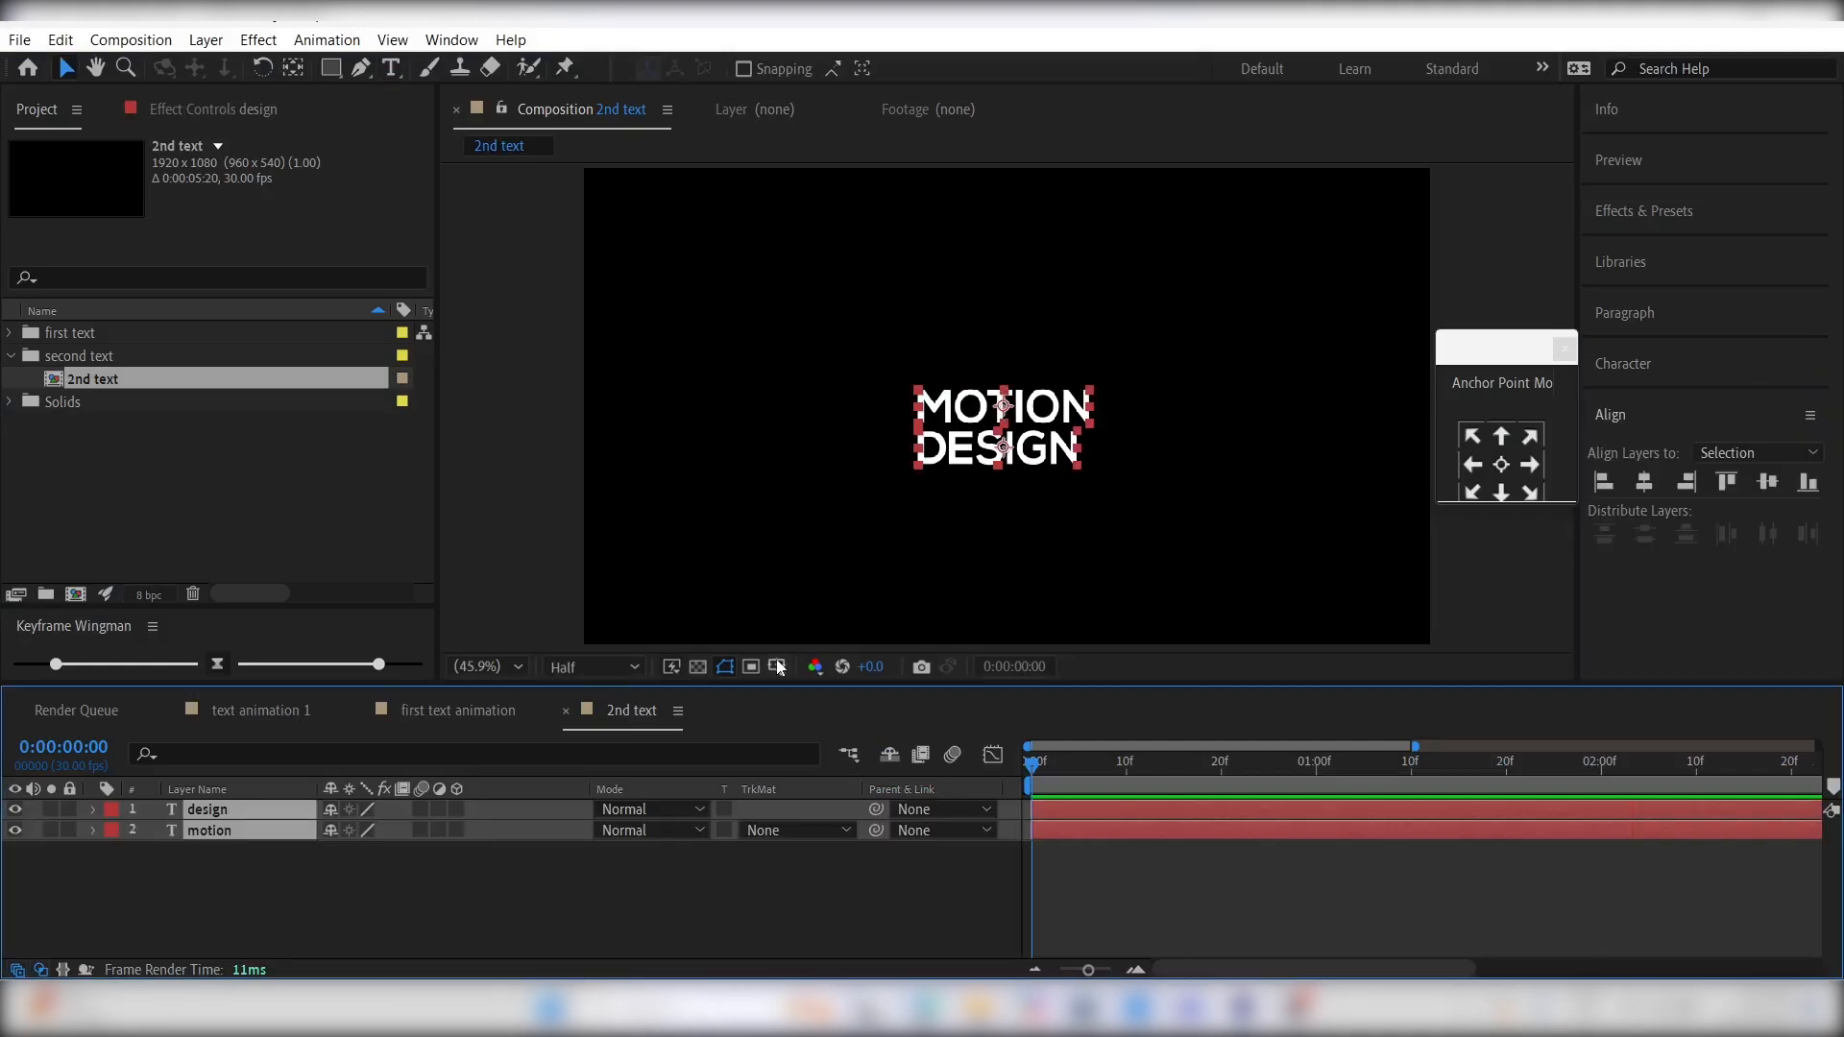
left_click(777, 662)
left_click(842, 691)
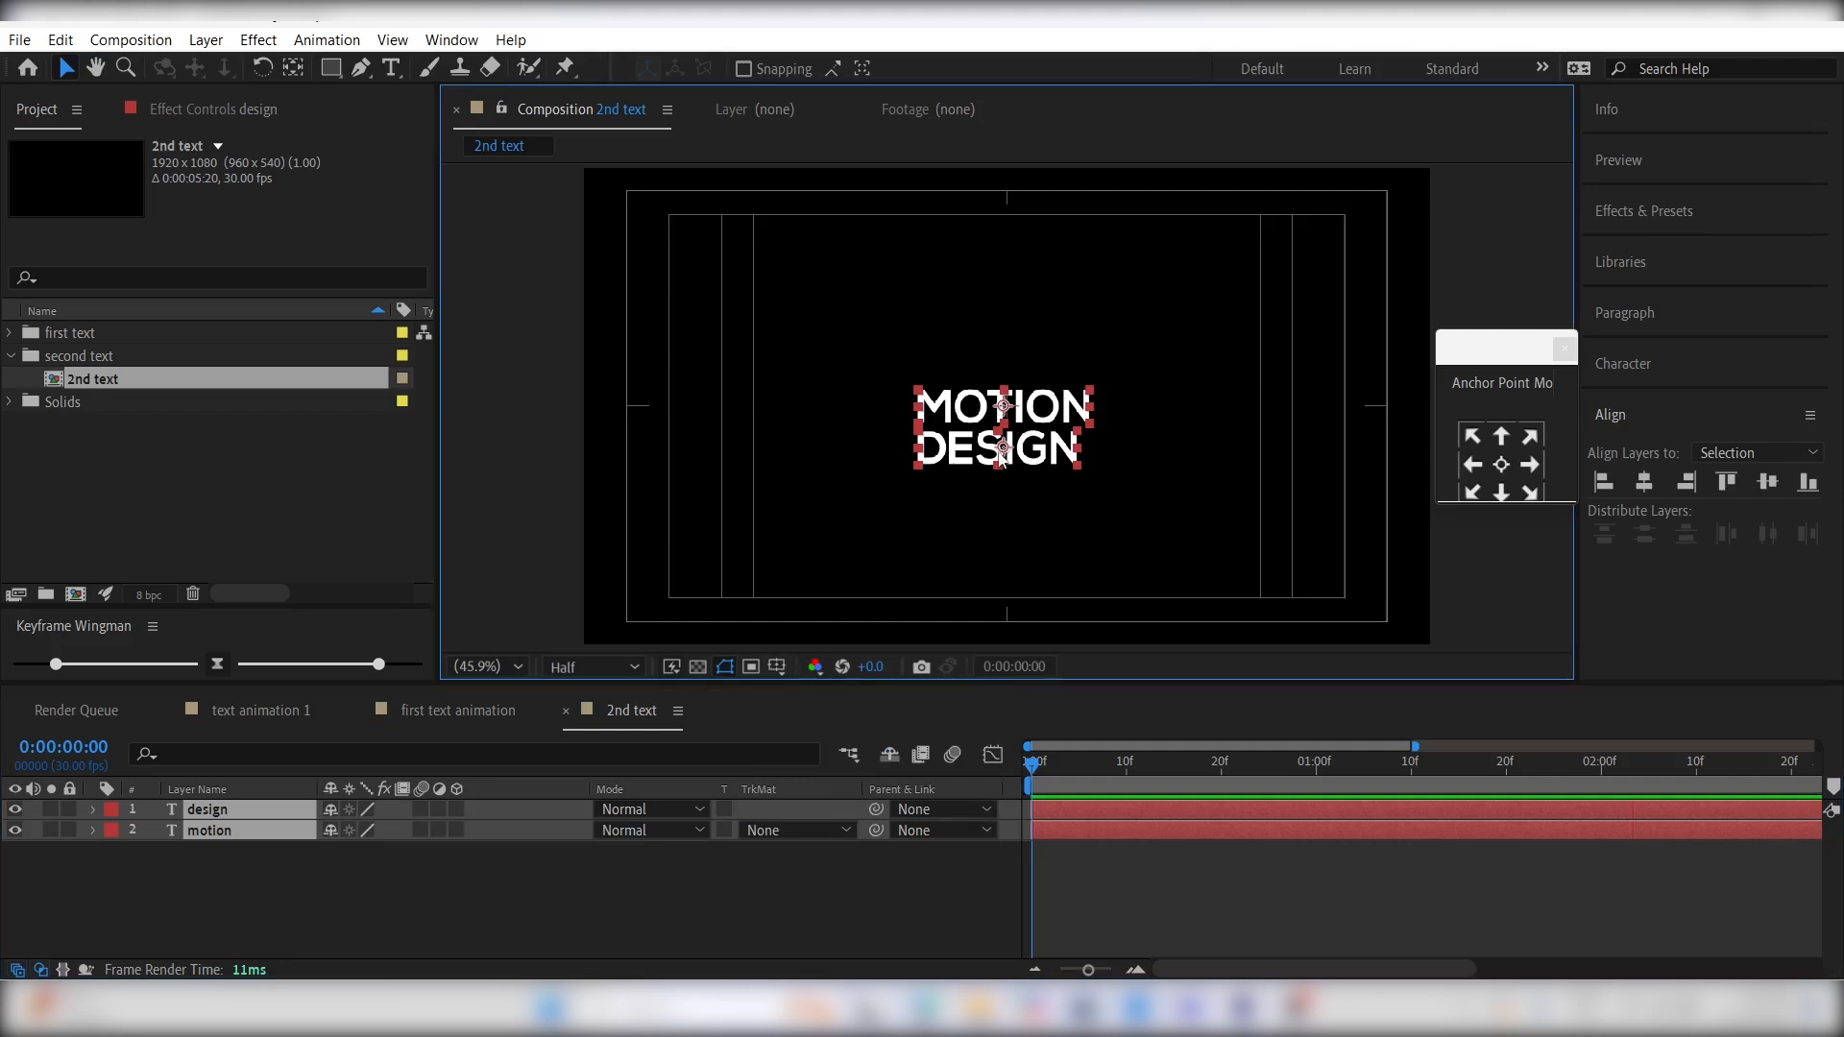
left_click_drag(1005, 445, 1006, 422)
left_click(1129, 906)
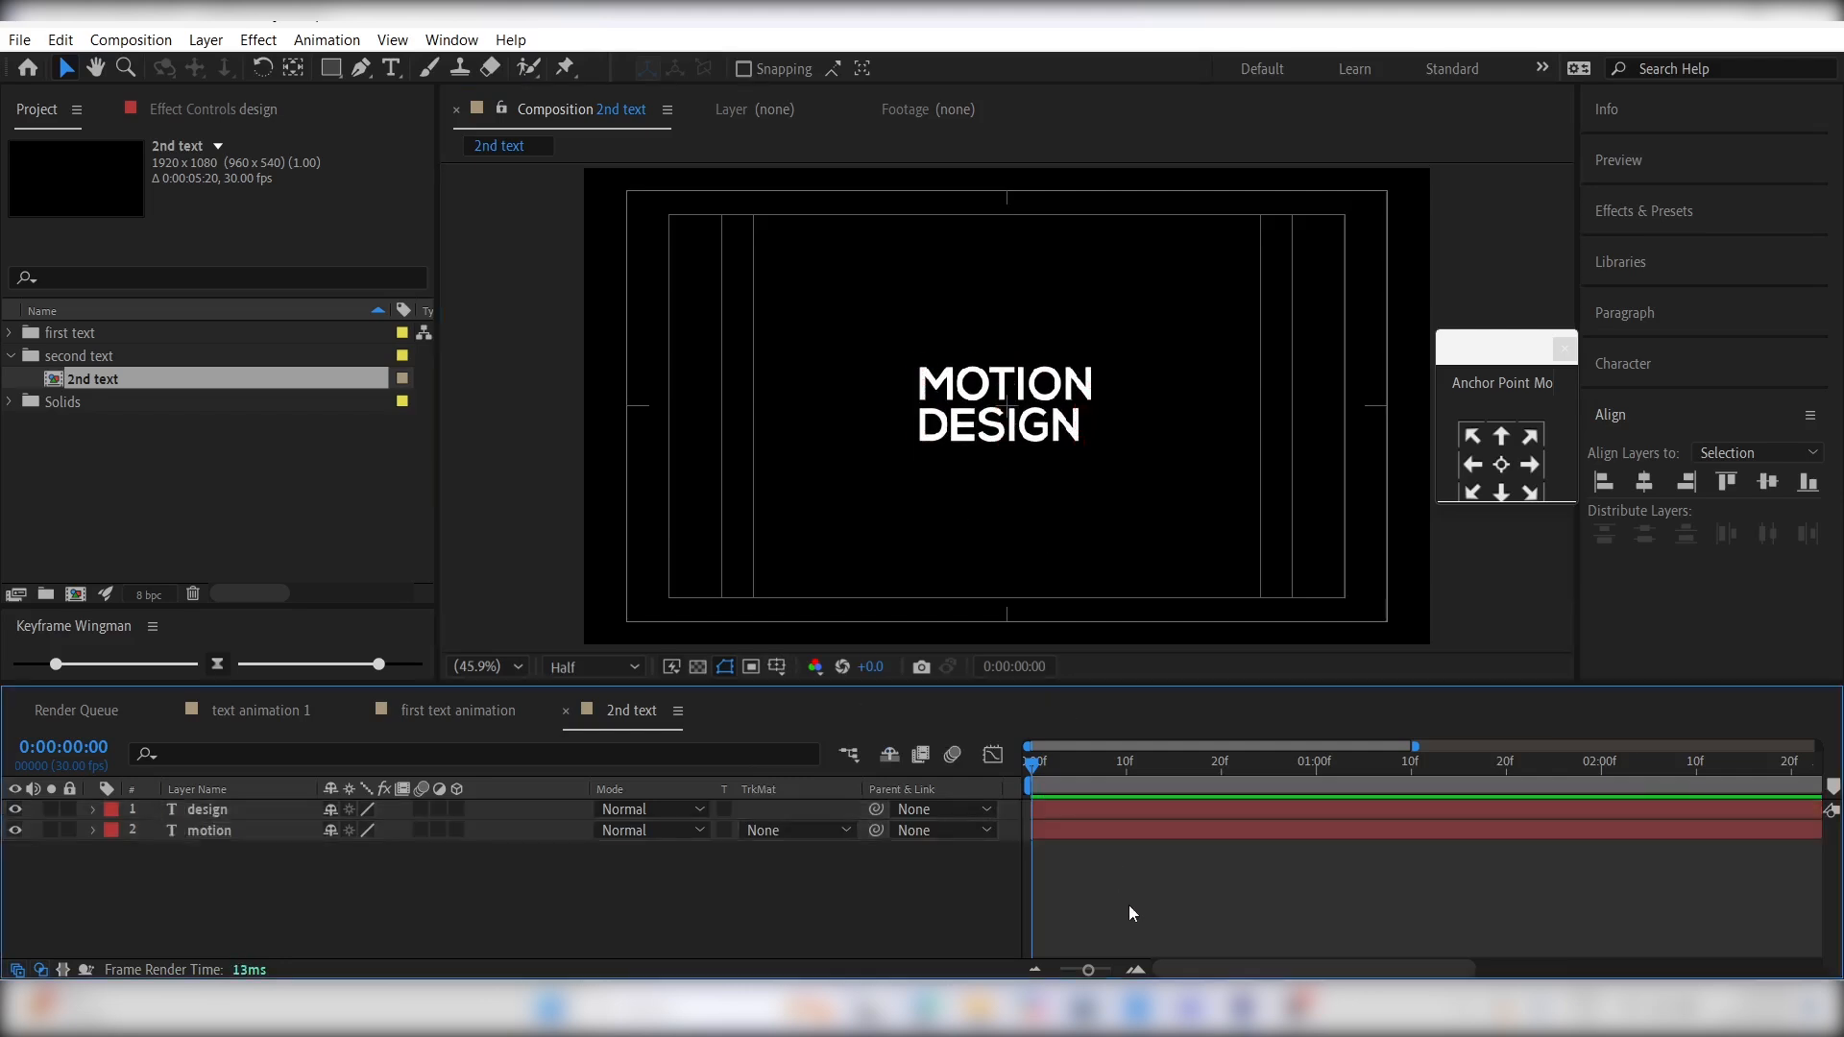
- Set the Pen tool to no fill and a solid white 6 px stroke
left_click(361, 67)
left_click(718, 69)
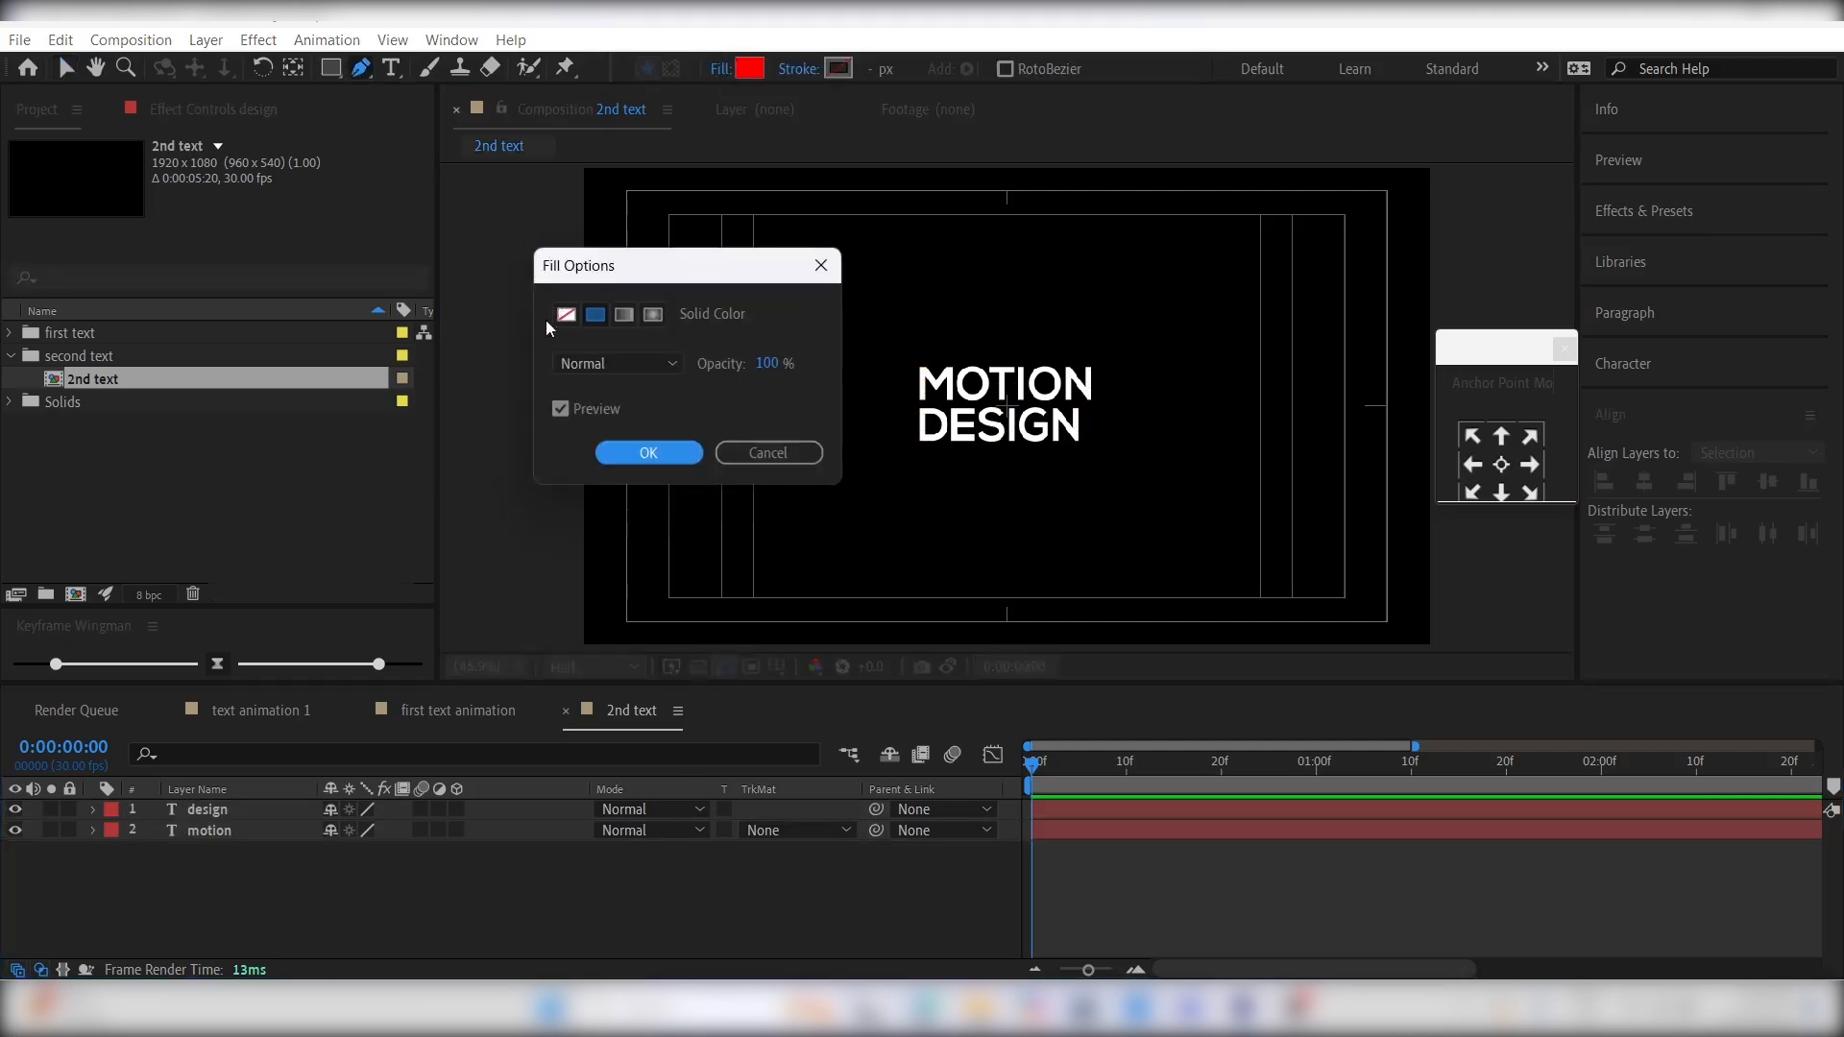
left_click(565, 315)
left_click(645, 454)
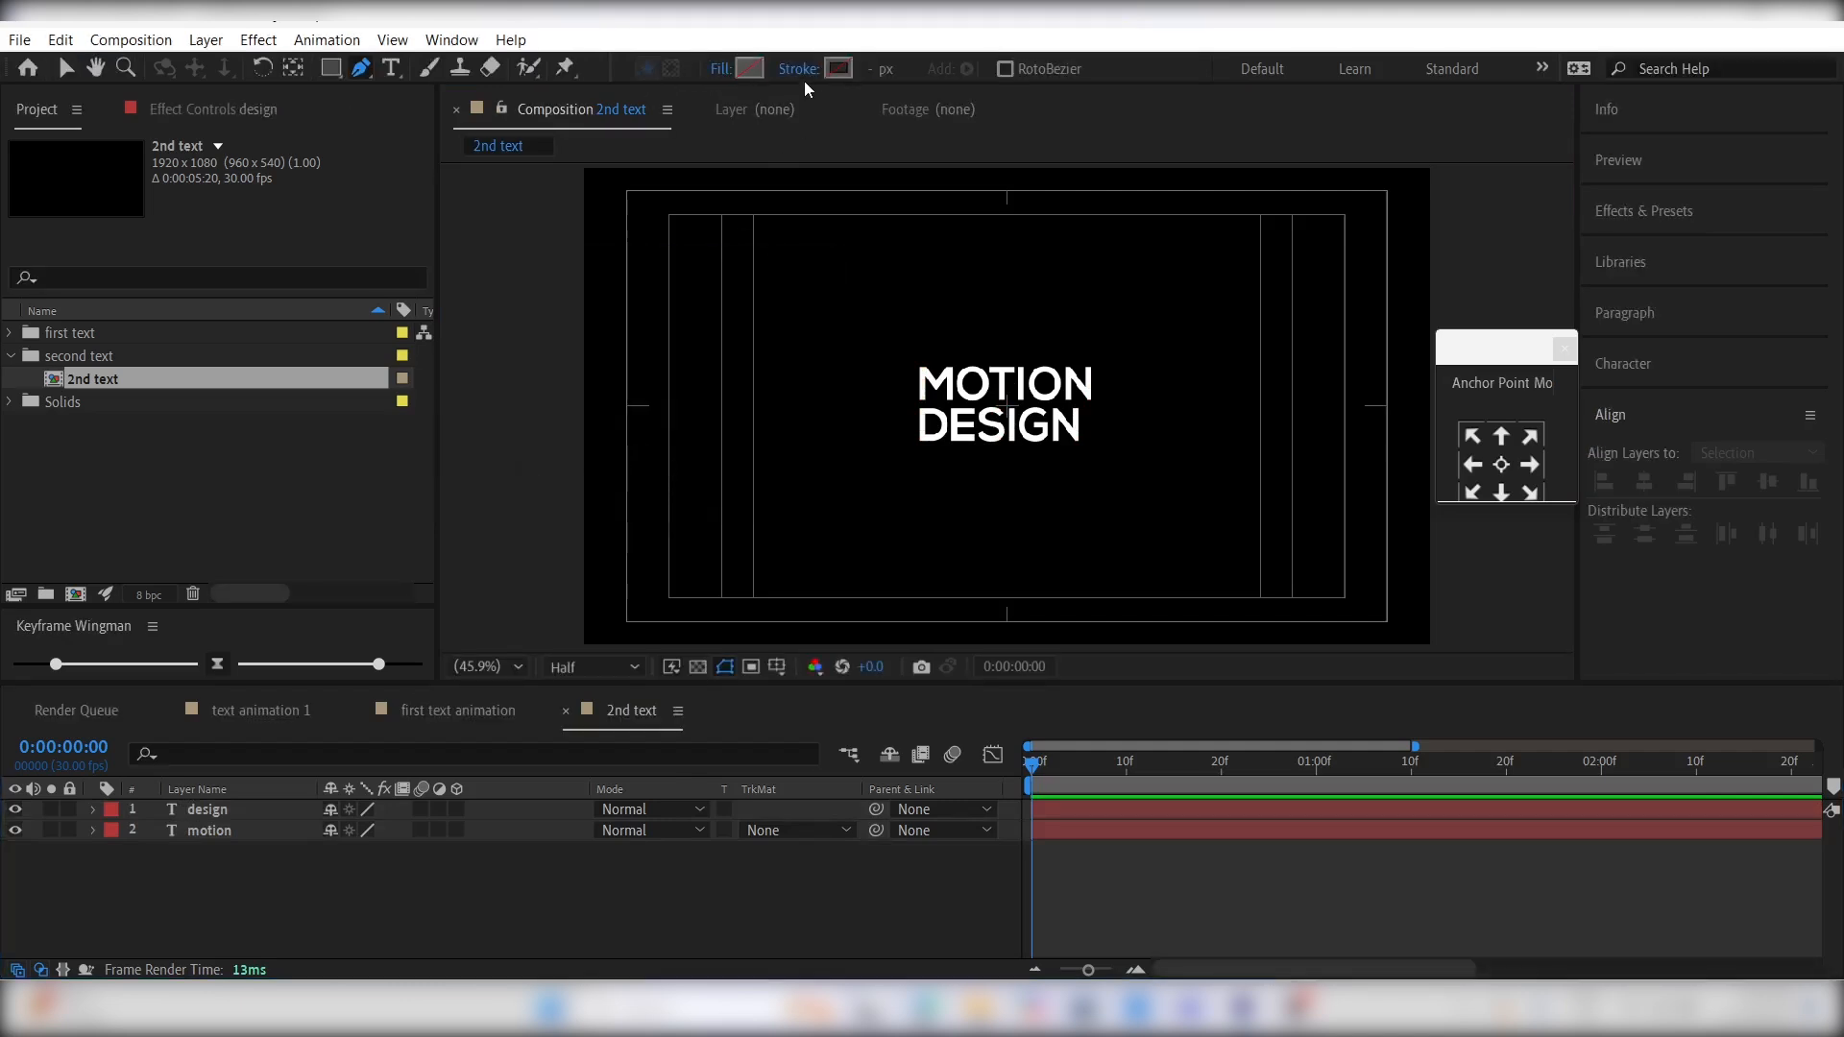
left_click(799, 69)
left_click(596, 315)
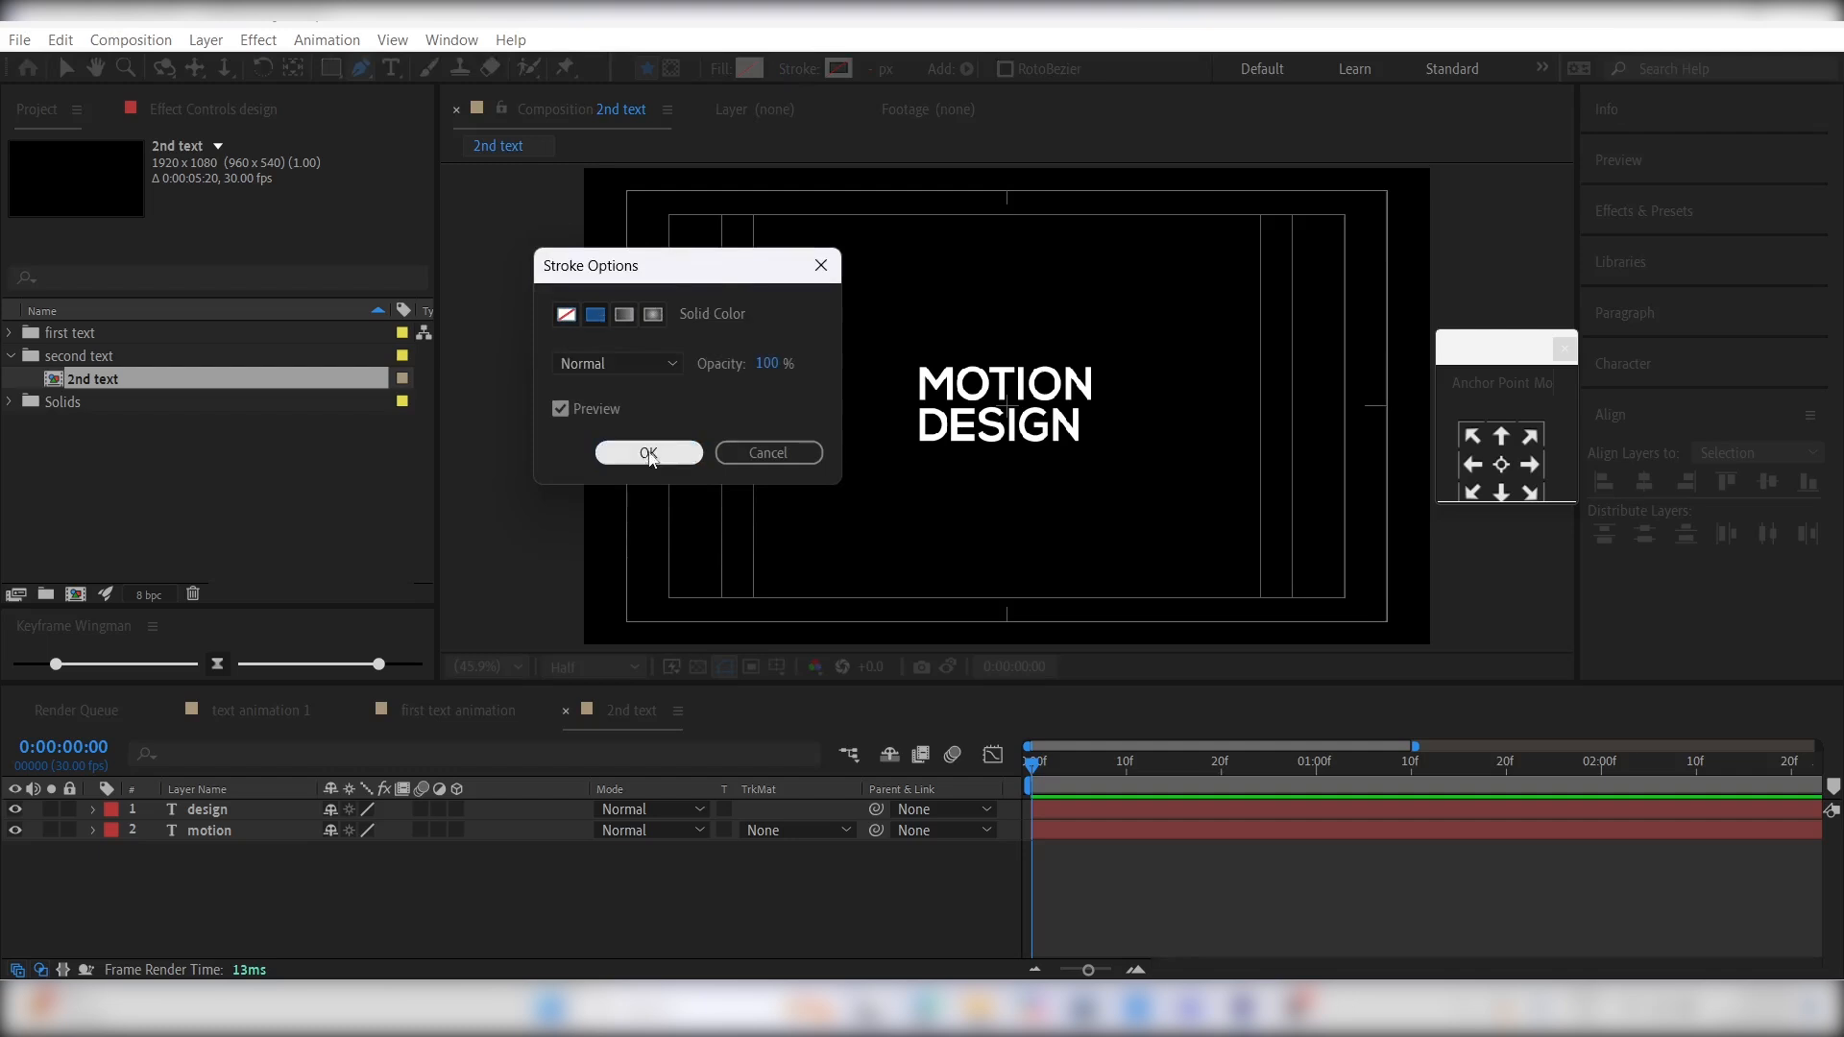
left_click(649, 453)
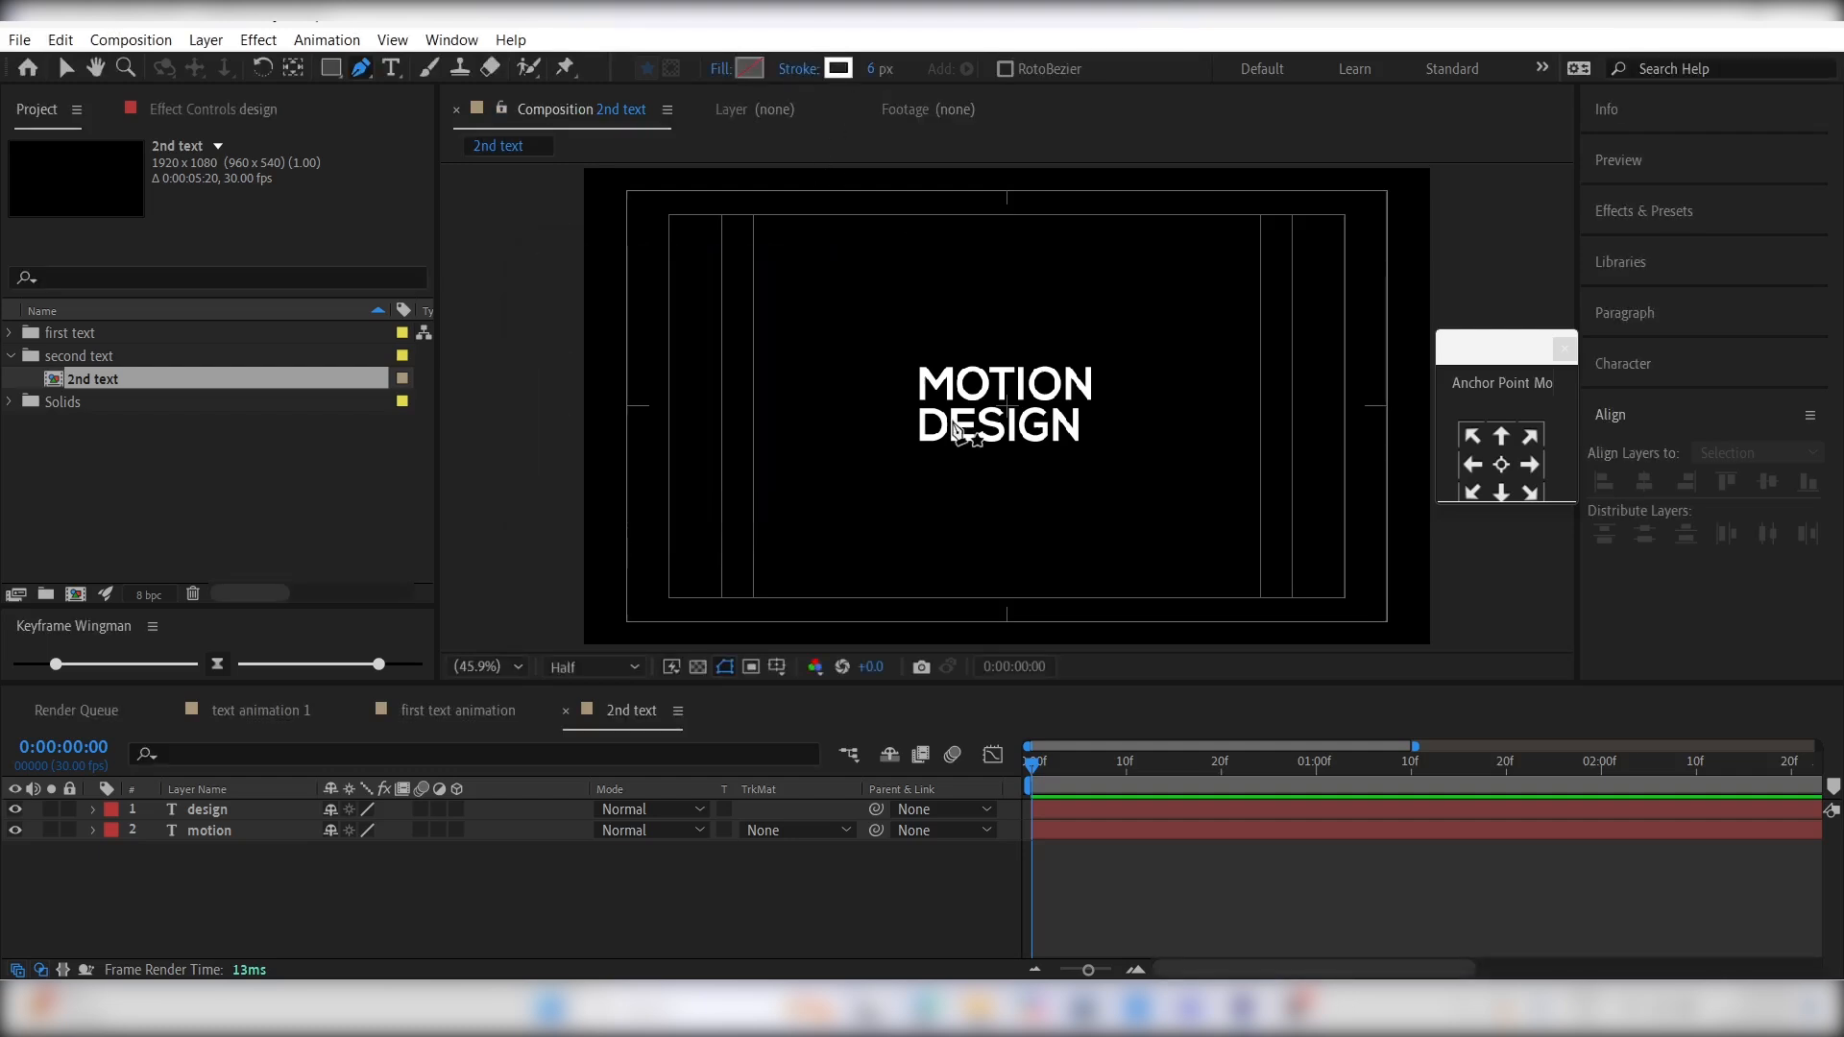
- Draw a straight horizontal line between MOTION and DESIGN, extending past both words, and nudge it up slightly
key("slash")
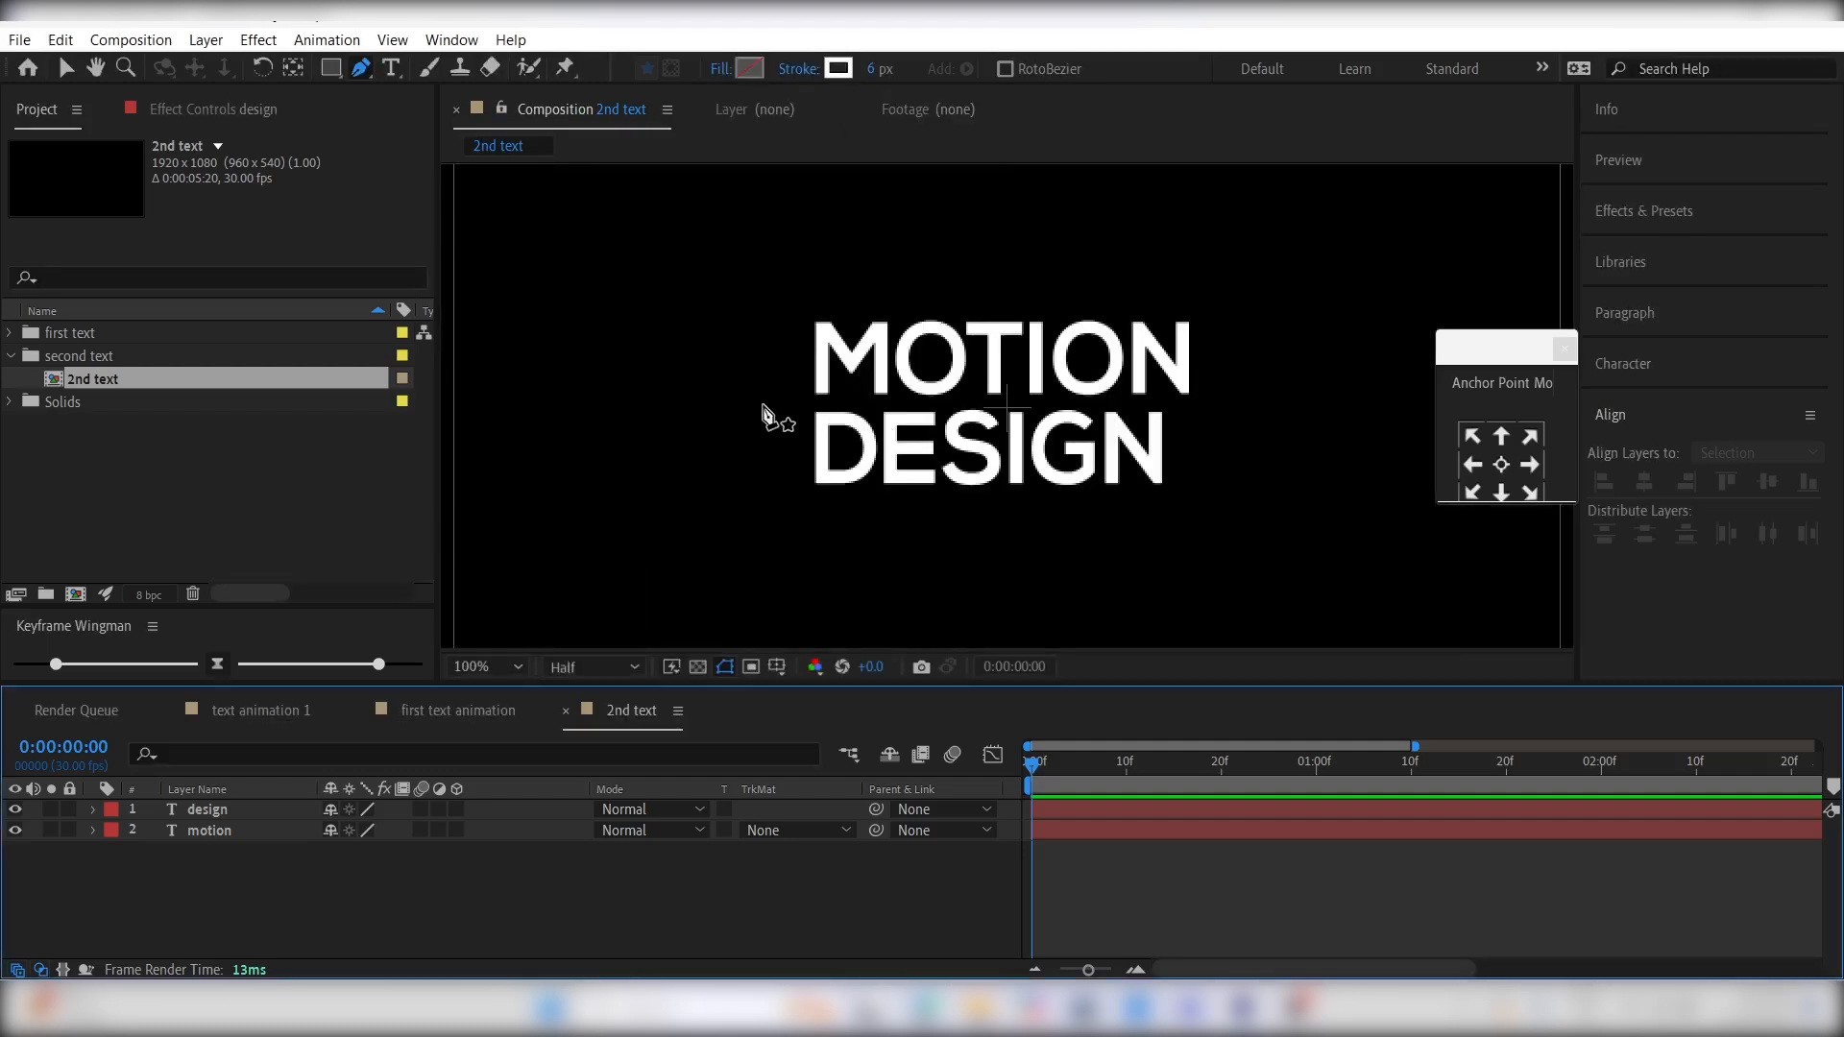
left_click(713, 408)
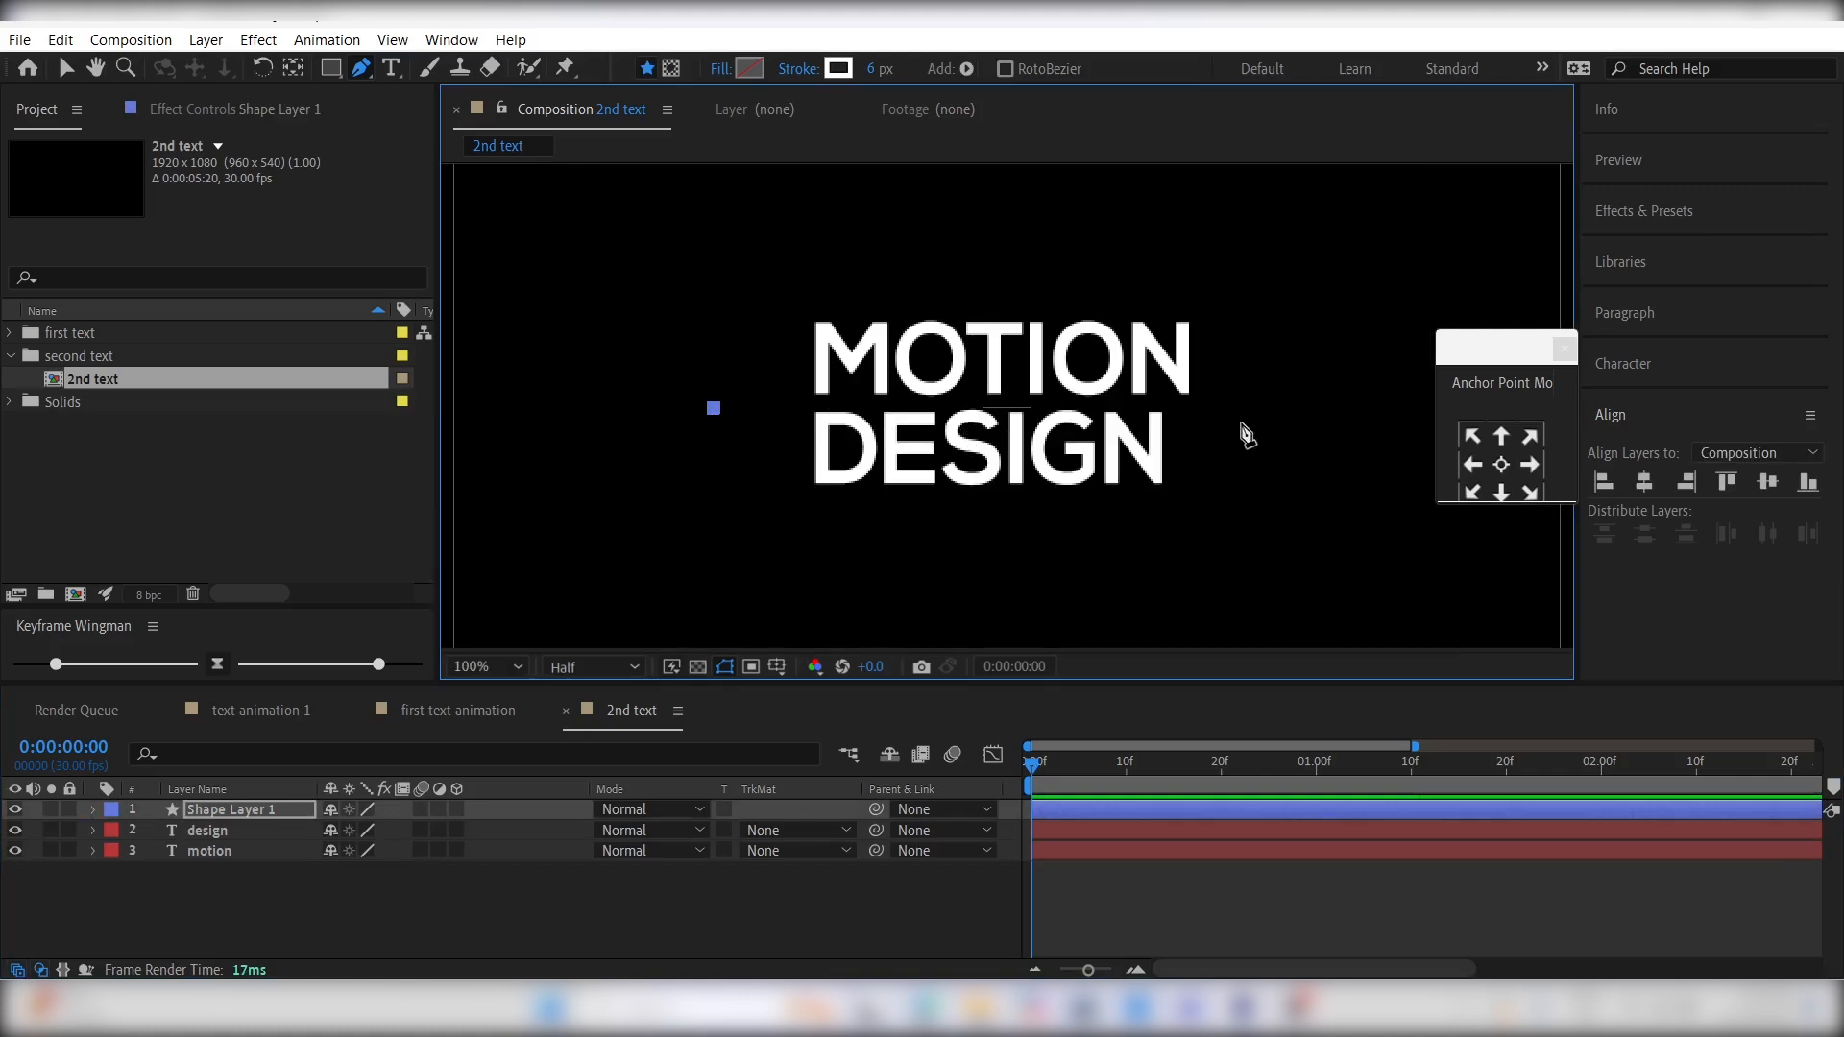
left_click(1279, 408)
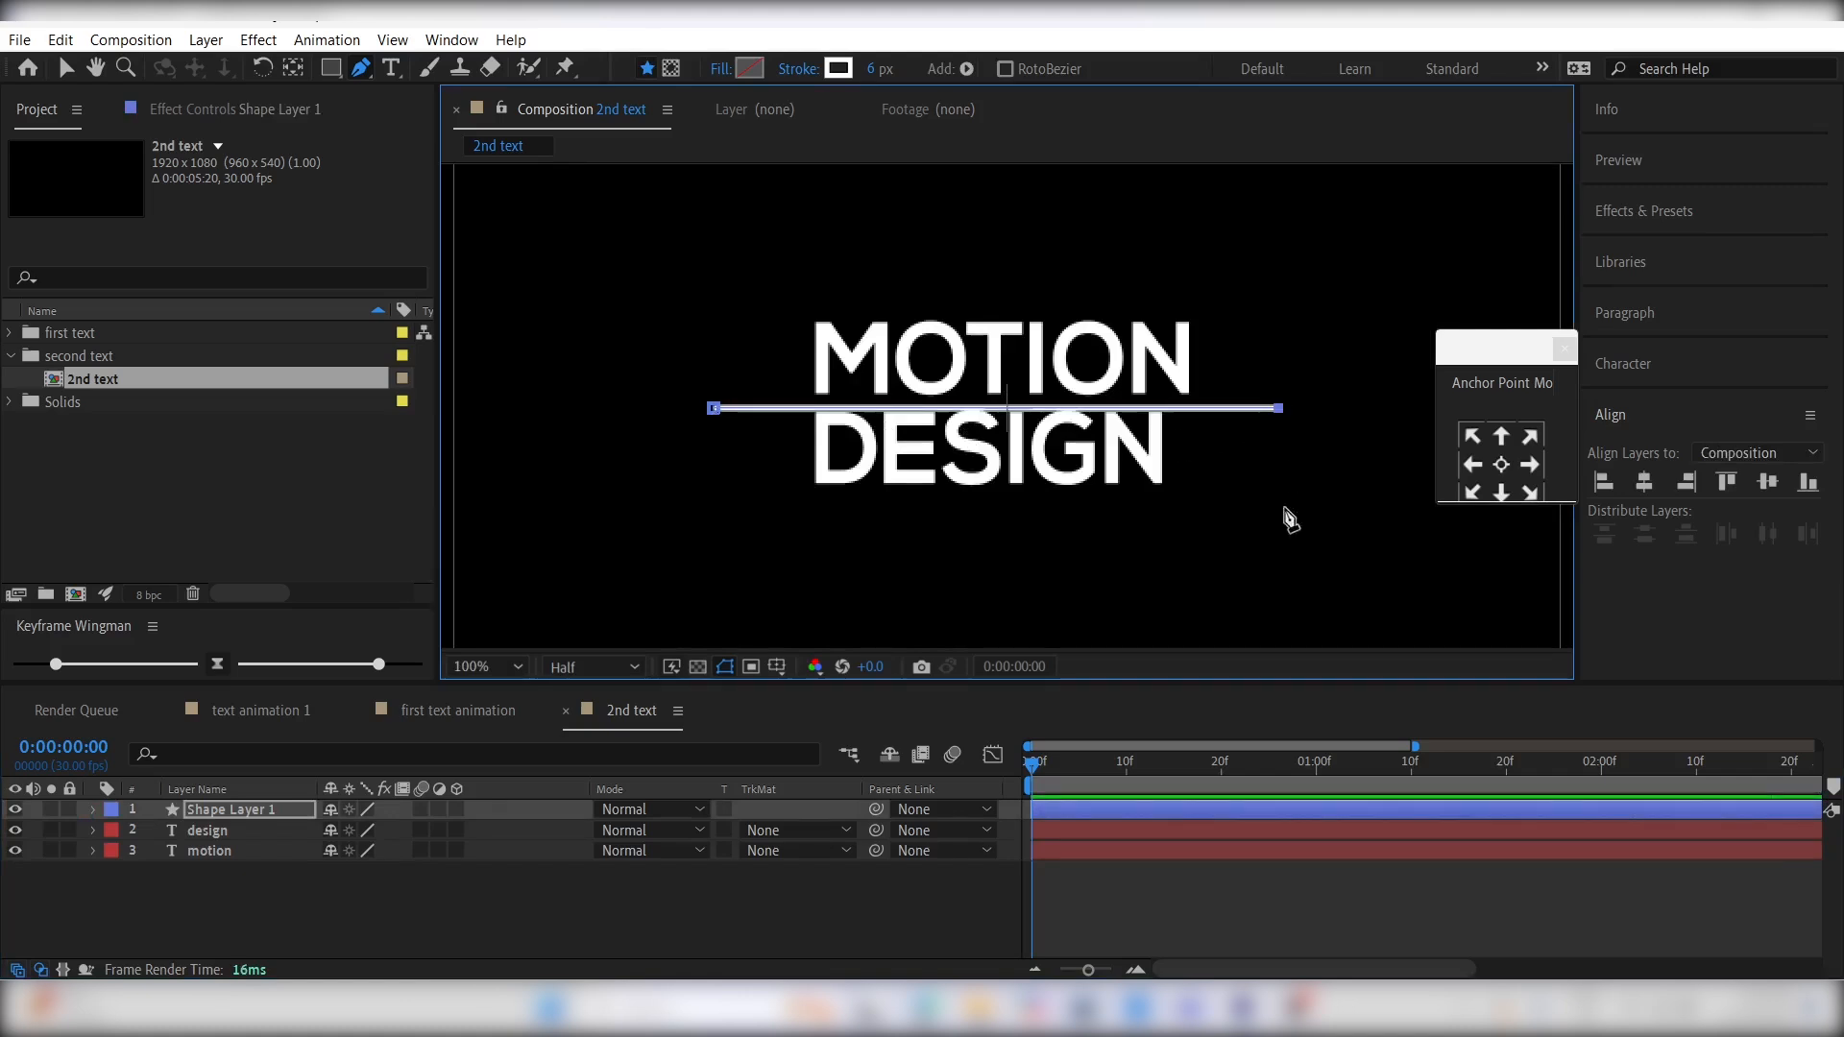
left_click(1134, 807)
key("Up")
key("Up")
key("Up")
key("Up")
key("Up")
key("Up")
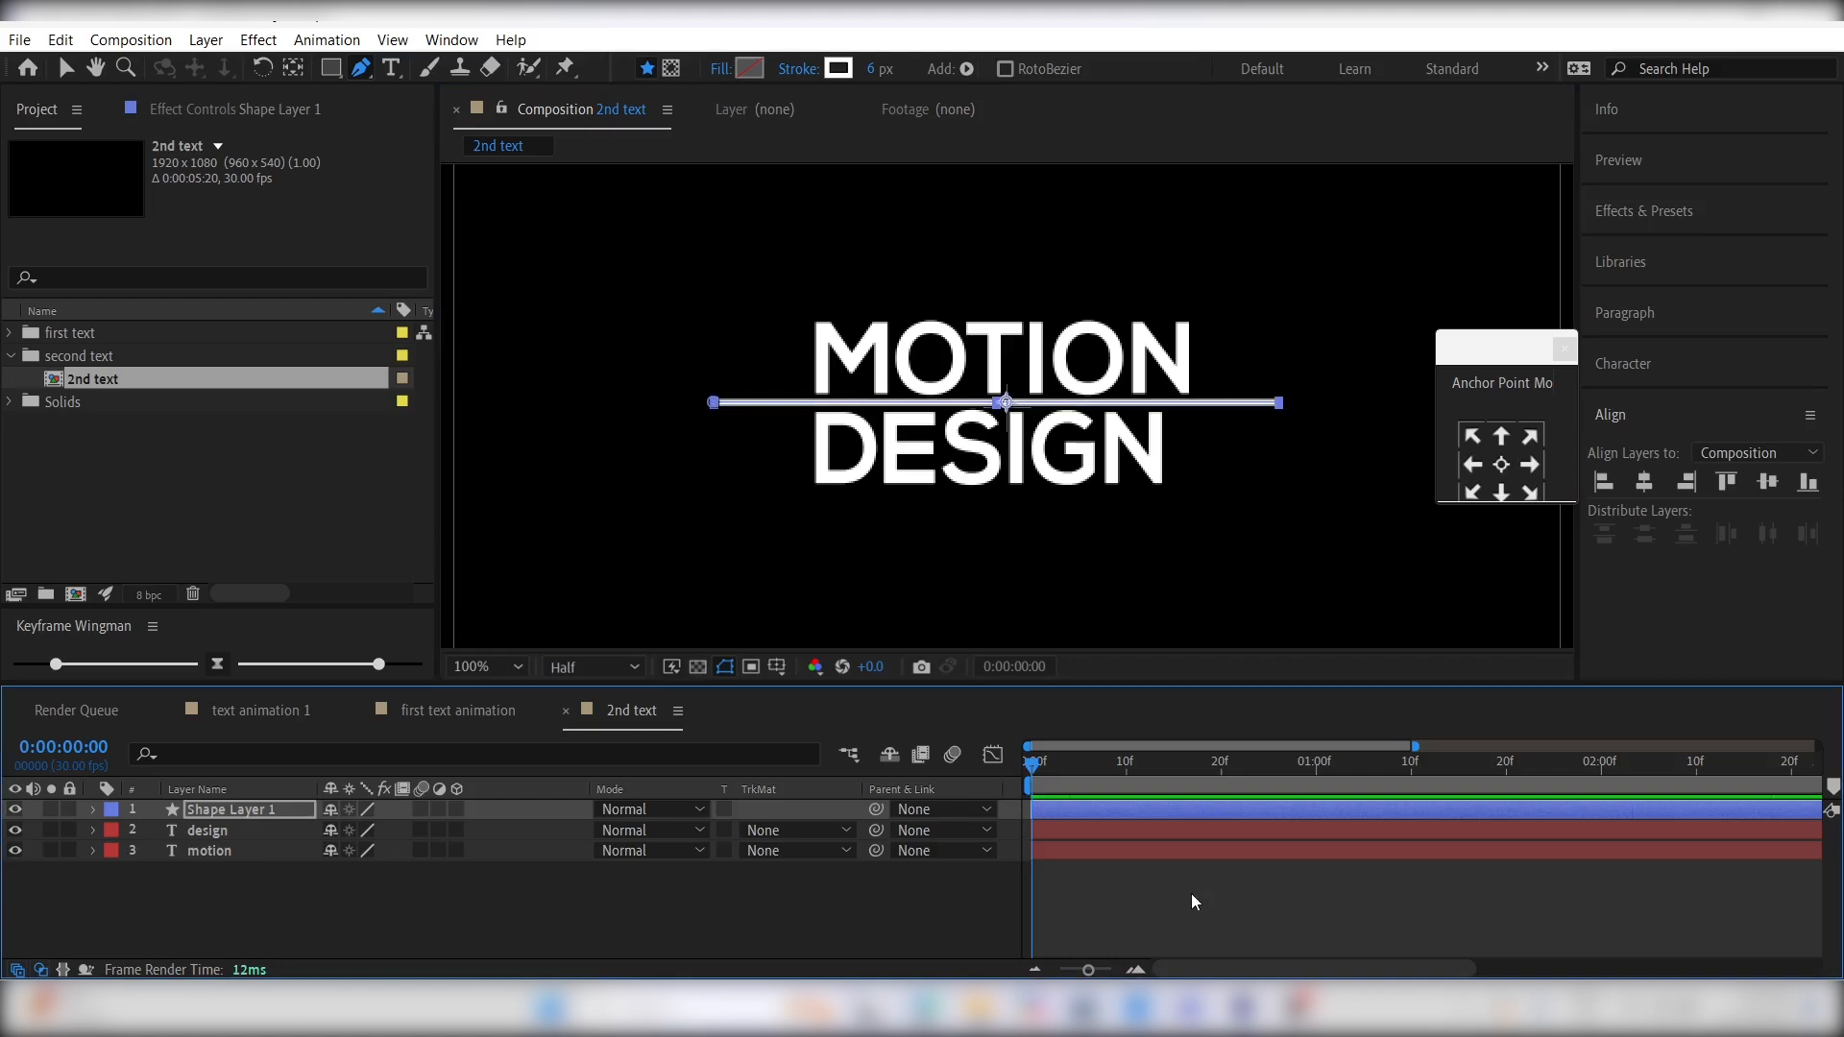
- Nudge the MOTION text slightly up and the DESIGN text slightly down to clear the line between them
left_click(1121, 852)
key("Up")
key("Up")
key("Up")
key("Up")
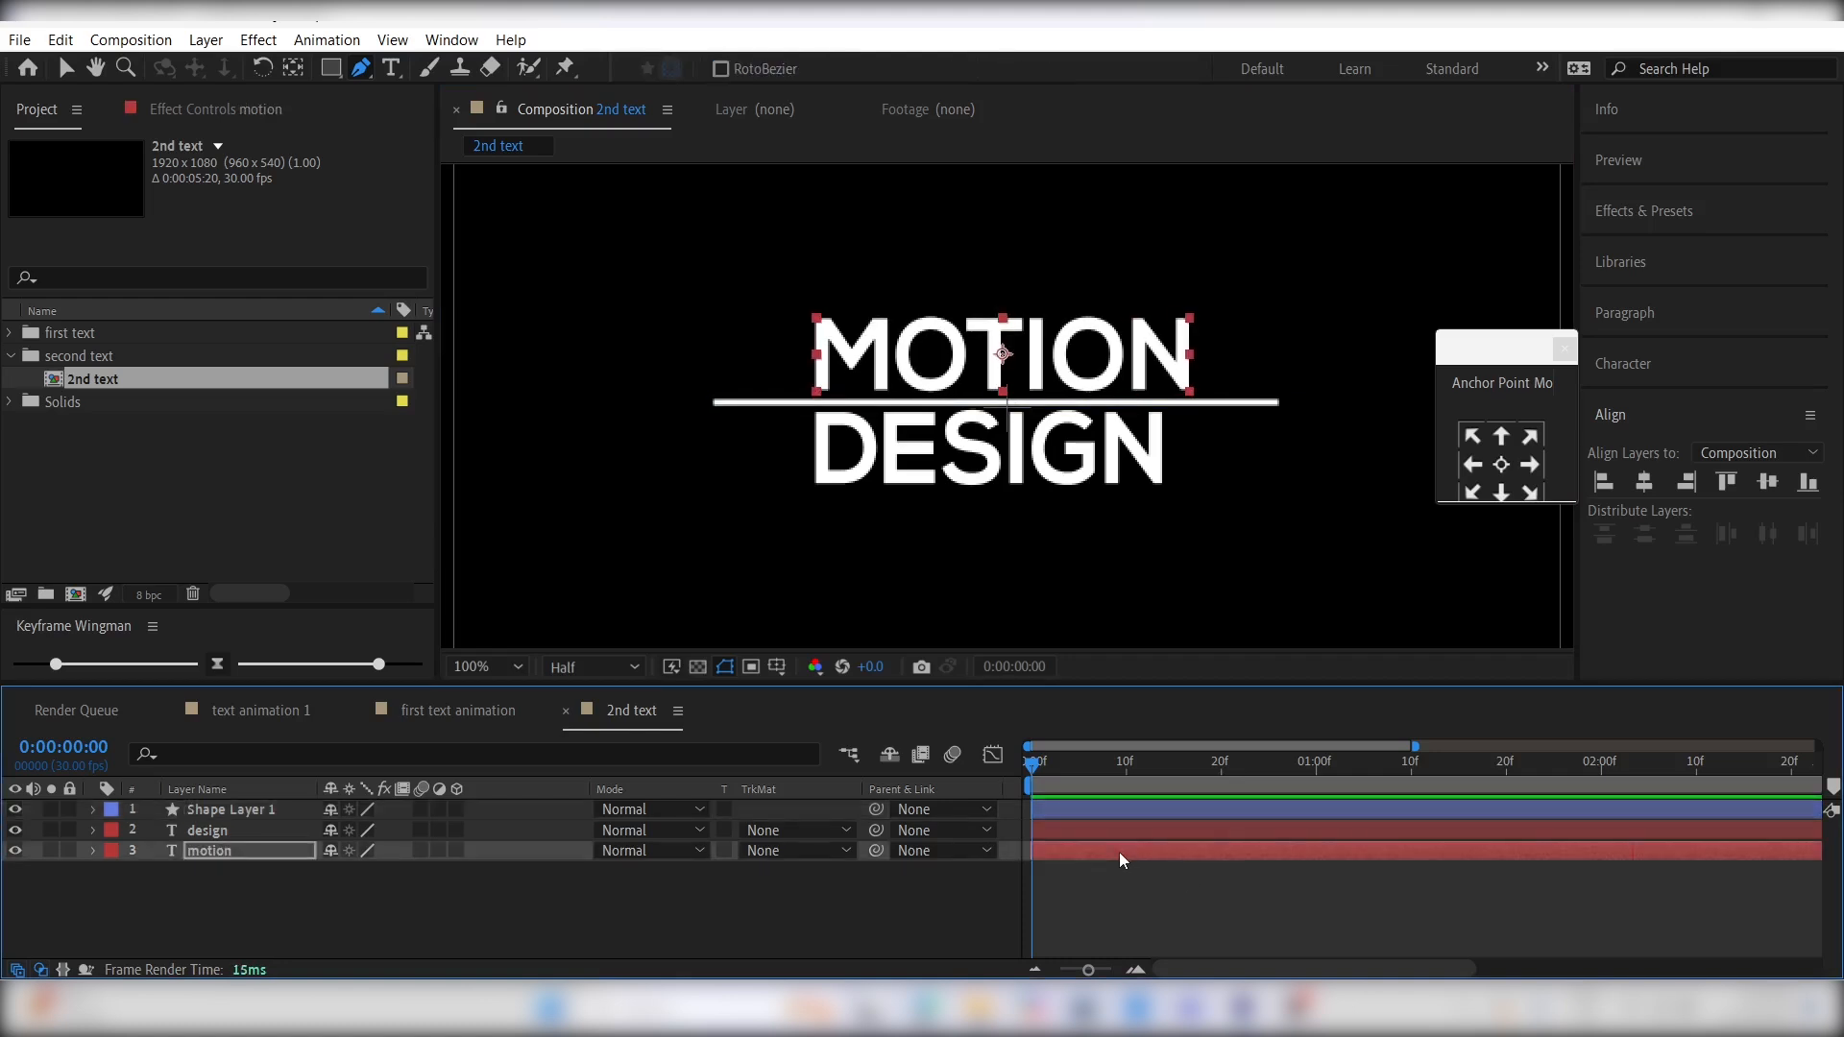
left_click(1160, 834)
key("Down")
key("Down")
key("Down")
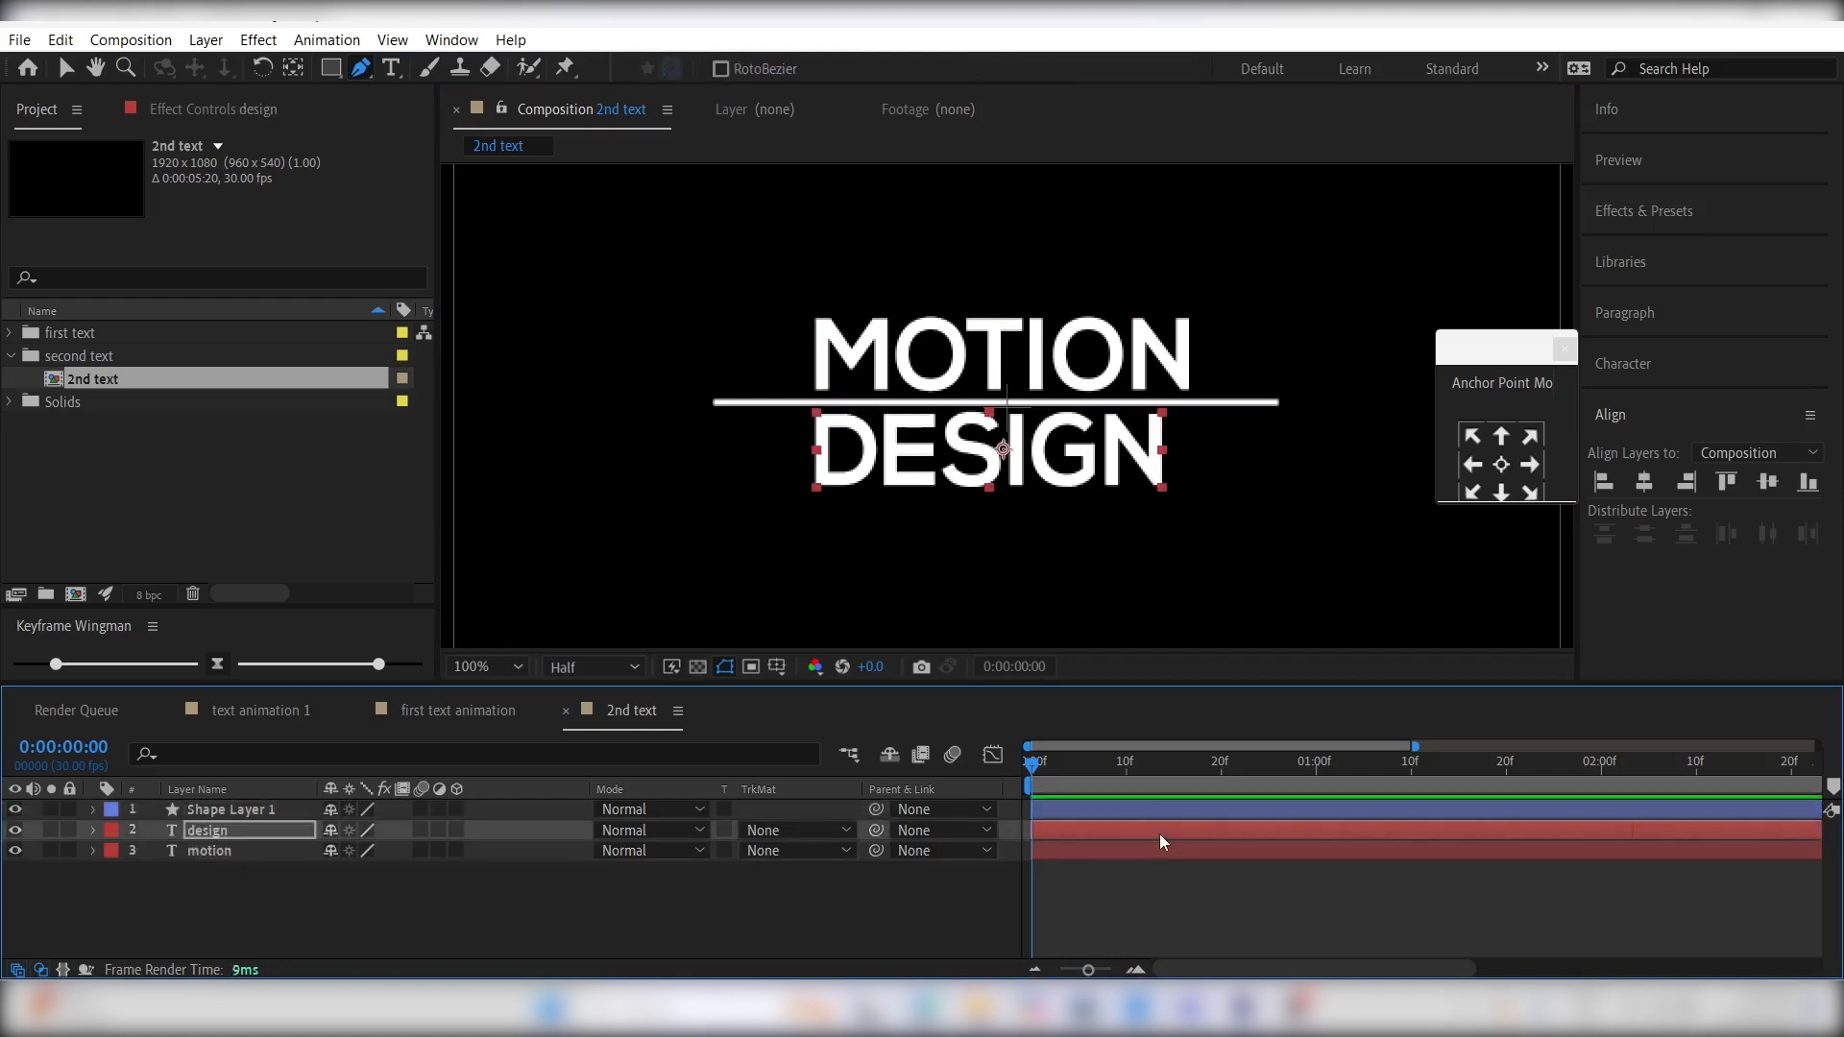
left_click(1142, 876)
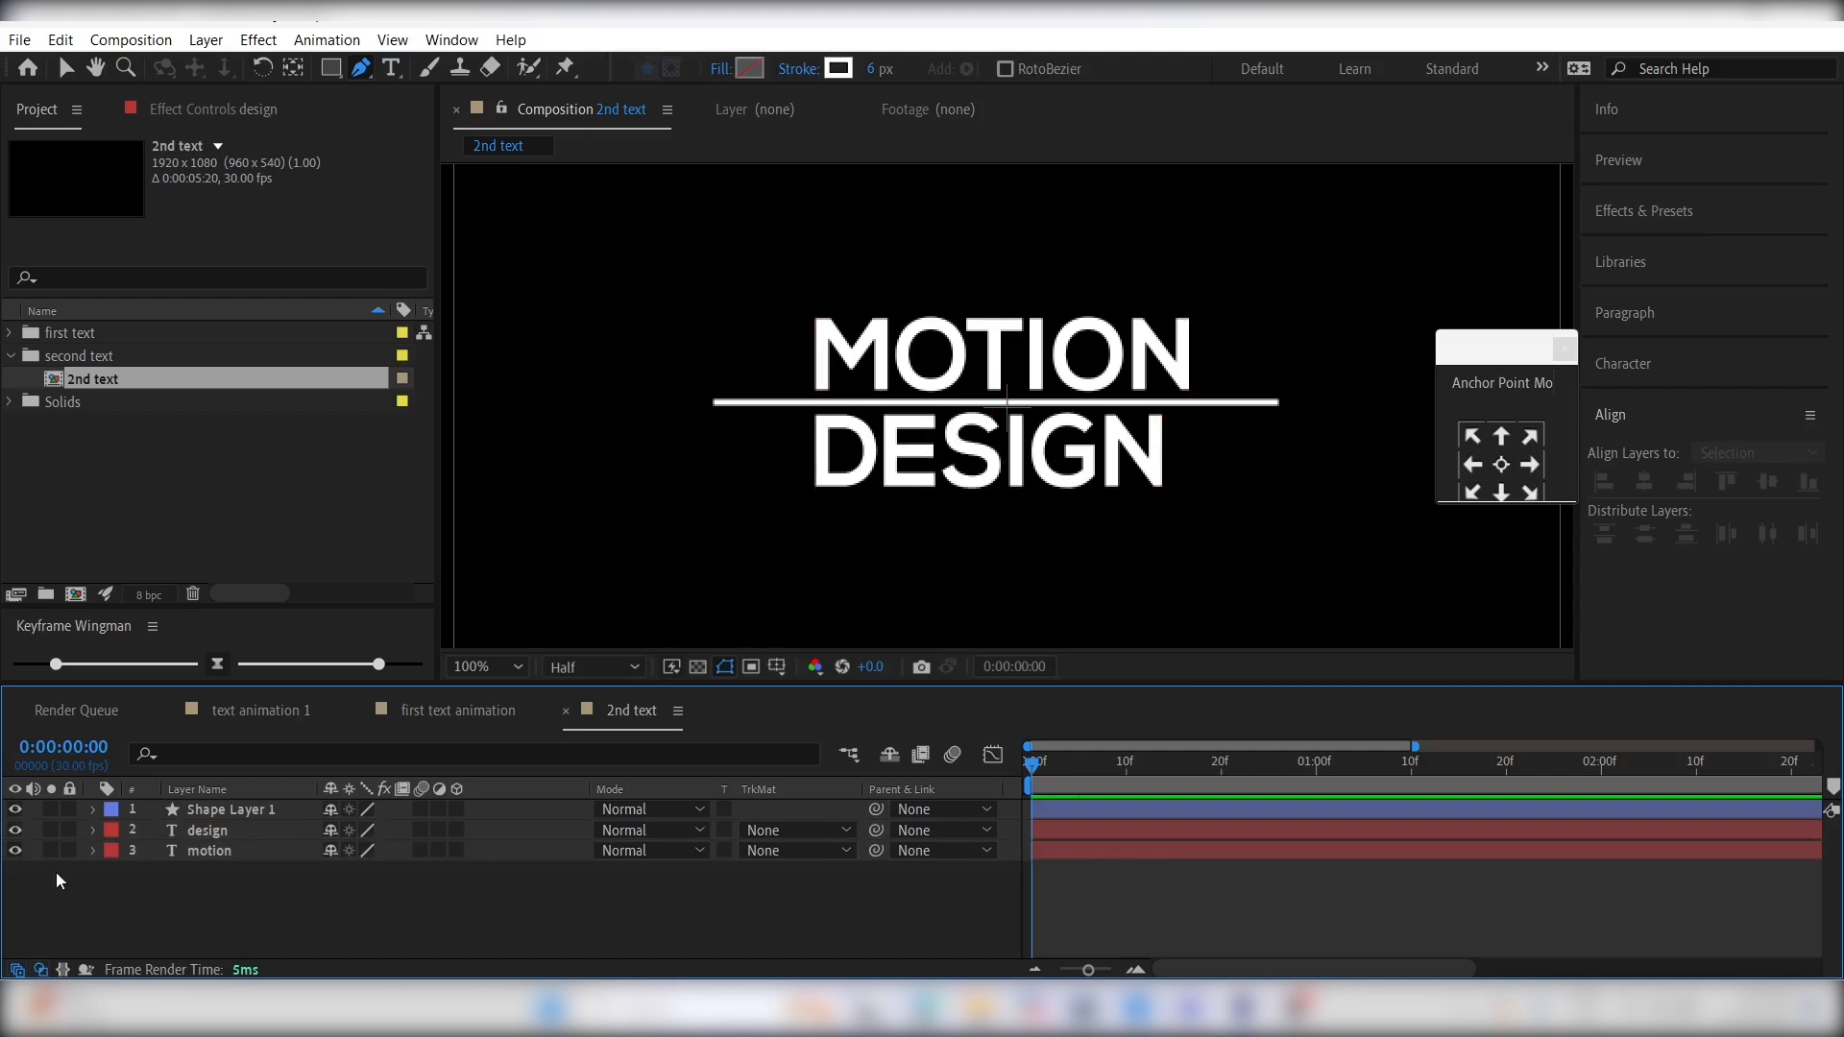
- Hide the motion and design text layers and keyframe the line's scale at 100% at 0:00:00:26
left_click(15, 850)
left_click(15, 830)
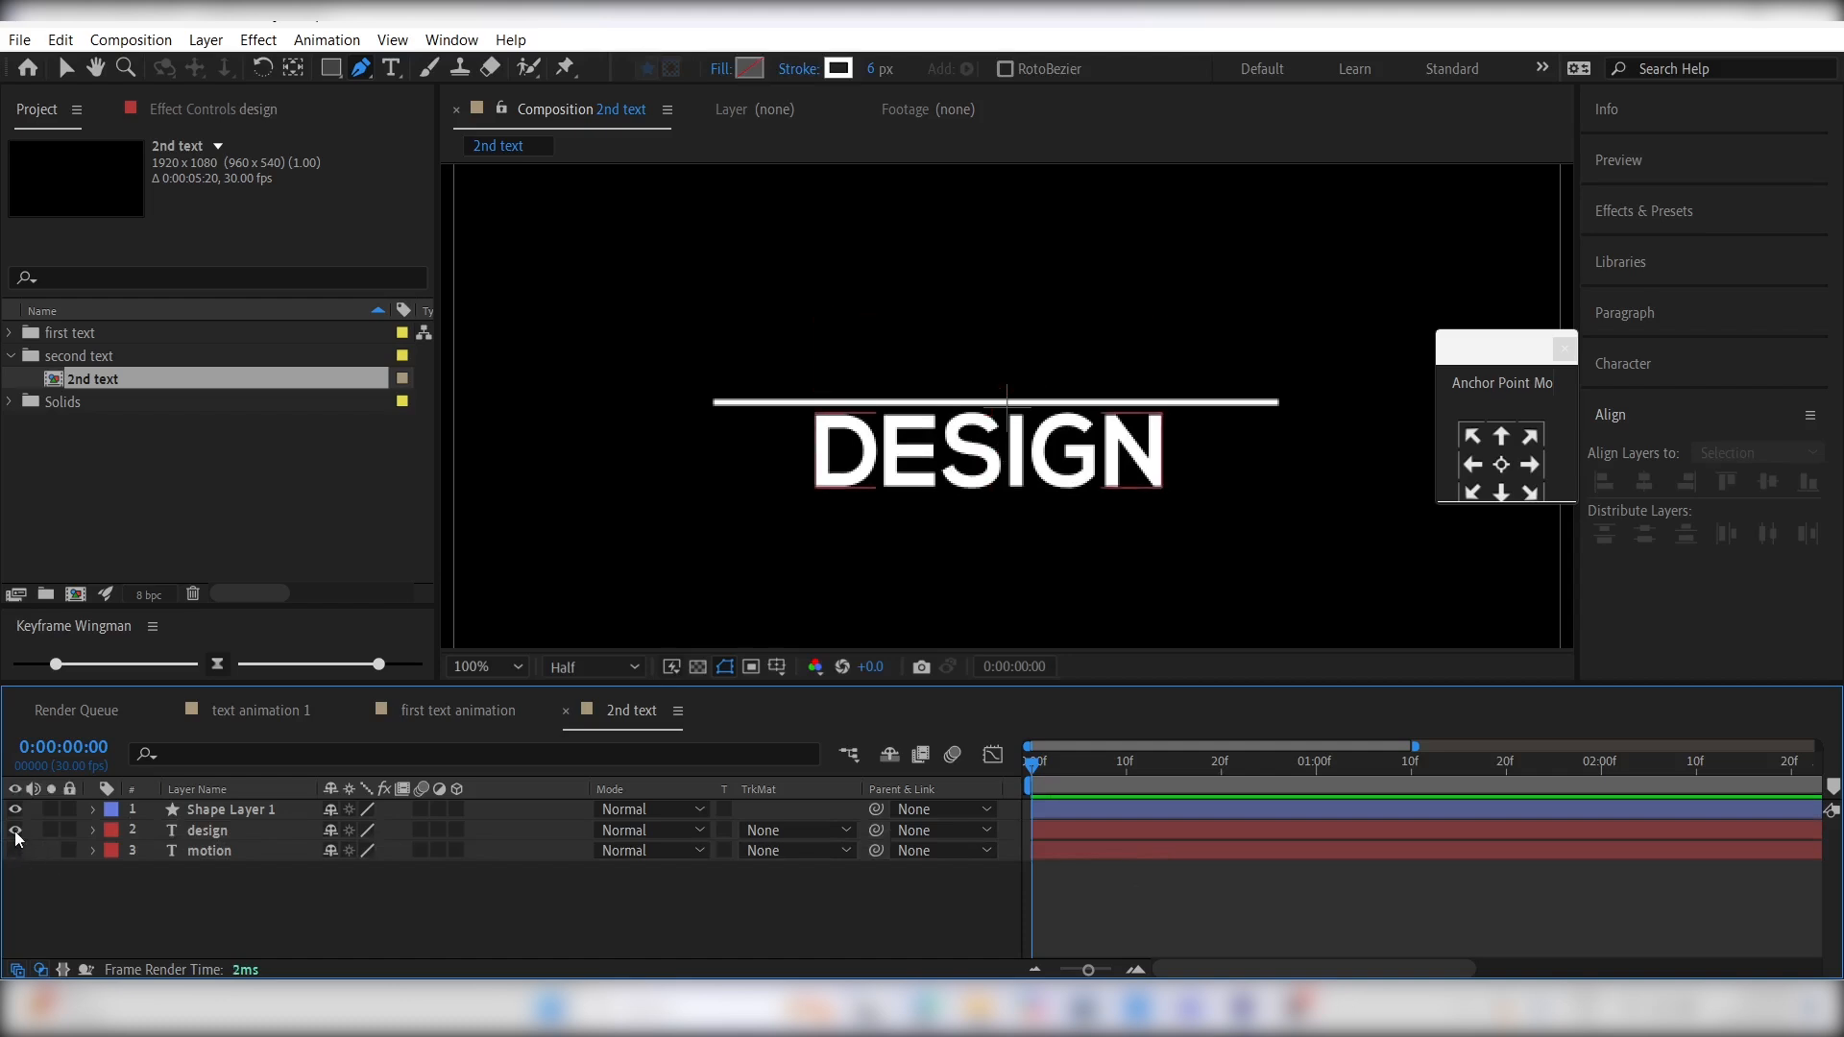
left_click(1104, 816)
key("s")
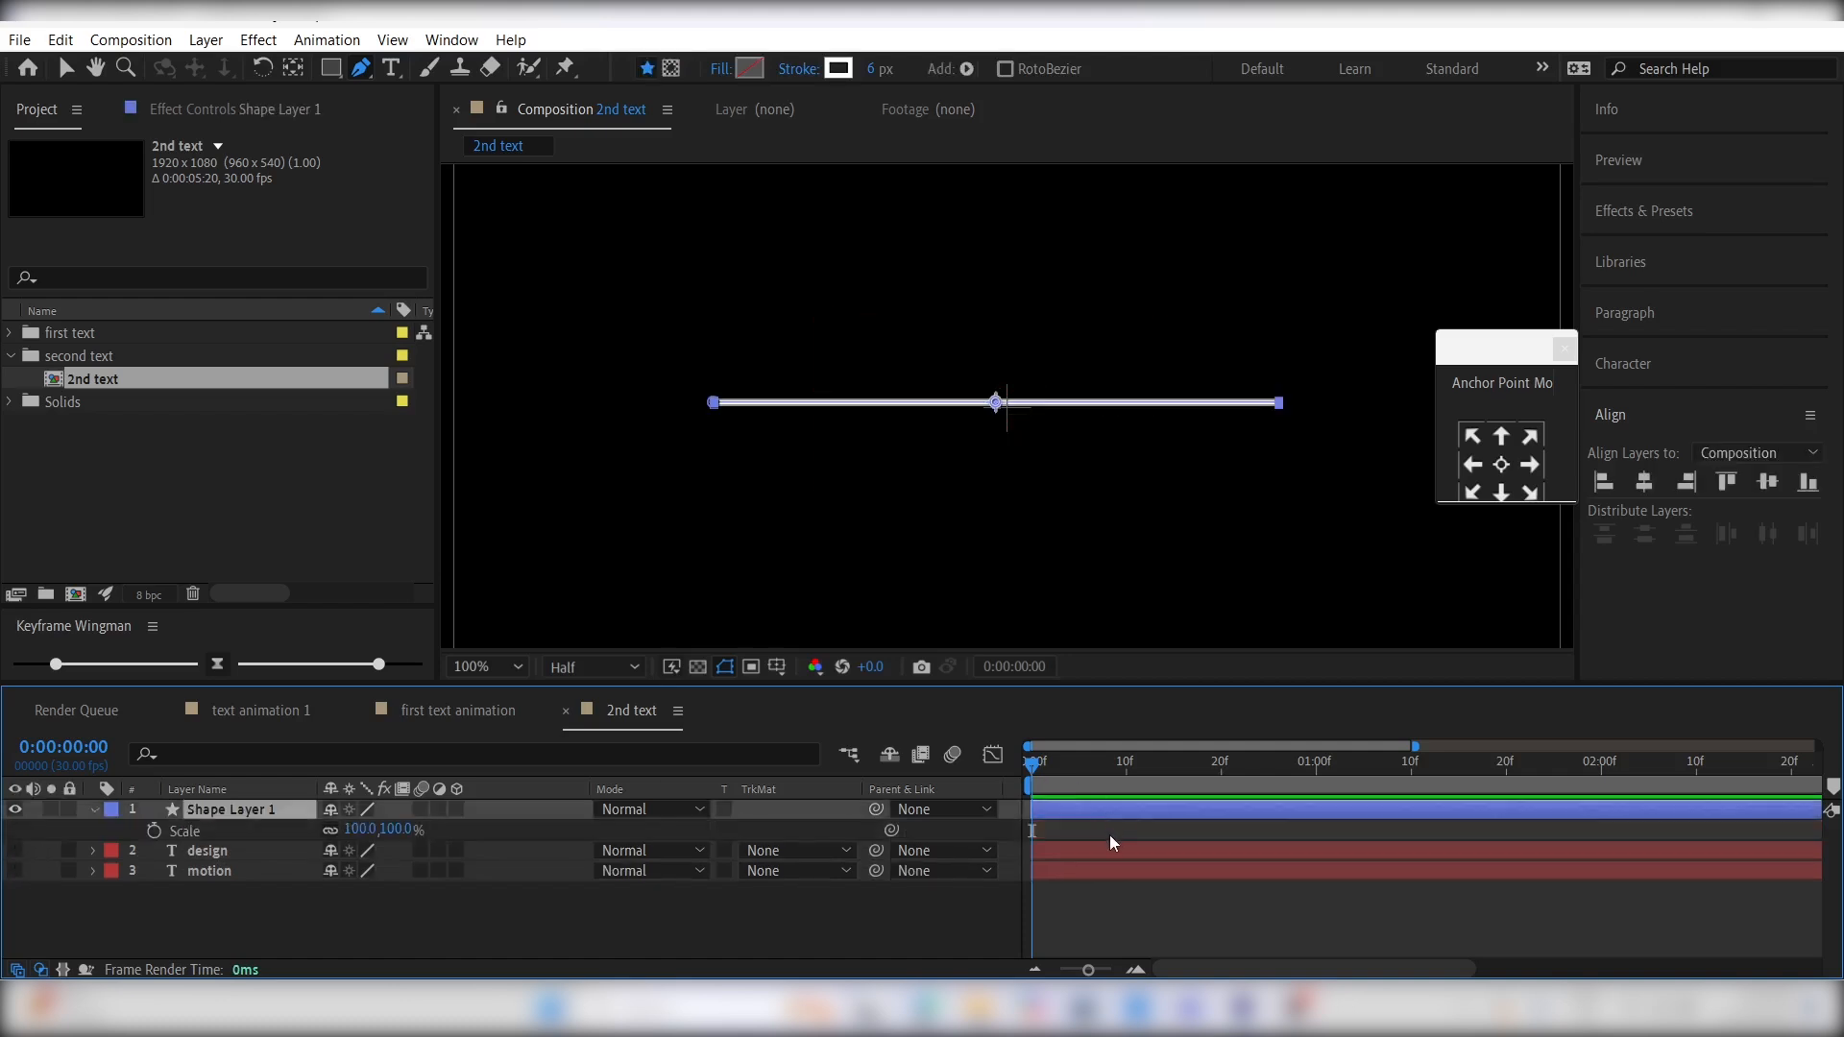
left_click_drag(1109, 770, 1275, 775)
left_click(154, 830)
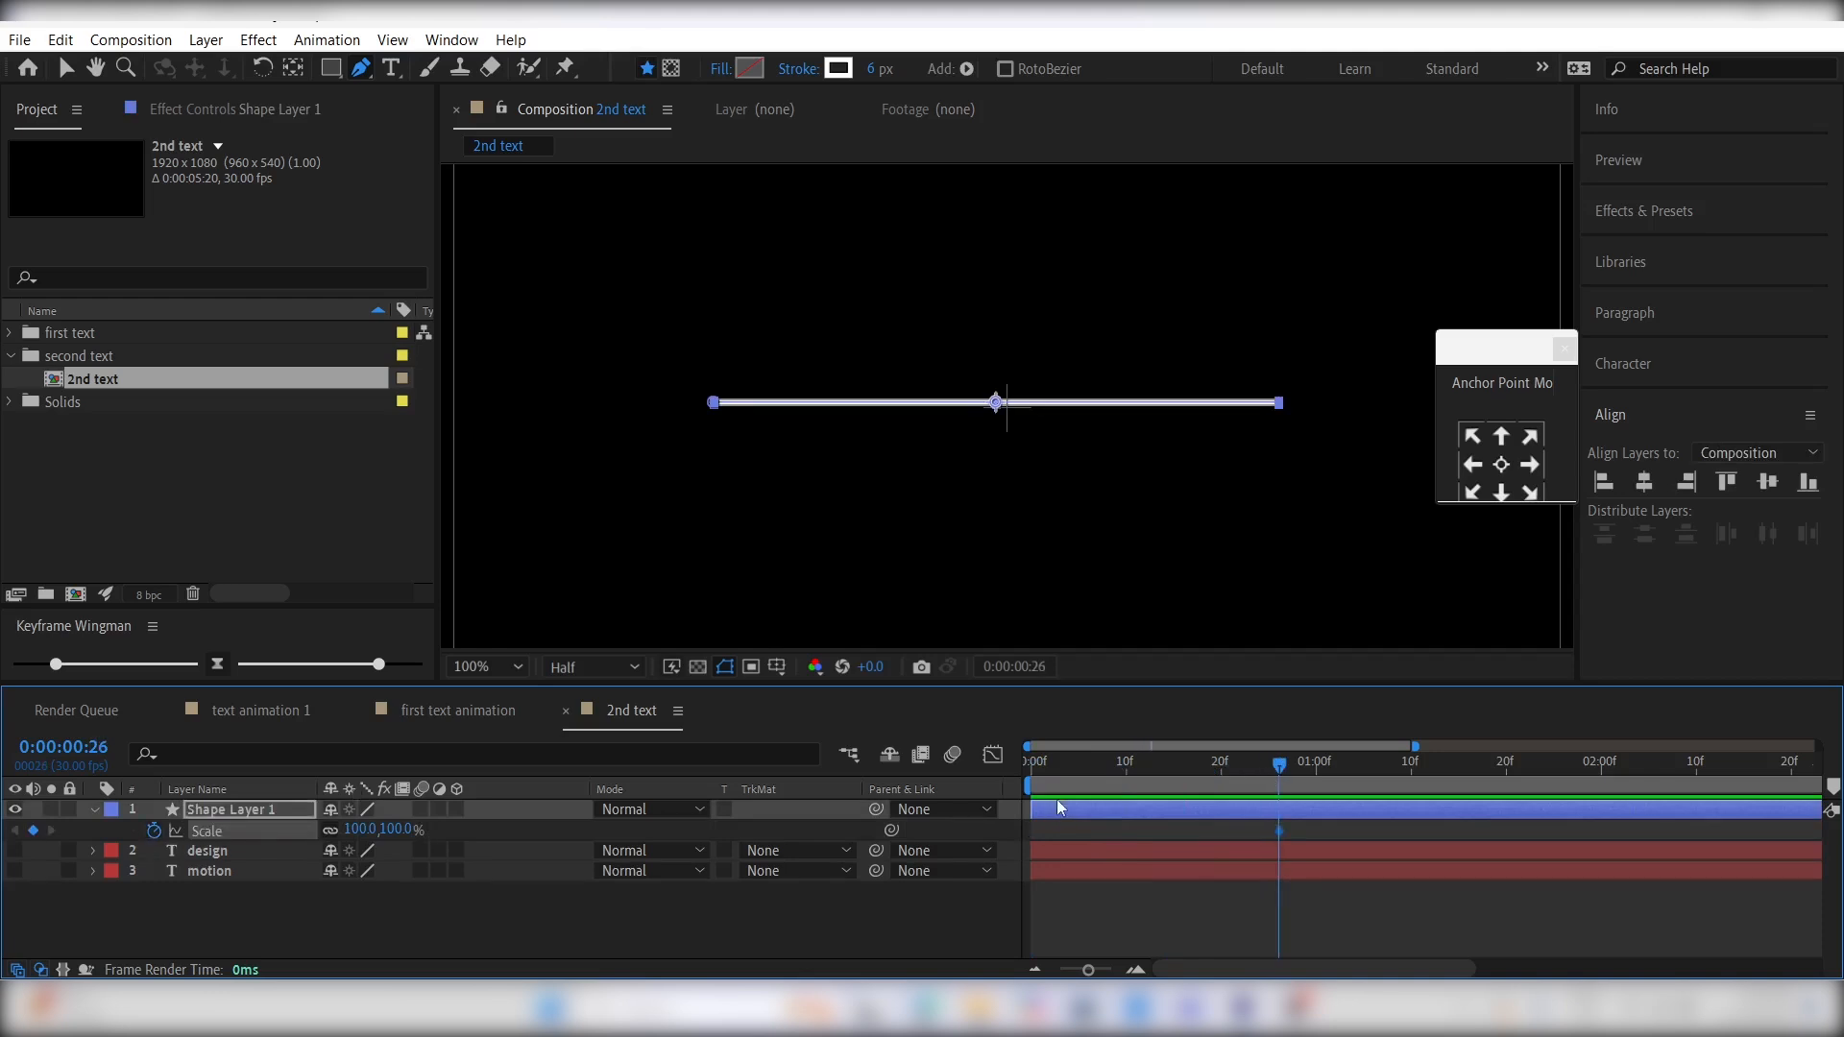
- Unlink the line's scale proportions and keyframe its horizontal scale at 0% at 0:00:00:00
left_click_drag(1062, 769, 1032, 768)
left_click(319, 830)
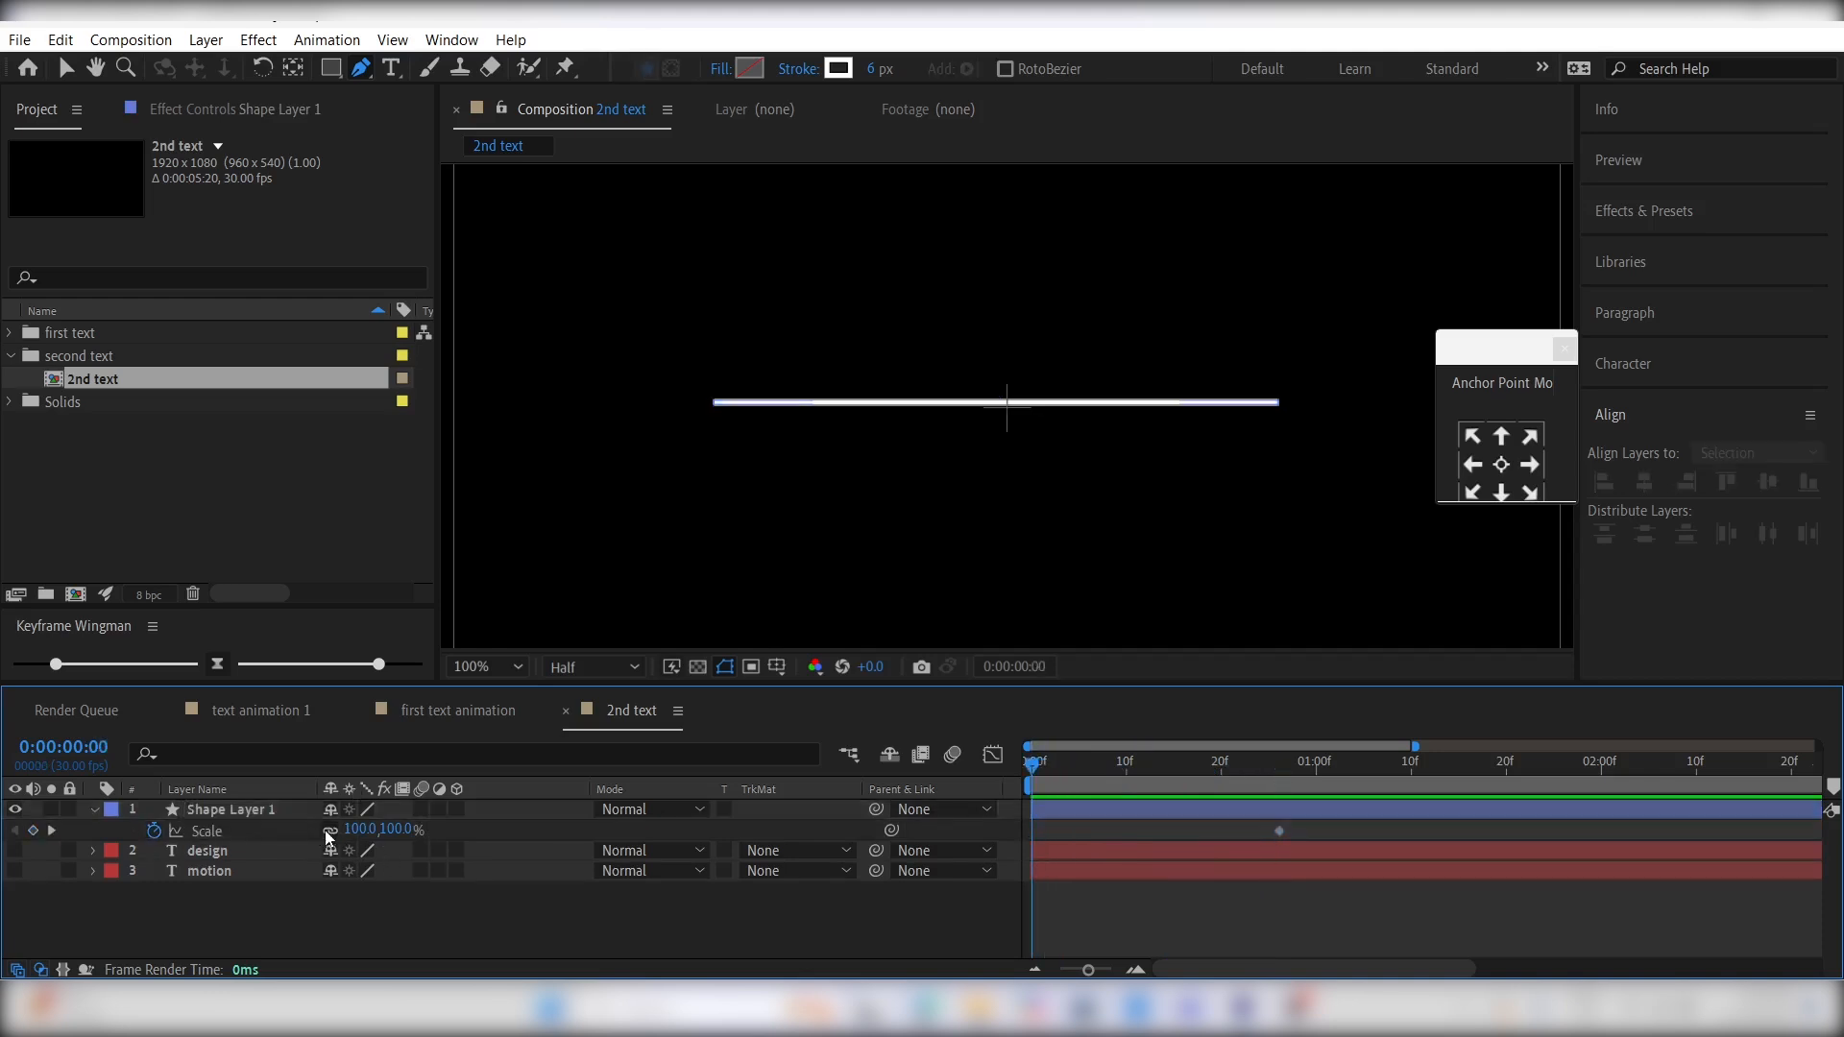
left_click(356, 830)
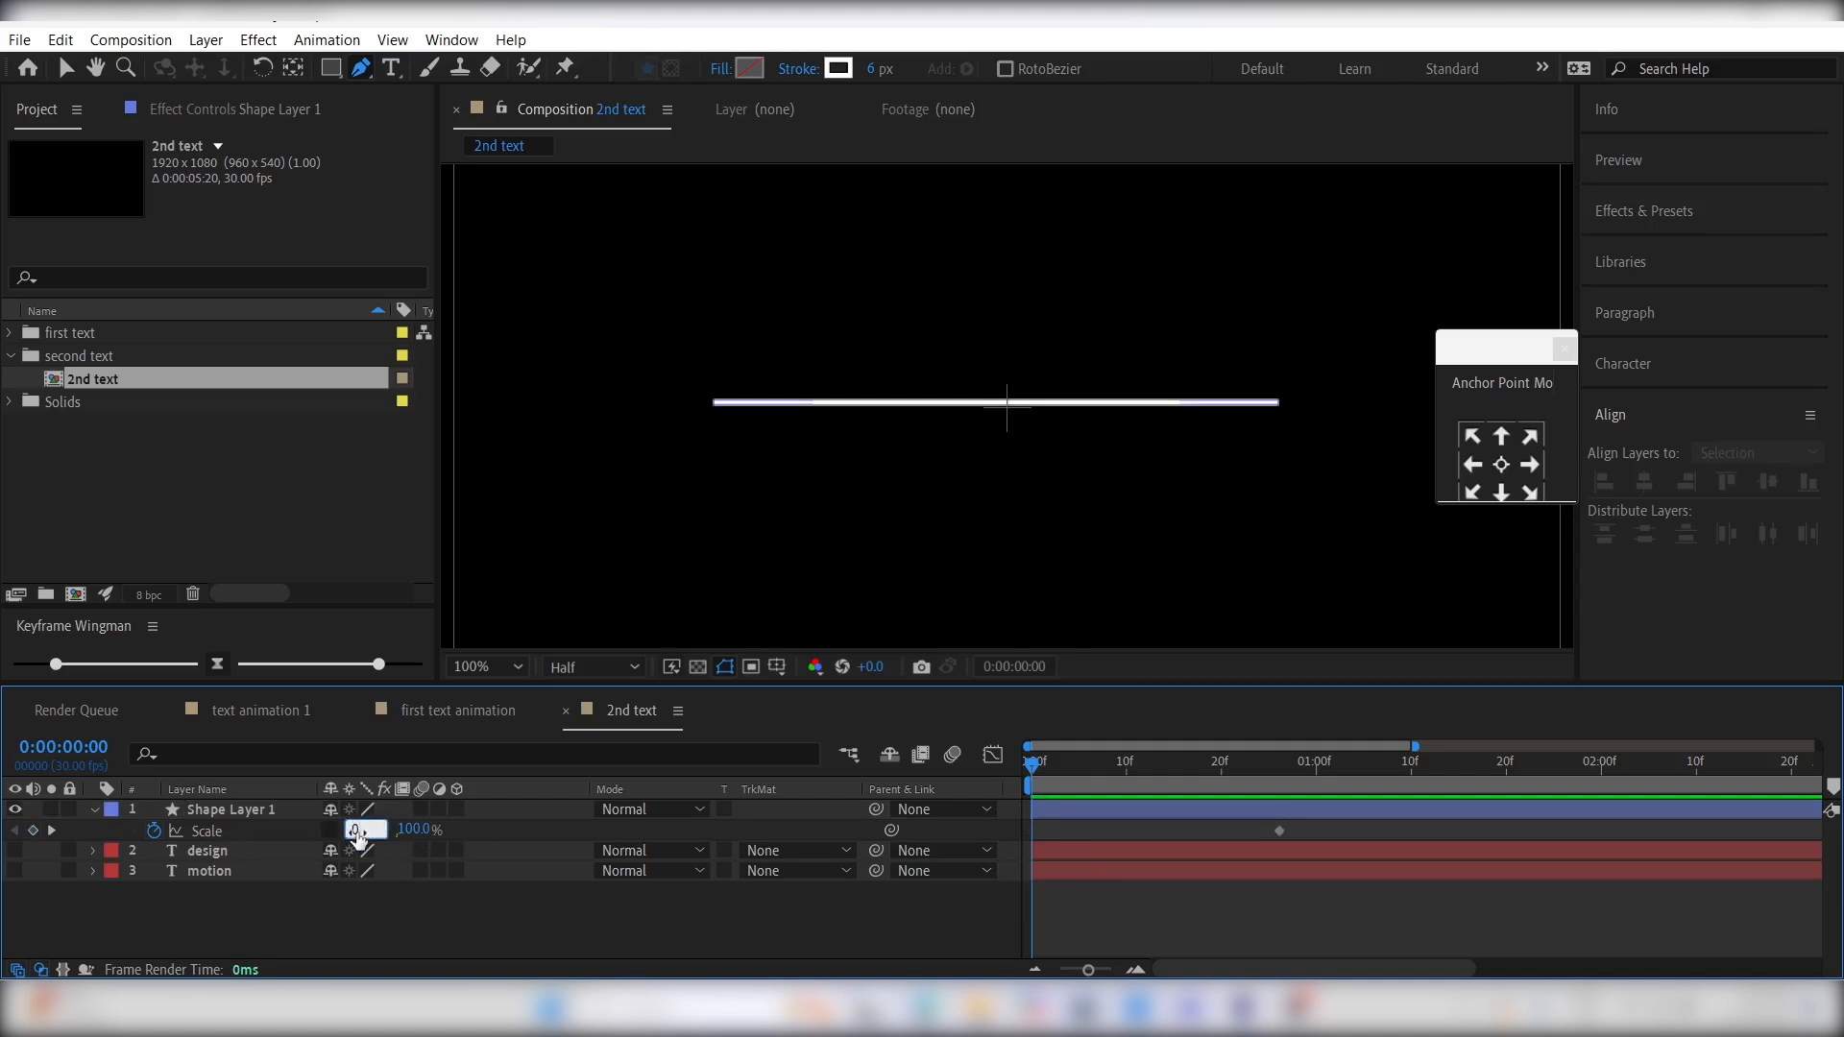
key("Return")
left_click(642, 840)
- Keyframe the line's rotation at 0° at 0:00:00:26 and at 180° at 0:00:01:23
left_click(1280, 768)
left_click(1281, 815)
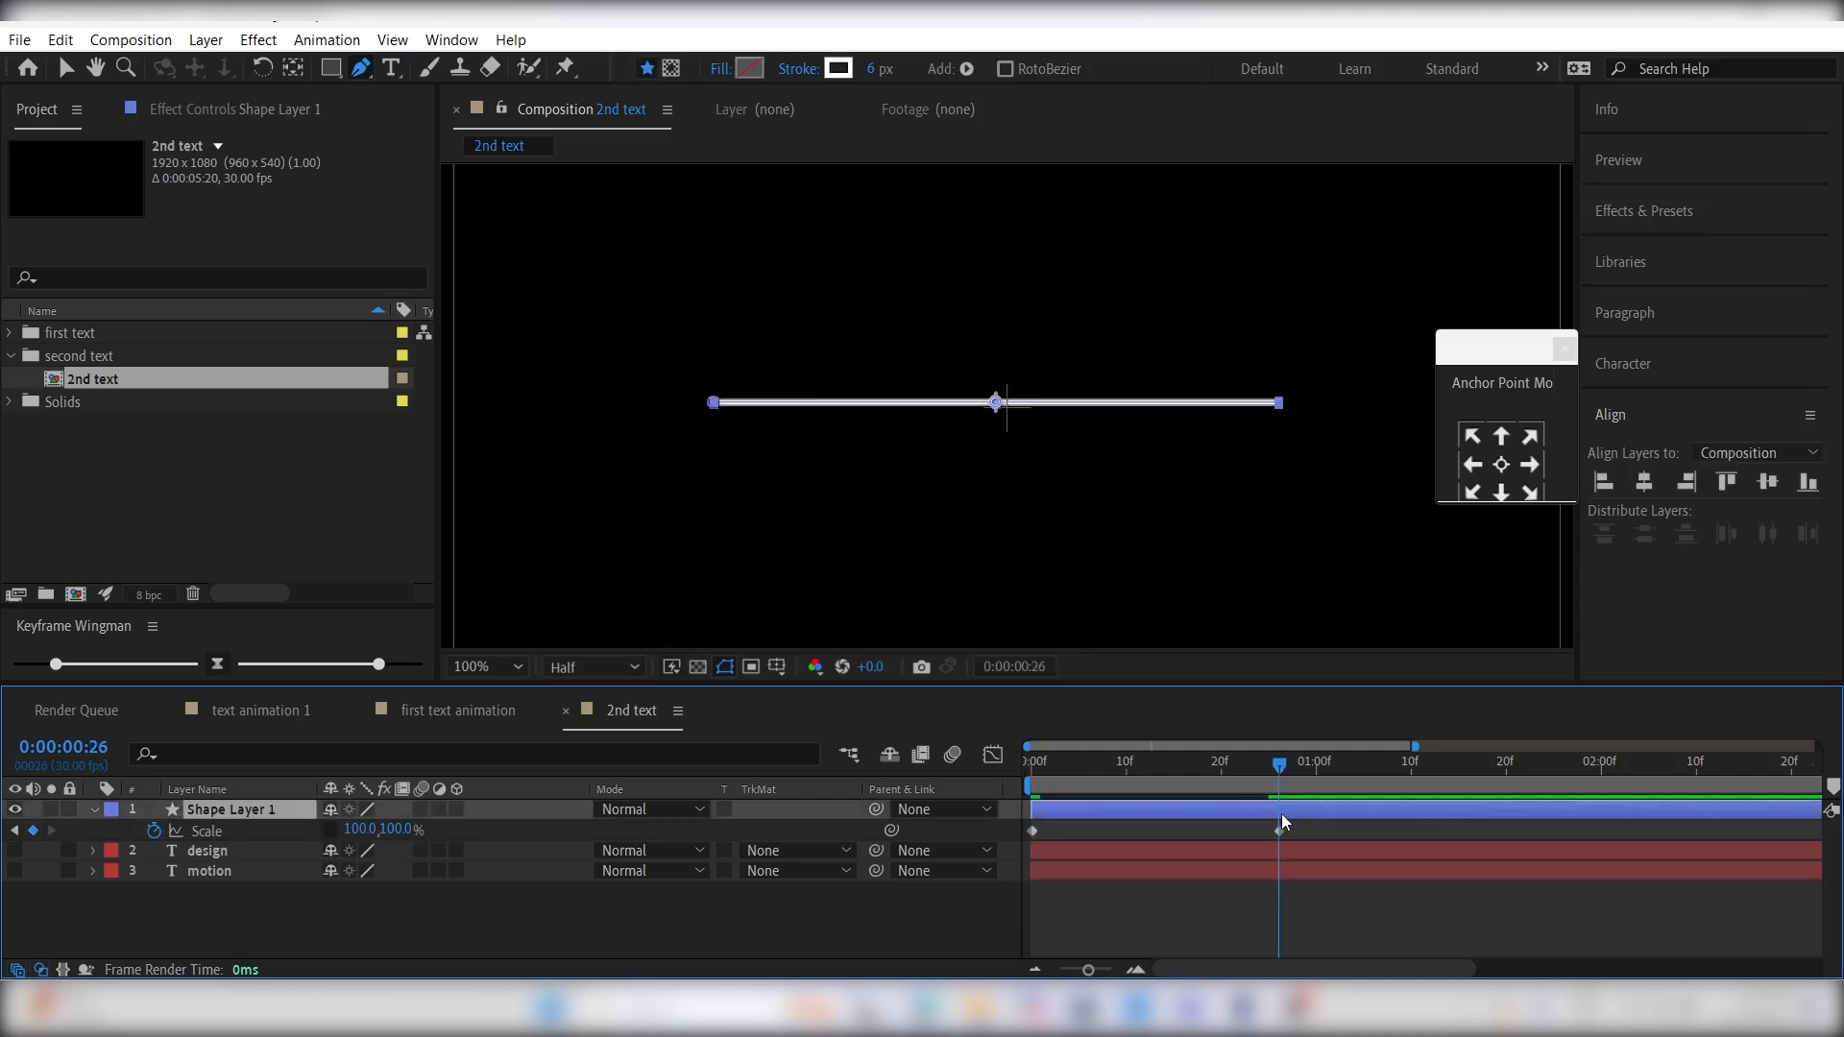
key("shift+r")
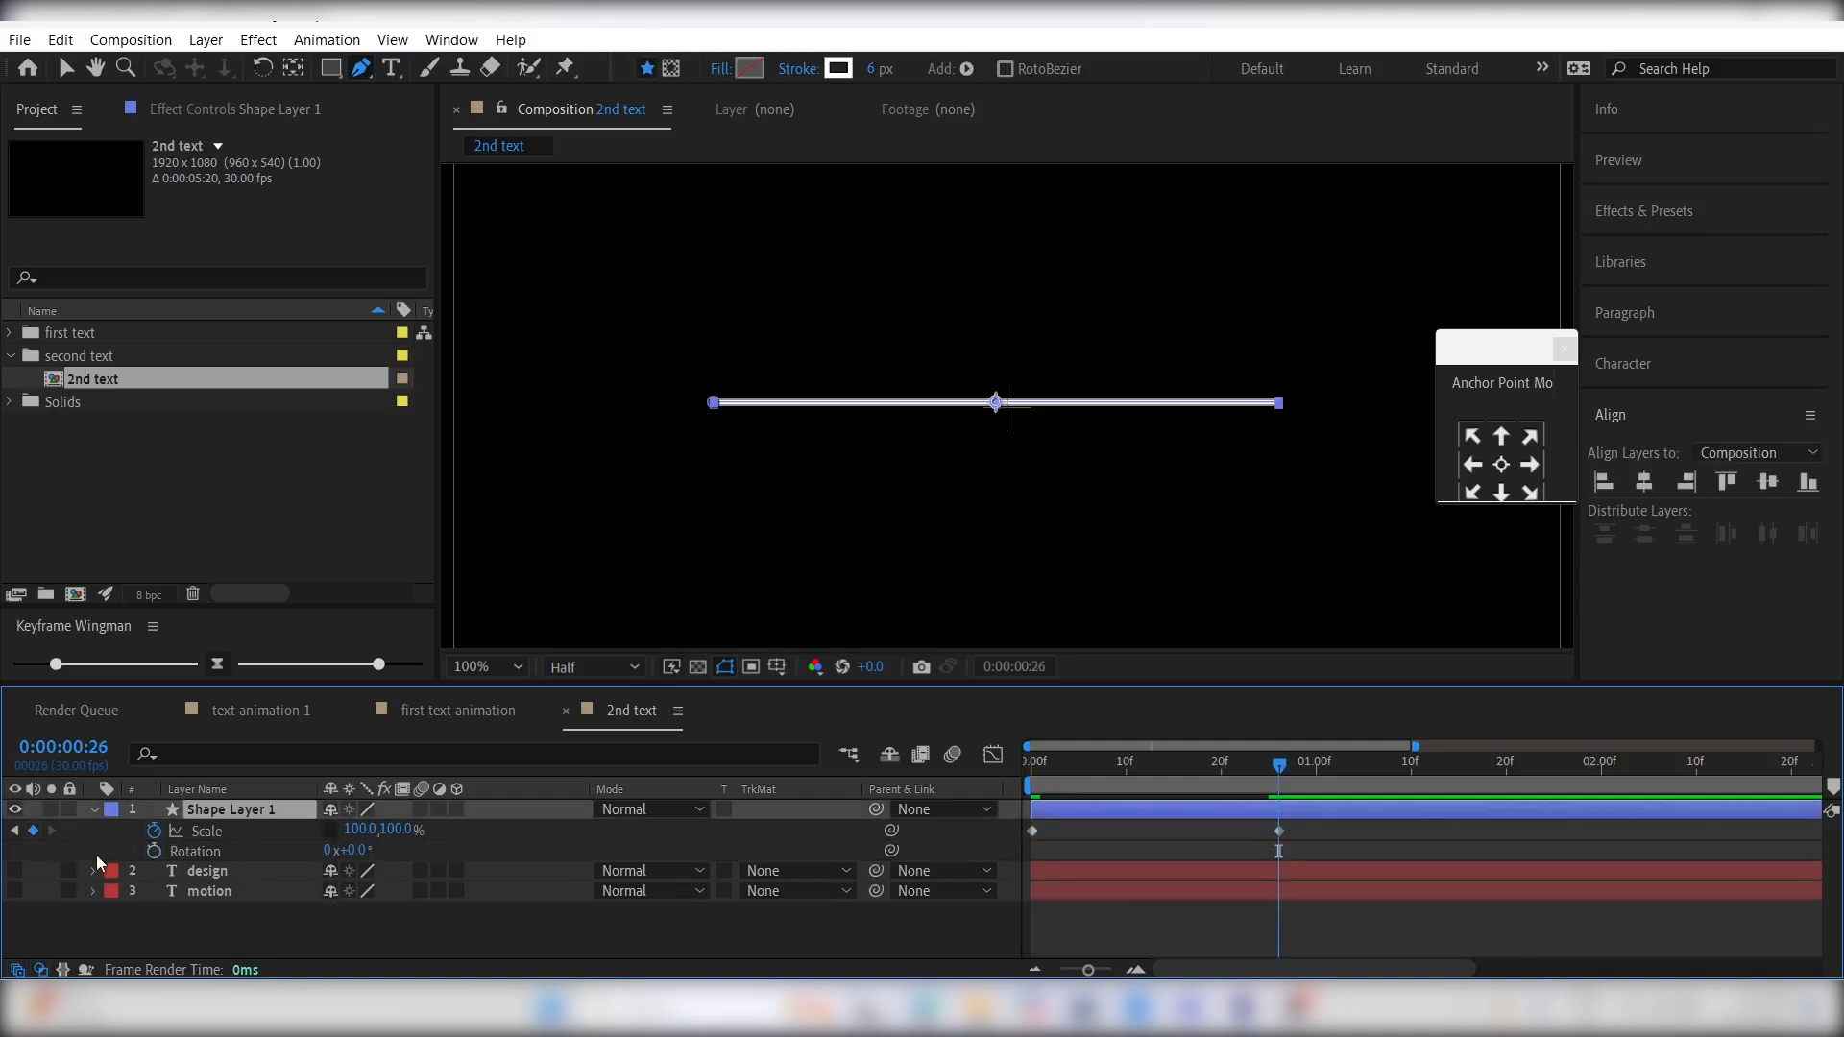
left_click(153, 852)
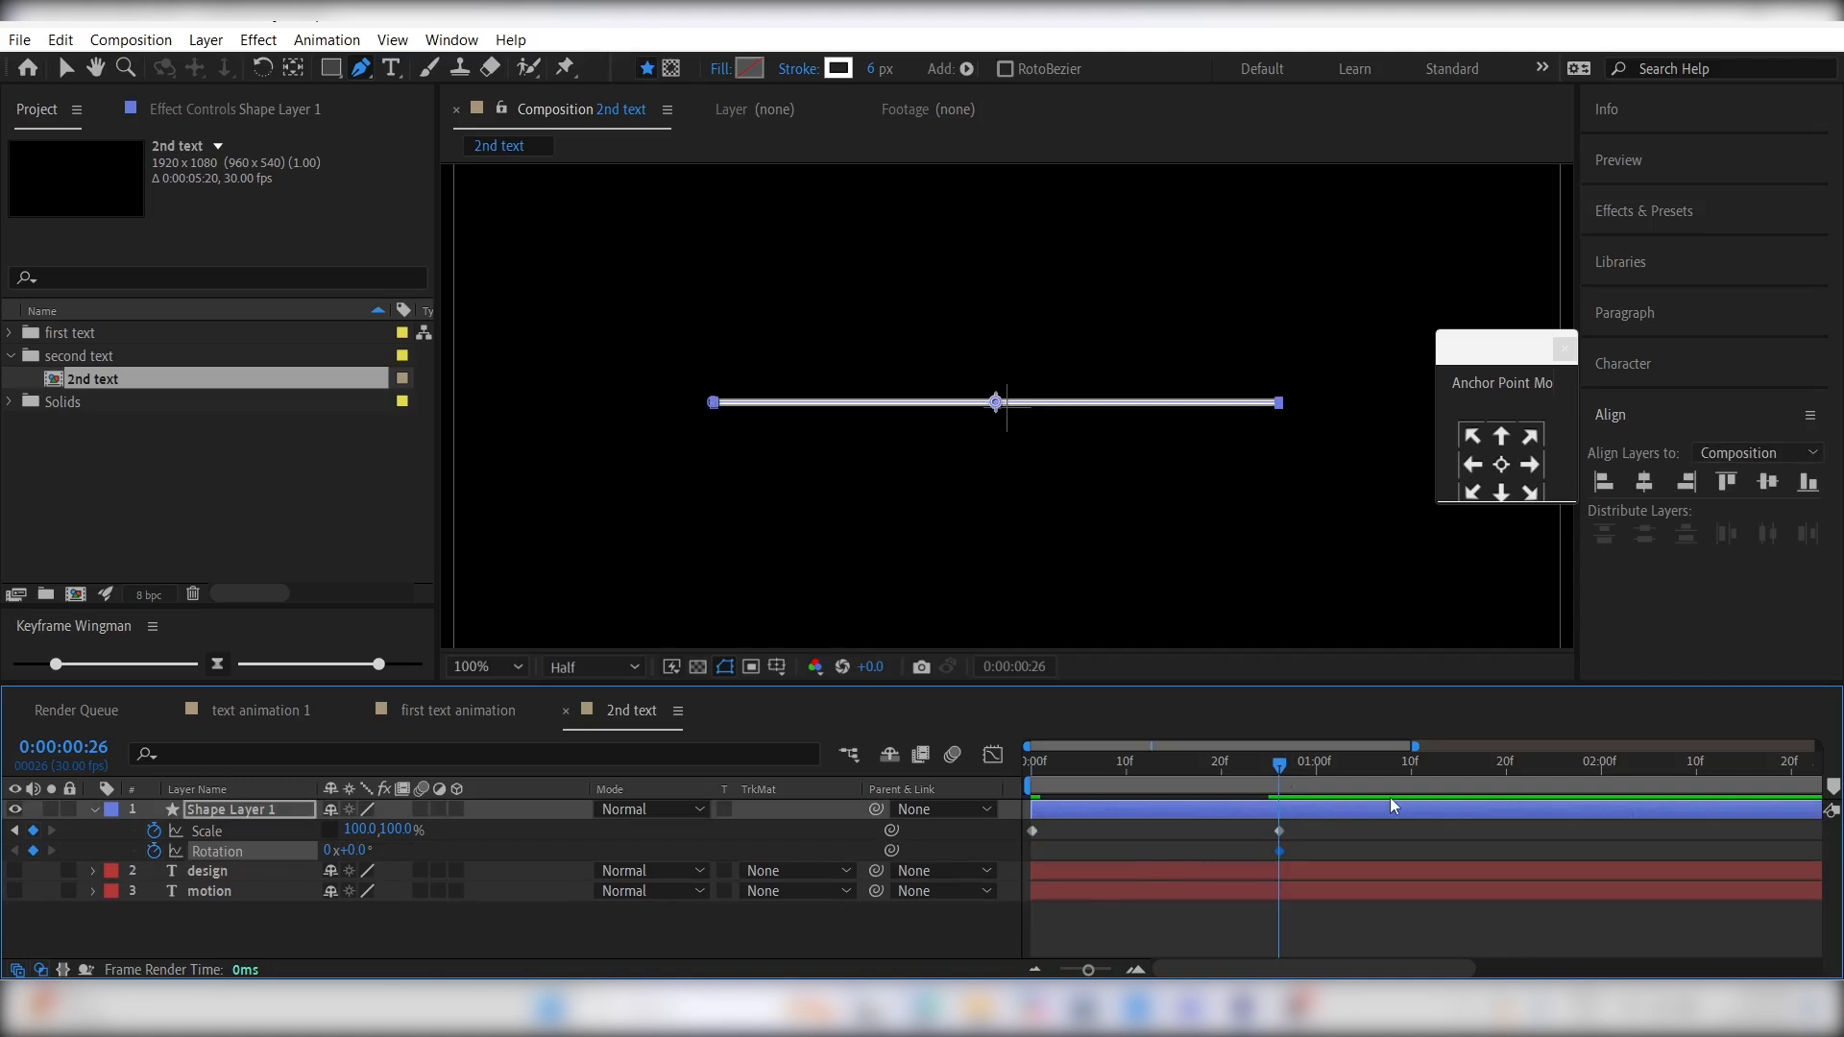
left_click_drag(1477, 765, 1539, 766)
left_click(355, 852)
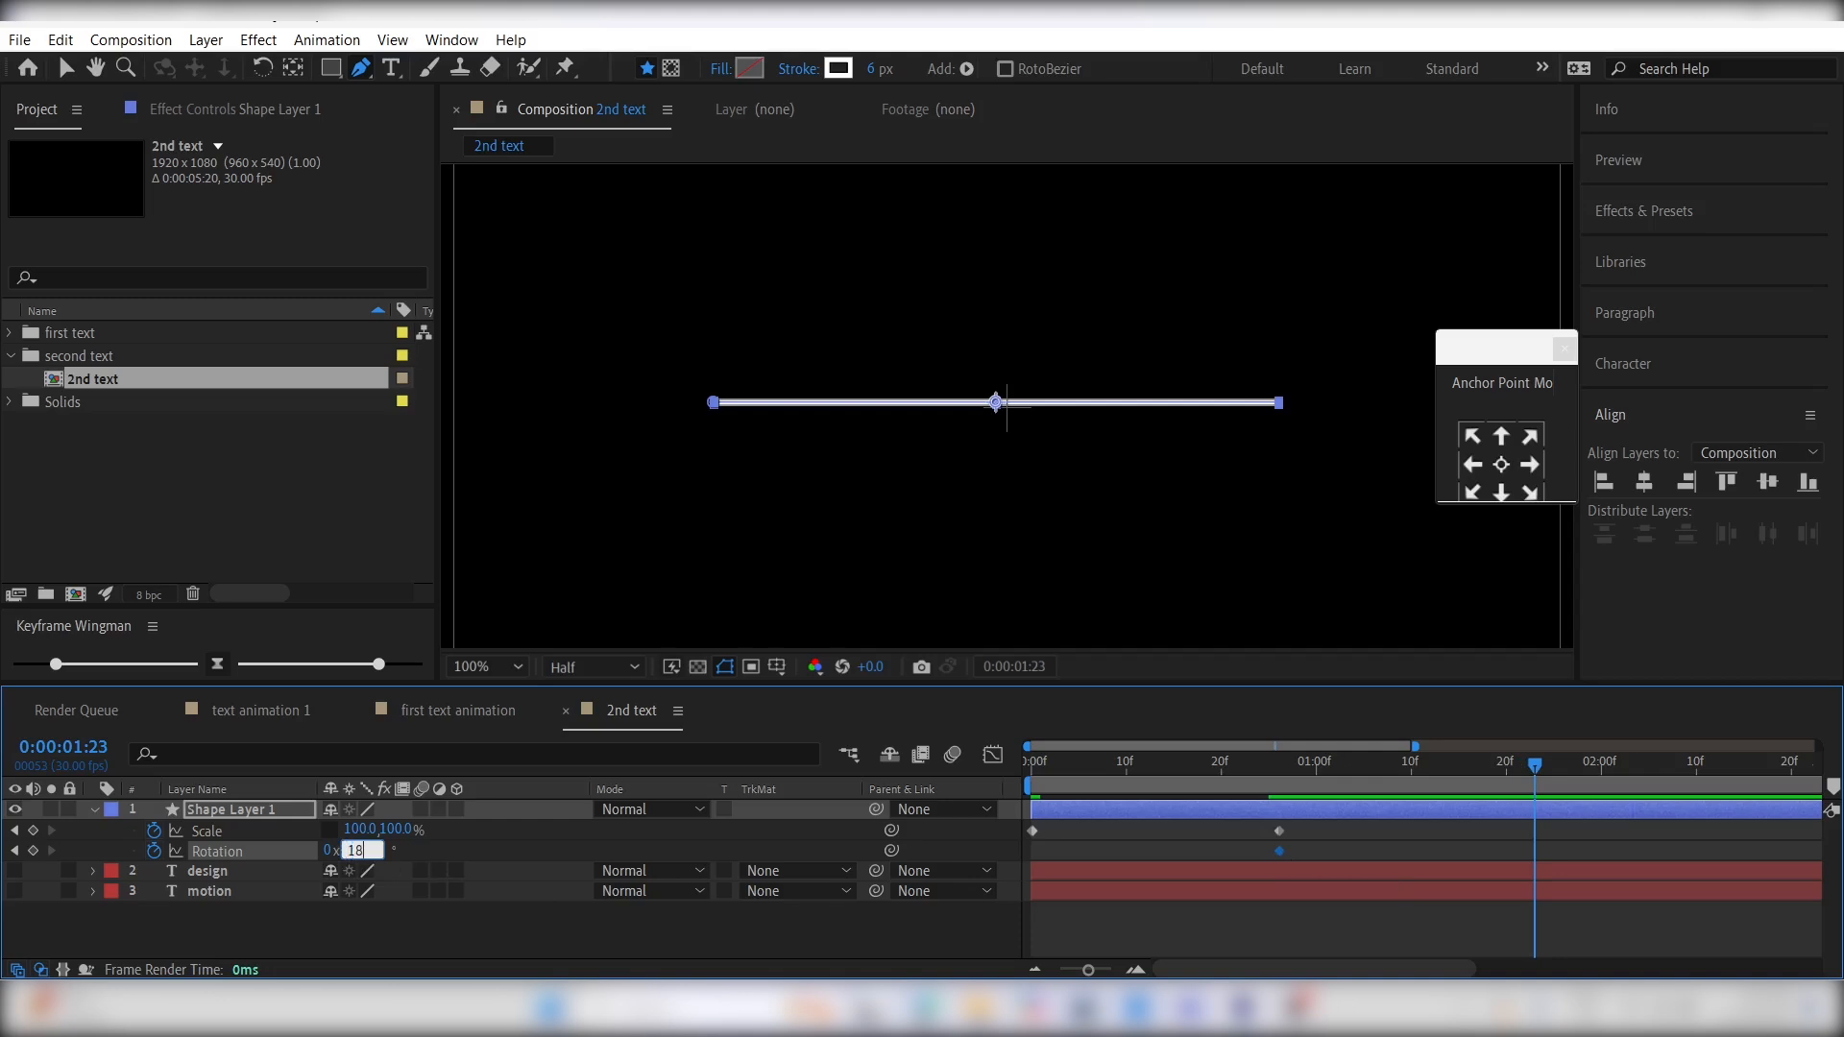
key("Return")
- Easy-ease all the line's scale and rotation keyframes, steepen their speed curves into sharp mid-move peaks, and preview the animation
left_click_drag(1587, 860, 1008, 807)
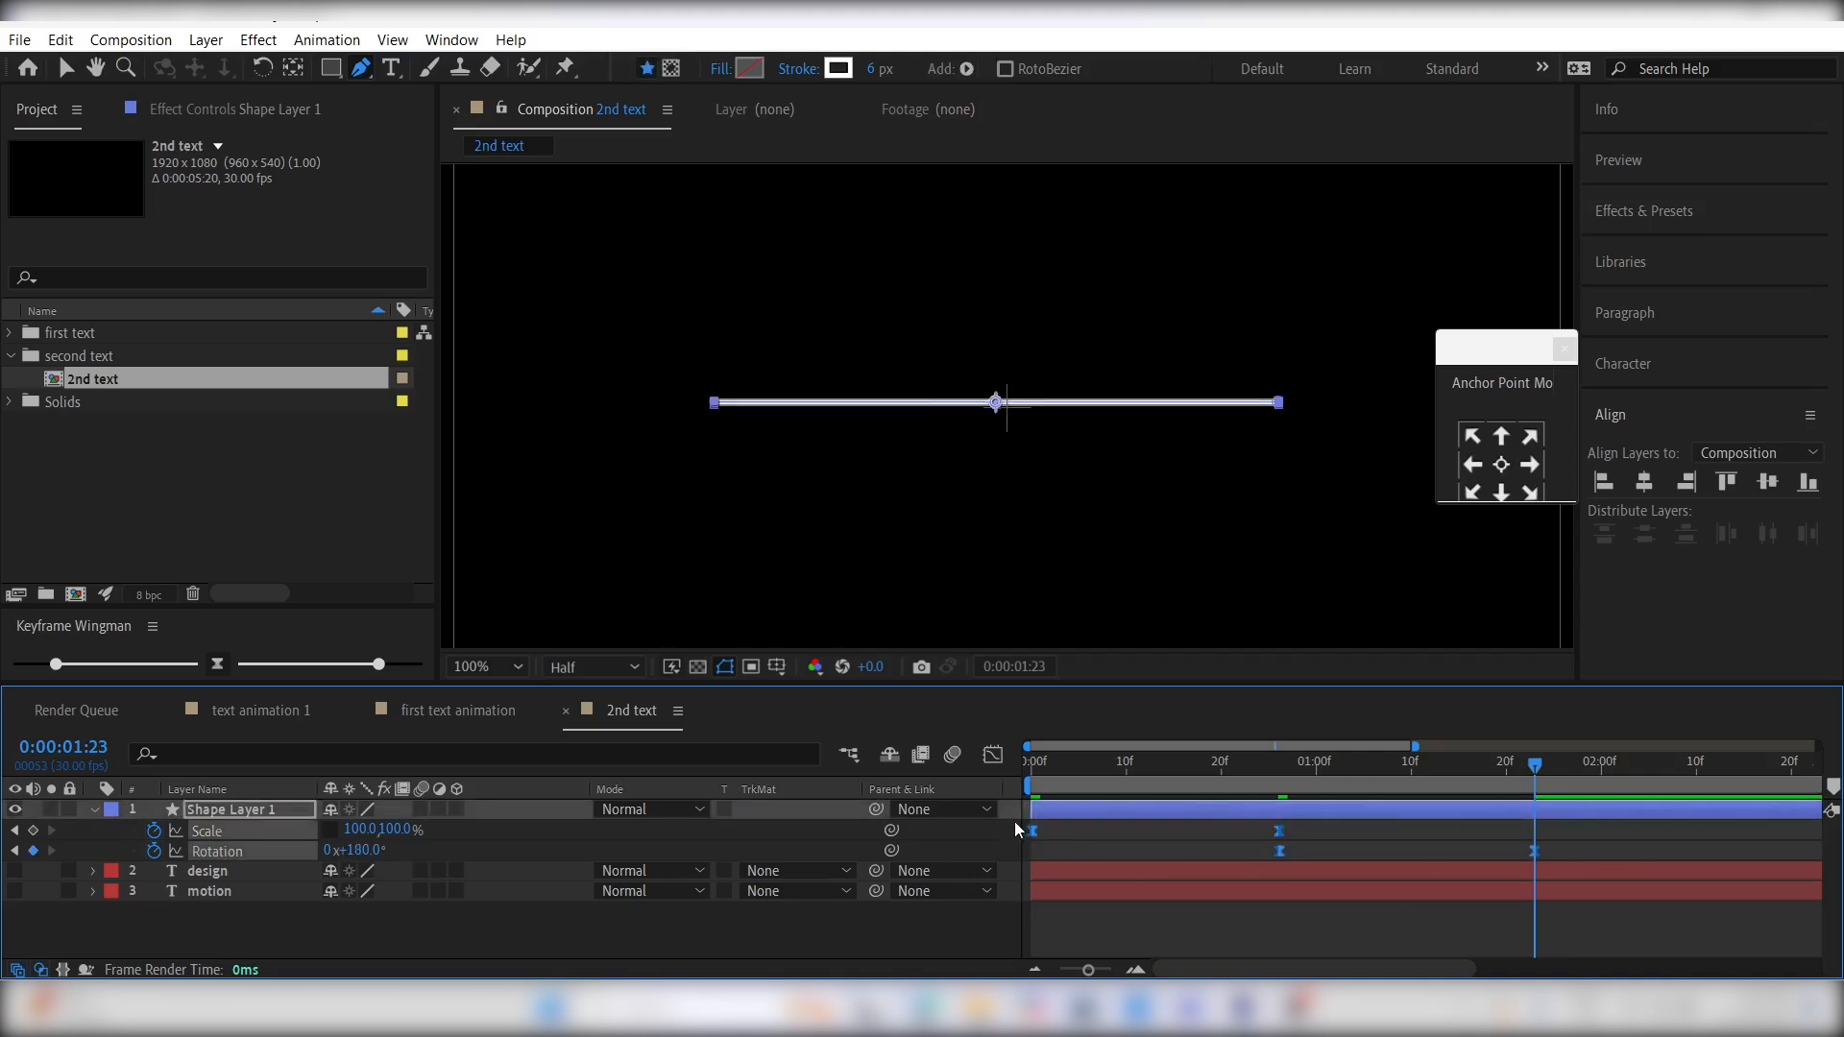
left_click(993, 754)
left_click_drag(1611, 883, 1021, 947)
left_click_drag(1494, 910, 1128, 909)
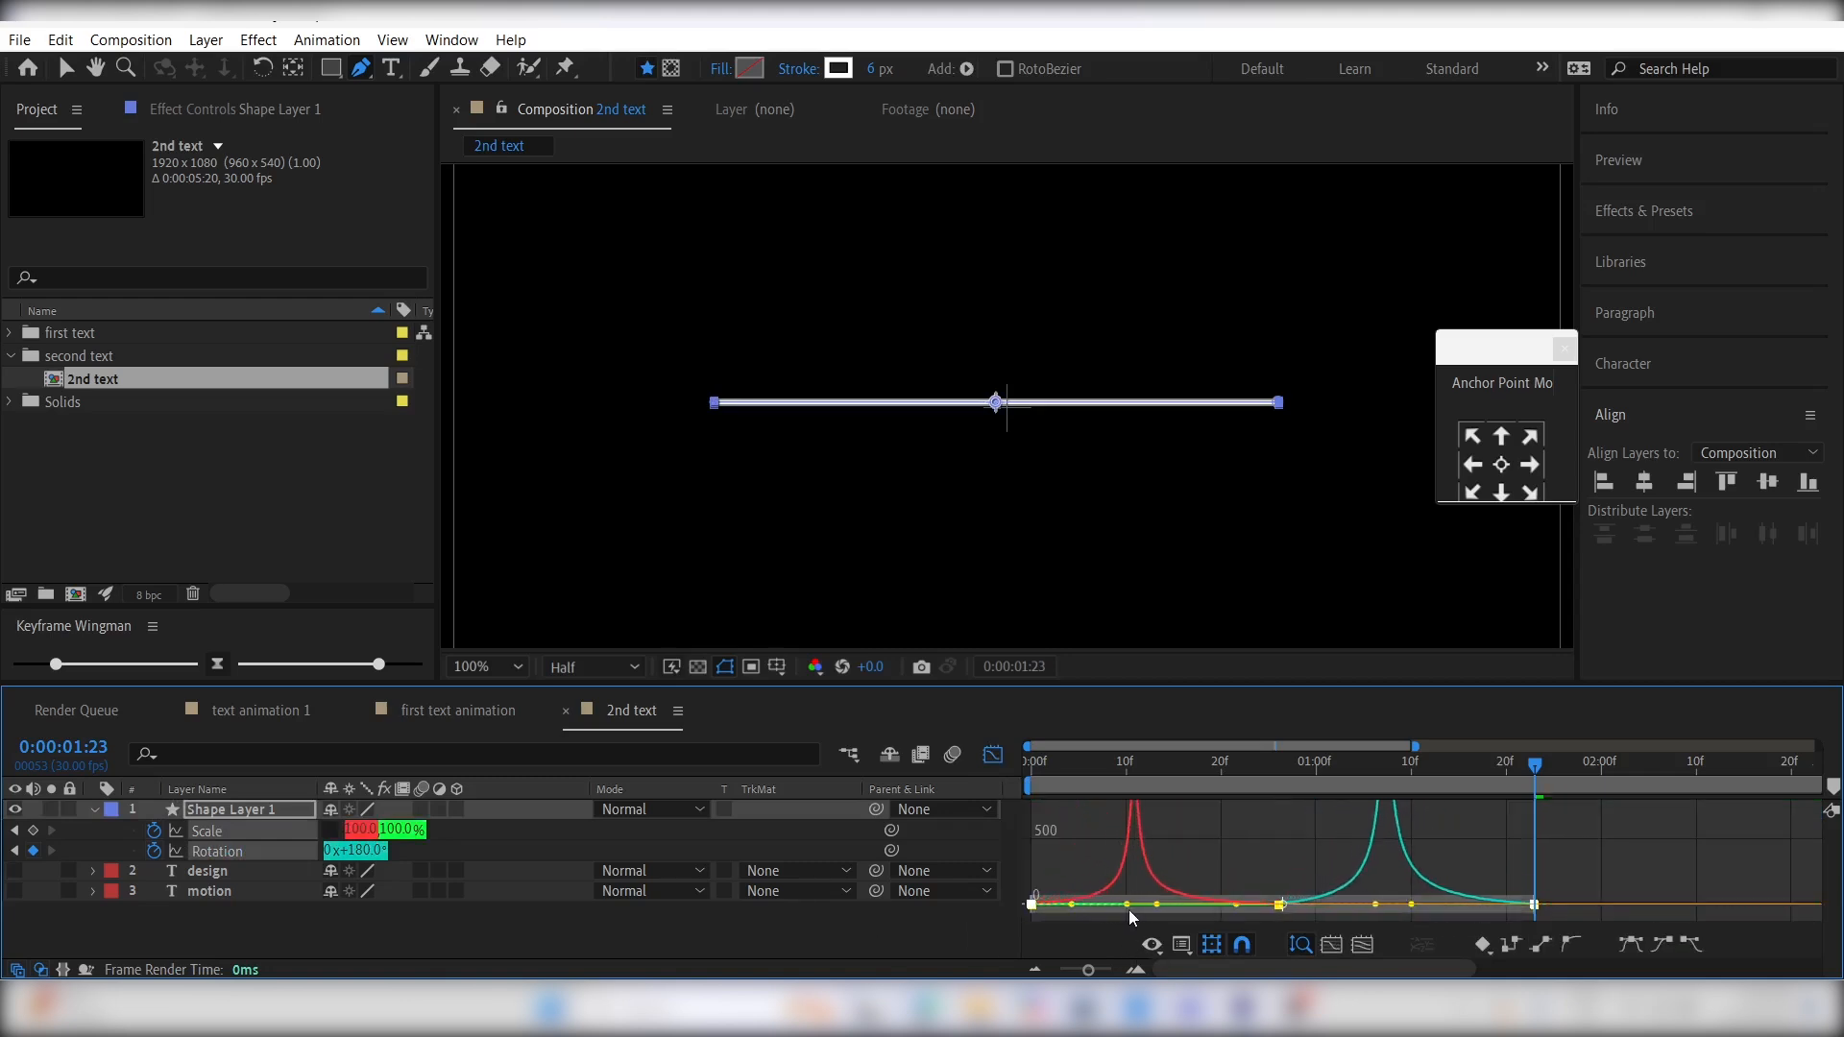
key("Home")
key("space")
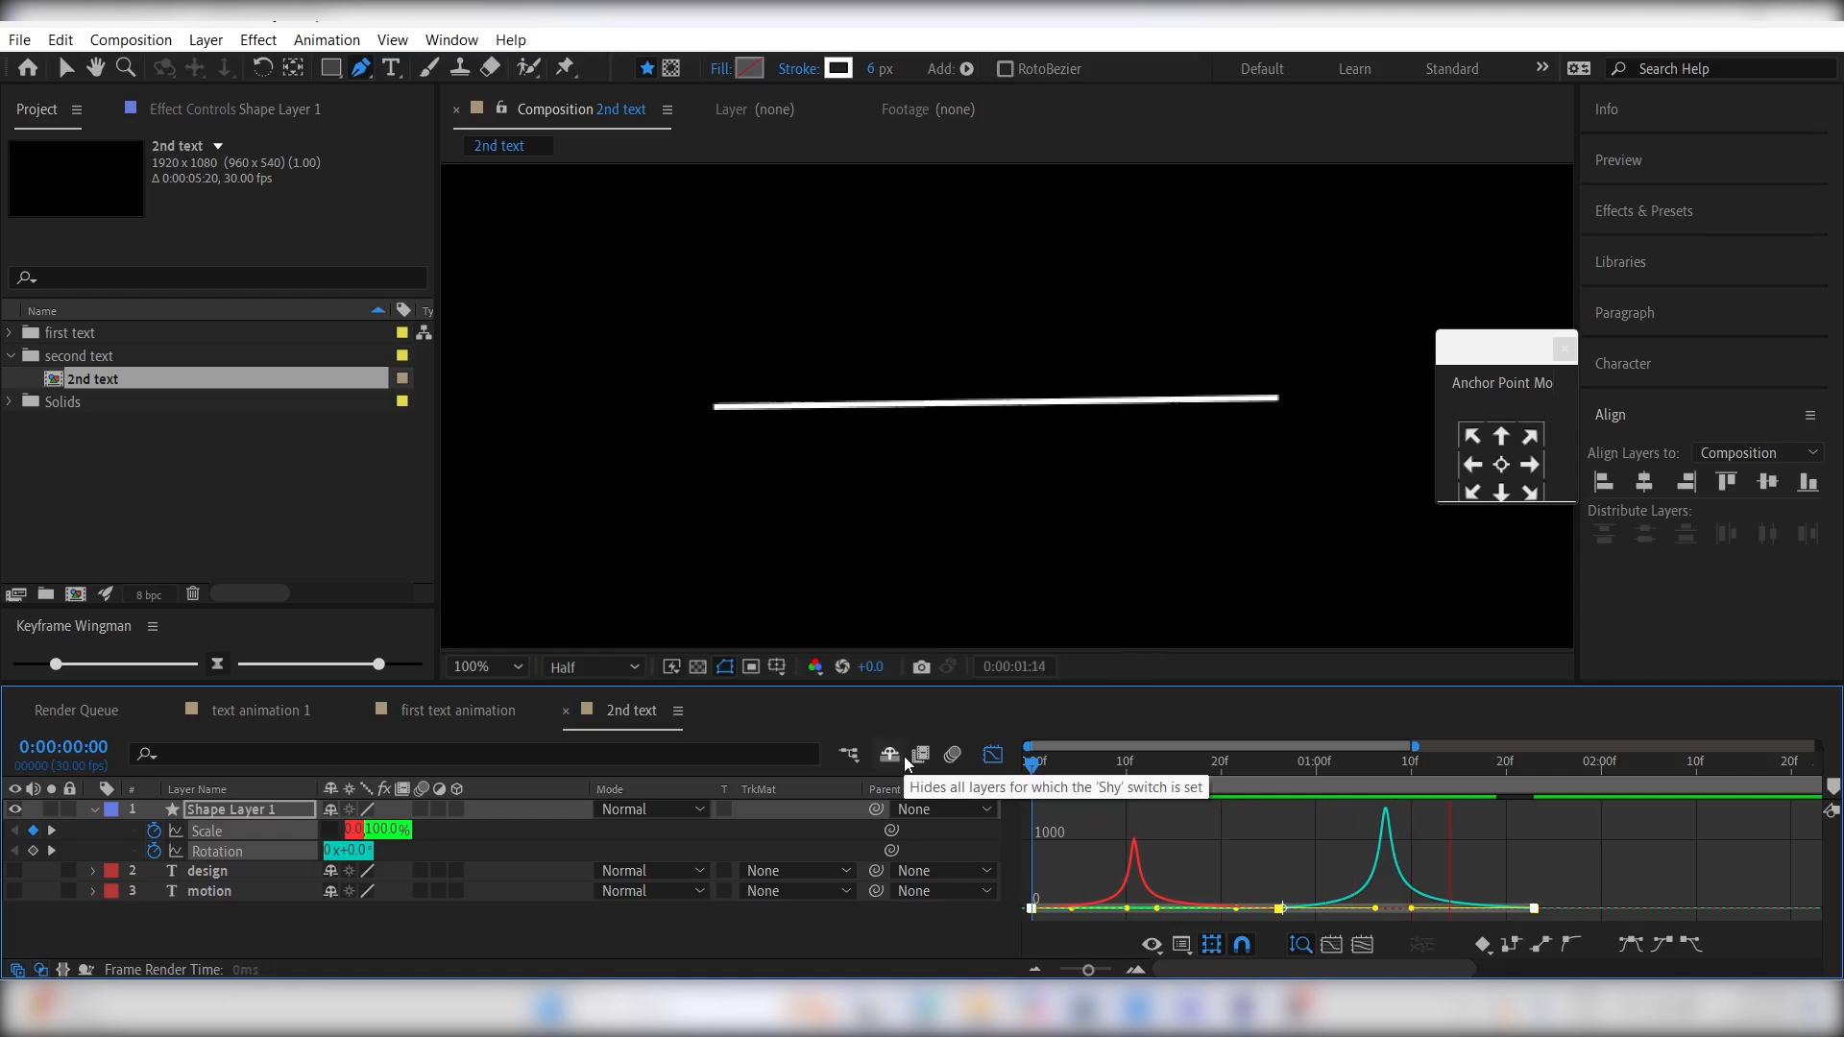
key("space")
left_click(993, 755)
left_click(1165, 938)
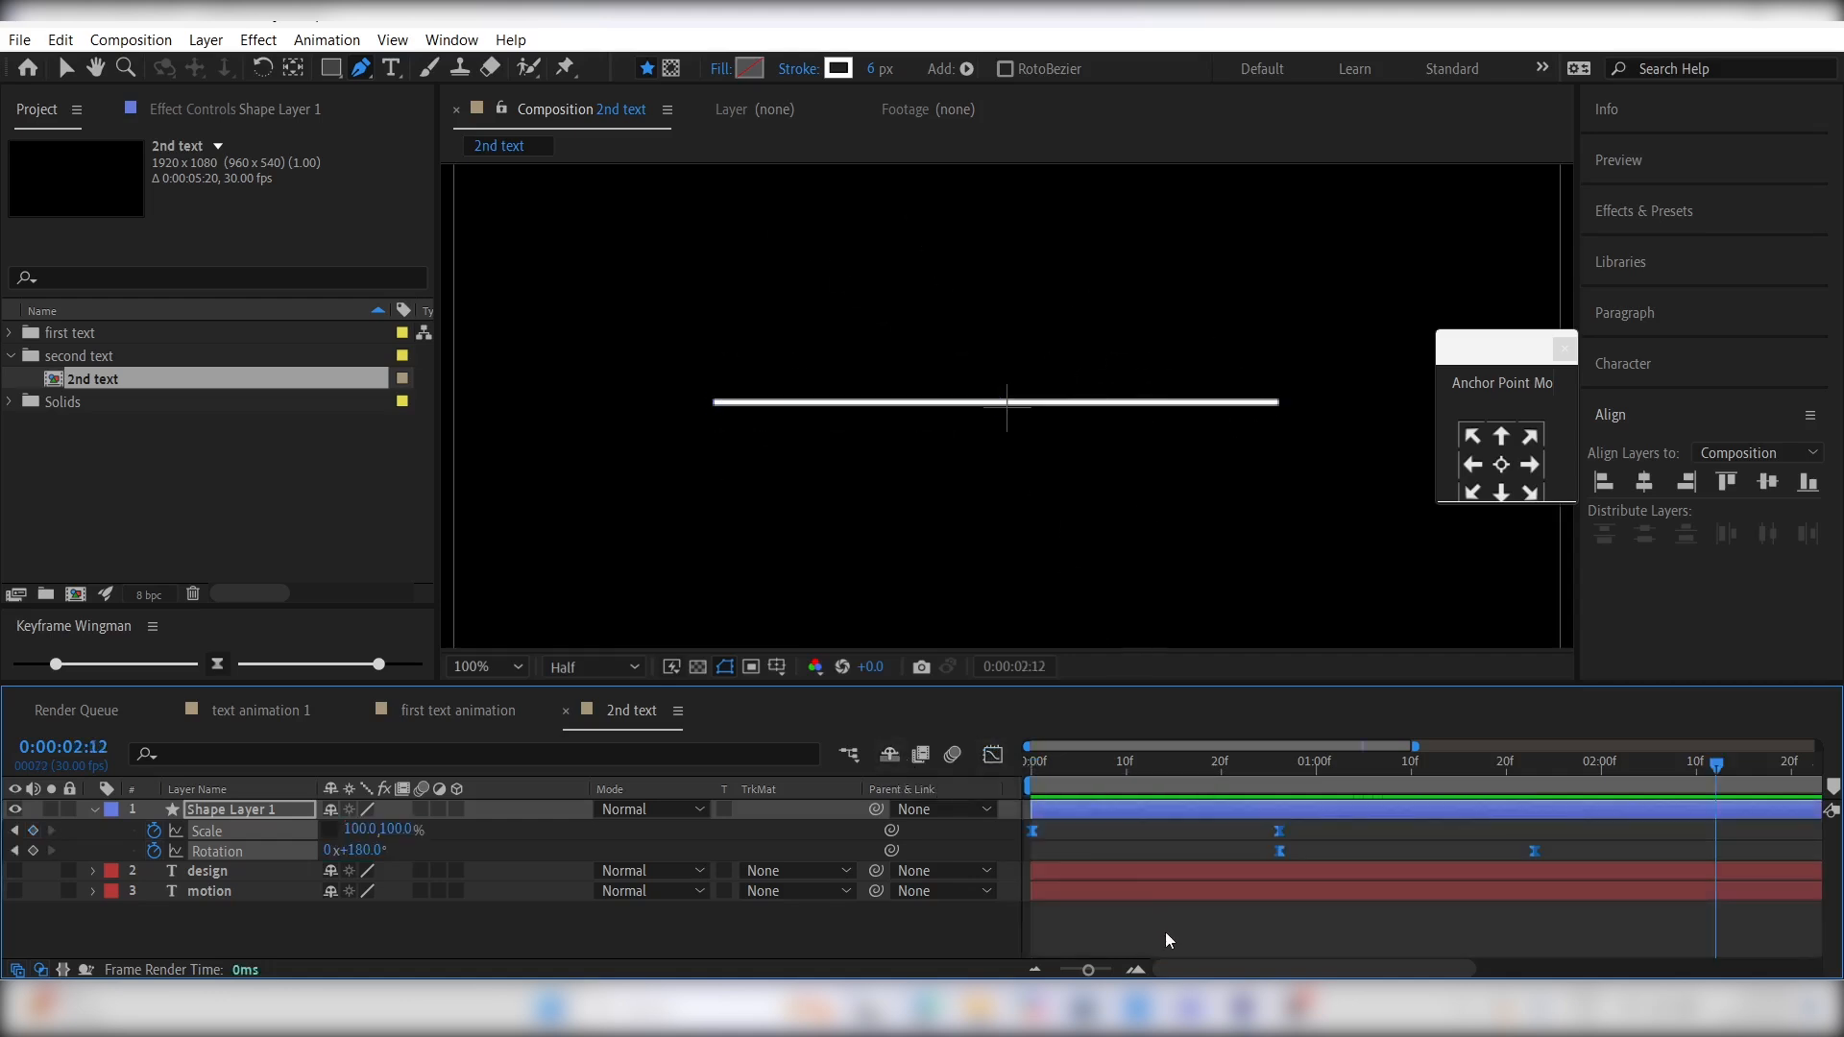
- Draw a rectangle on a new shape layer directly above the line, slightly wider than it, with its lower edge on the line
left_click(468, 675)
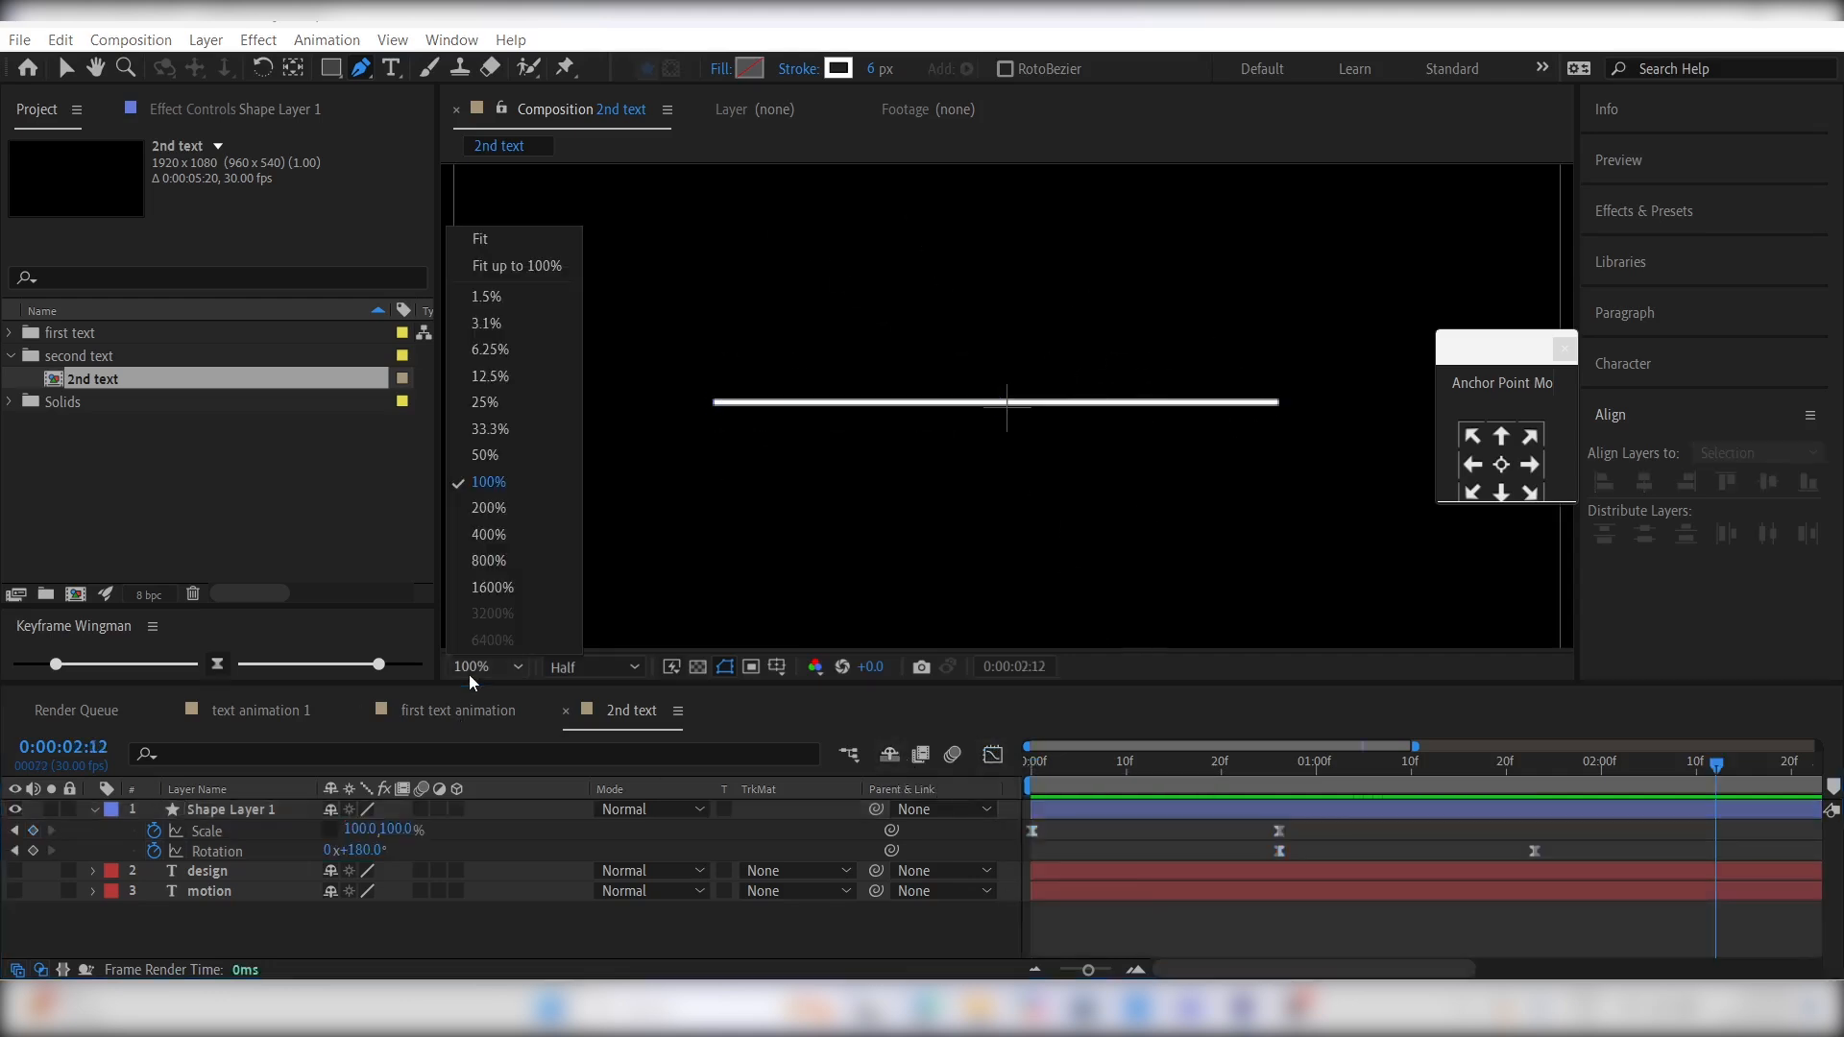
left_click(503, 455)
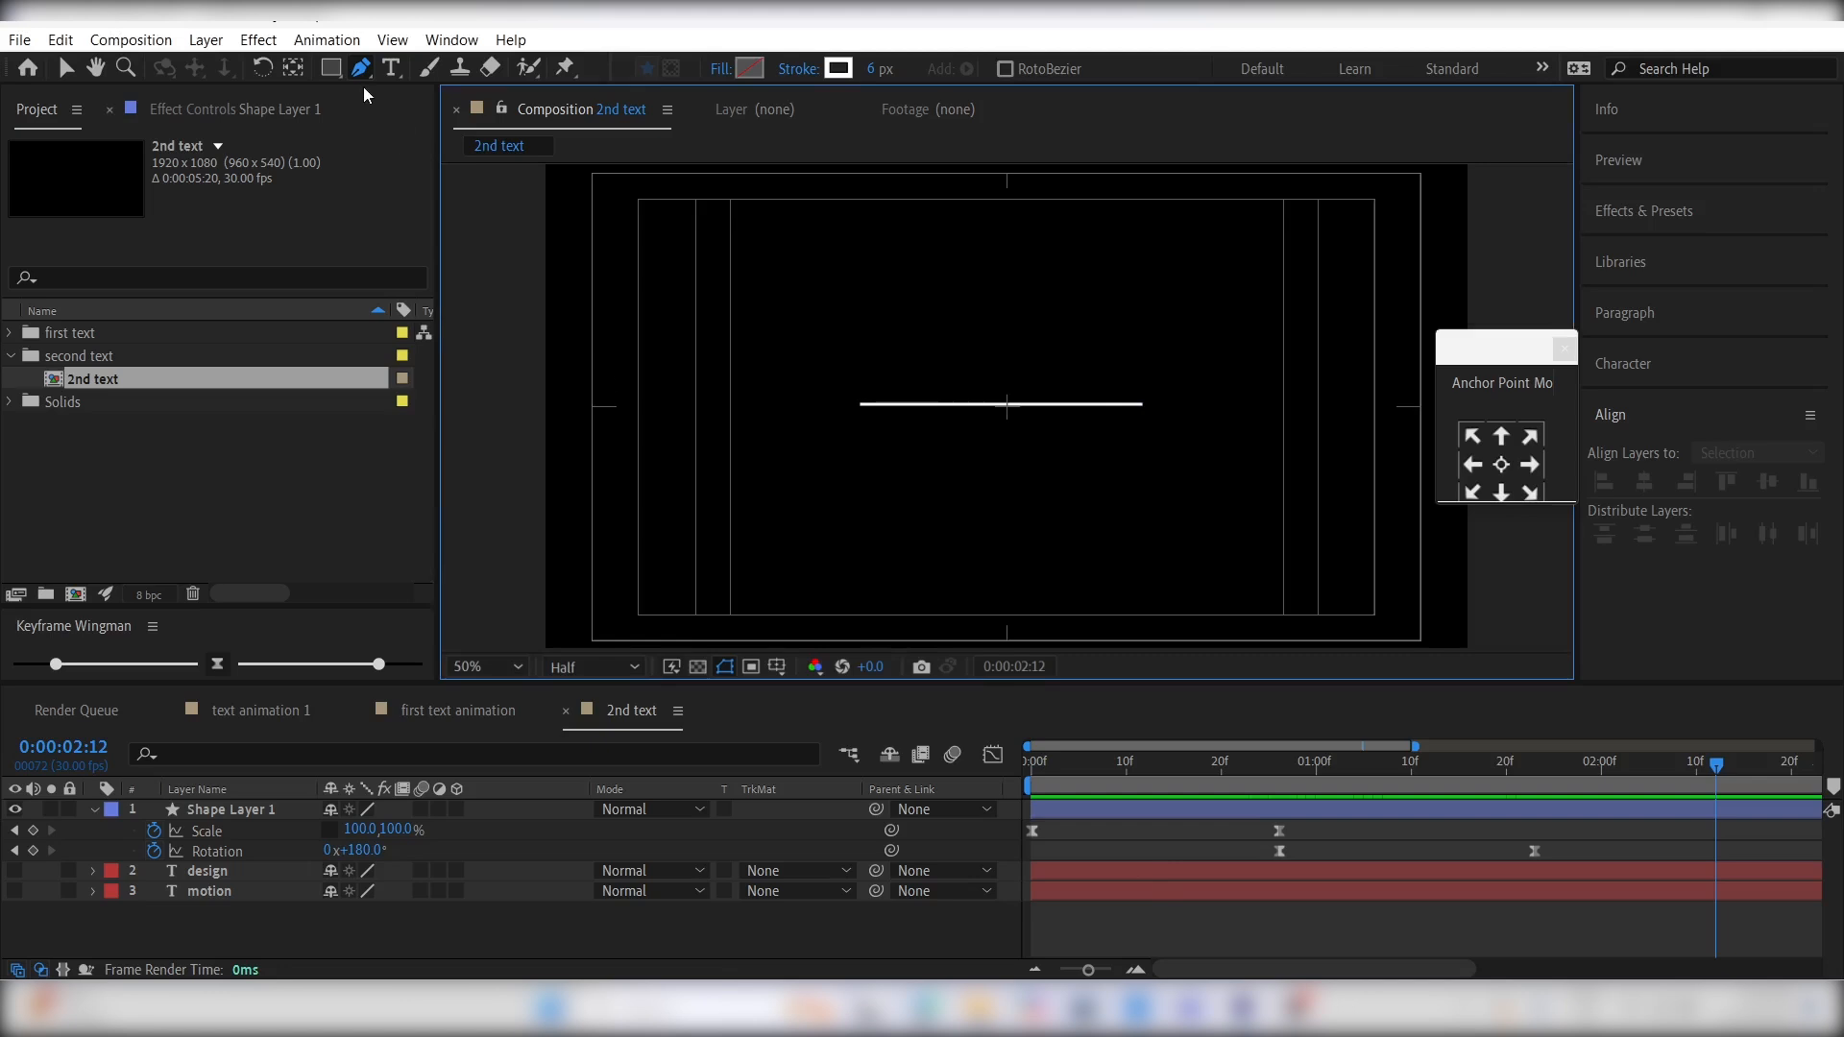
left_click(330, 67)
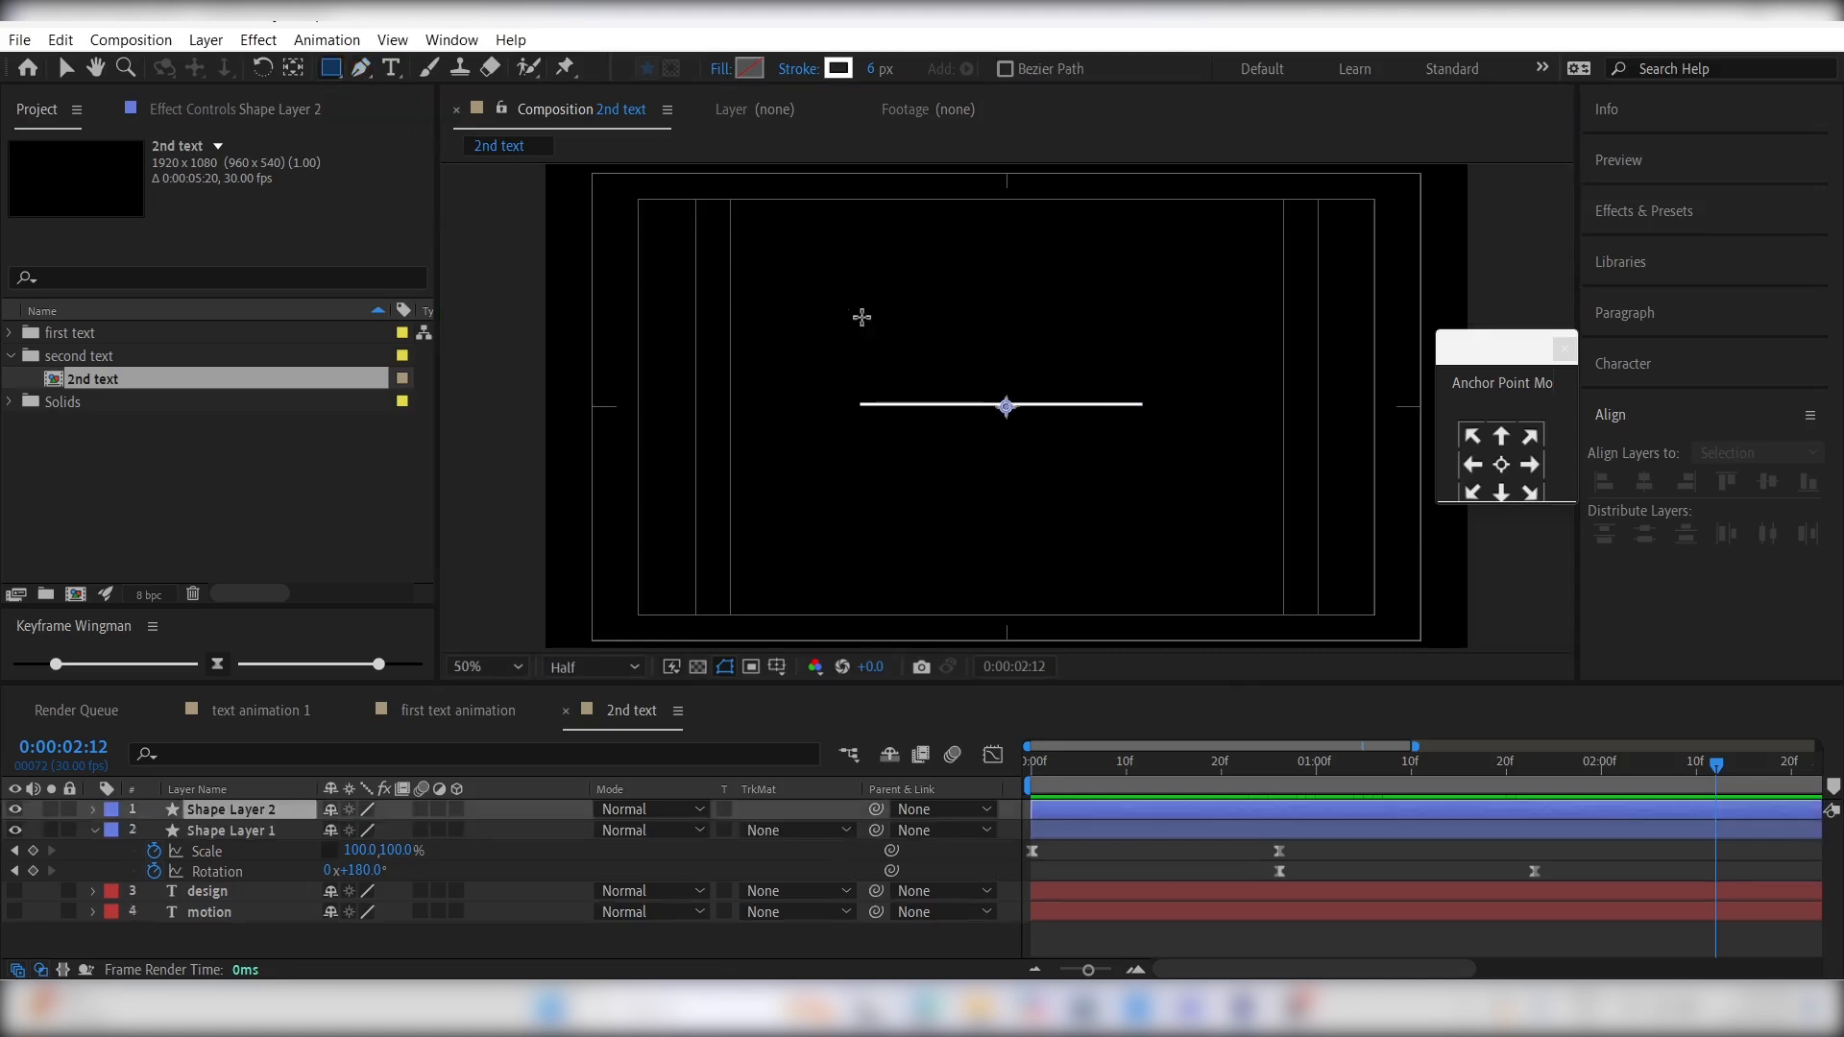
mouse_move(848, 308)
left_mouse_down()
mouse_move(971, 374)
mouse_move(1182, 399)
mouse_move(1149, 403)
left_mouse_up()
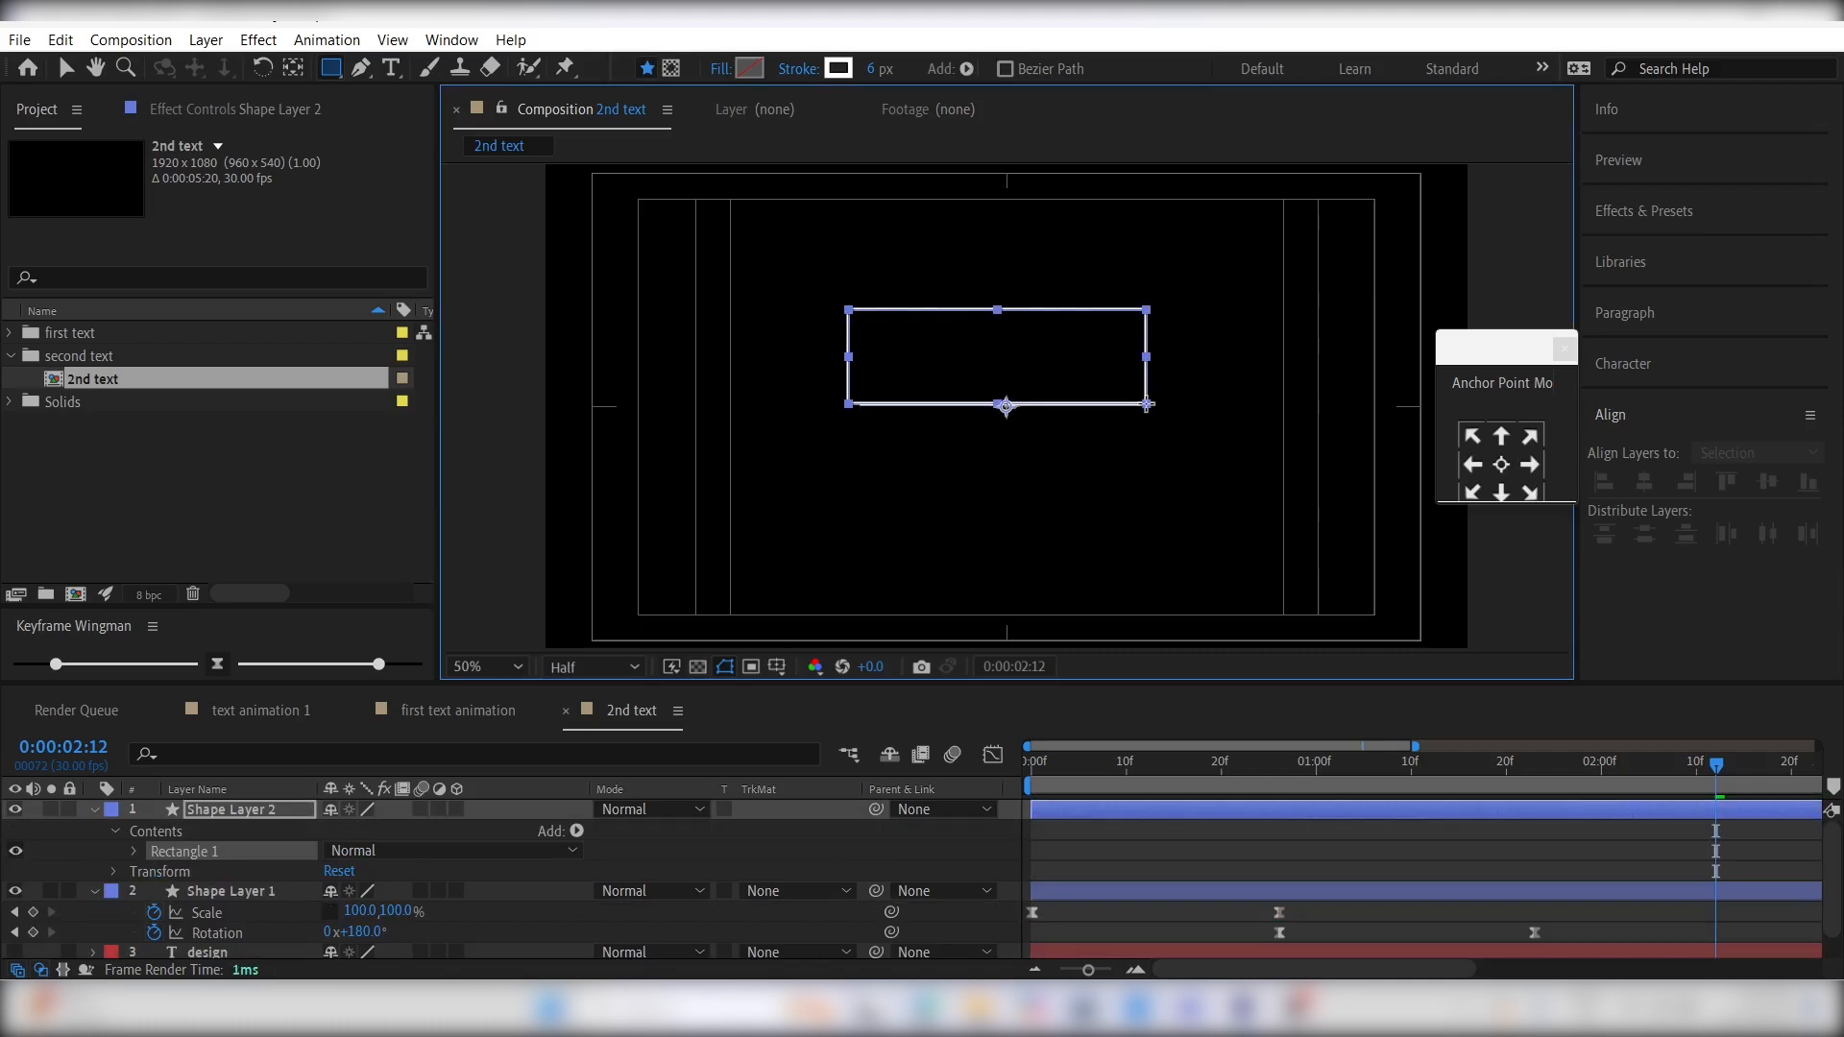
- Remove the rectangle's stroke and give it a solid blue fill
left_click(790, 69)
left_click(567, 314)
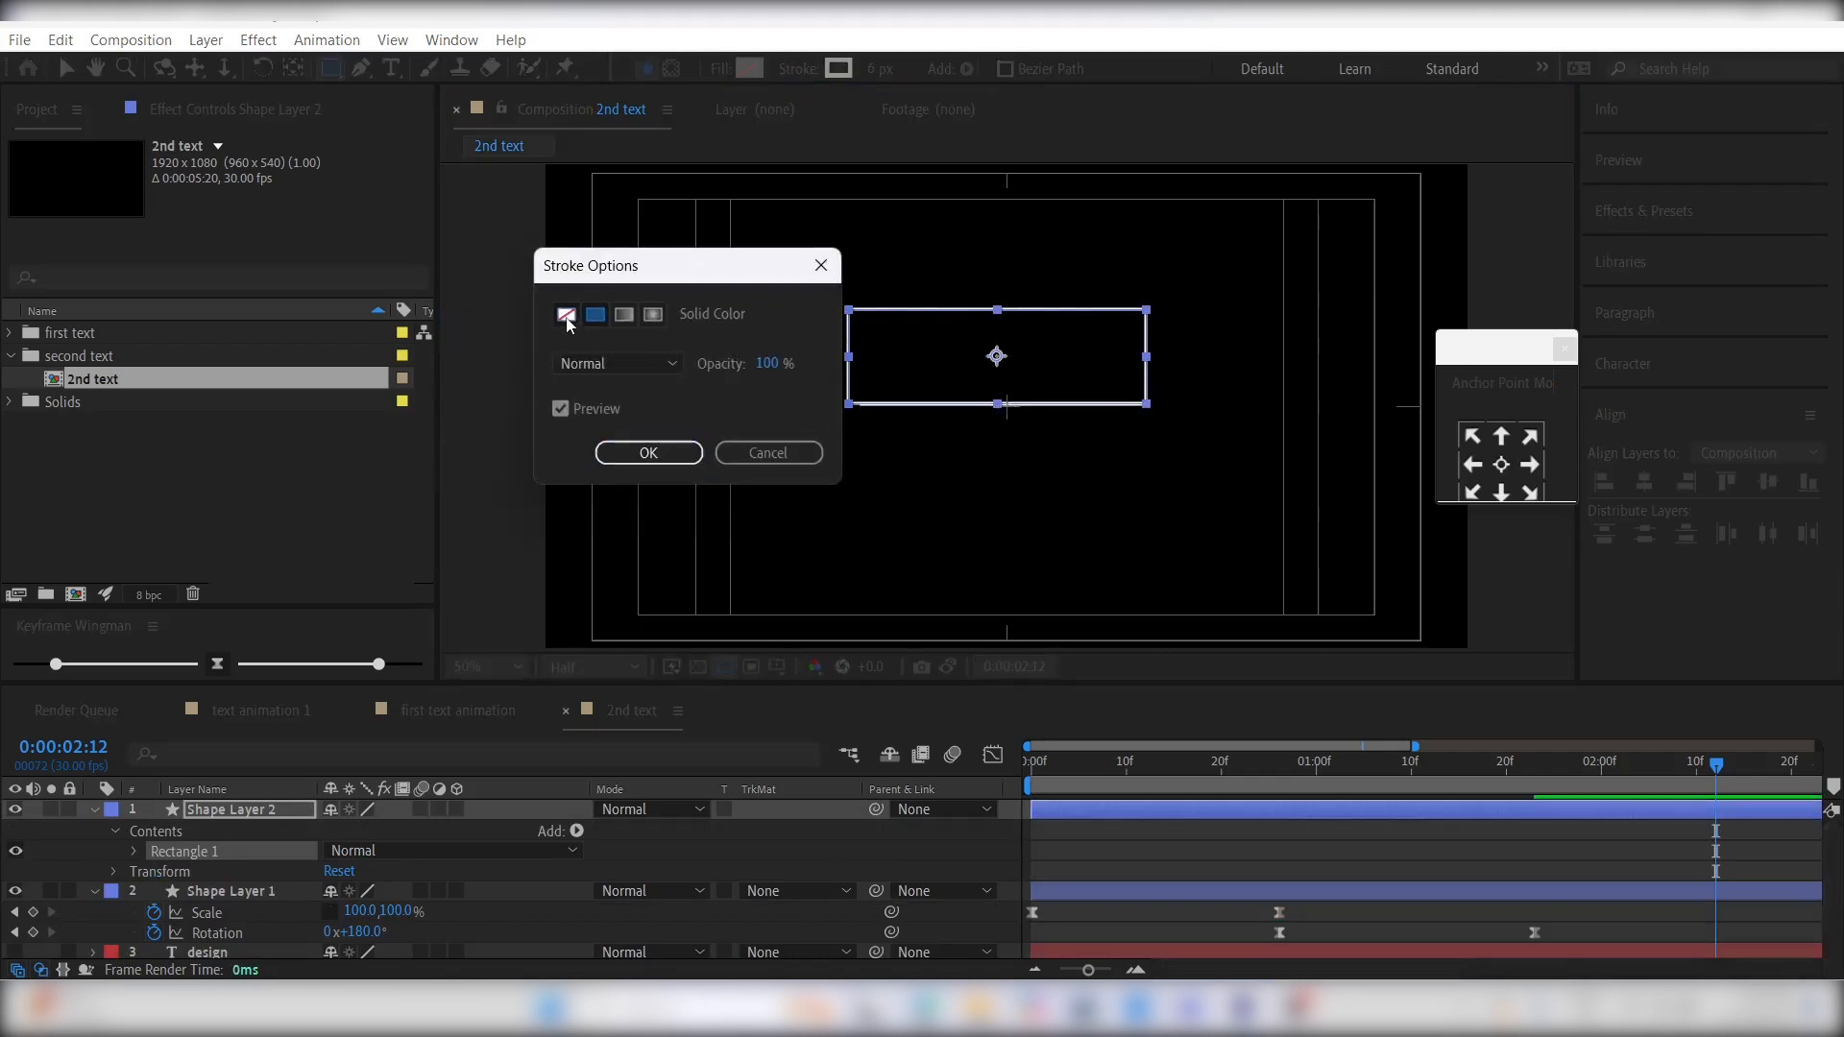
left_click(642, 452)
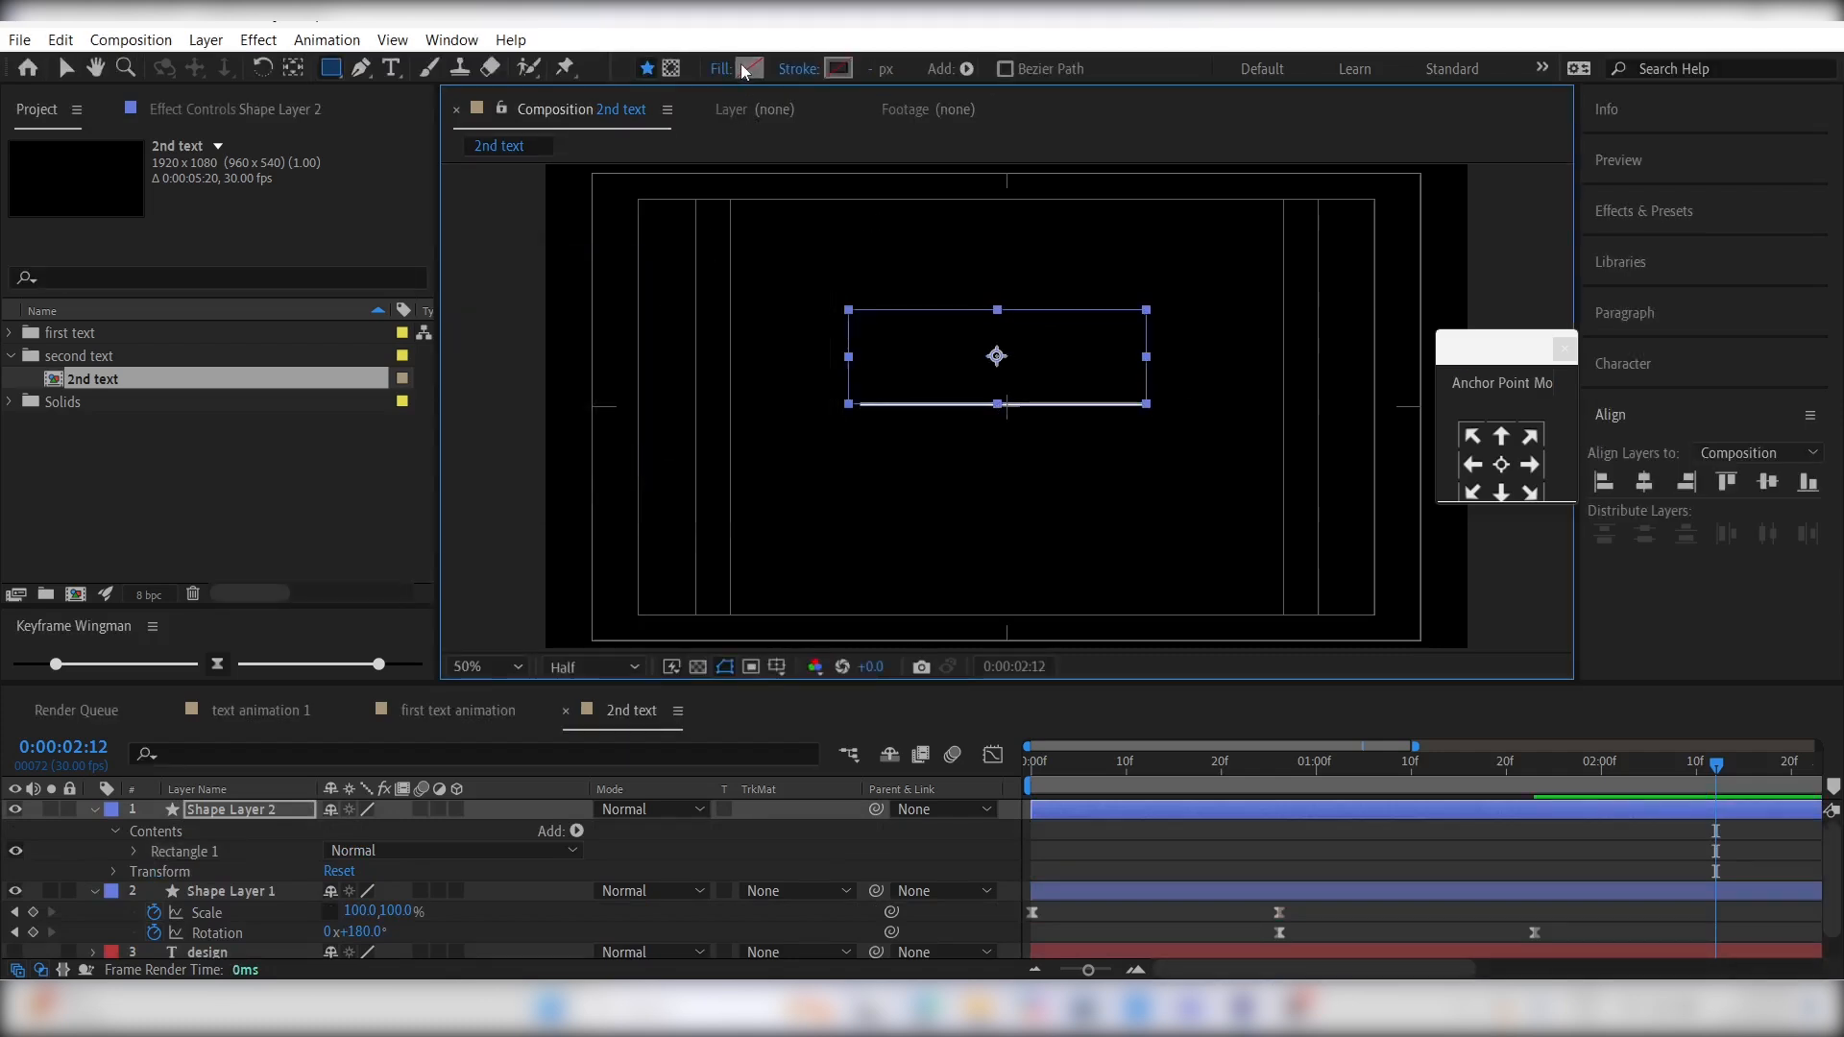
left_click(746, 68)
left_click(510, 547)
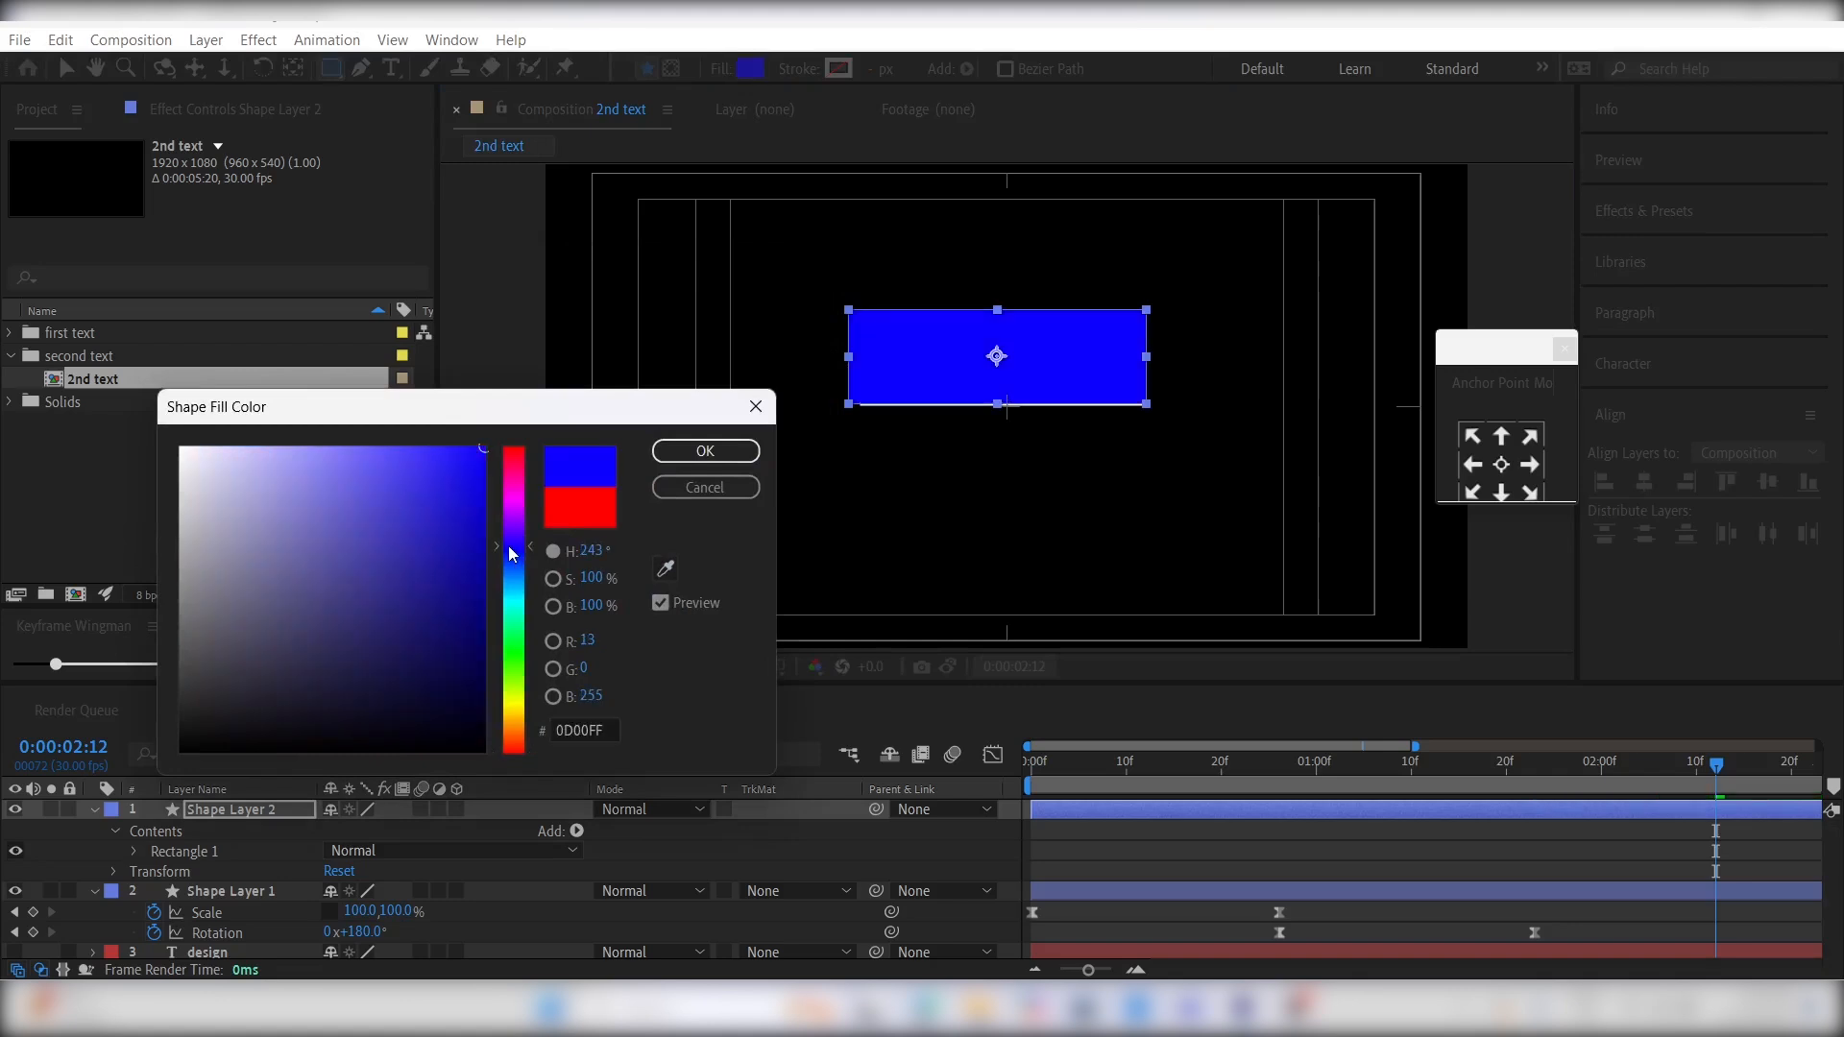
left_click(707, 451)
left_click(1197, 851)
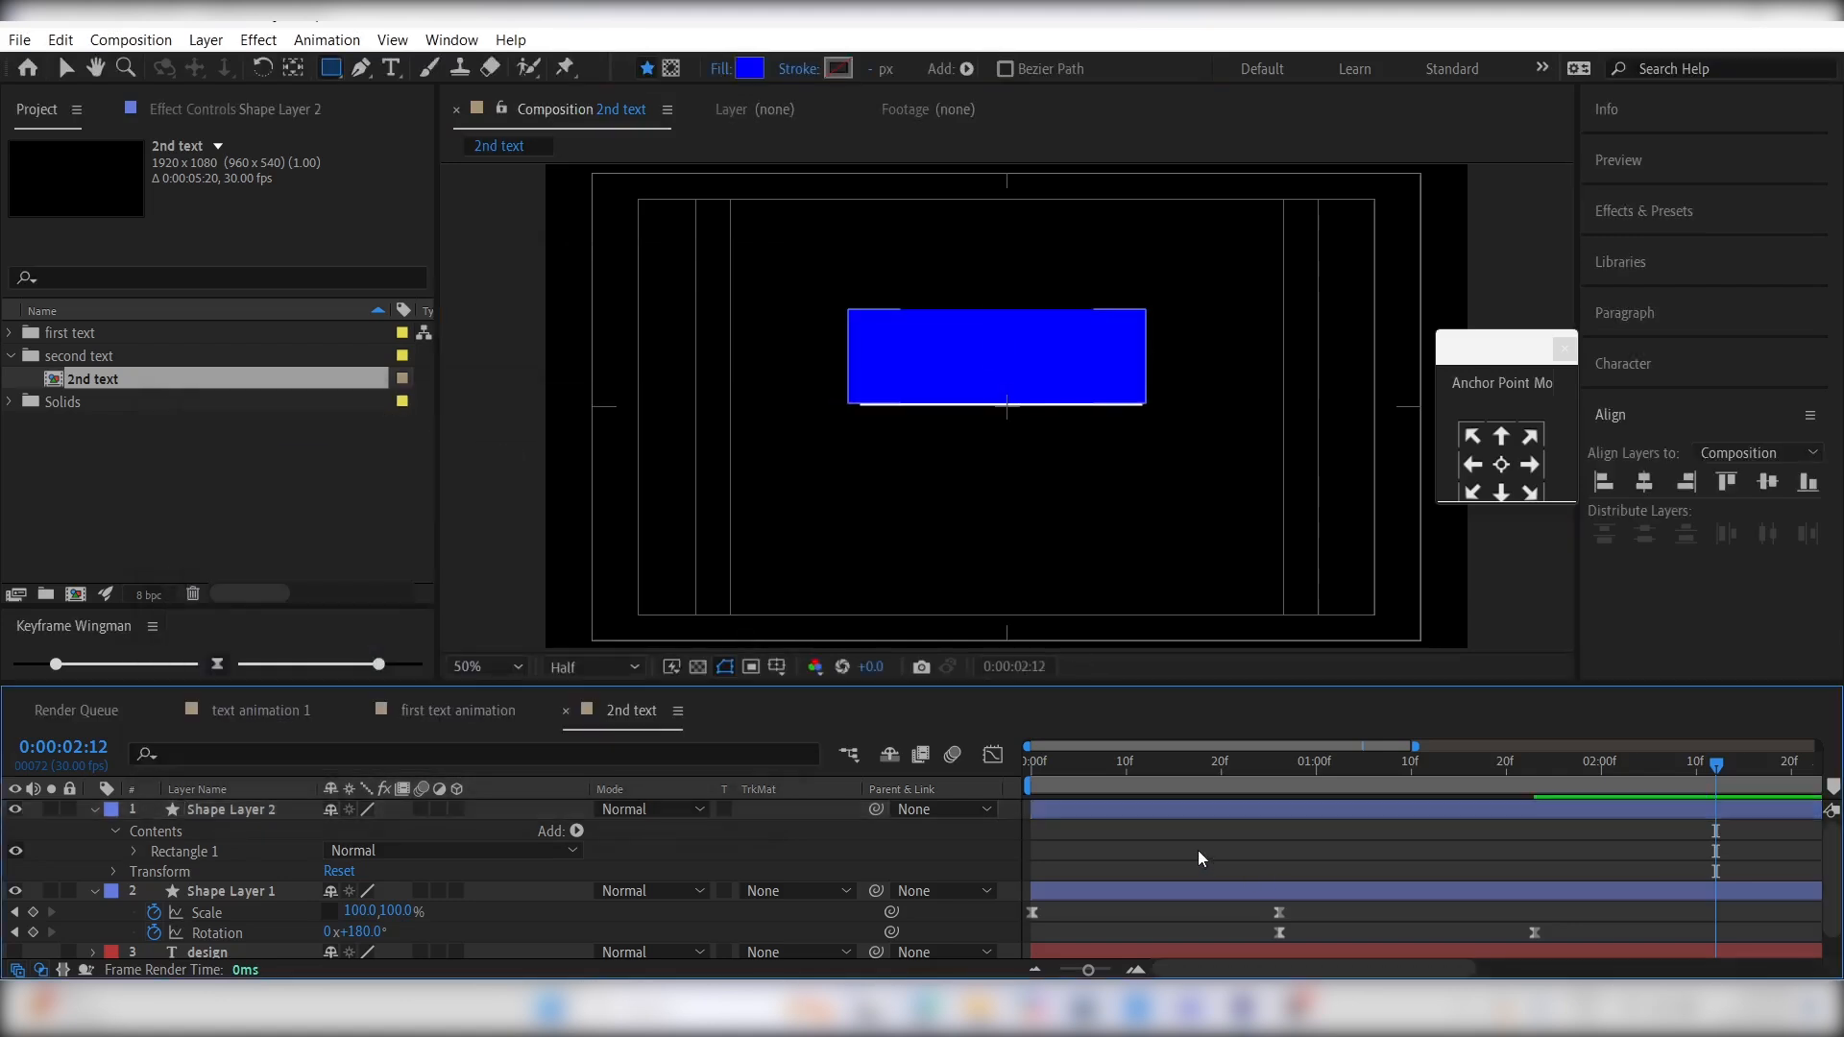
- Duplicate the blue rectangle and move the copy straight down so it sits just below the line
left_click(1128, 812)
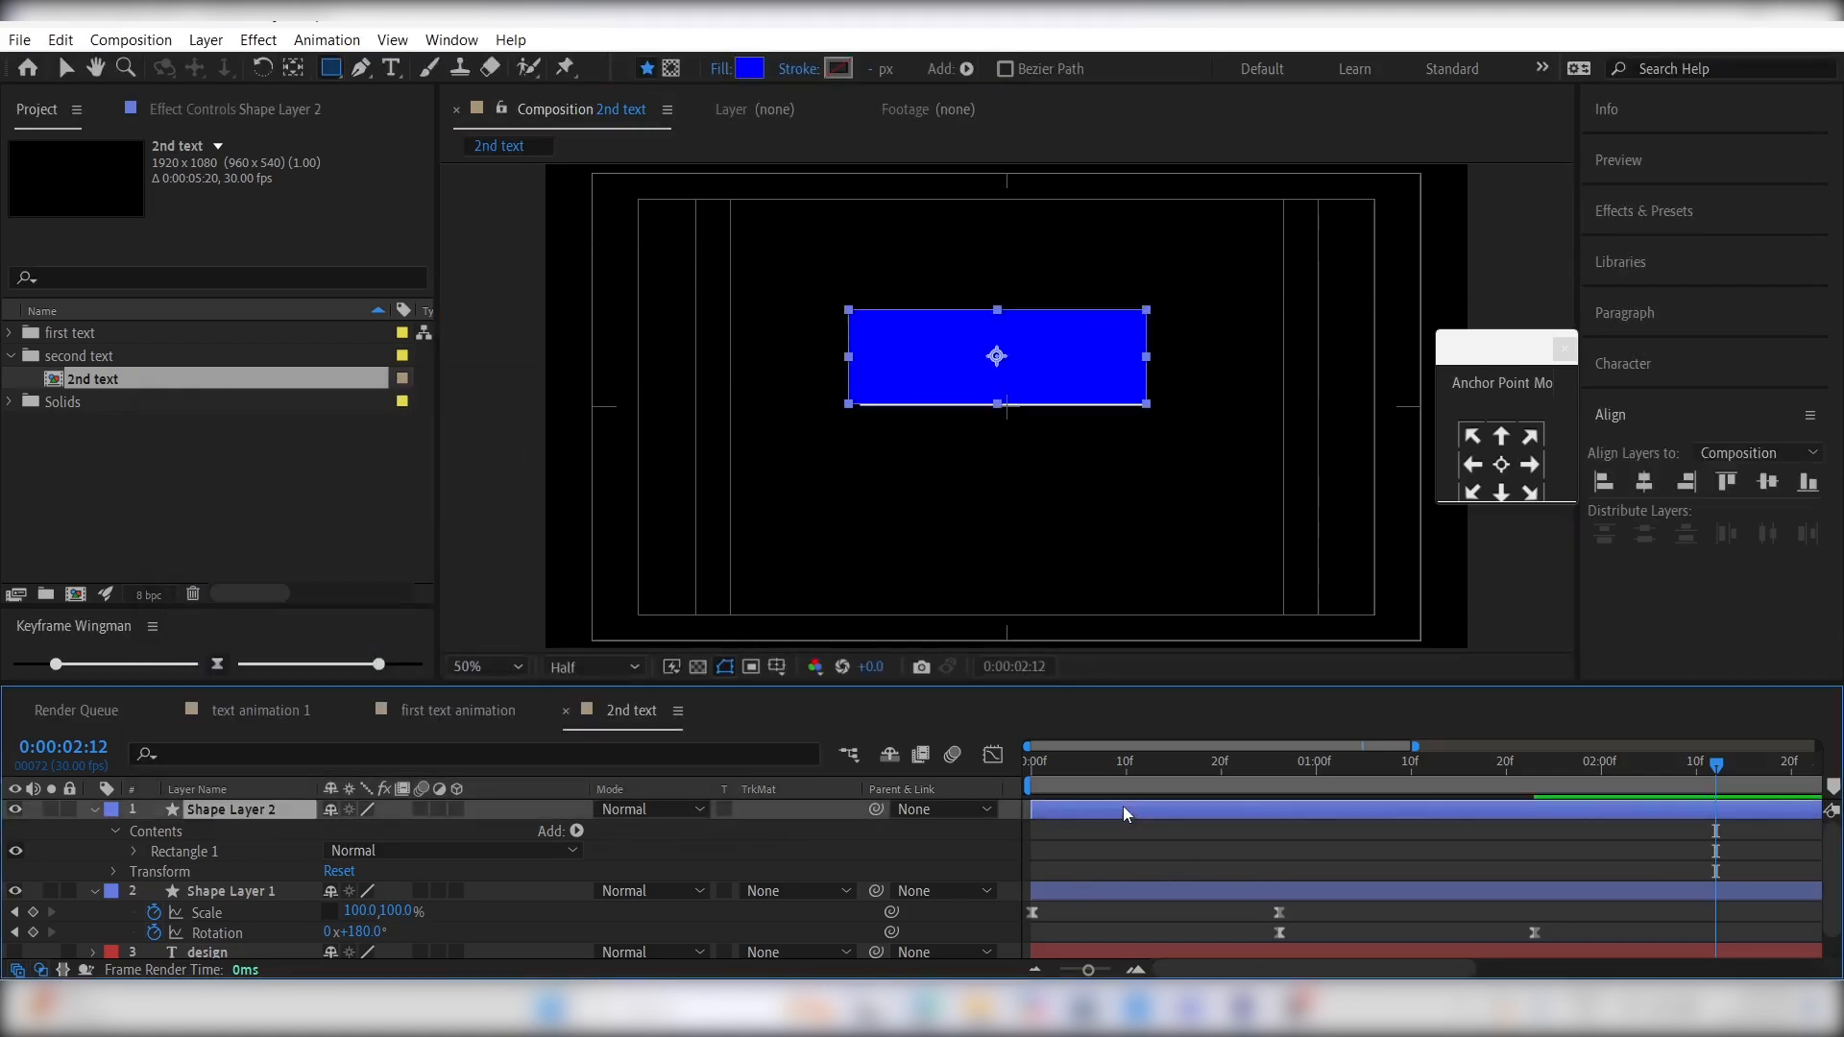
key("ctrl+d")
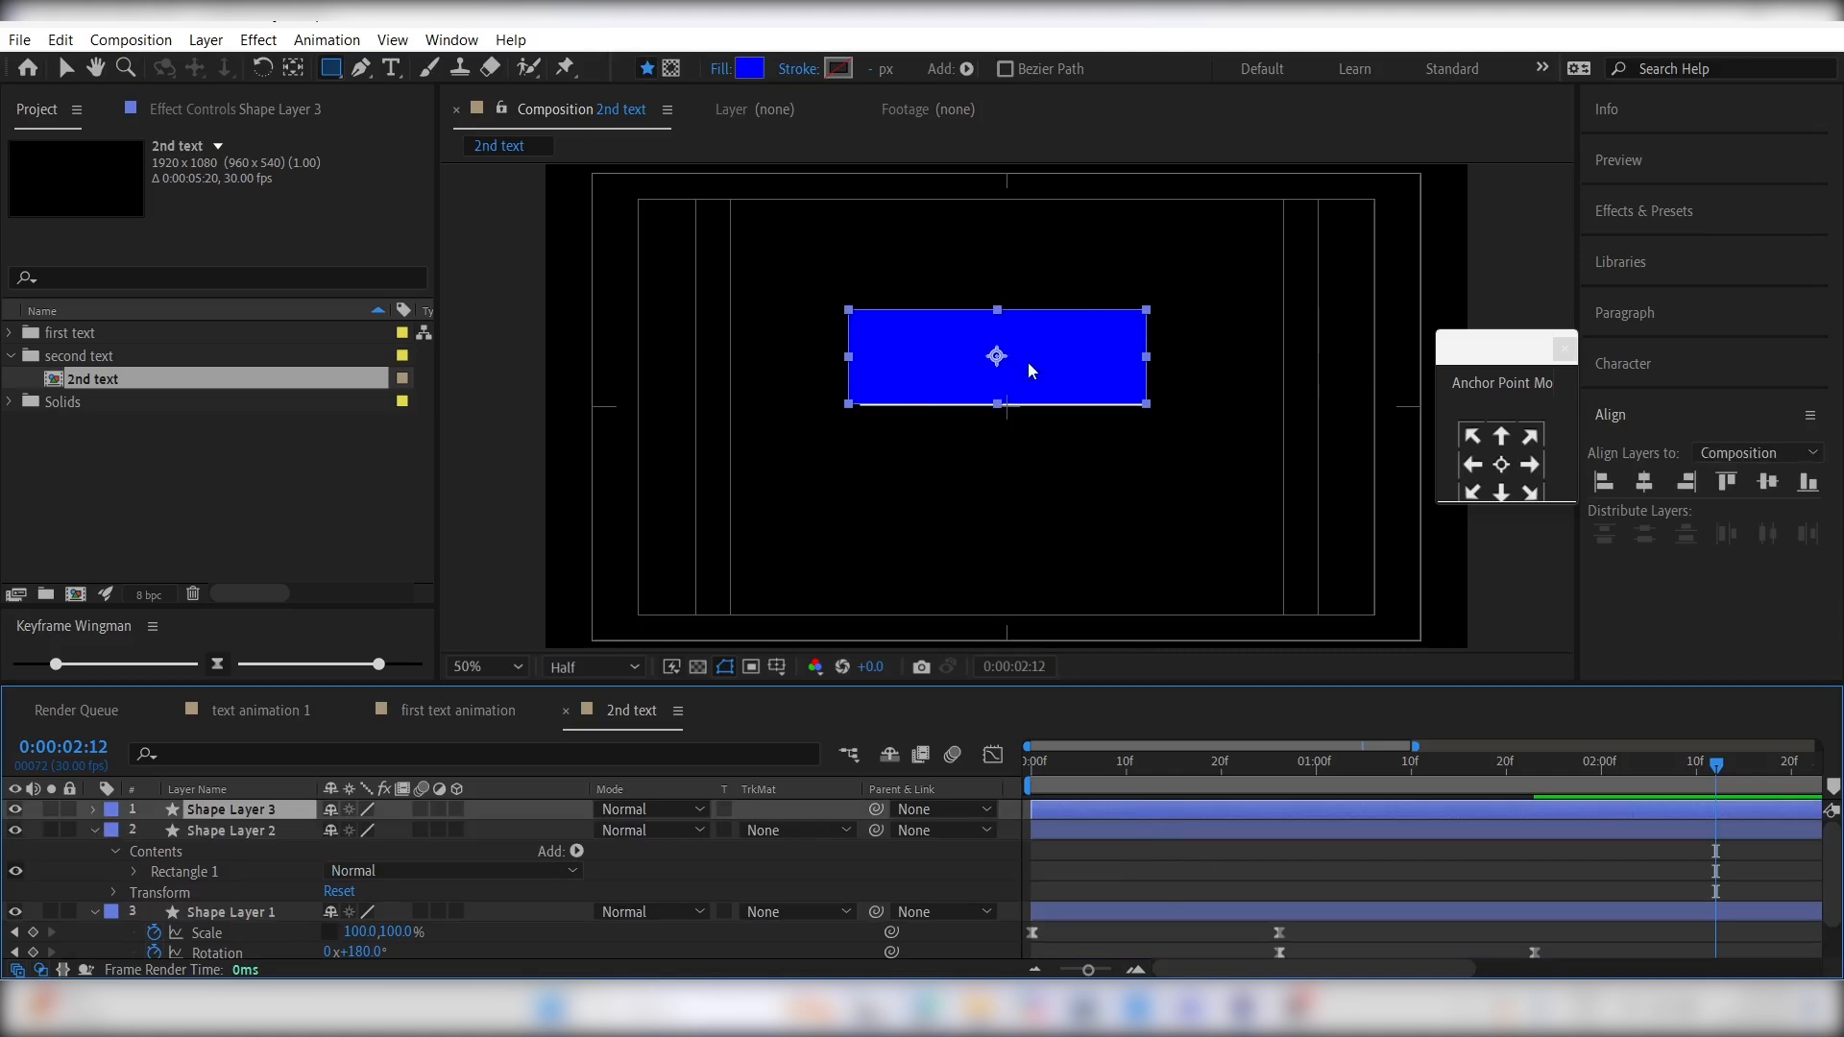
key("v")
left_click_drag(996, 357, 999, 452)
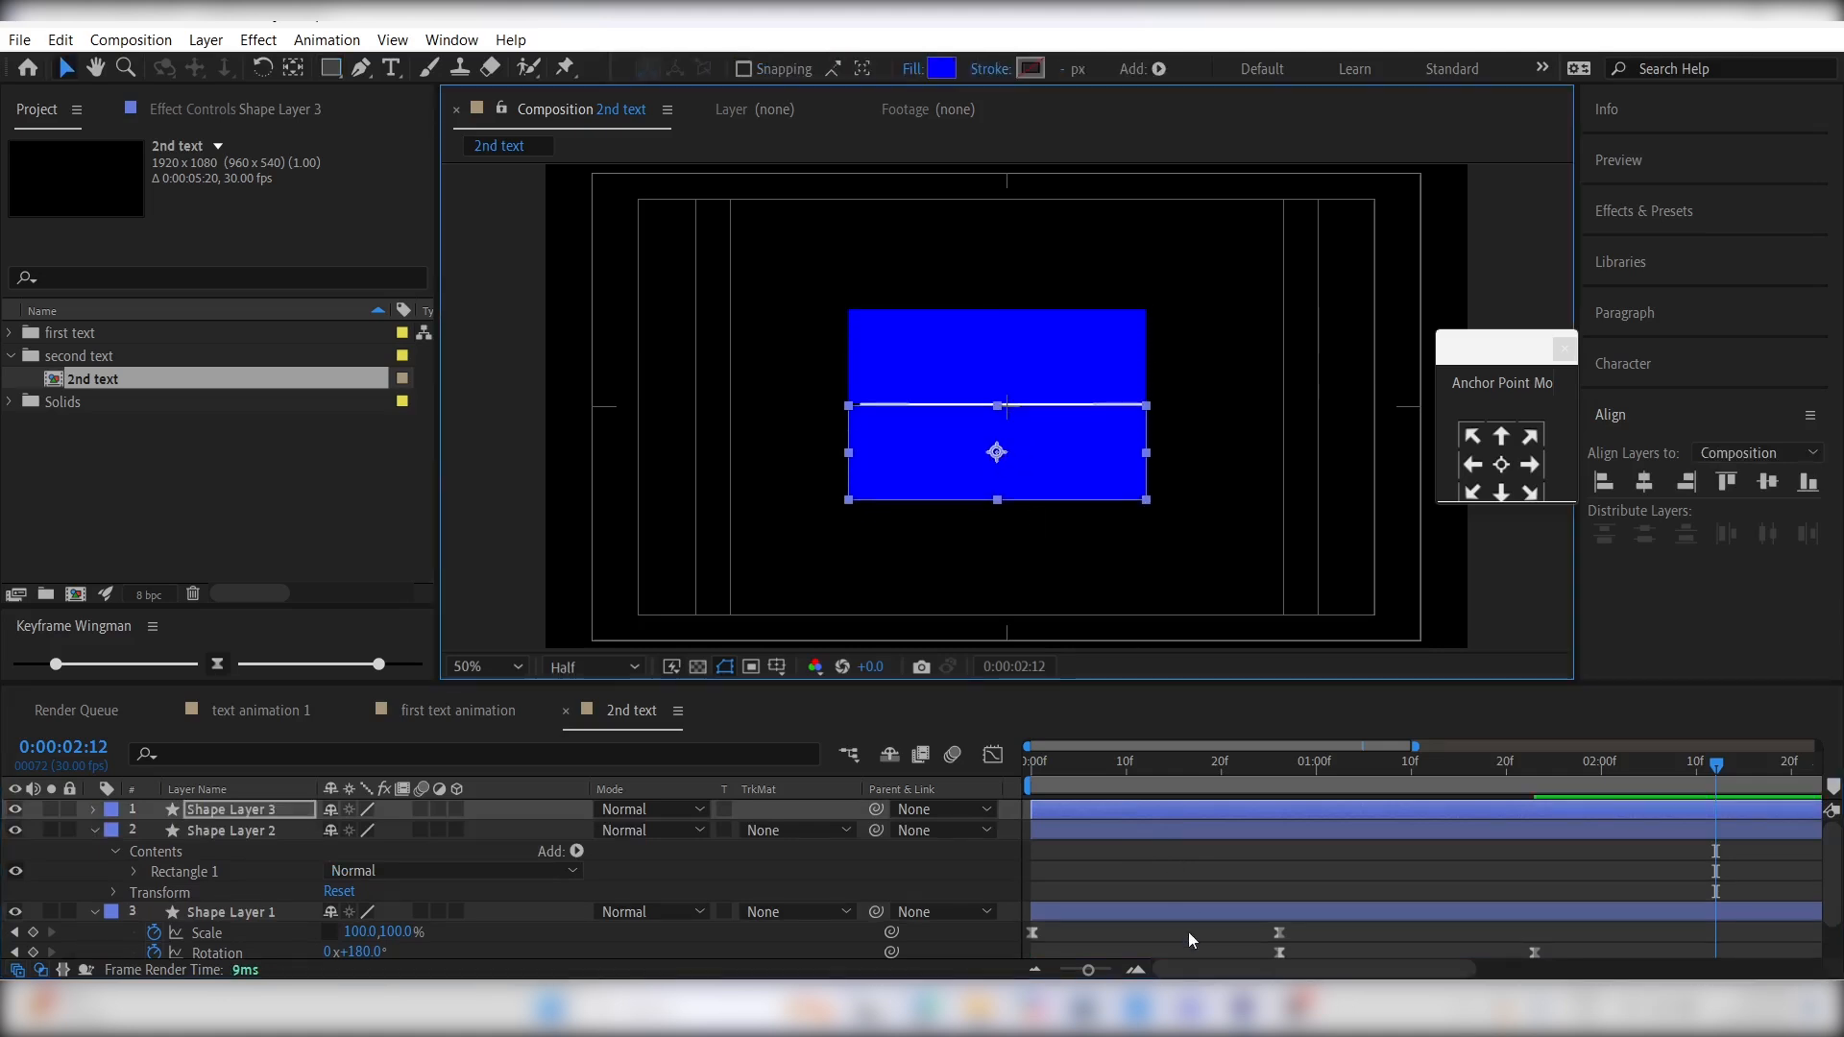
- Rename the line's shape layer "line" and set its label color to Pink
left_click(1142, 913)
key("Return")
type("lin")
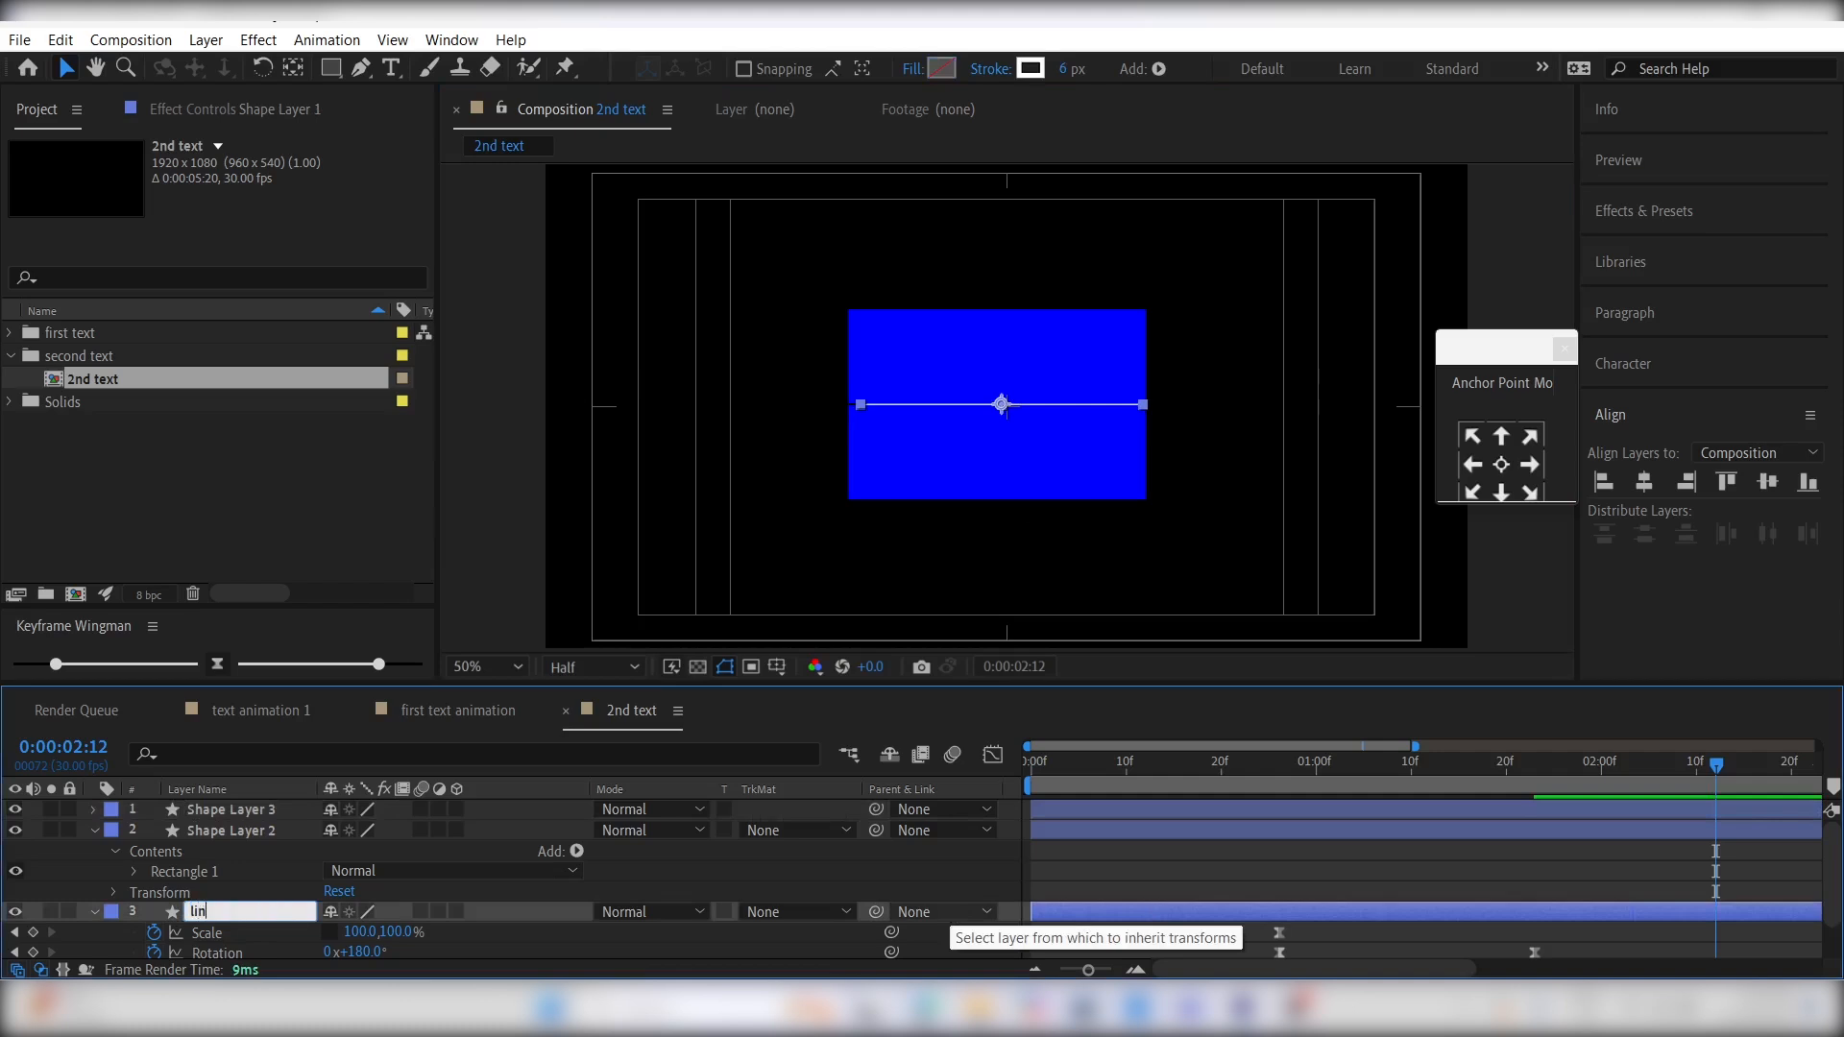
type("e")
key("Return")
left_click(111, 912)
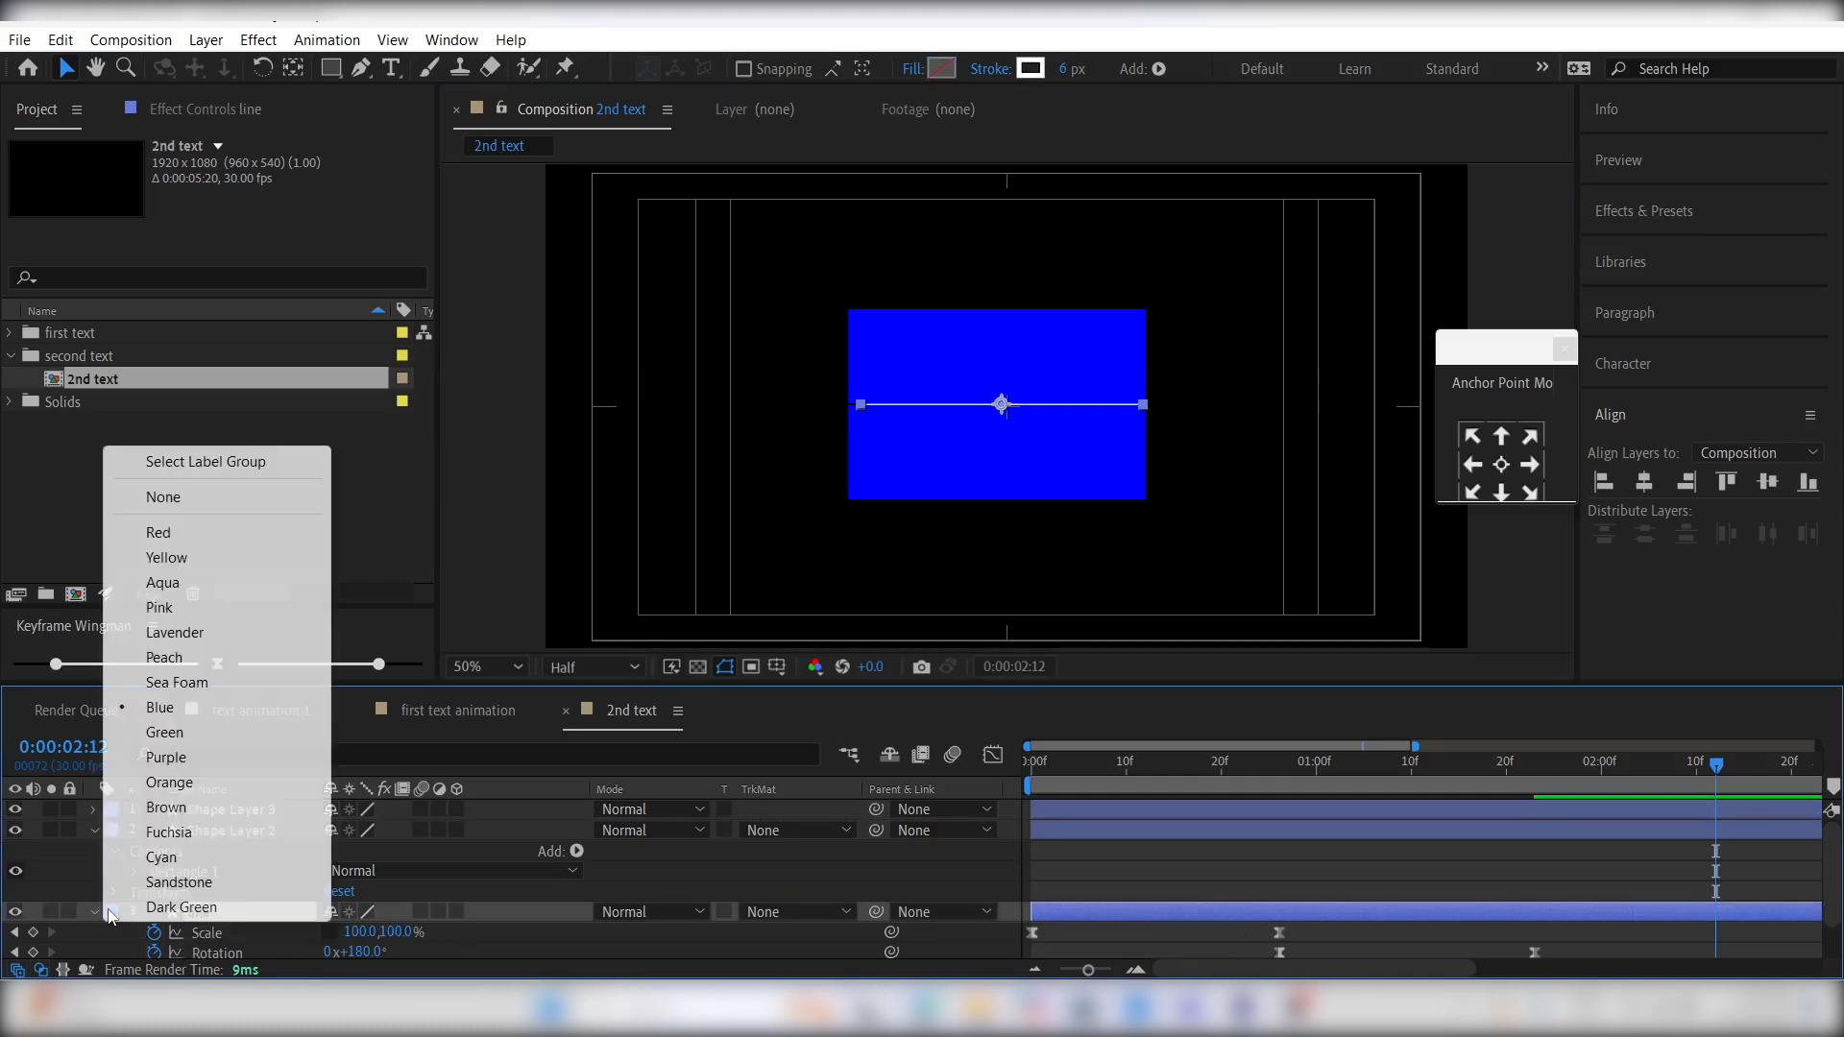
left_click(160, 608)
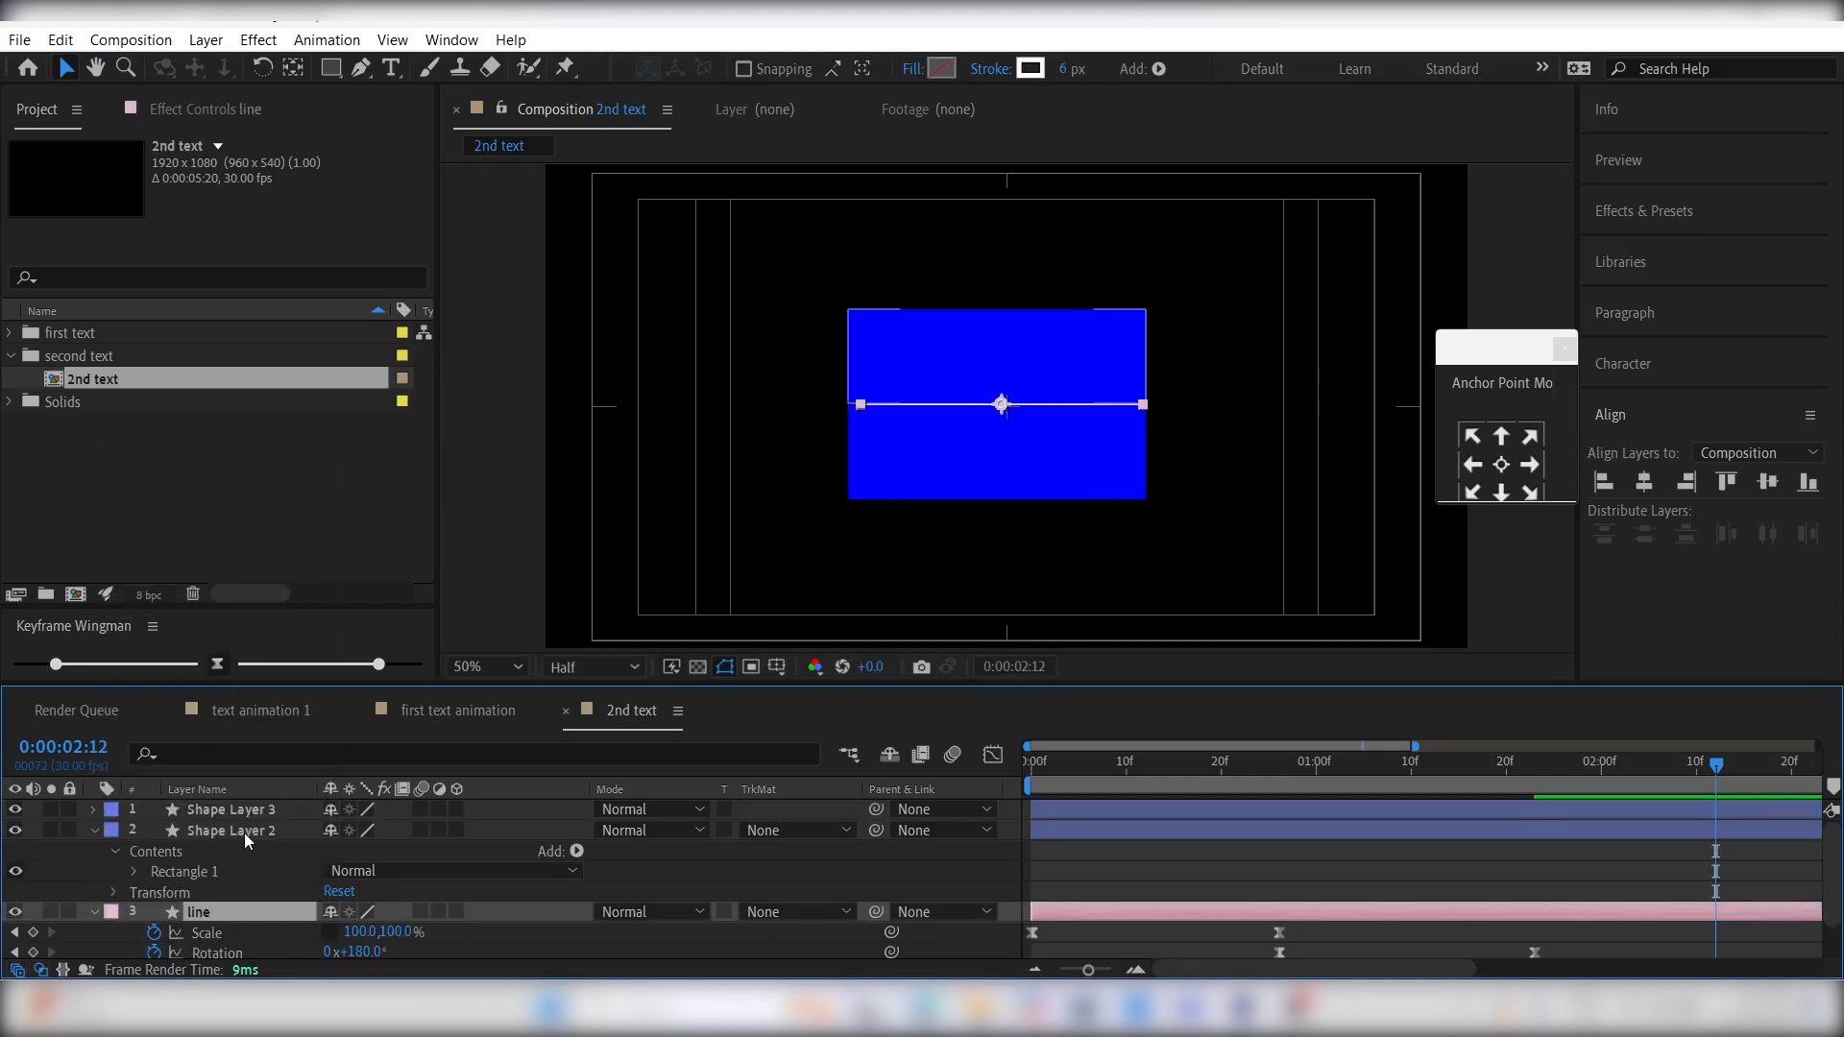
- Set the label color of both rectangle layers to Orange and collapse the properties of all layers
left_click(244, 830)
left_click(244, 809, "shift")
left_click(111, 810)
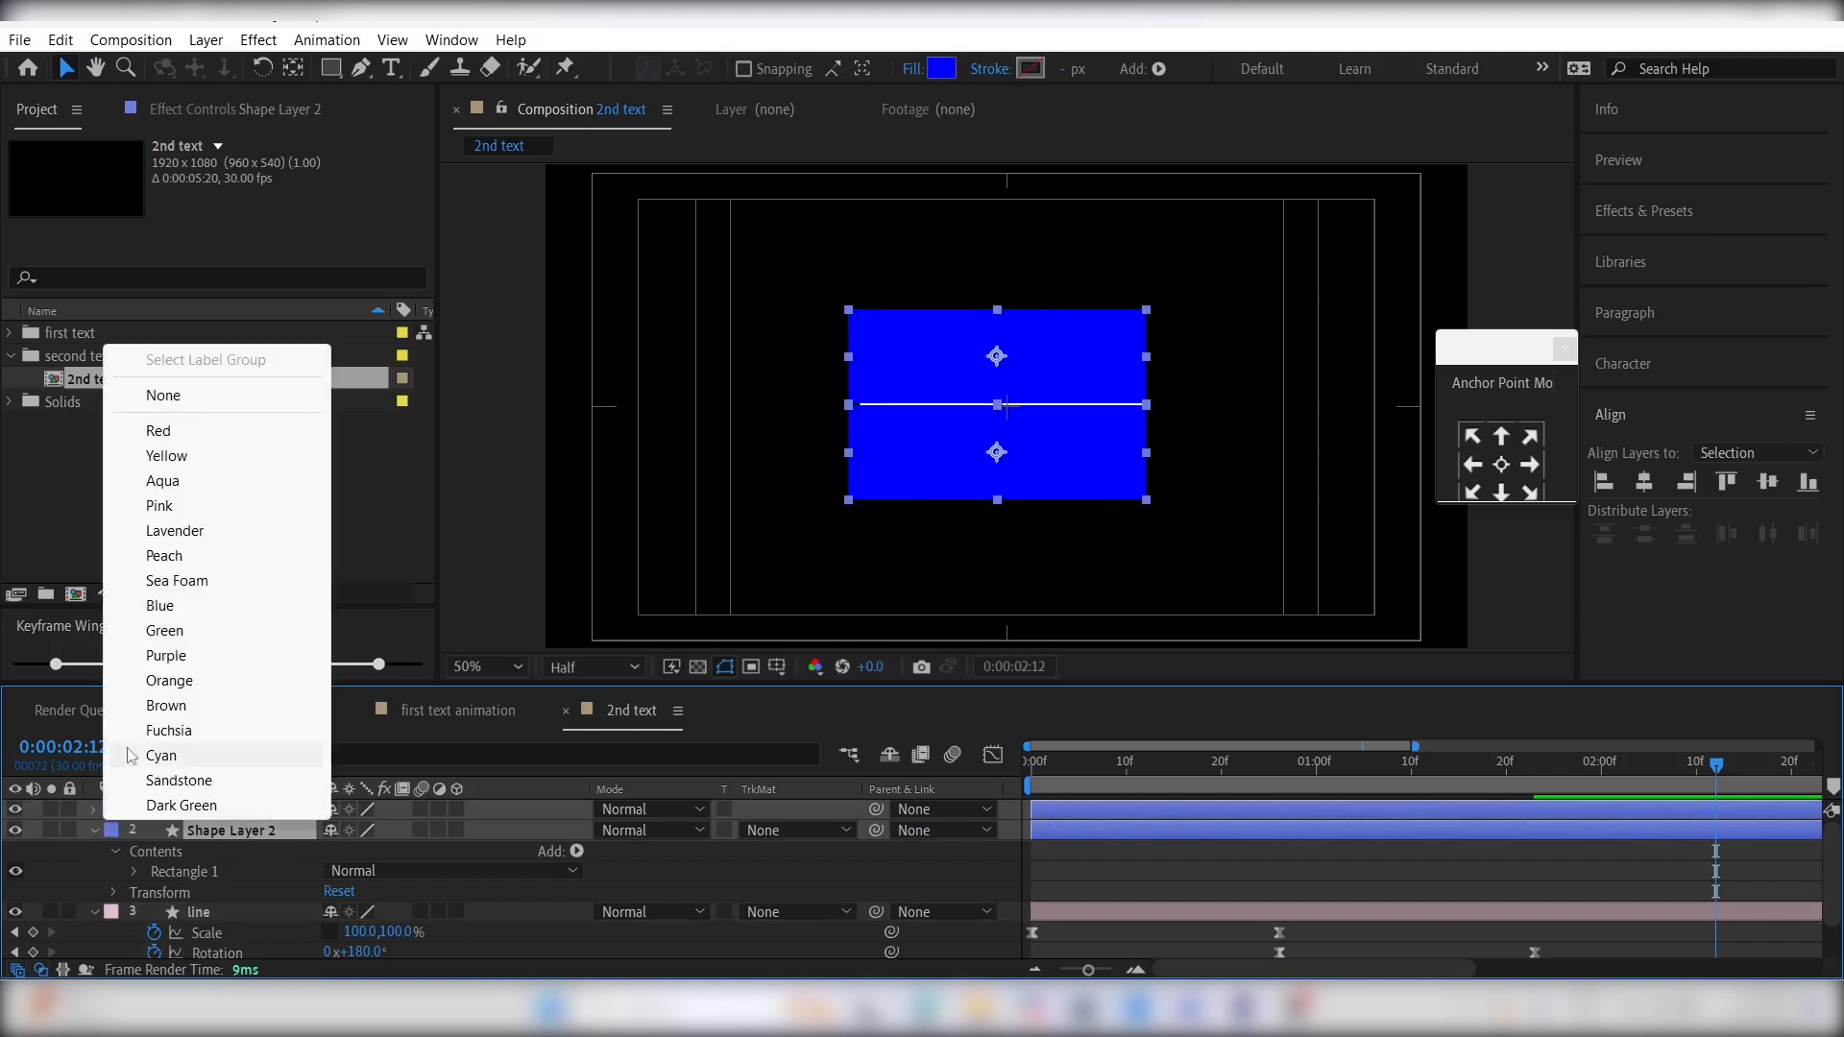
left_click(169, 680)
left_click(1123, 873)
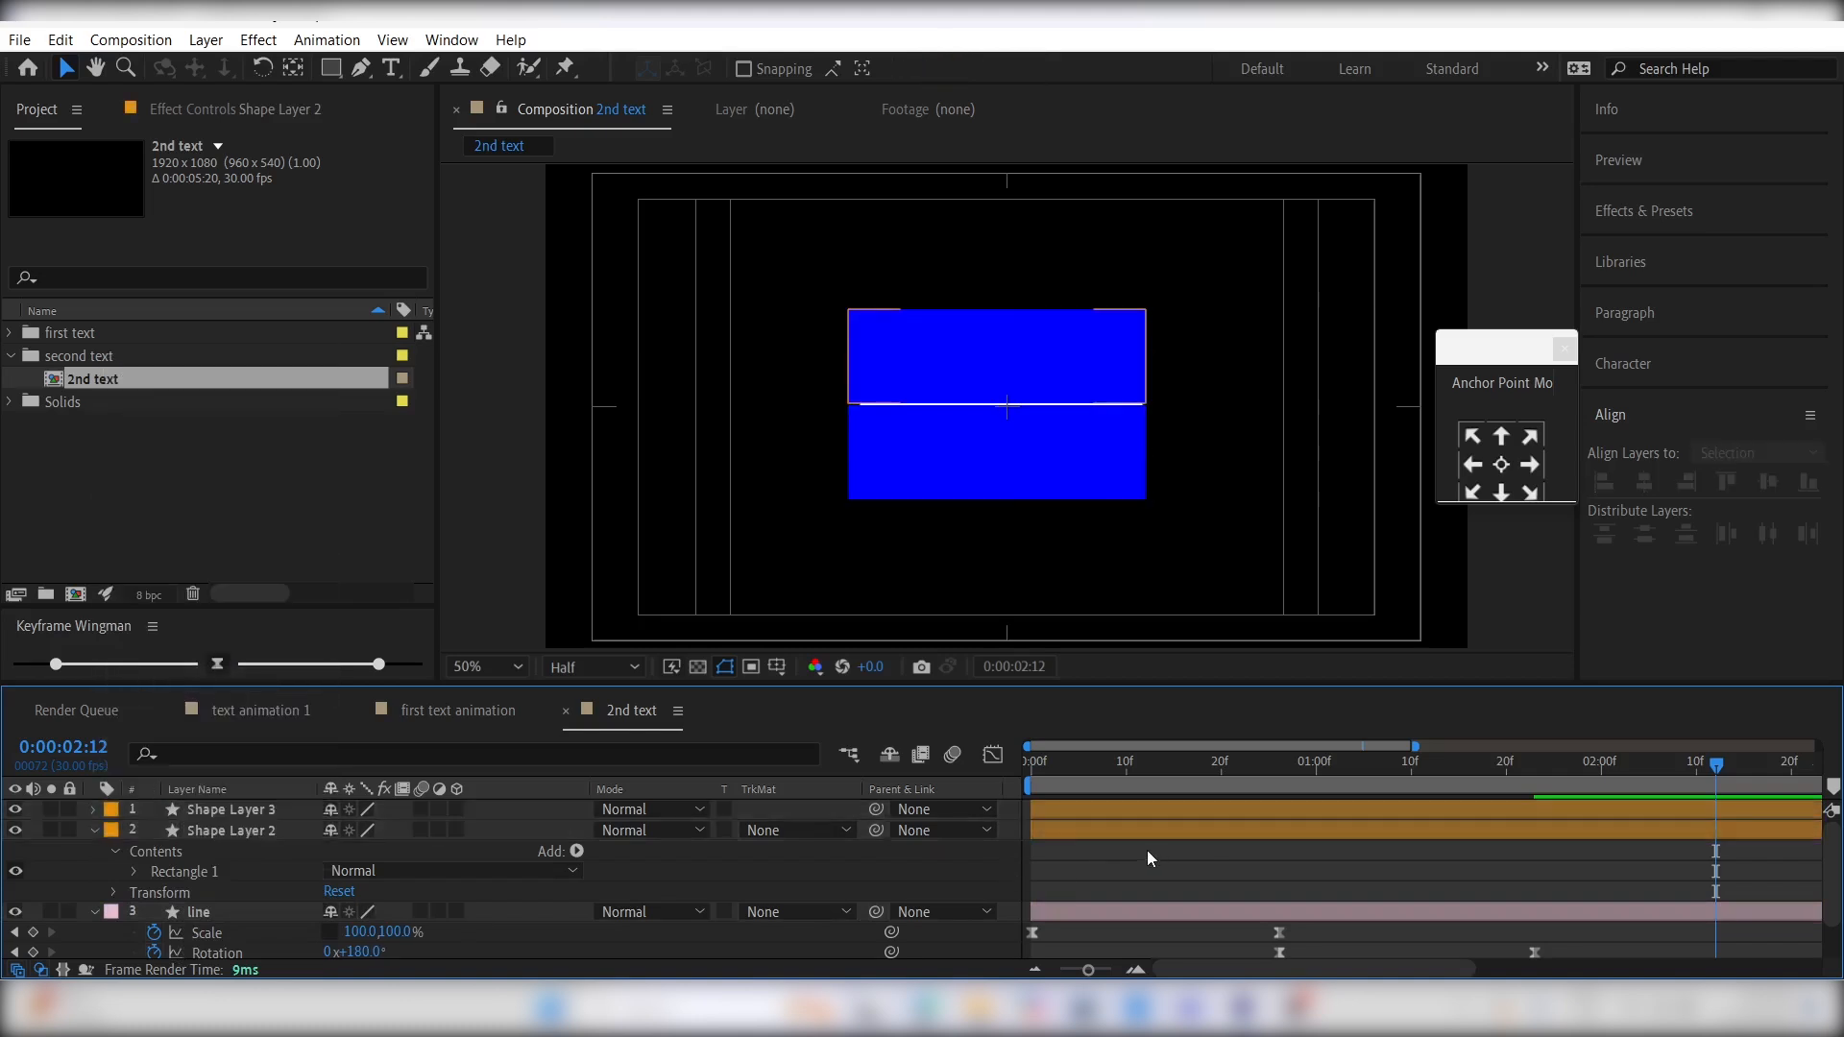
key("ctrl+a")
key("u")
left_click(1162, 955)
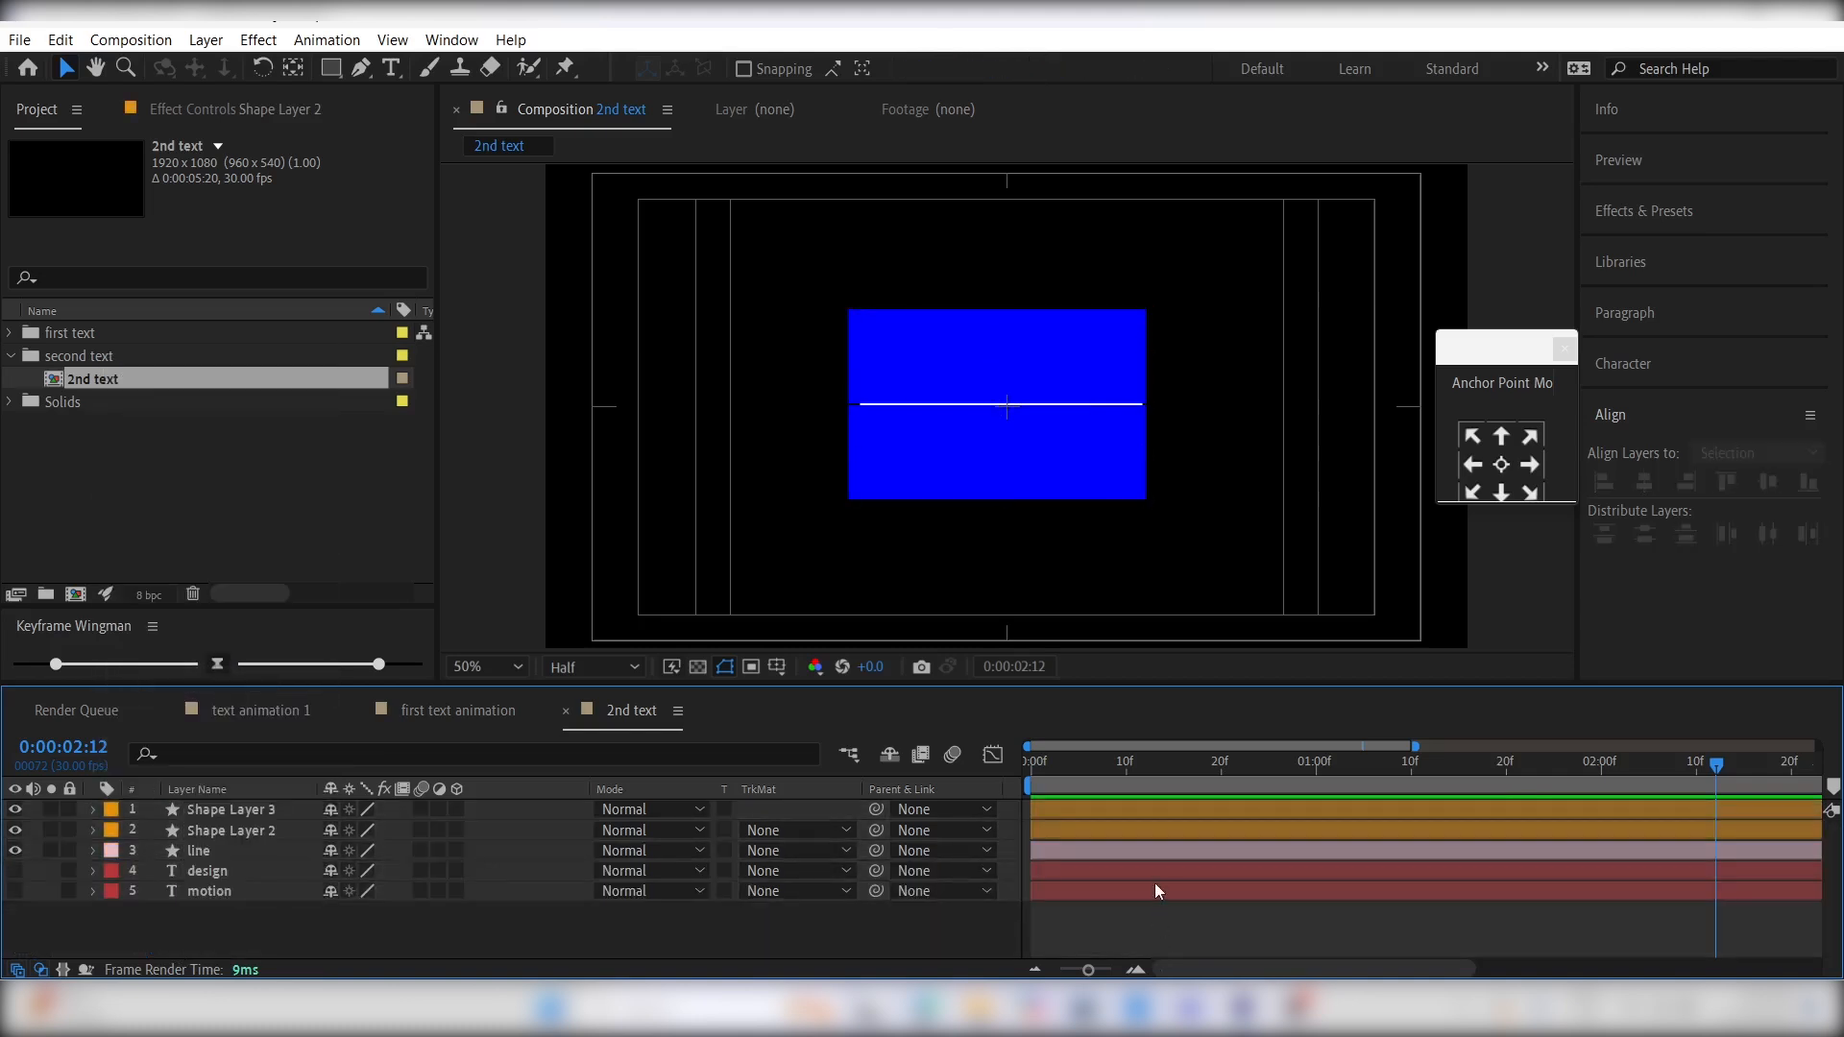
- Parent both rectangle layers to line, unhide the text layers, and stack Shape Layer 2 above motion and Shape Layer 3 above design
left_click(1145, 830)
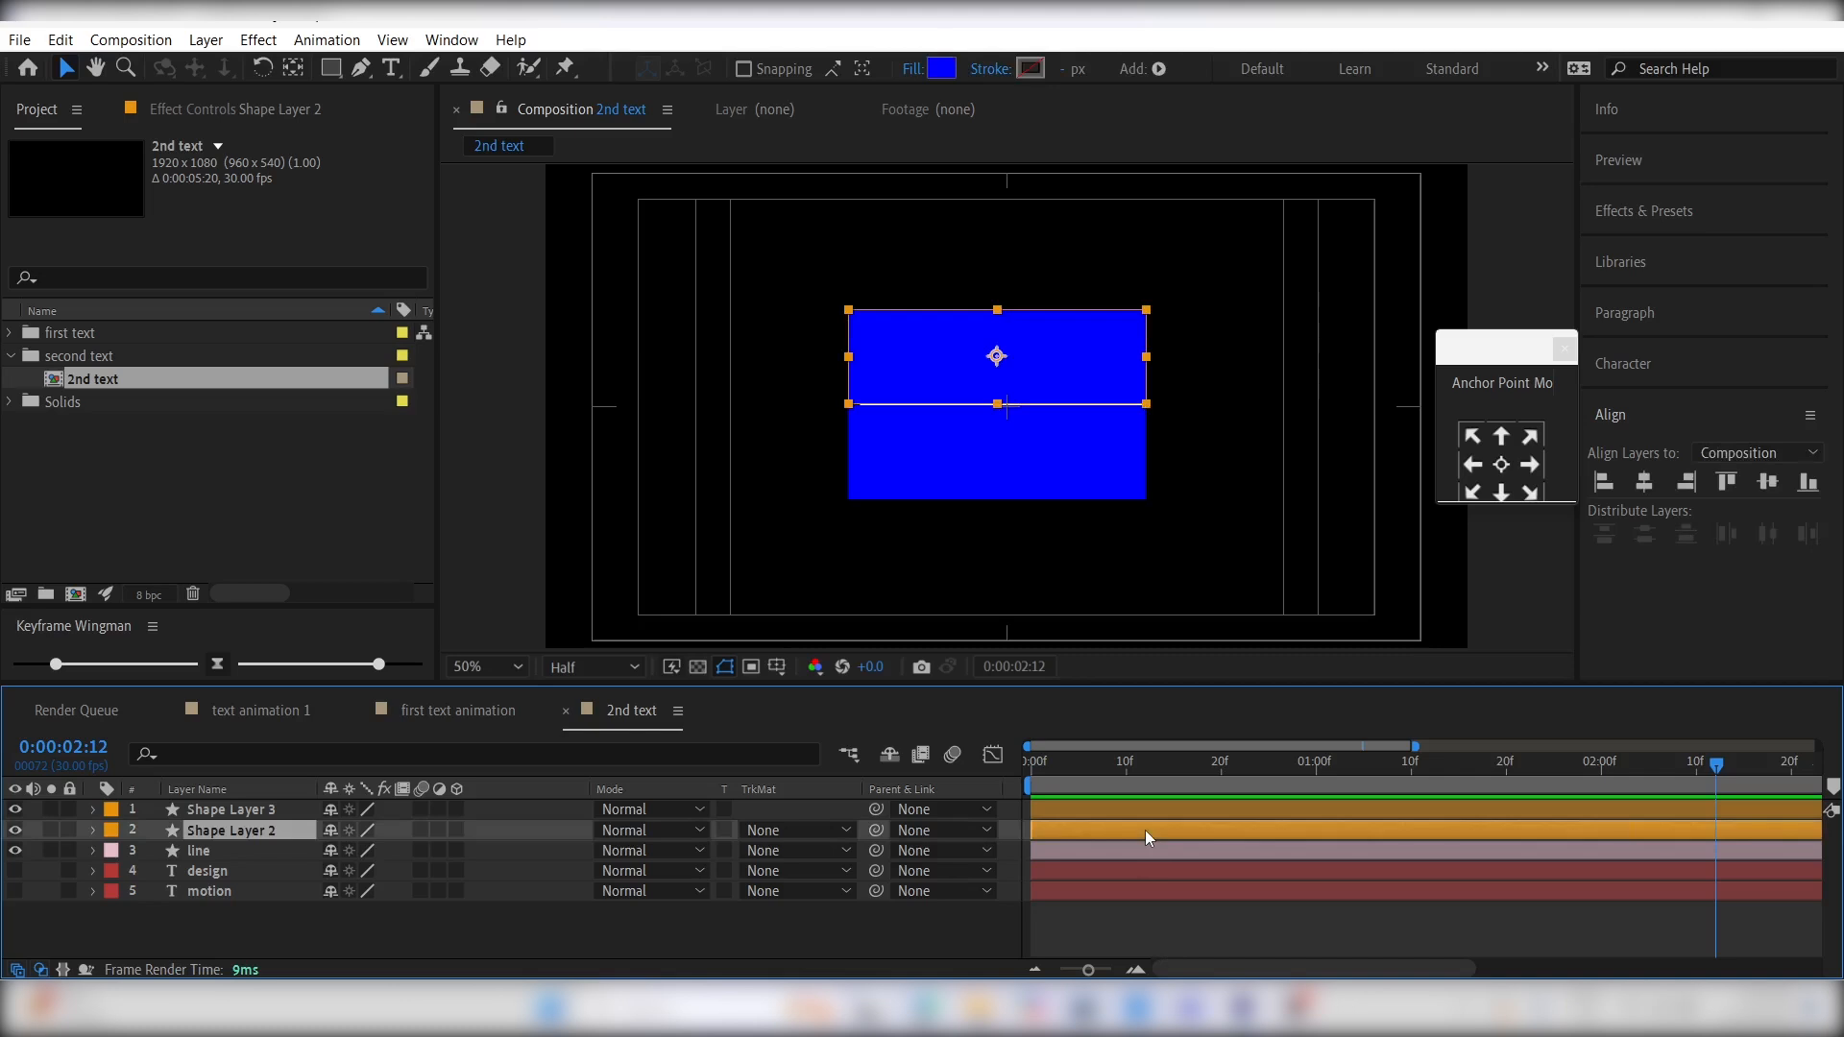
left_click(271, 810, "ctrl")
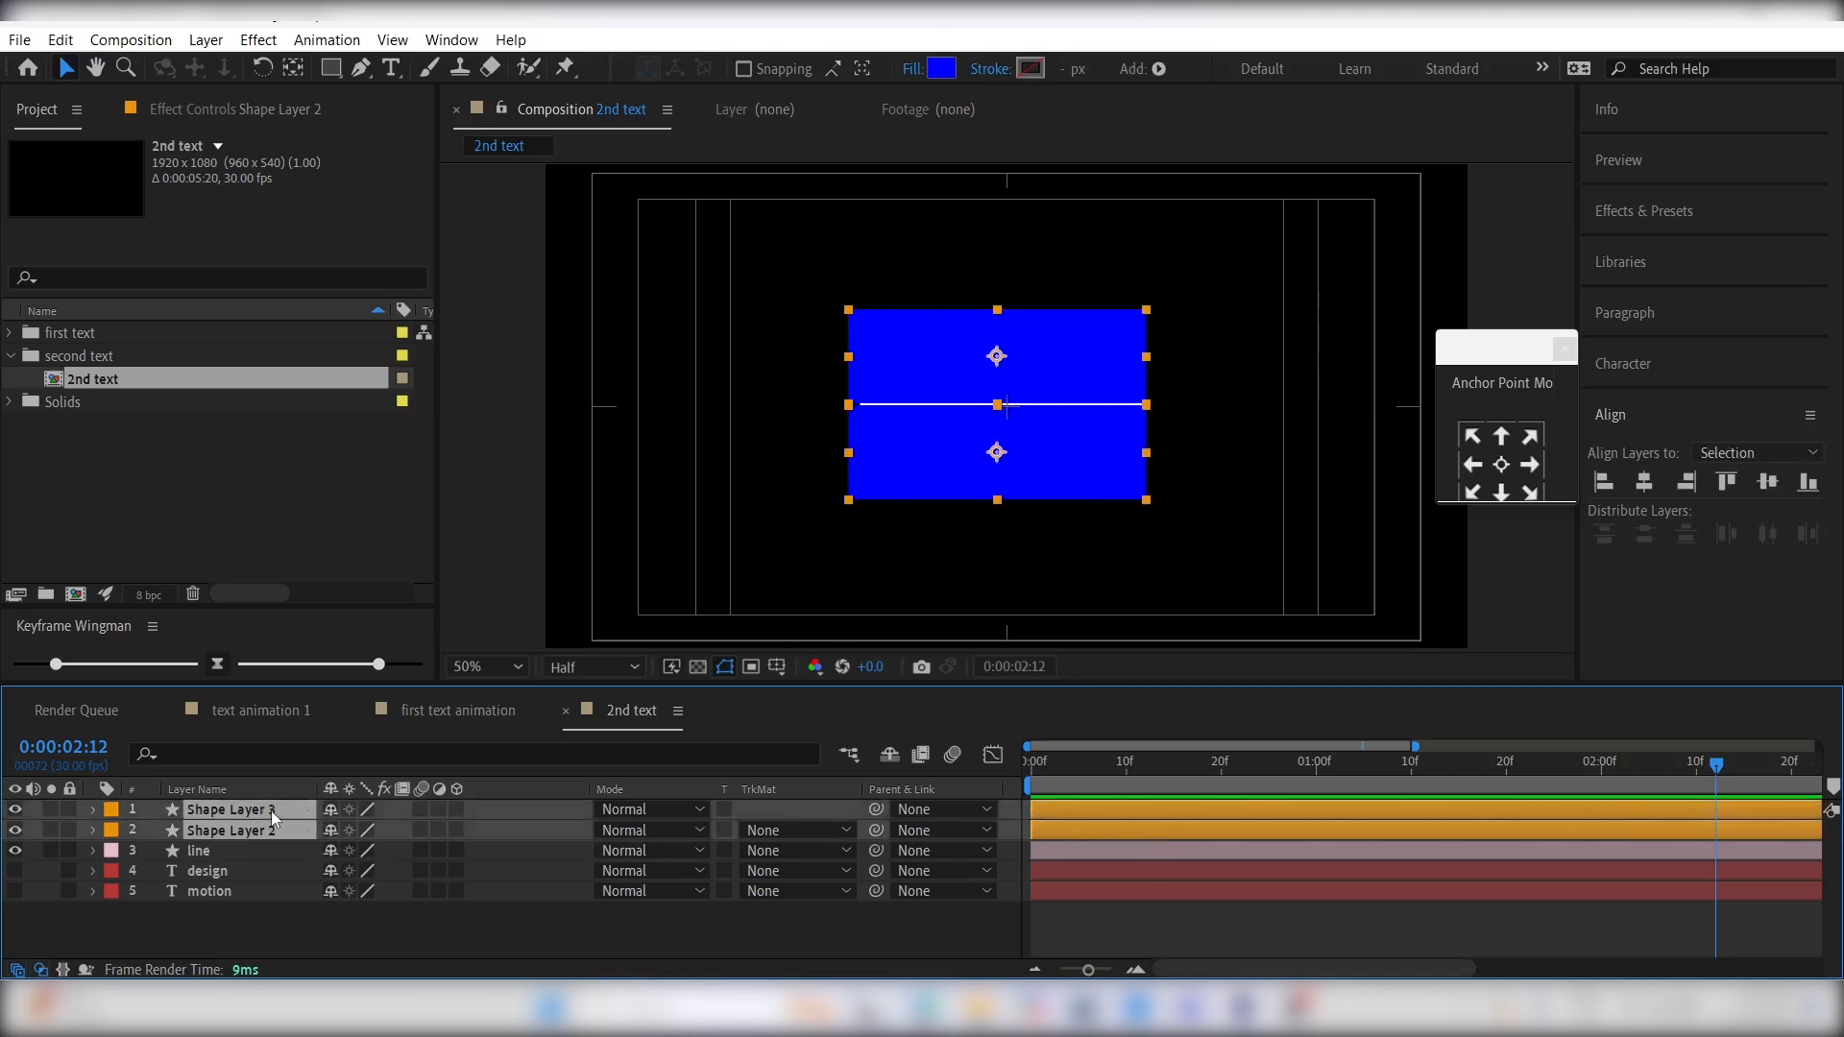
left_click_drag(876, 811, 255, 880)
left_click(308, 926)
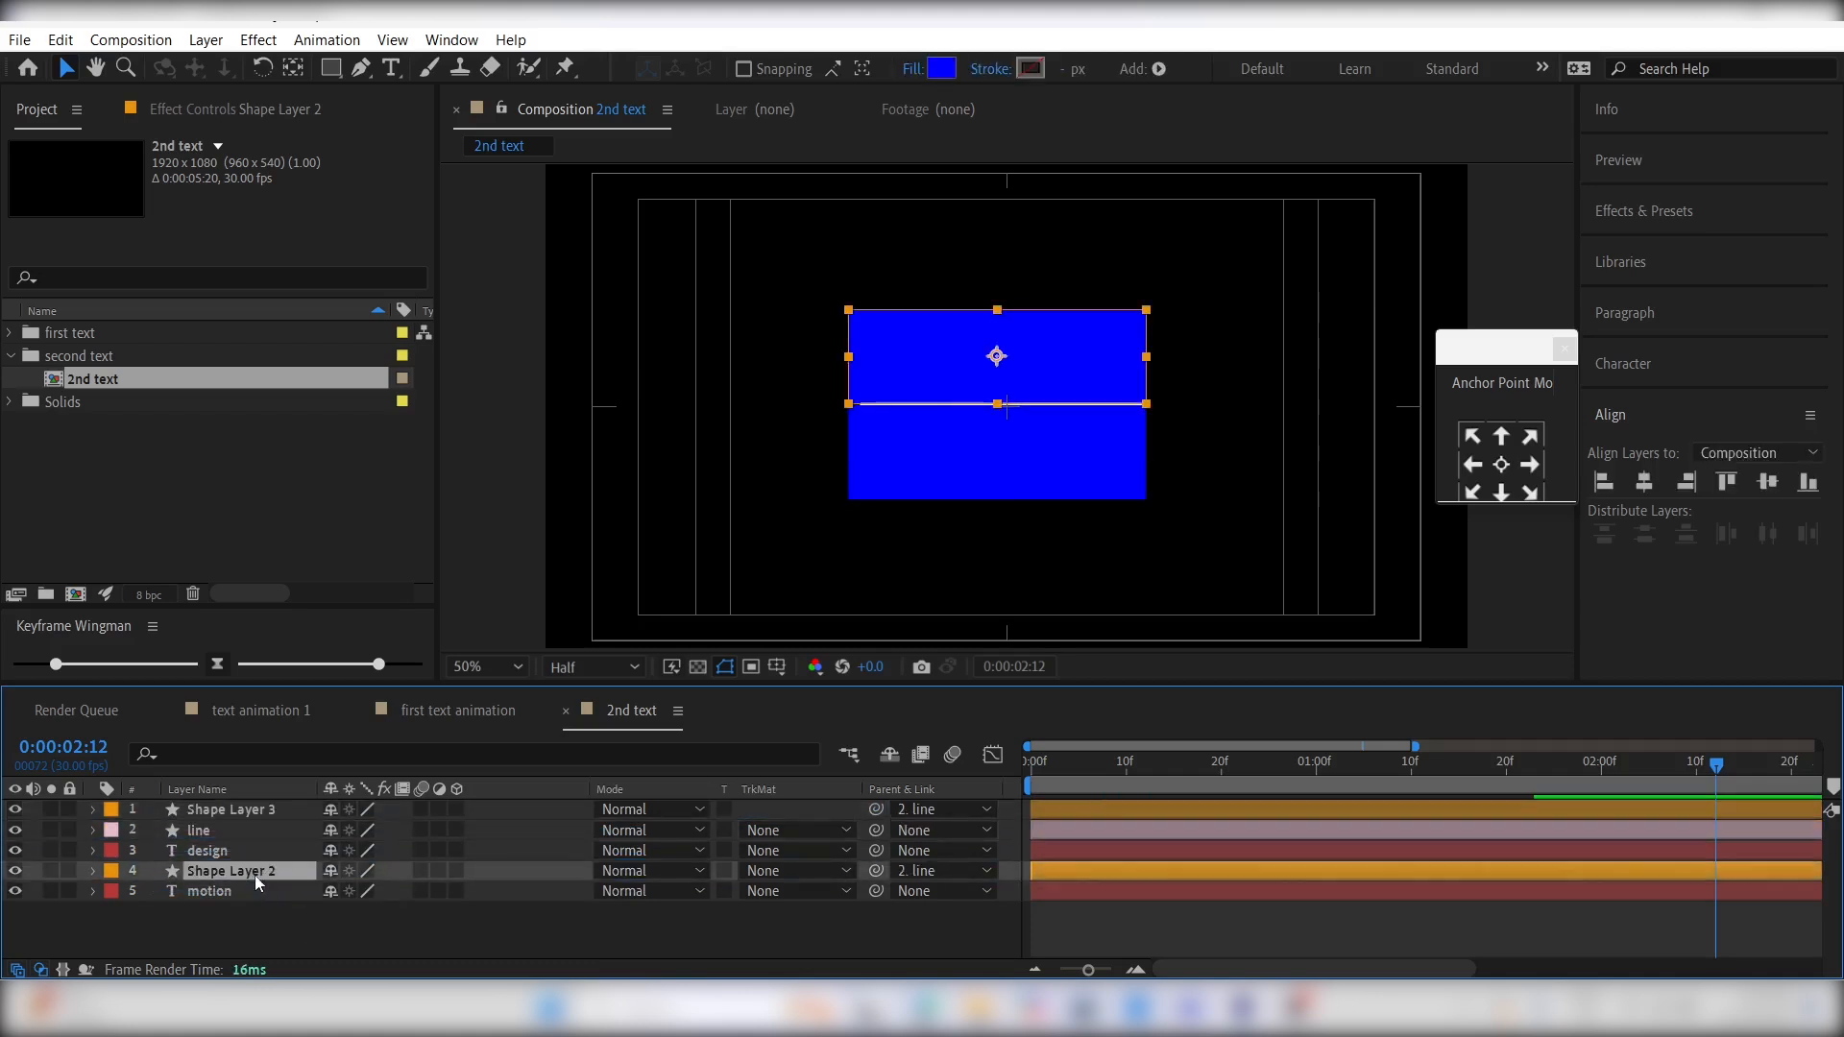
left_click_drag(248, 810, 252, 837)
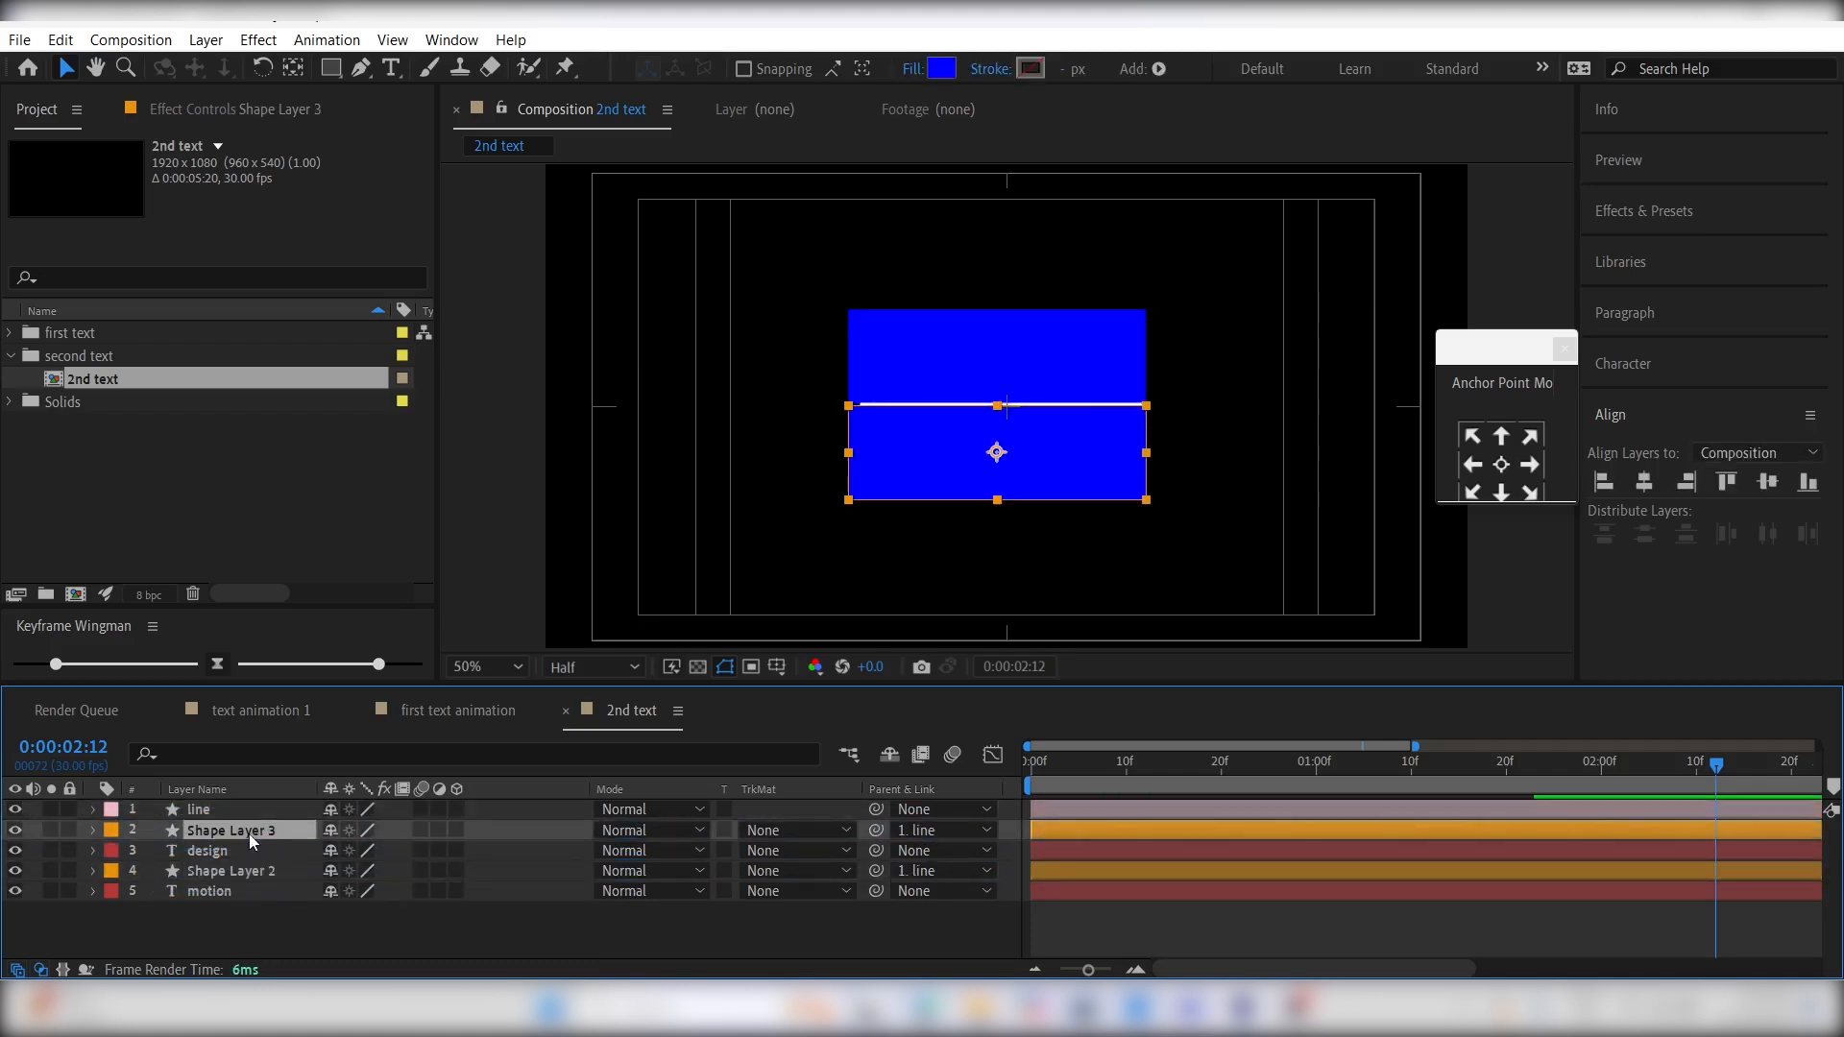
- Set the motion layer's track matte to Alpha Matte "Shape Layer 2" and the design layer's to Alpha Matte "Shape Layer 3"
left_click(257, 891)
left_click(778, 890)
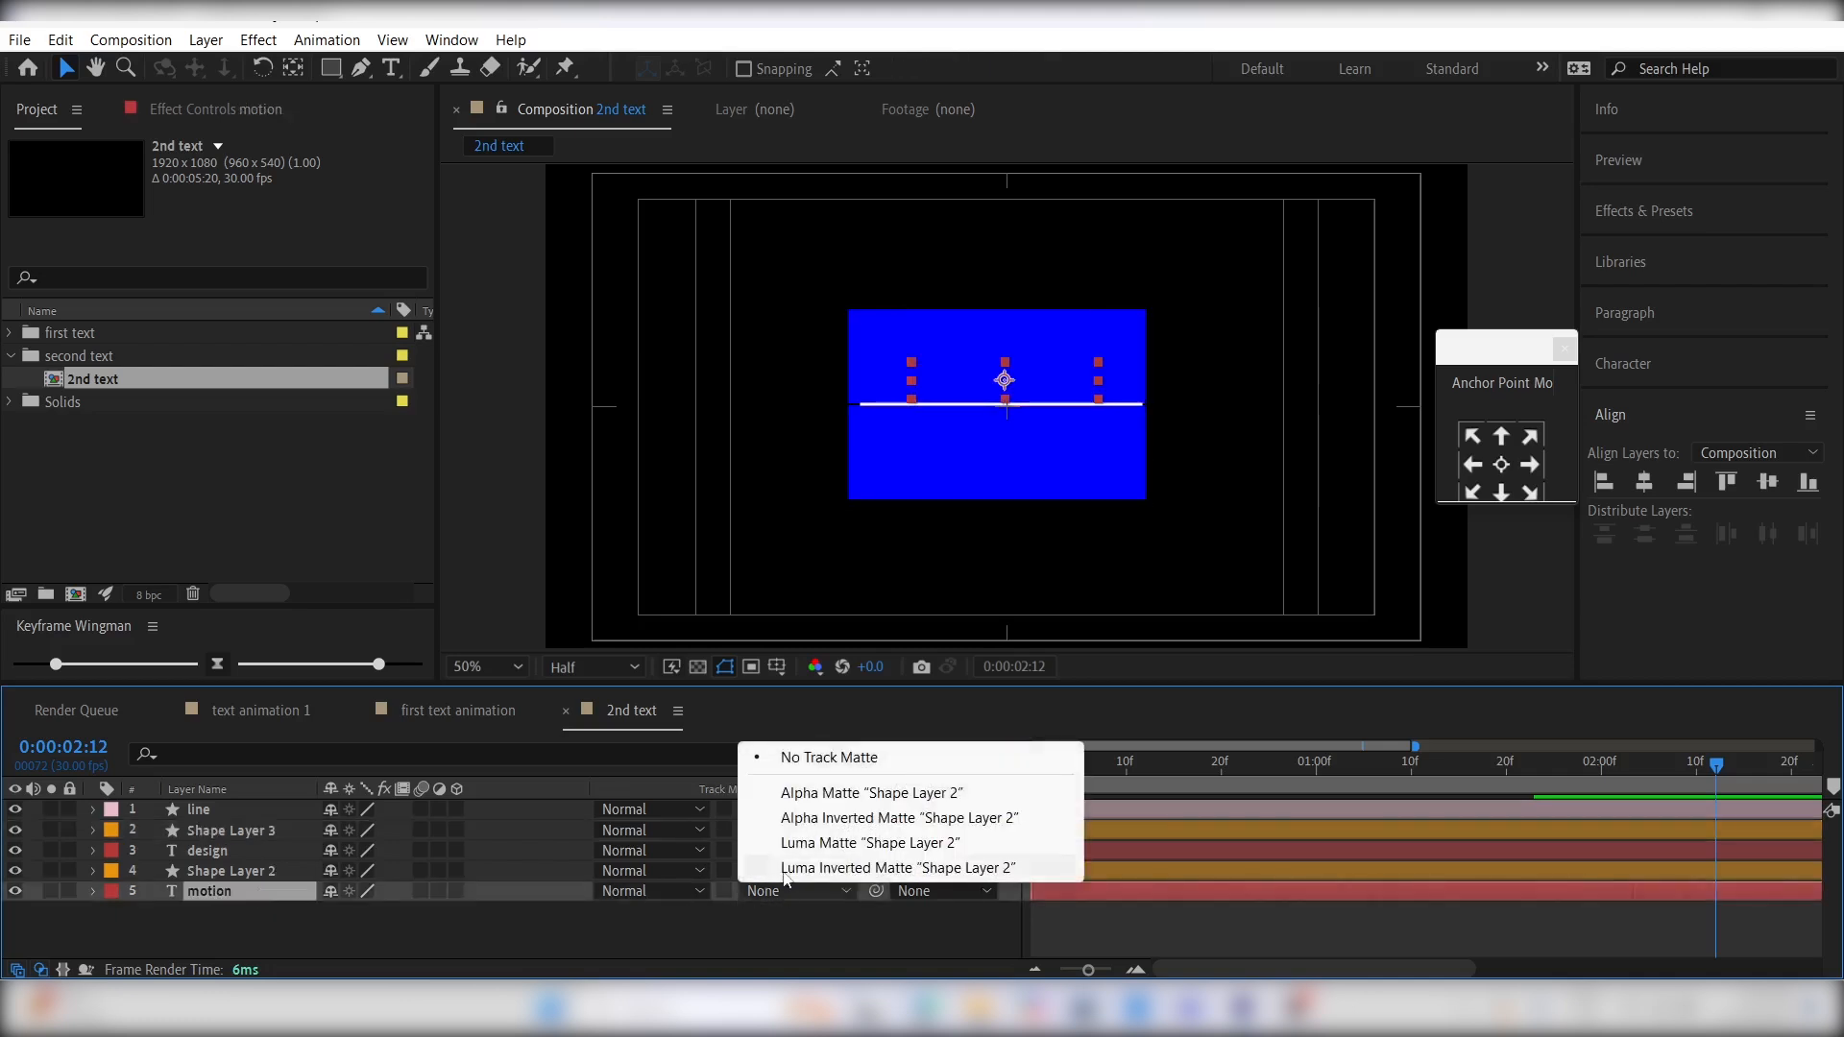
left_click(821, 794)
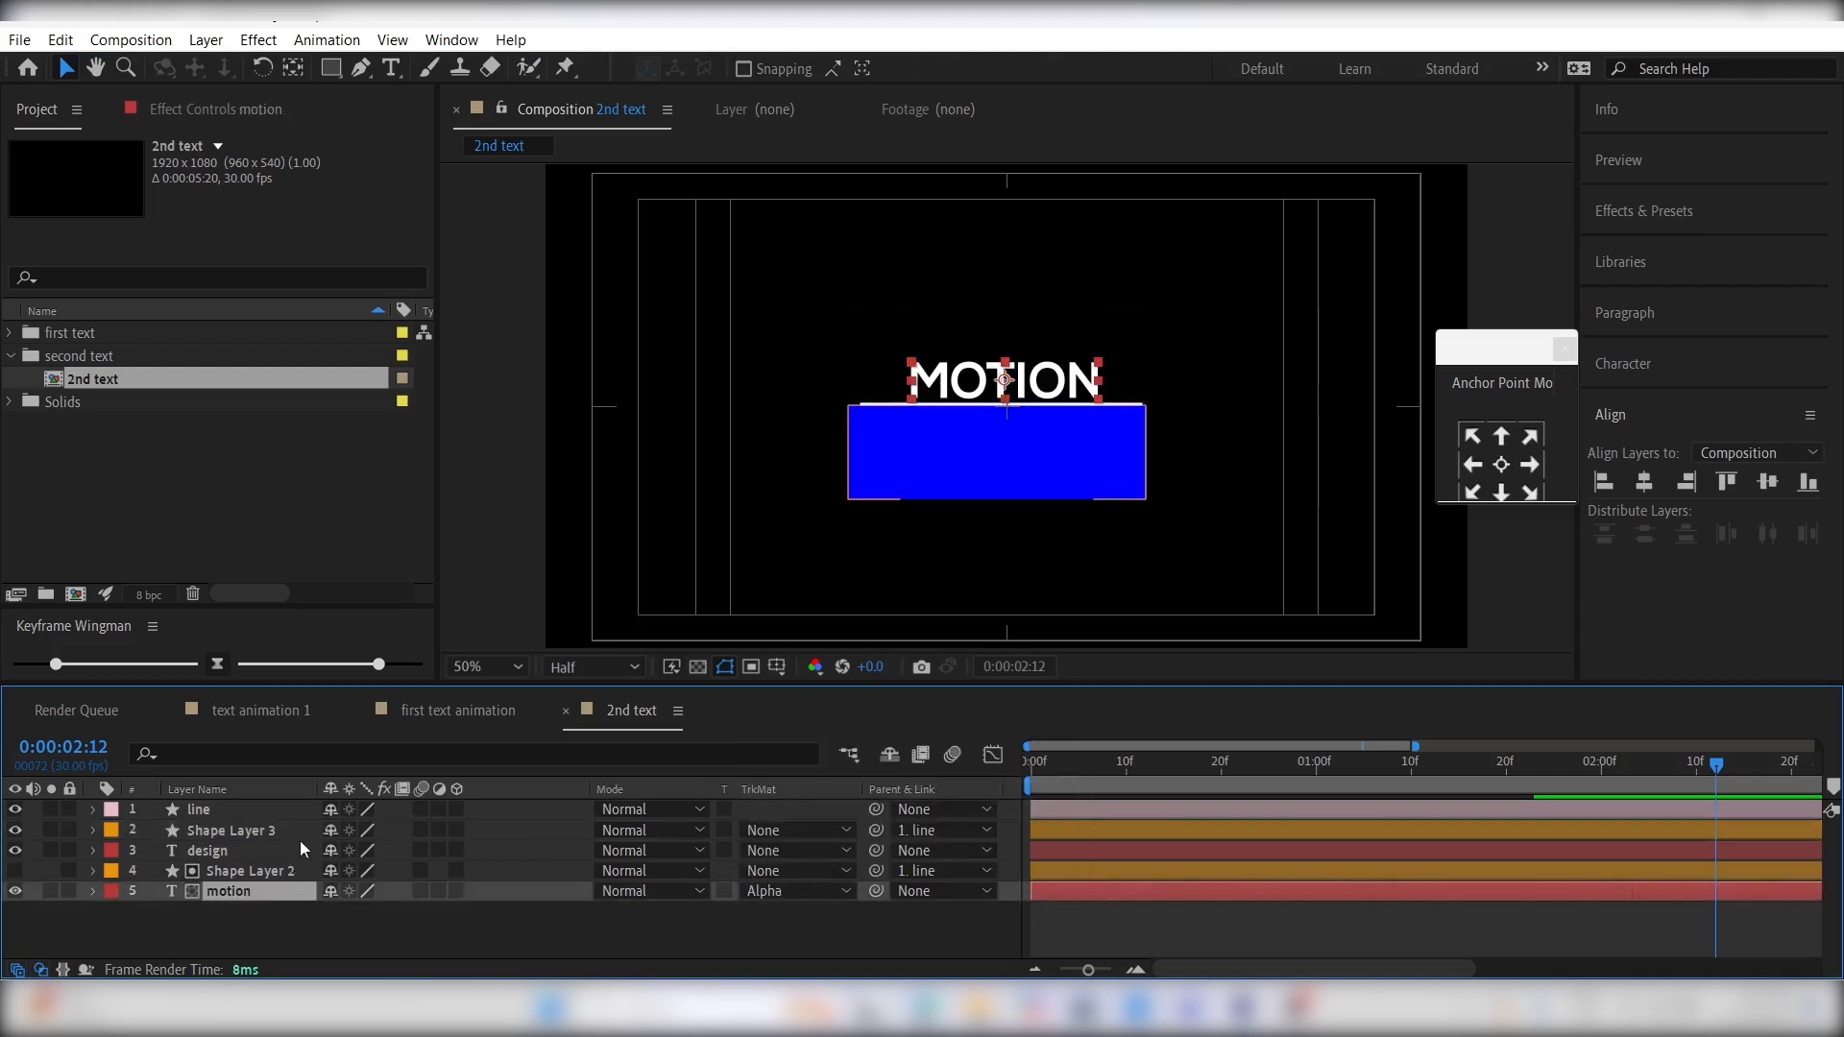
left_click(233, 849)
left_click(798, 850)
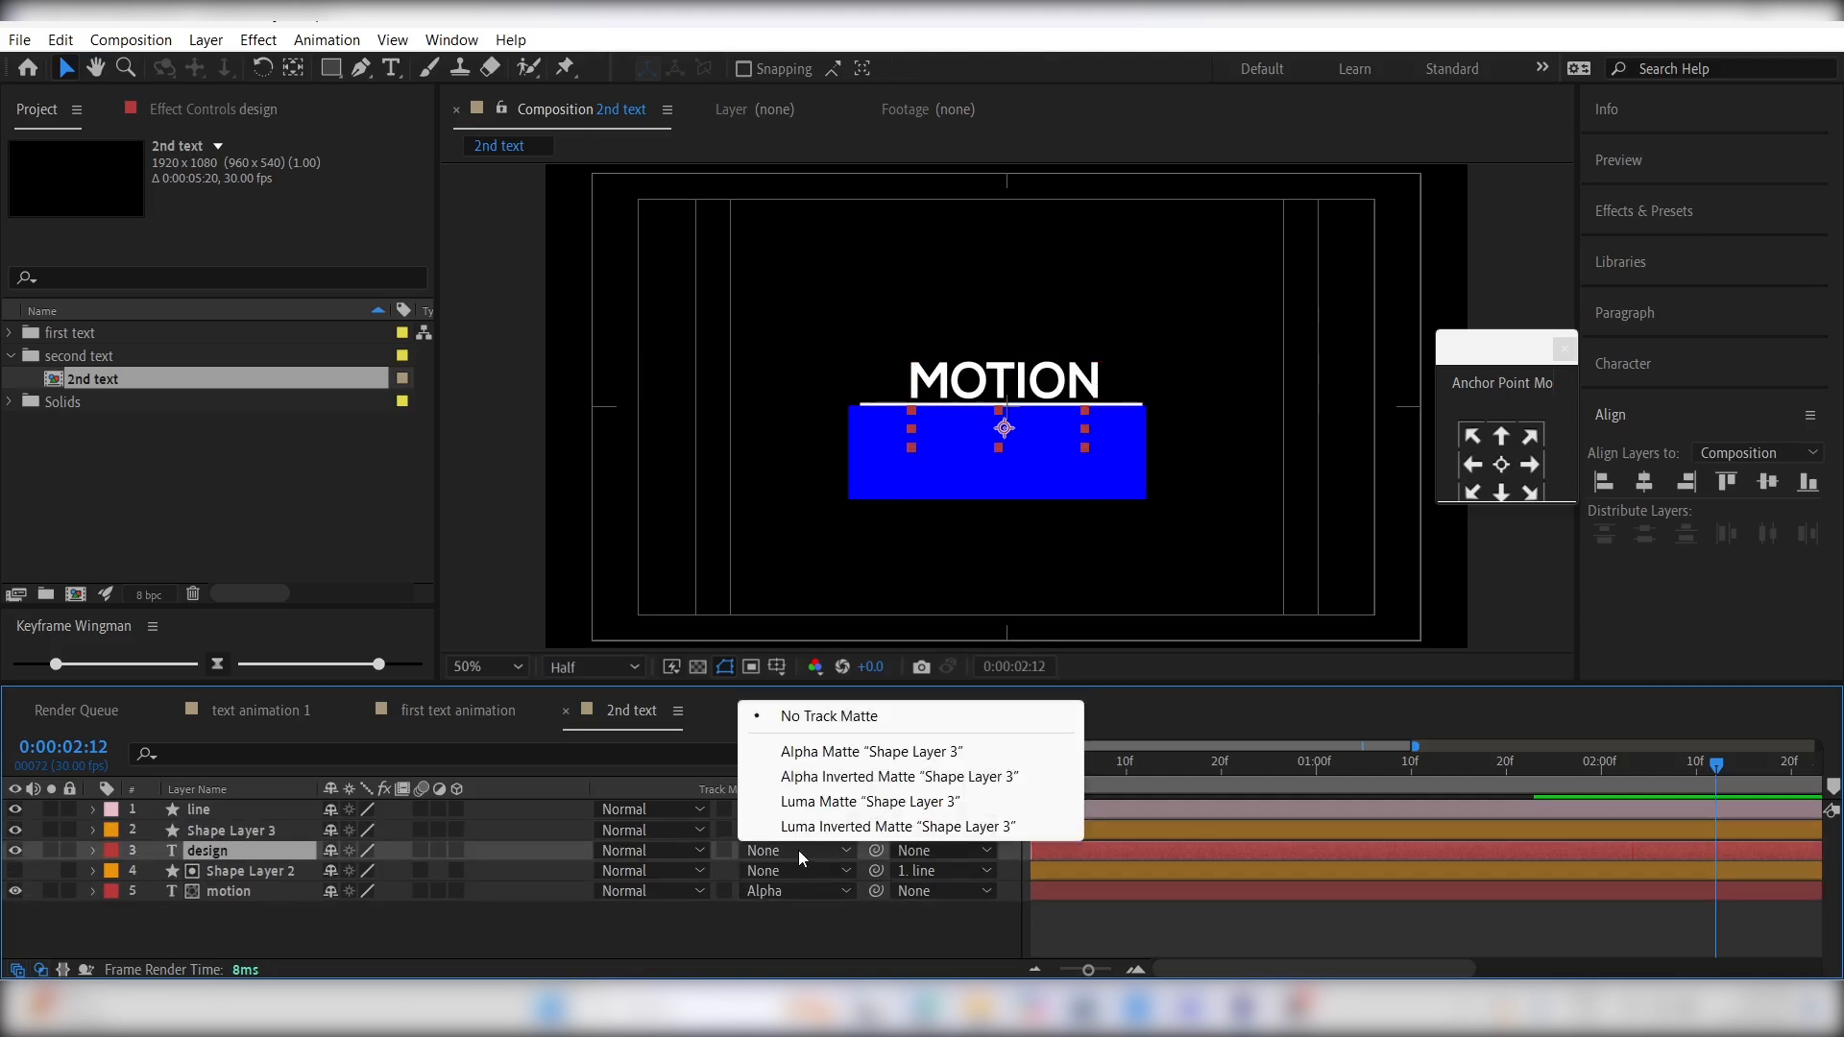
left_click(823, 755)
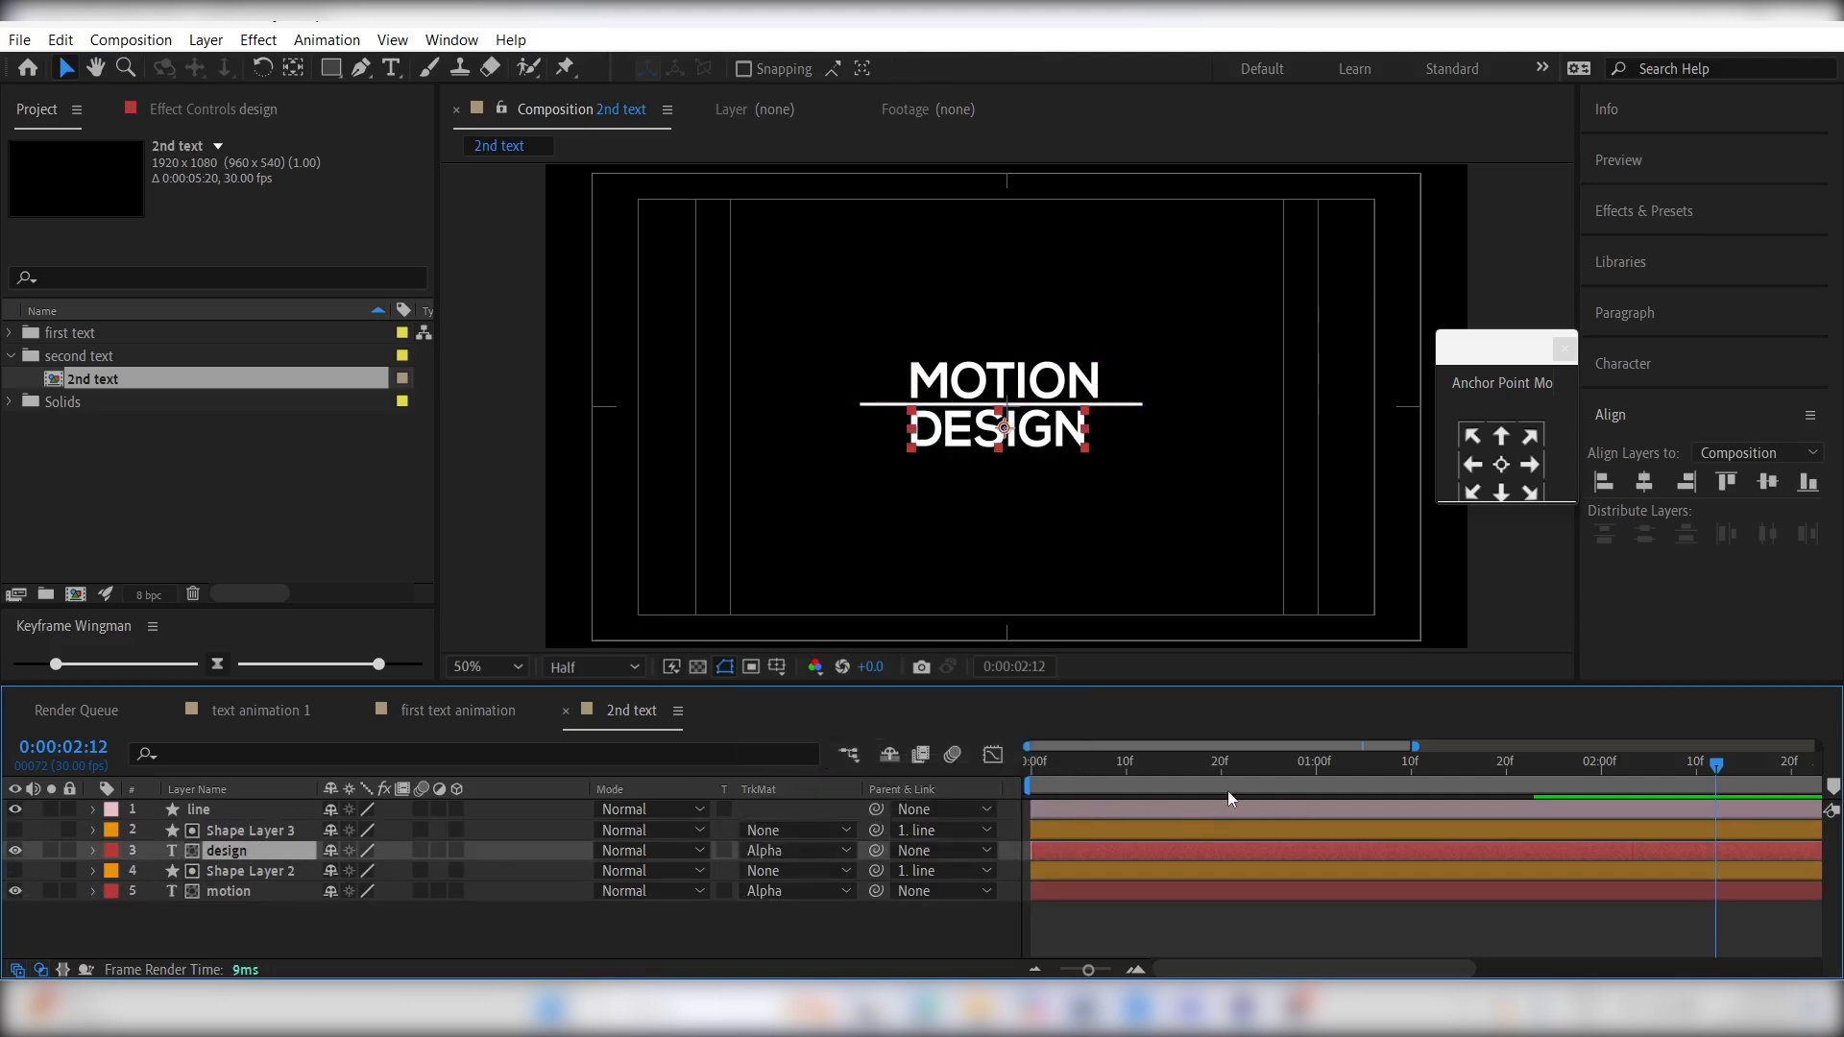
- Preview the MOTION DESIGN reveal from the first frame
left_click_drag(1227, 792, 1085, 784)
key("space")
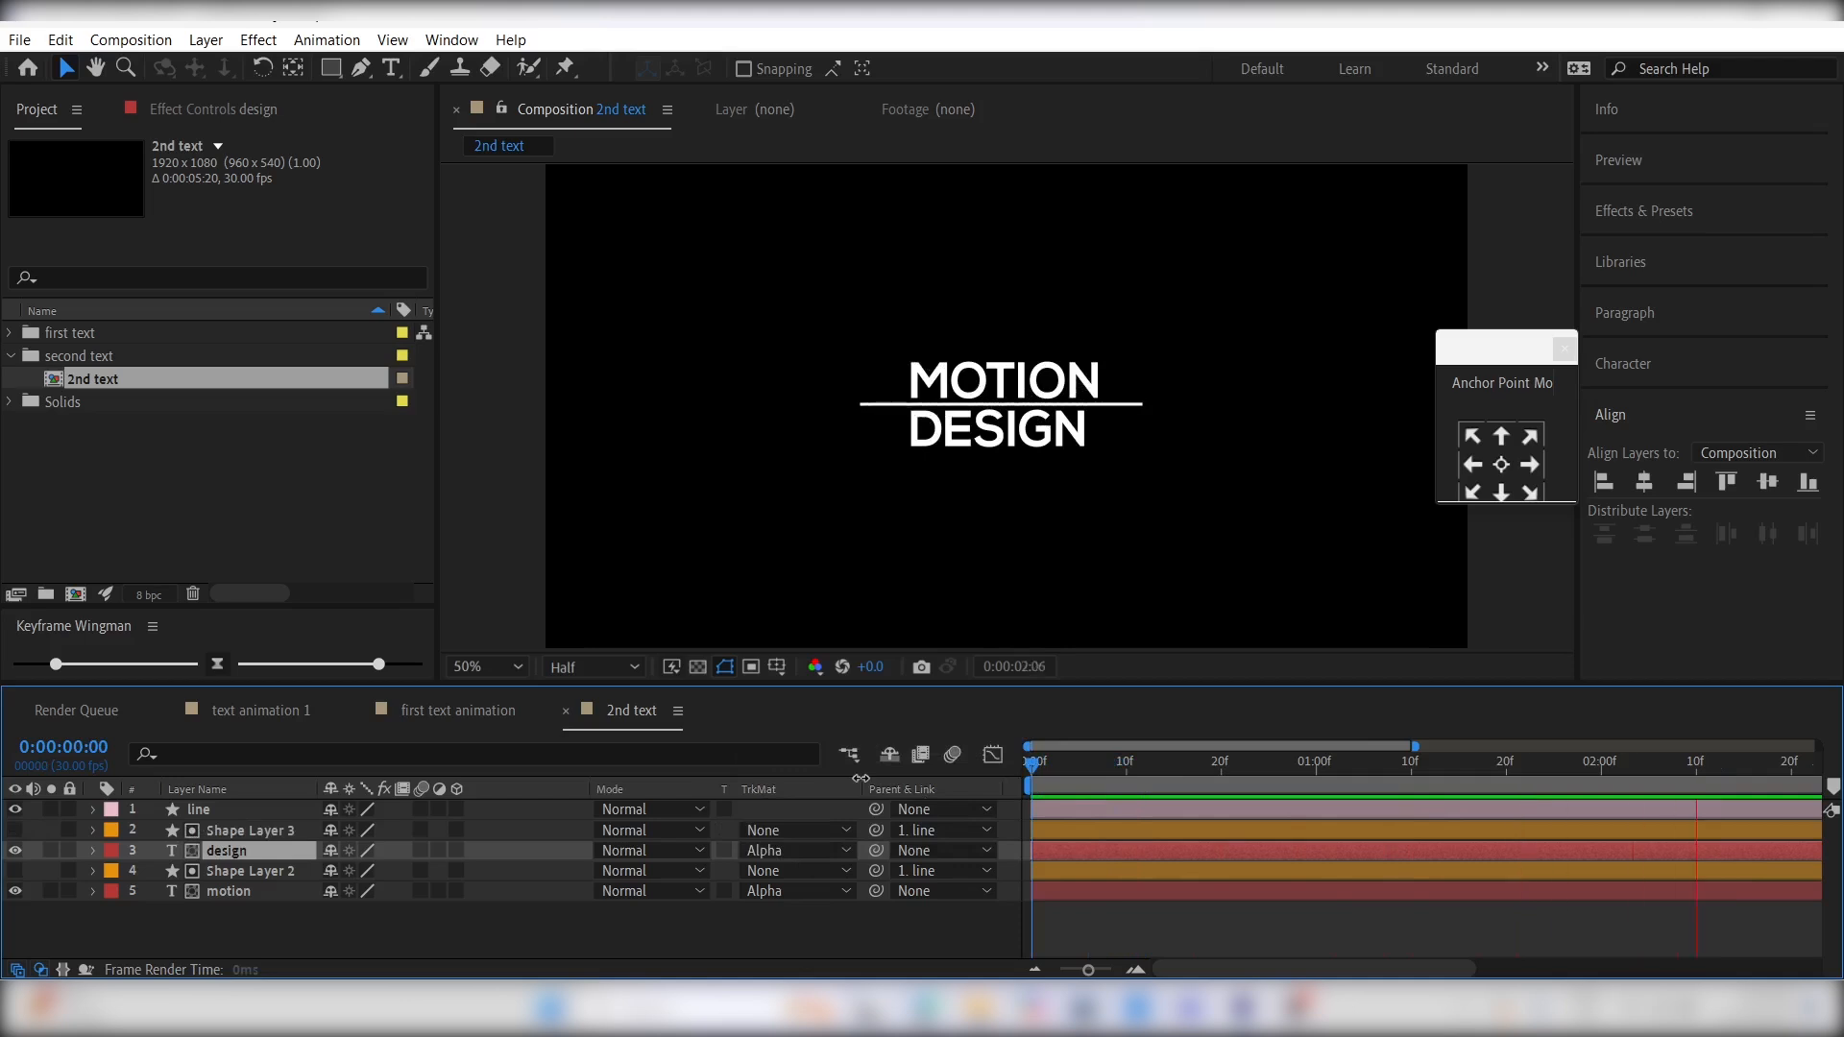
key("space")
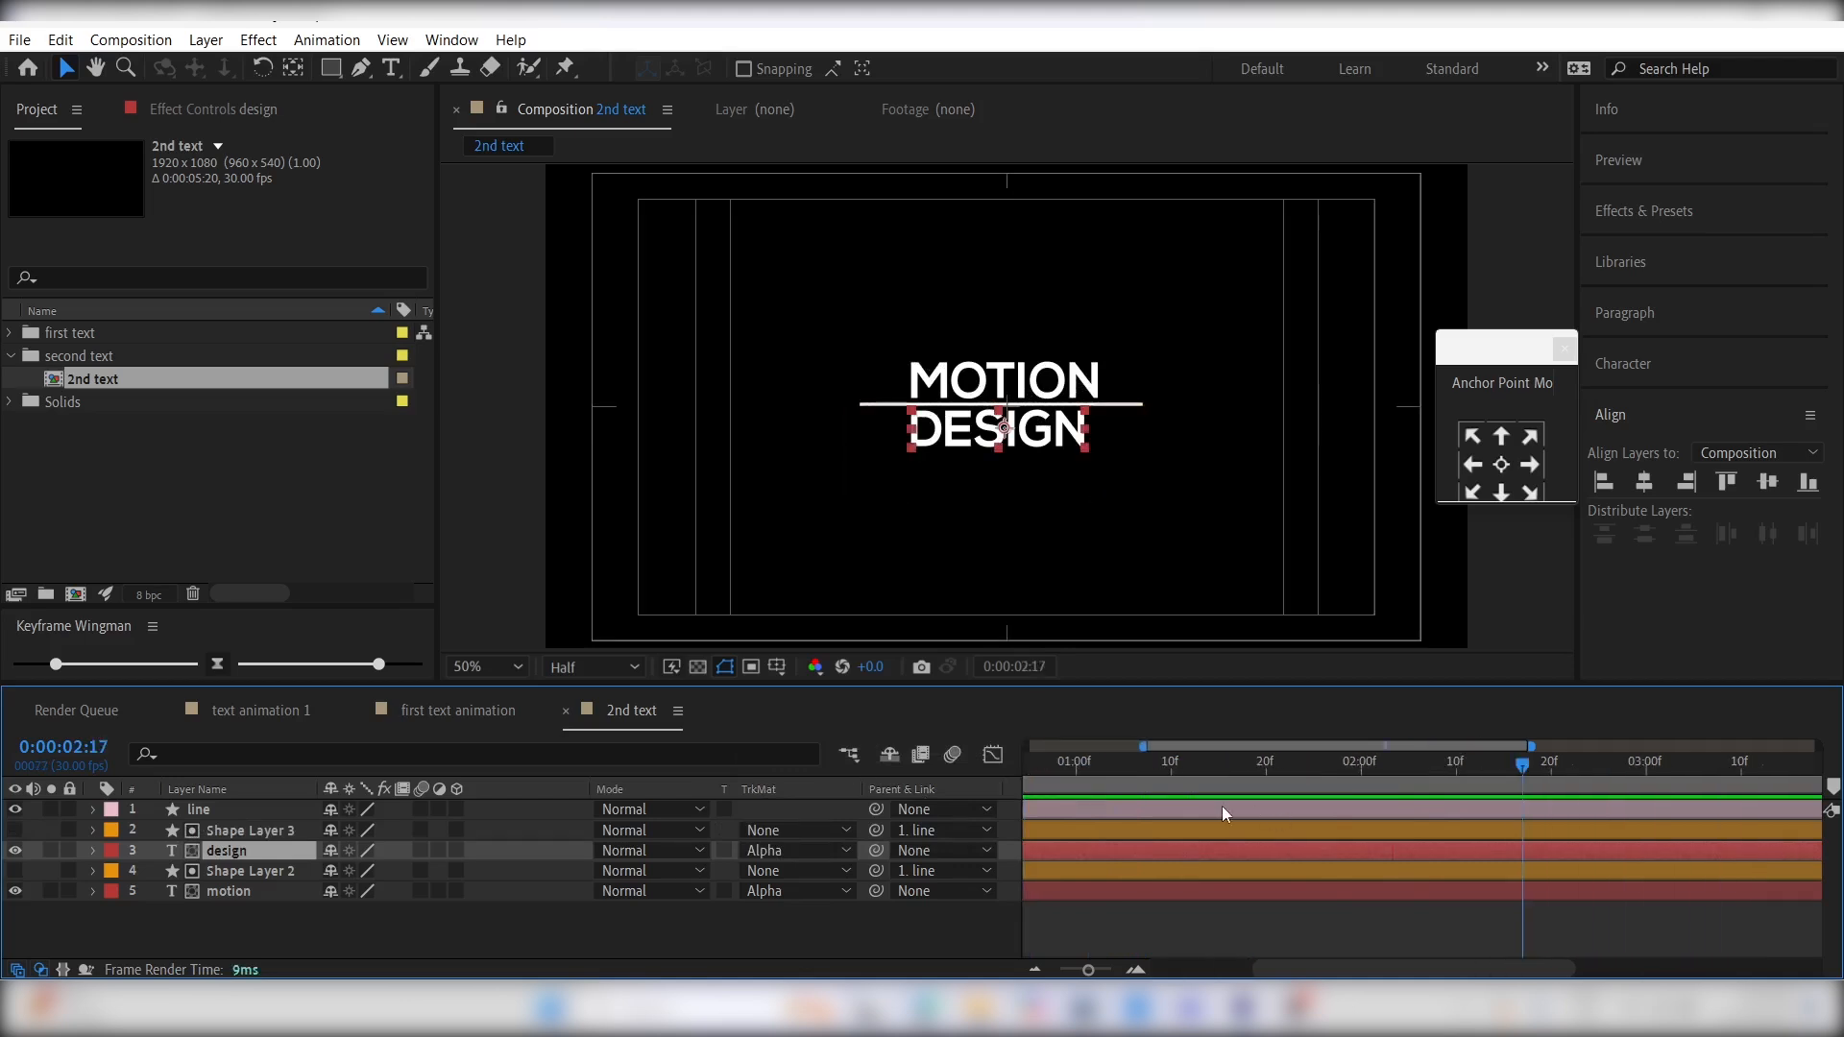
- Keyframe the line's Scale at 0:00:01:23, then set it to 76, 100% at 0:00:02:01
left_click(1222, 813)
left_click(1335, 798)
key("u")
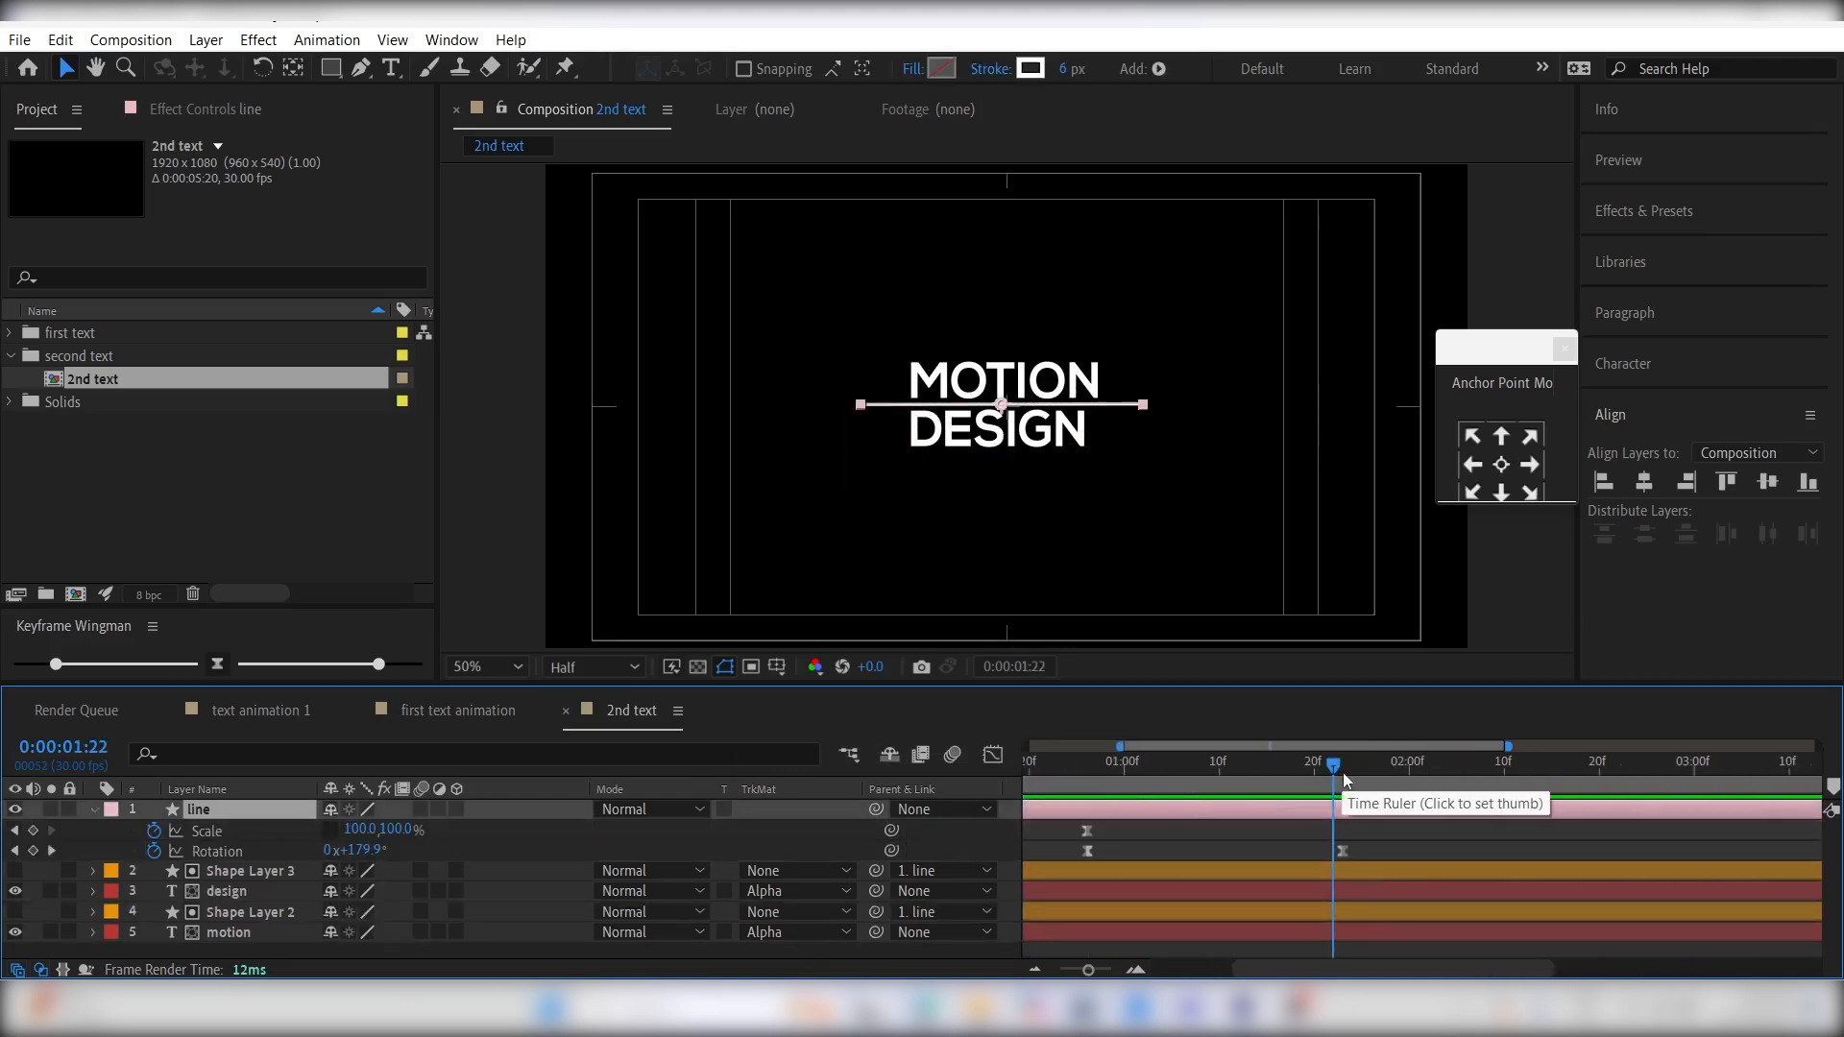
left_click(1344, 780)
left_click(32, 832)
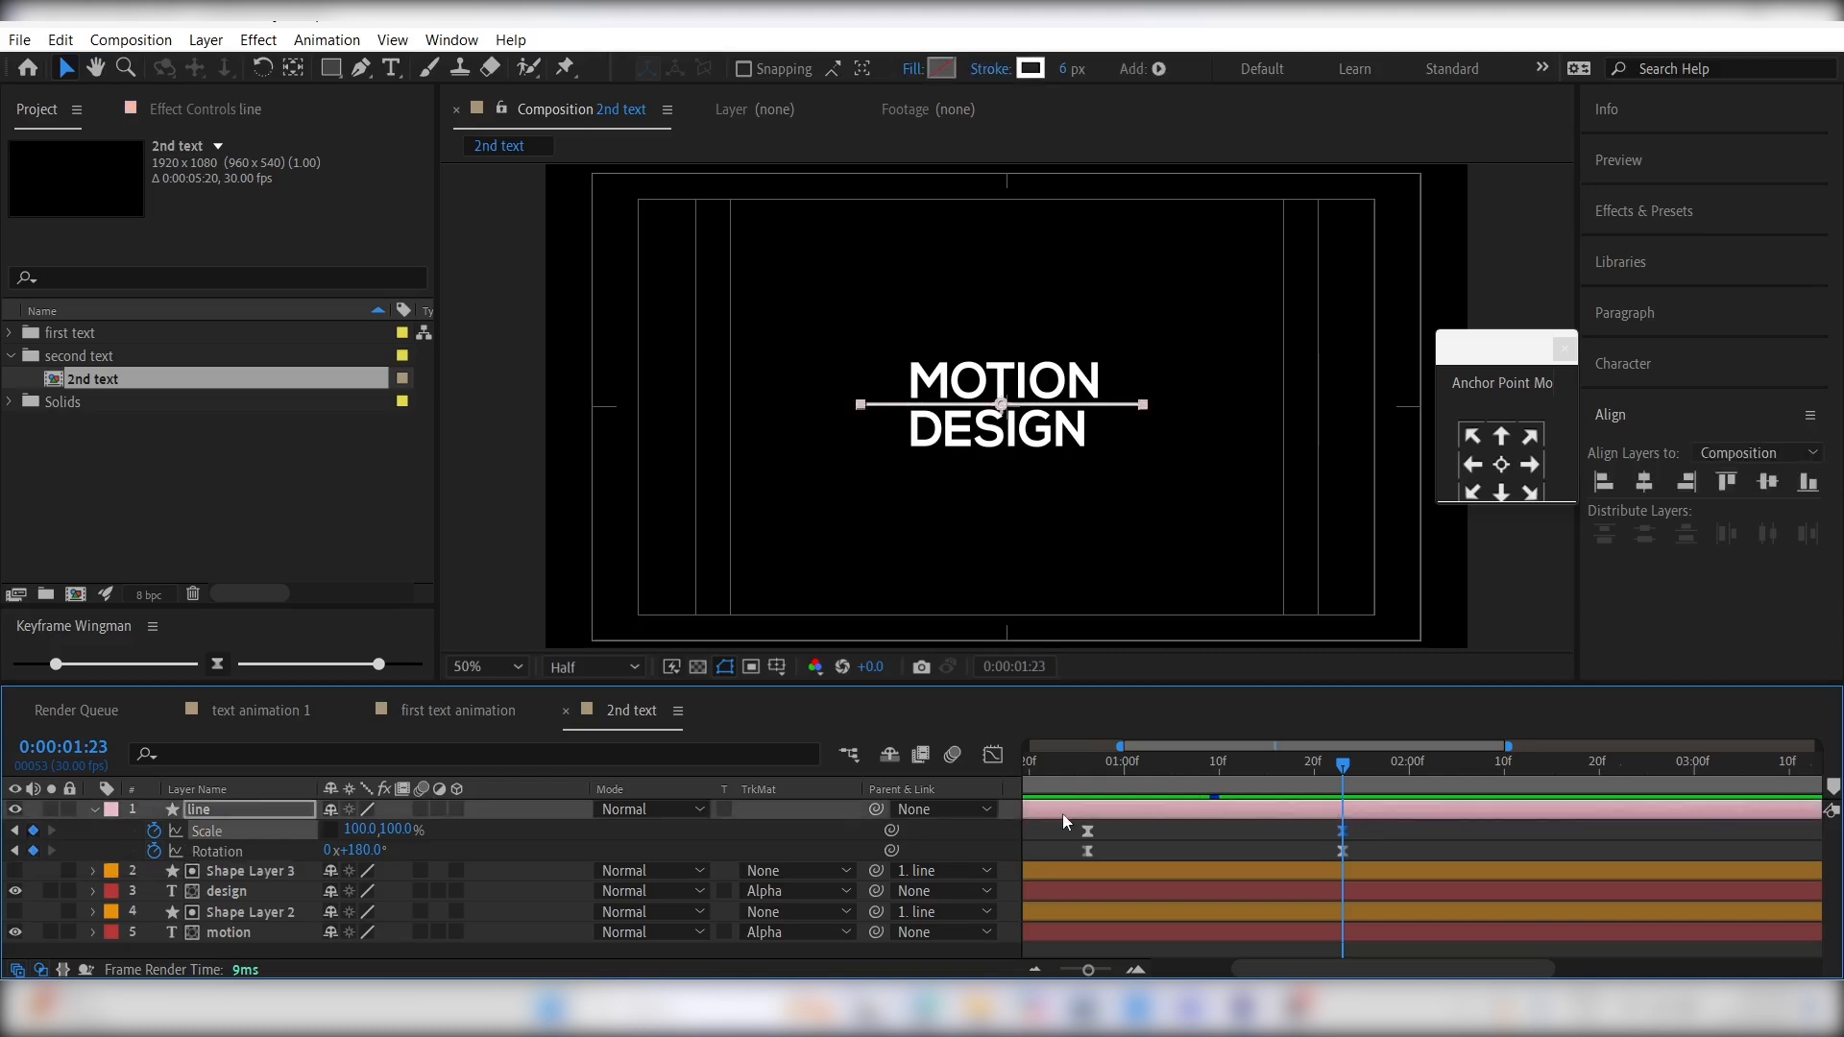
mouse_move(1419, 768)
left_mouse_down()
mouse_move(1438, 774)
mouse_move(1424, 789)
left_mouse_up()
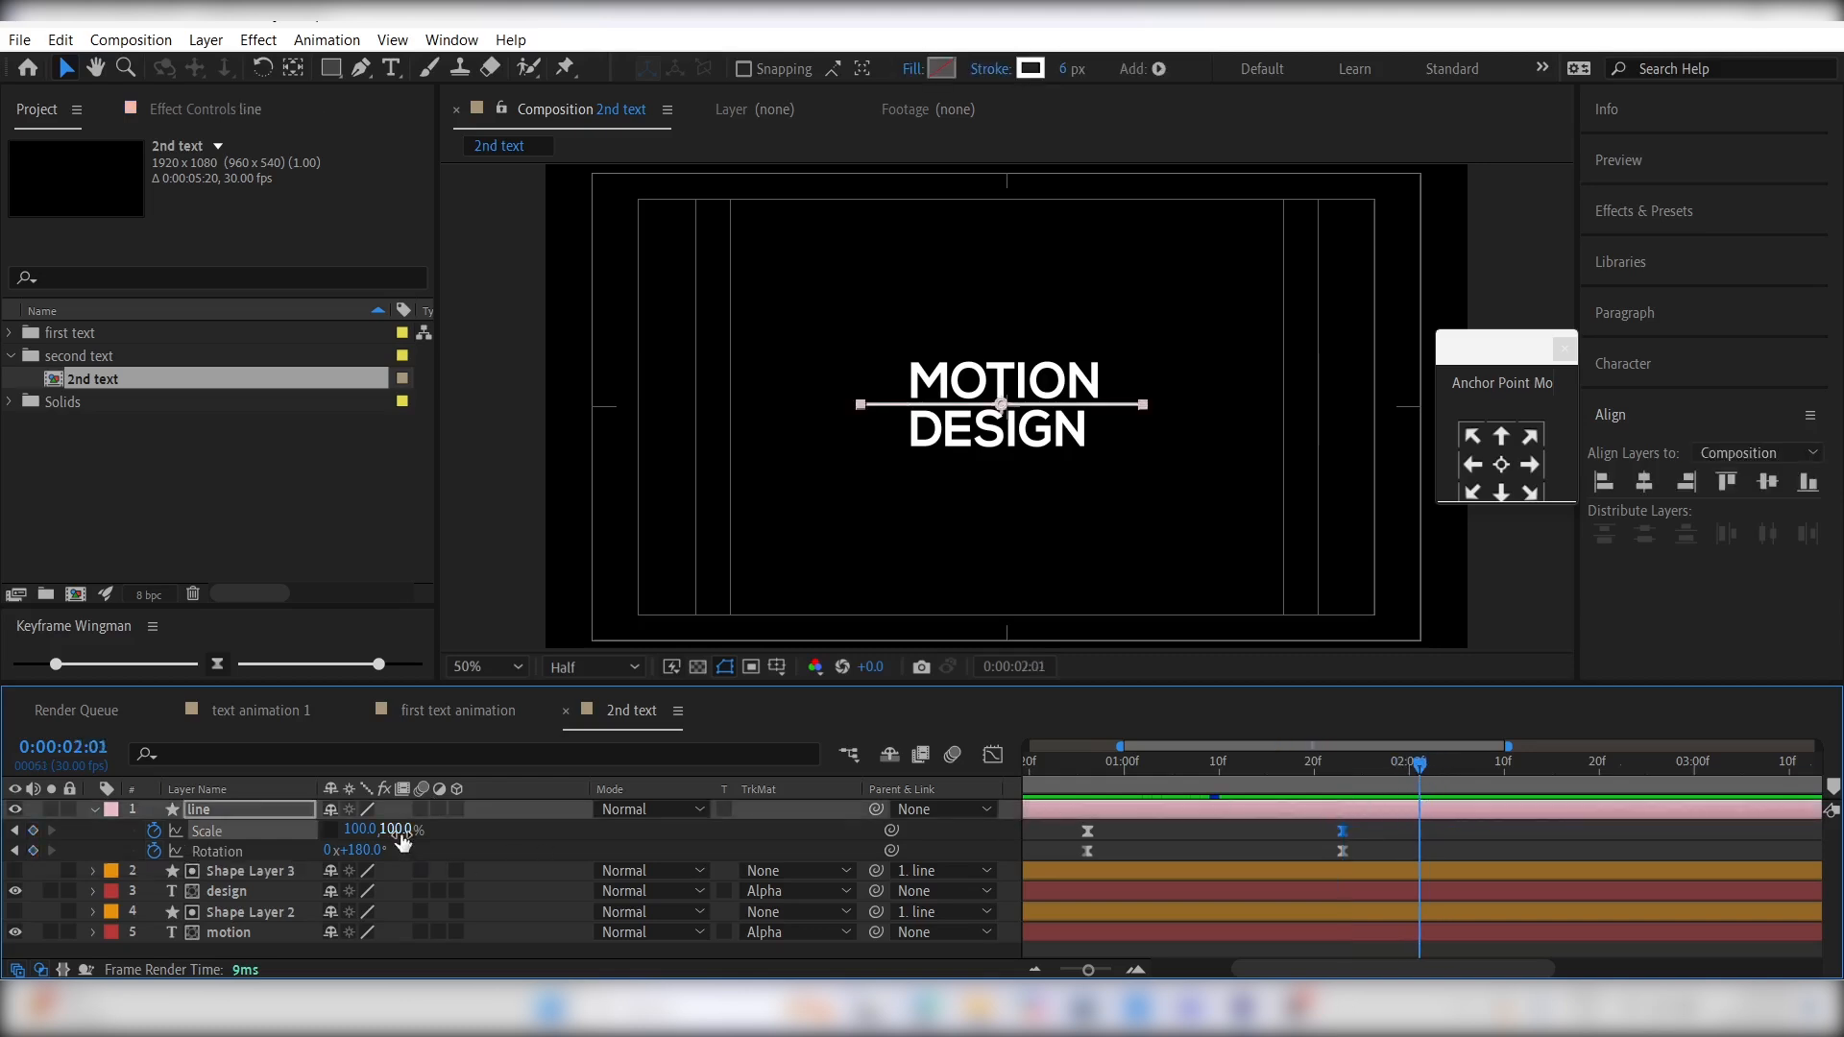
left_click_drag(363, 830, 336, 833)
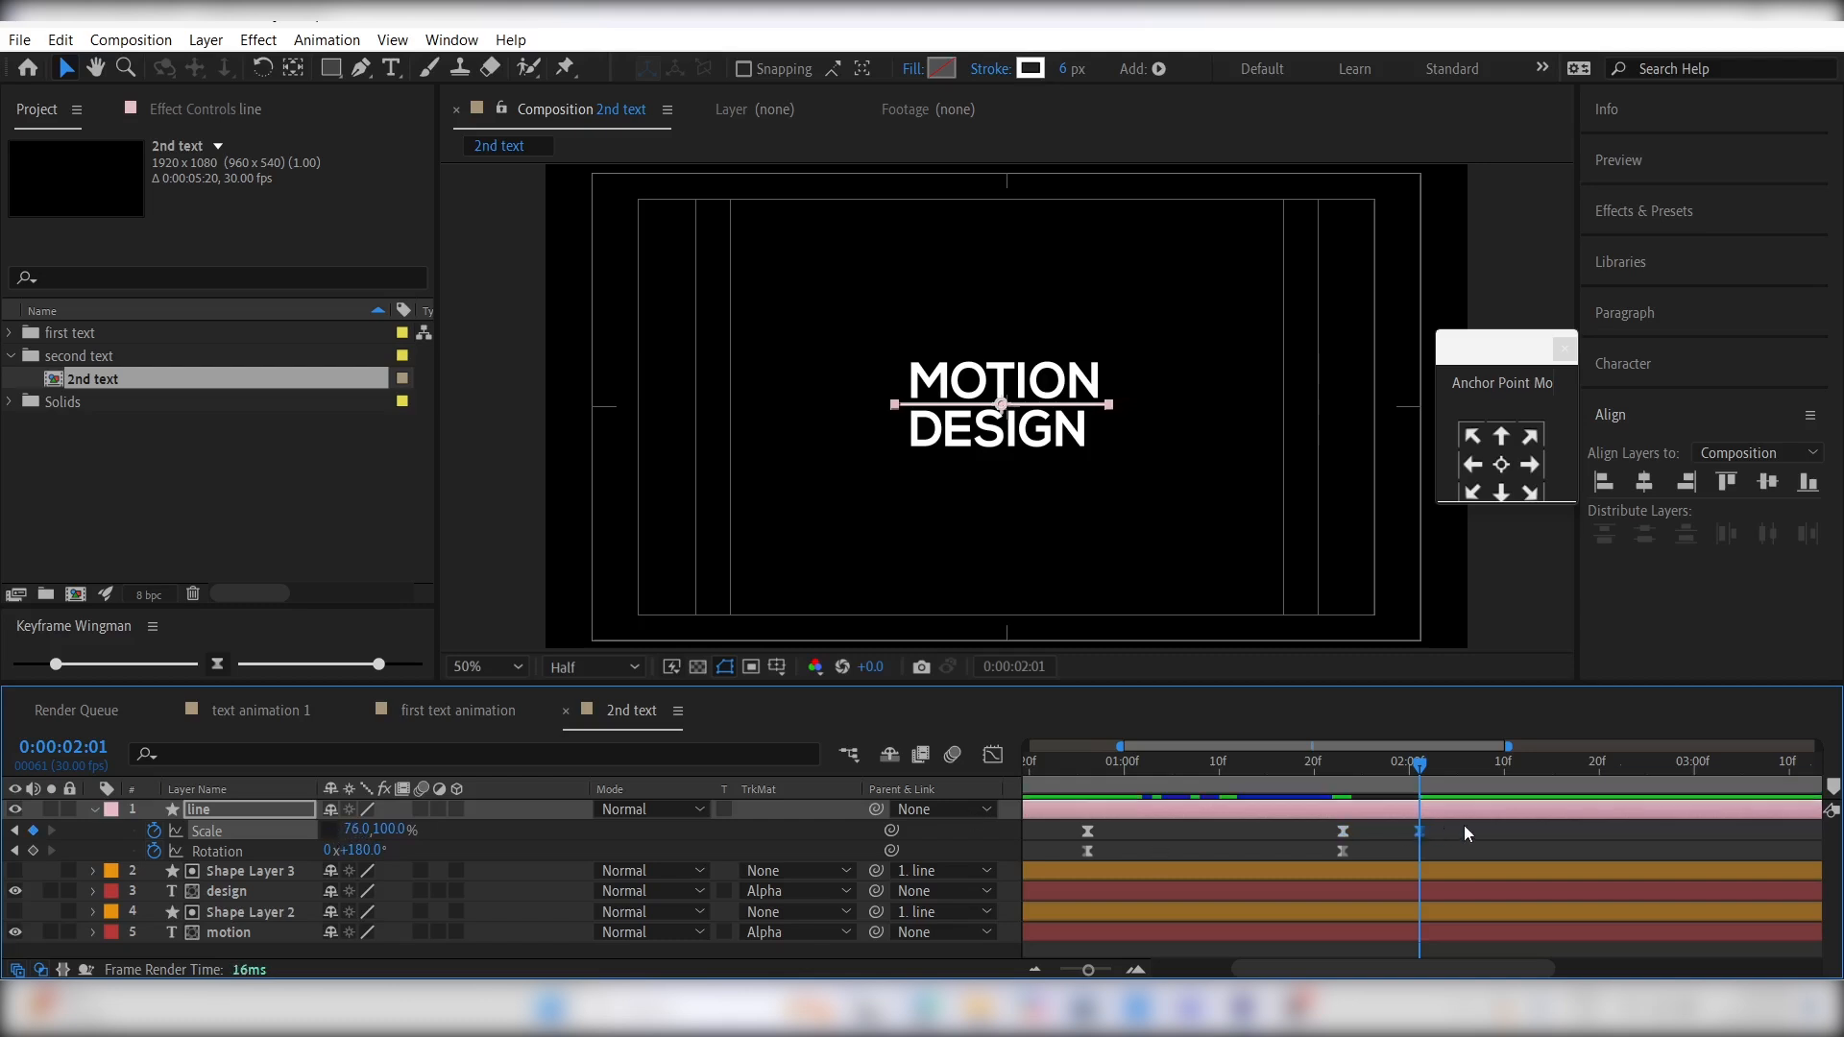
- Steepen the speed curve between the line's last two Scale keyframes into a sharp central peak and preview it
left_click_drag(1464, 832, 1339, 835)
left_click(993, 756)
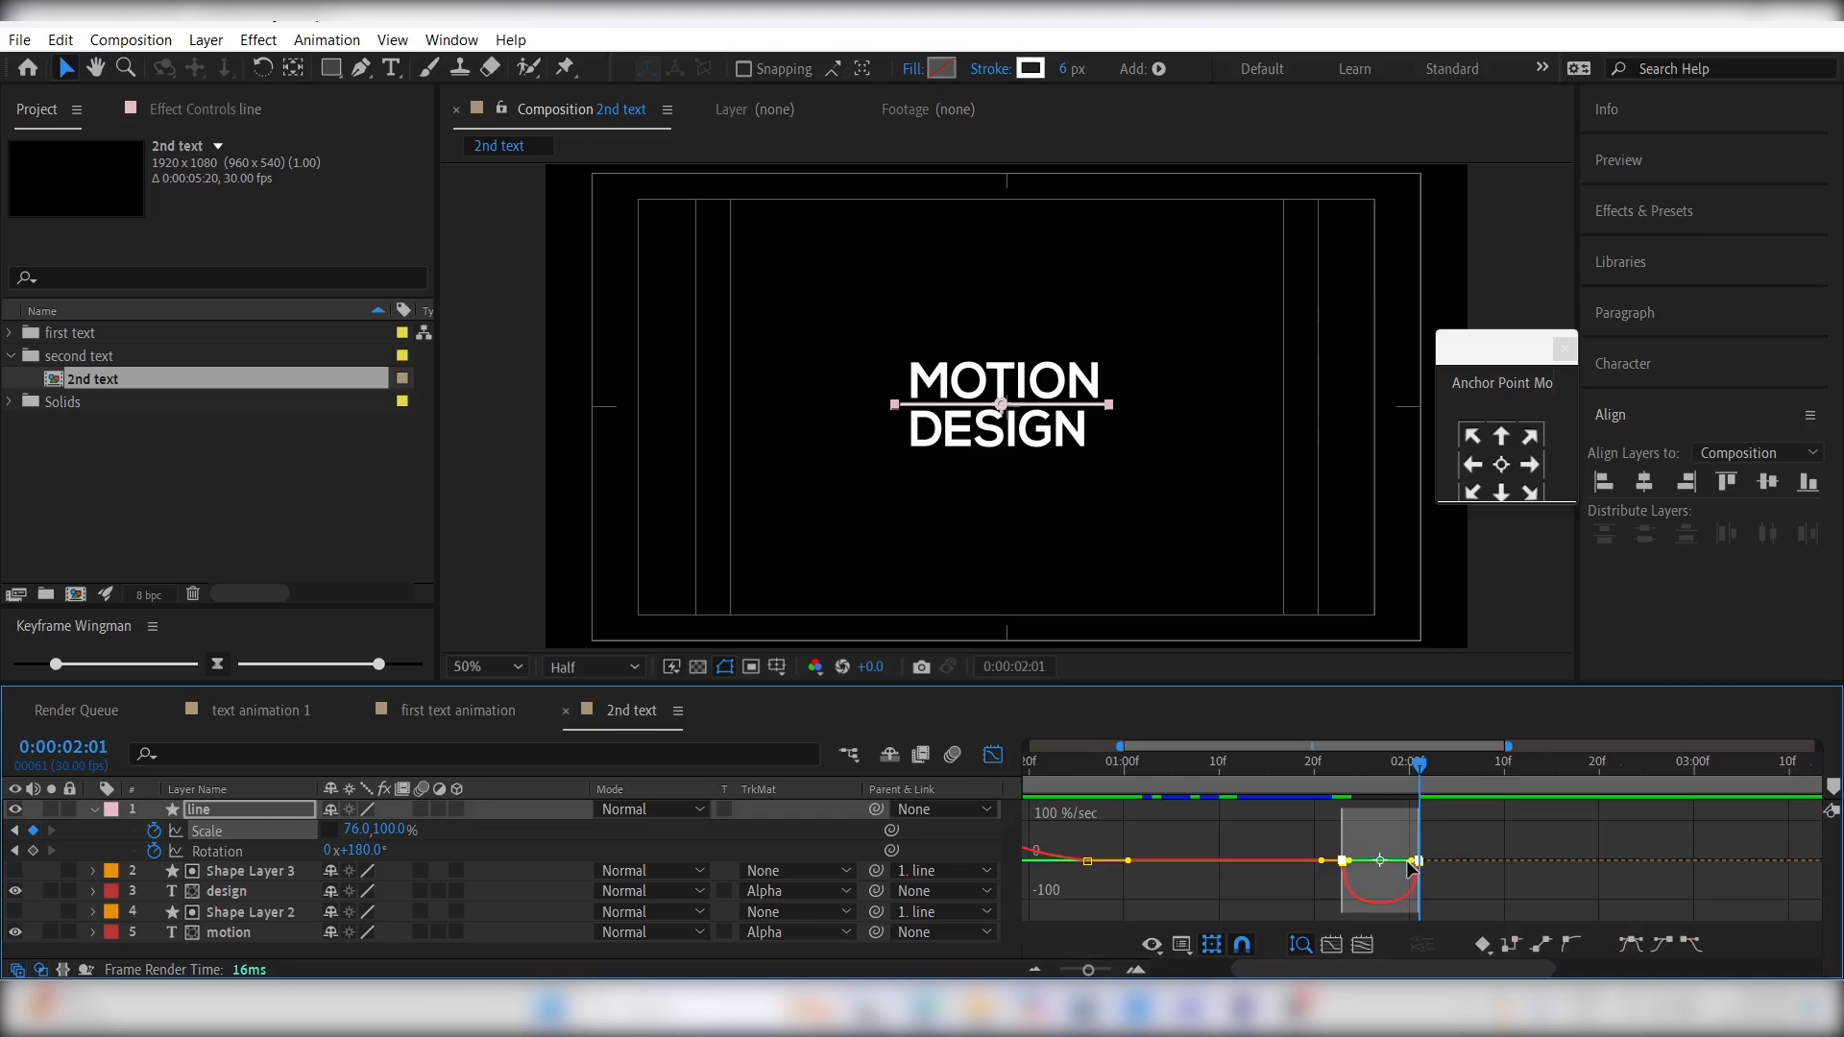
left_click_drag(1410, 868, 1374, 832)
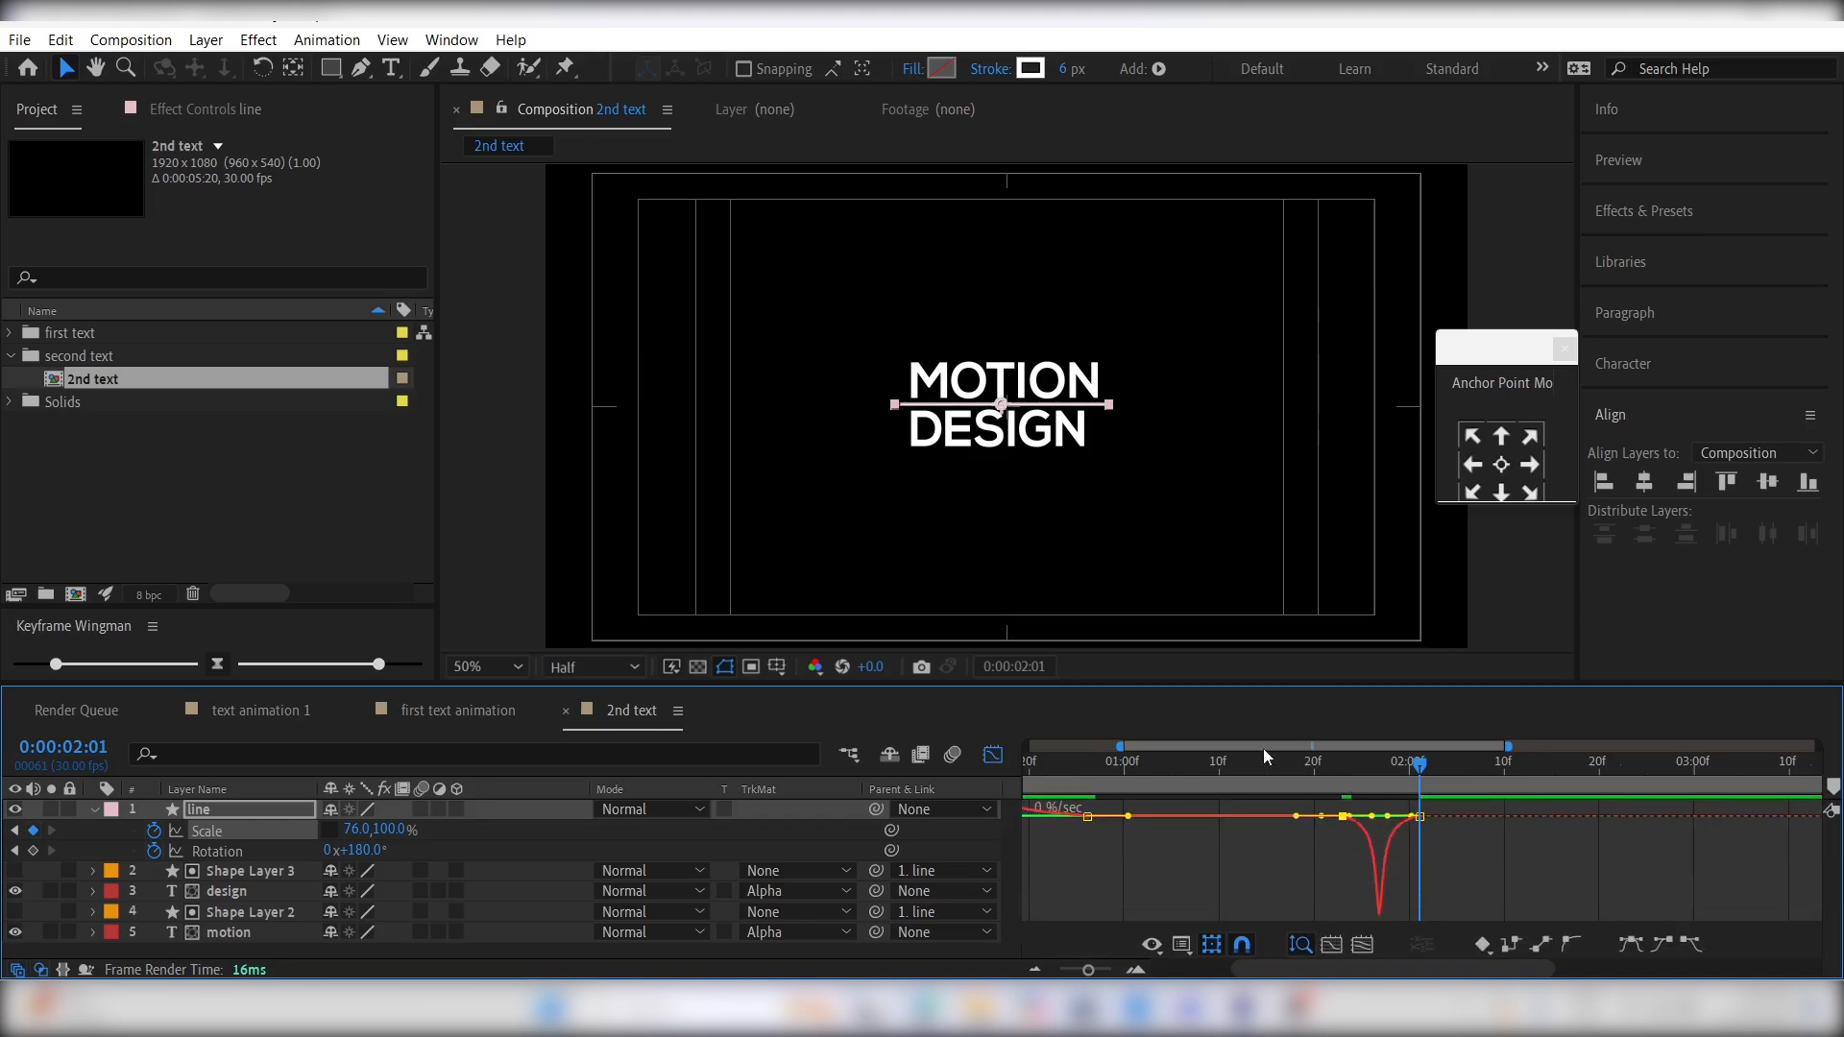
key("space")
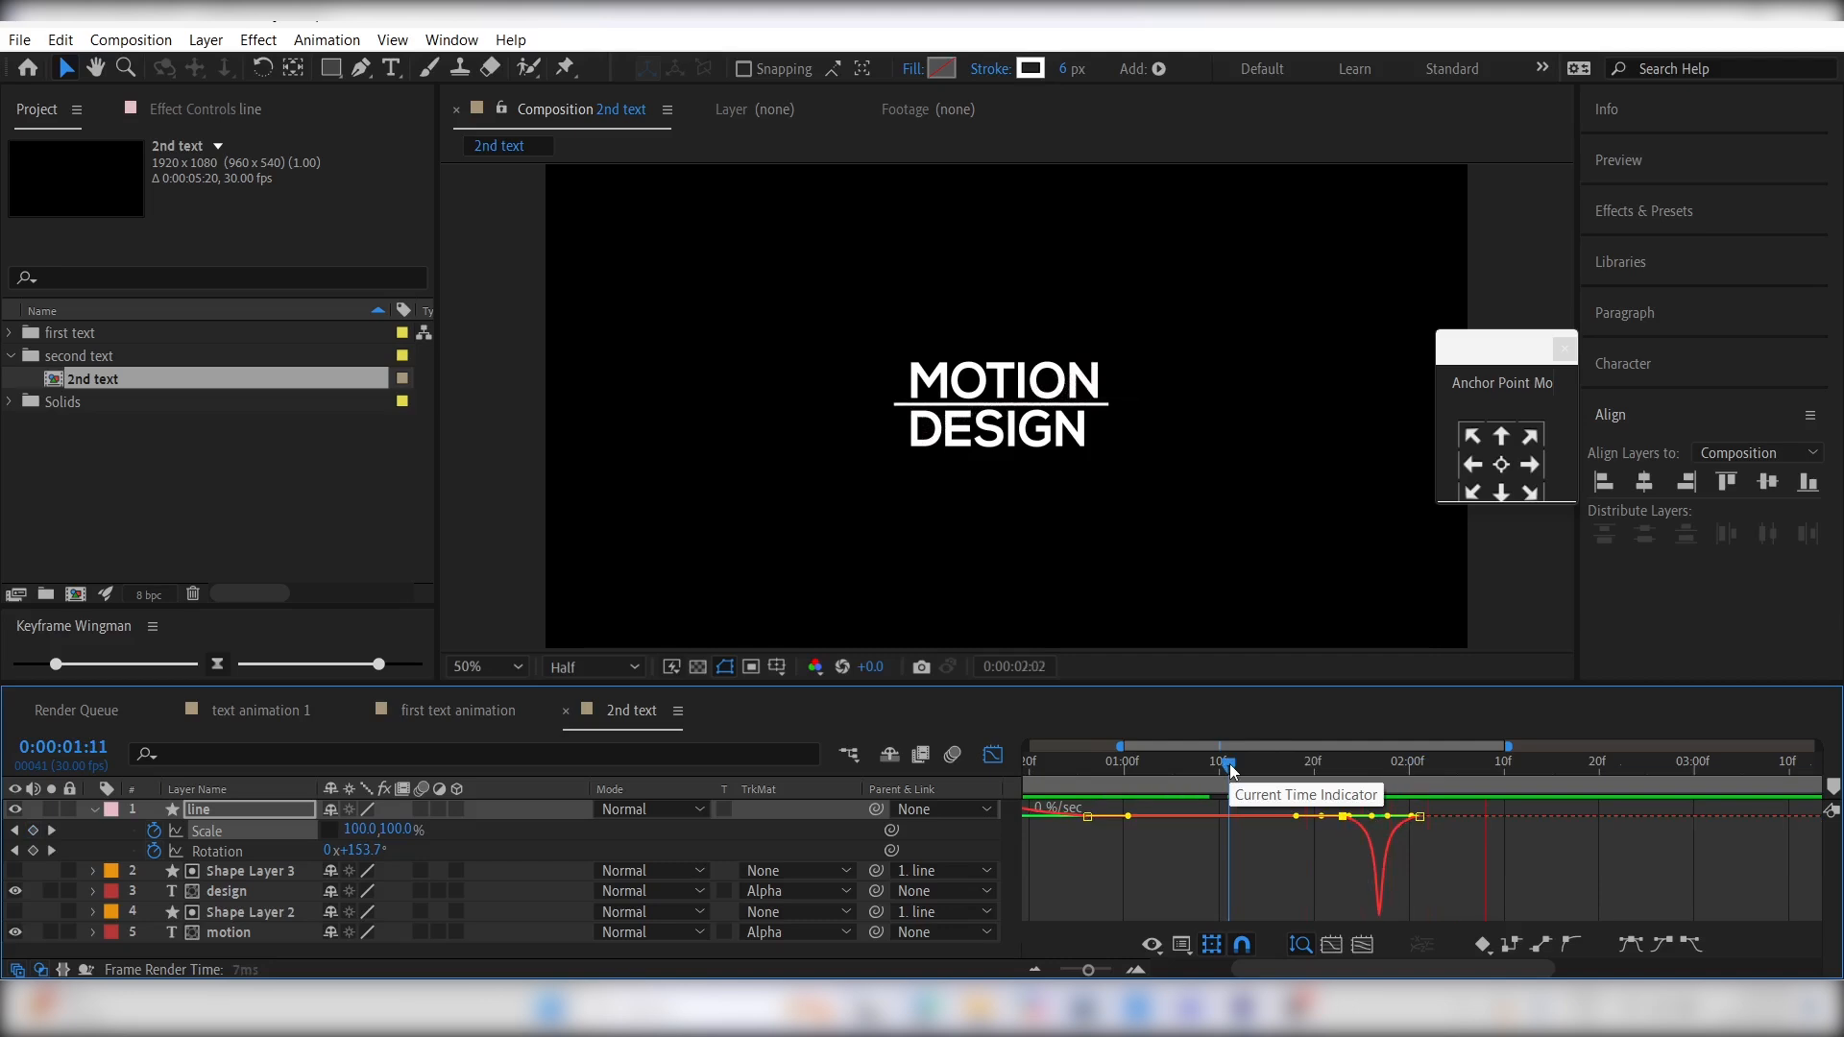
- Return to the layer bars and move the line's last Scale keyframe to 0:00:02:09
key("shift+F3")
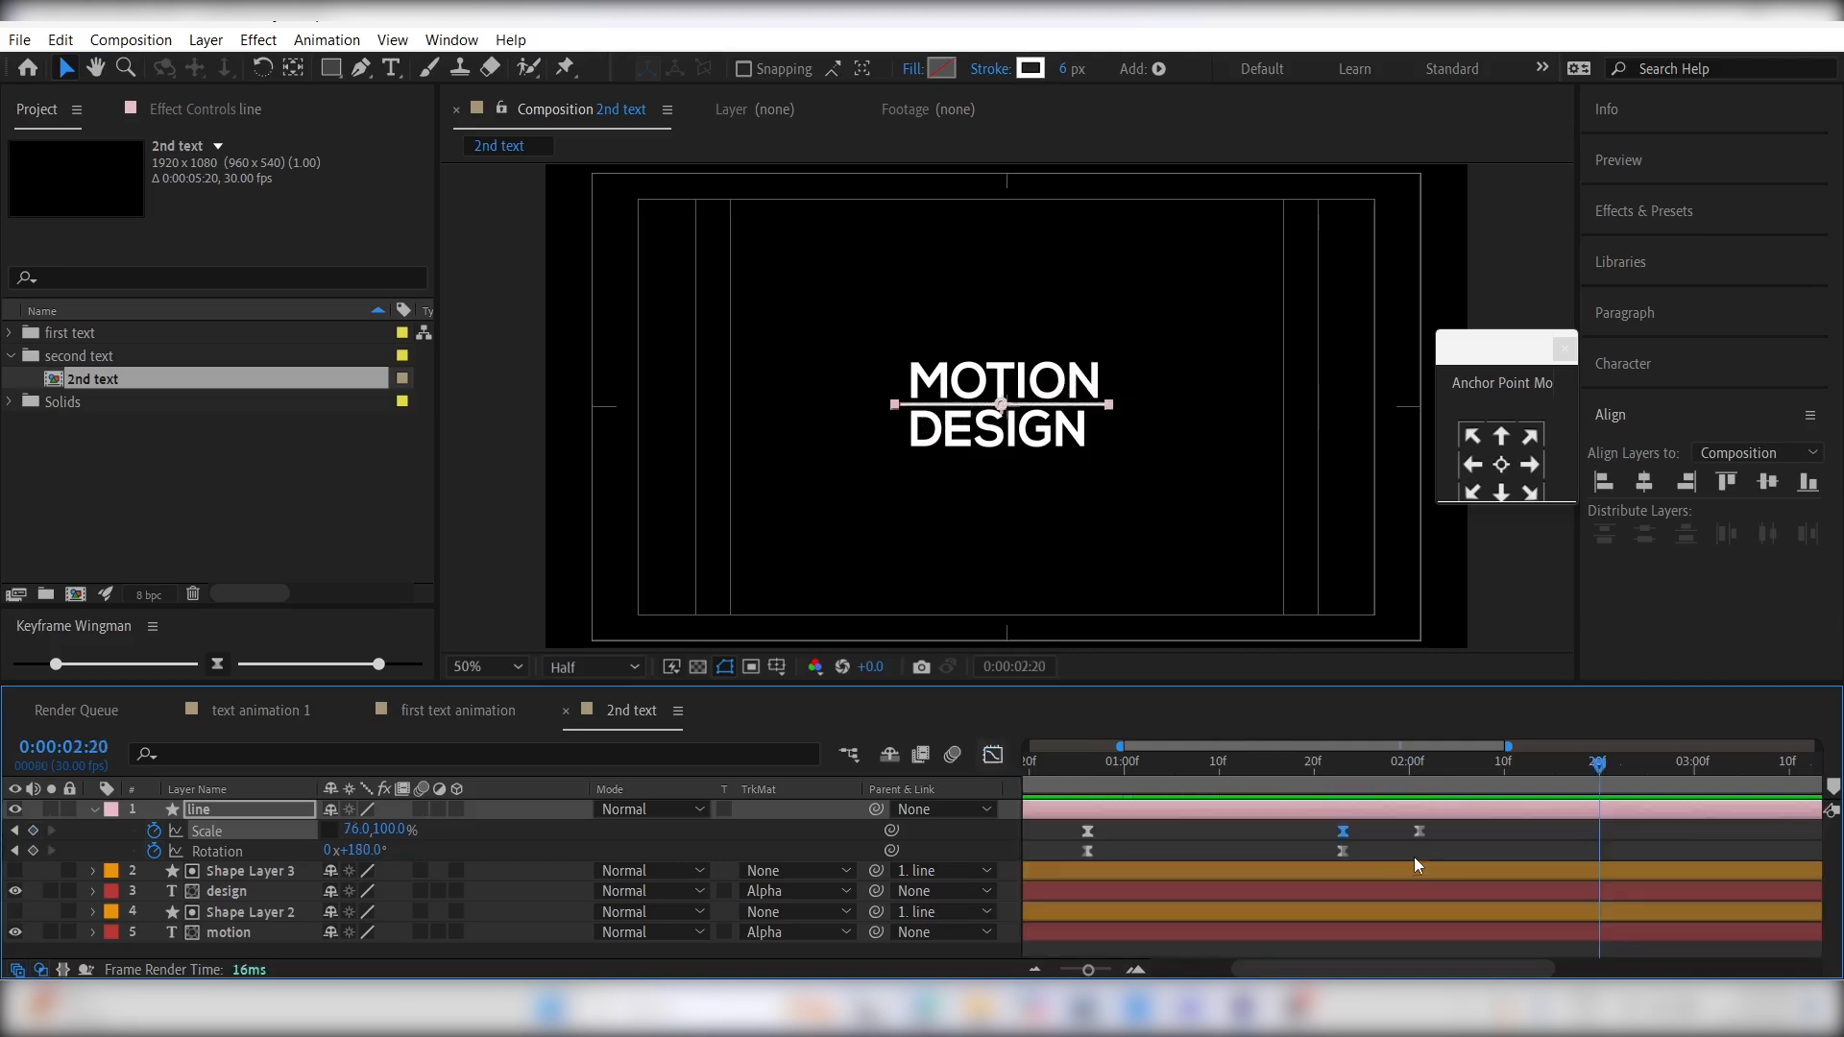
left_click_drag(1420, 831, 1495, 832)
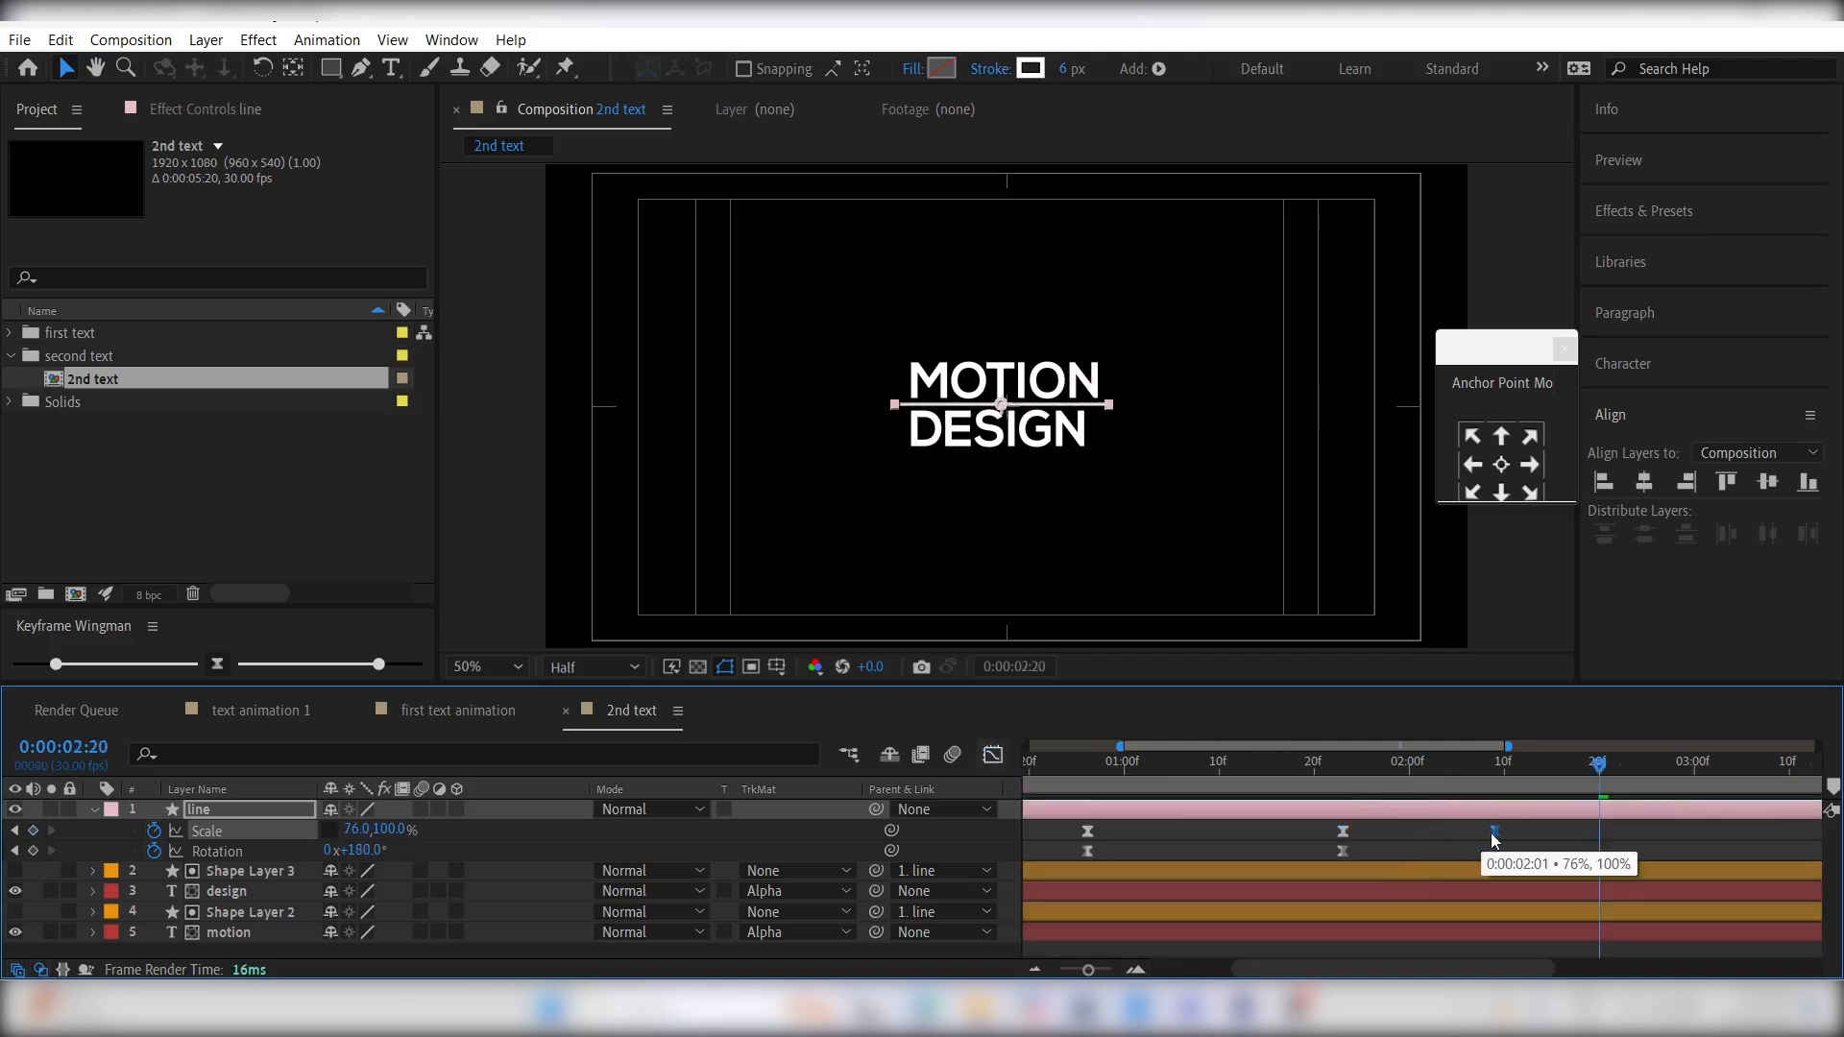
left_click(1426, 864)
- Keyframe the design layer's Position at 0:00:01:14, and at 0:00:00:24 shift the text left to about 882.7, 584.4
left_click(1115, 893)
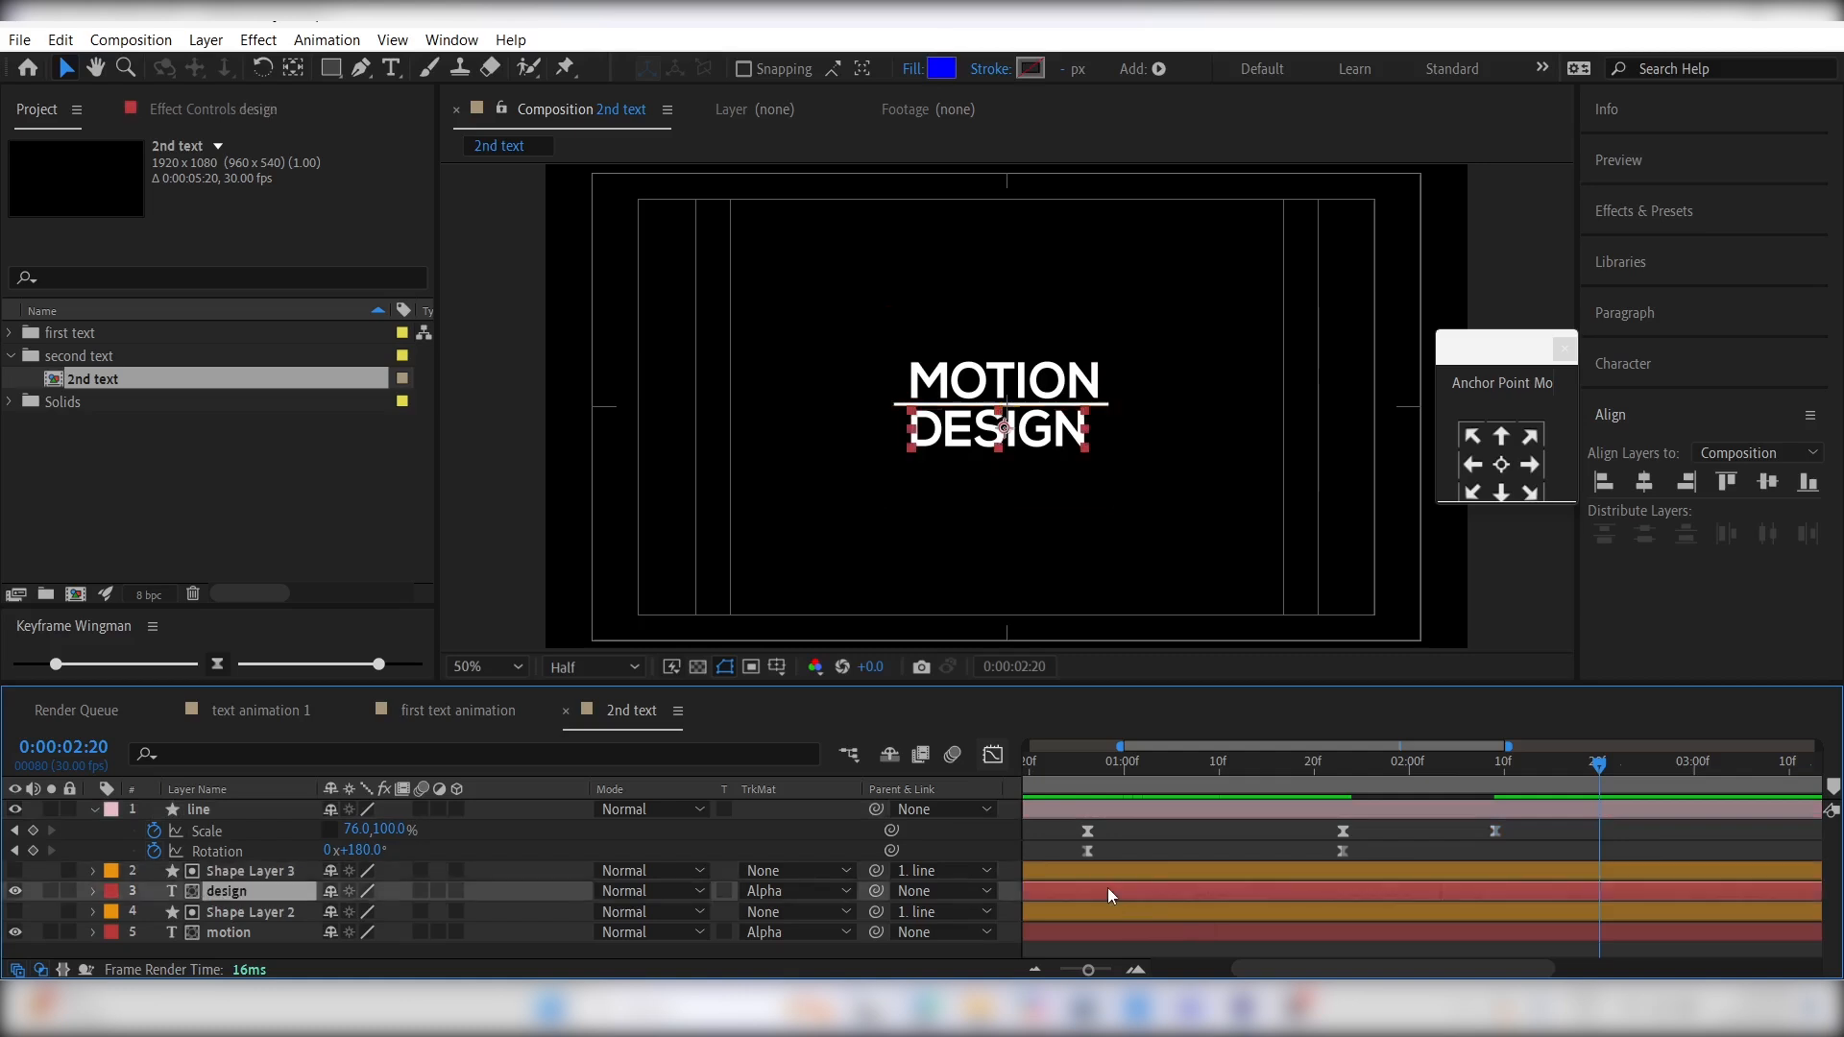
scroll(1109, 887, "left", 5)
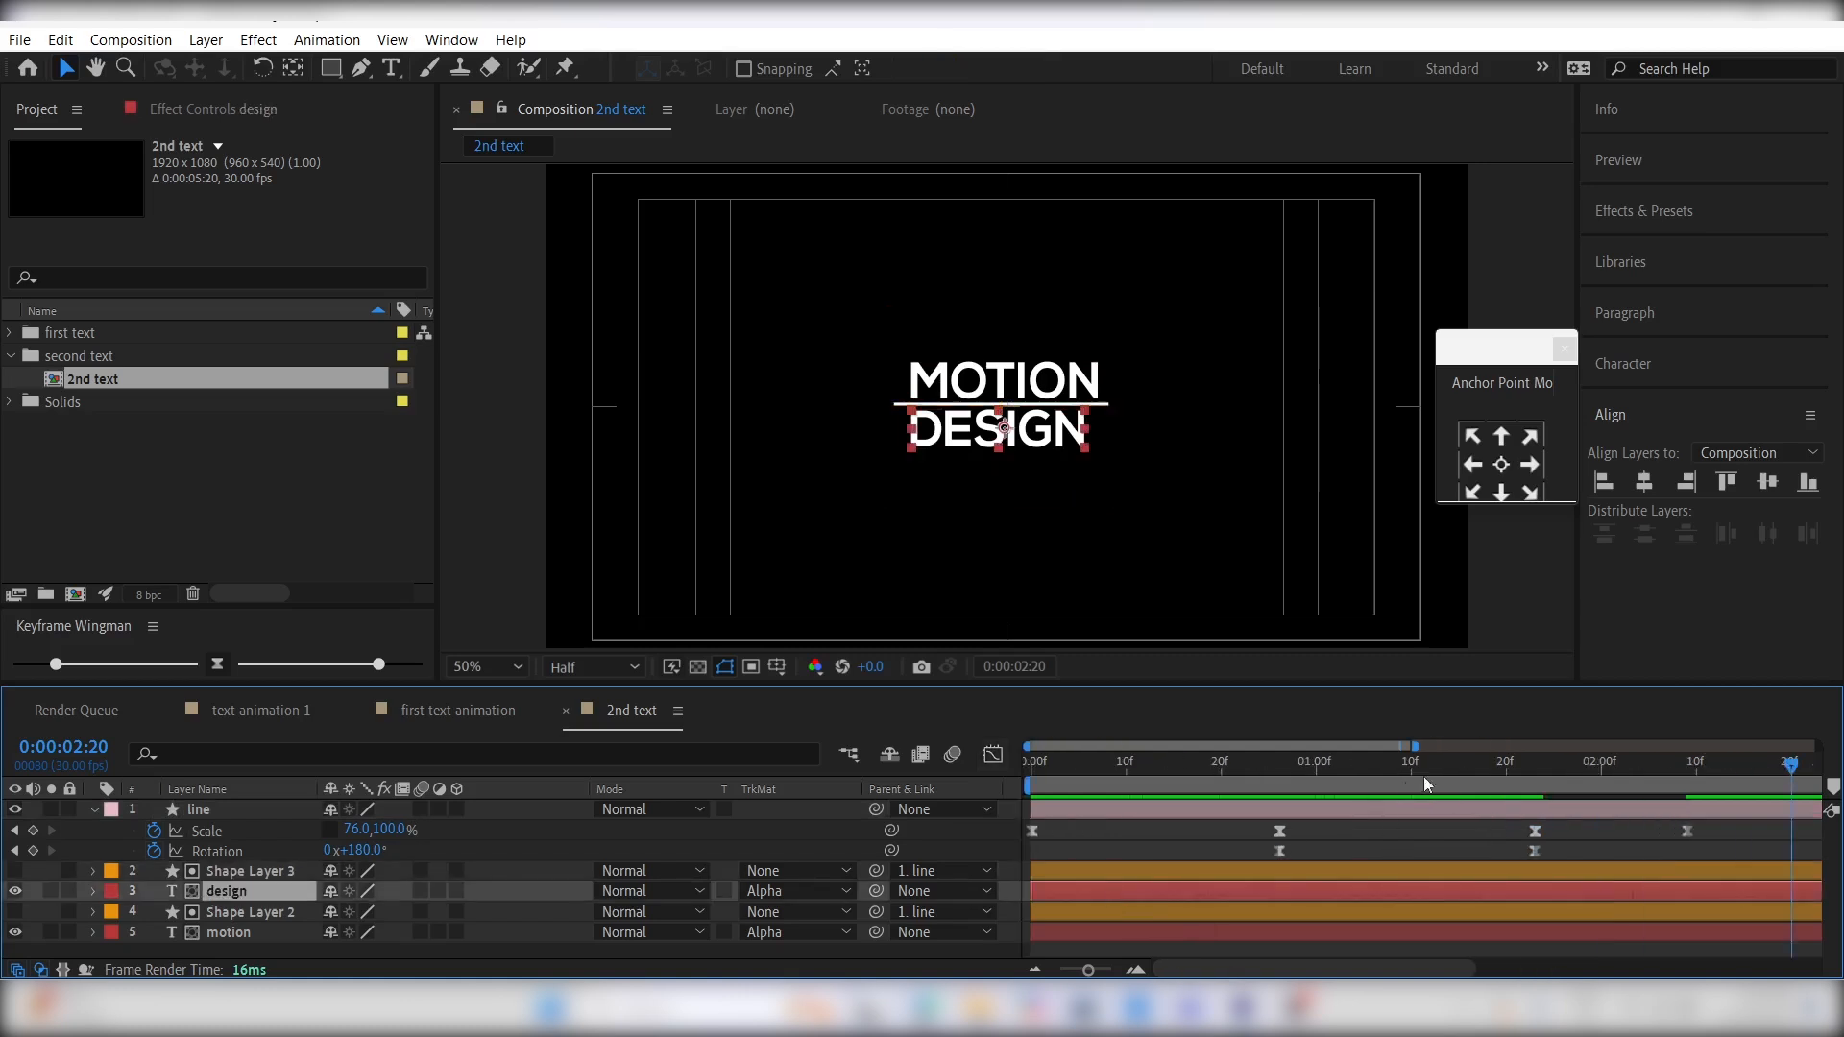
left_click(1324, 792)
mouse_move(1316, 798)
left_mouse_down()
mouse_move(1255, 795)
mouse_move(1391, 799)
mouse_move(1347, 798)
left_mouse_up()
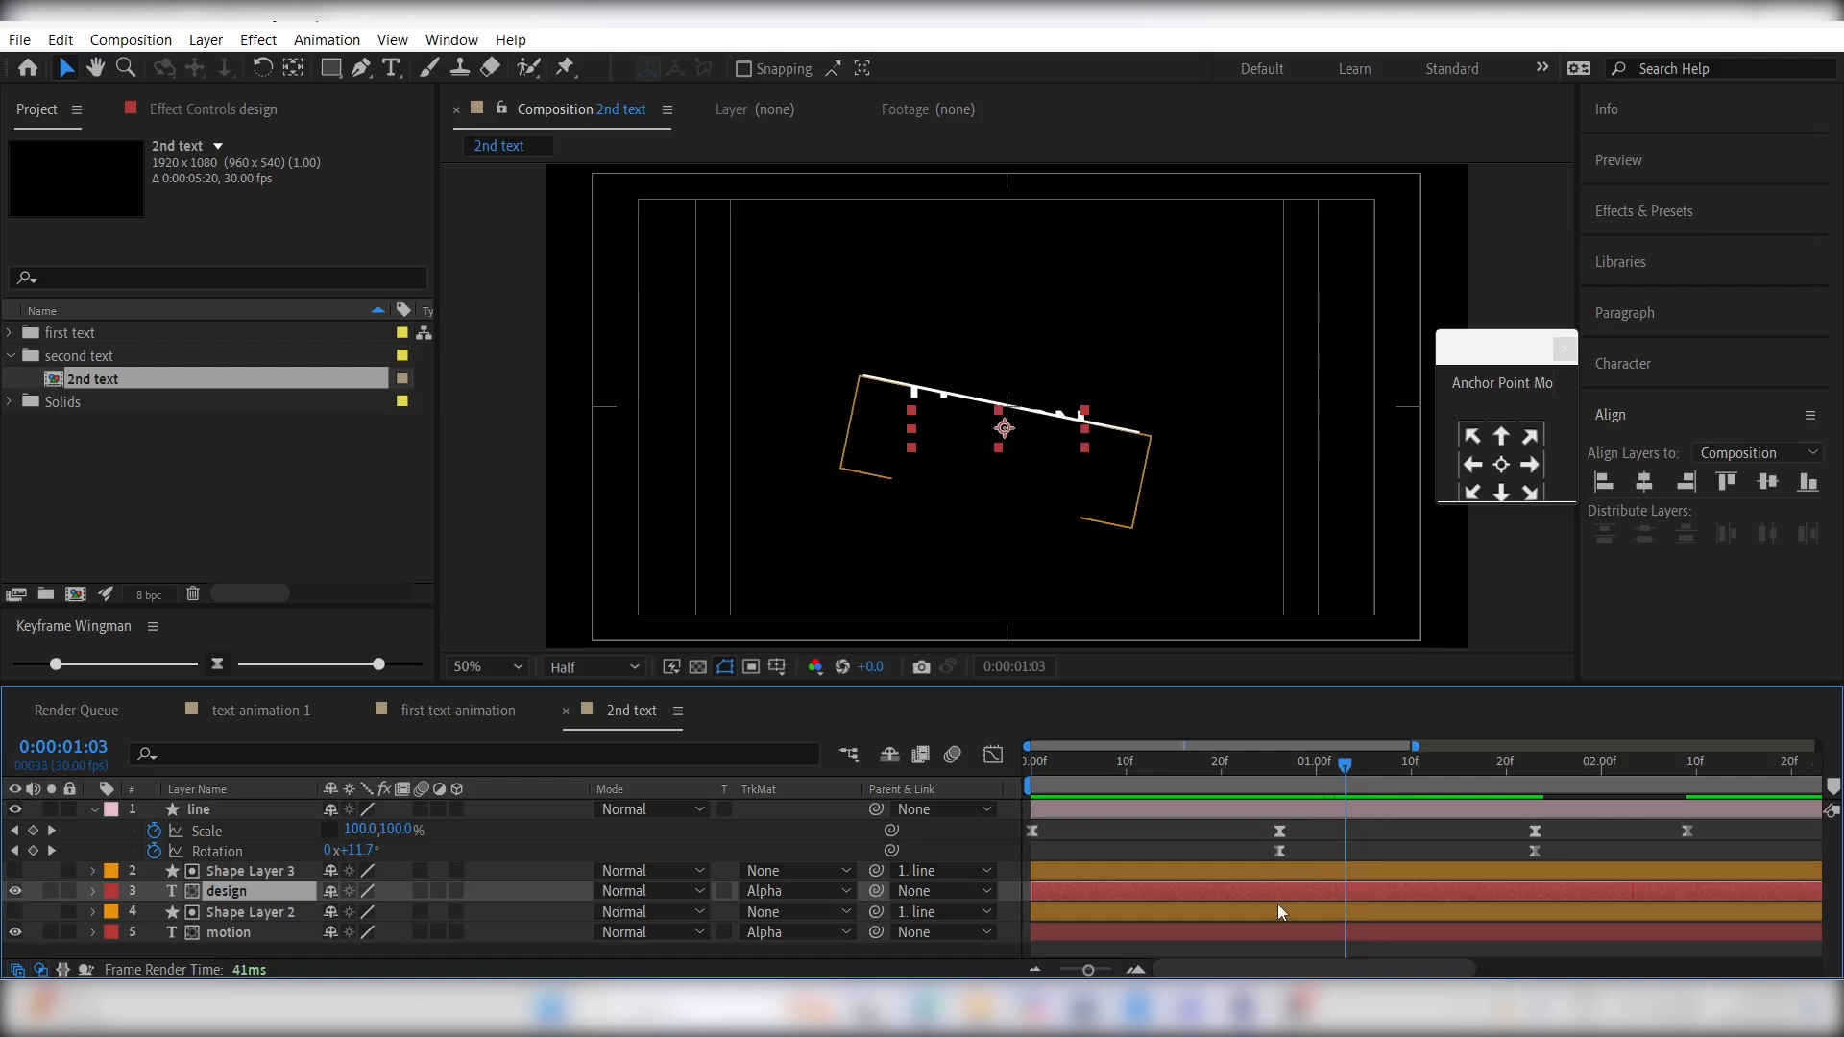
key("p")
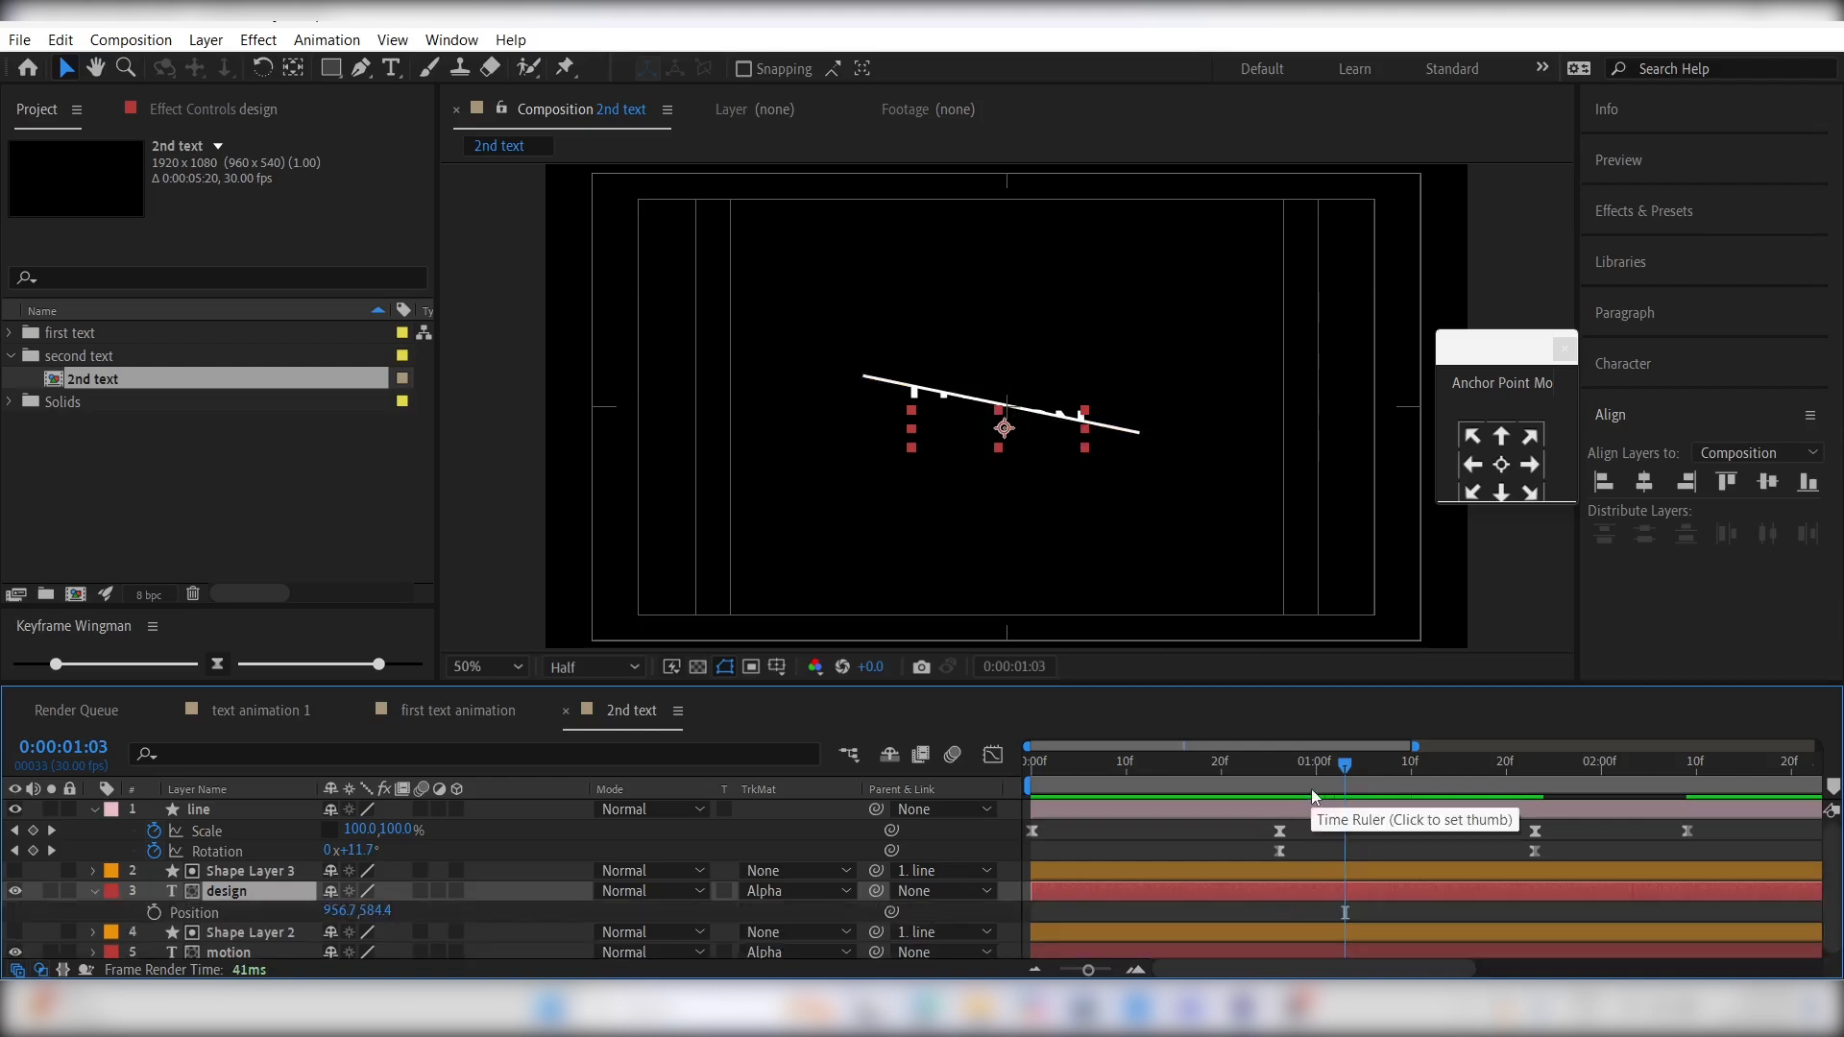
left_click_drag(1311, 788, 1450, 809)
left_click(154, 912)
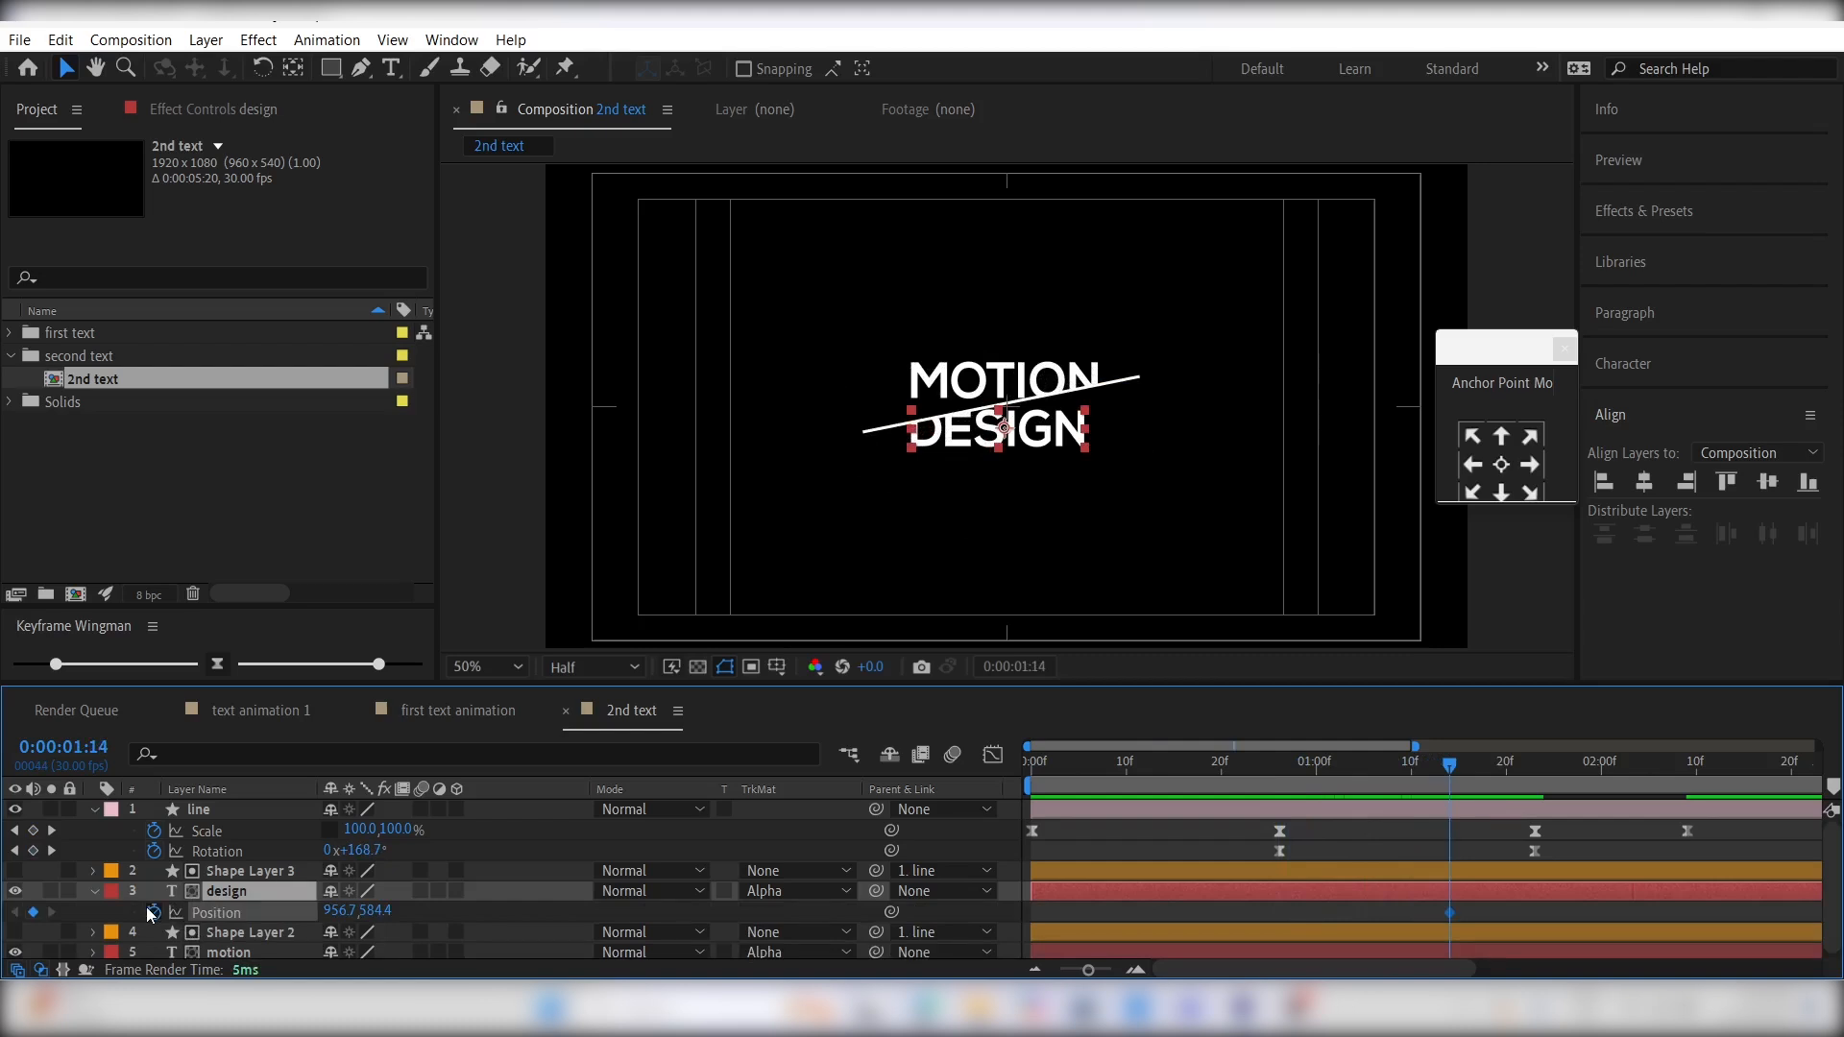
left_click_drag(1272, 780, 1259, 782)
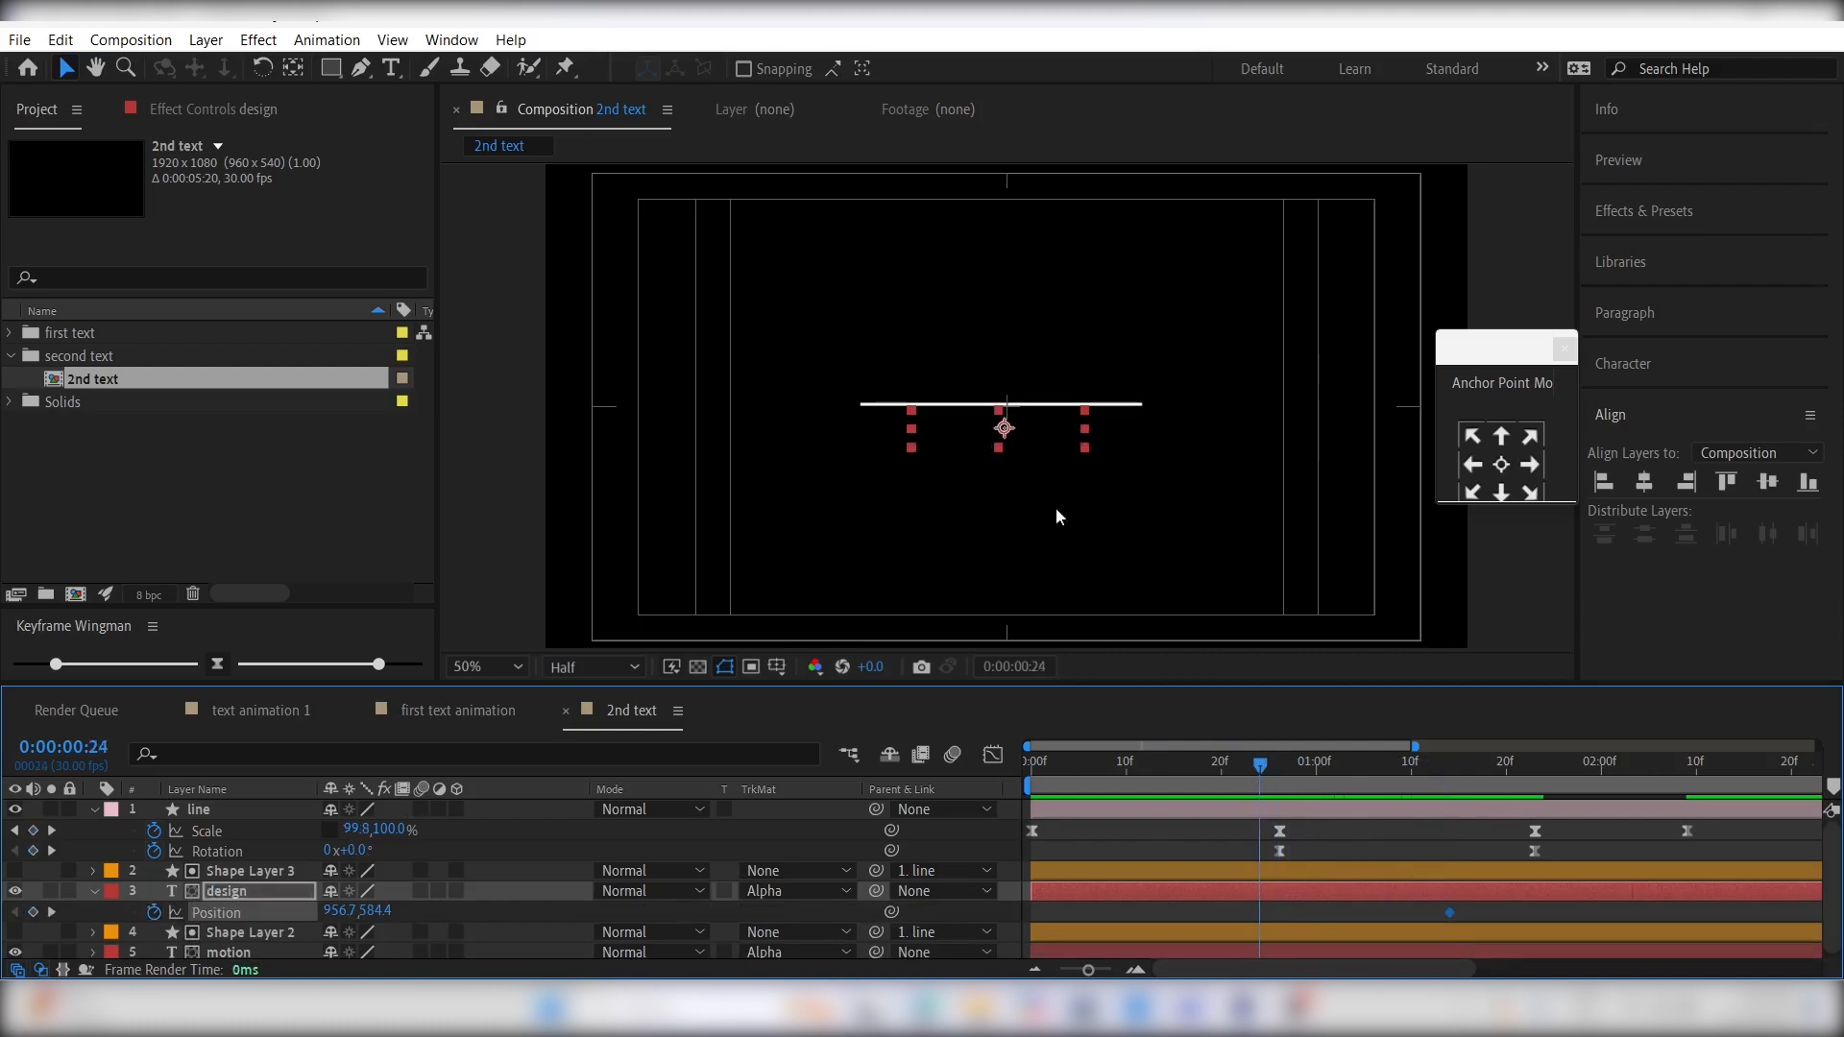
left_click_drag(1008, 434, 969, 429)
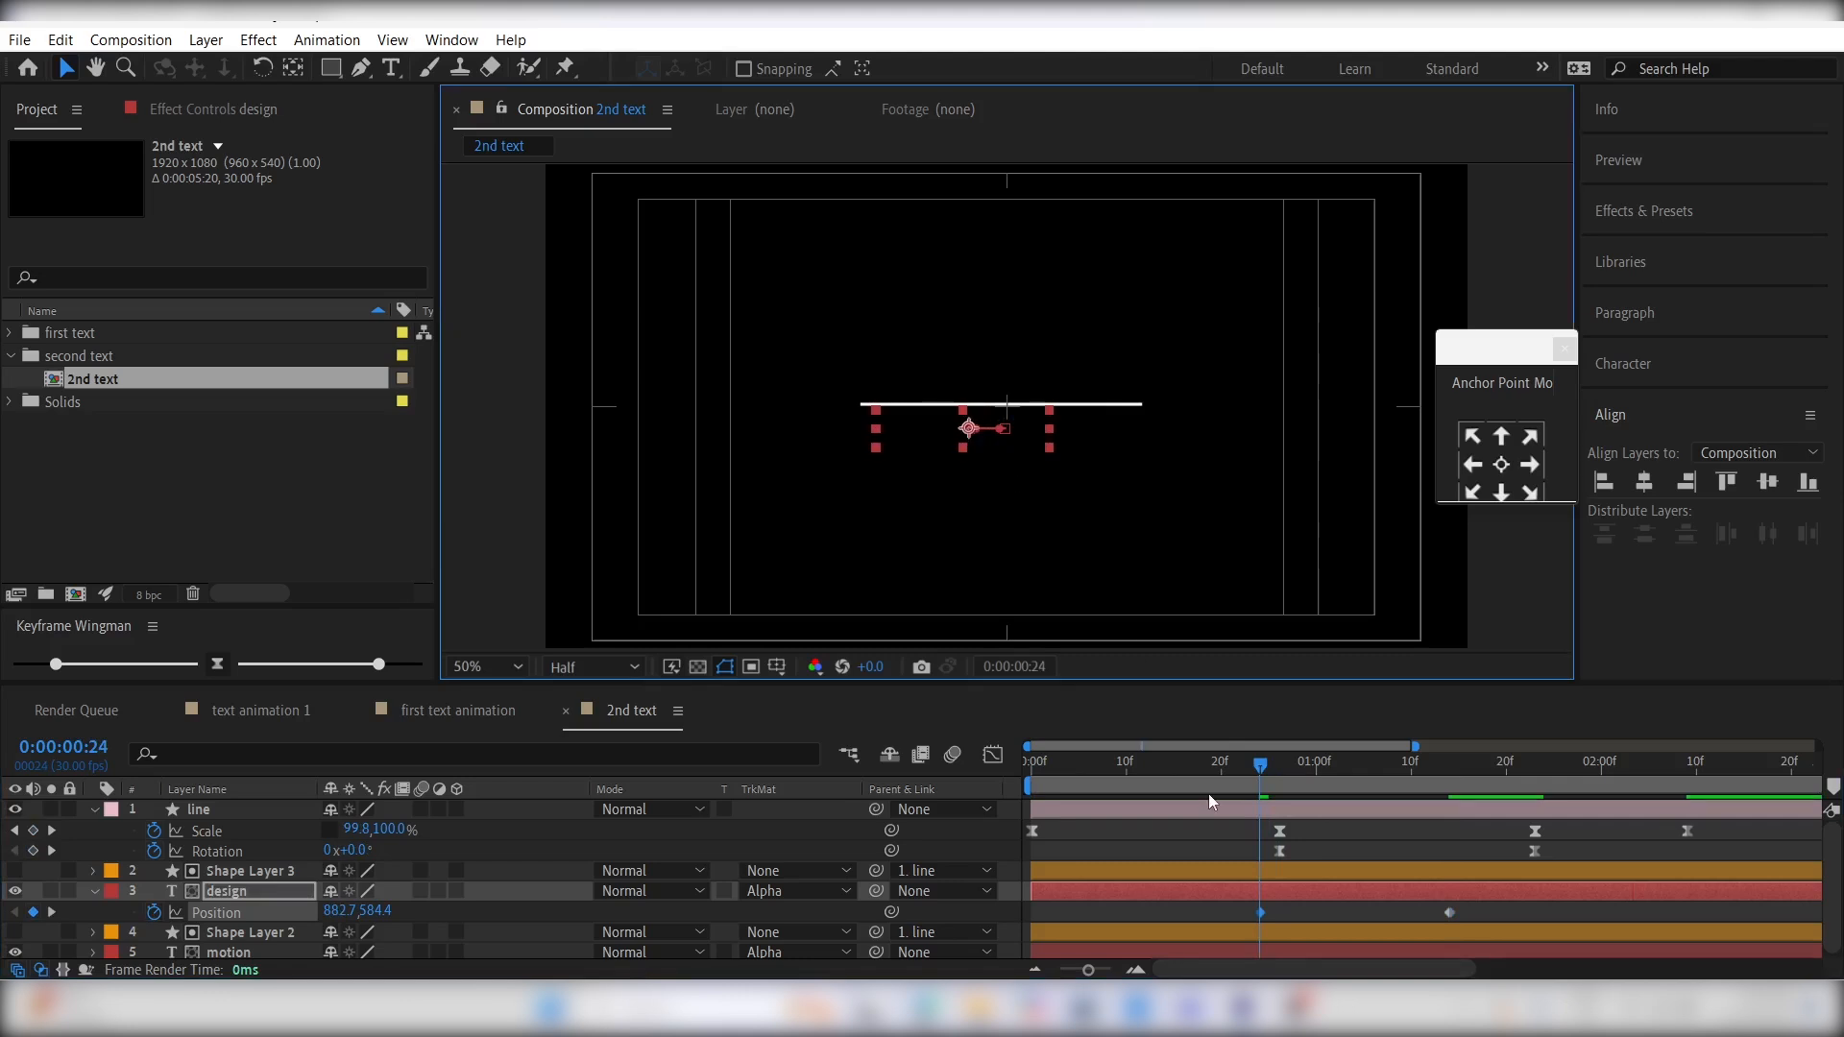
- Keyframe the motion layer's Position at 0:00:01:14, and at 0:00:00:24 shift the text right to about 1033.7, 483.7
left_click(1280, 952)
key("p")
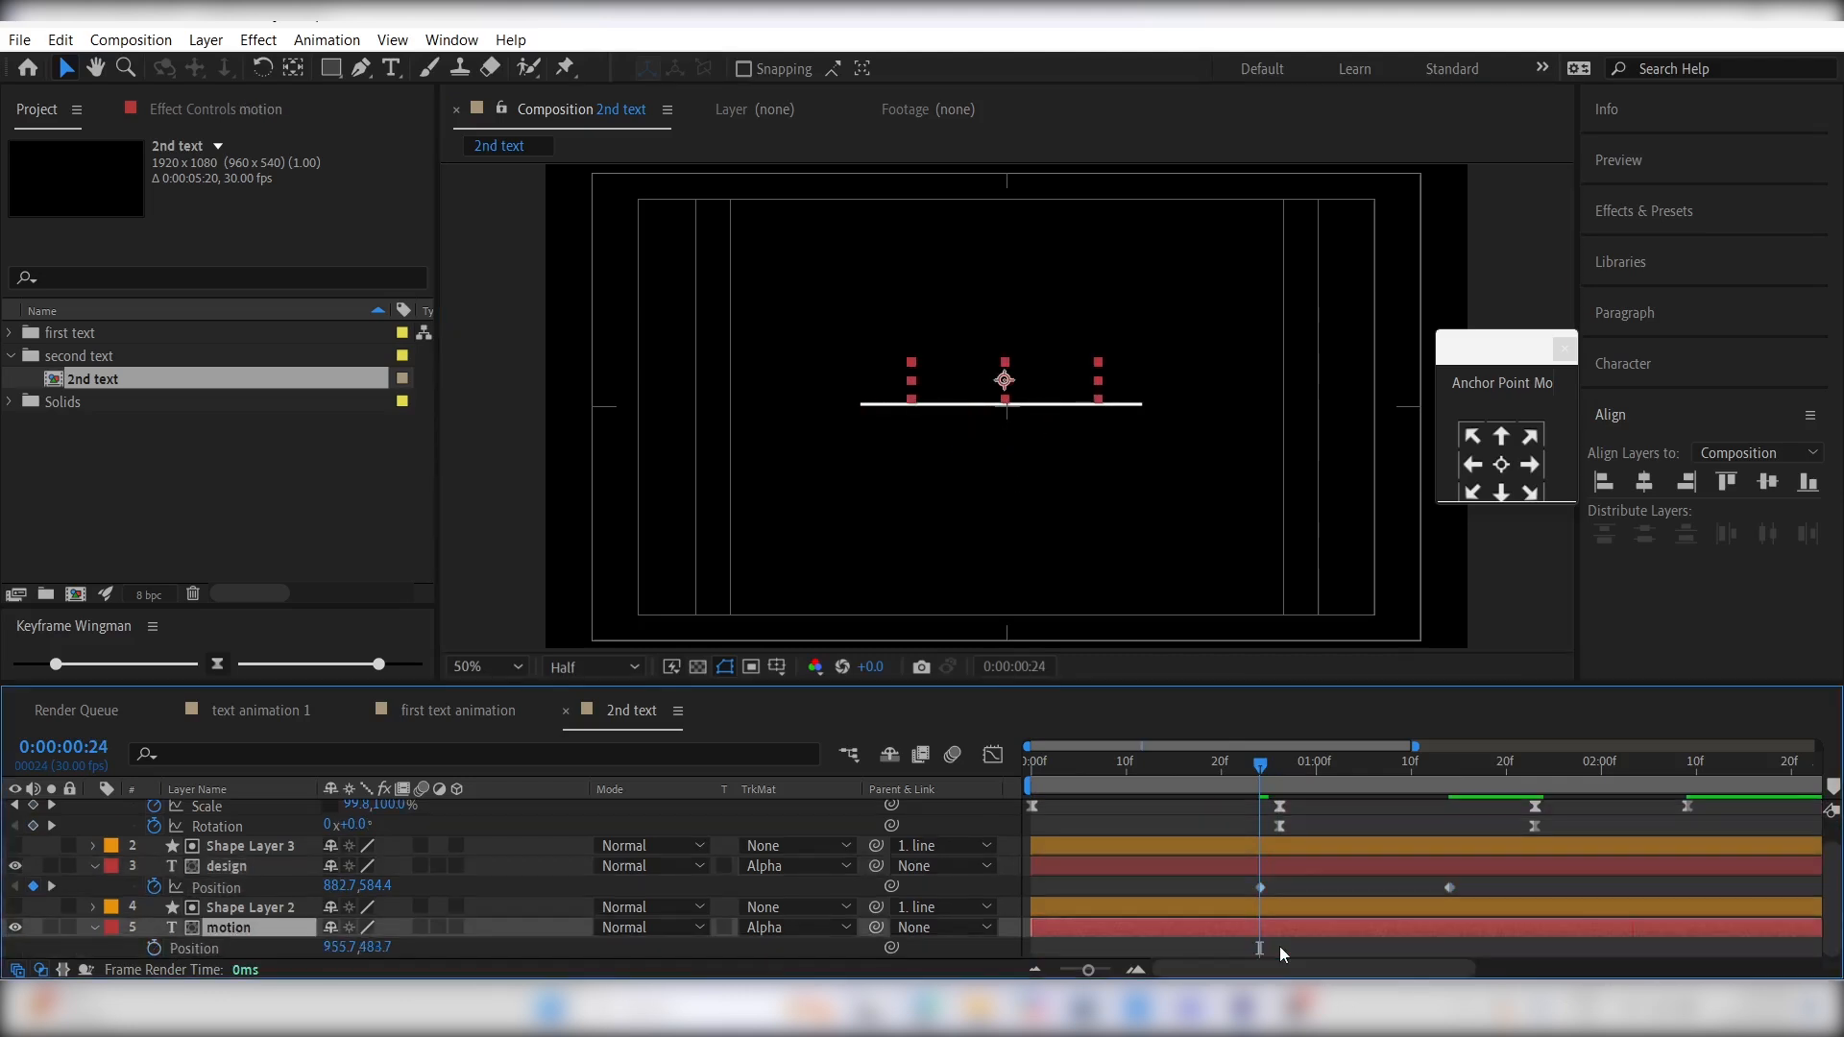
left_click(154, 950)
left_click_drag(1260, 949, 1449, 949)
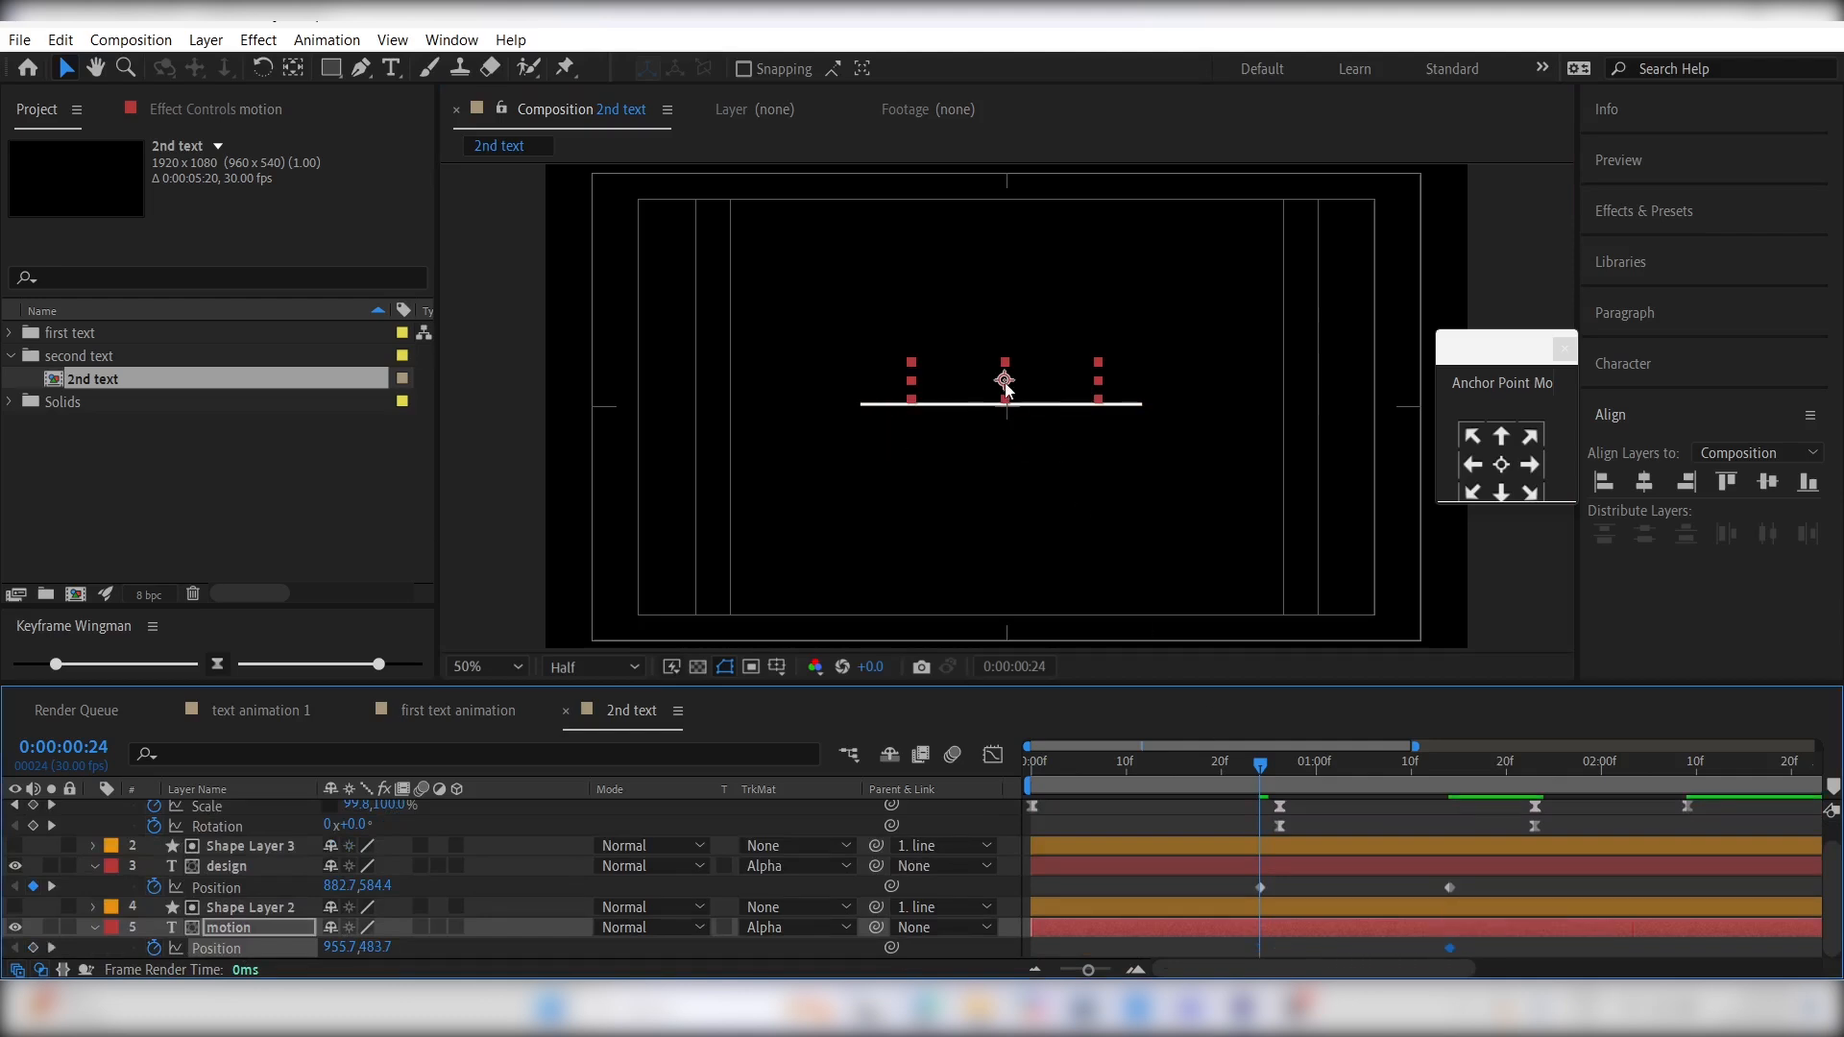
left_click_drag(1004, 380, 1042, 384)
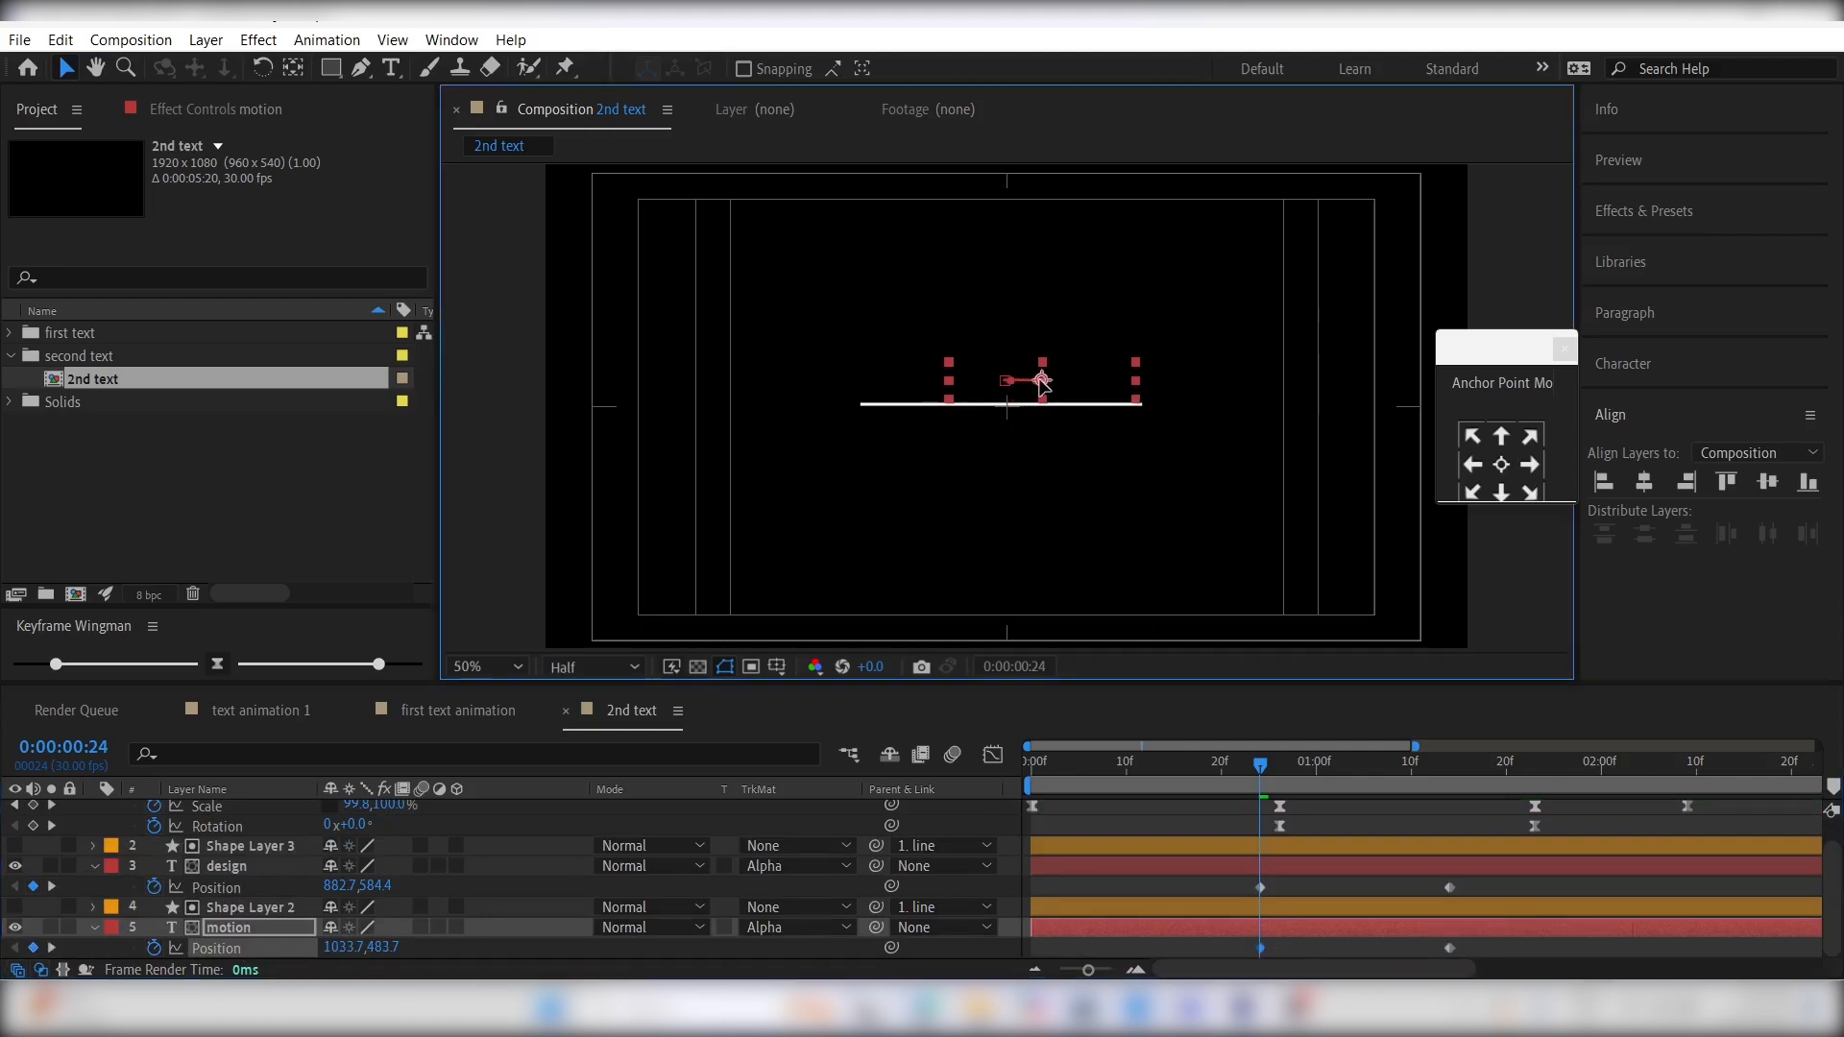
- Apply Easy Ease to all Position keyframes of the design and motion layers and preview the result
left_click_drag(1520, 884, 1254, 955)
key("space")
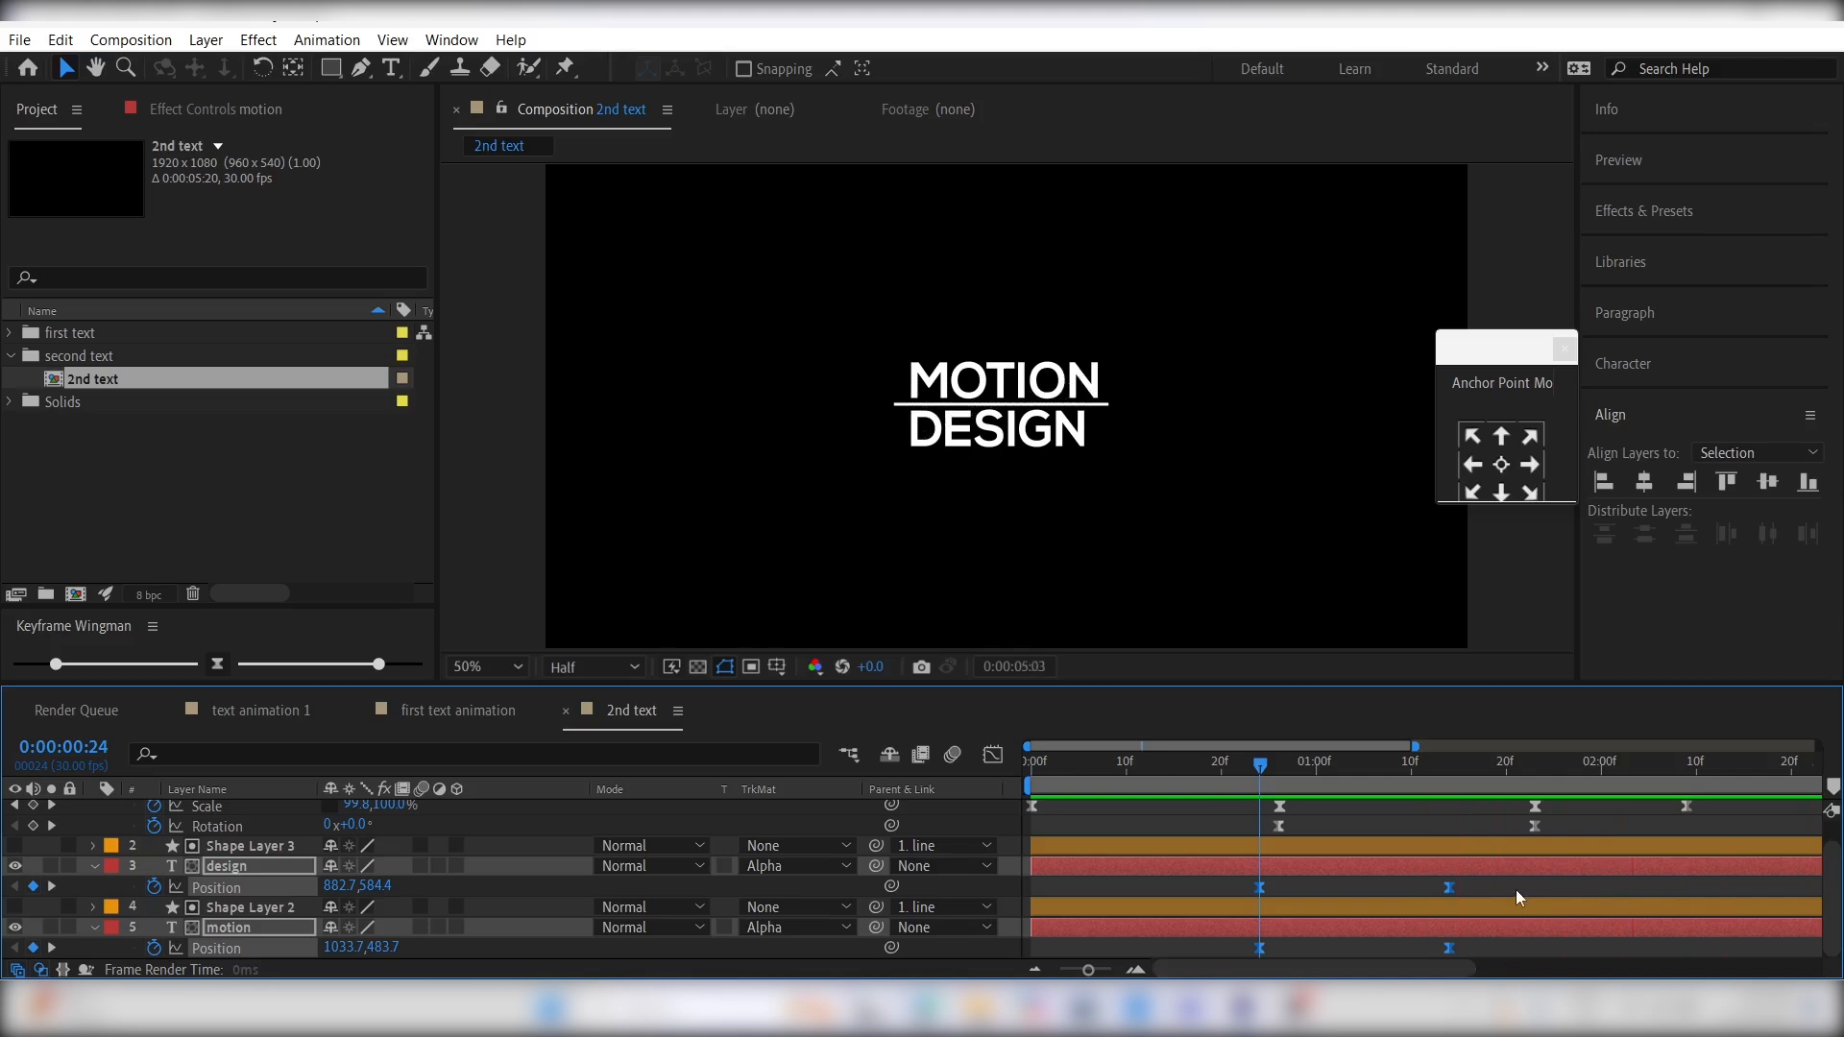
left_click(1403, 943)
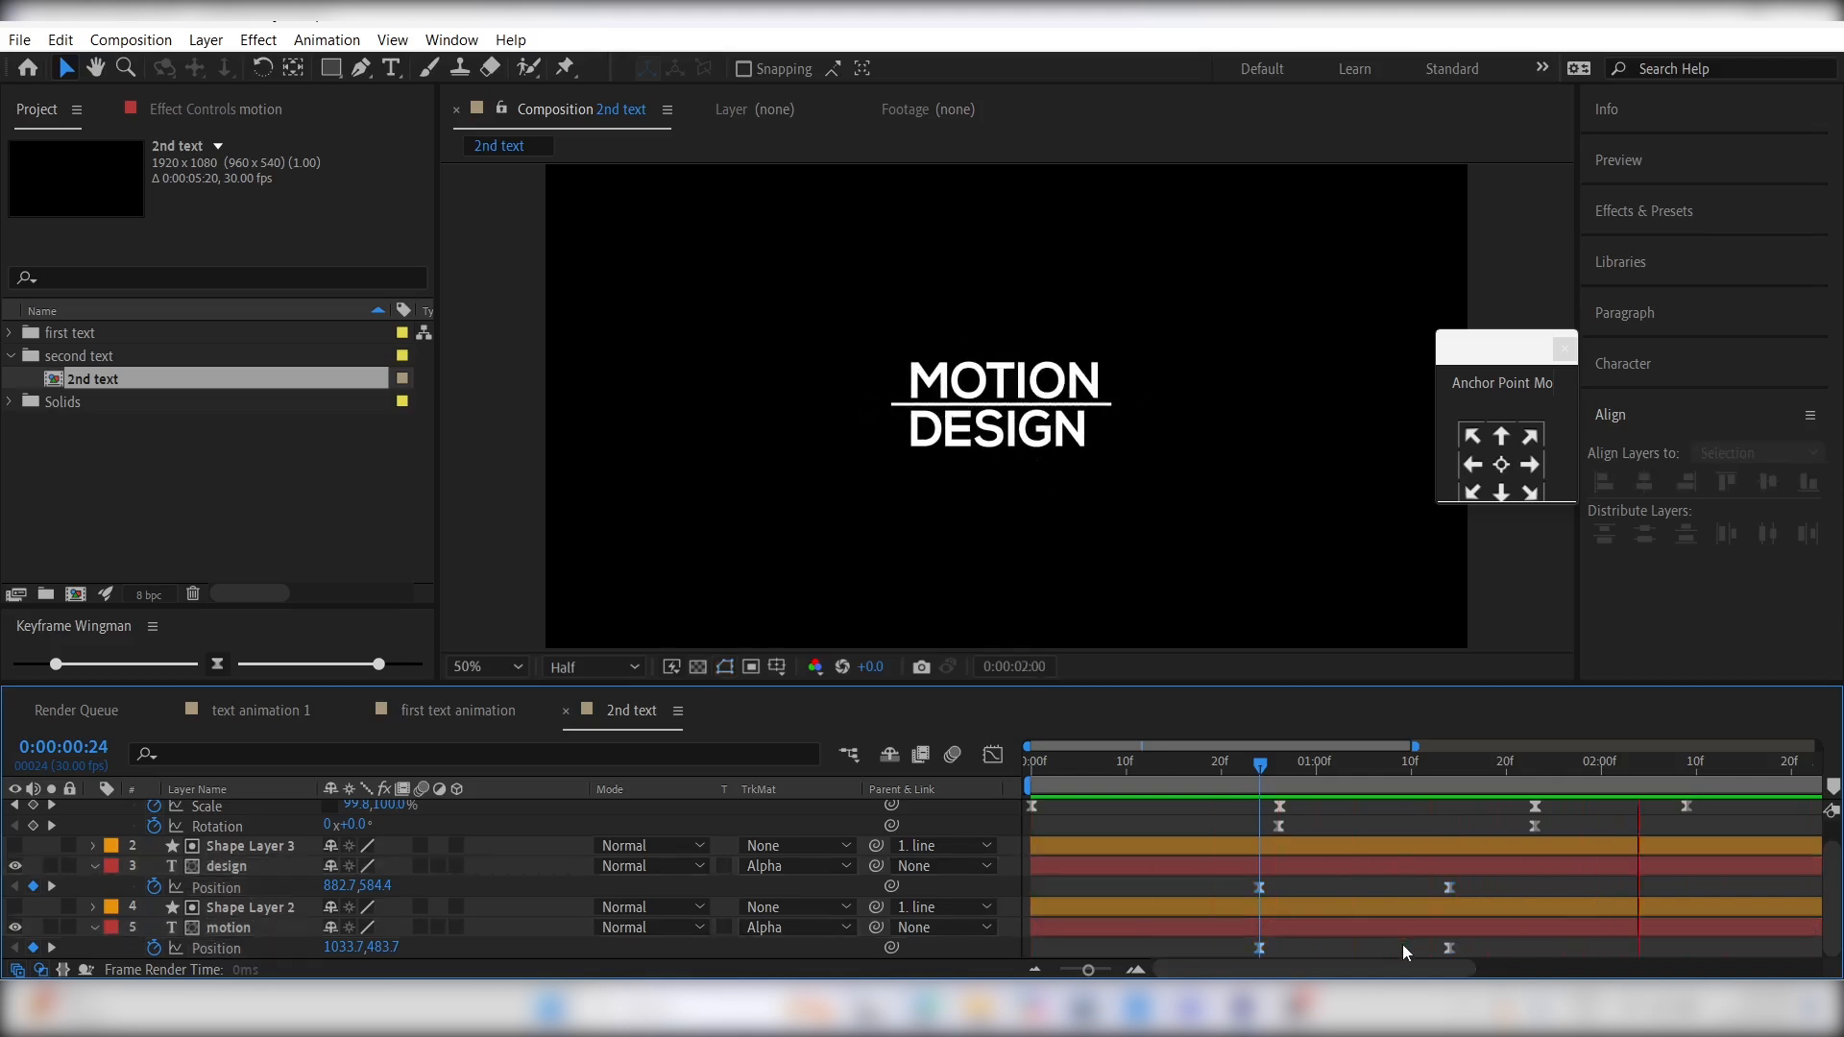
- Move the ending Position keyframes of both text layers to about 0:00:01:22, just before the line's last Rotation keyframe
left_click_drag(1413, 879, 1479, 948)
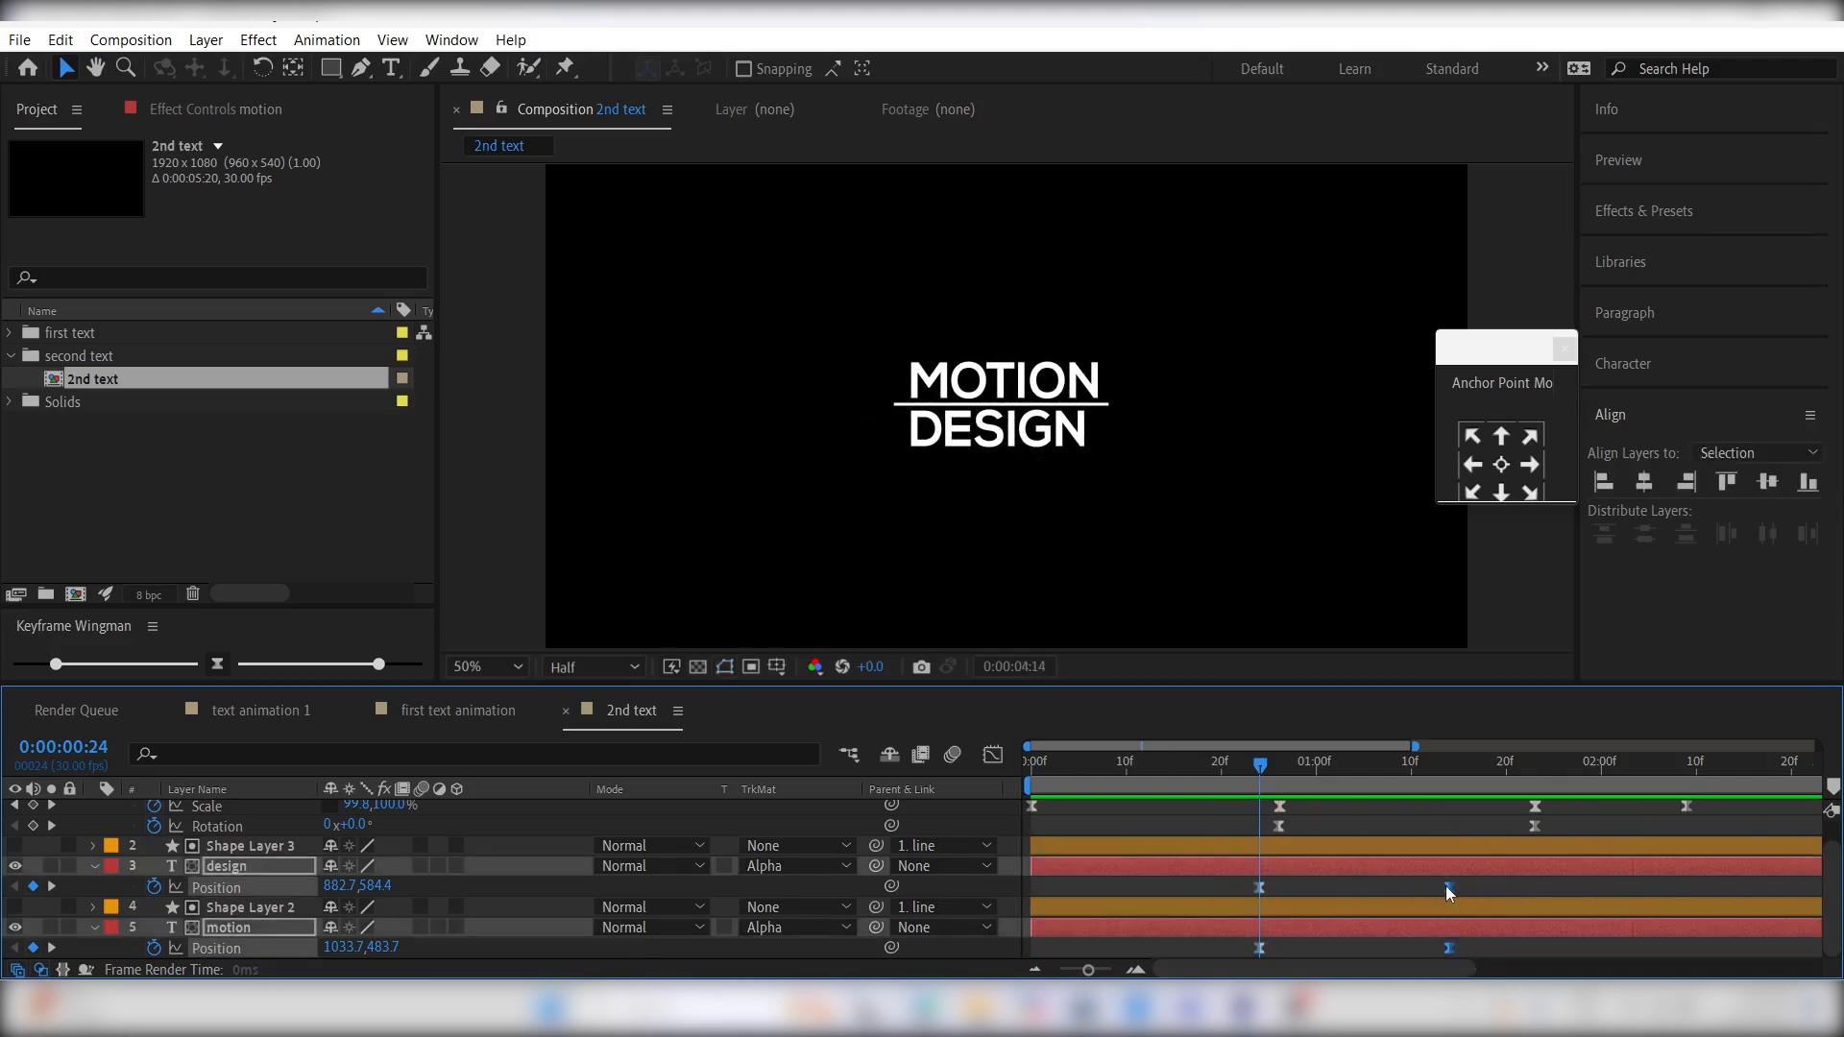
left_click_drag(1446, 886, 1525, 888)
left_click(1288, 832)
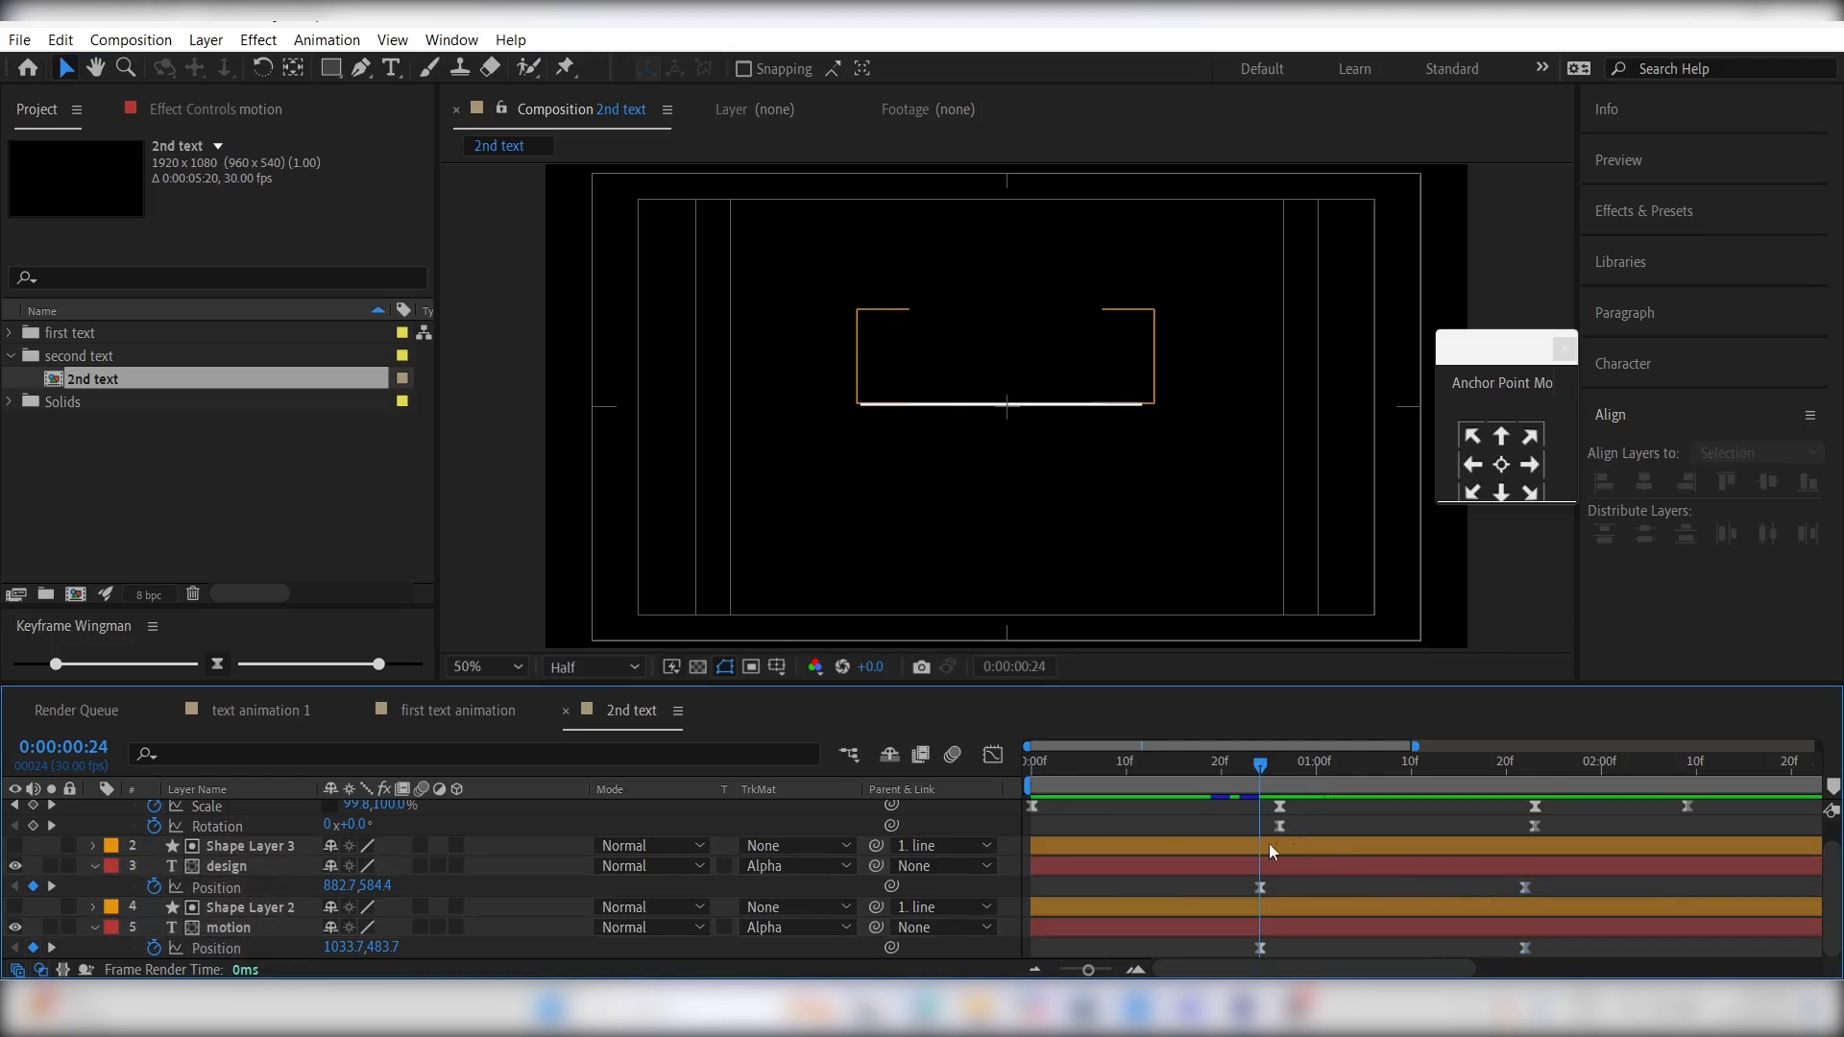
- Change the line layer's stroke color to blue 157CDE
scroll(1239, 845, "up", 1)
left_click(1185, 807)
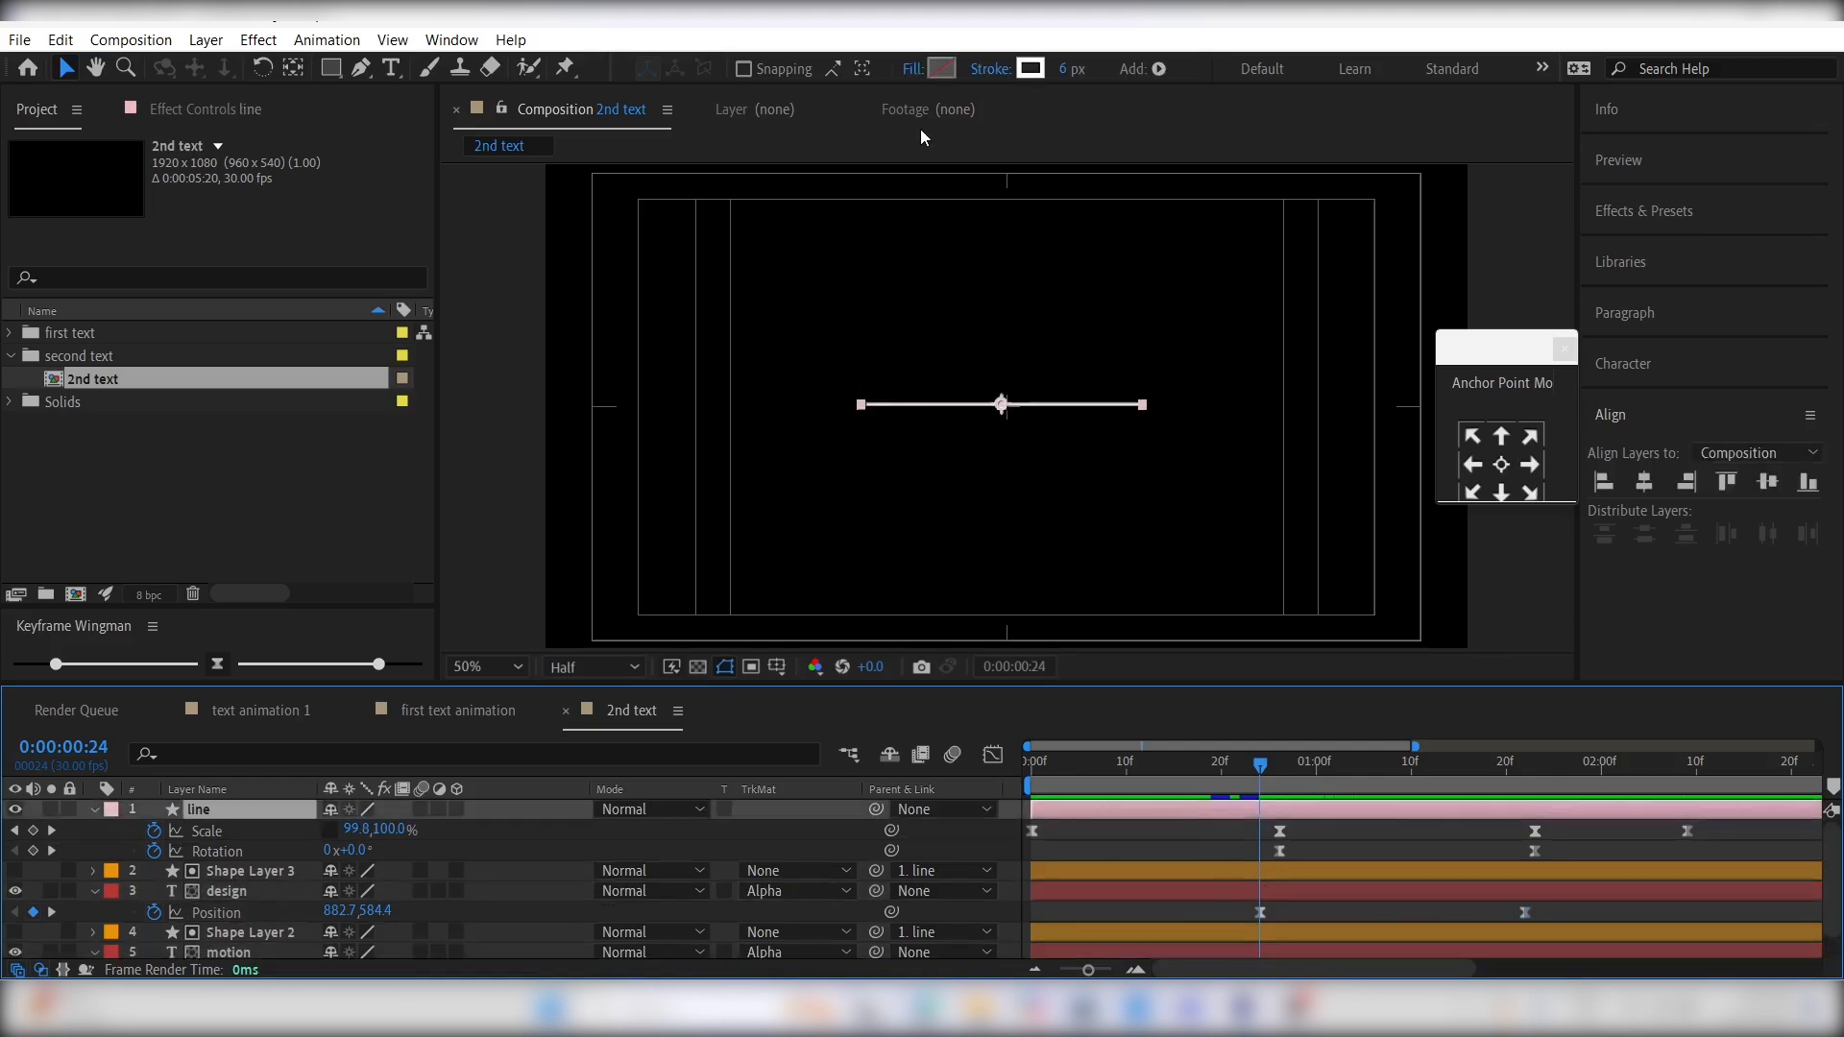
left_click(1029, 70)
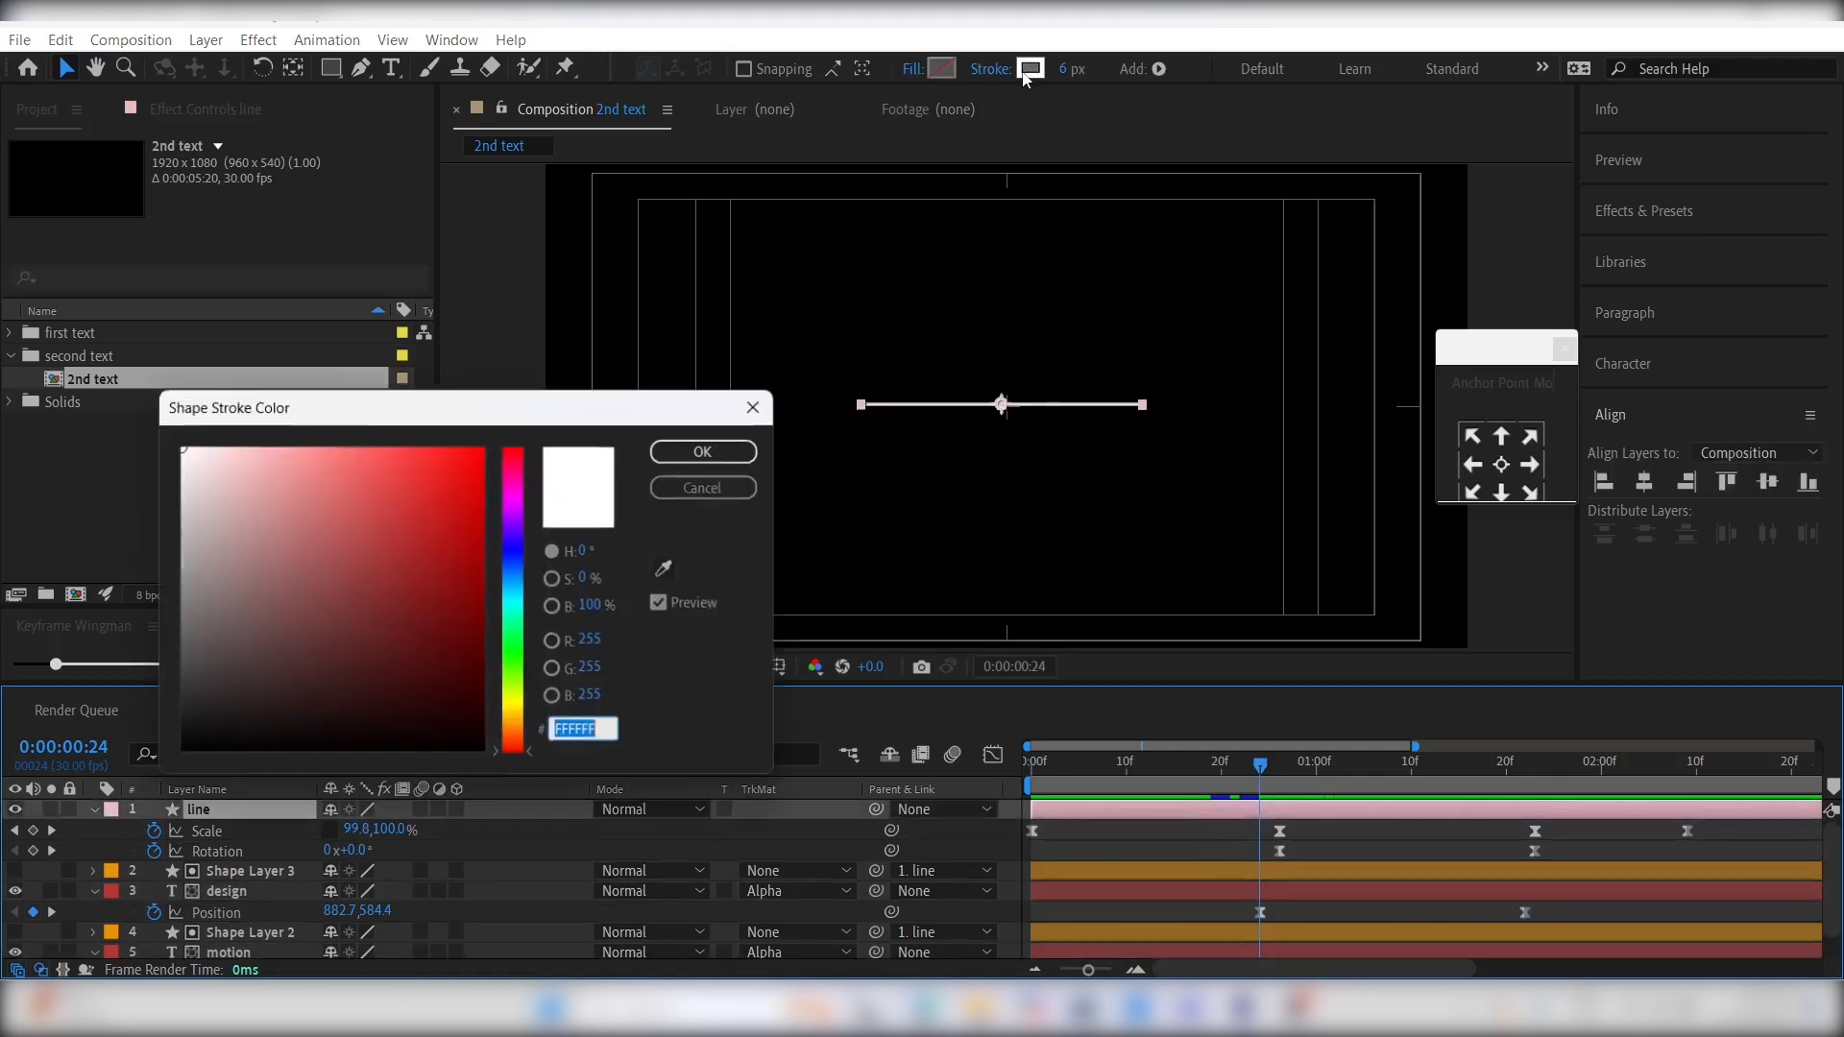
left_click(514, 563)
left_click_drag(462, 509, 455, 485)
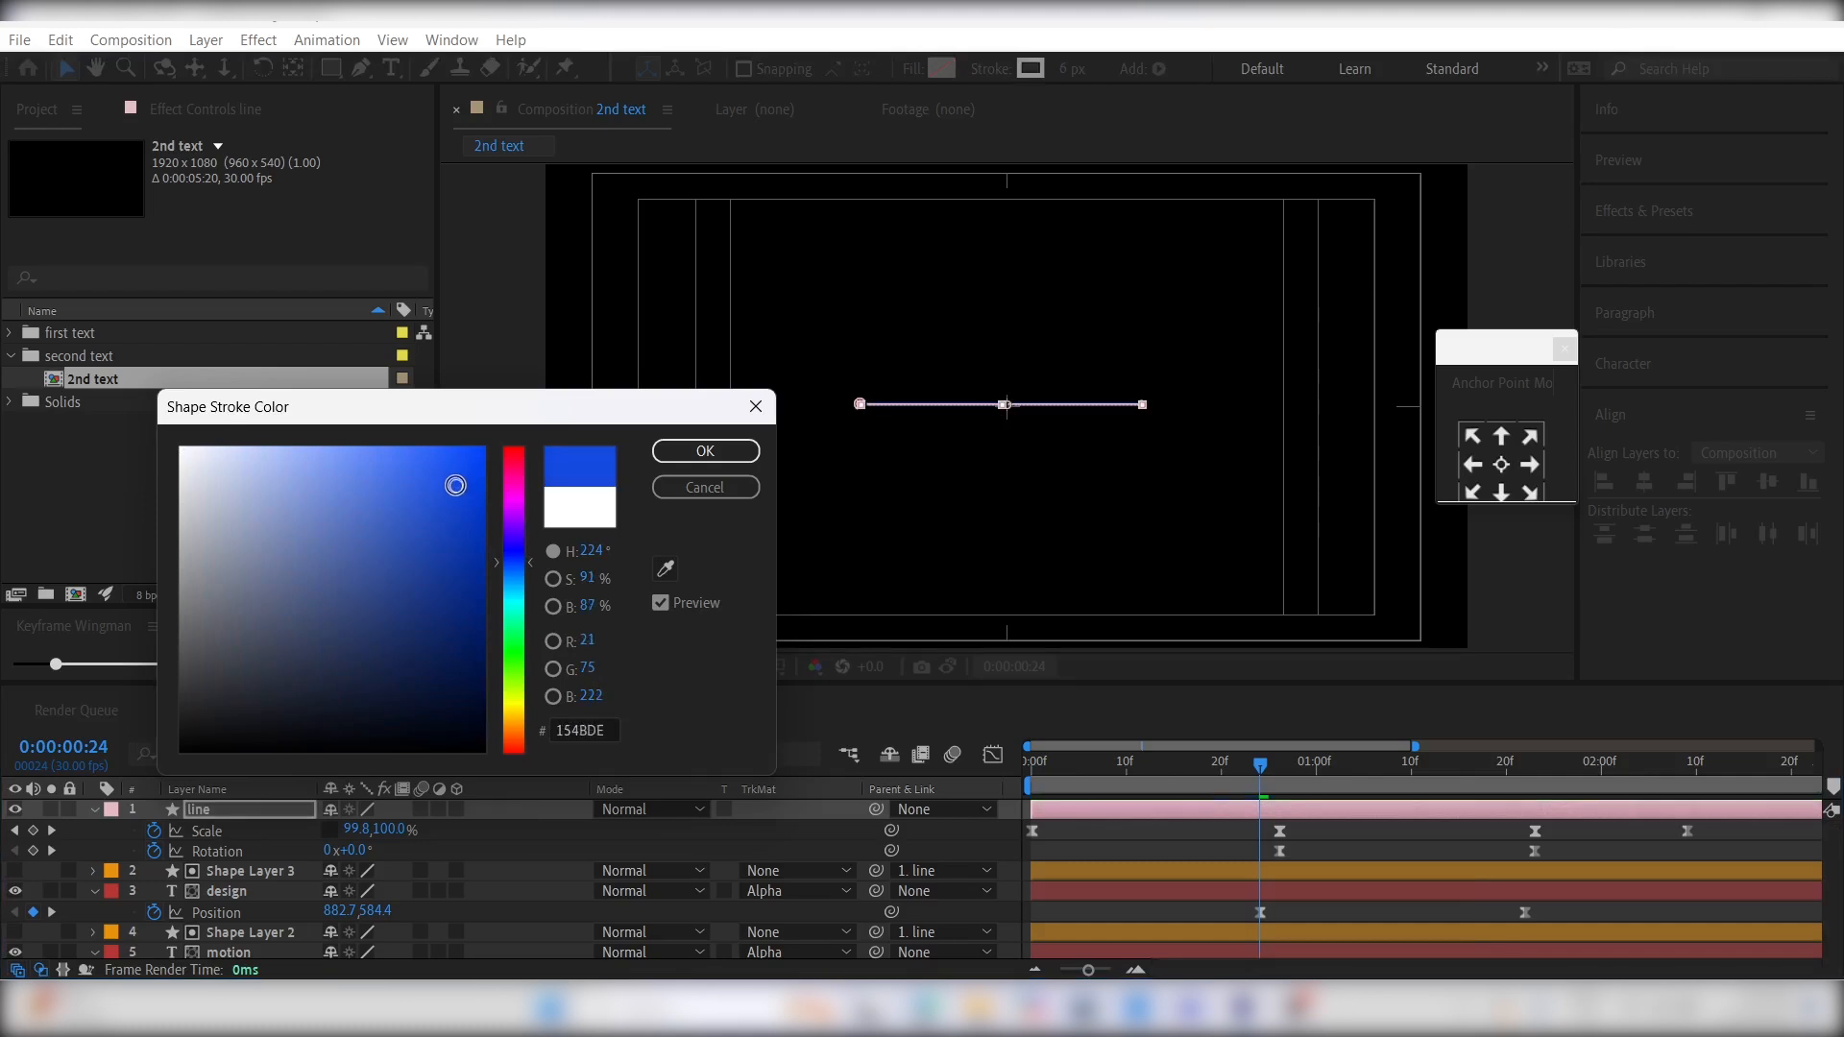
left_click(509, 575)
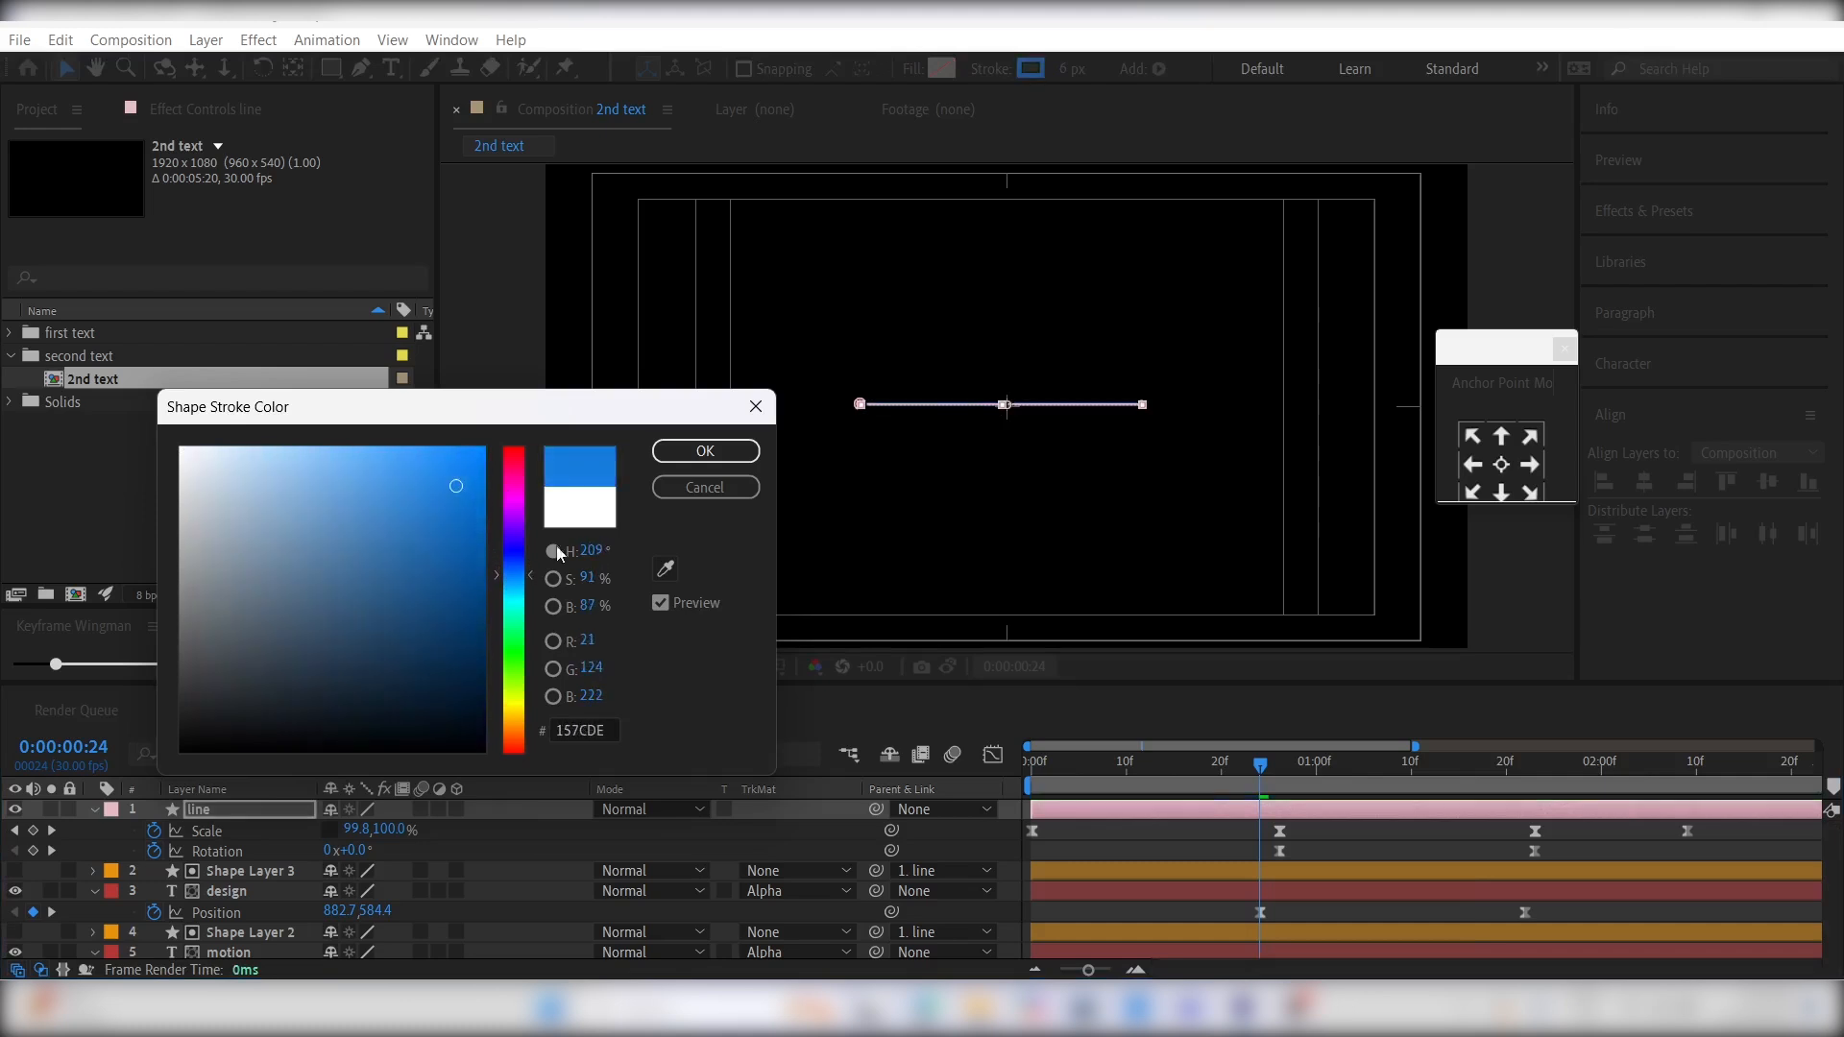
left_click(705, 451)
- Play the title animation from the first frame to check the recolored line and text movement
left_click(1081, 761)
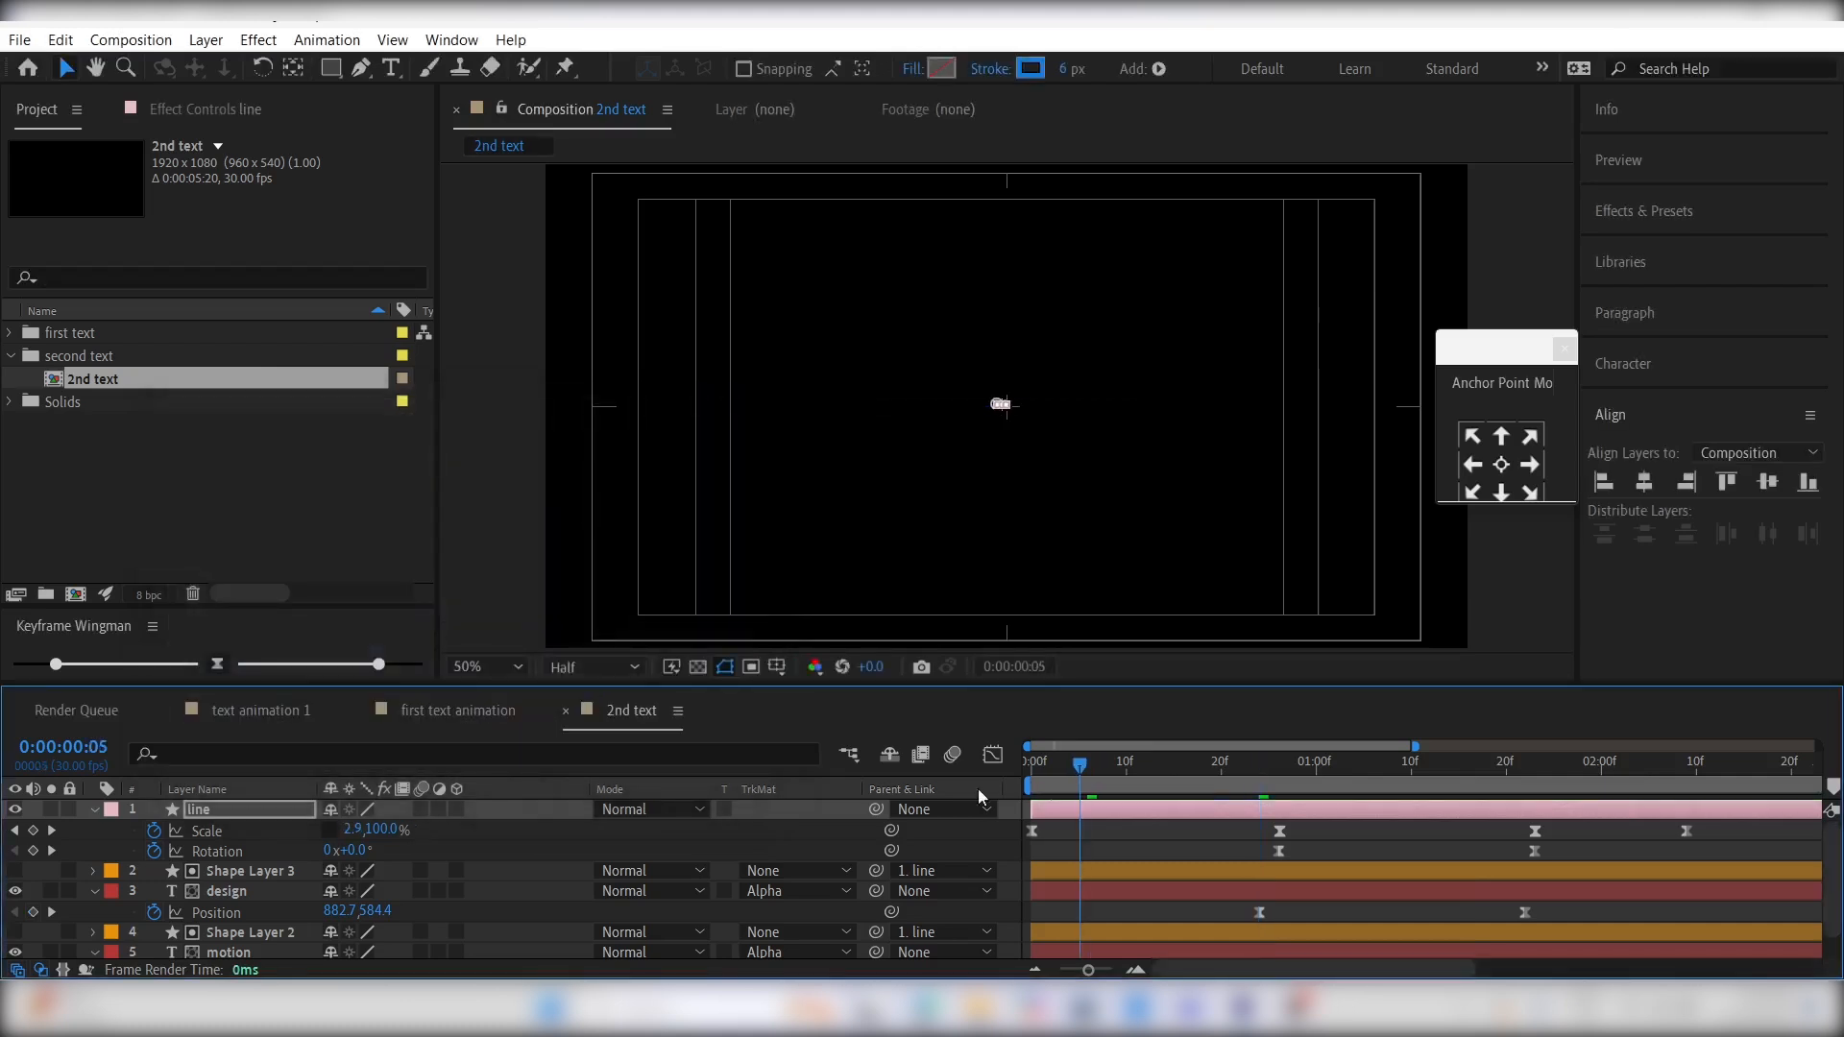
key("Home")
key("space")
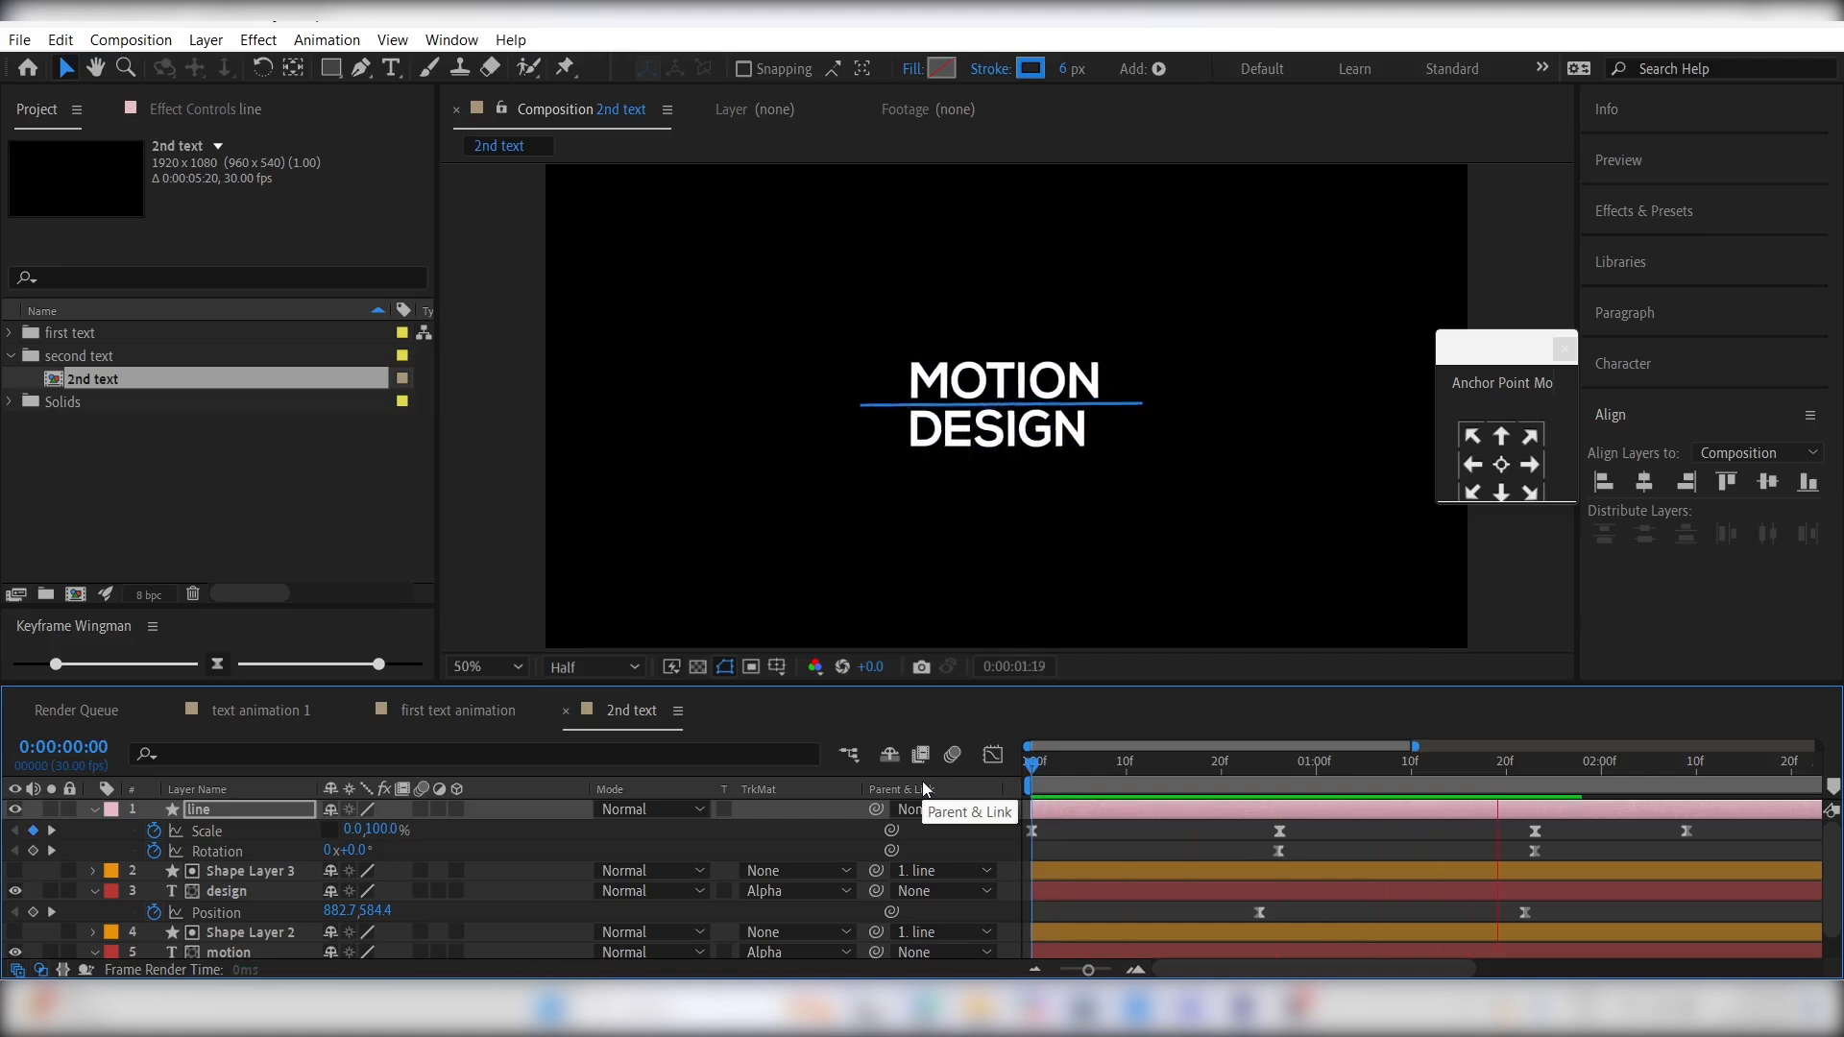
key("space")
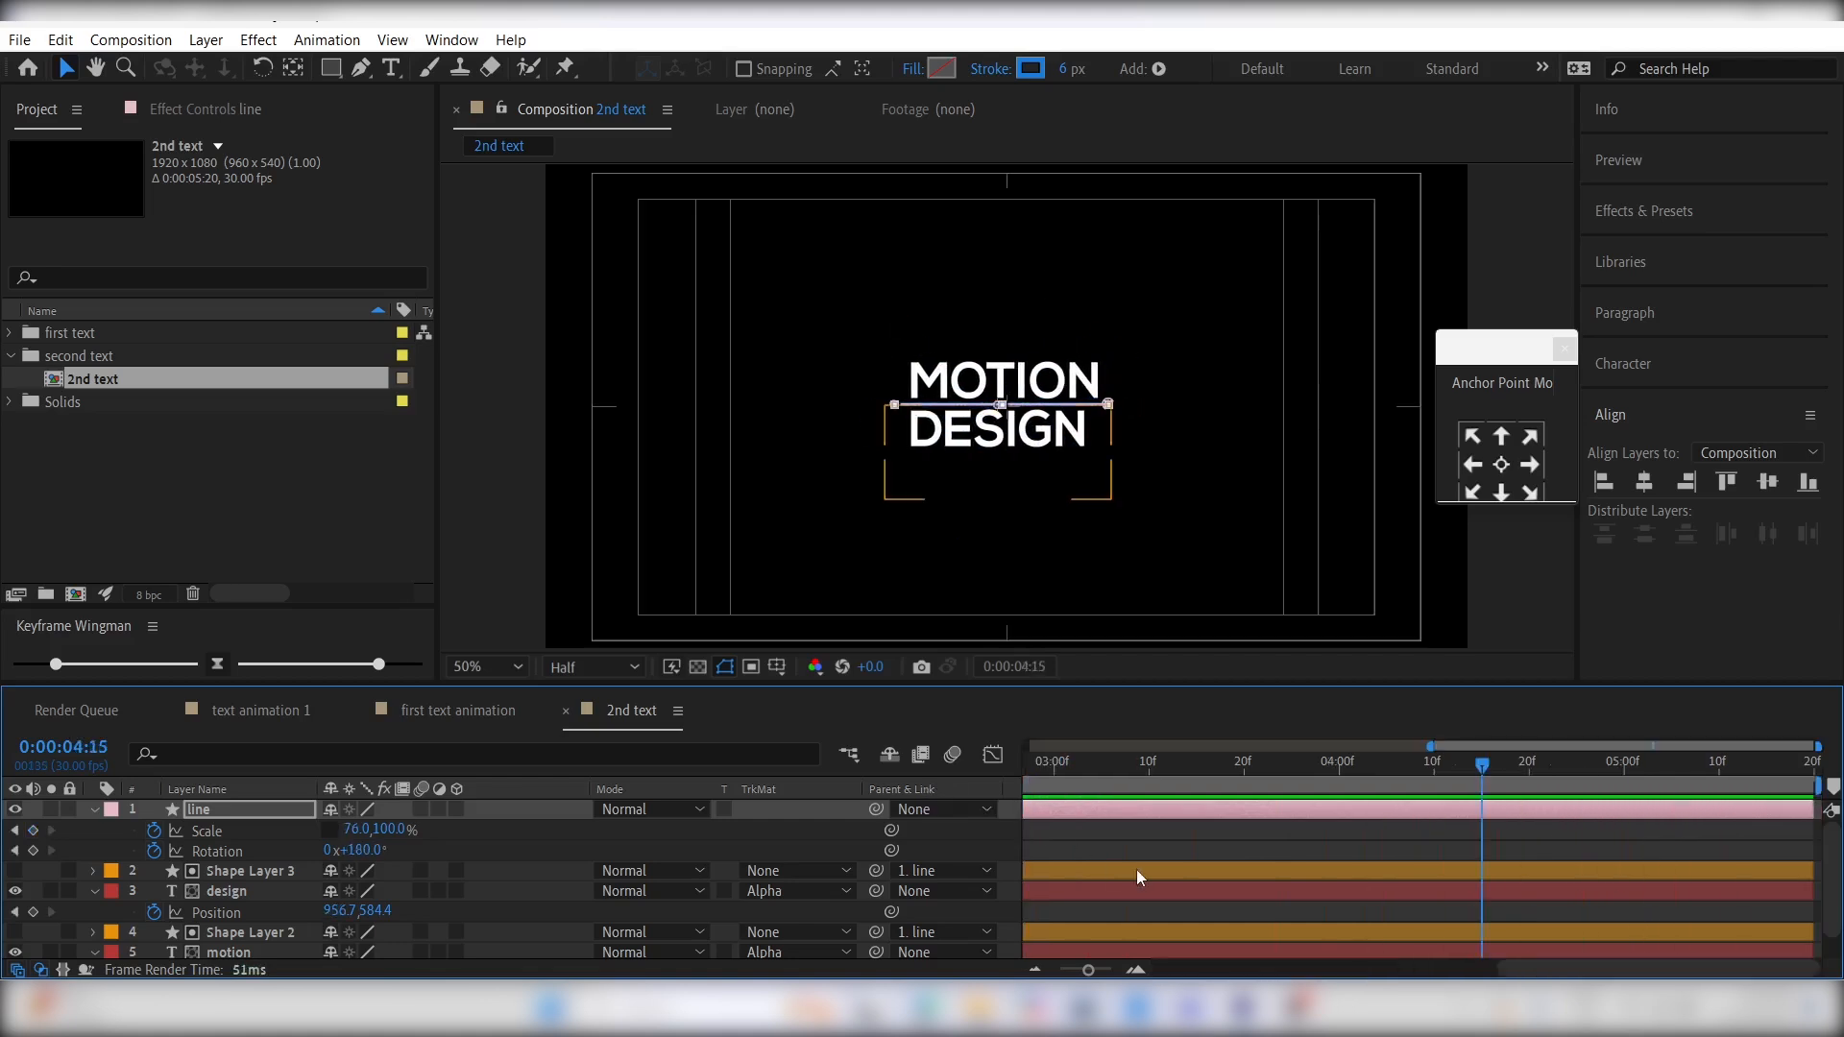
- Pre-compose all layers into a new composition named "second text", moving all attributes into it
key("ctrl+a")
key("ctrl+shift+c")
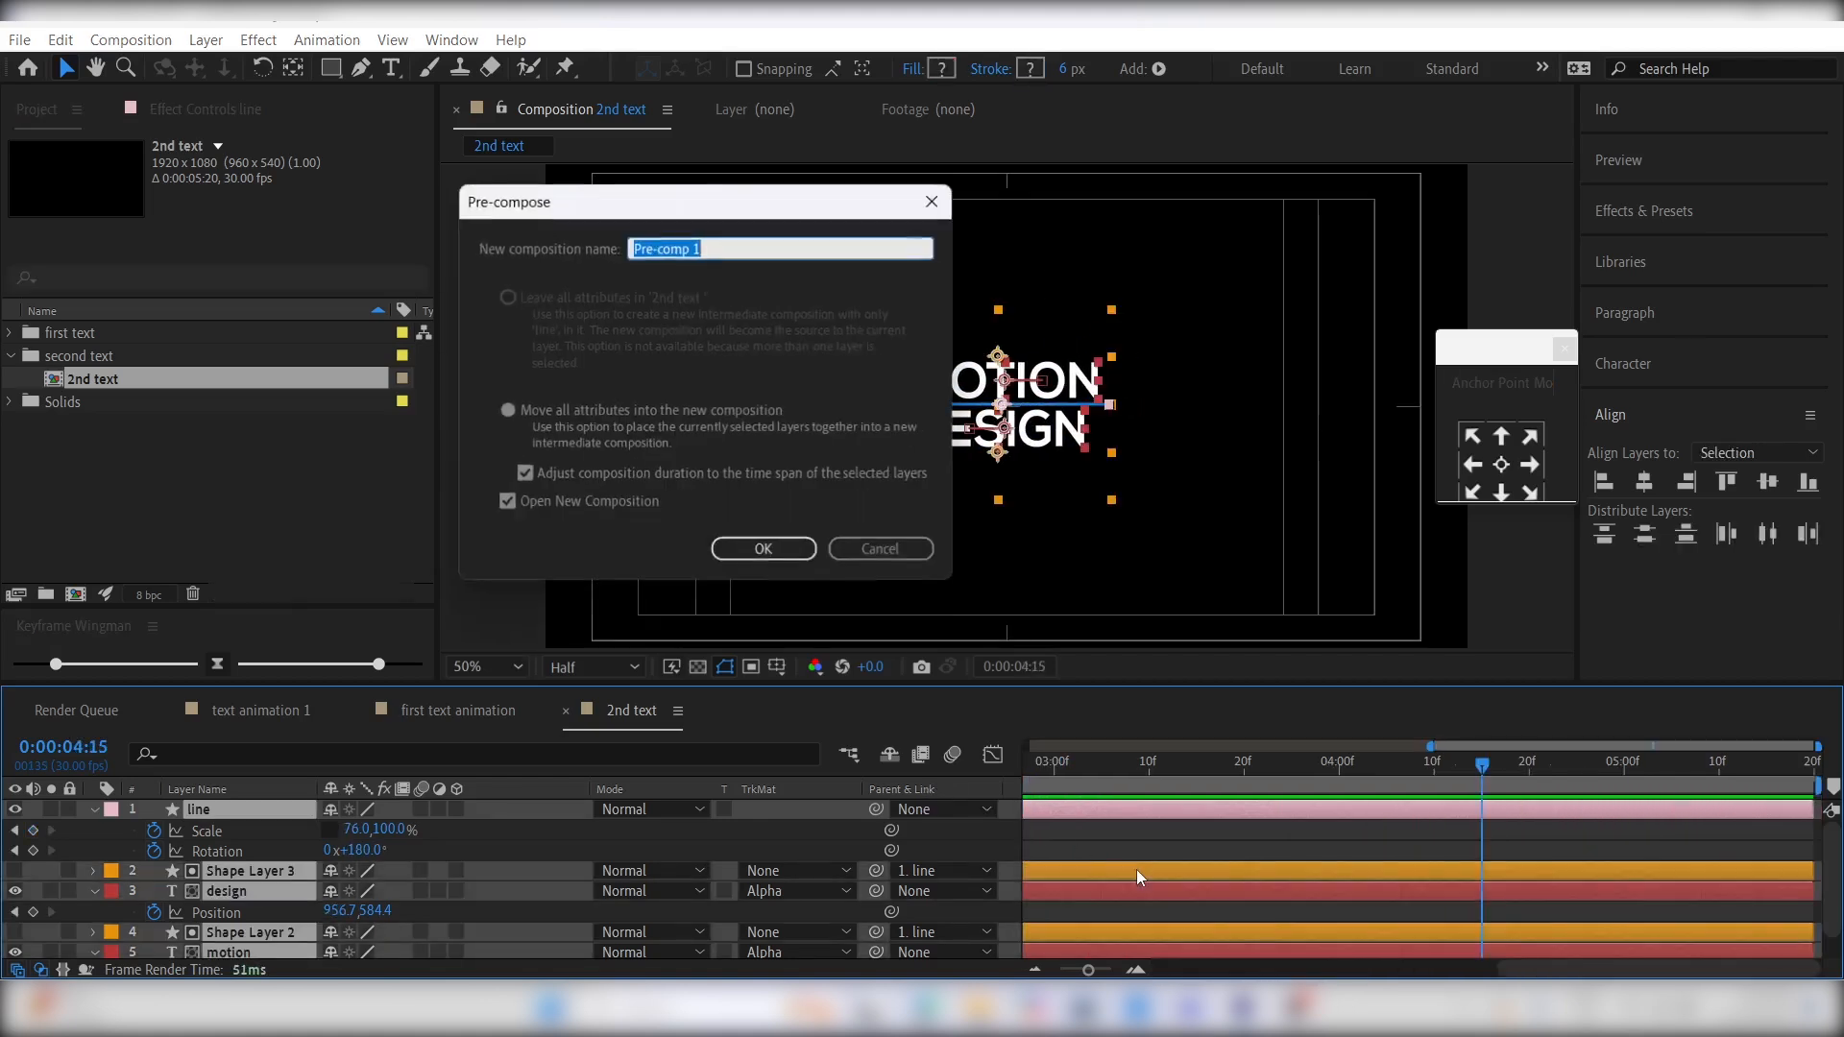
type("second text")
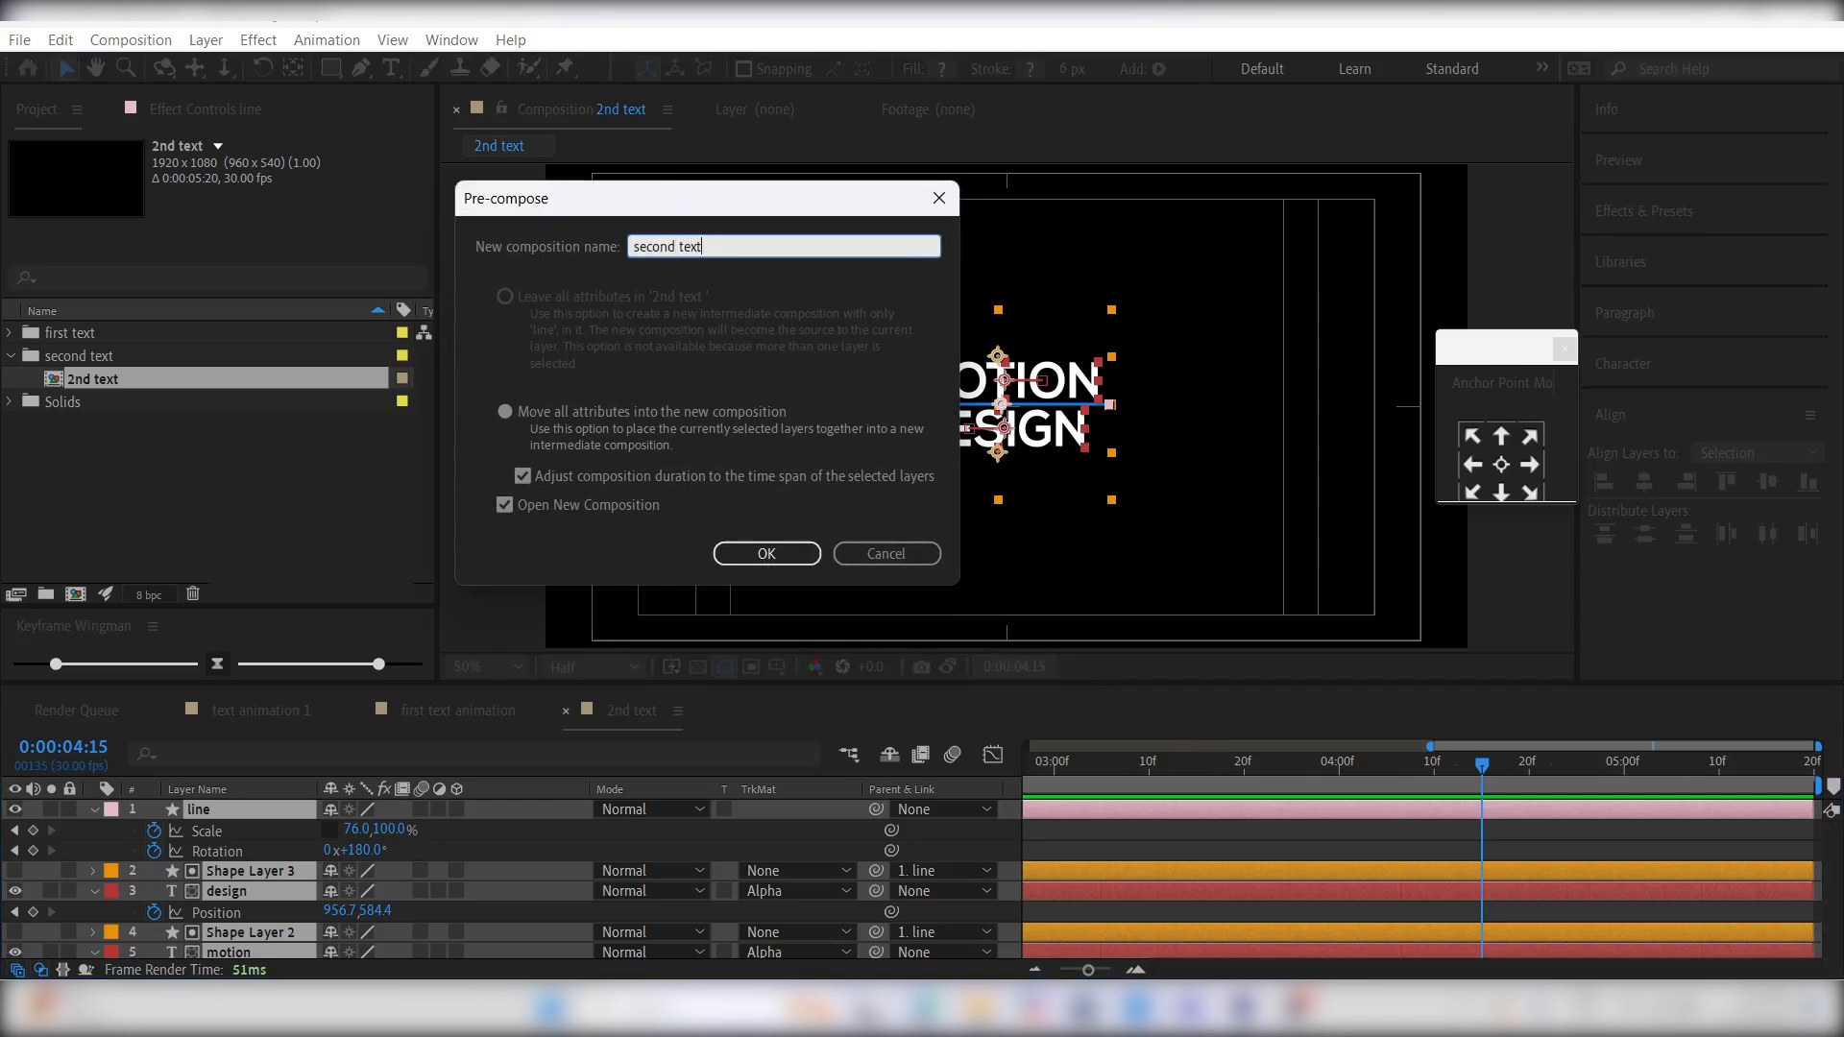
key("Return")
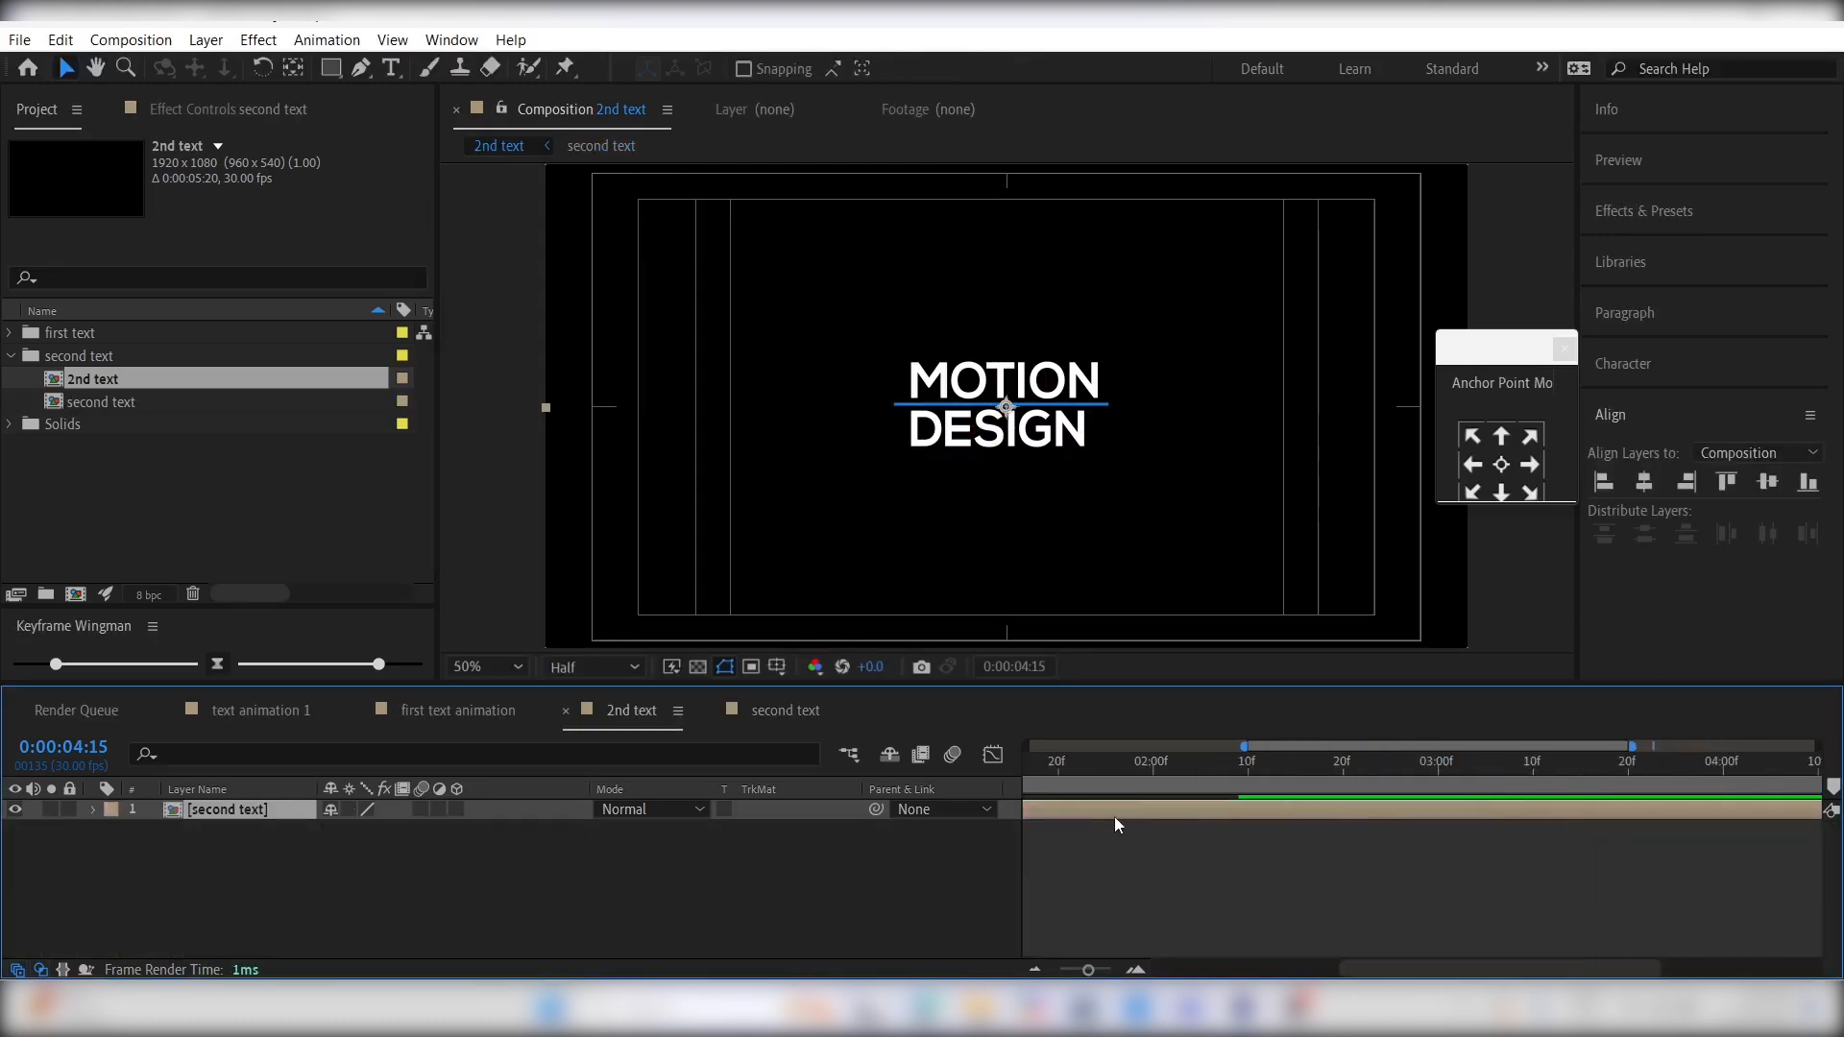
- Enable time remapping on the "second text" layer and add a Time Remap keyframe at 0:00:02:12
right_click(1115, 820)
mouse_move(1344, 285)
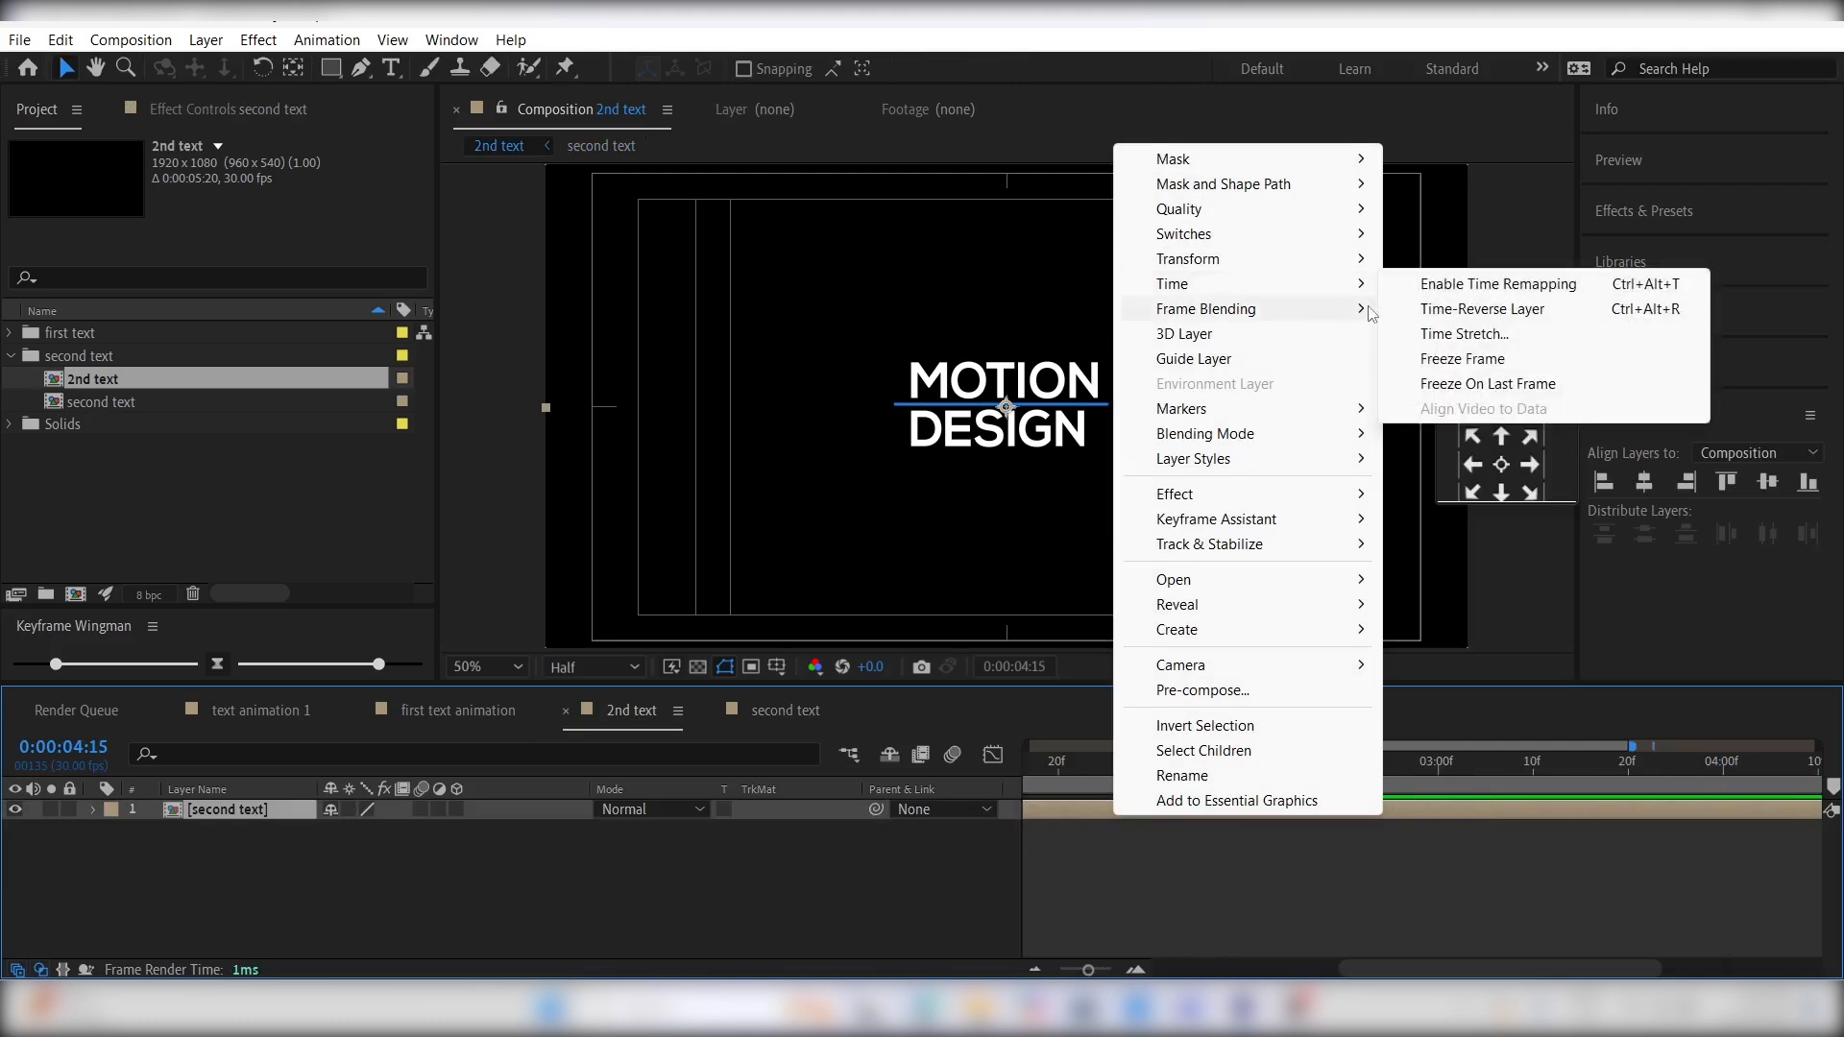
left_click(1465, 285)
scroll(1136, 793, "left", 5)
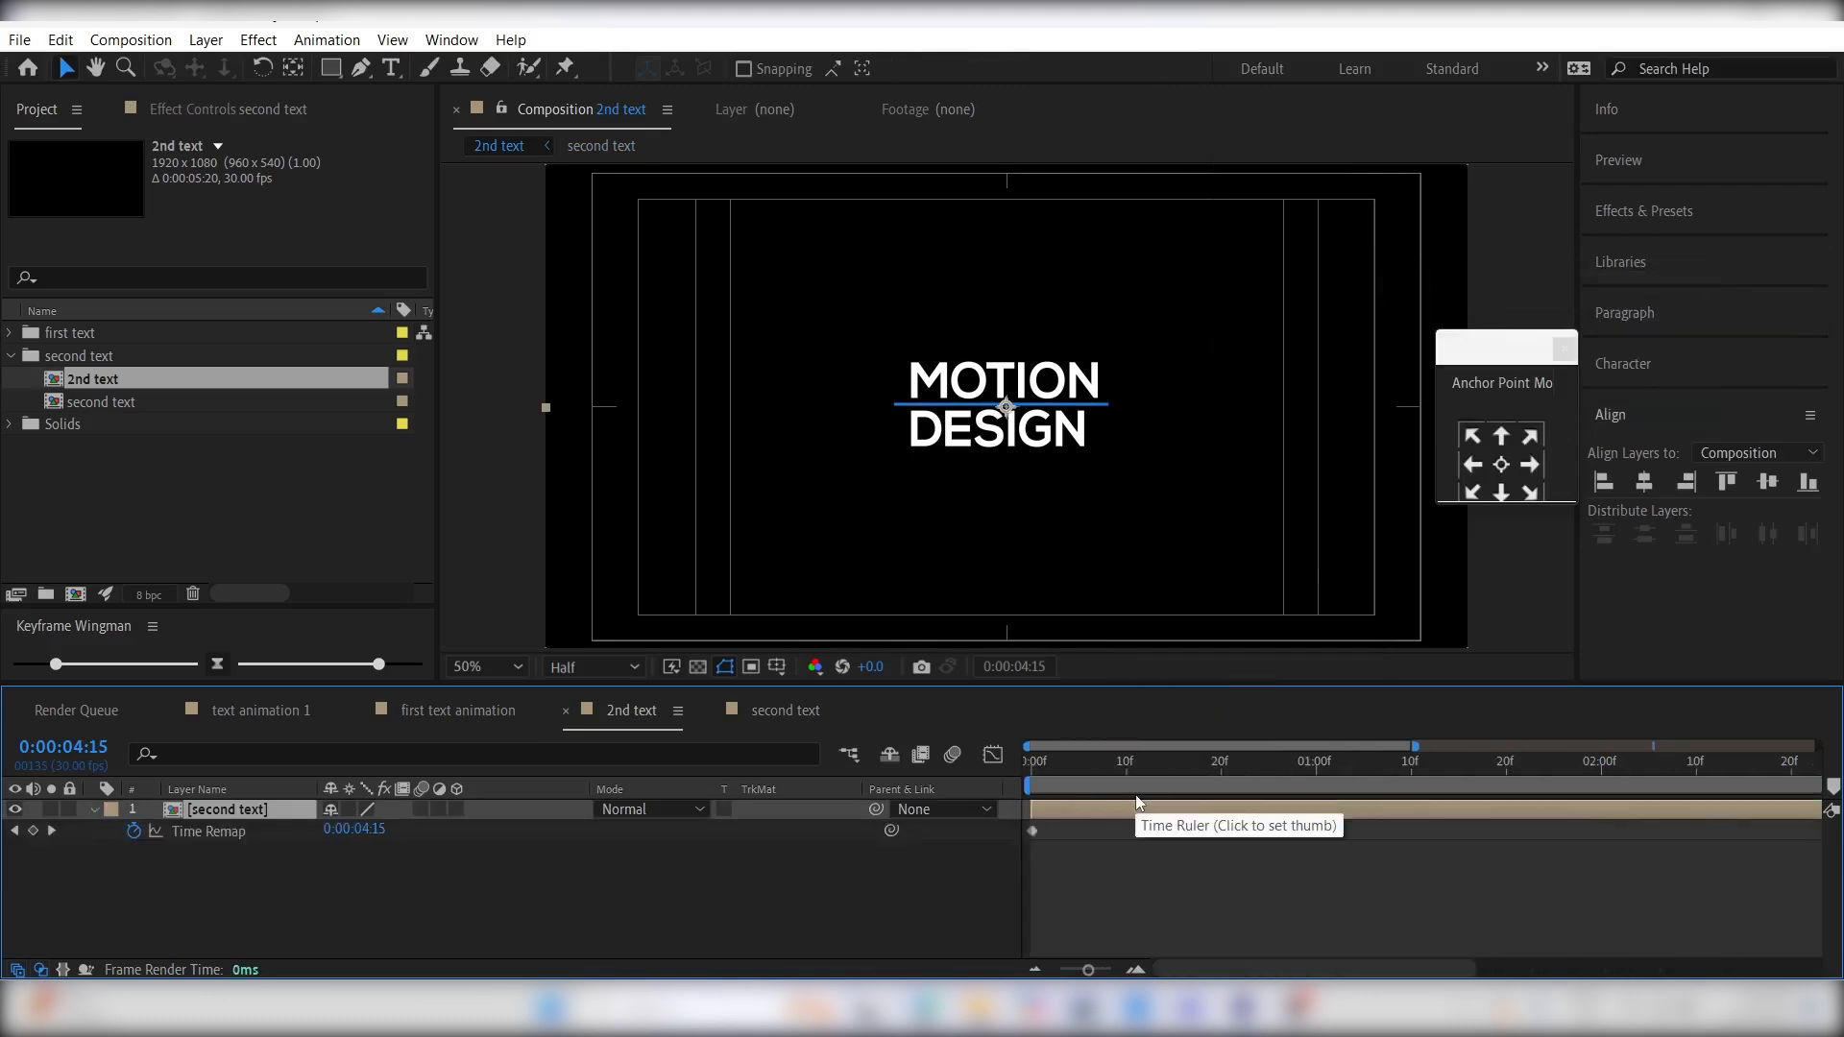
scroll(1511, 765, "right", 3)
left_click_drag(1268, 764, 1475, 770)
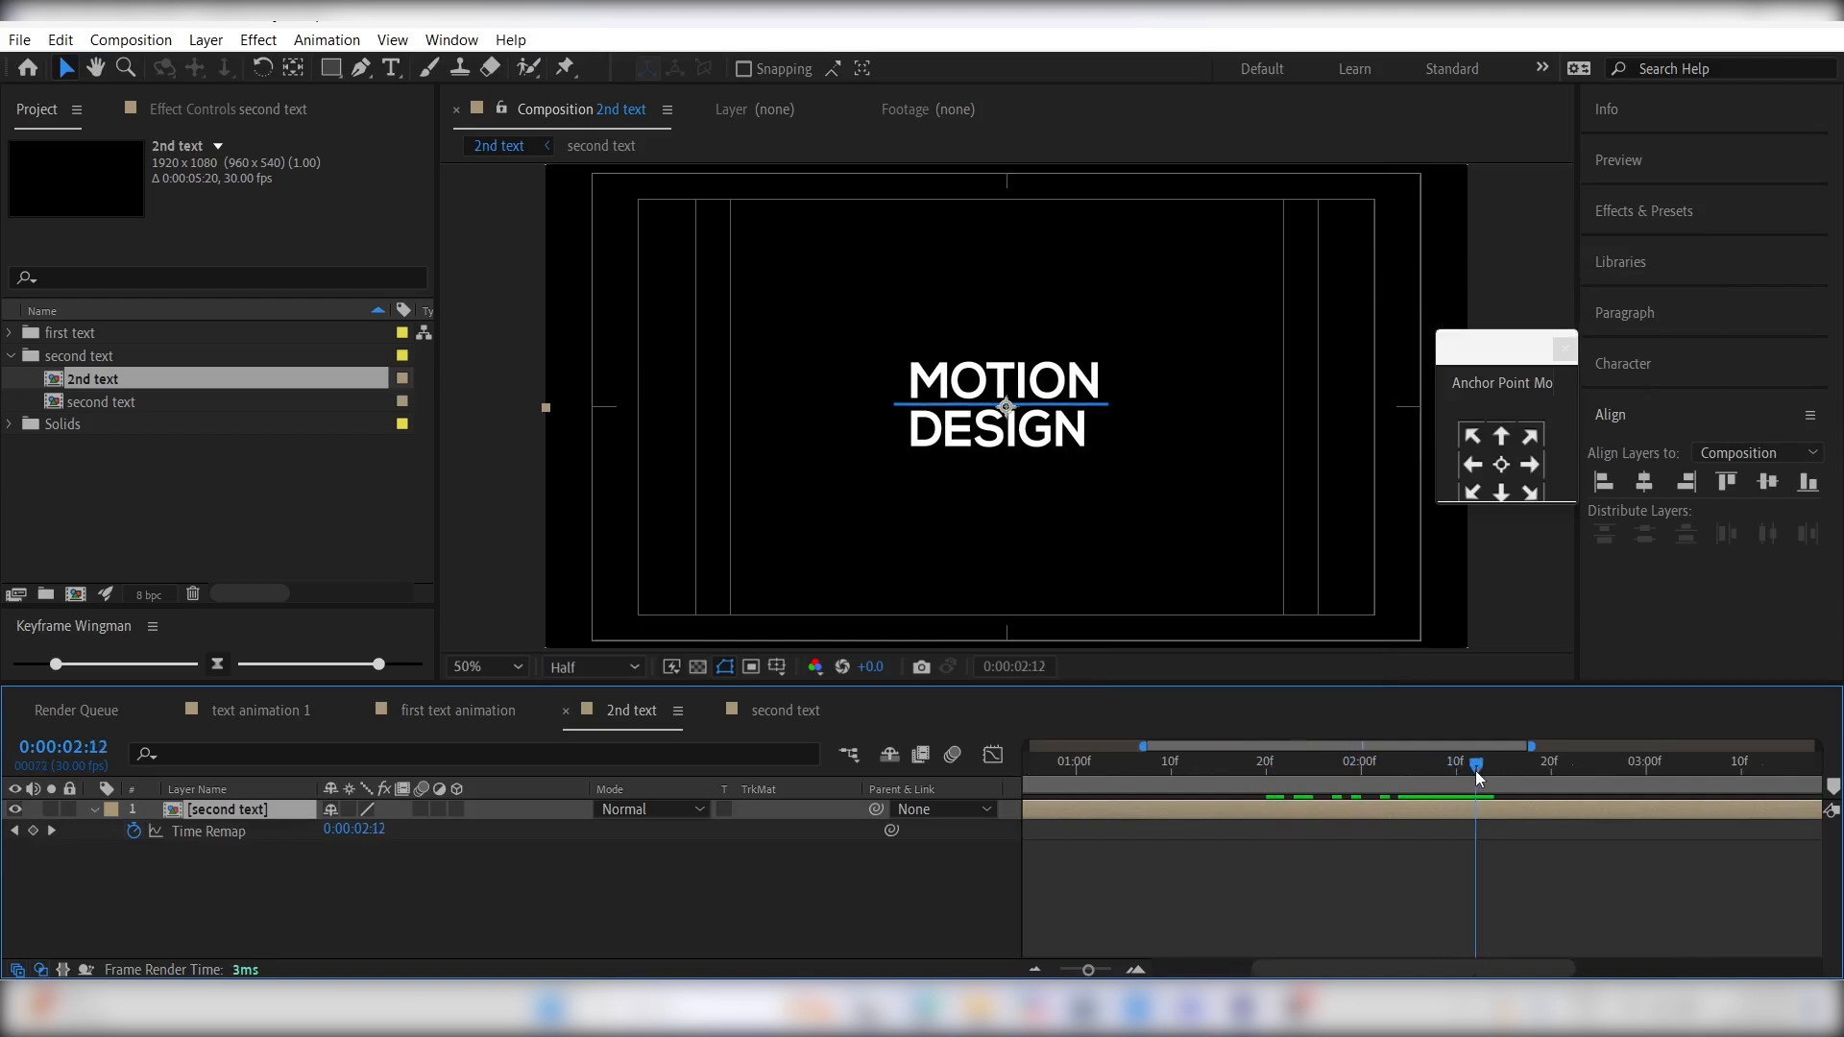
left_click(33, 831)
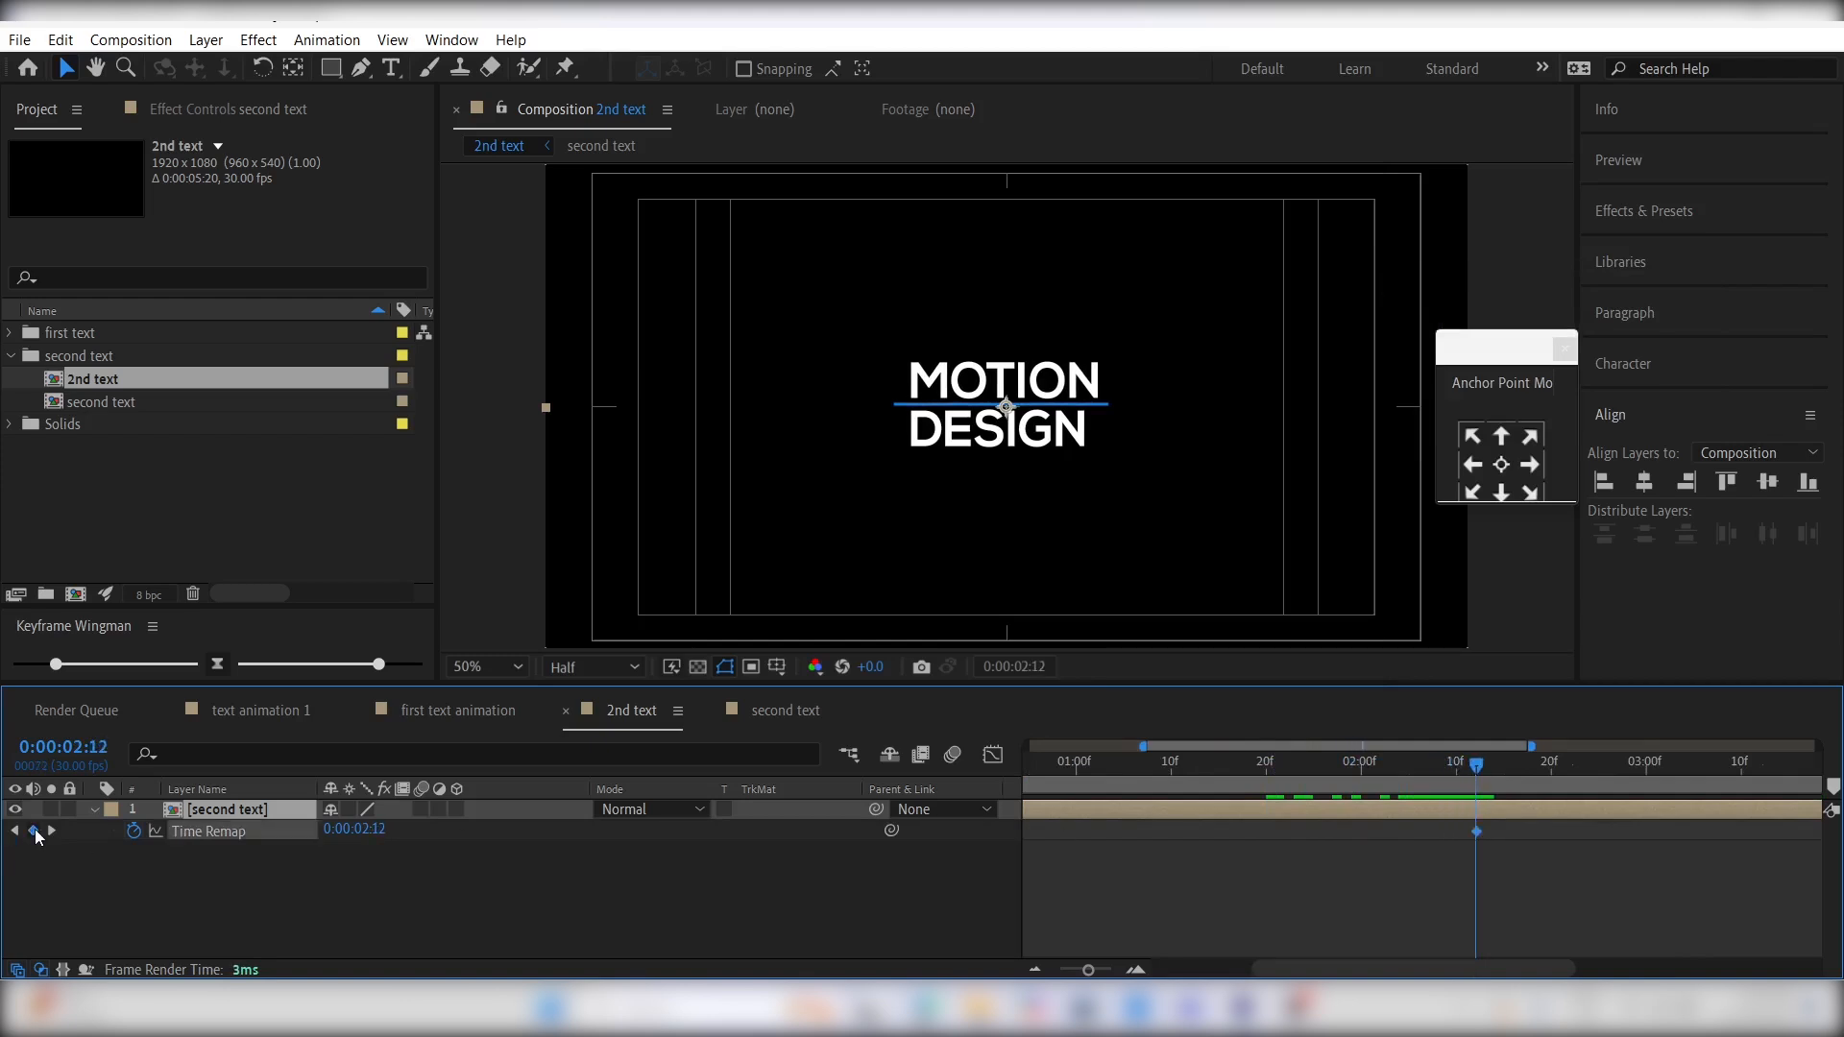
- Copy the first Time Remap keyframe to 0:00:04:00 so the title animates back out
scroll(1045, 909, "left", 3)
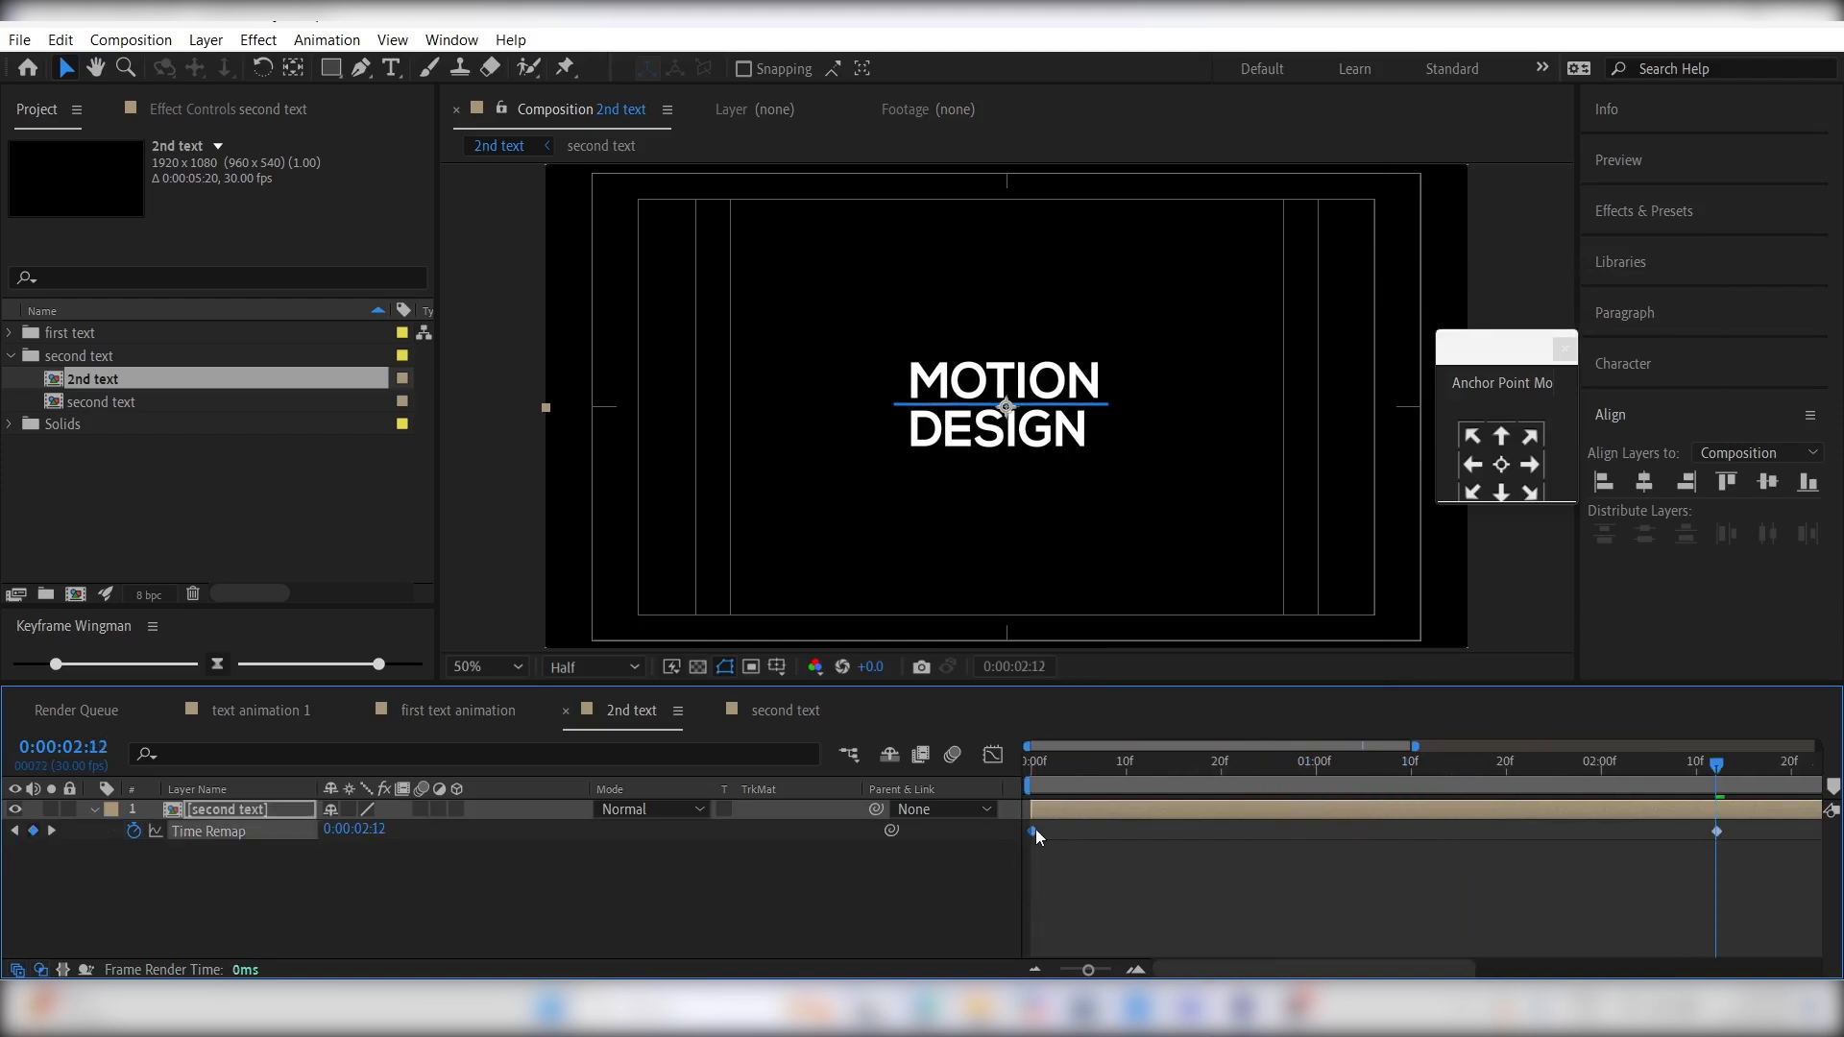
scroll(1589, 920, "down", 1)
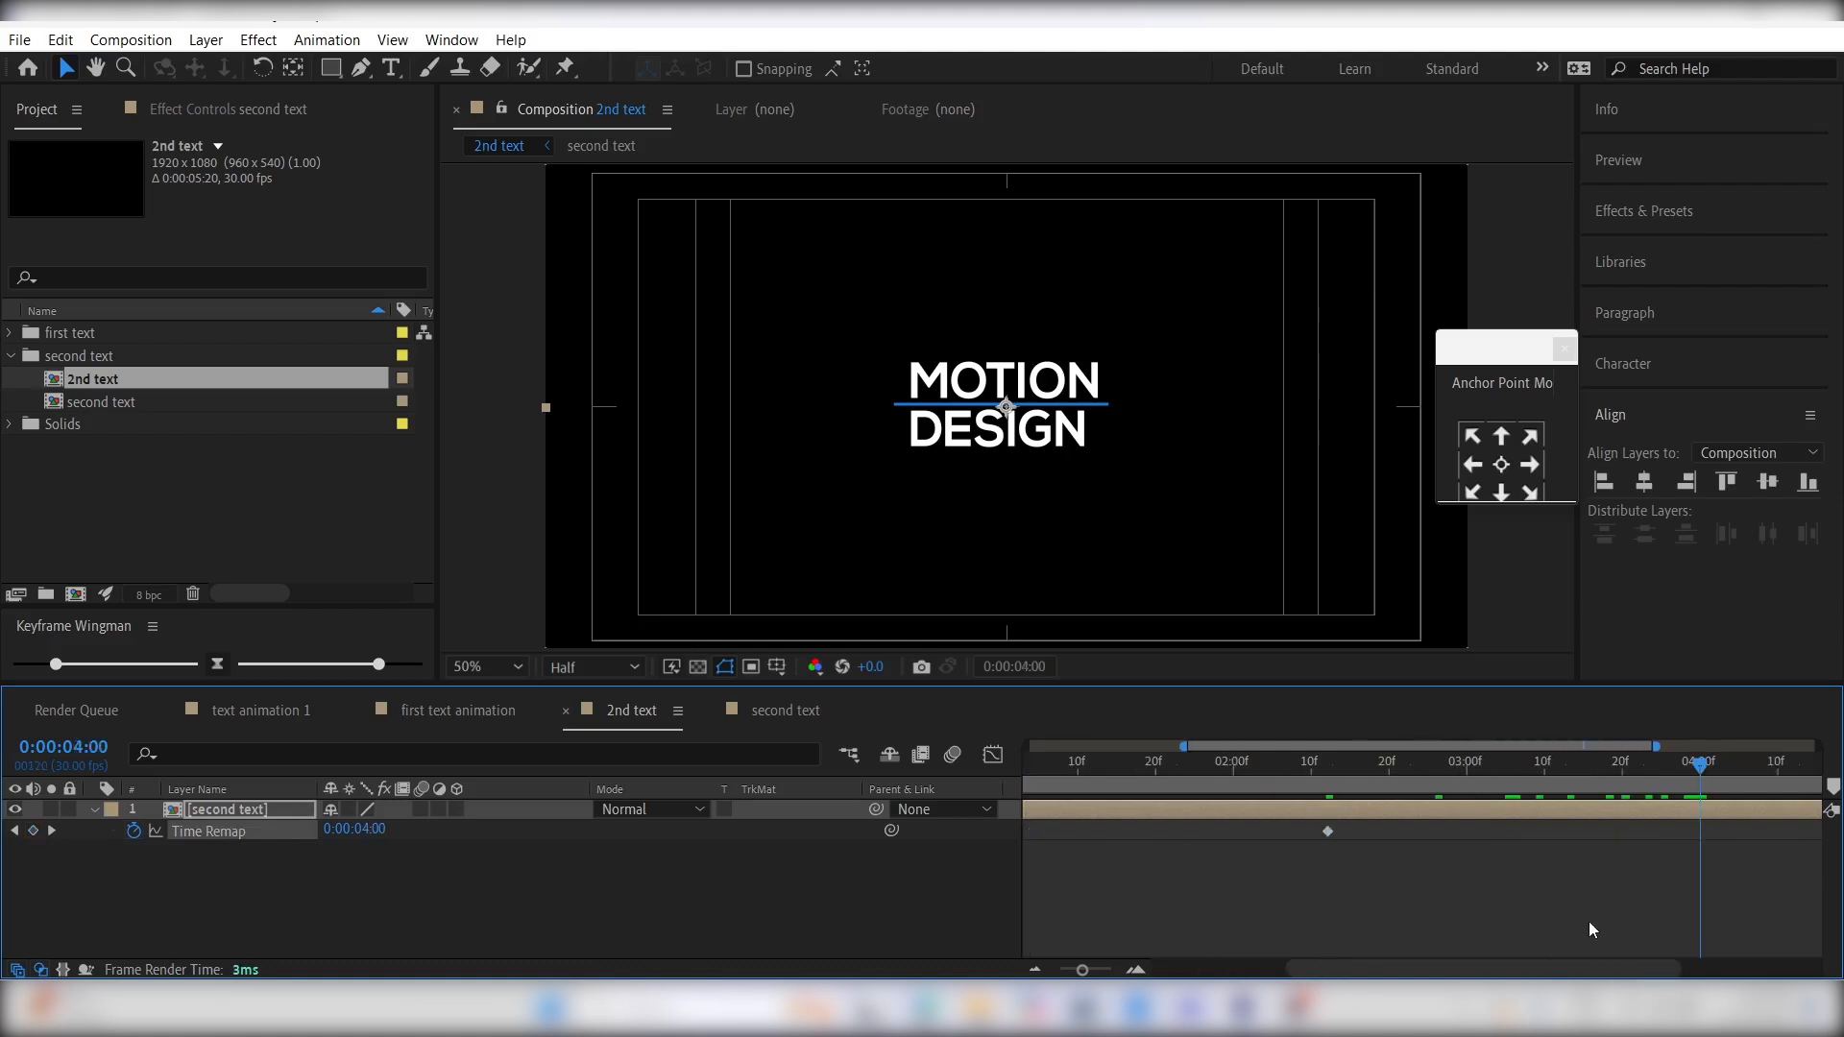
scroll(1507, 895, "left", 4)
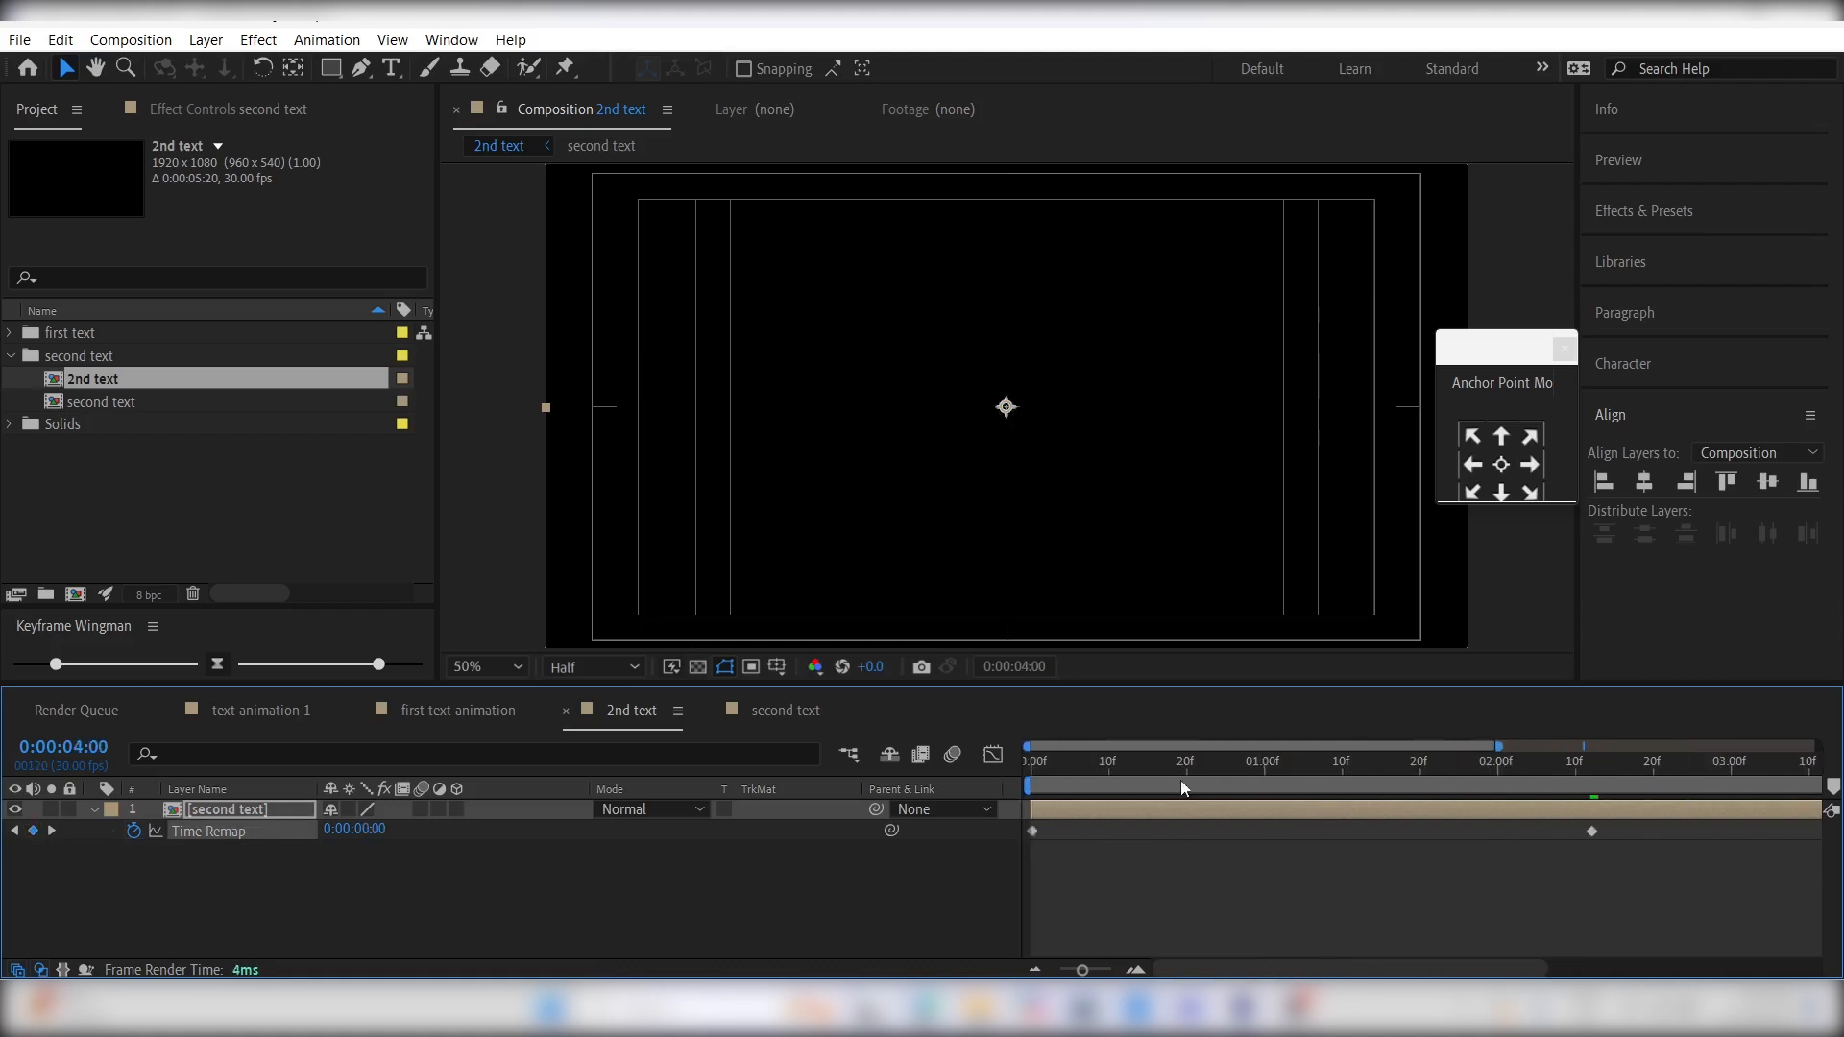
- Play the time-remapped title from the first frame to check its reveal and reversal
left_click(1119, 766)
key("Home")
key("space")
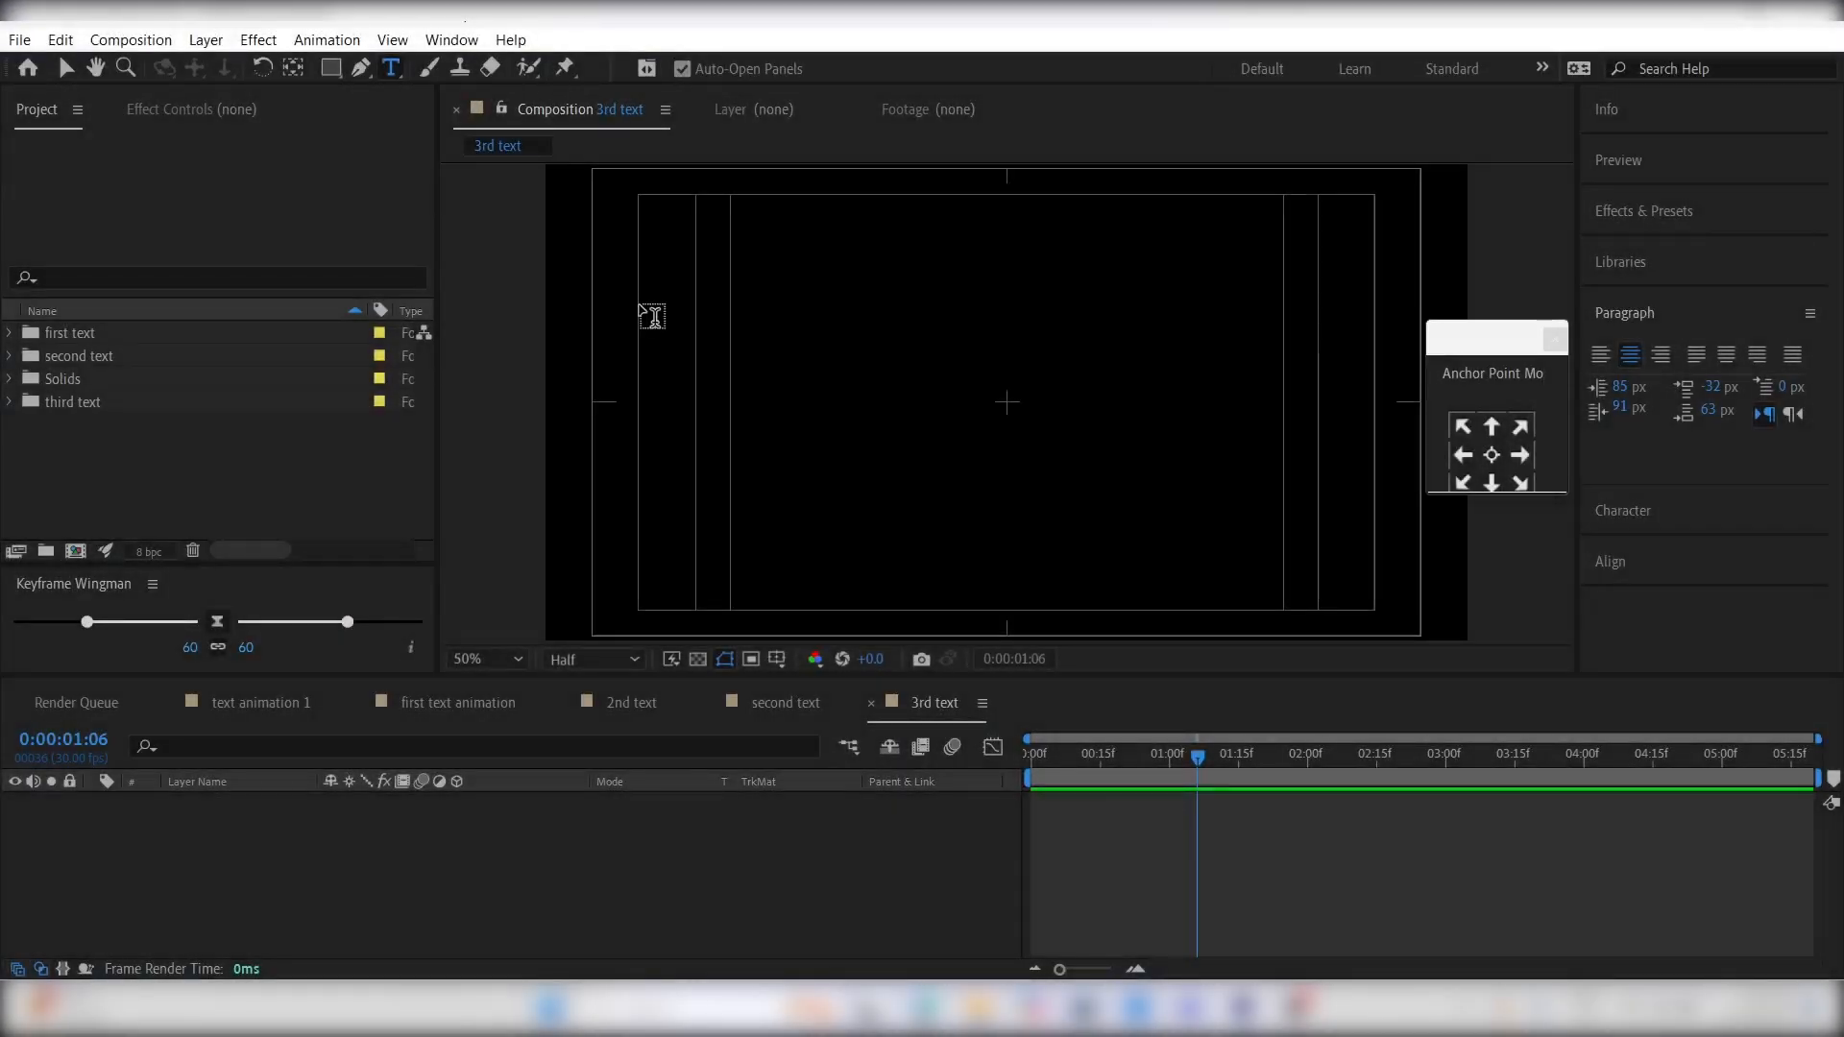
- Add a "motion design" text layer in the 3rd text composition and center it with its anchor point in the middle
left_click(909, 411)
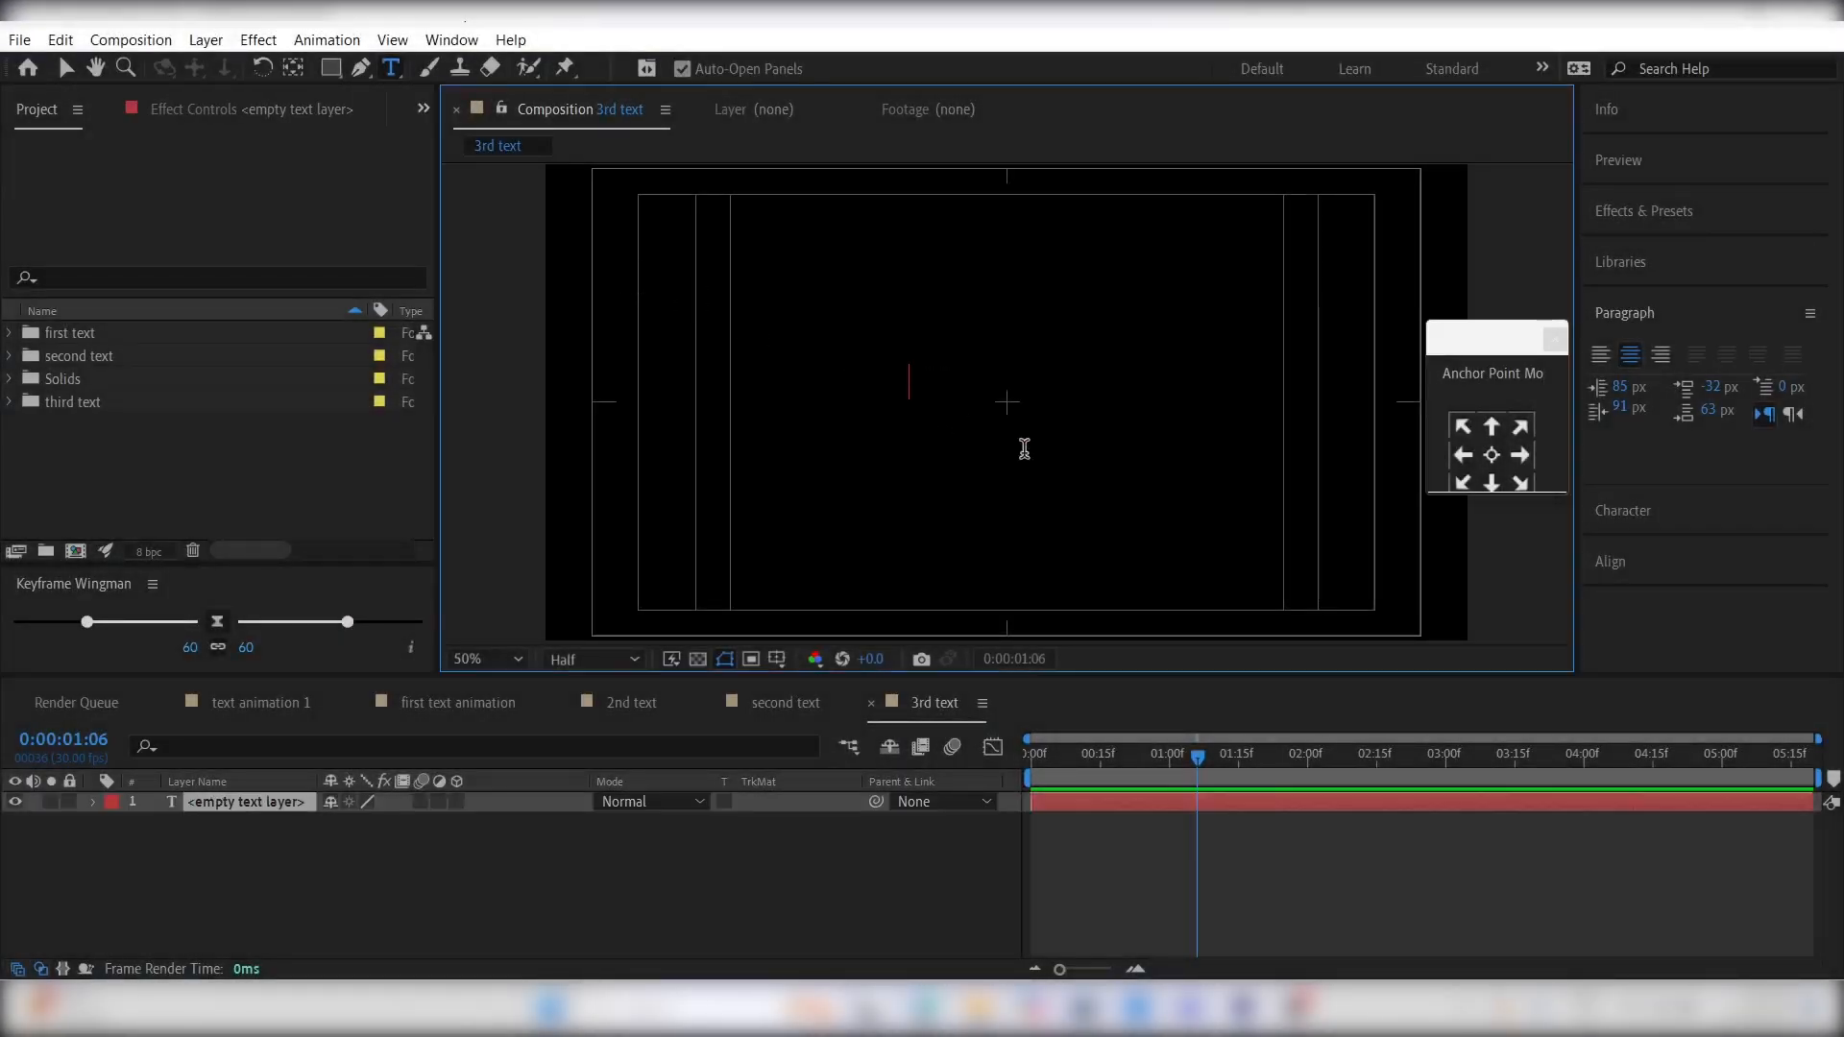
type("motion design")
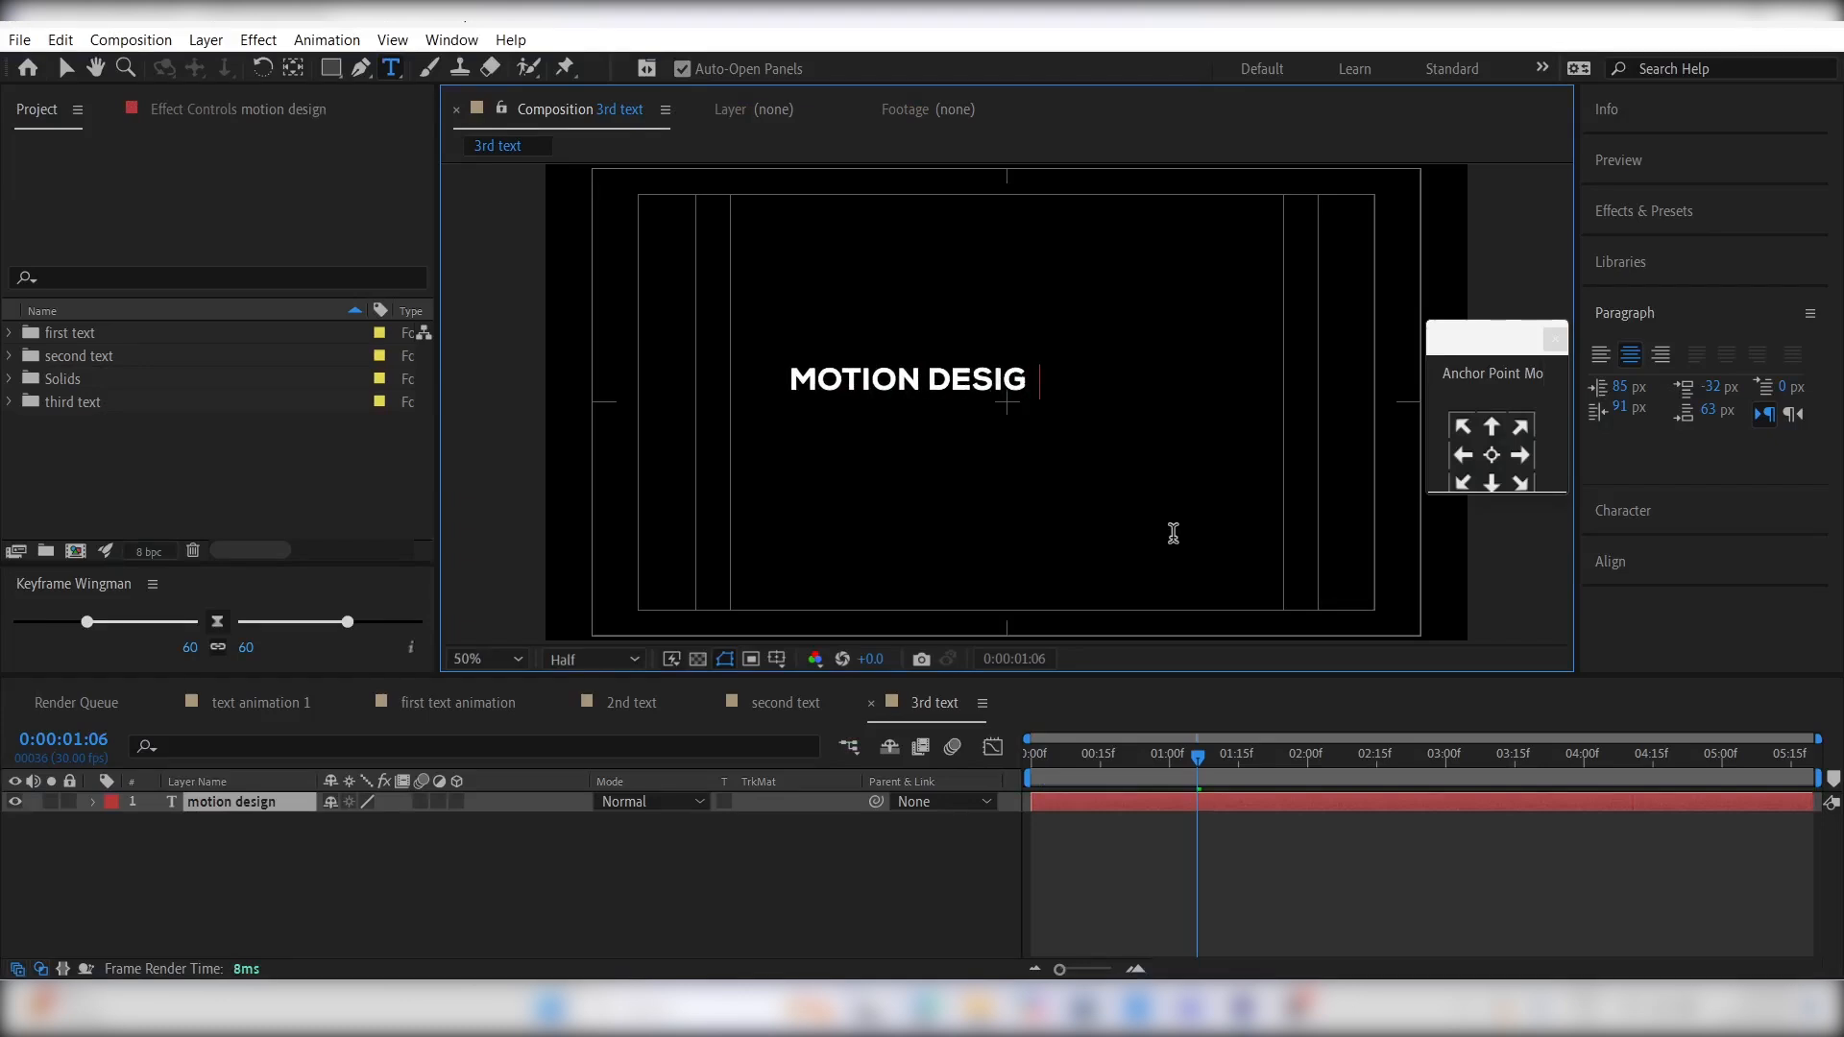
left_click(1147, 815)
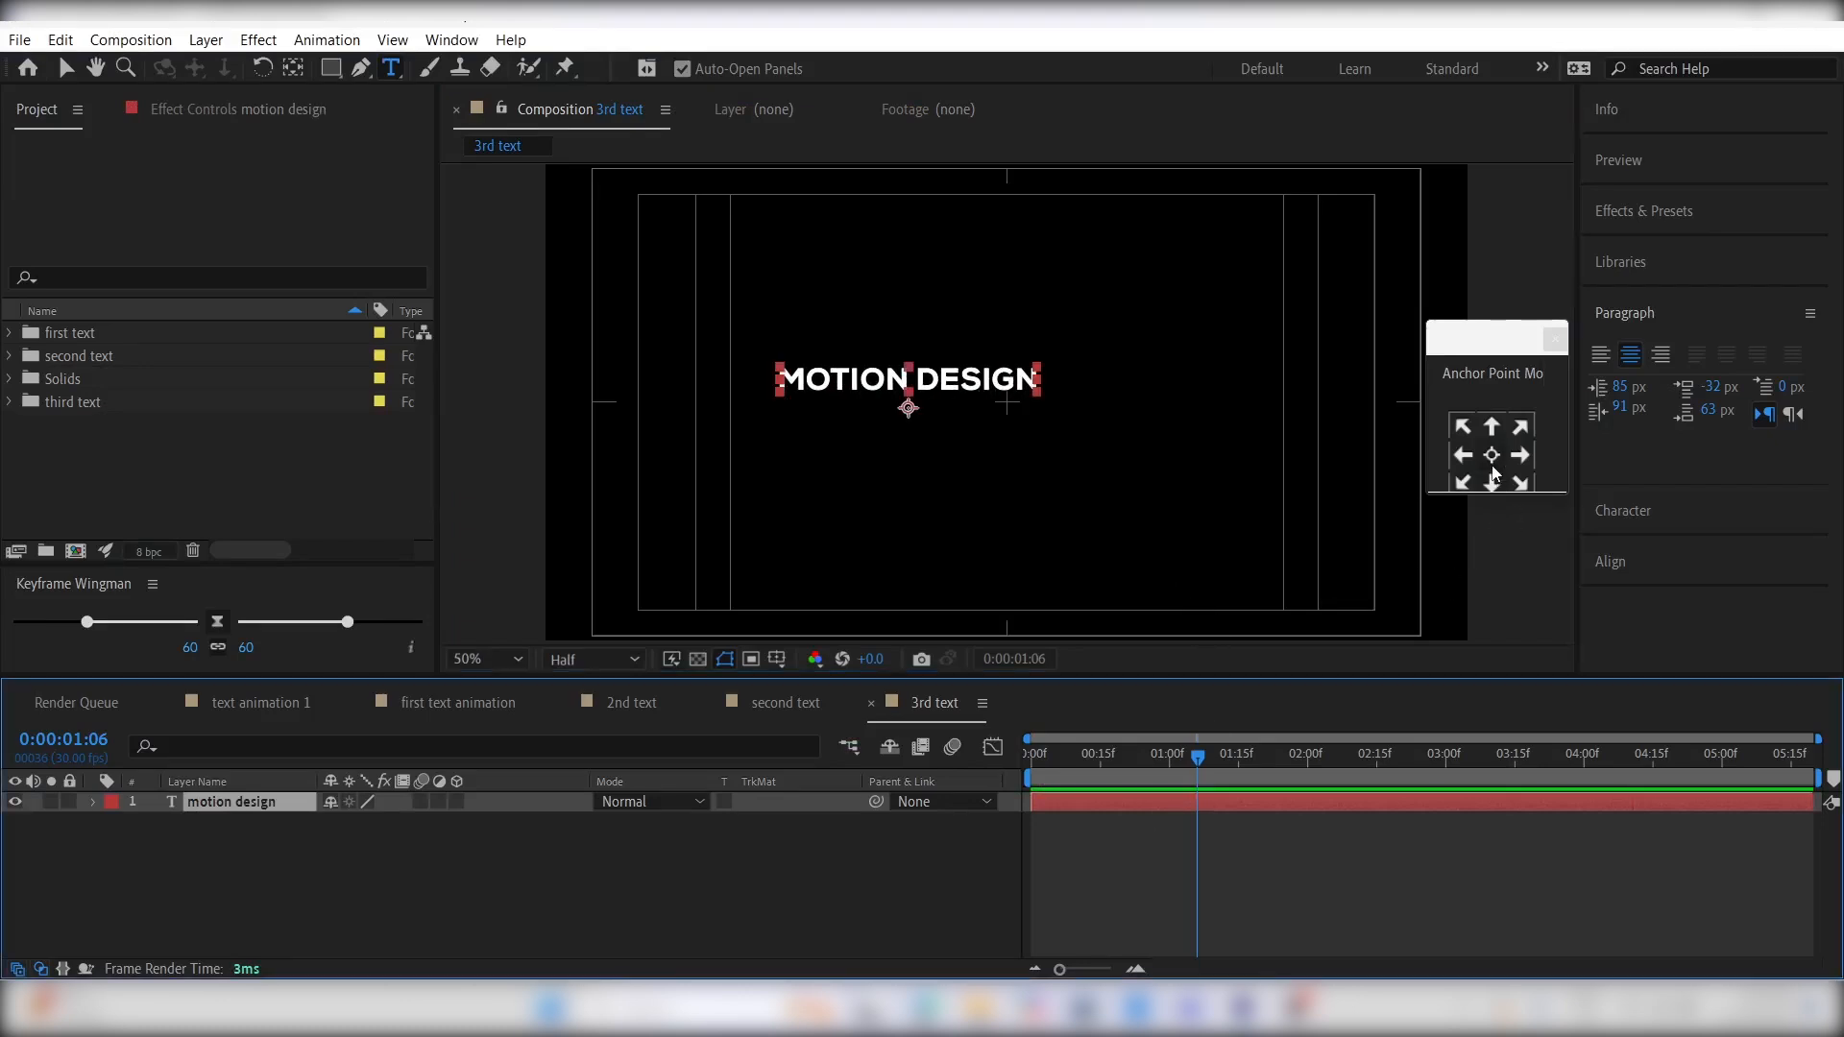
left_click(1634, 564)
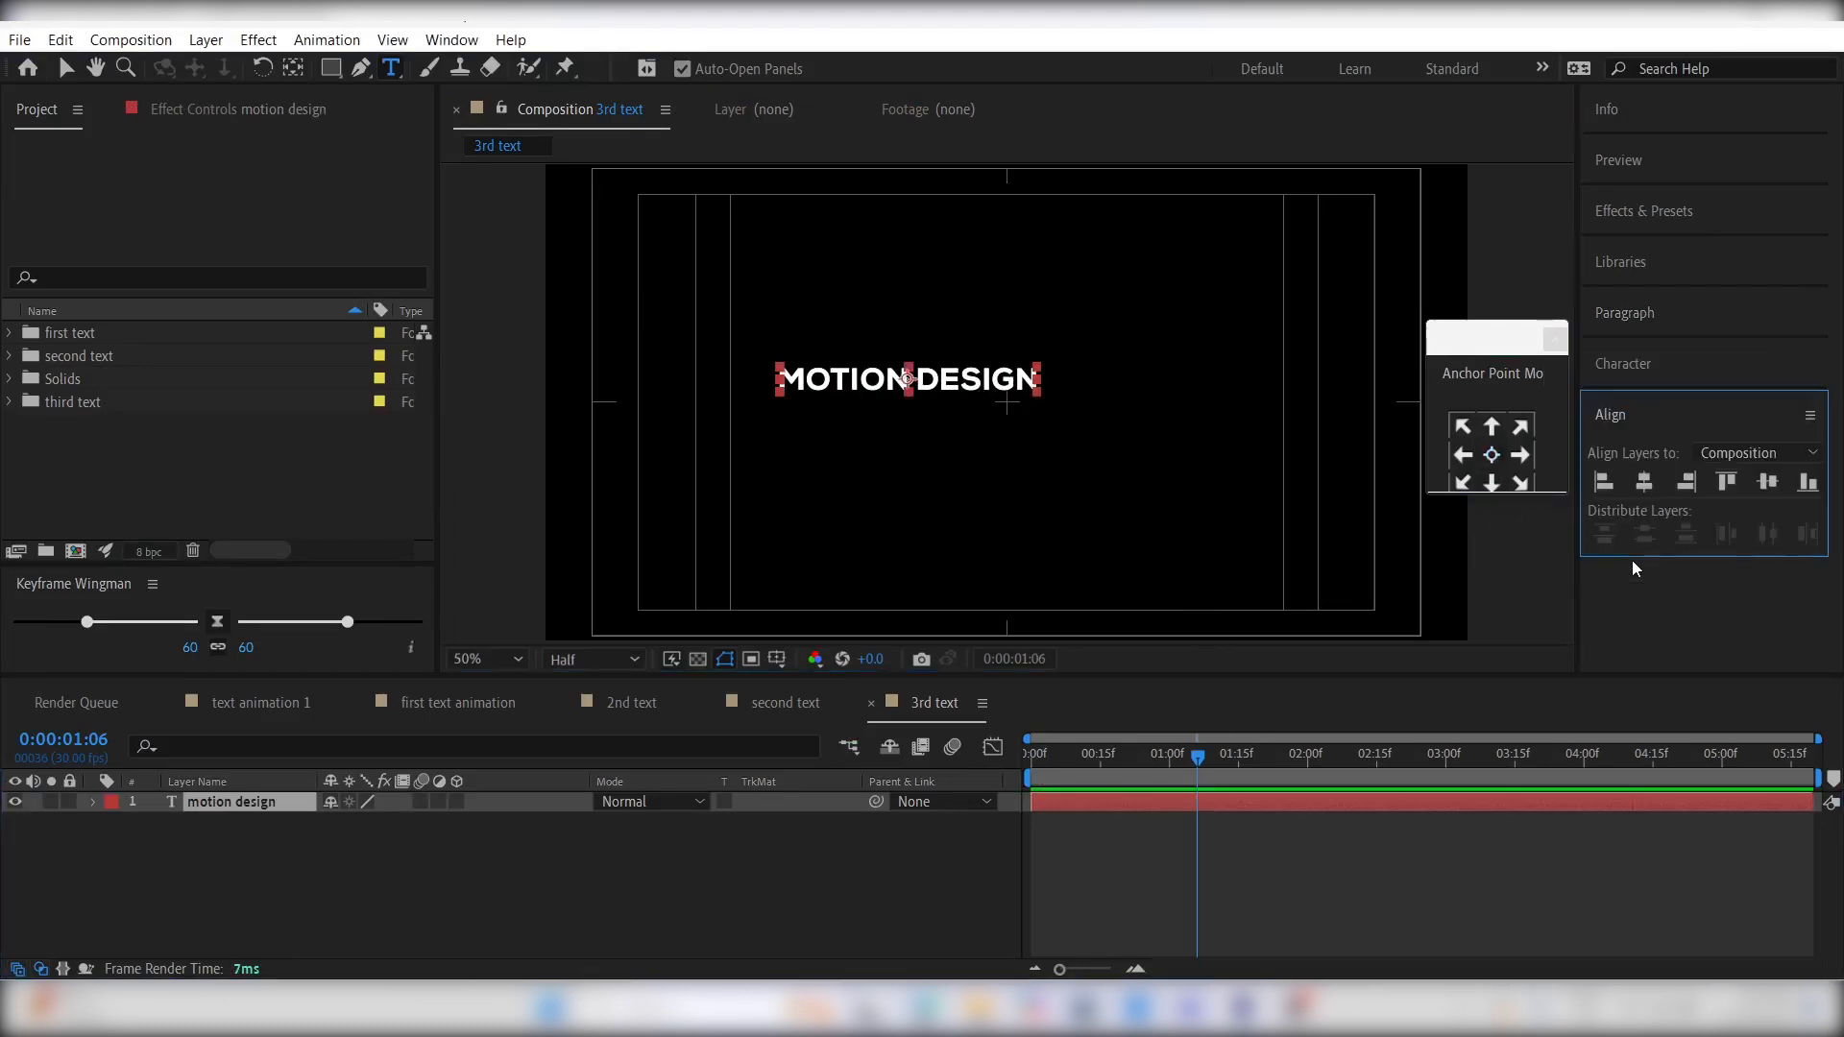
left_click(1645, 482)
left_click(1769, 482)
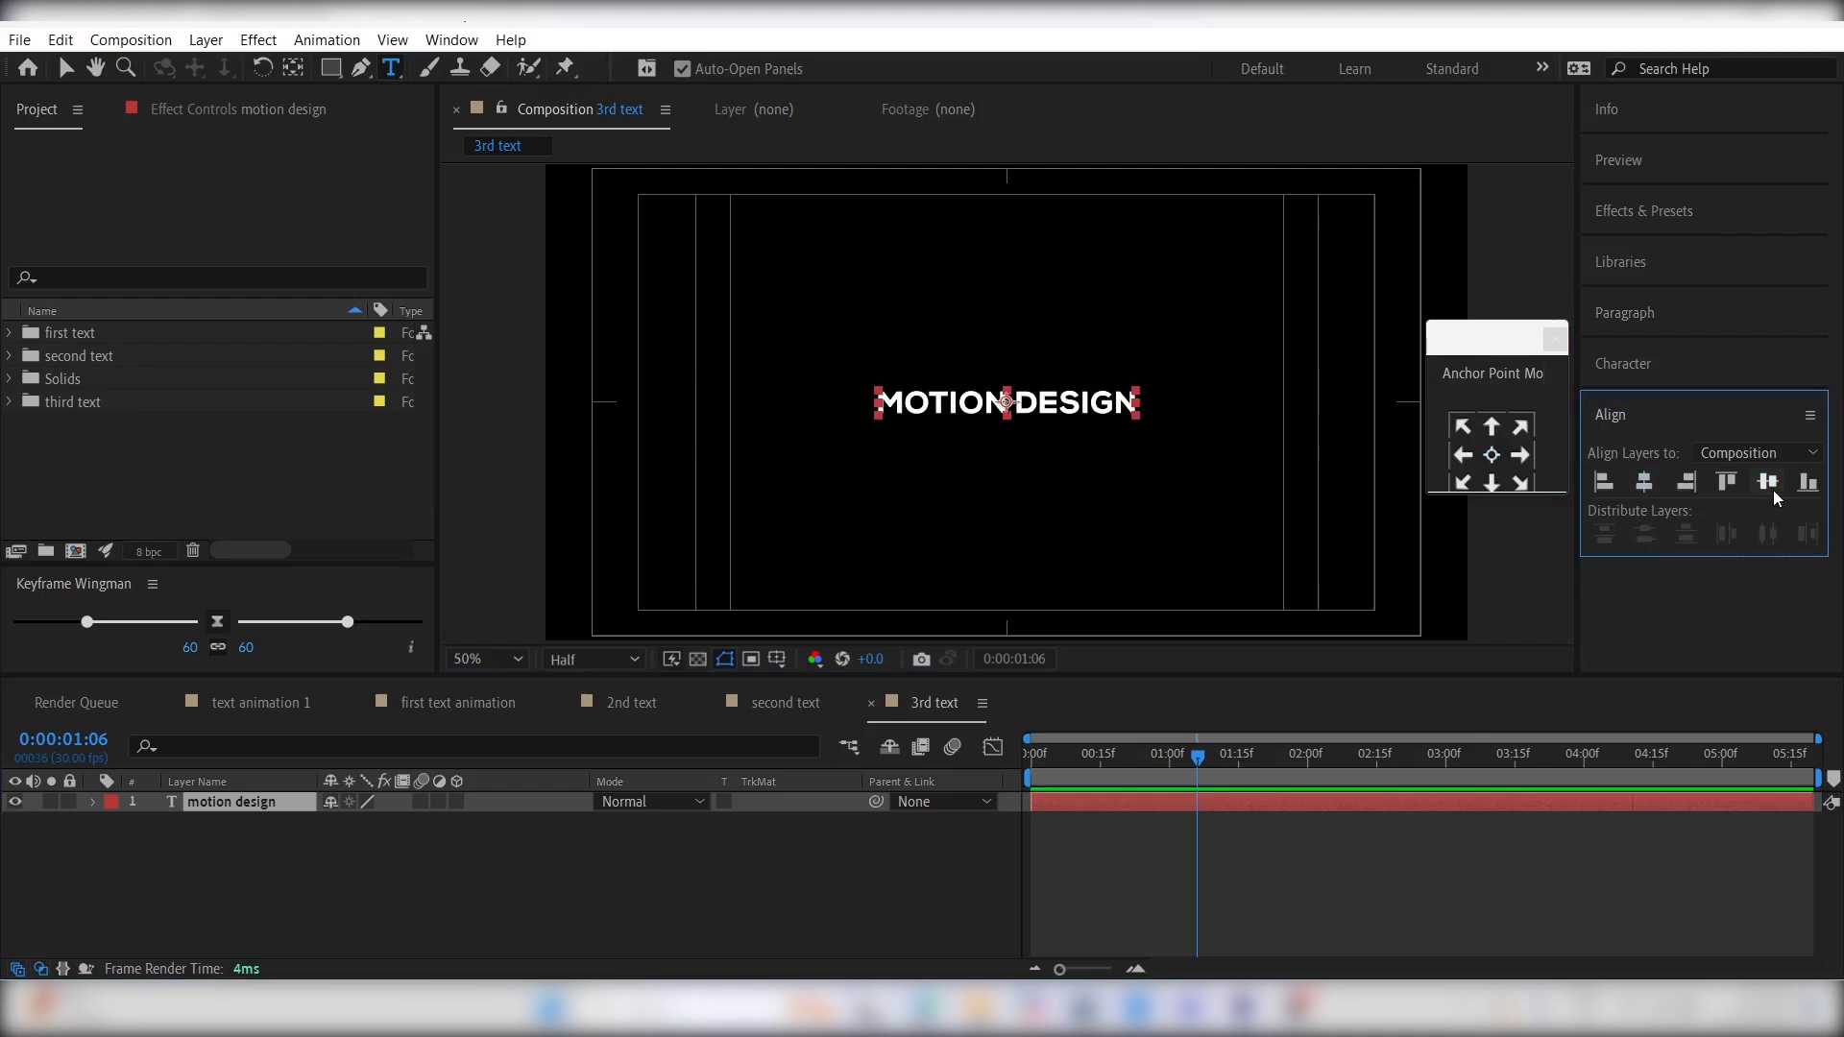
- Add a text animator with Tracking, Position and Opacity properties to the motion design layer
left_click(1181, 841)
left_click(1143, 805)
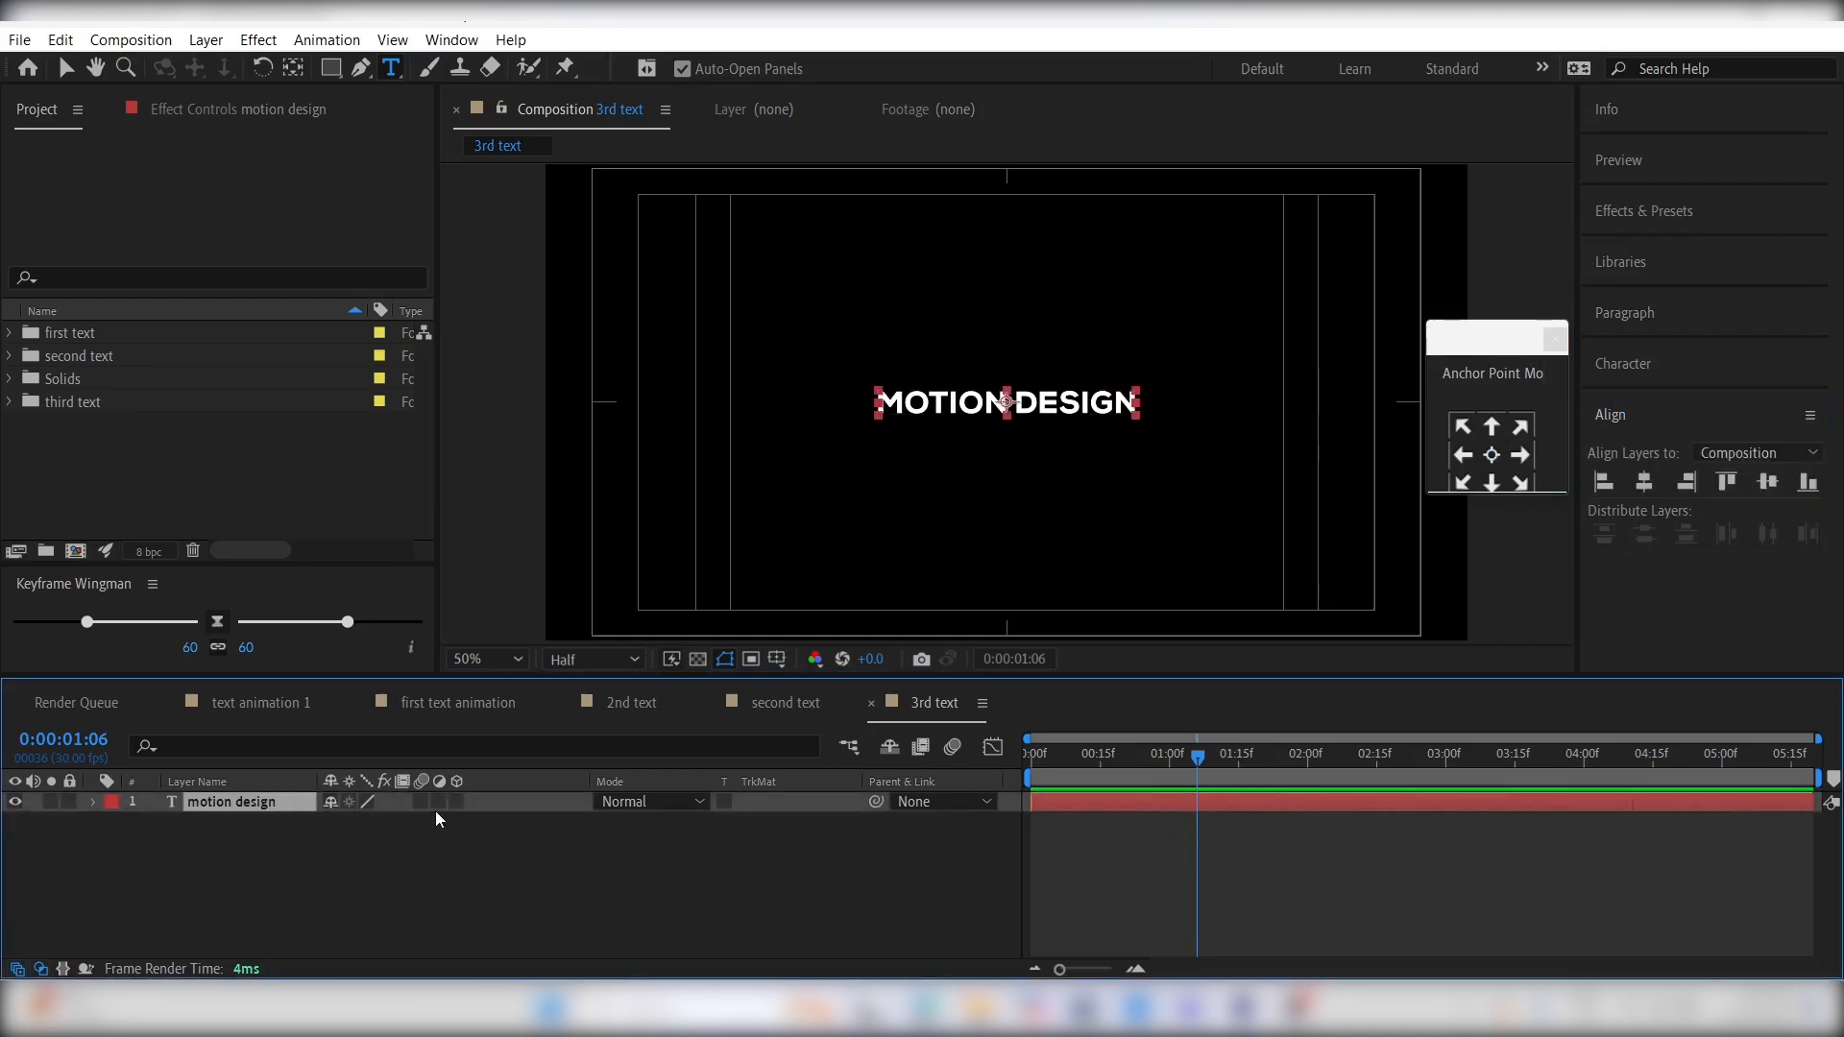
left_click(92, 803)
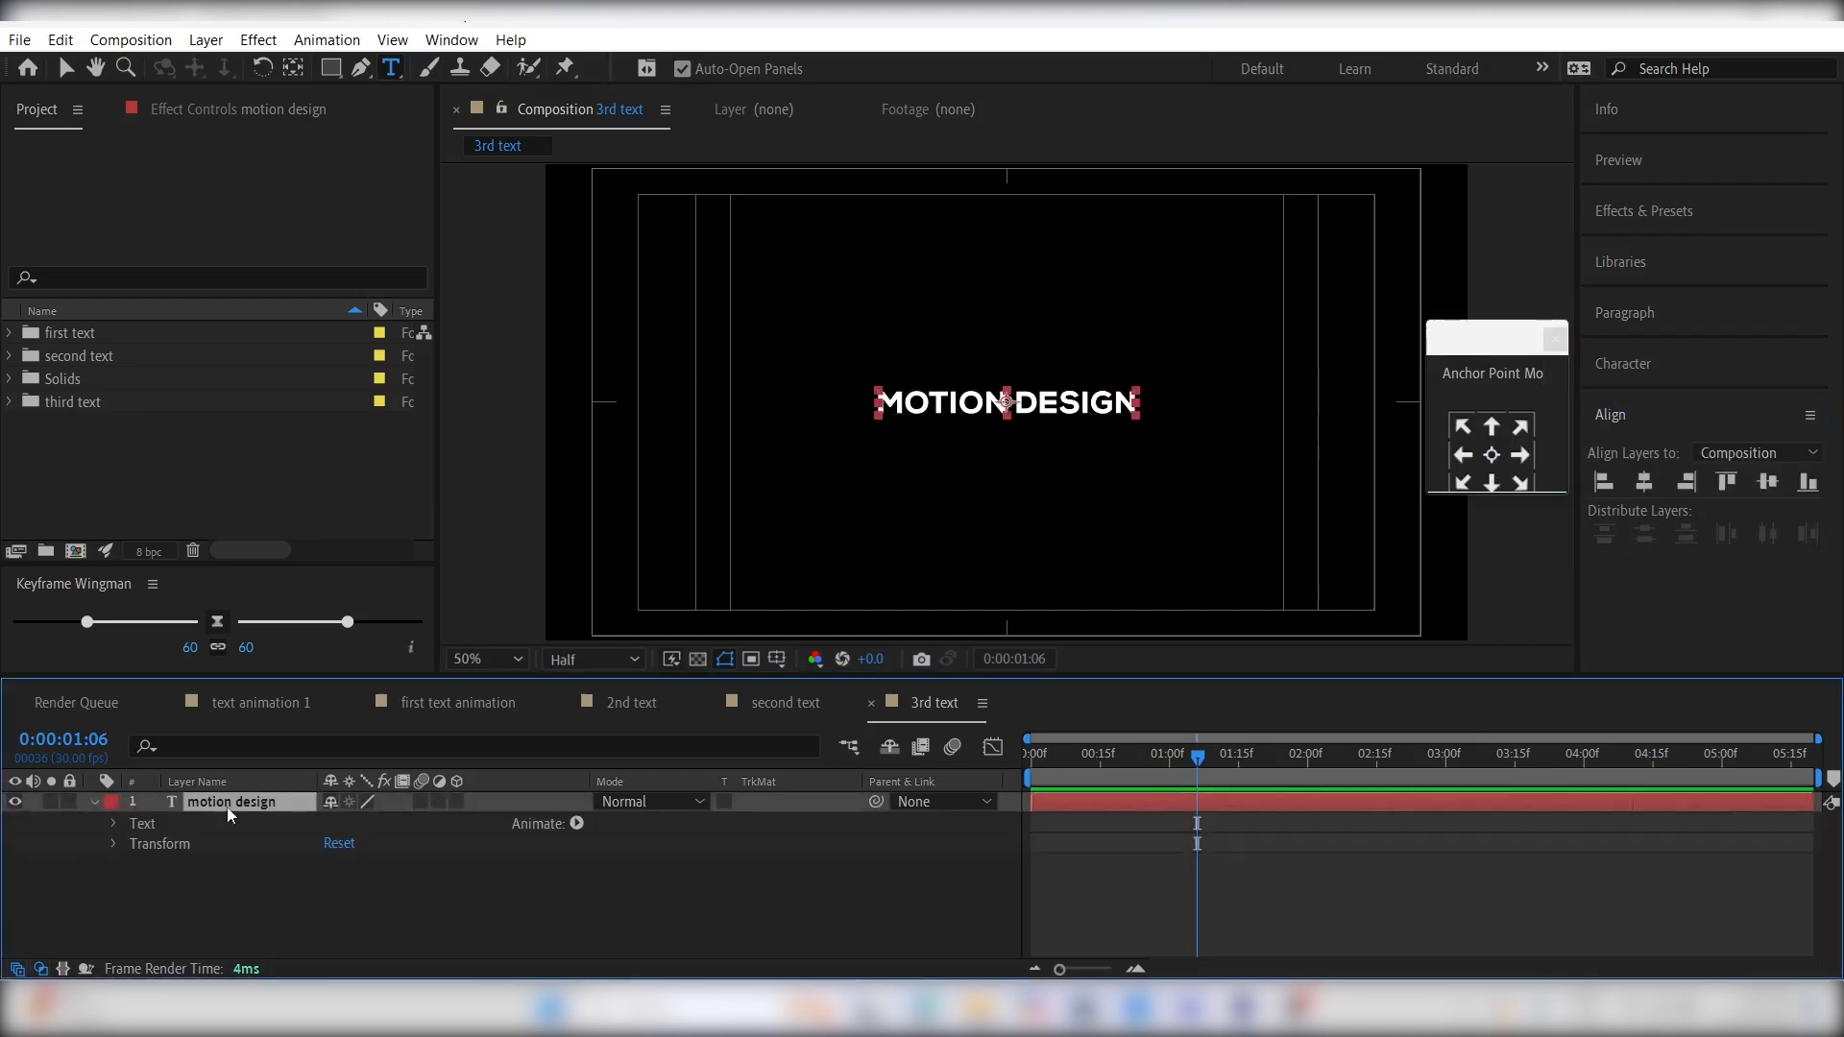
left_click(576, 824)
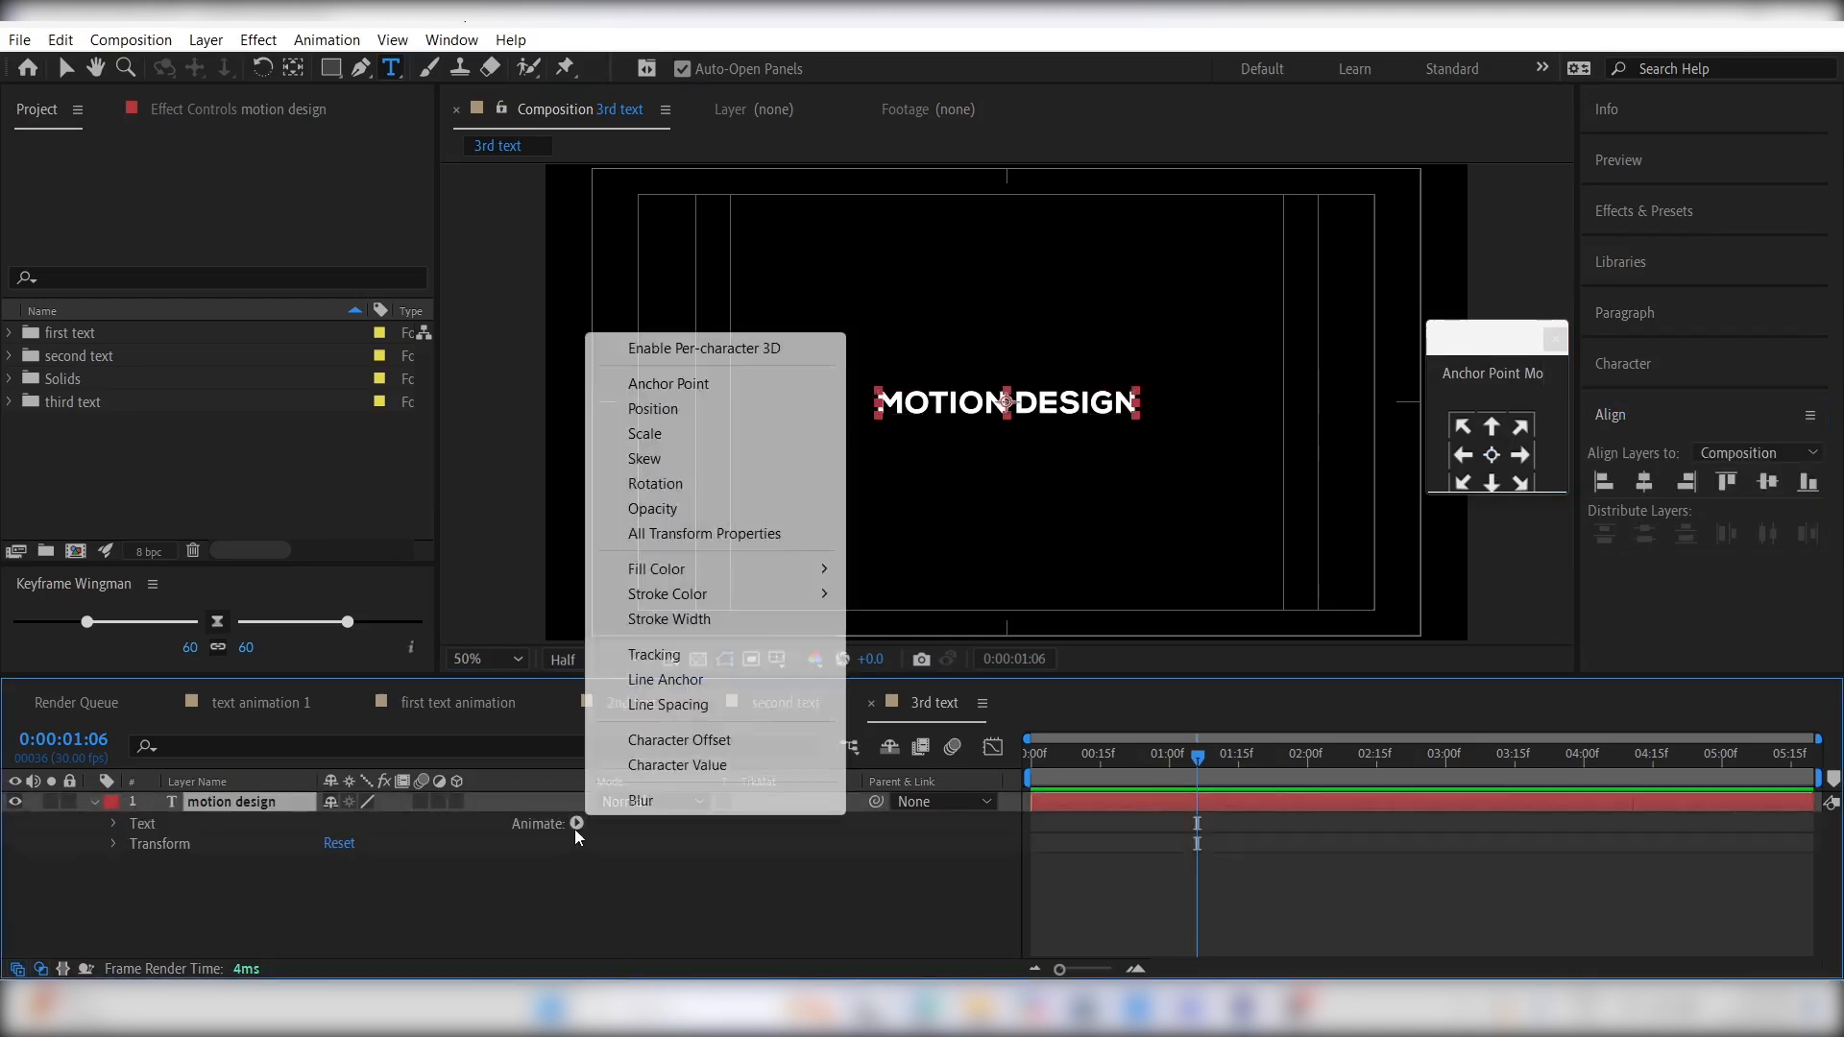
left_click(660, 656)
left_click(578, 886)
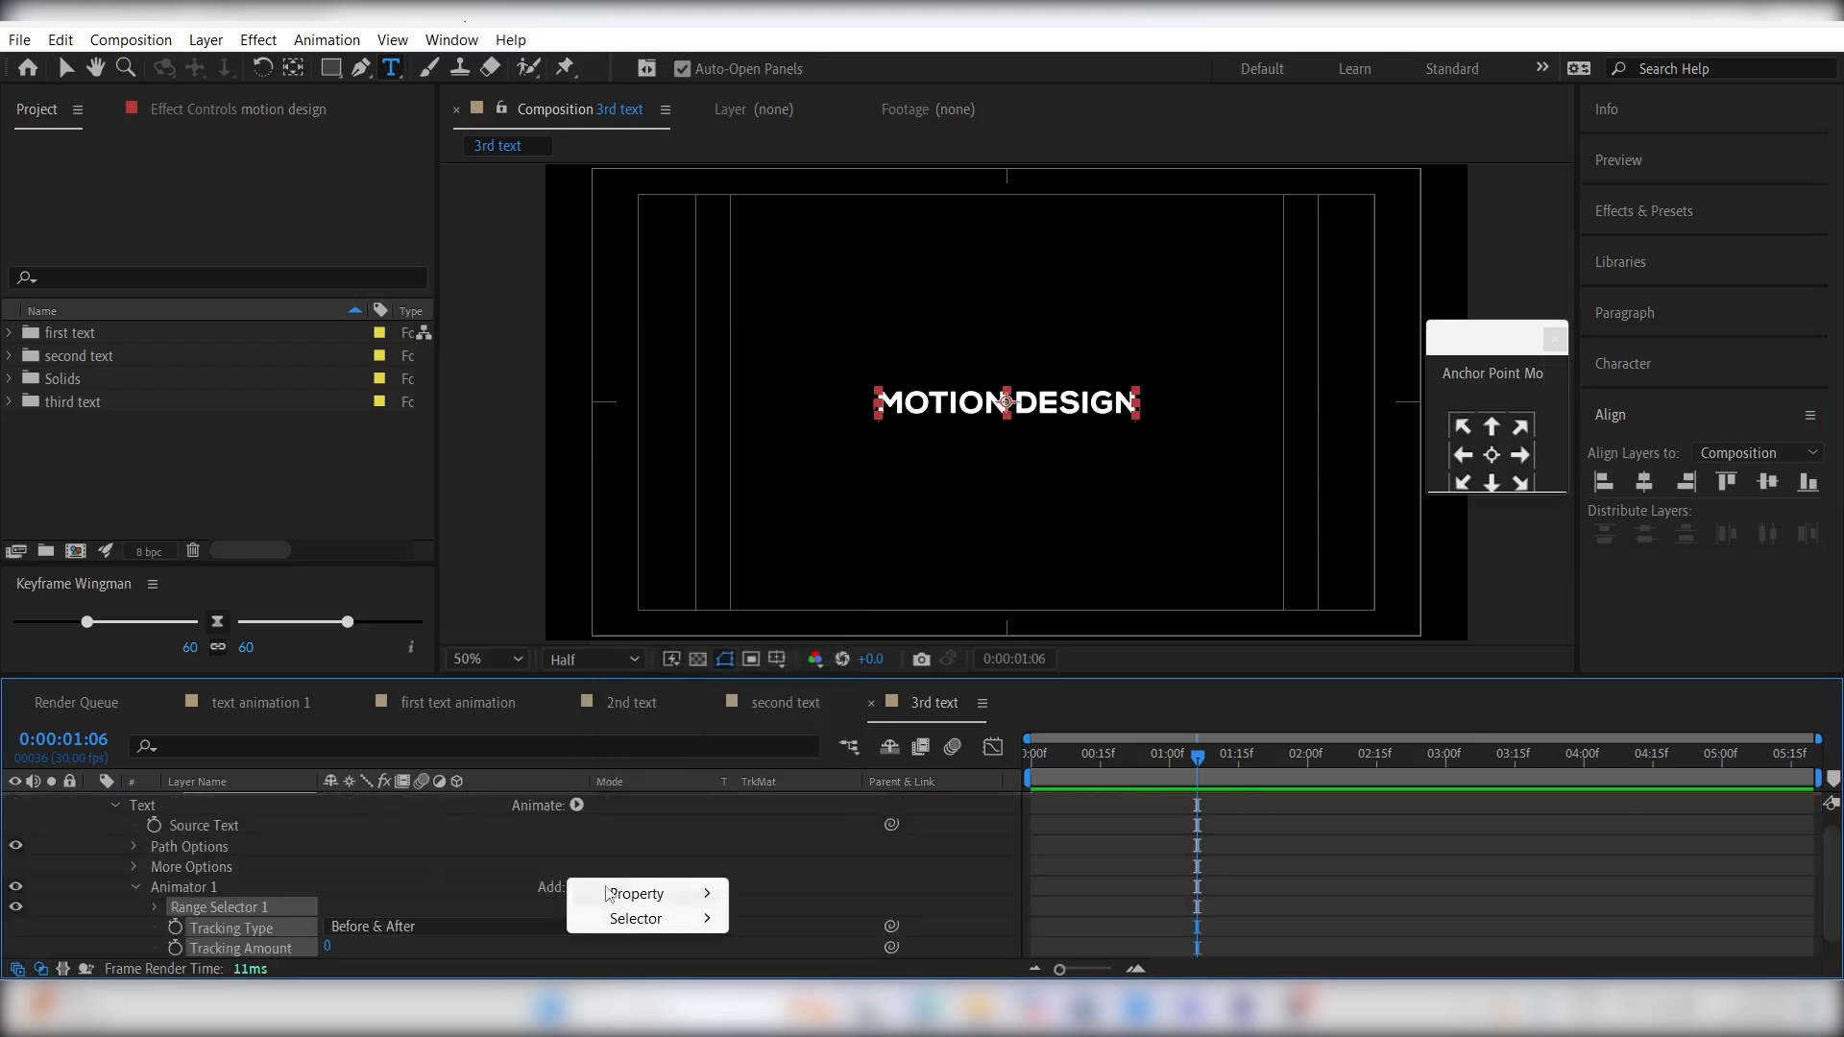
mouse_move(641, 898)
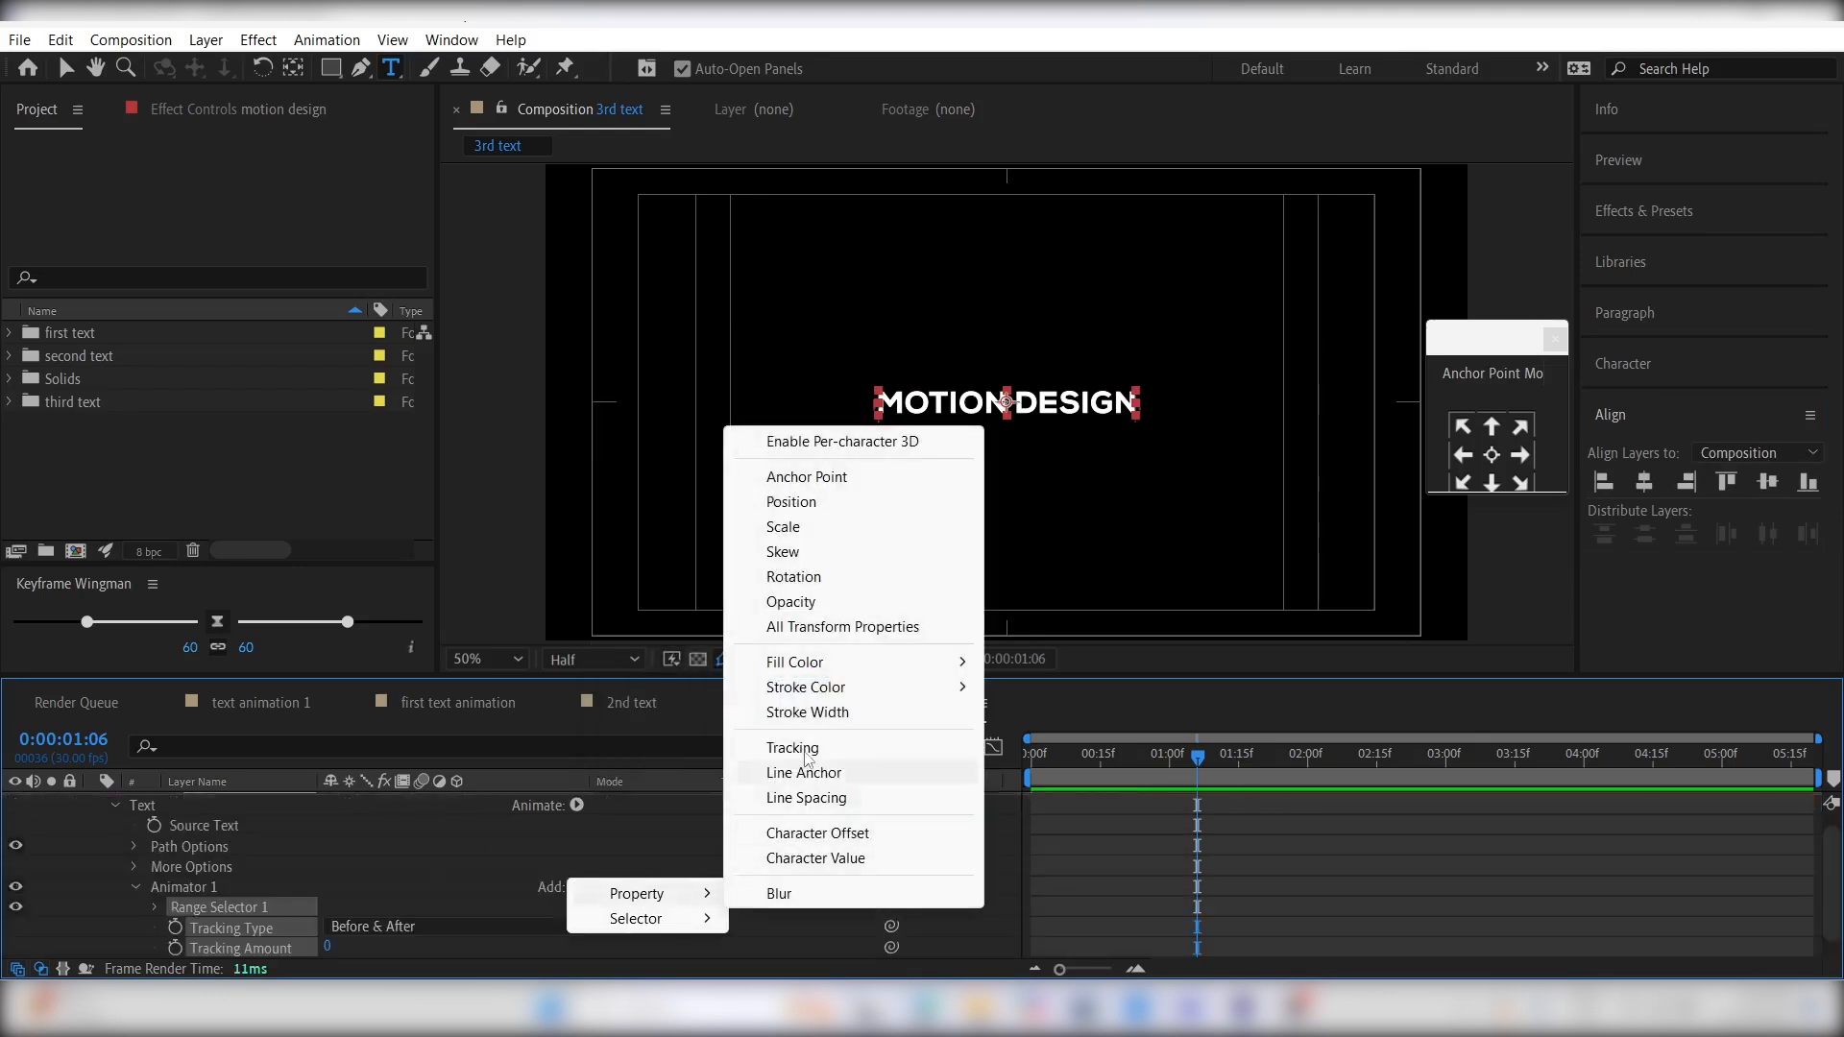
left_click(792, 501)
left_click(577, 886)
mouse_move(642, 903)
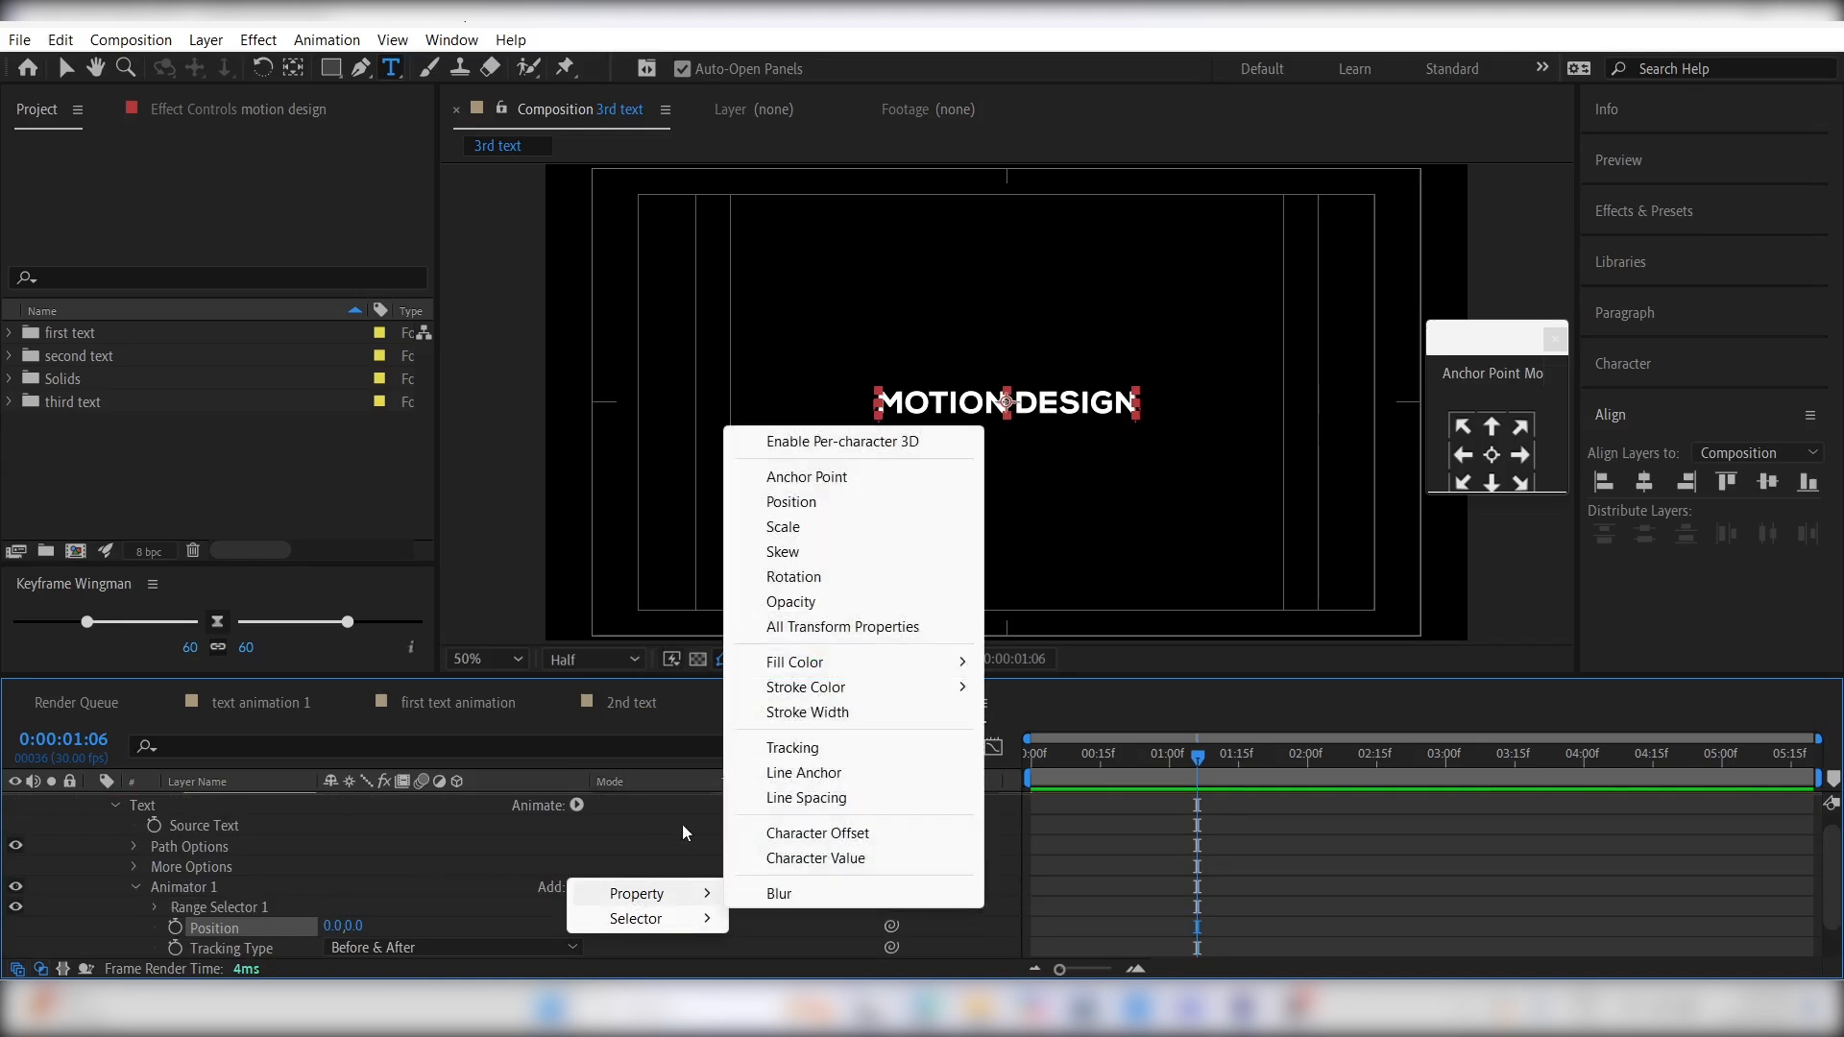
left_click(799, 600)
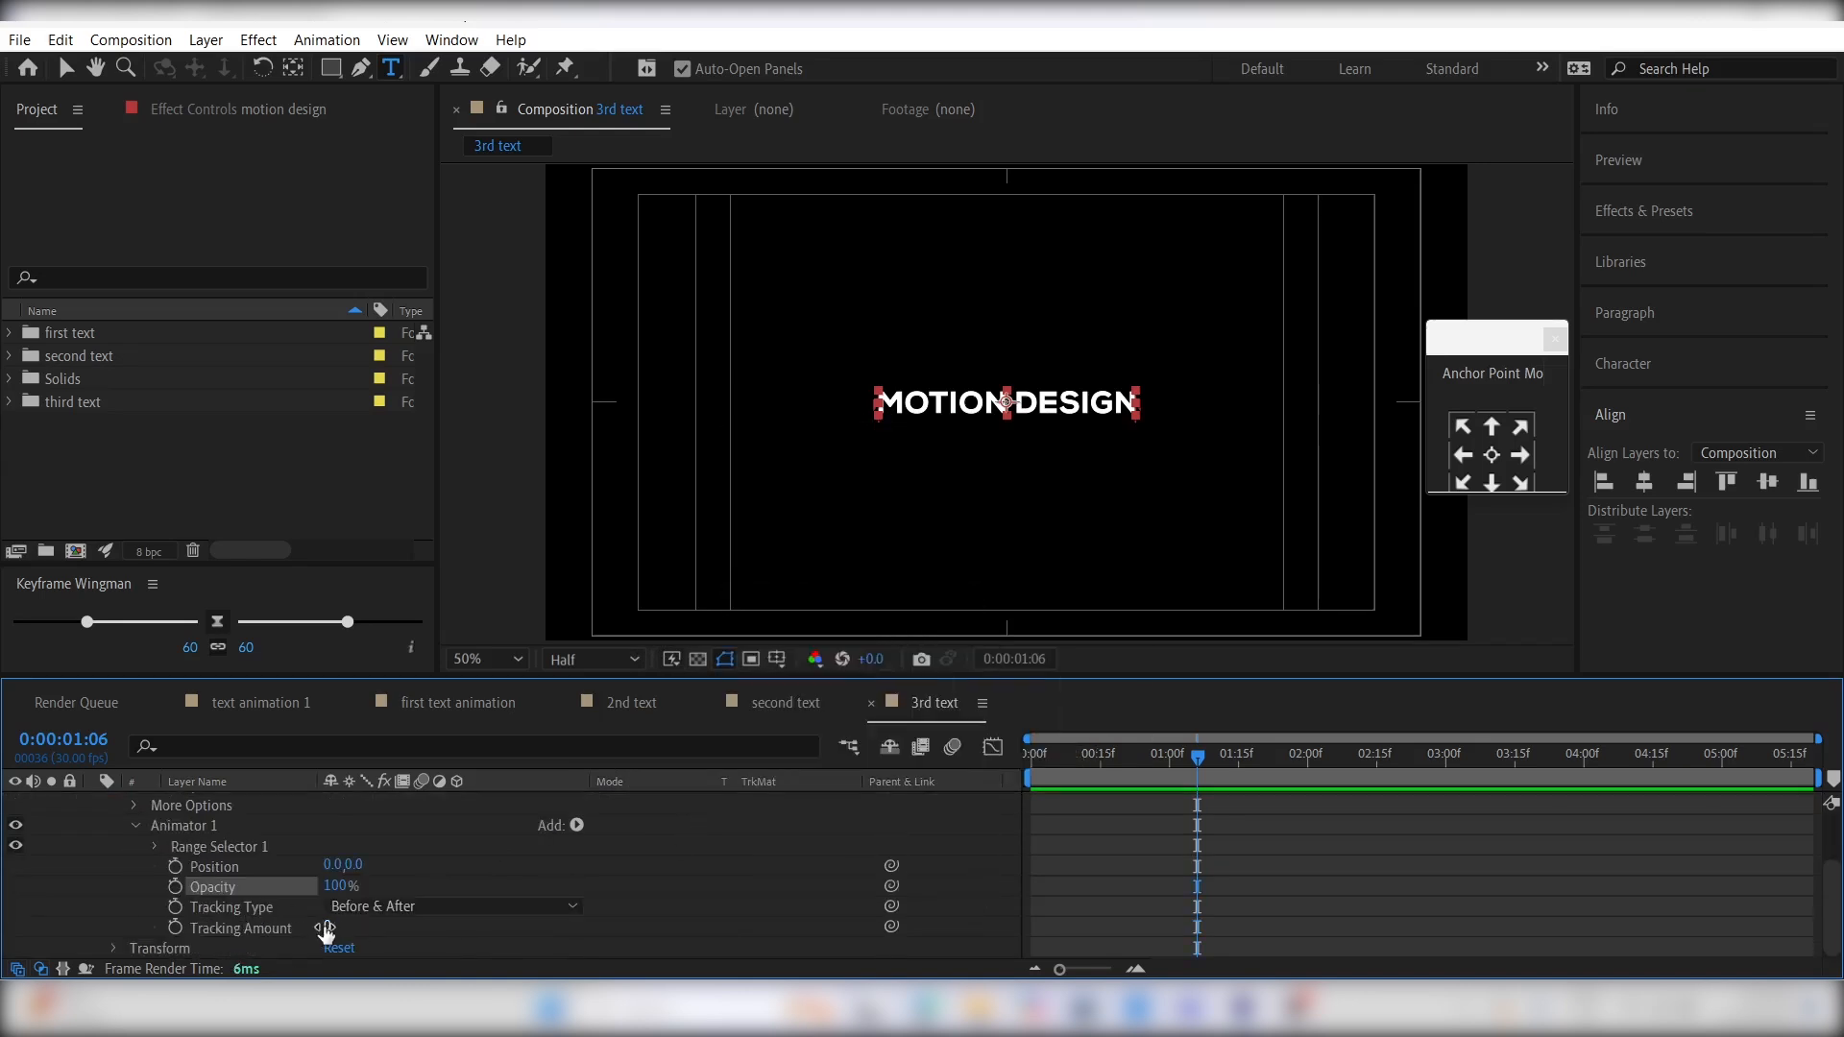
- Set the animator's Tracking Amount to -40, Position to 0.0, 105.0 and Opacity to 0%
left_click(328, 927)
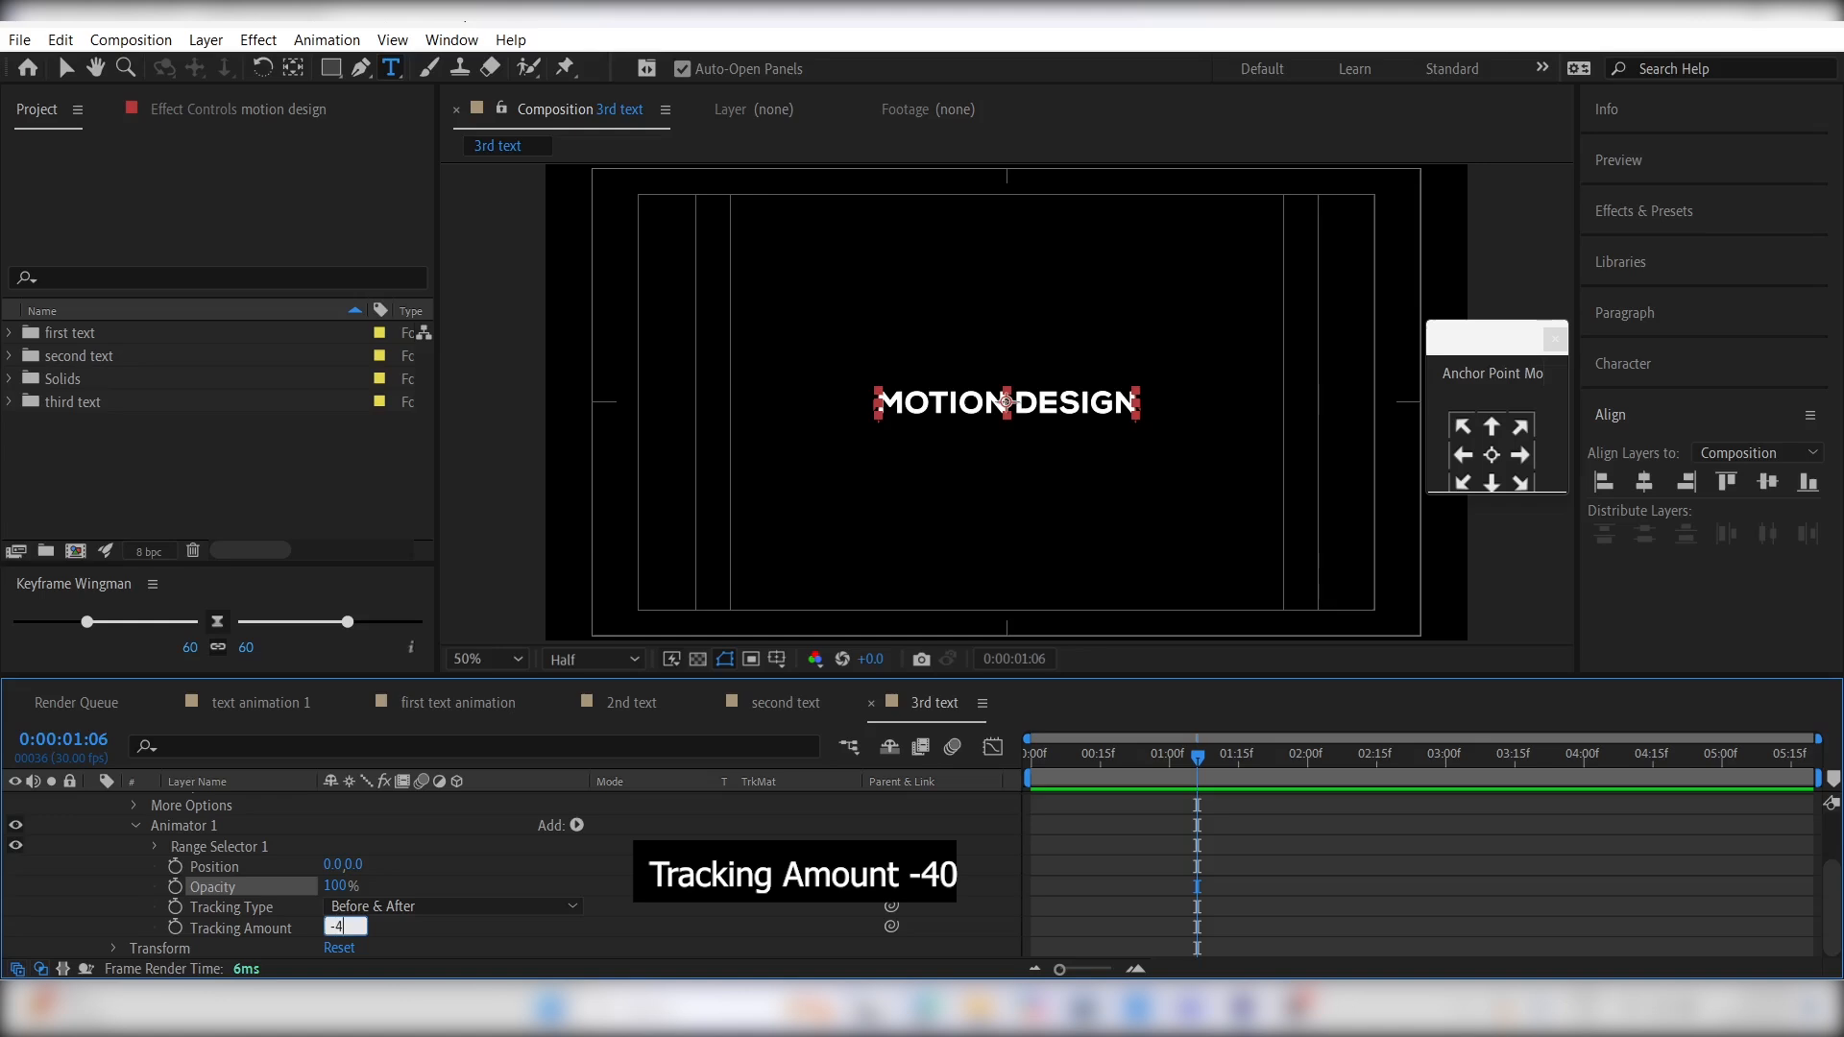
key("Return")
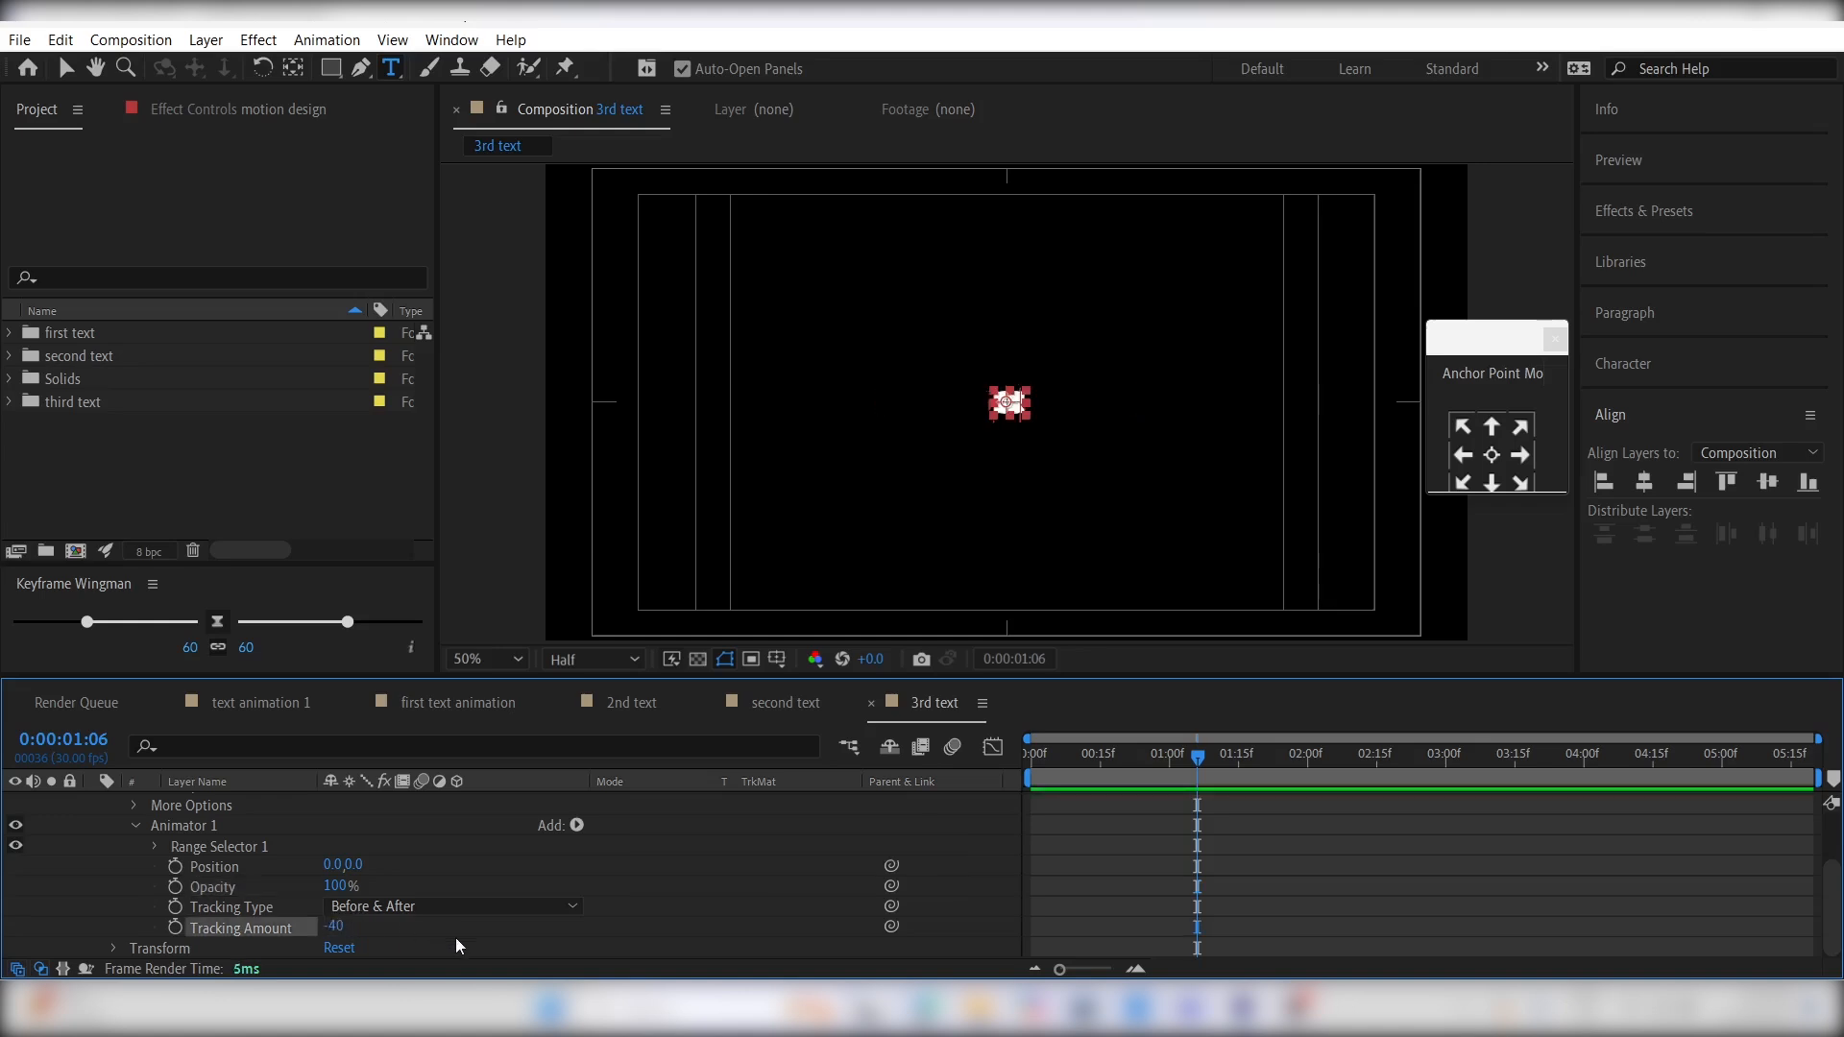
left_click_drag(352, 865, 490, 854)
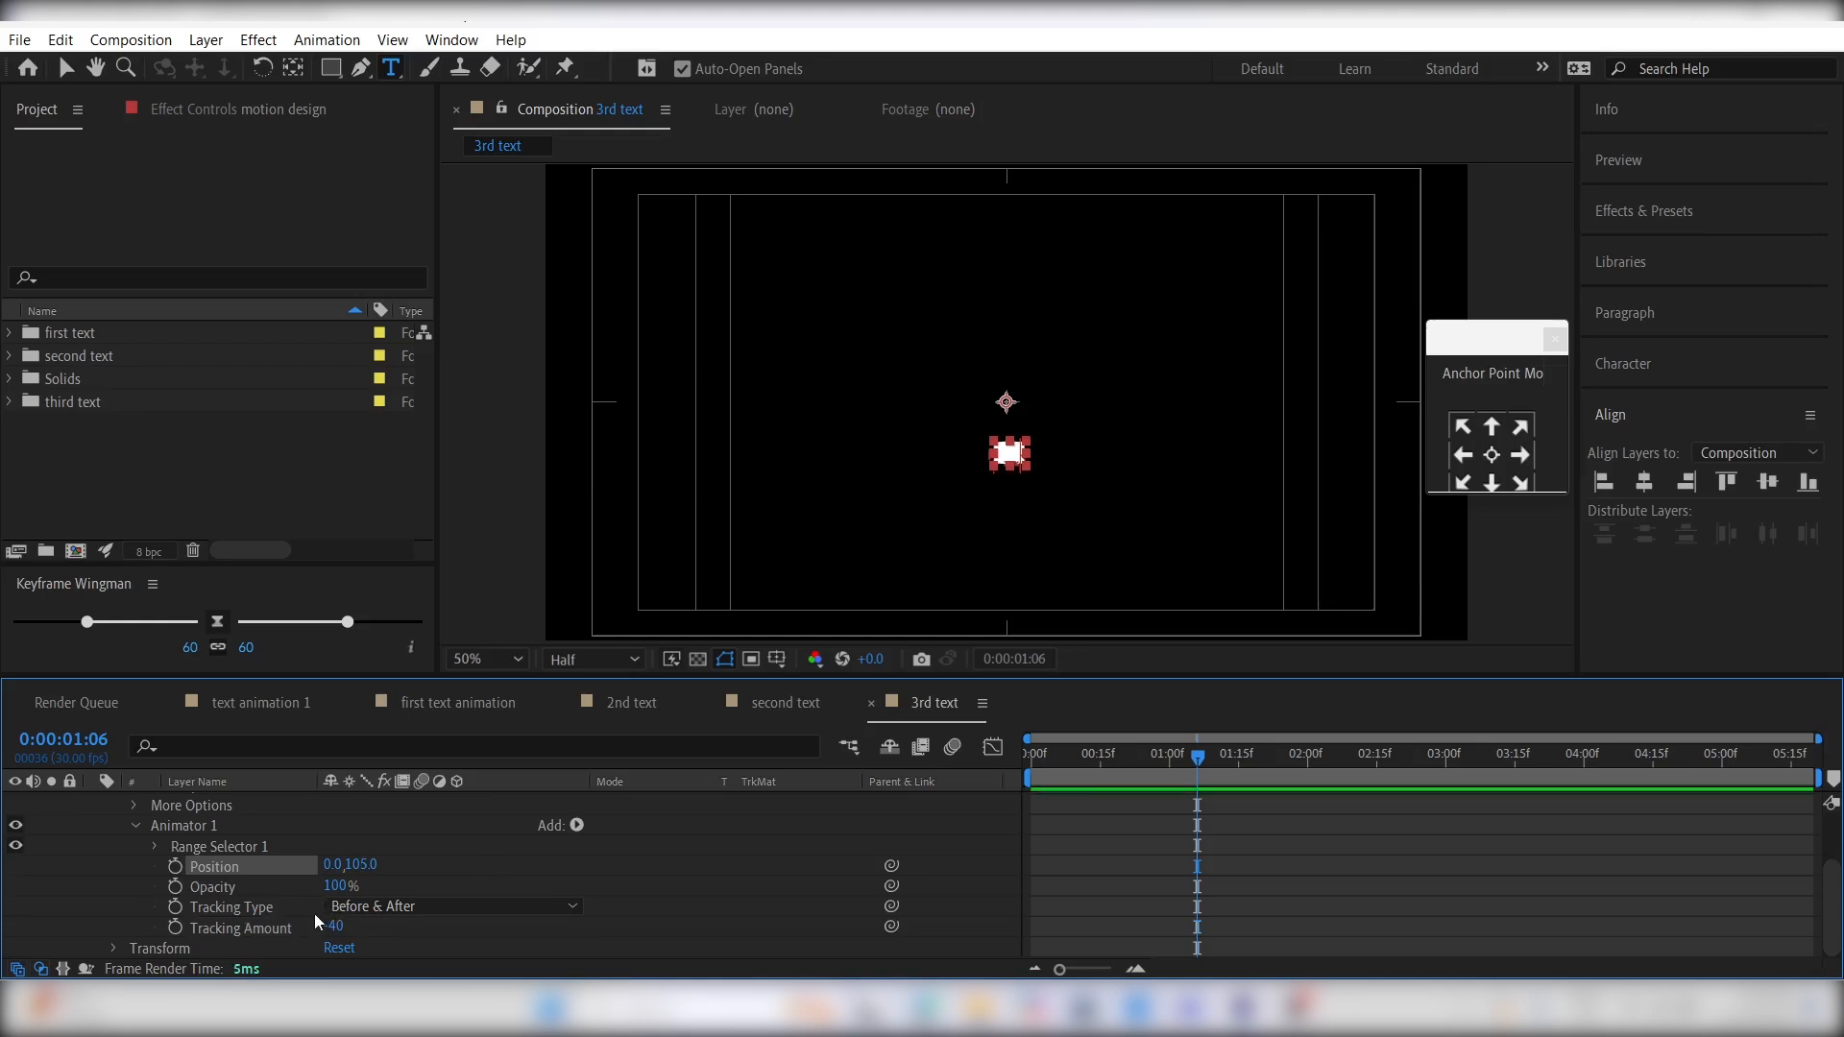
left_click(341, 886)
type("0")
key("Return")
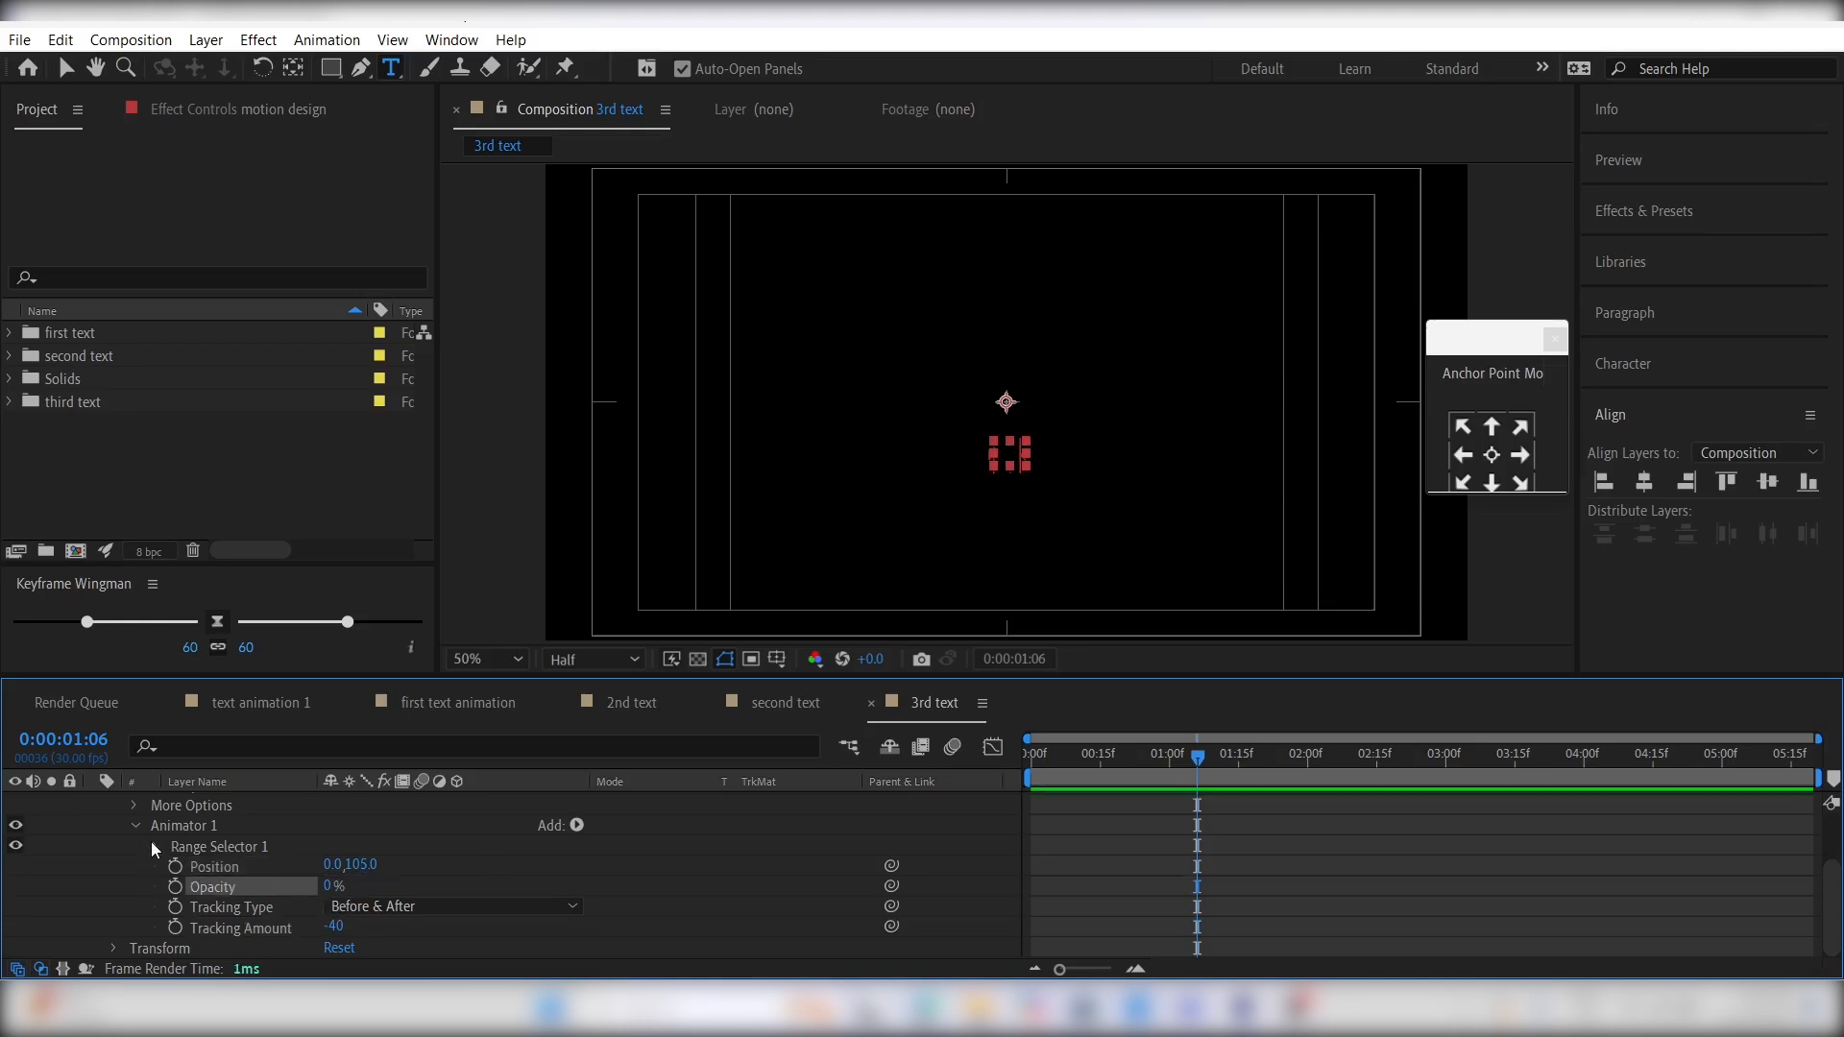
- Keyframe the first animator's Range Selector Start from 0% at 0:00:00:00 to 100% at 0:00:00:24
left_click(152, 844)
left_click_drag(1065, 778, 971, 789)
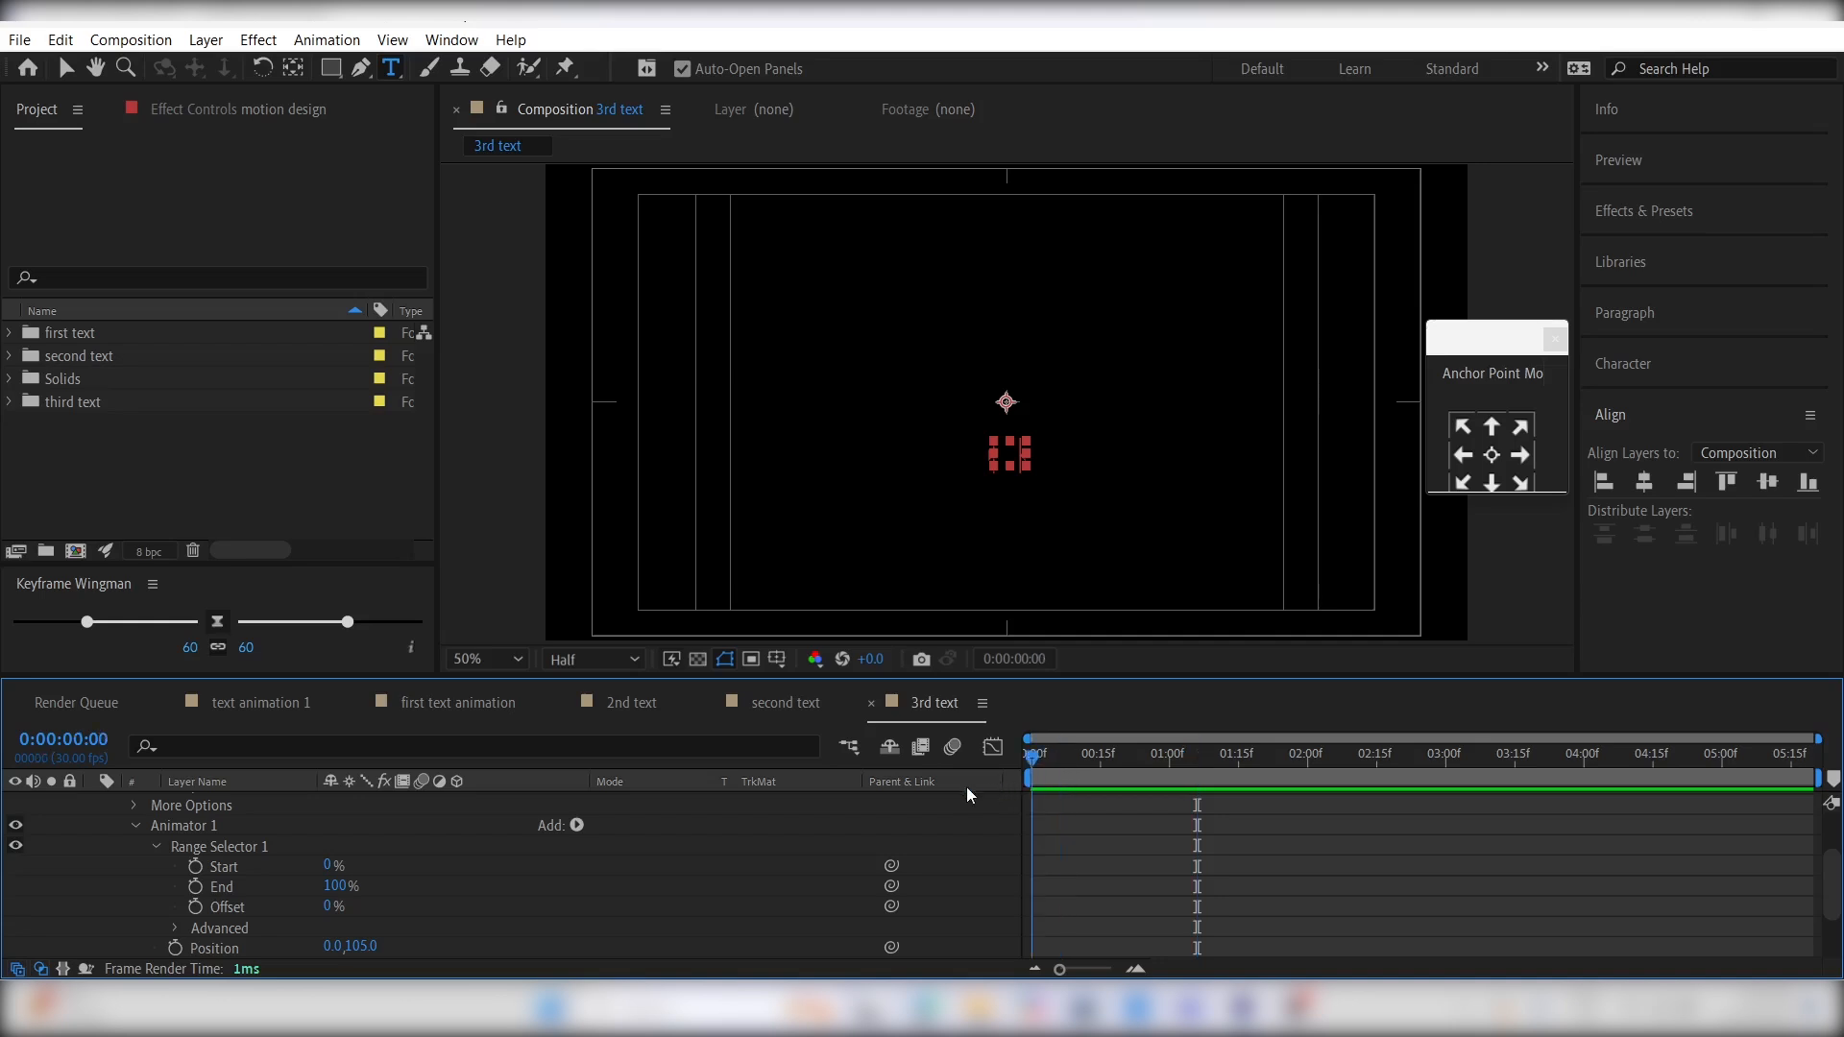
left_click(195, 867)
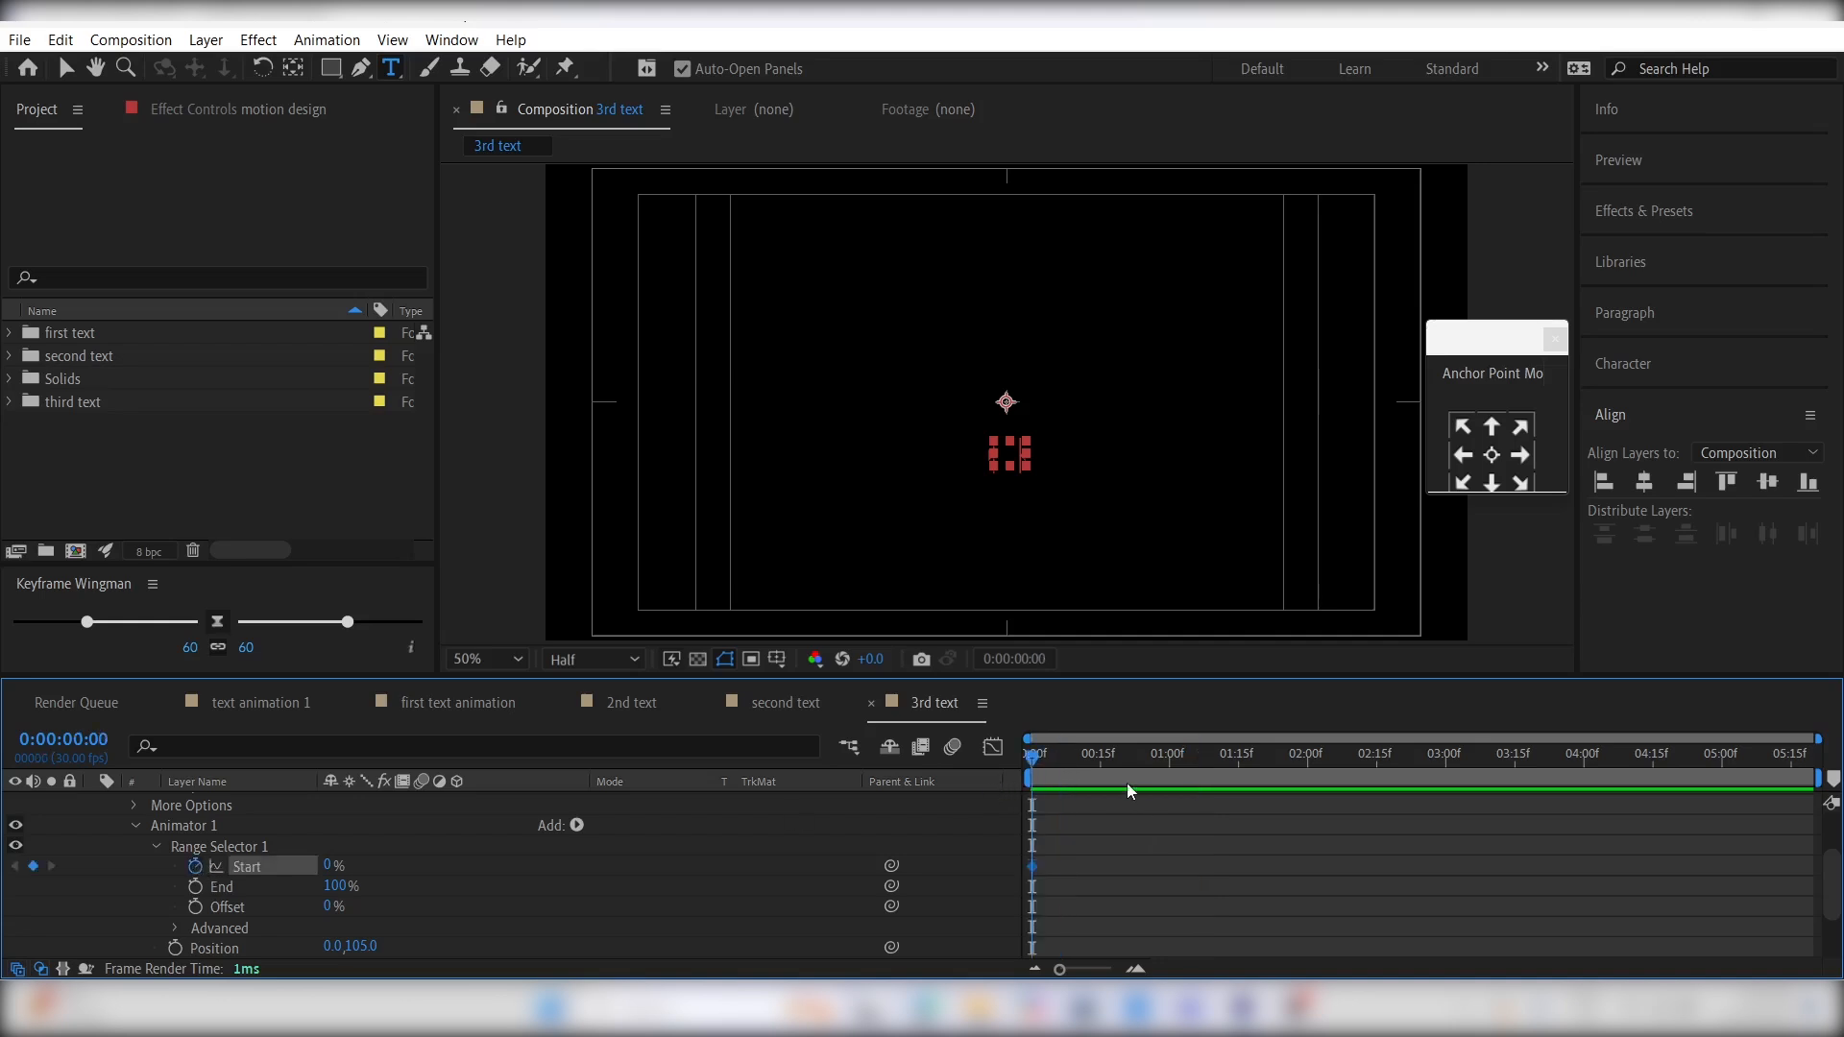
left_click_drag(1129, 791, 1143, 795)
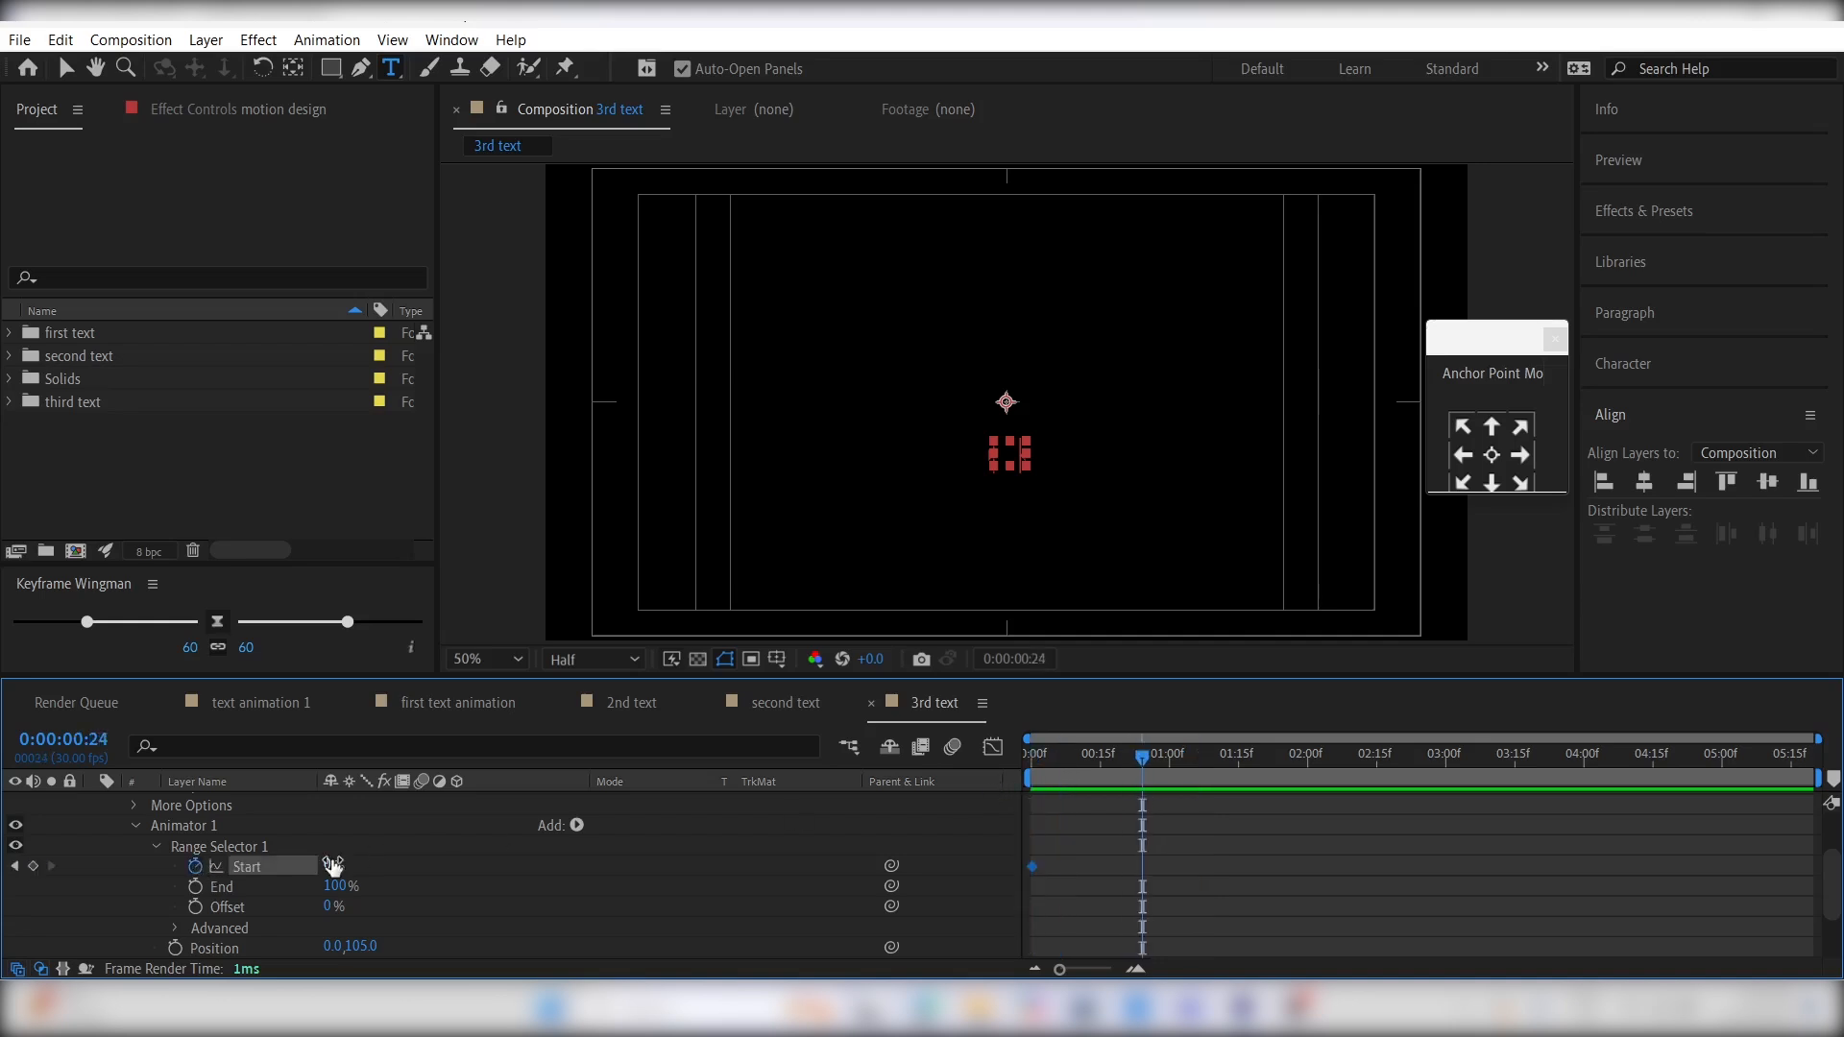
left_click(332, 866)
type("100")
key("Return")
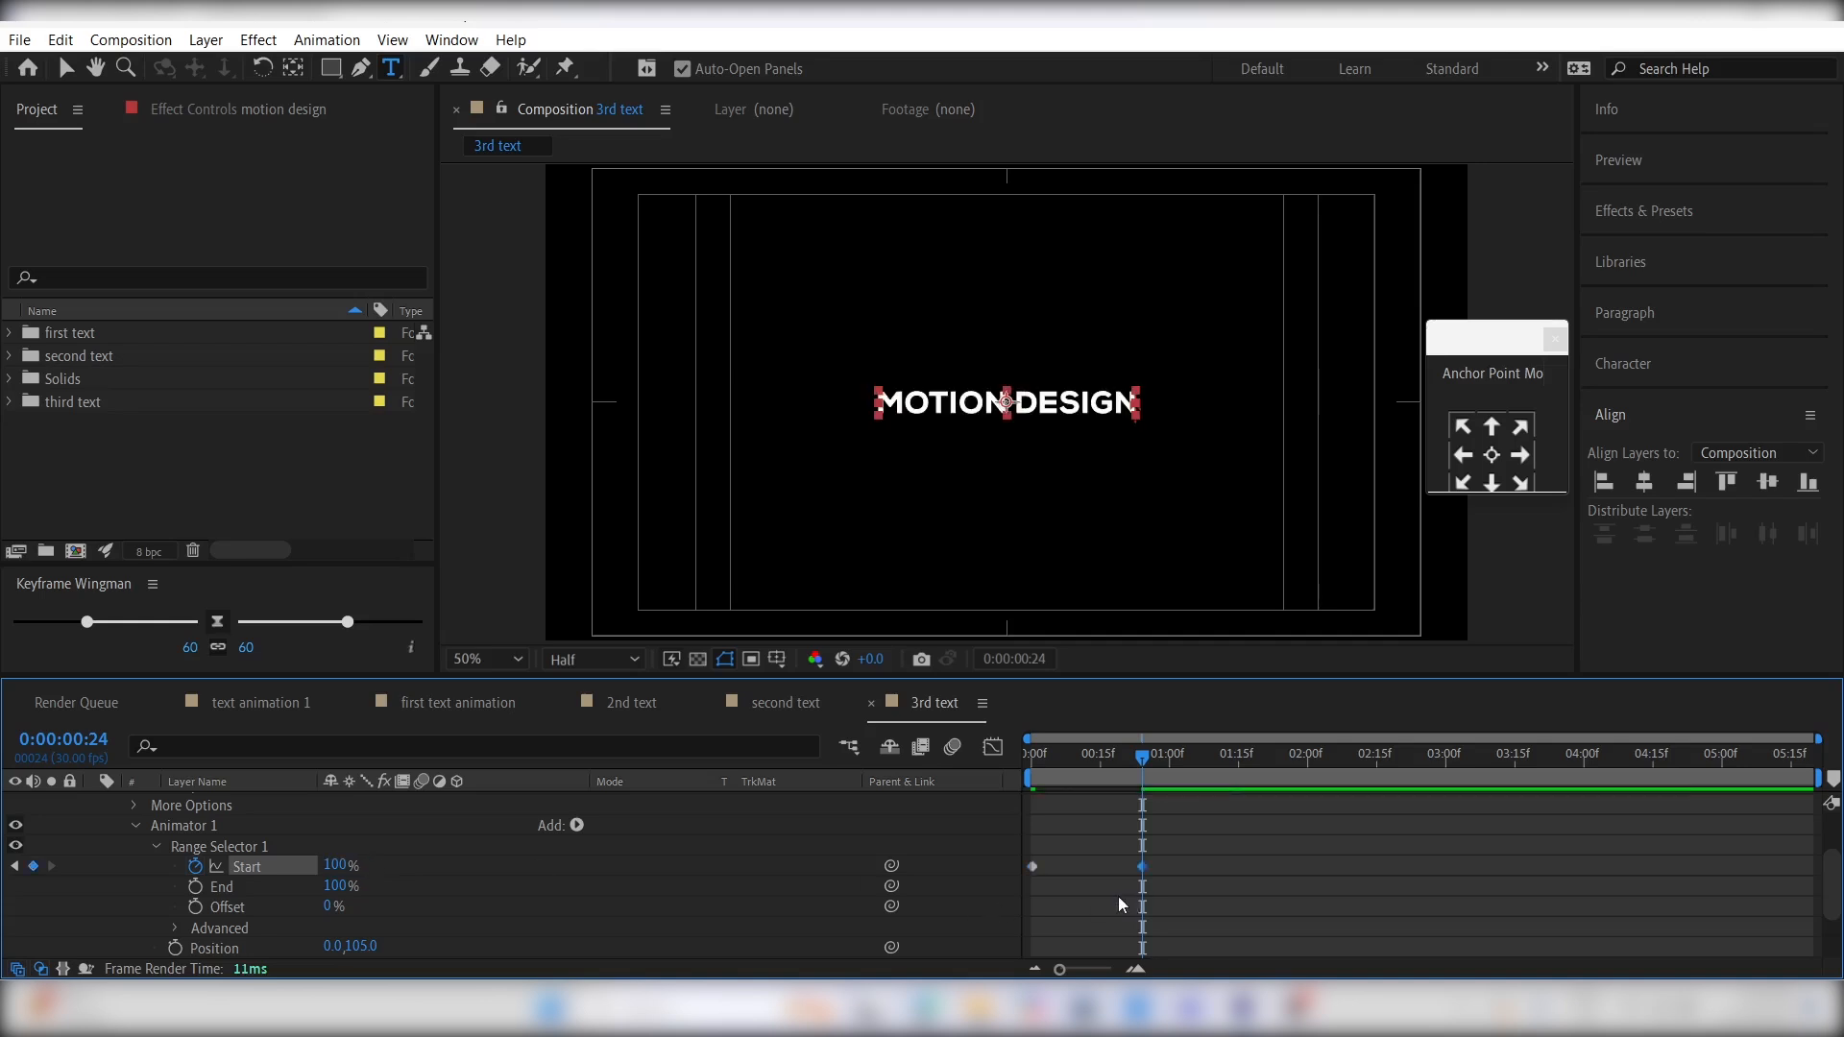
left_click(1141, 900)
- Collapse Animator 1 and add a second text animator with Tracking to the motion design layer
scroll(492, 881, "up", 2)
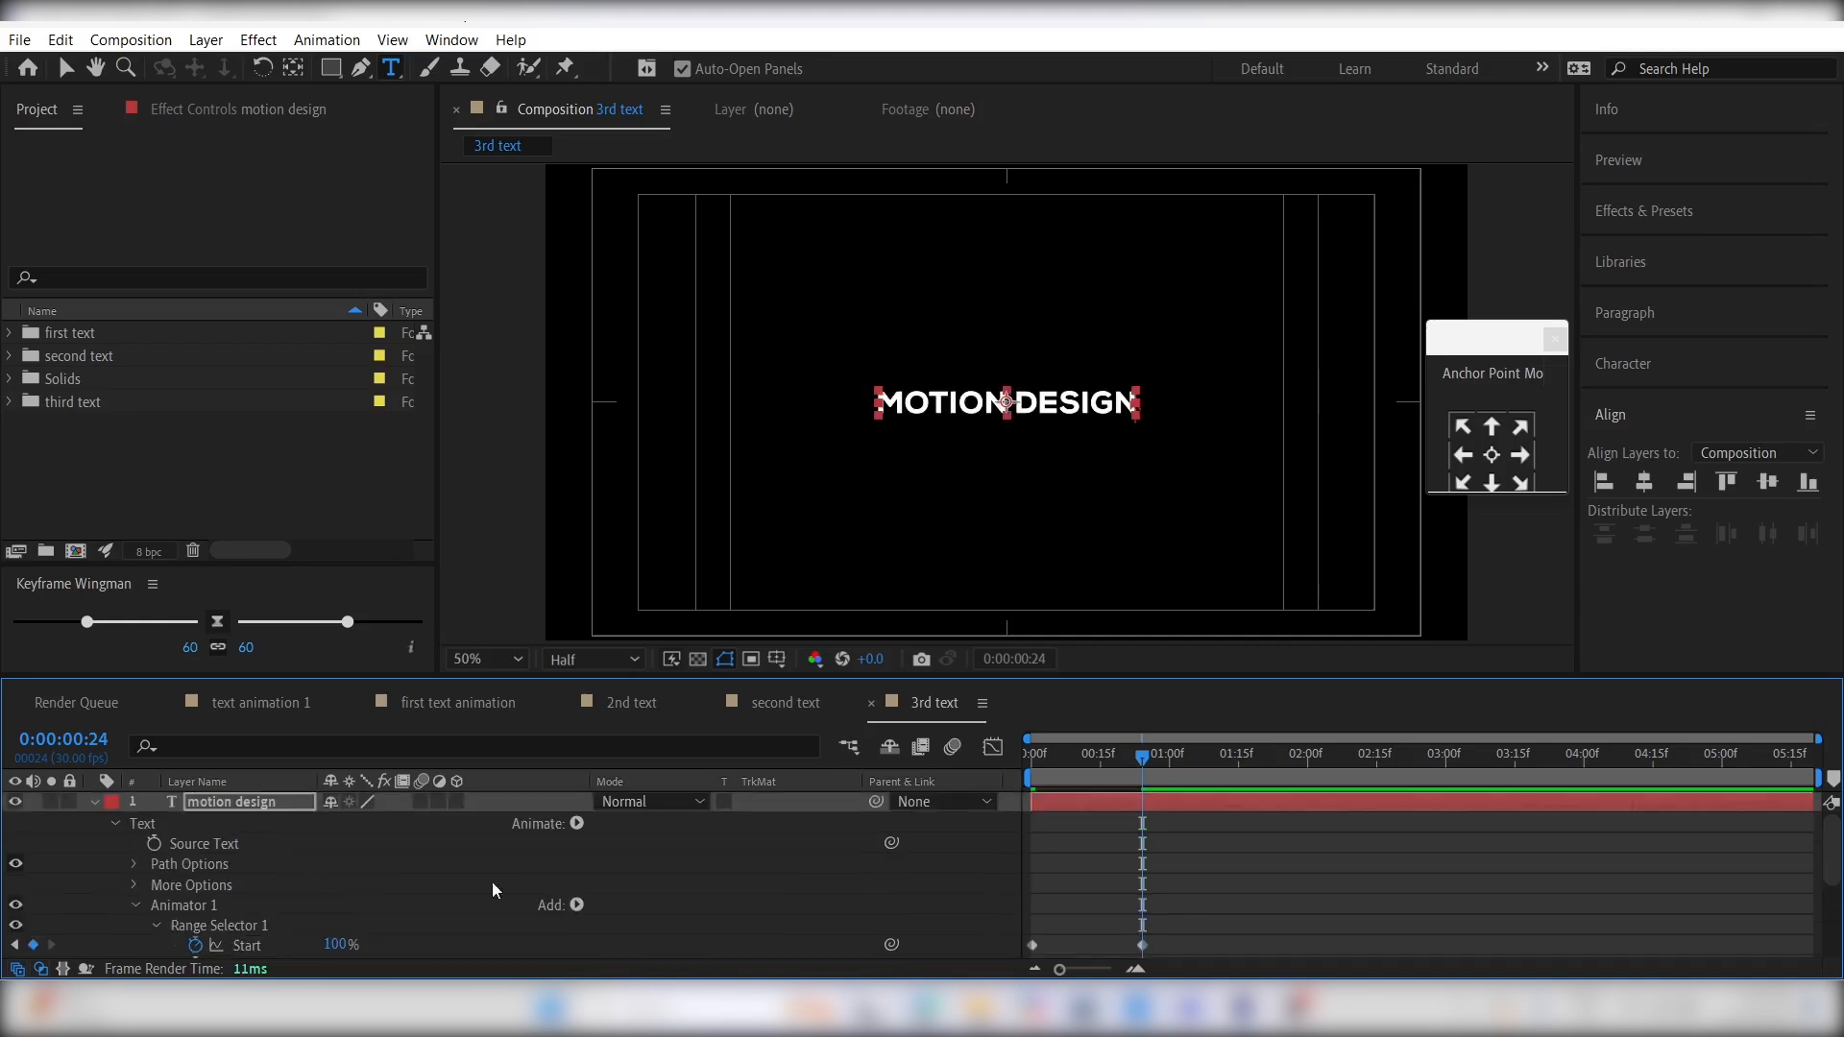
left_click(134, 905)
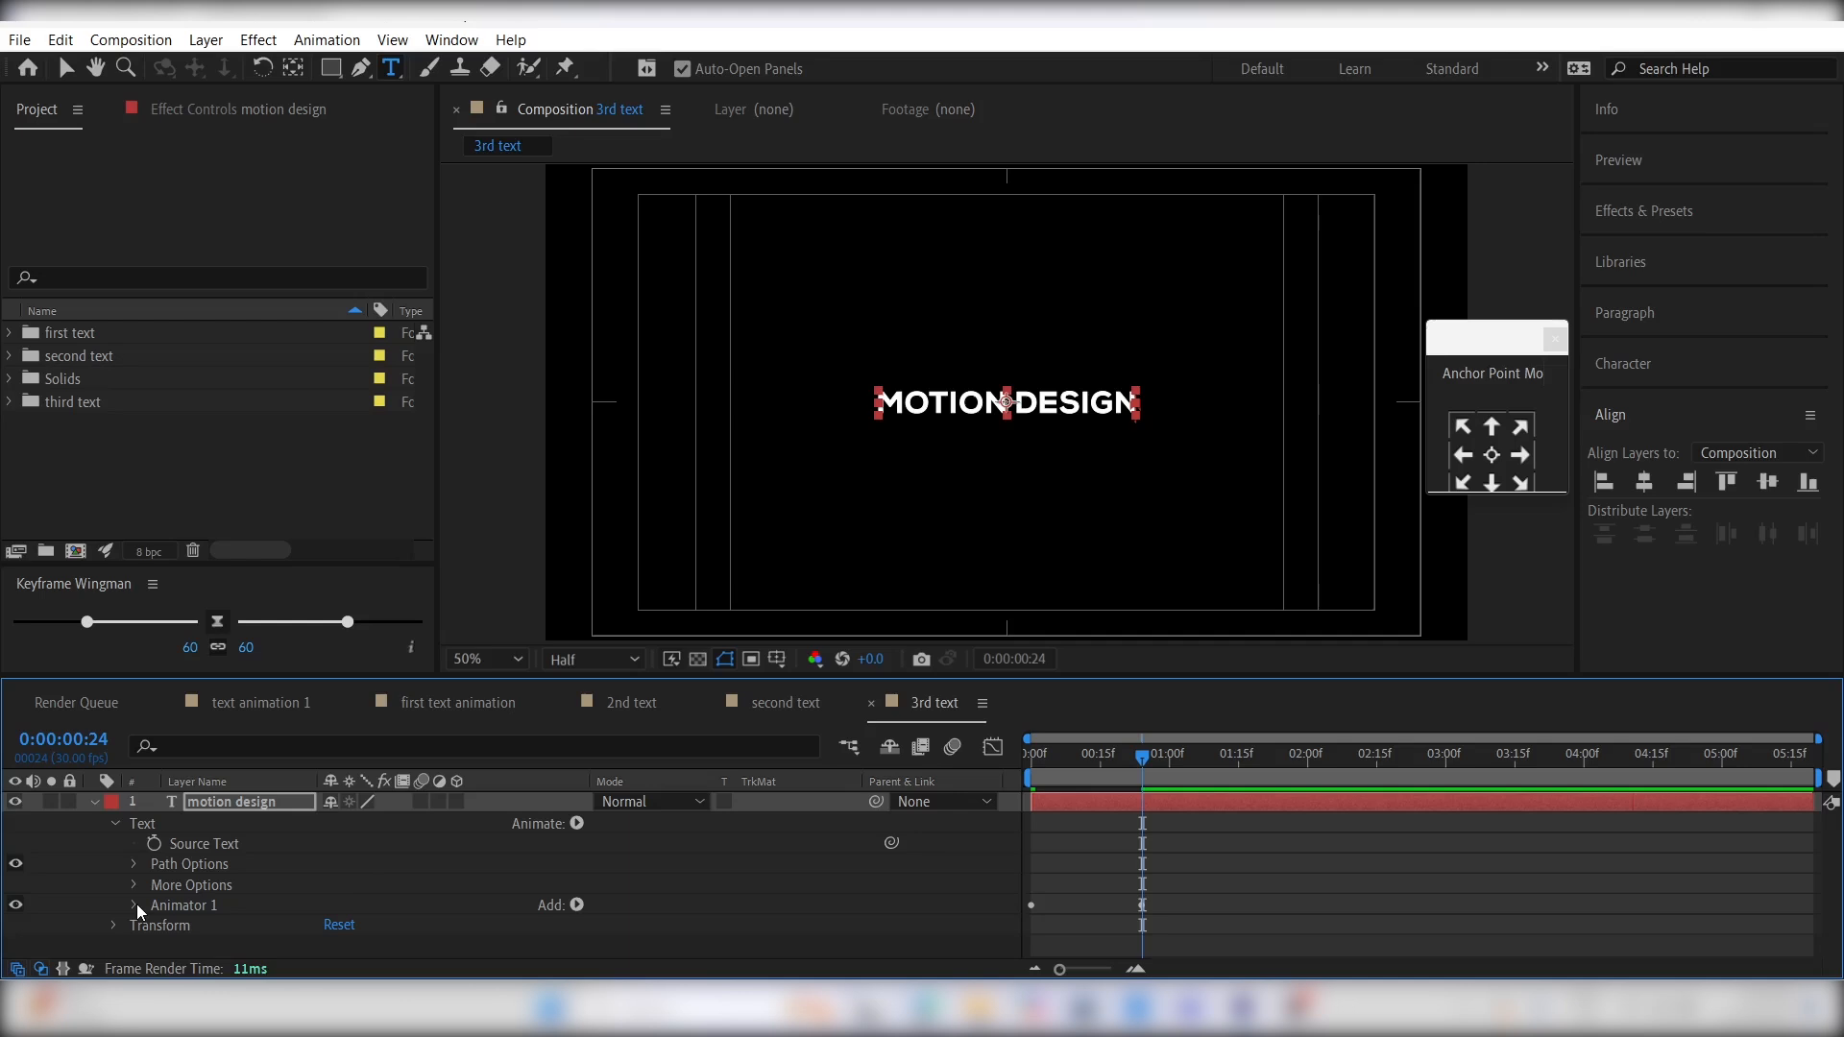
left_click(577, 824)
left_click(654, 761)
scroll(302, 902, "down", 1)
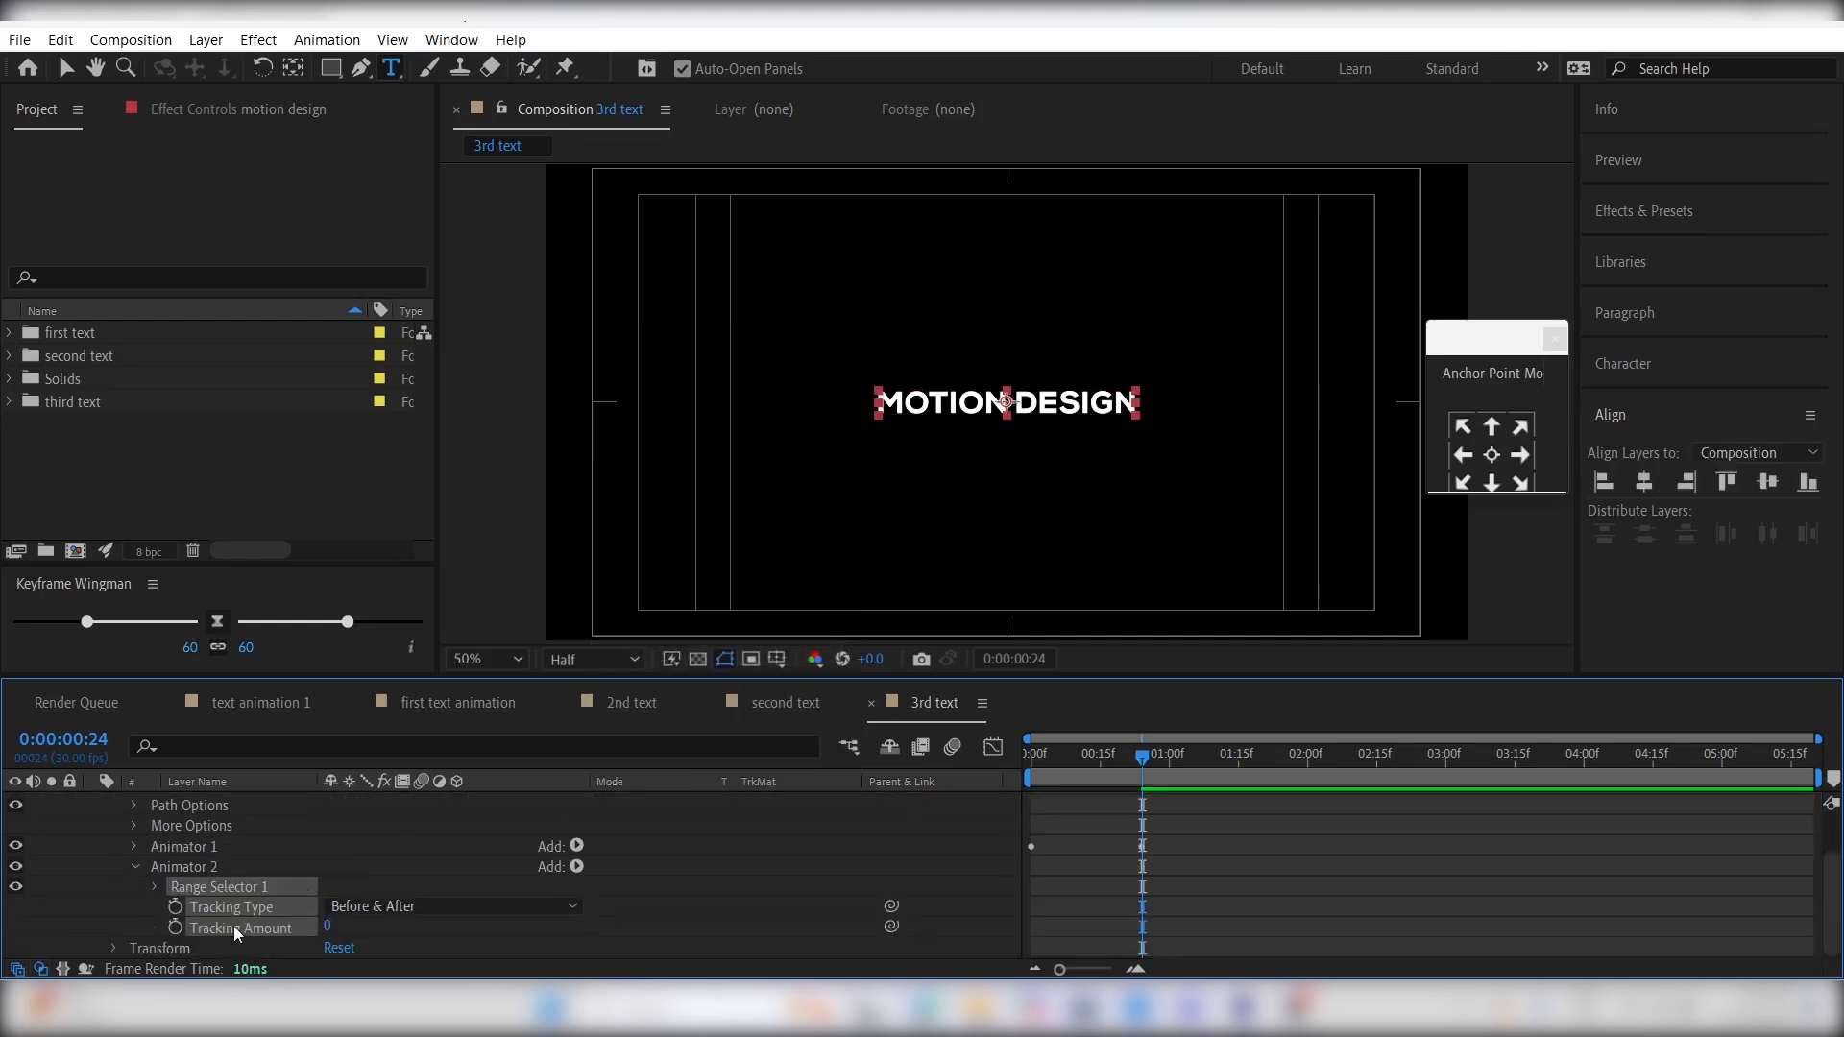
- Keyframe the second animator's Tracking Amount from 0 at 0:00:00:24 to 19 at 0:00:01:03
left_click(1099, 900)
scroll(1143, 862, "up", 1)
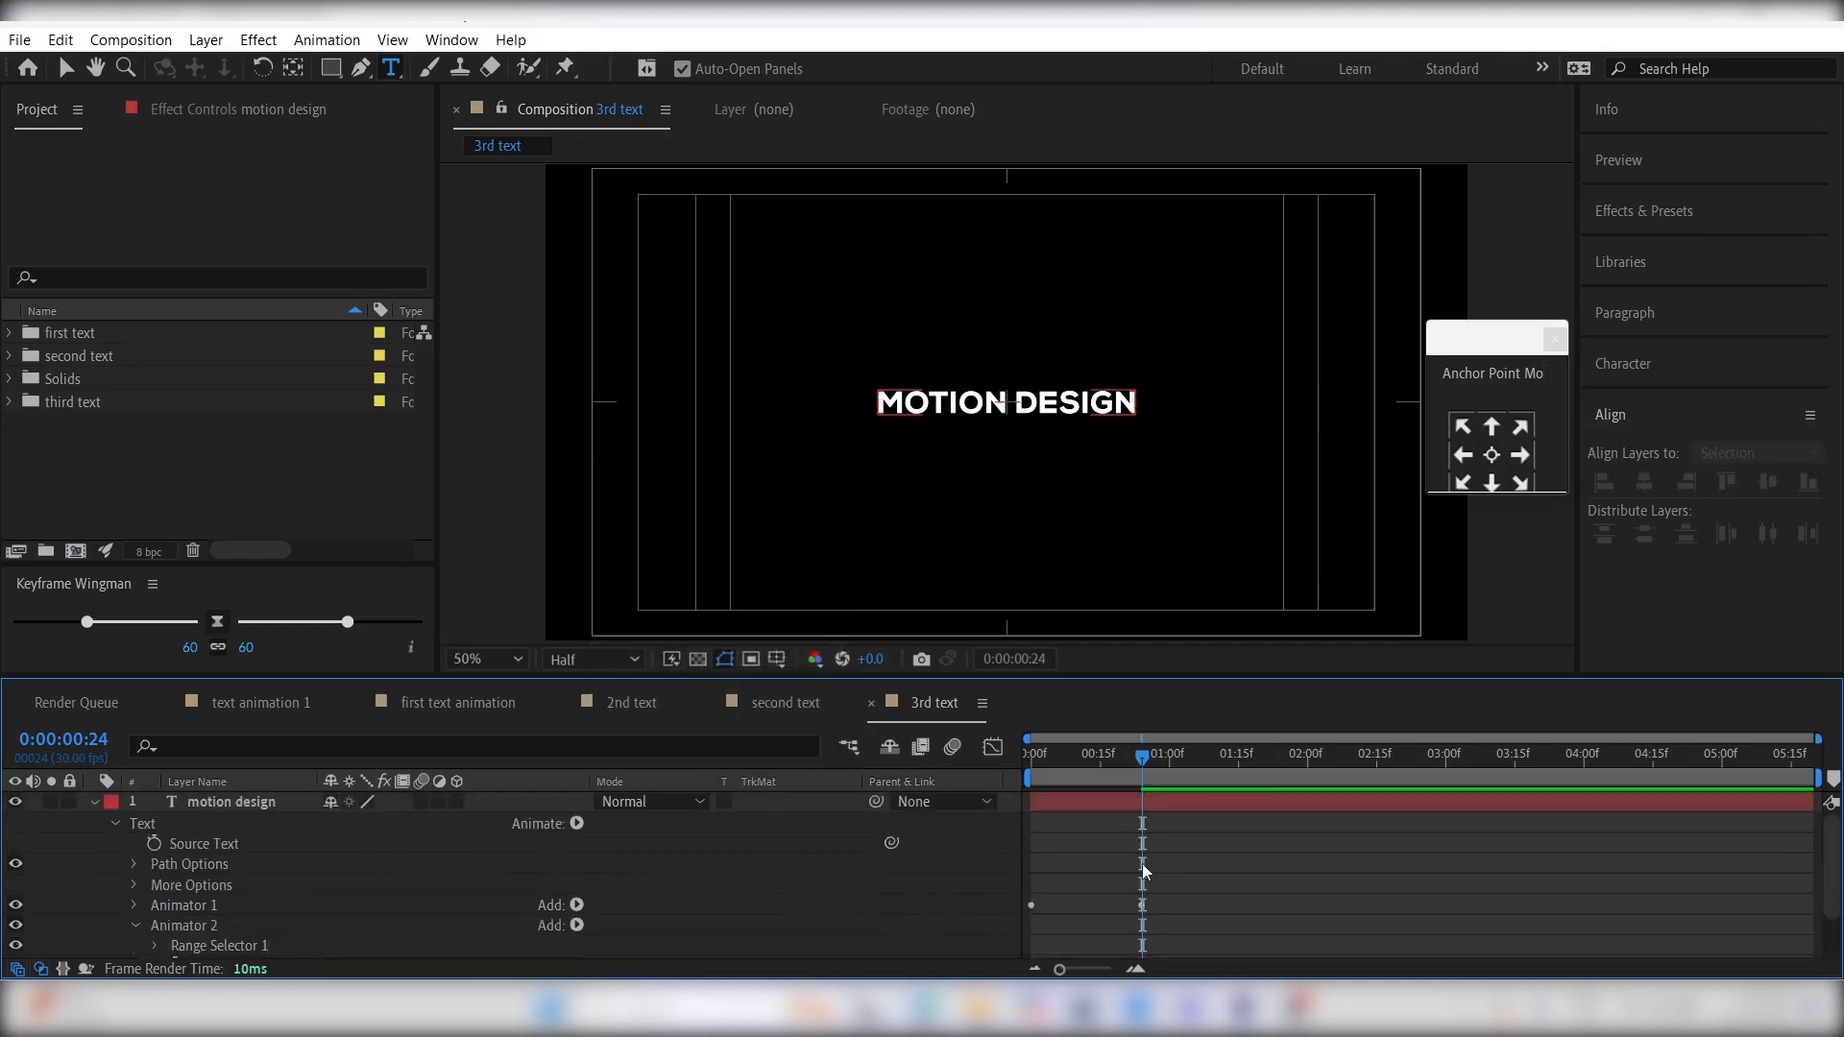
scroll(1143, 863, "down", 1)
left_click(175, 928)
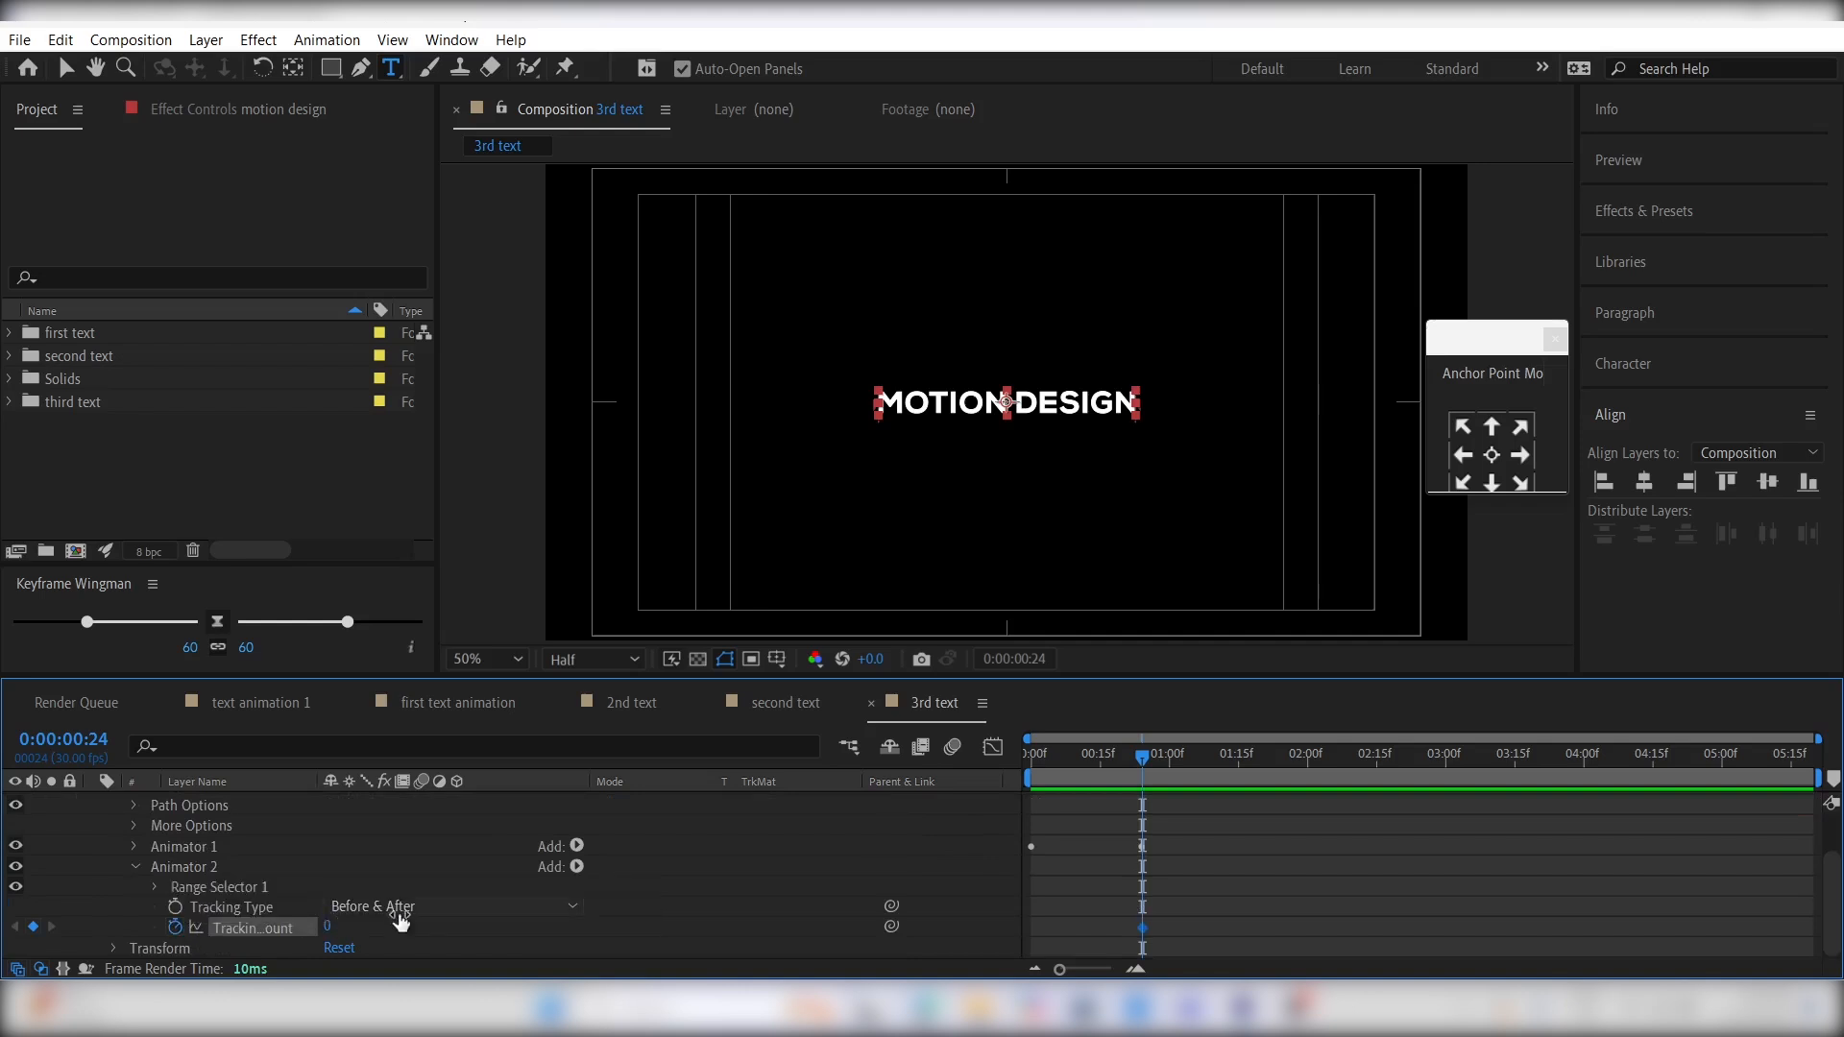
left_click(1183, 768)
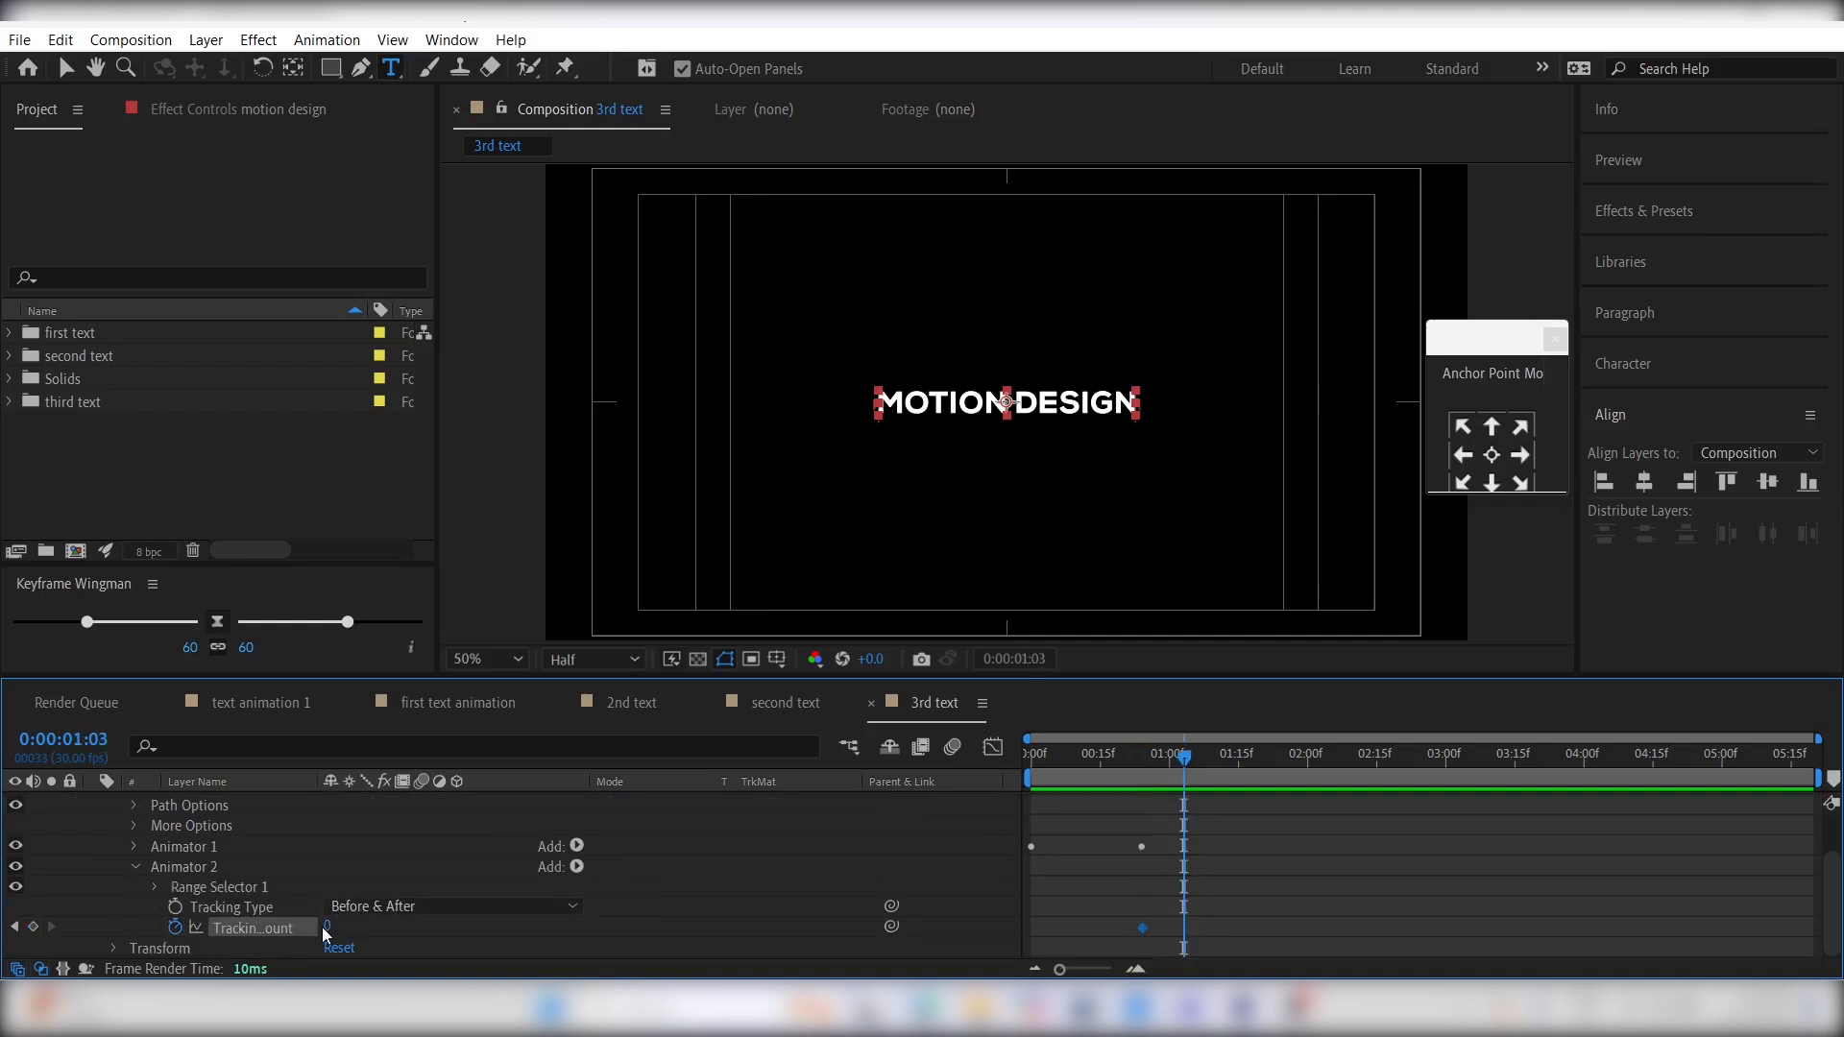
left_click_drag(333, 926, 348, 924)
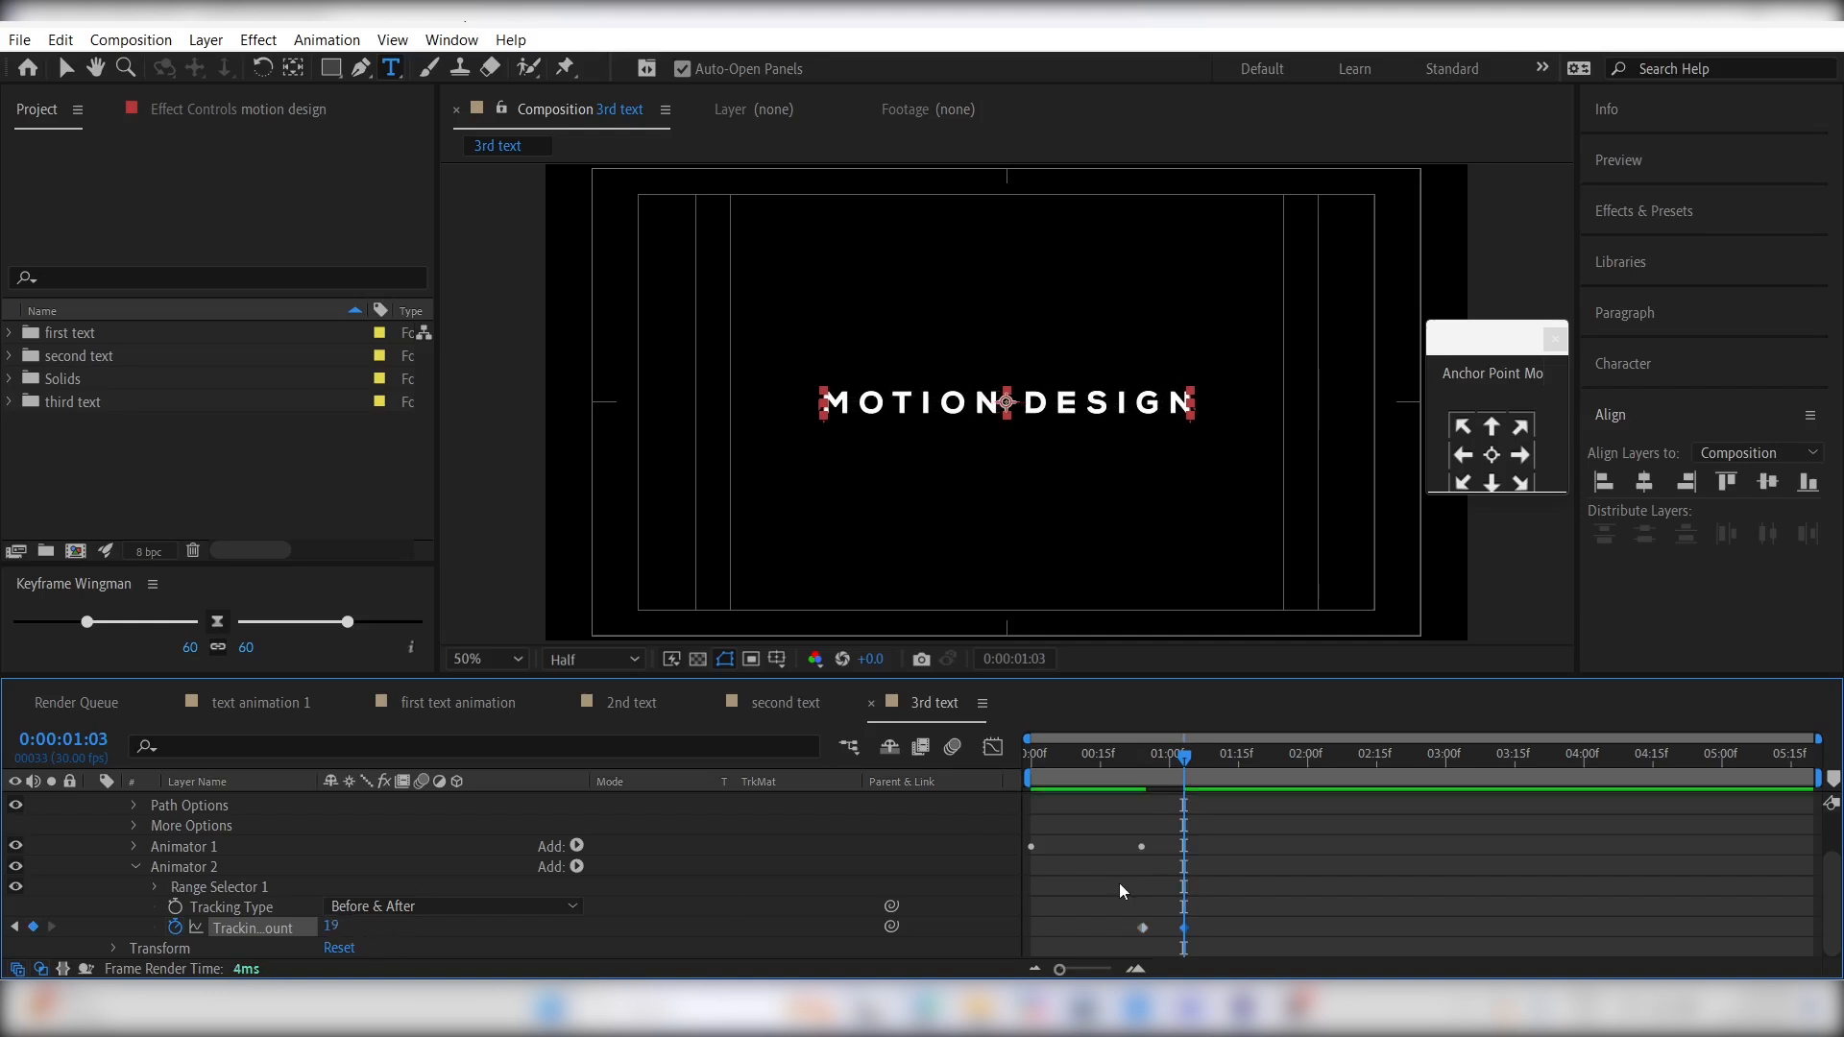
- Show only the keyframed properties of the motion design layer
scroll(1166, 862, "up", 2)
left_click(1143, 805)
key("u")
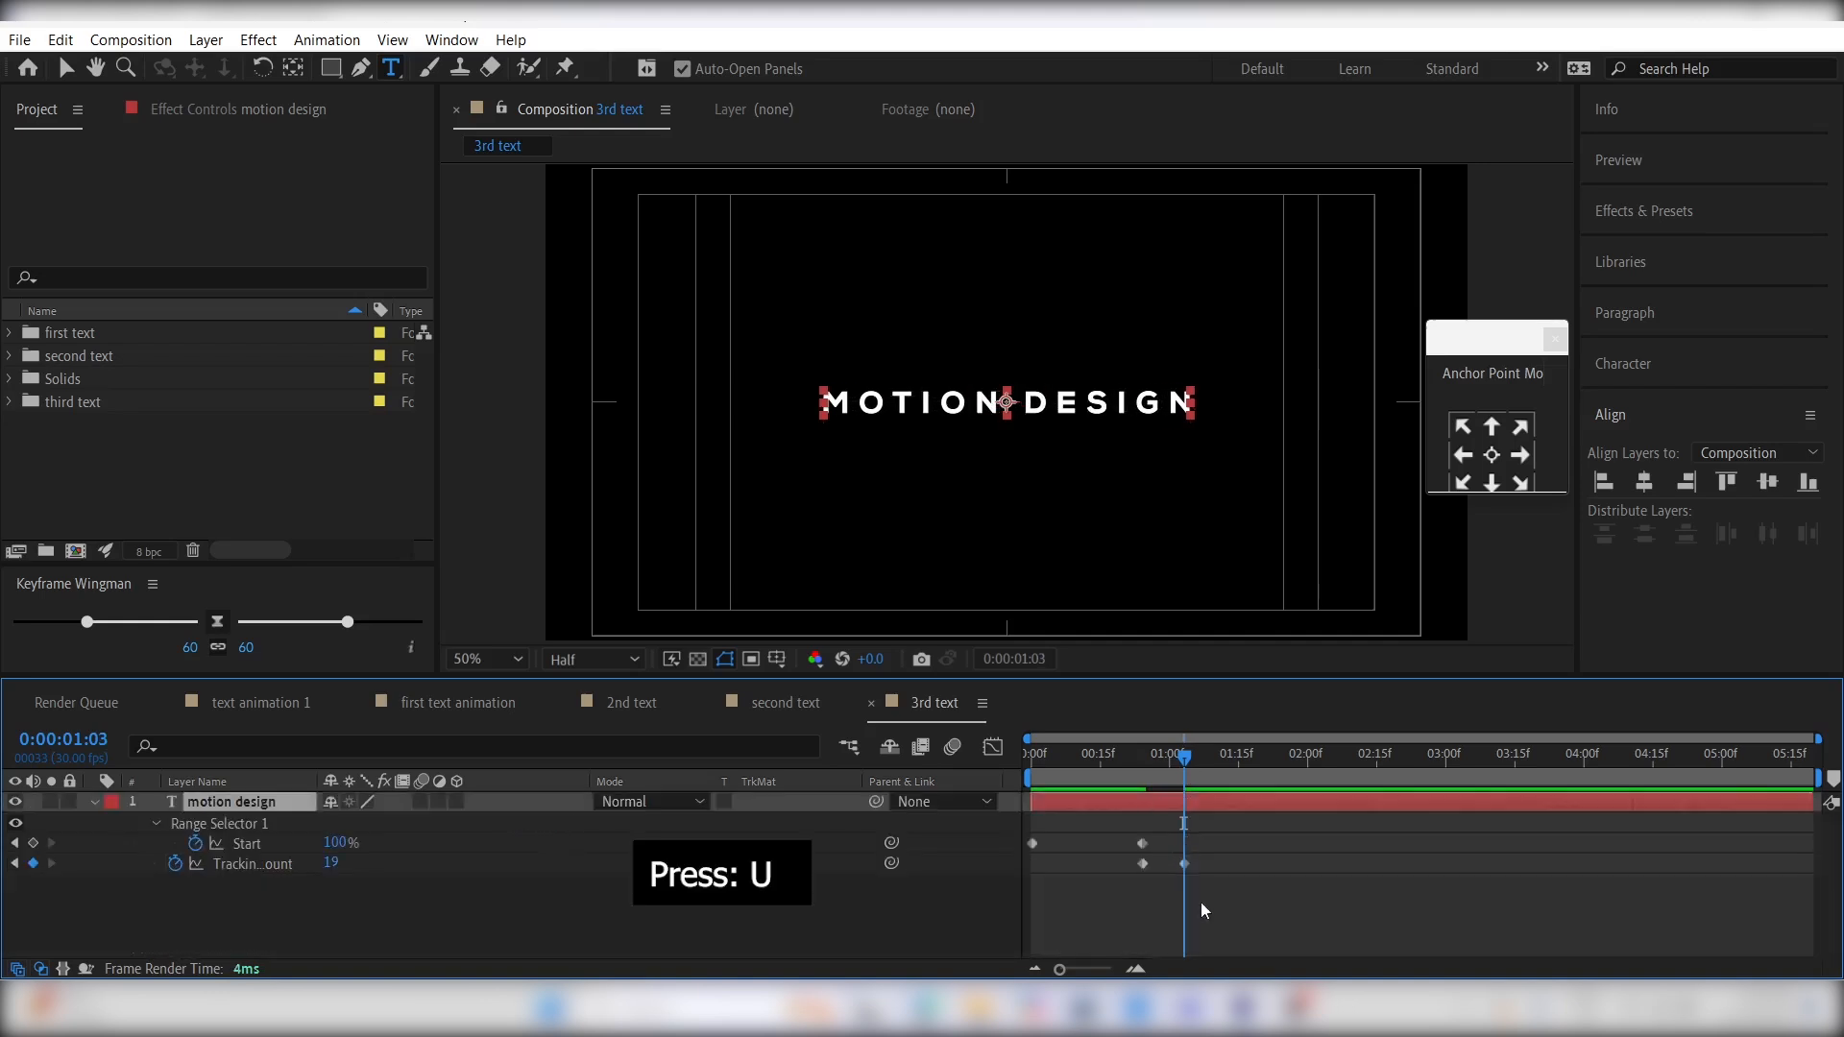
- Apply Easy Ease to all Start and Tracking Amount keyframes of the motion design layer
left_click_drag(1243, 896, 1006, 816)
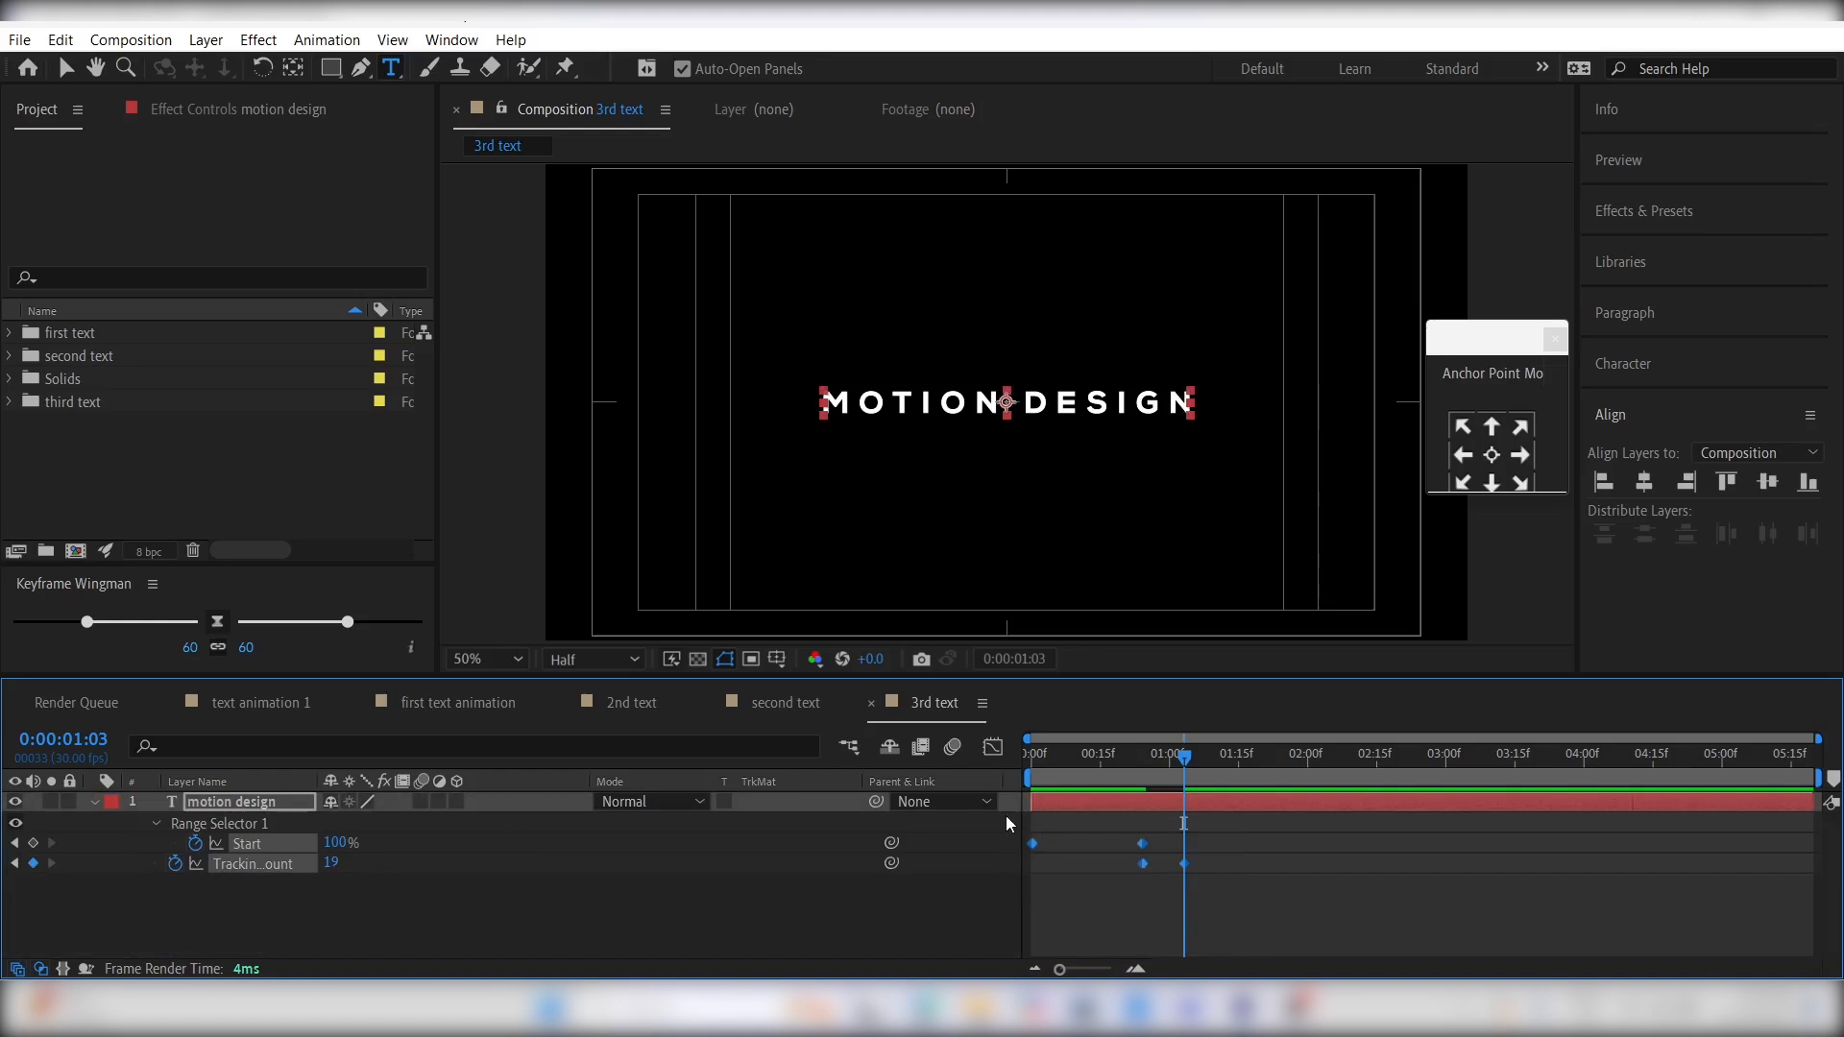
key("F9")
left_click_drag(1203, 907, 988, 842)
- Reshape the speed curves so Start peaks early with a long ease-out and Tracking Amount peaks sharply between its keyframes, and preview the animation
left_click(993, 747)
left_click(1096, 910)
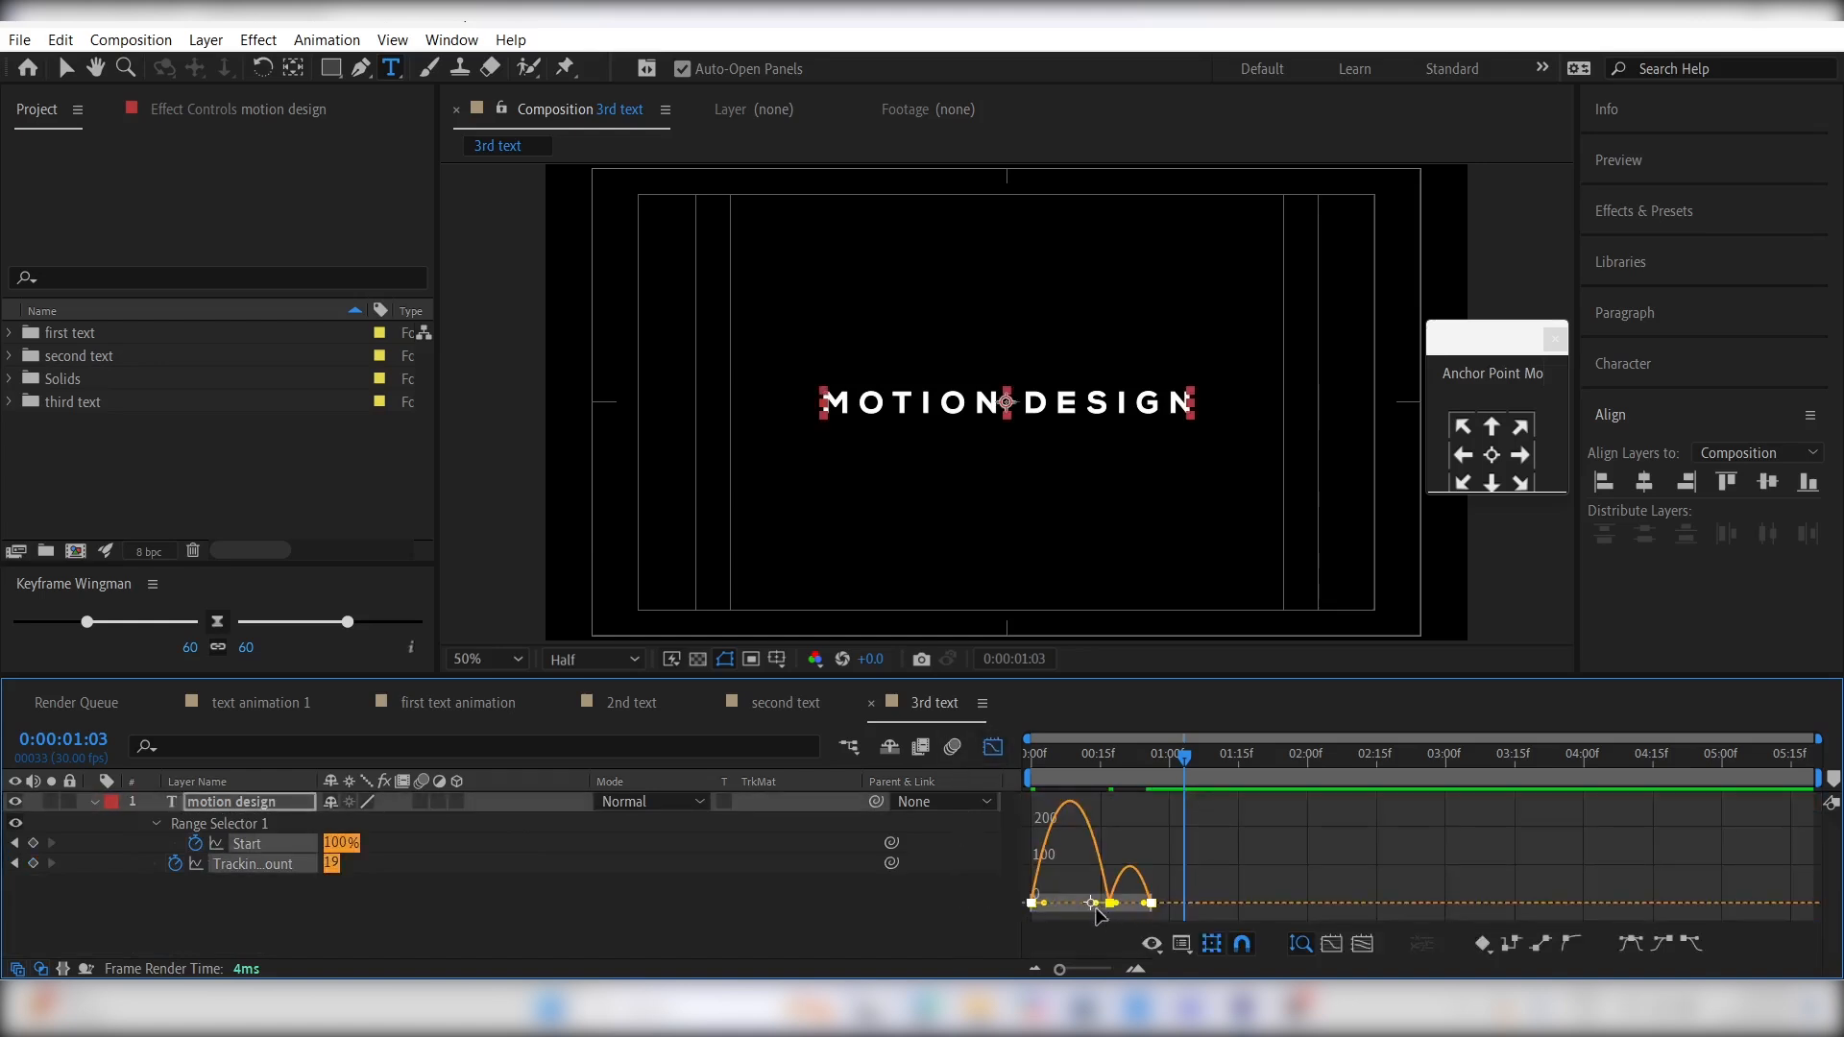
left_click_drag(1060, 973, 1098, 970)
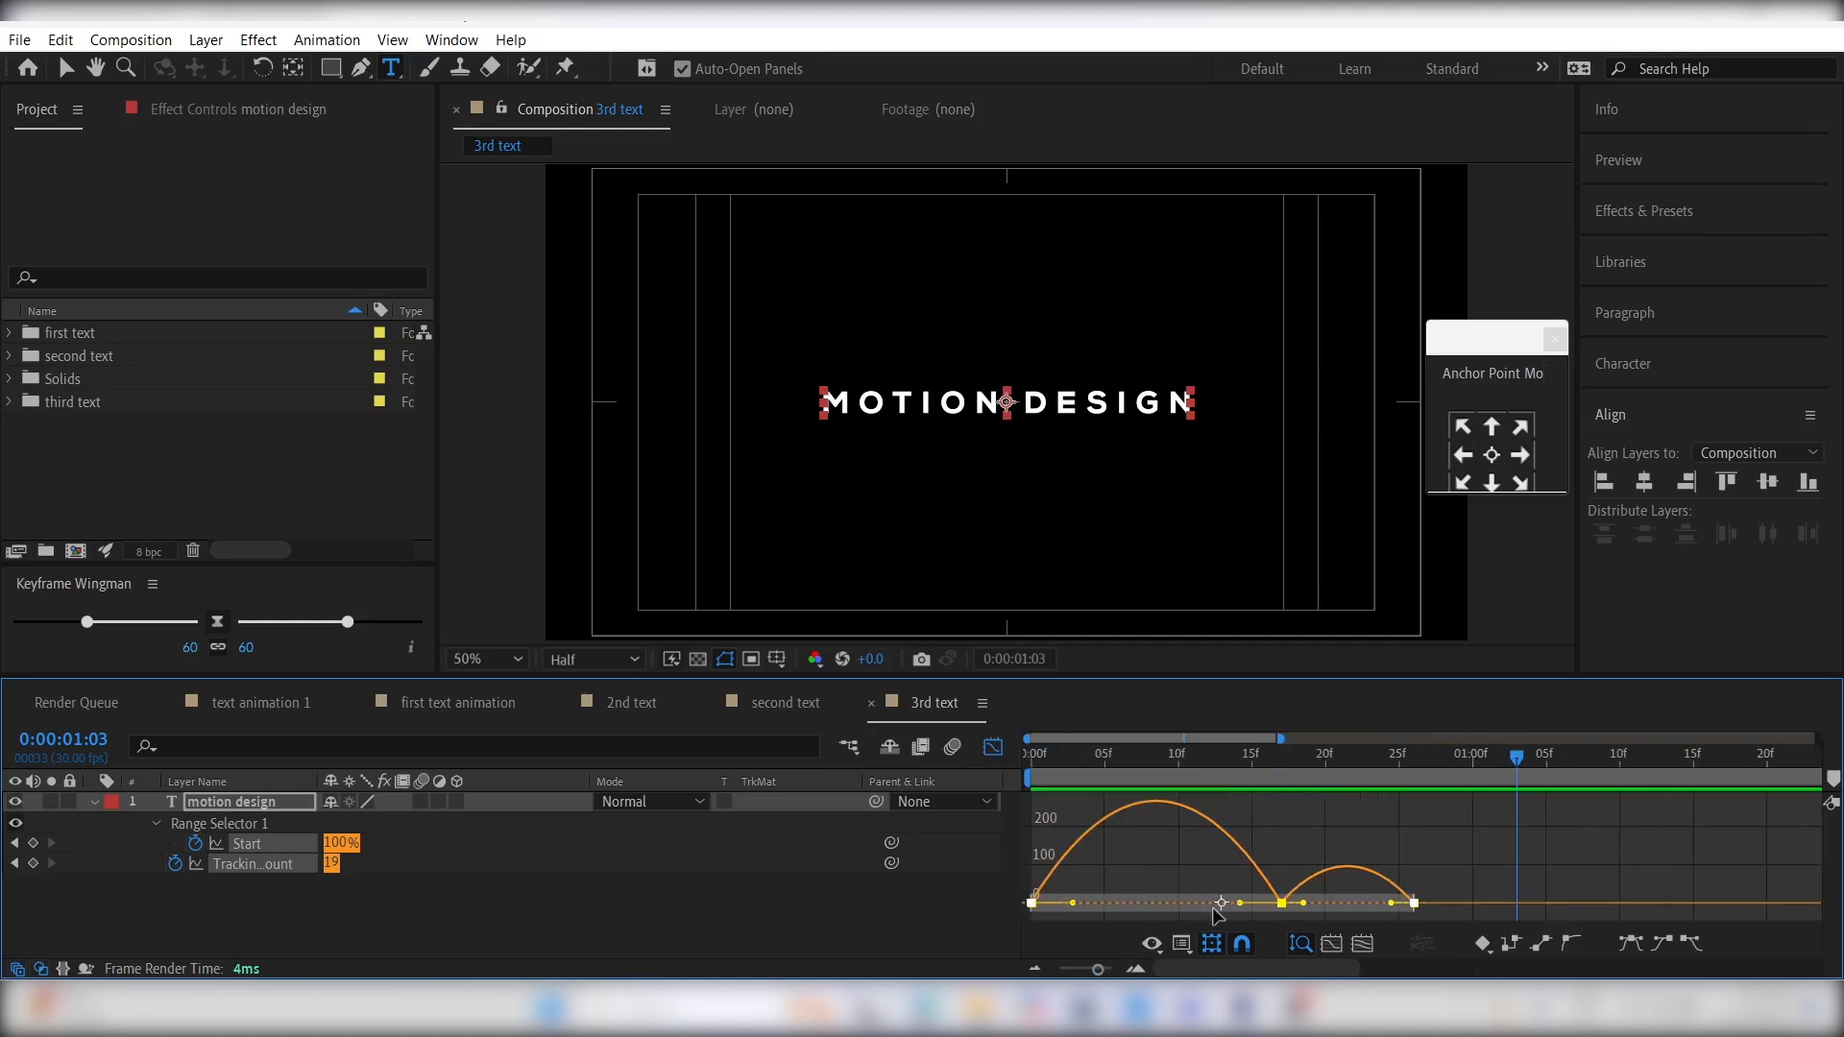
left_click_drag(1240, 903, 1335, 904)
key("space")
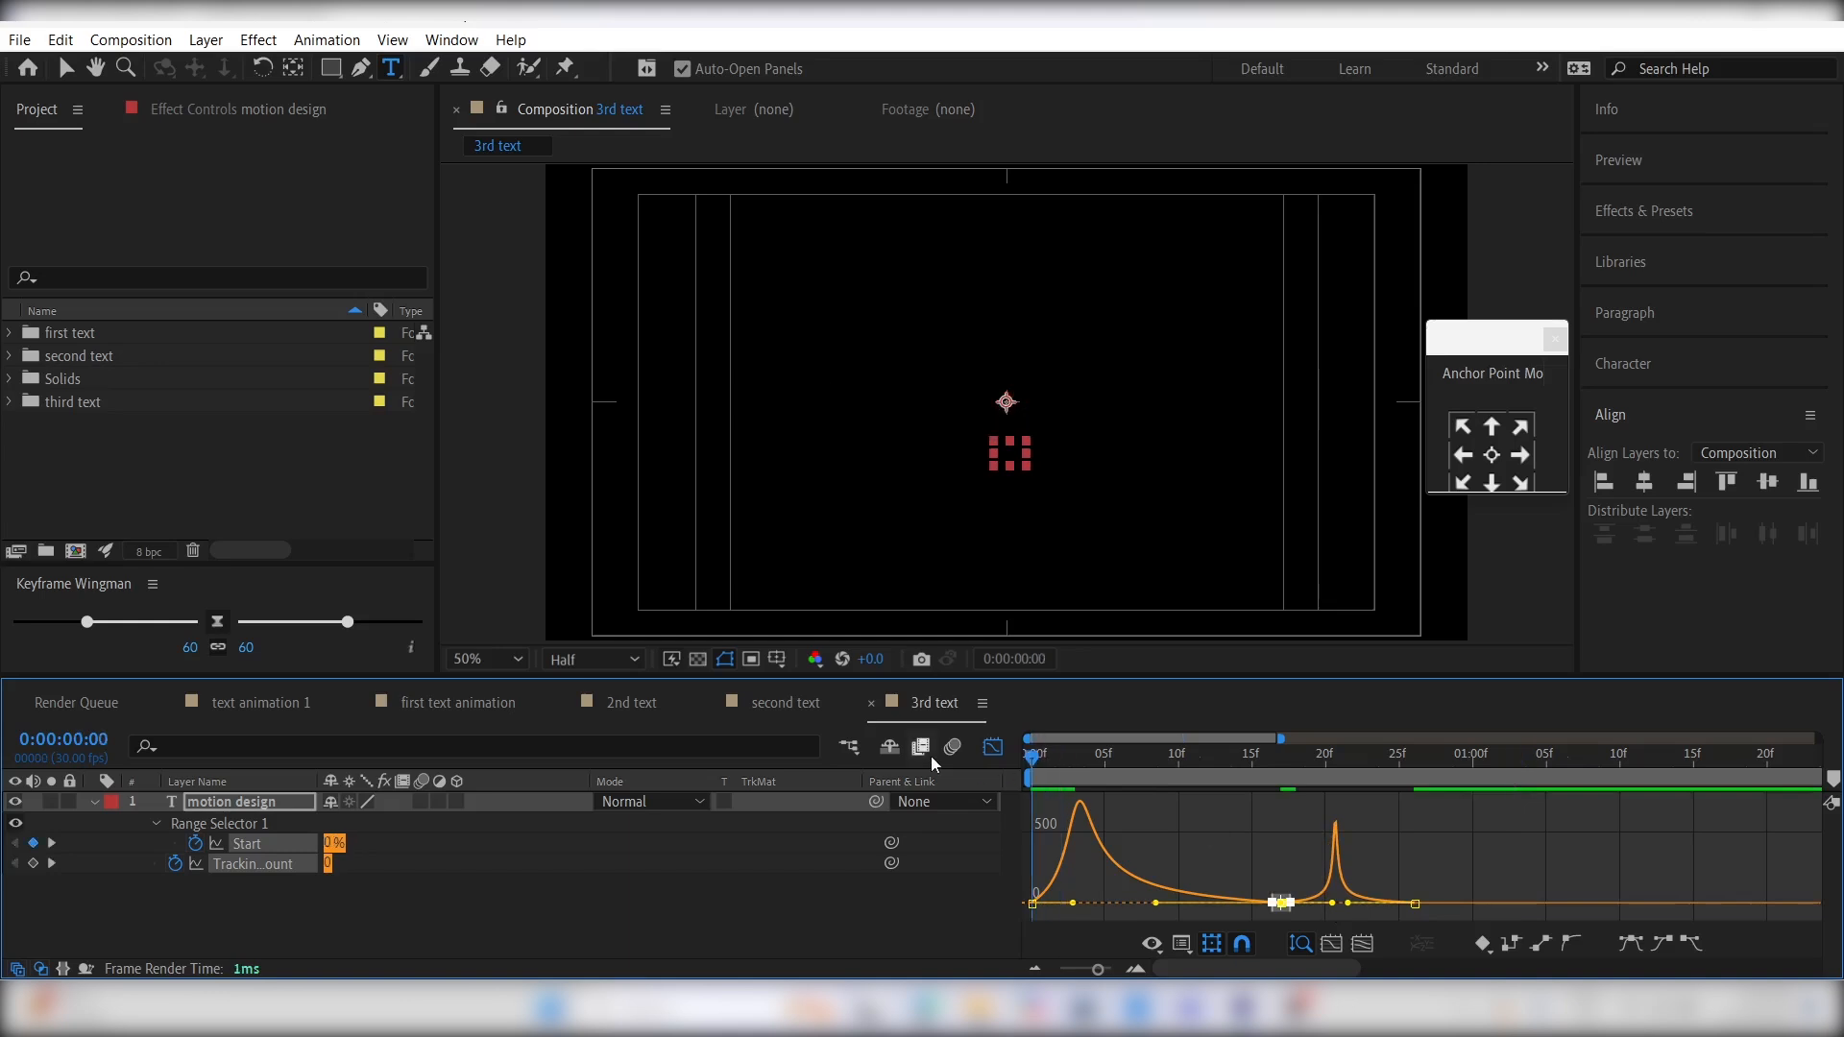
key("space")
left_click(993, 747)
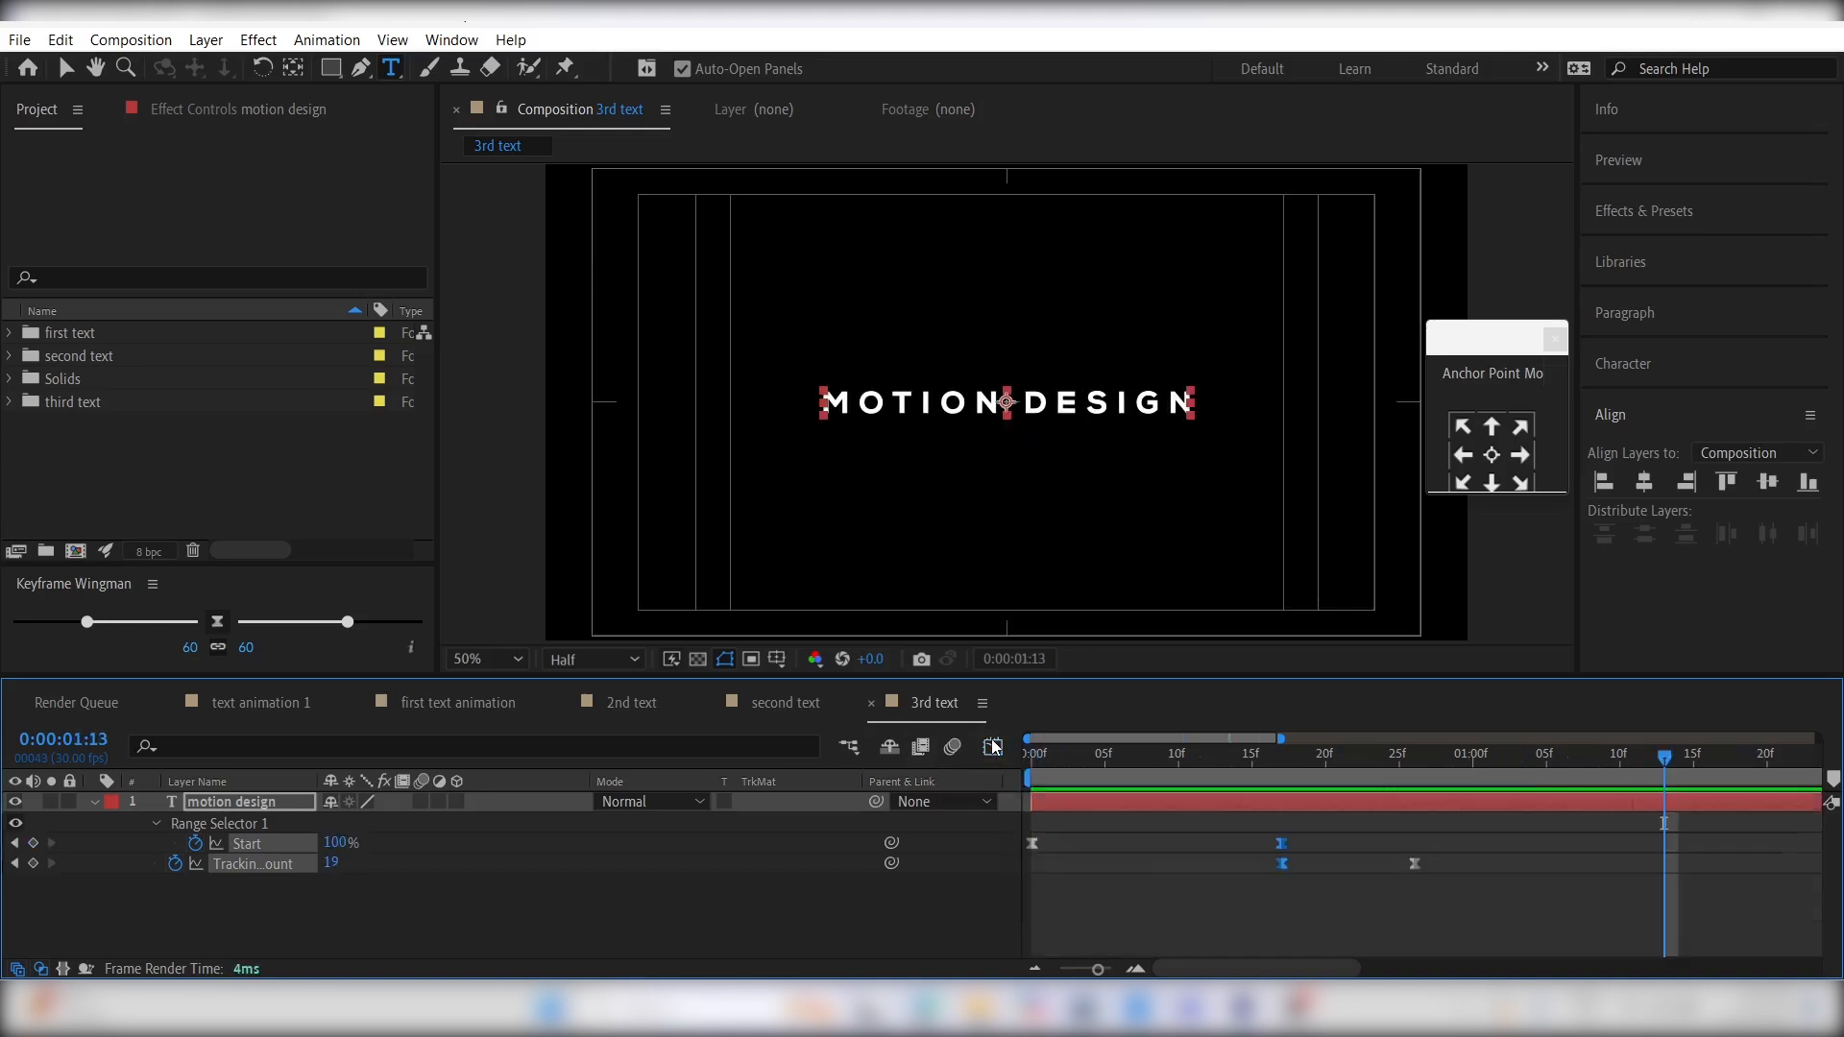
left_click(1162, 837)
- Pre-compose the motion design layer as "third text" and return to the 3rd text composition
left_click(268, 809)
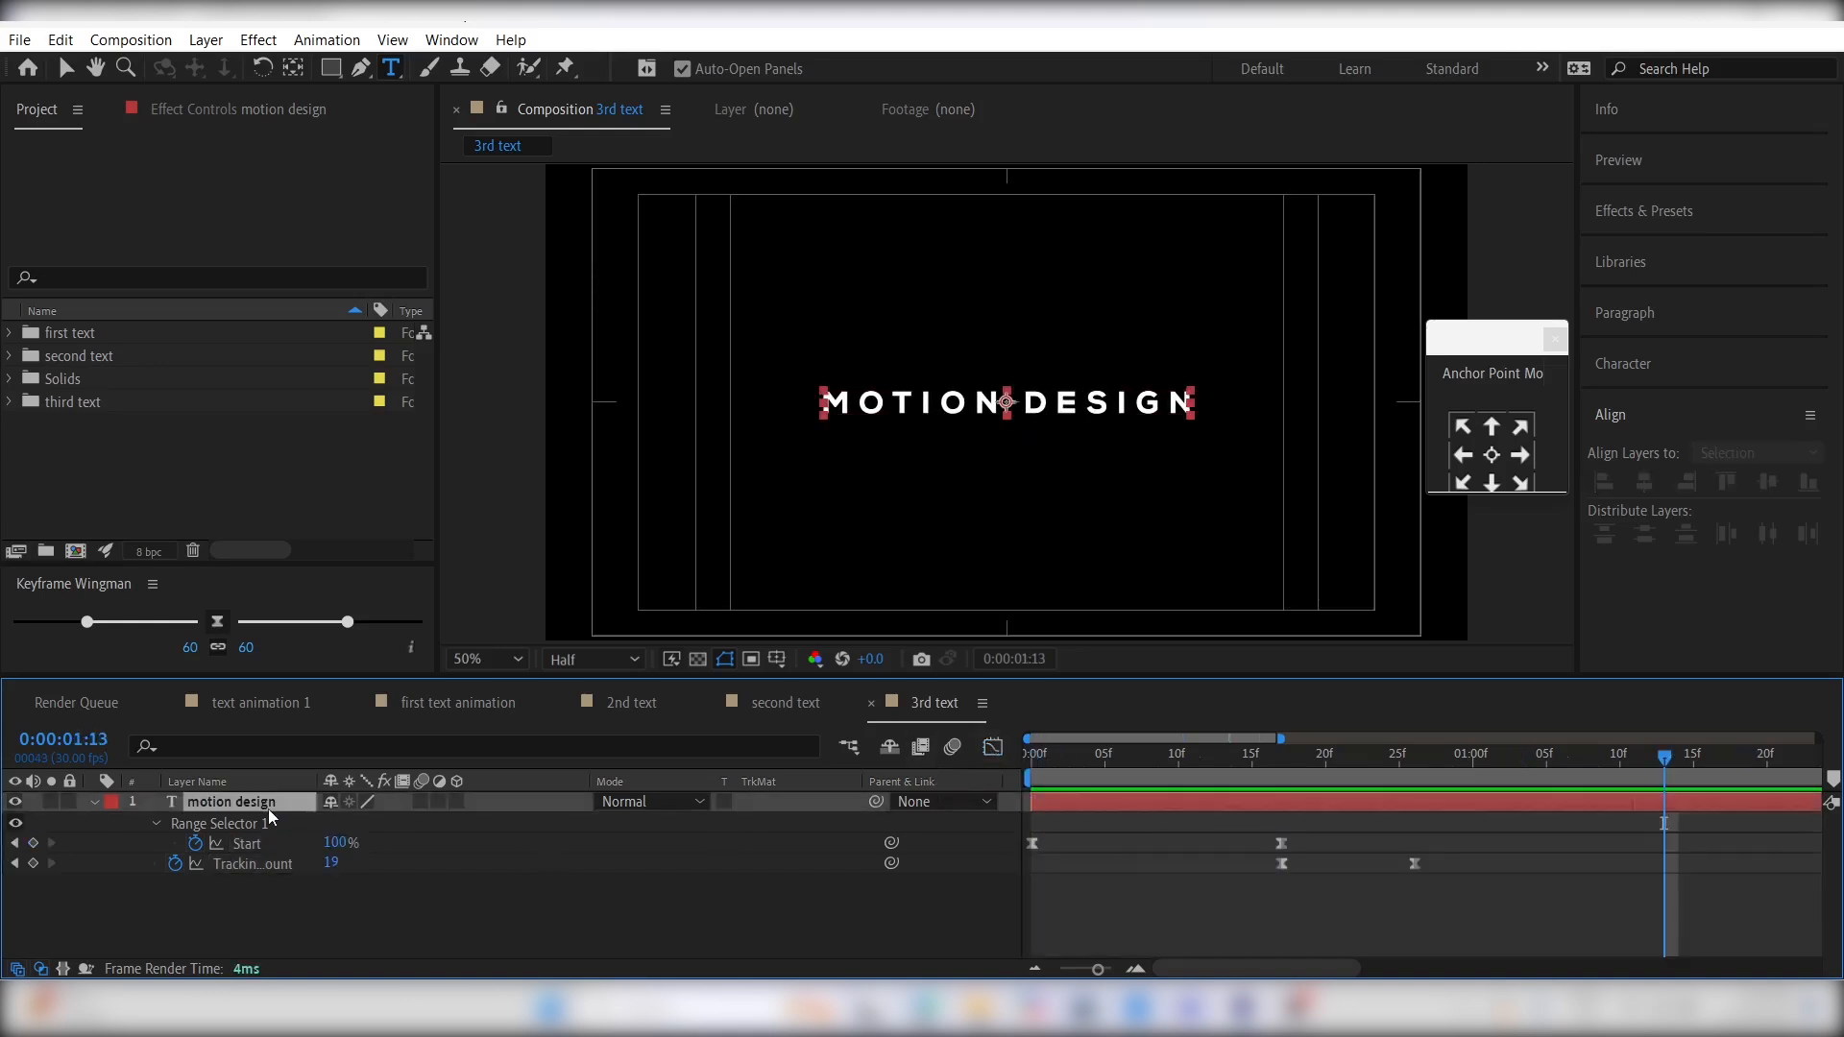
key("ctrl+shift+c")
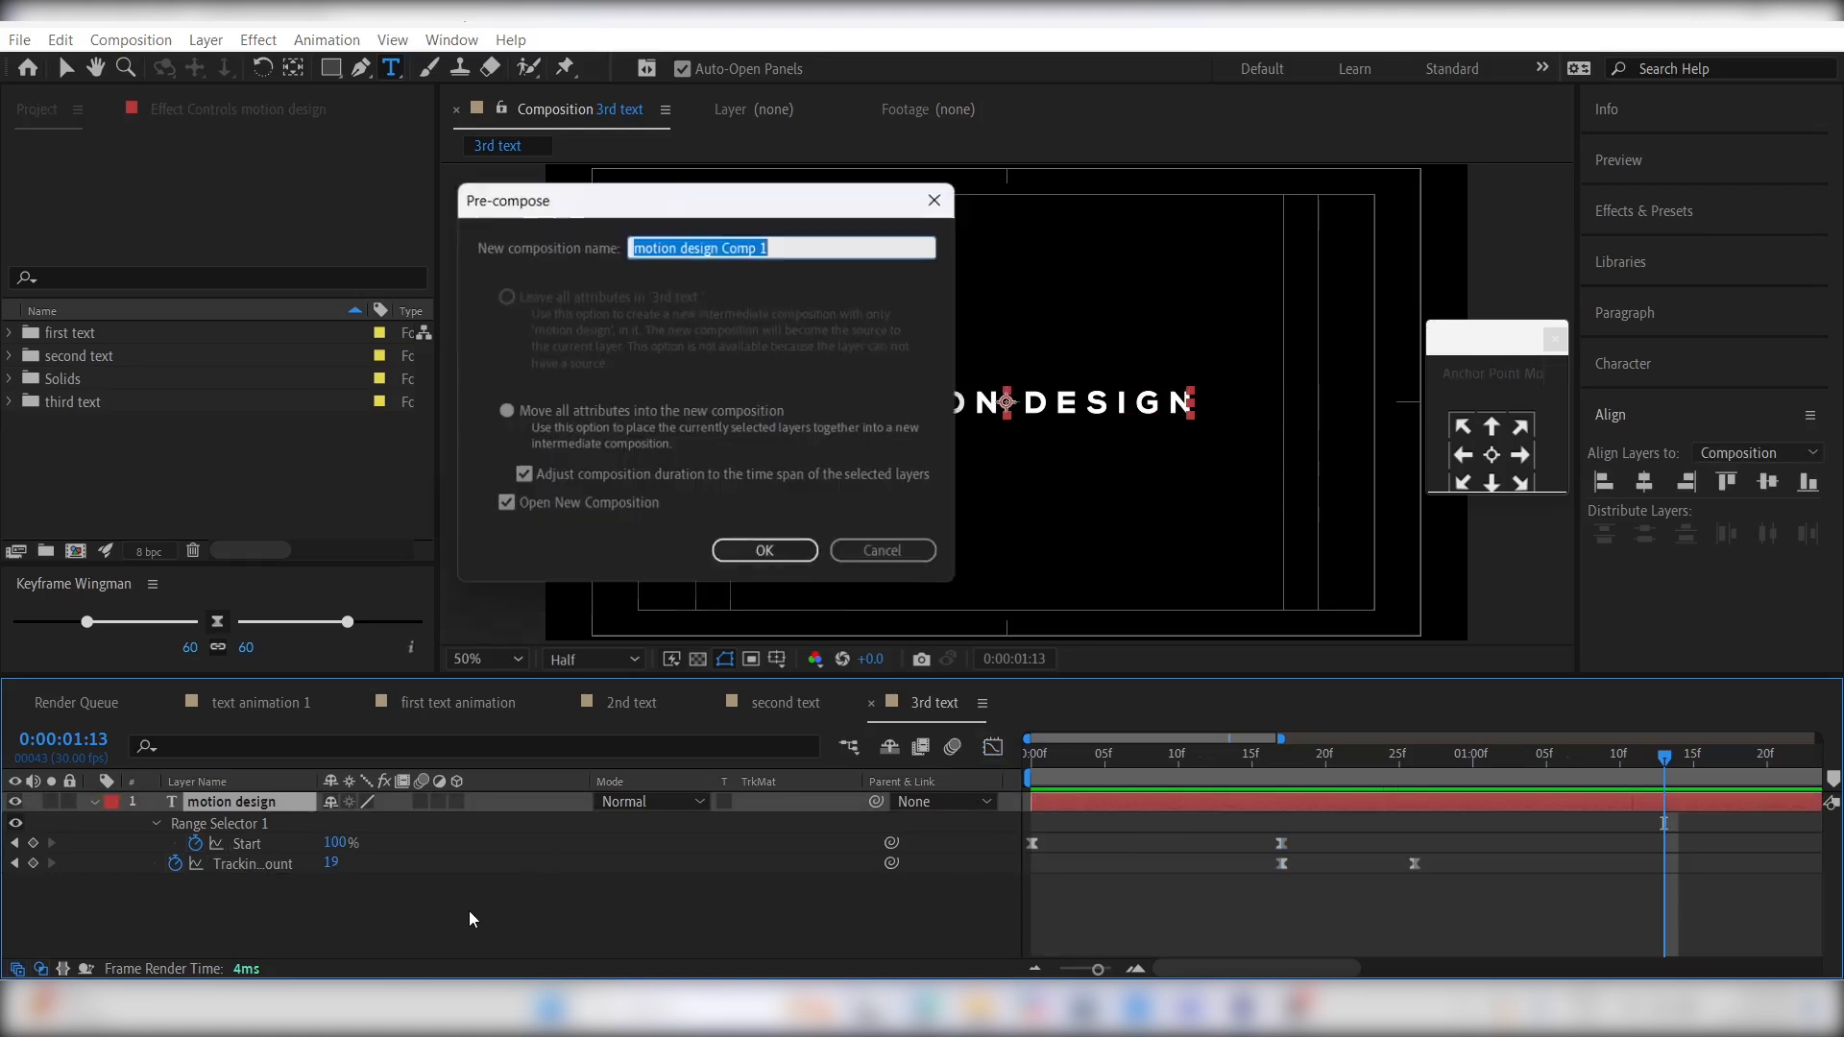
type("third text")
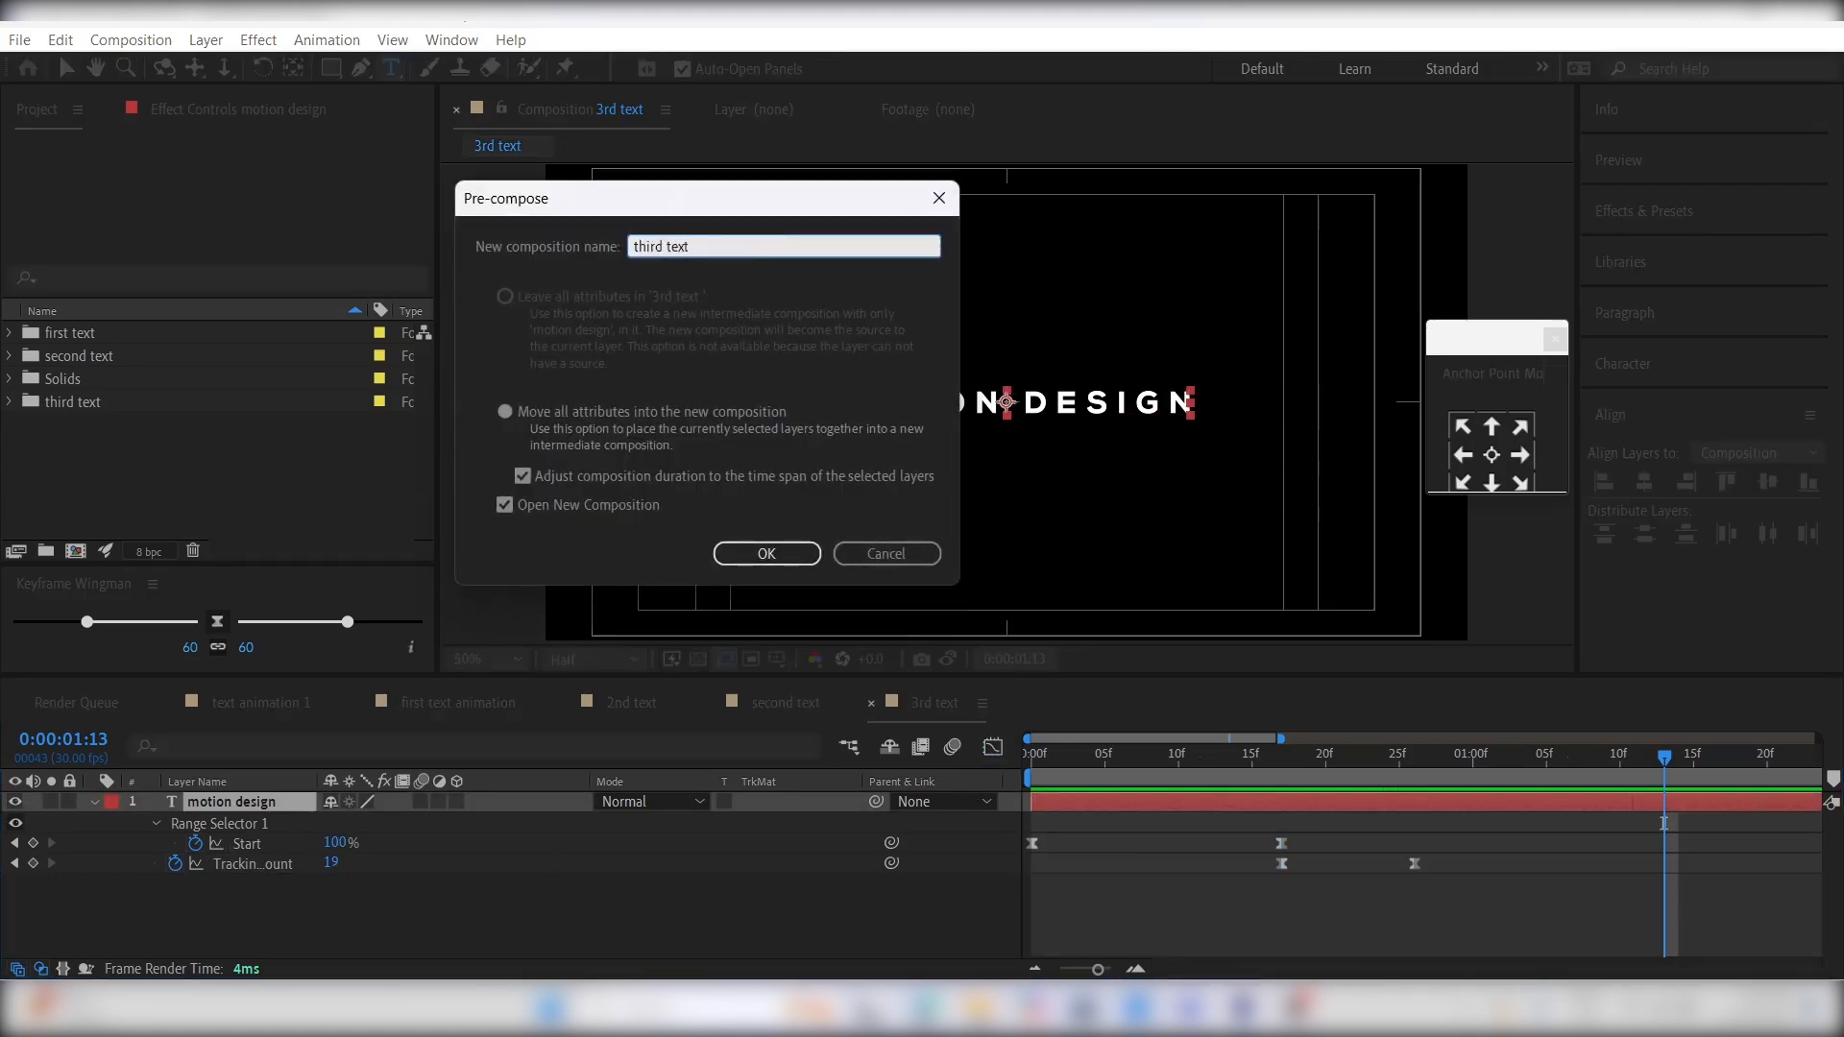
key("Return")
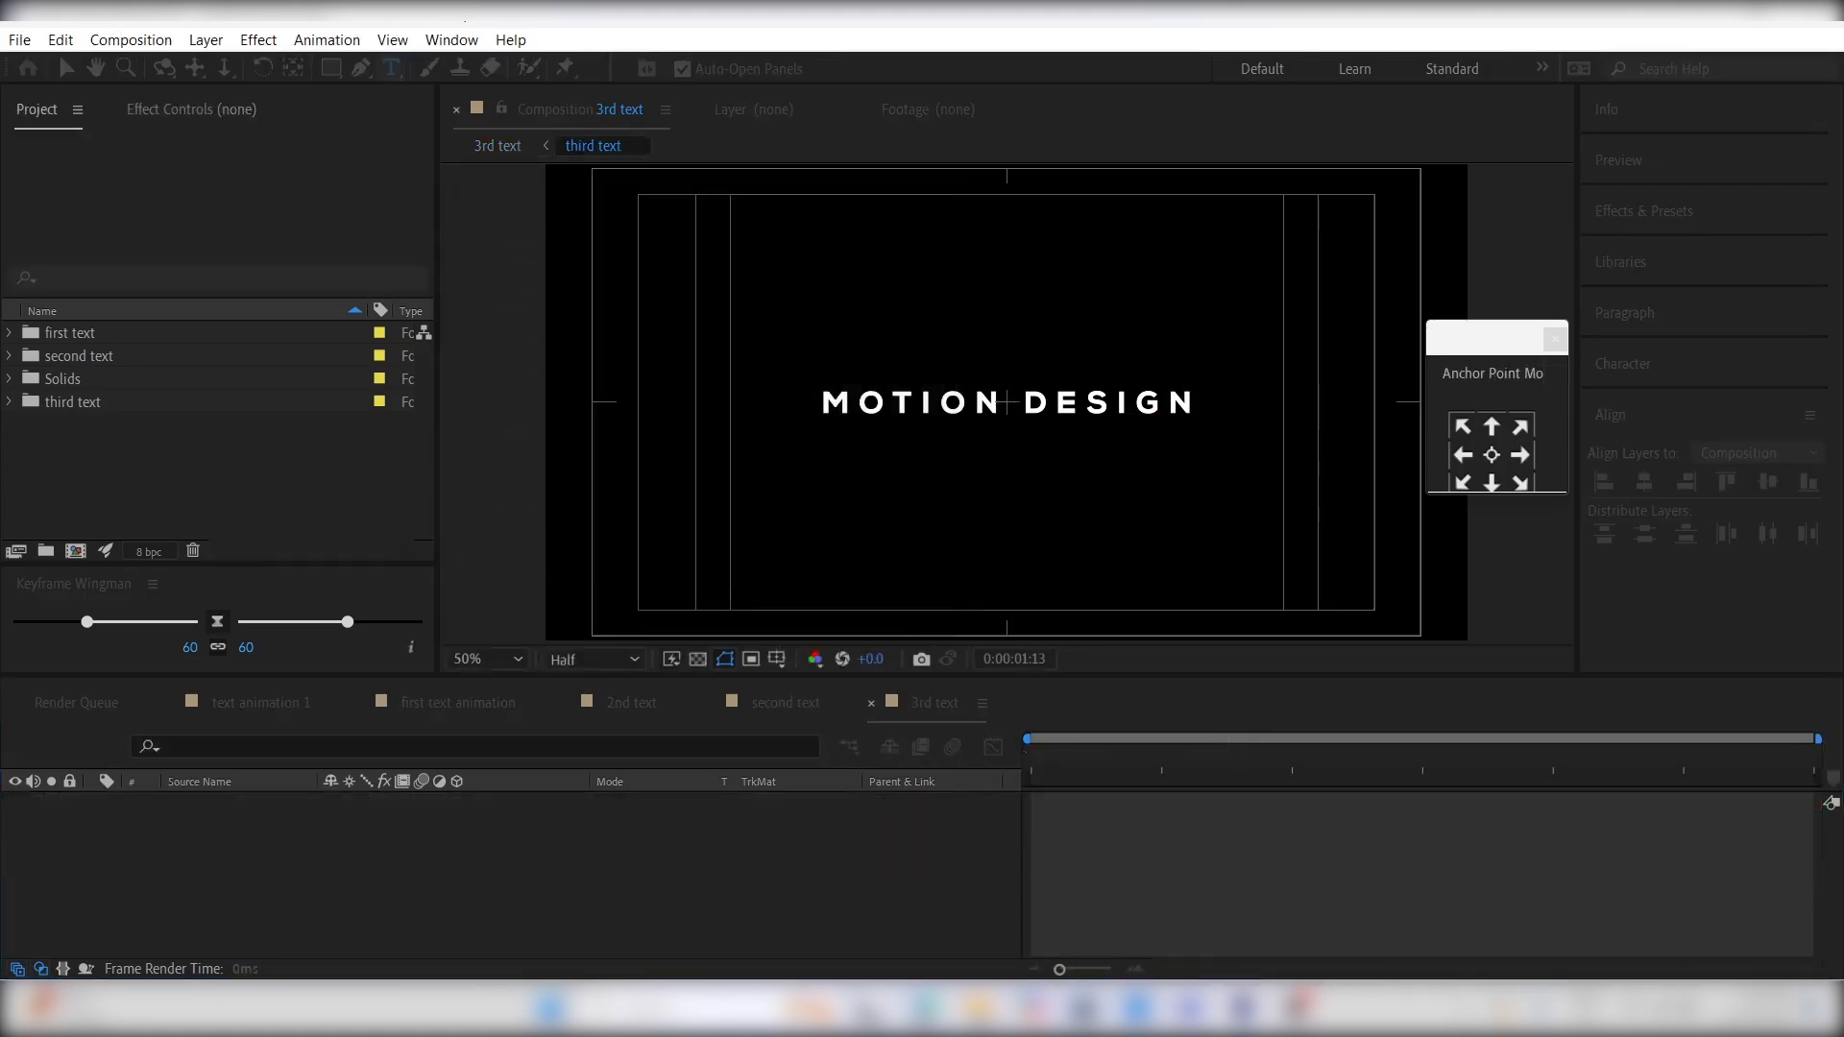
left_click(946, 708)
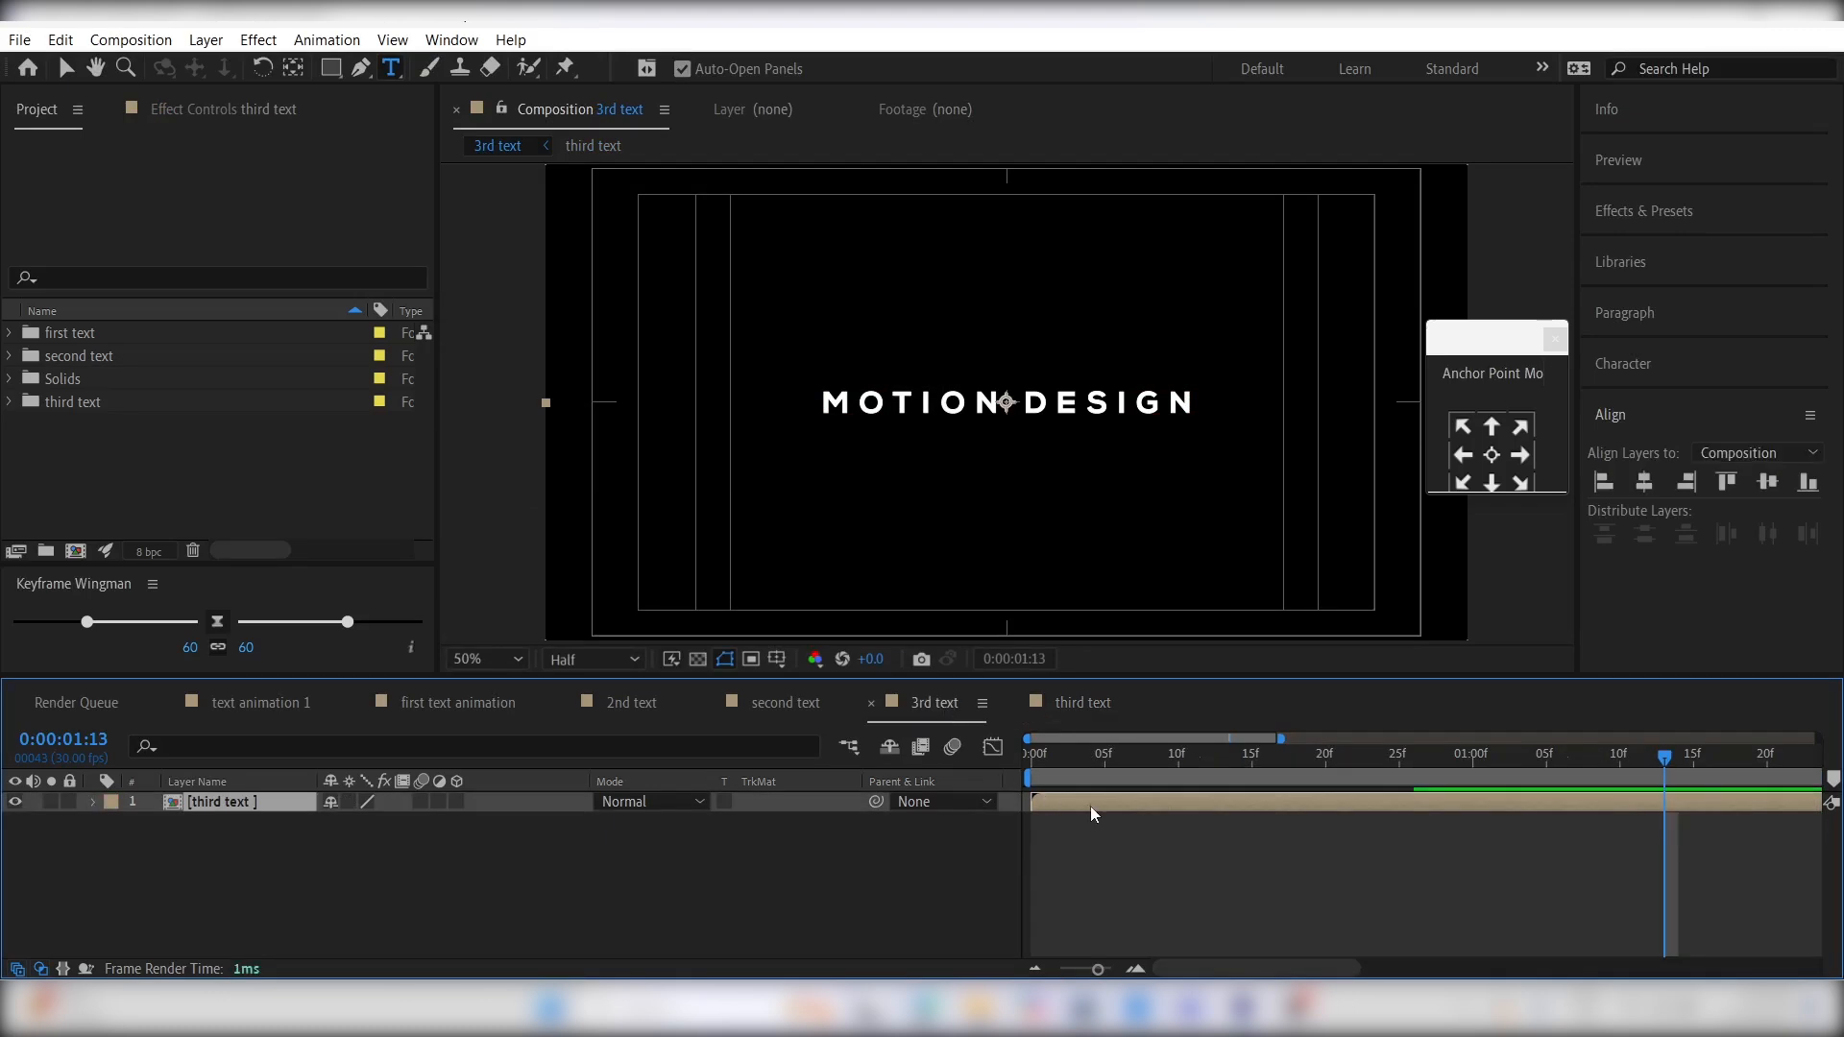
- Search the effects for "shift" and apply Shift Channels to the third text layer
left_click(1669, 212)
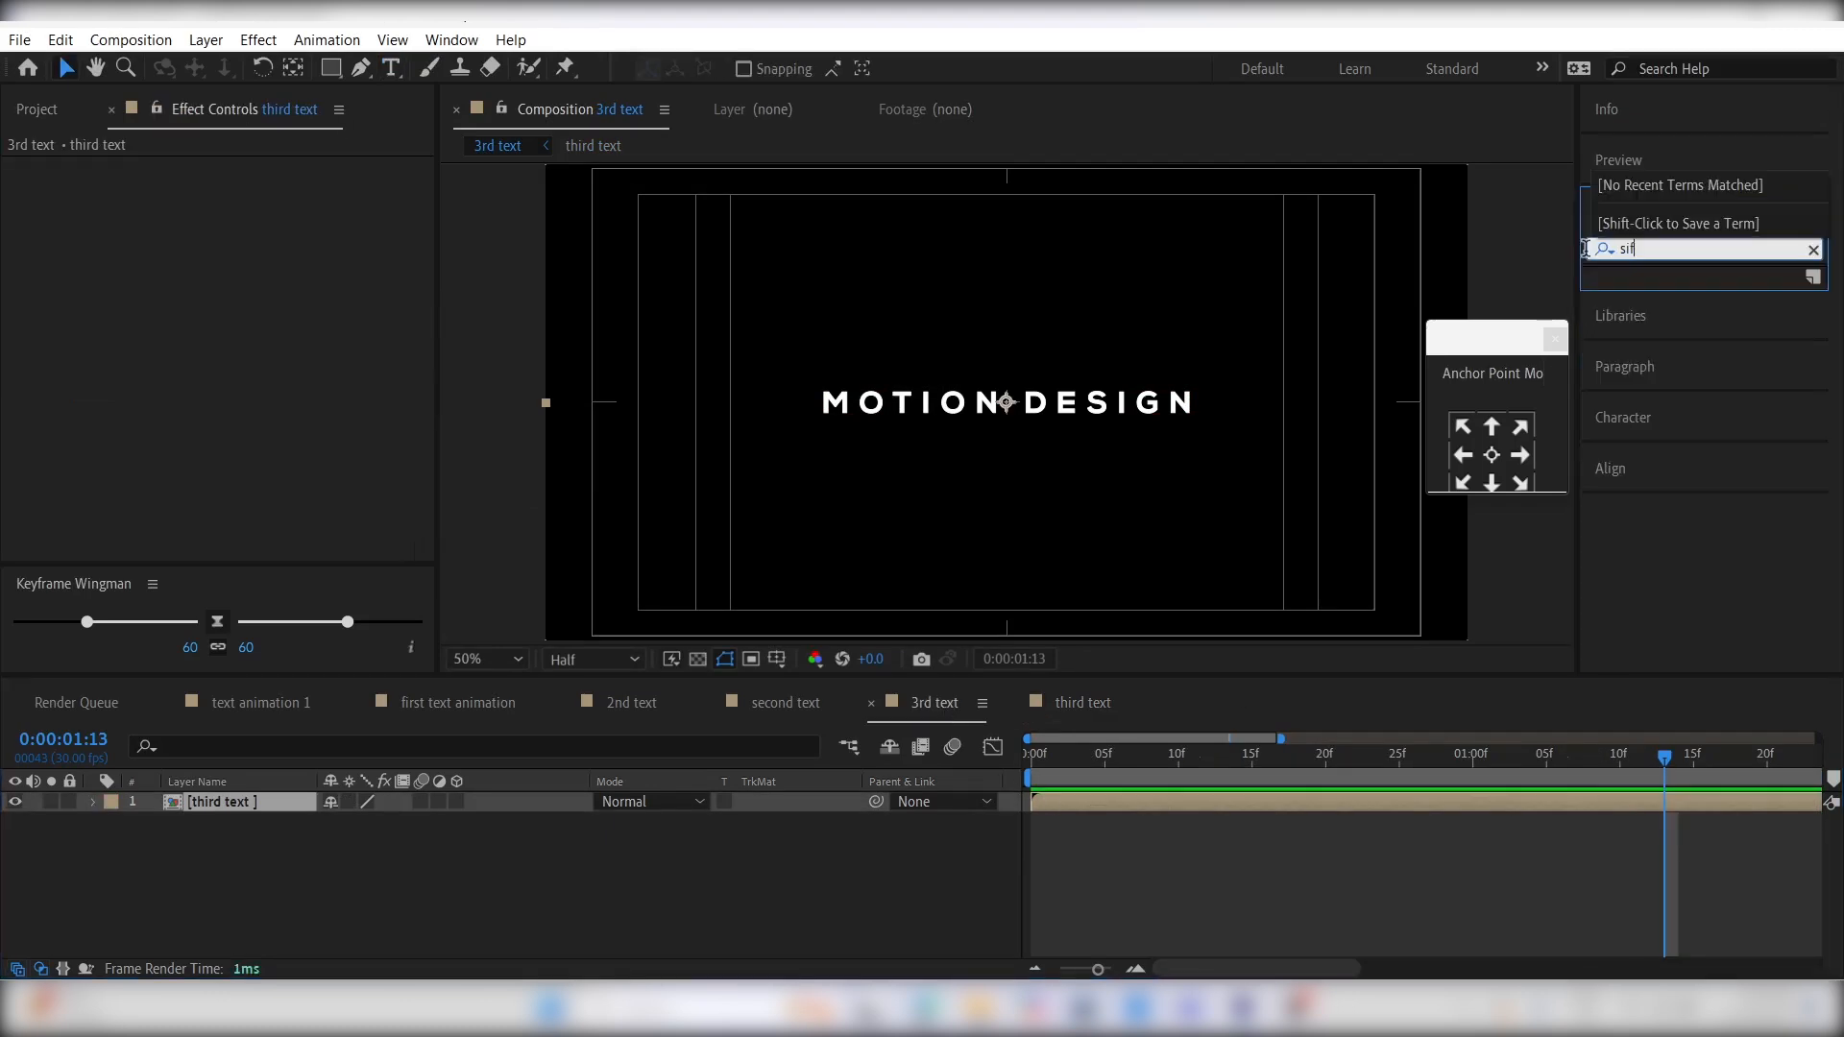
key("BackSpace")
key("BackSpace")
type("shift")
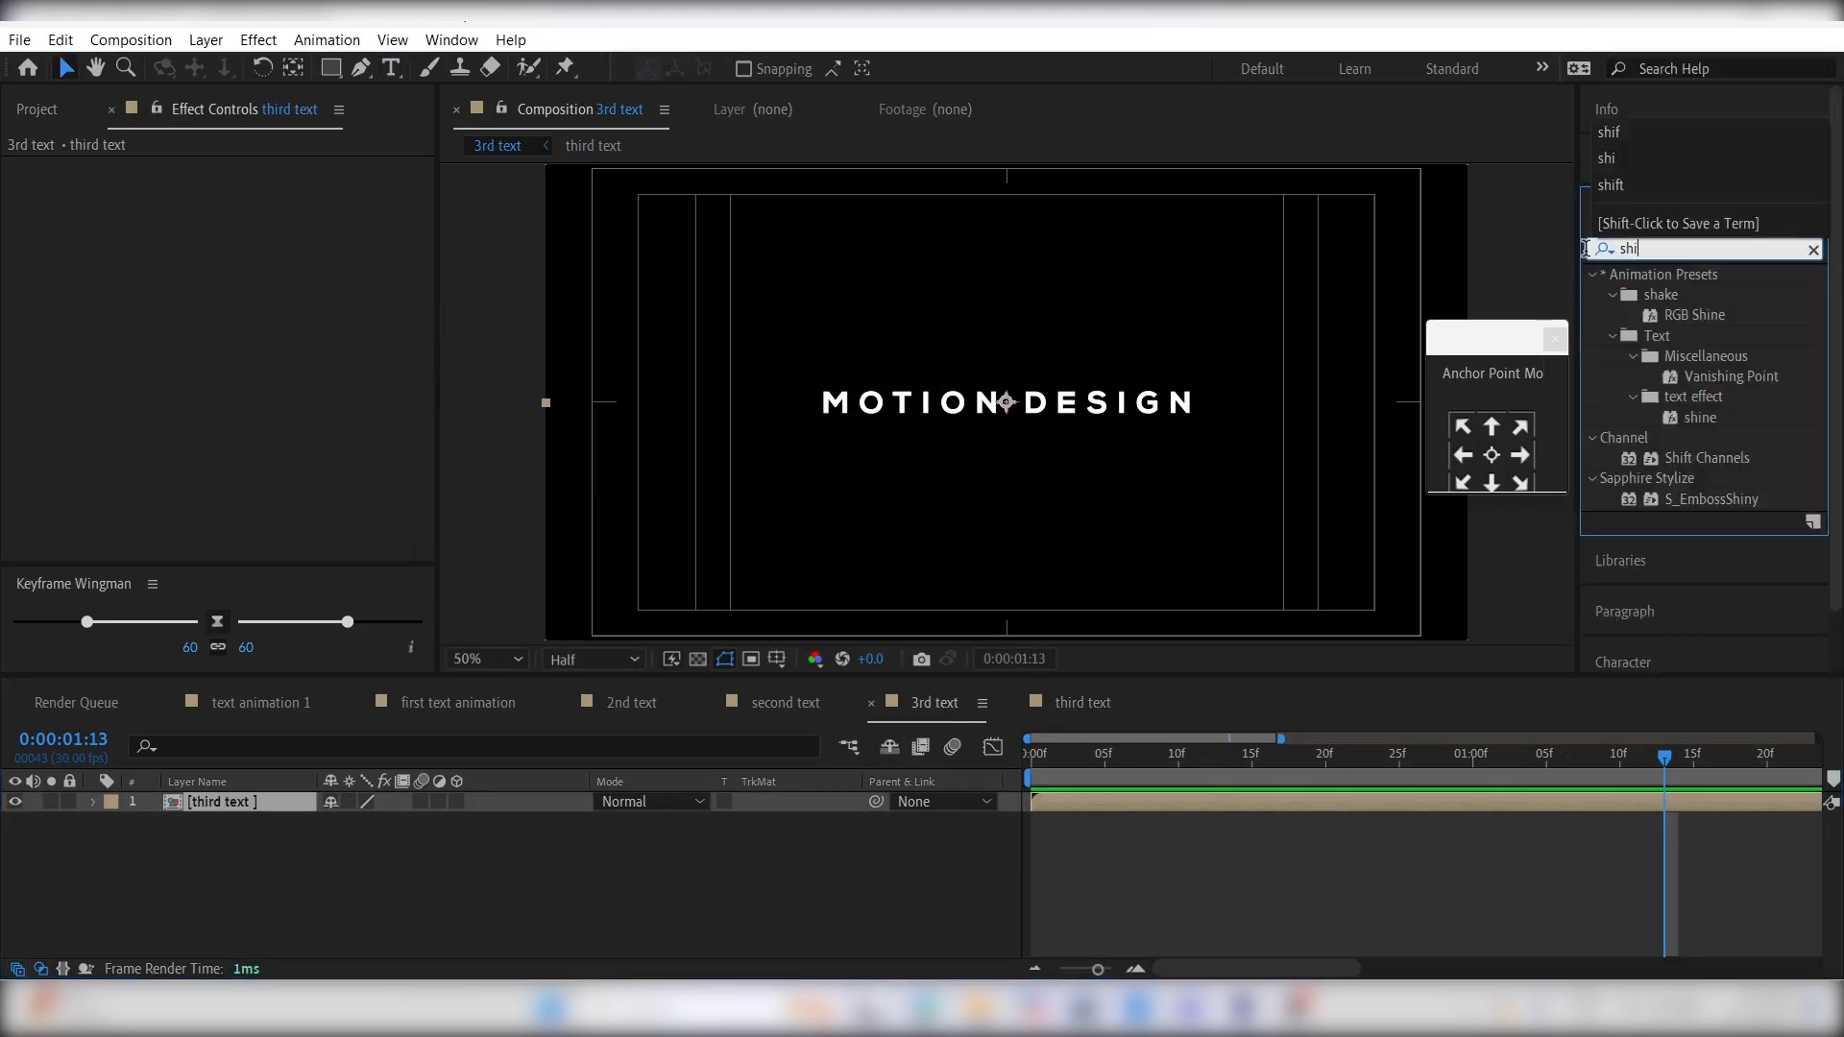
double_click(1703, 291)
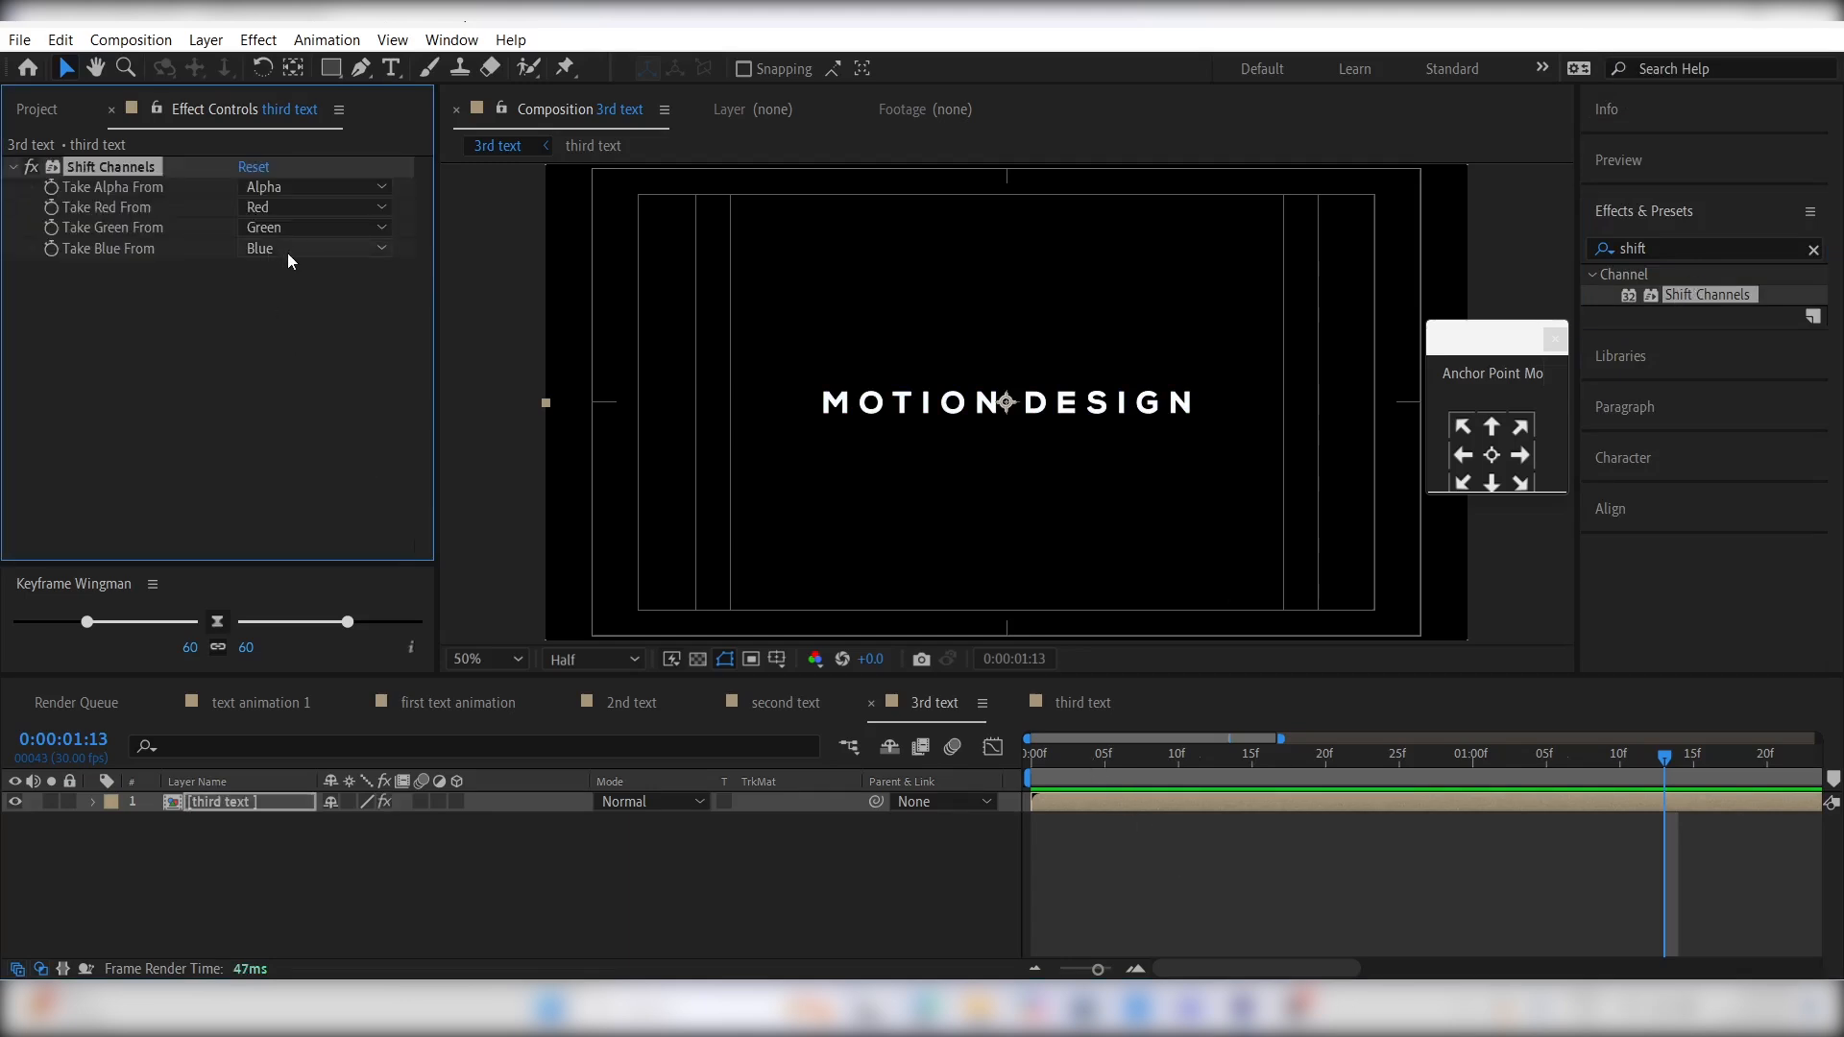
- Set Take Blue From and Take Green From to Full Off so the layer keeps only its red channel
left_click(286, 249)
left_click(318, 500)
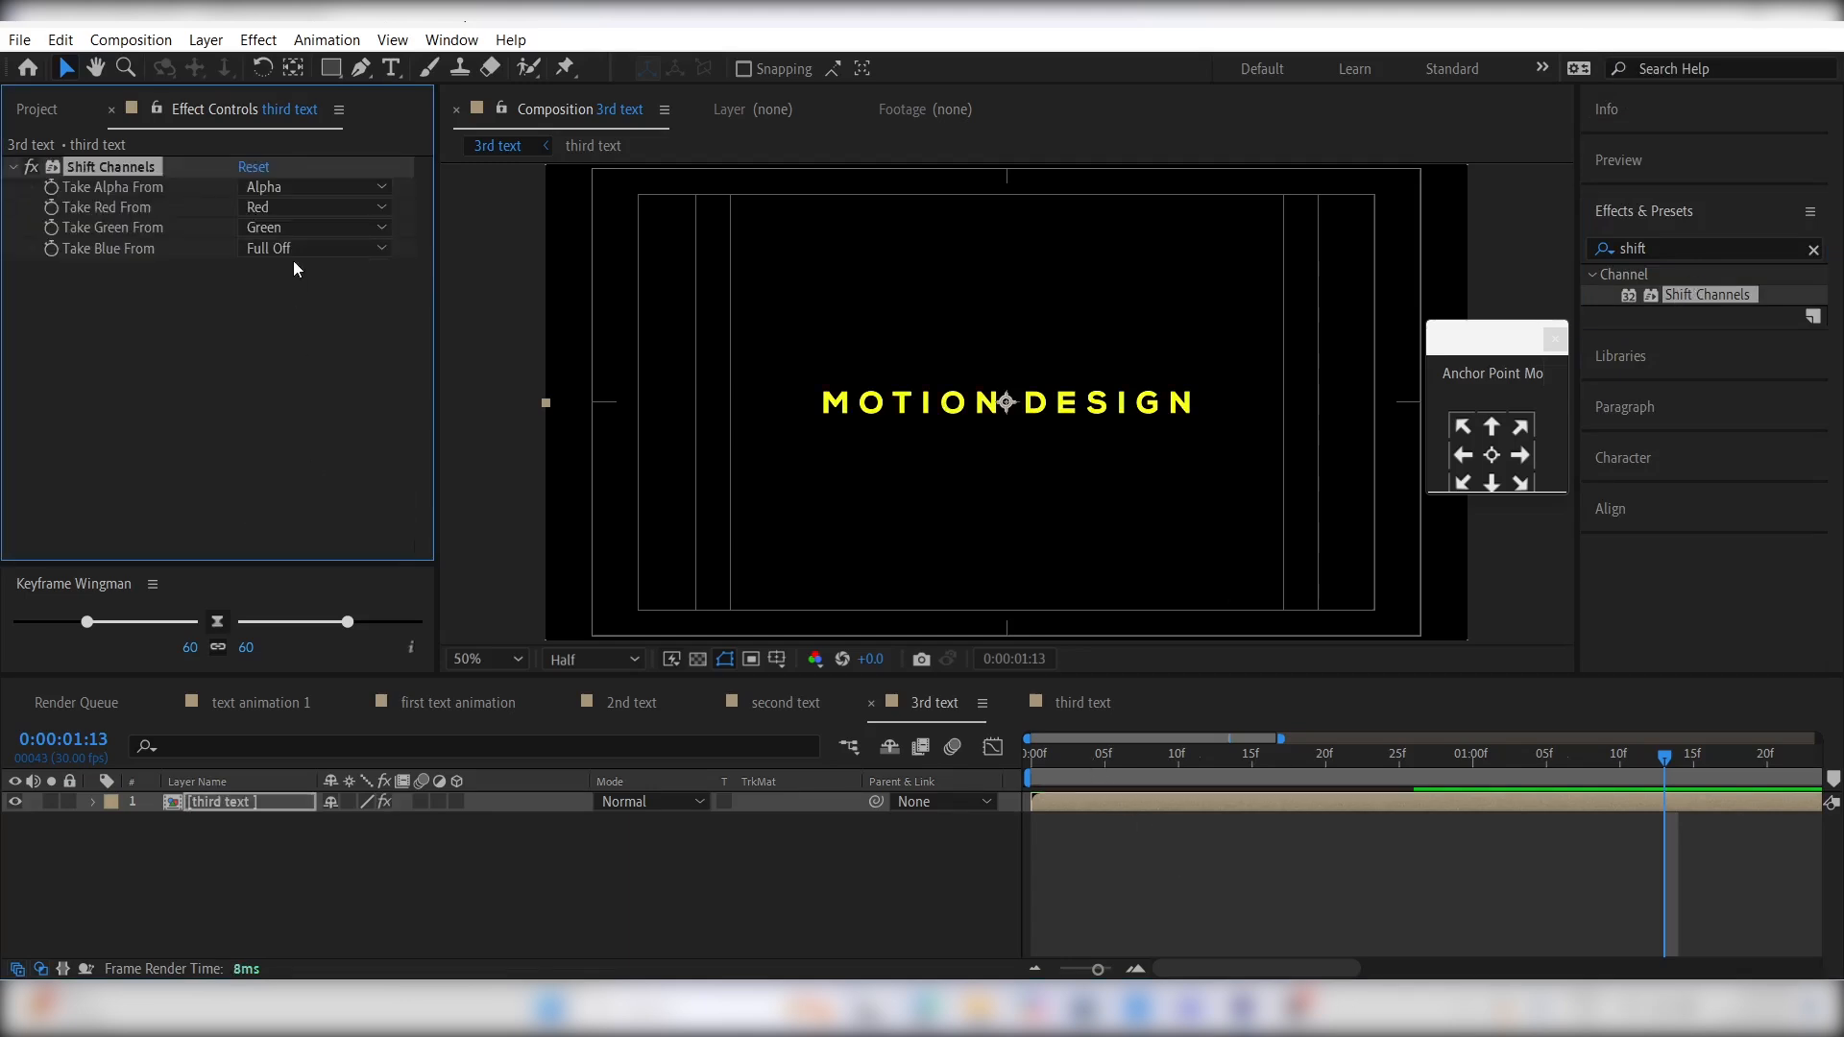
left_click(293, 227)
left_click(312, 479)
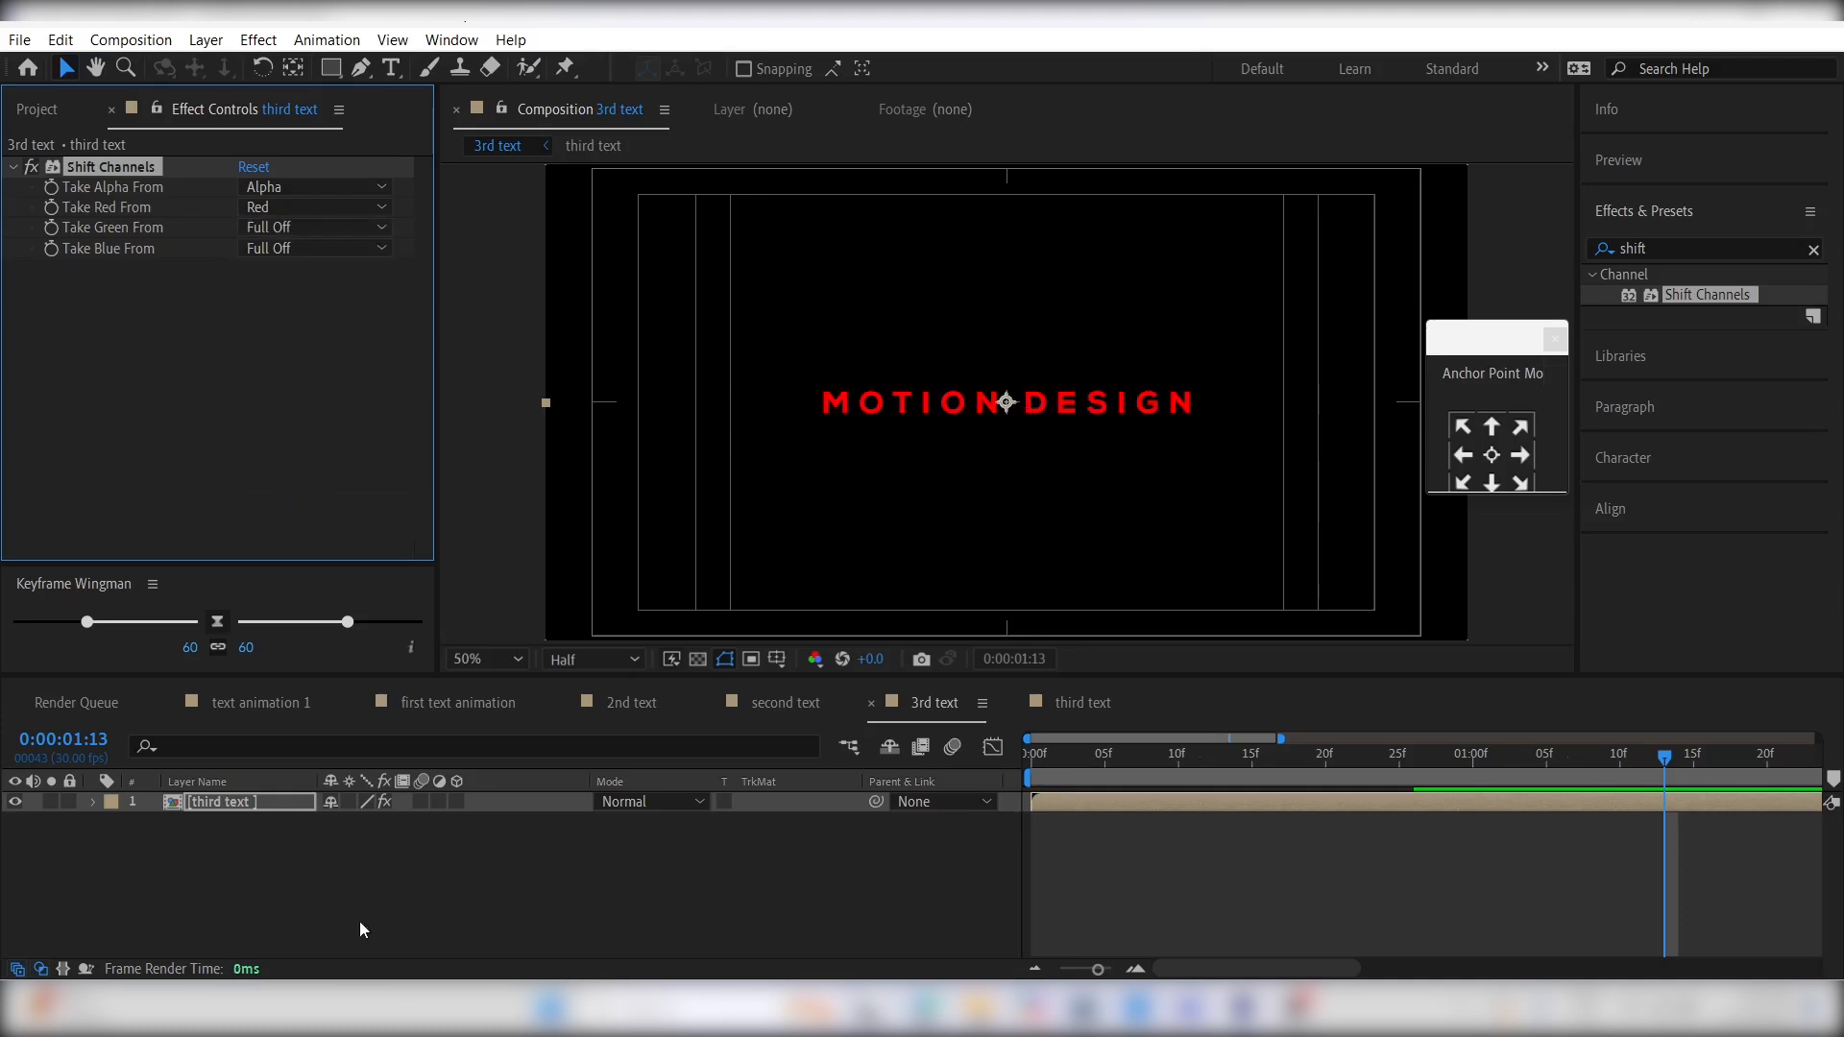
- Duplicate the red third text layer and make the copy green-only, with Take Green From set to Green and Take Red From to Full Off
left_click(1079, 799)
key("ctrl+d")
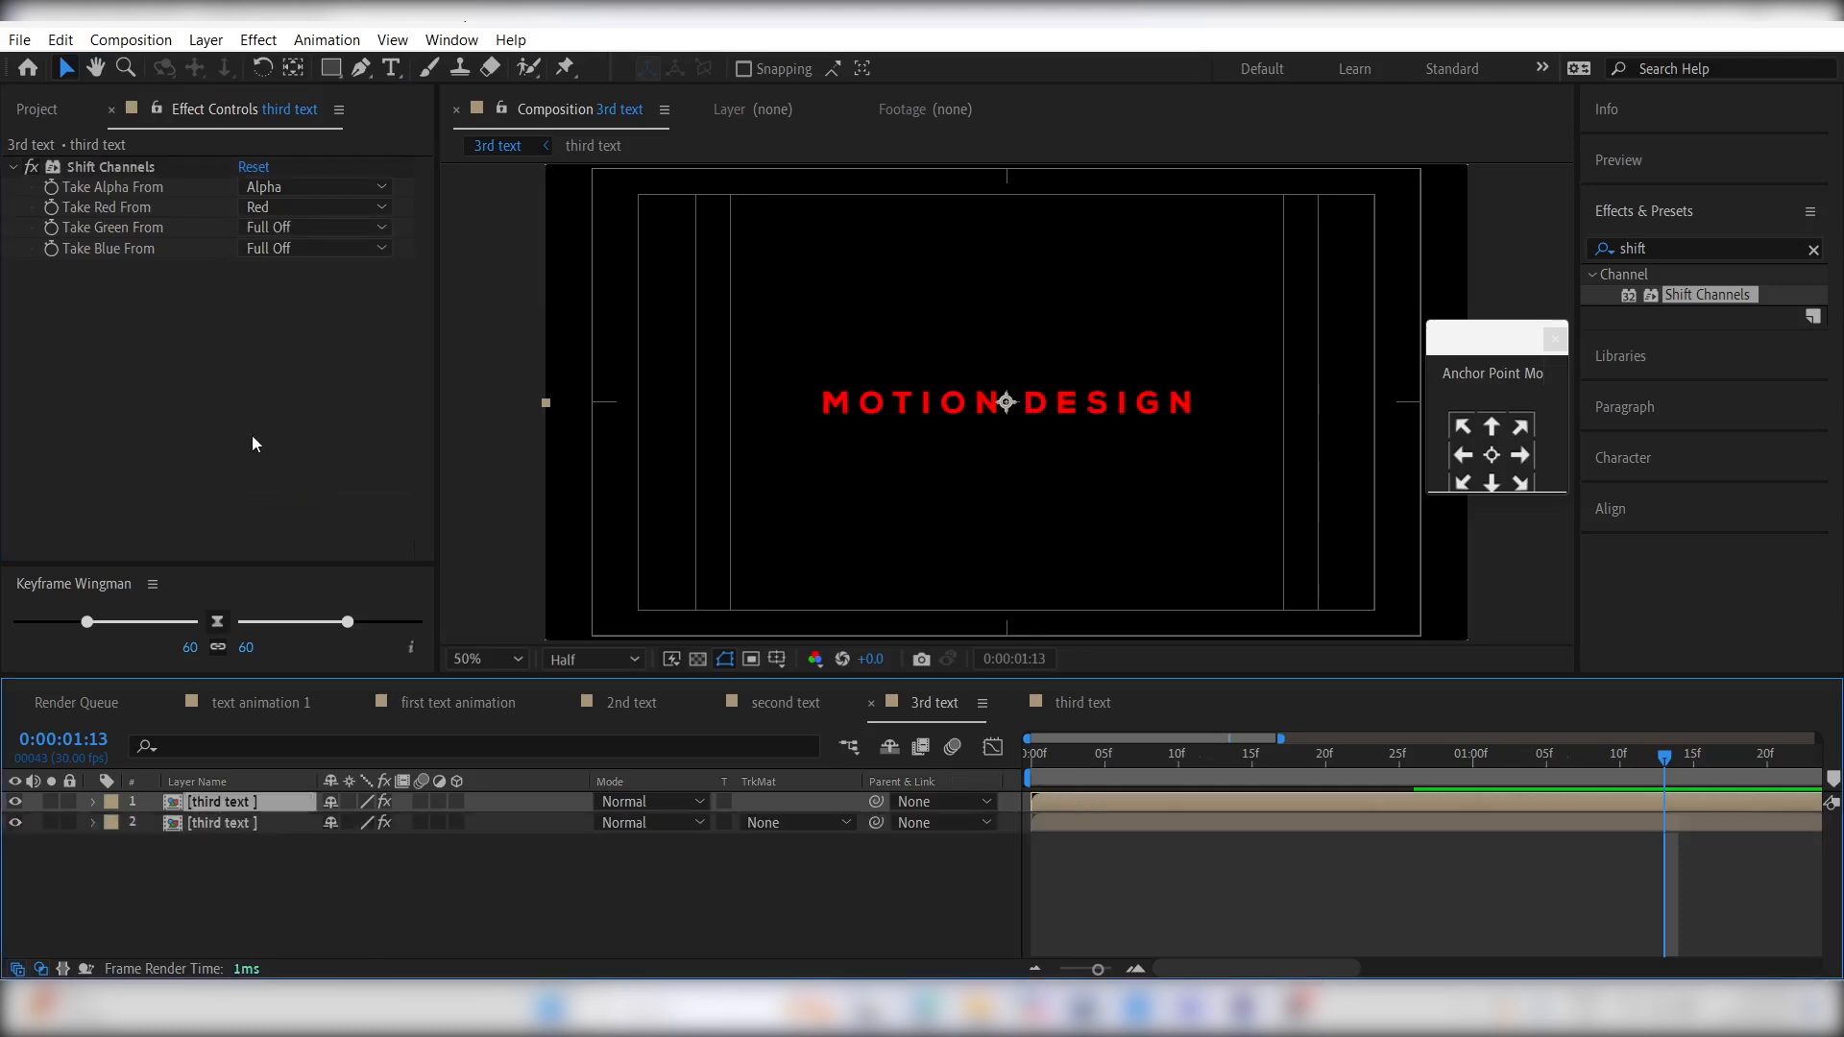
left_click(293, 228)
left_click(311, 305)
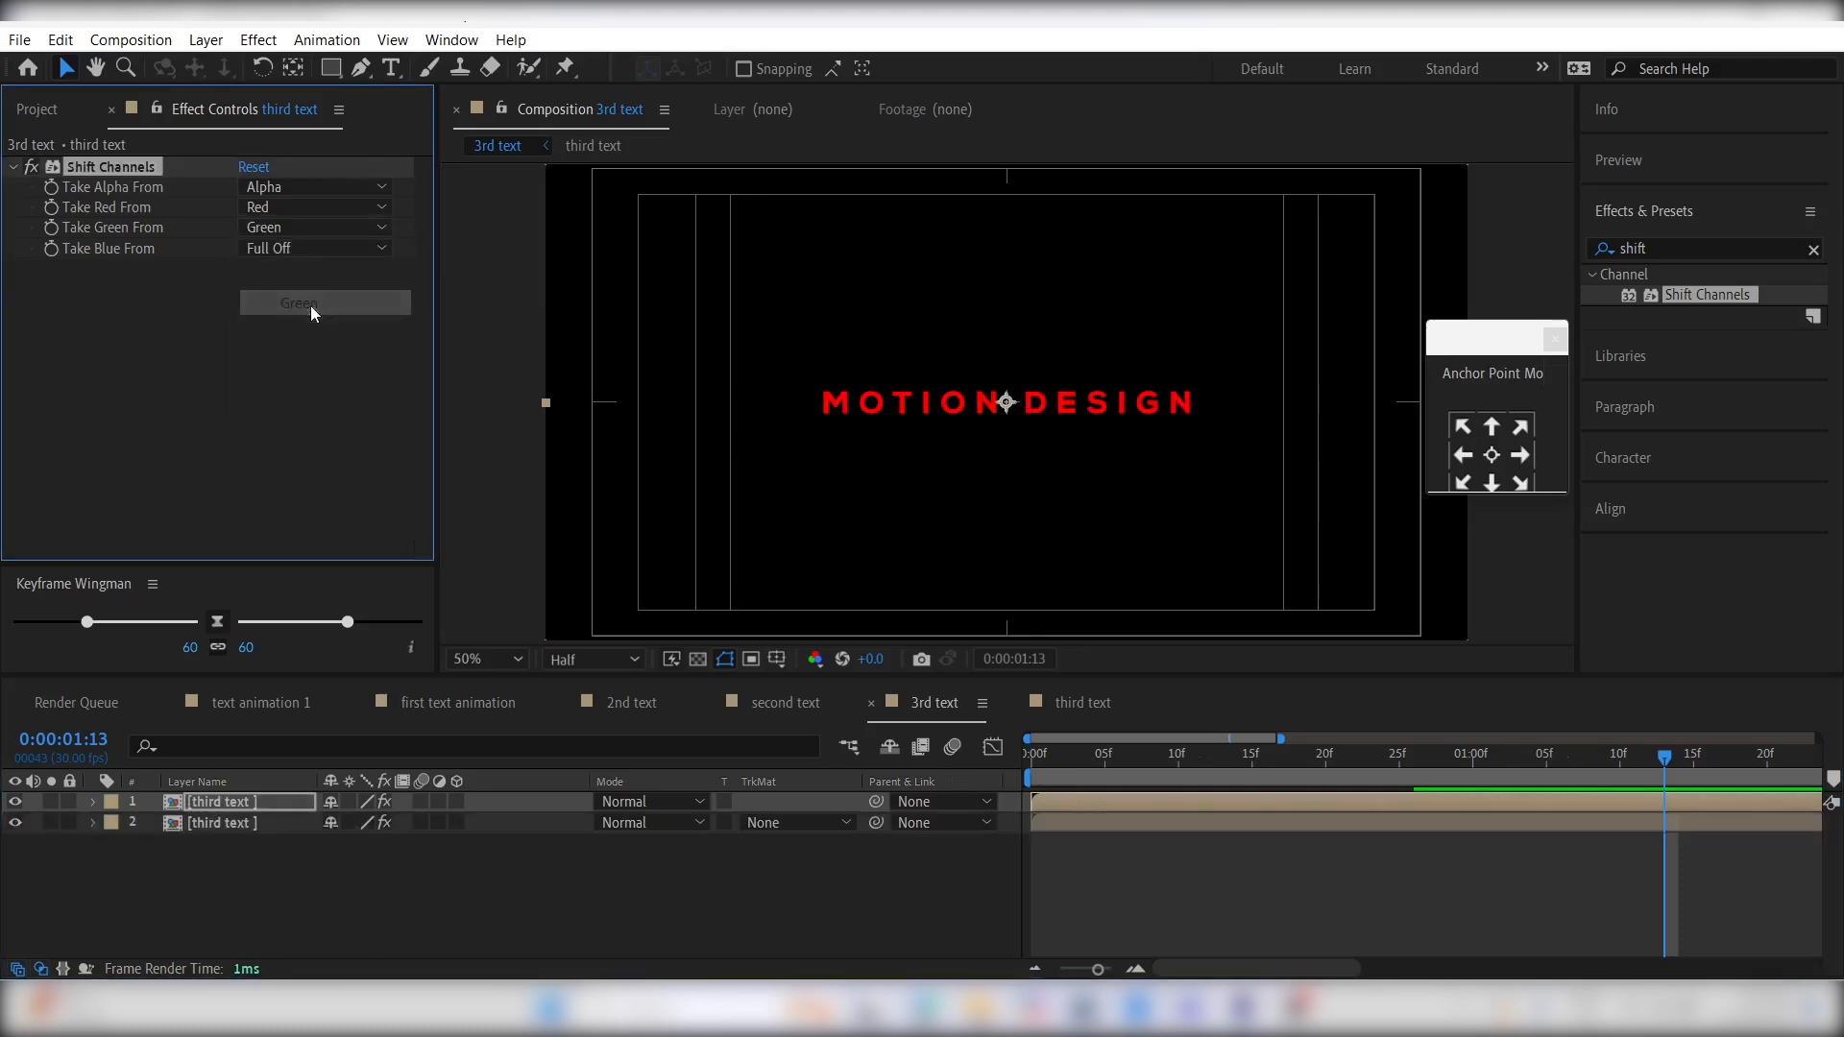
left_click(297, 206)
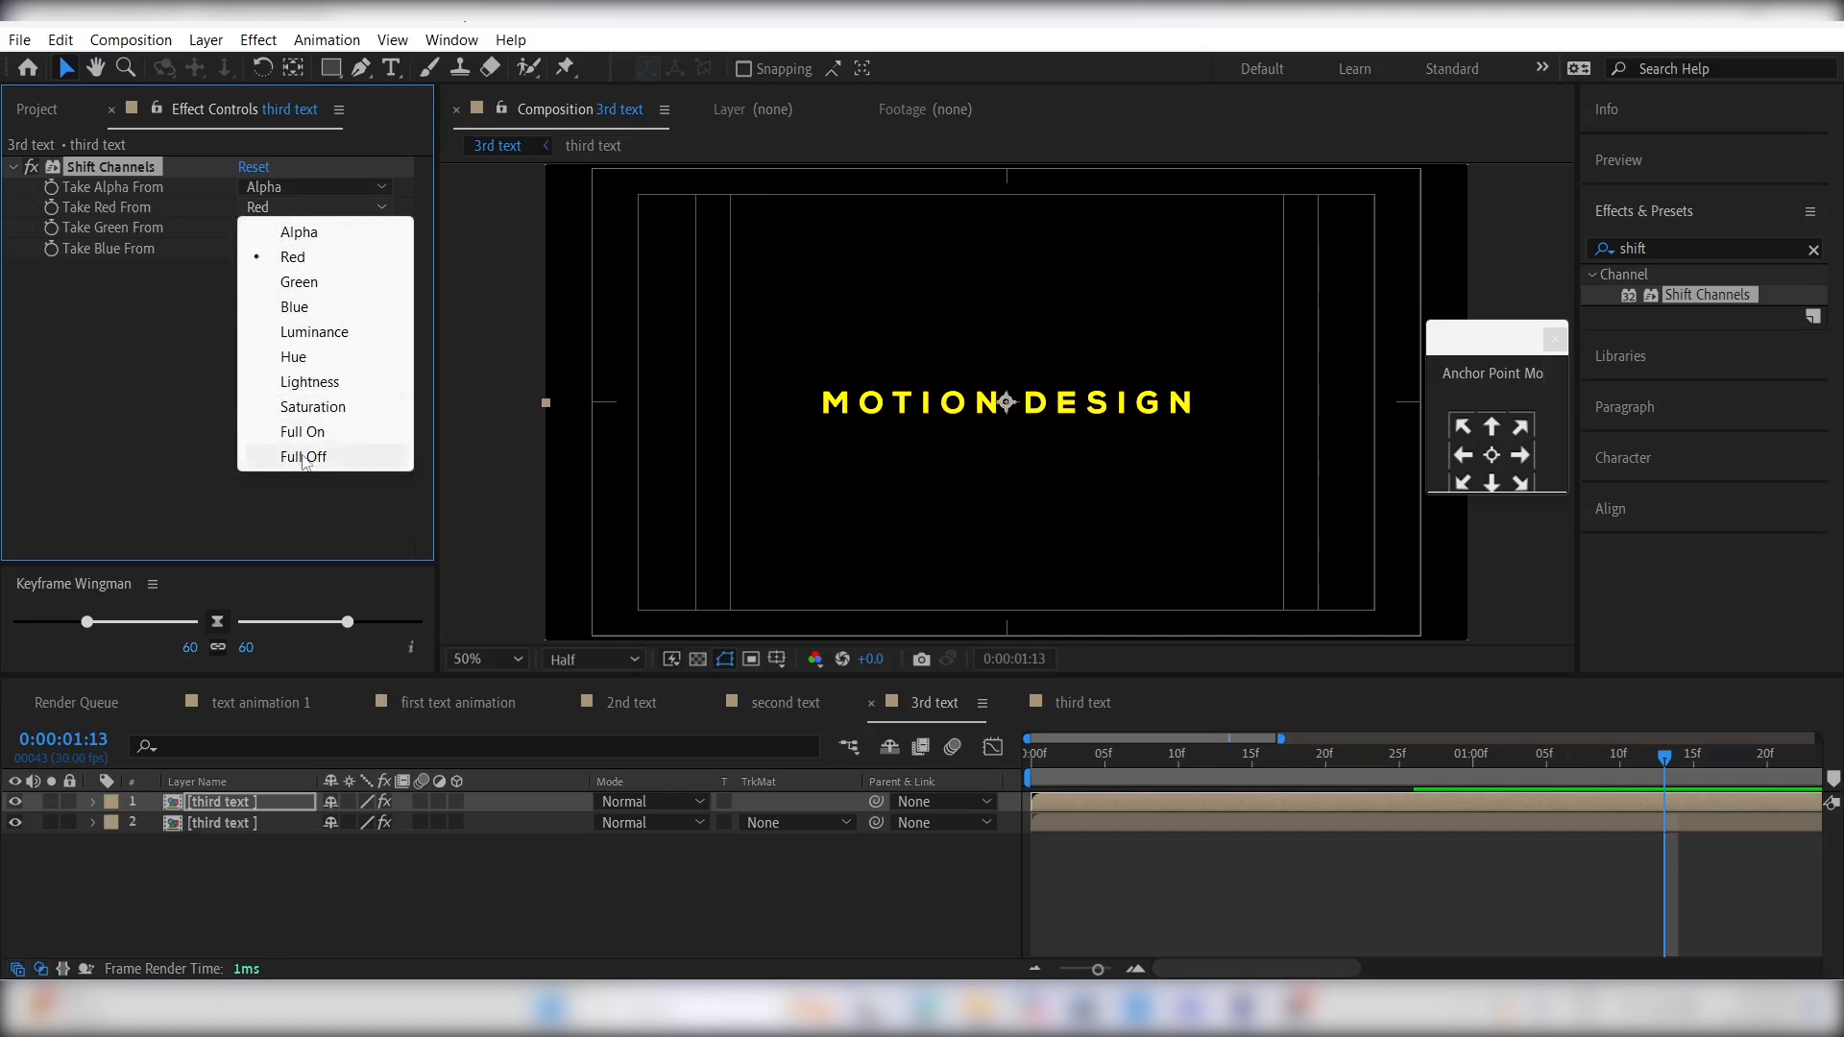
left_click(304, 456)
- Duplicate the green third text layer and make the copy blue-only, with Take Green From set to Full Off and Take Blue From to Blue
left_click(1083, 799)
key("ctrl+d")
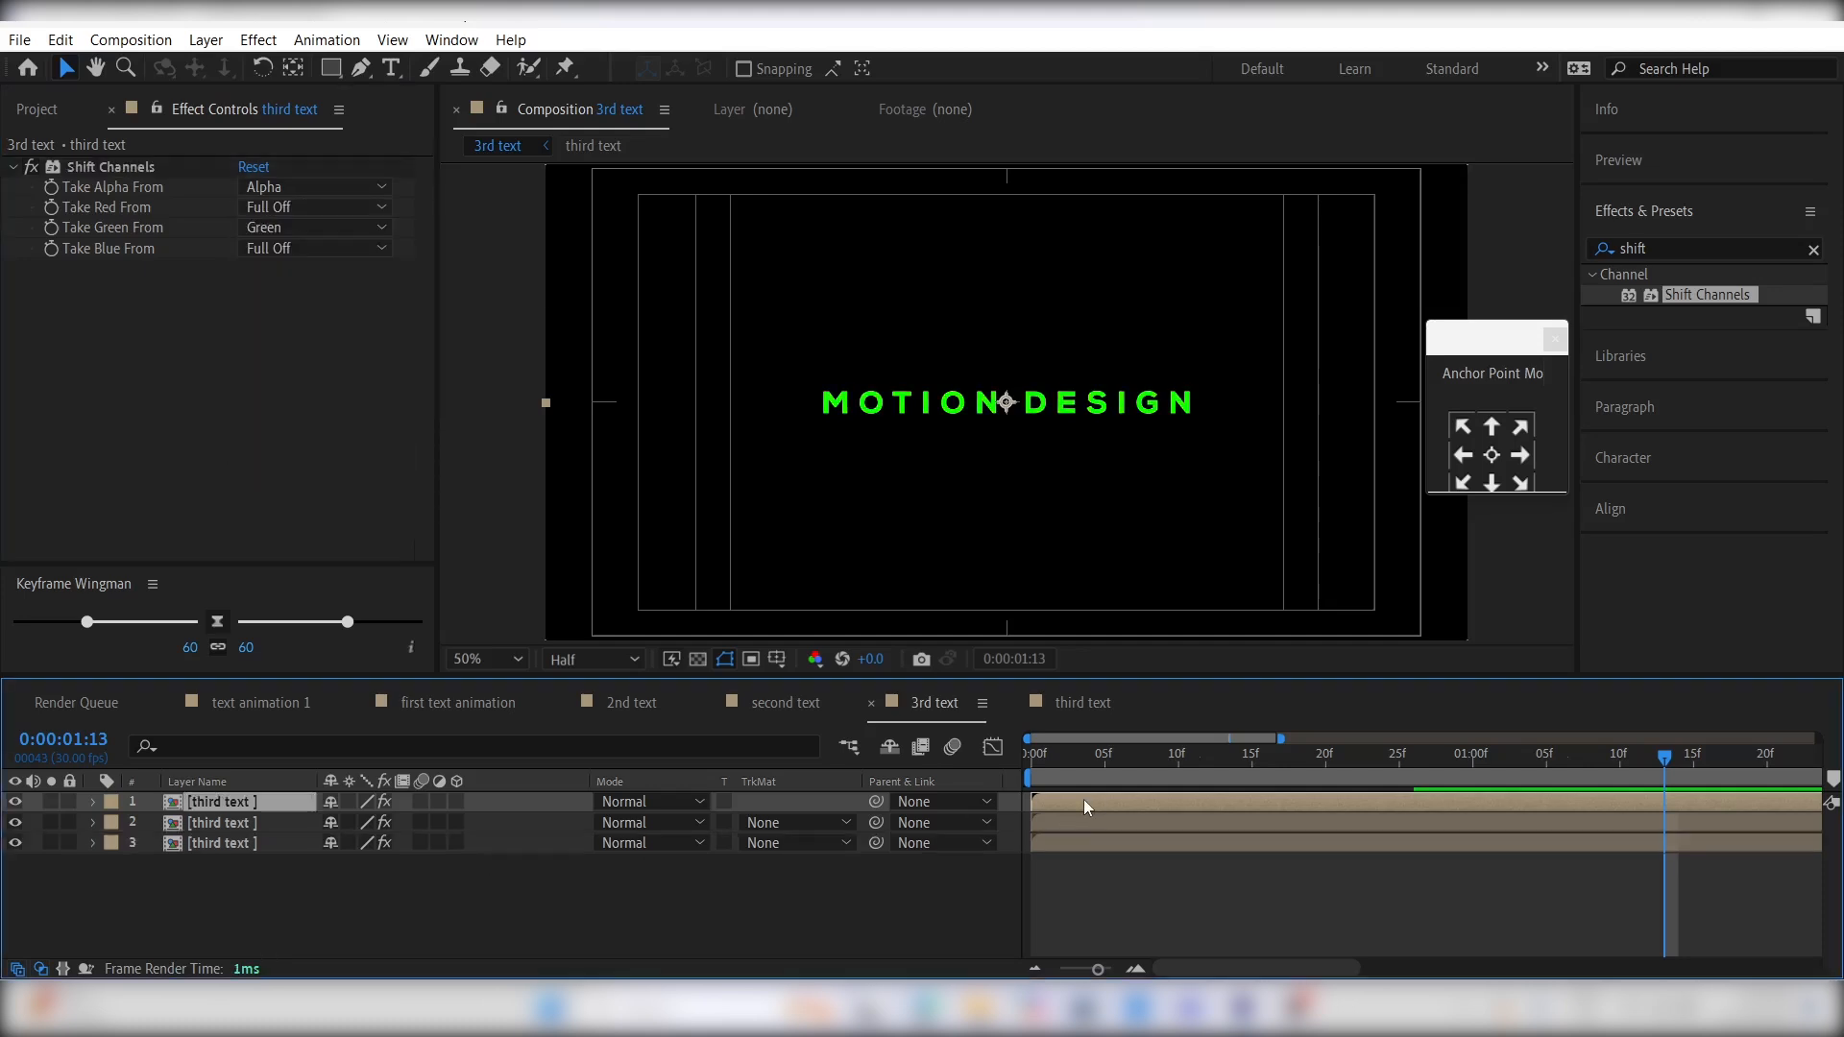
left_click(296, 231)
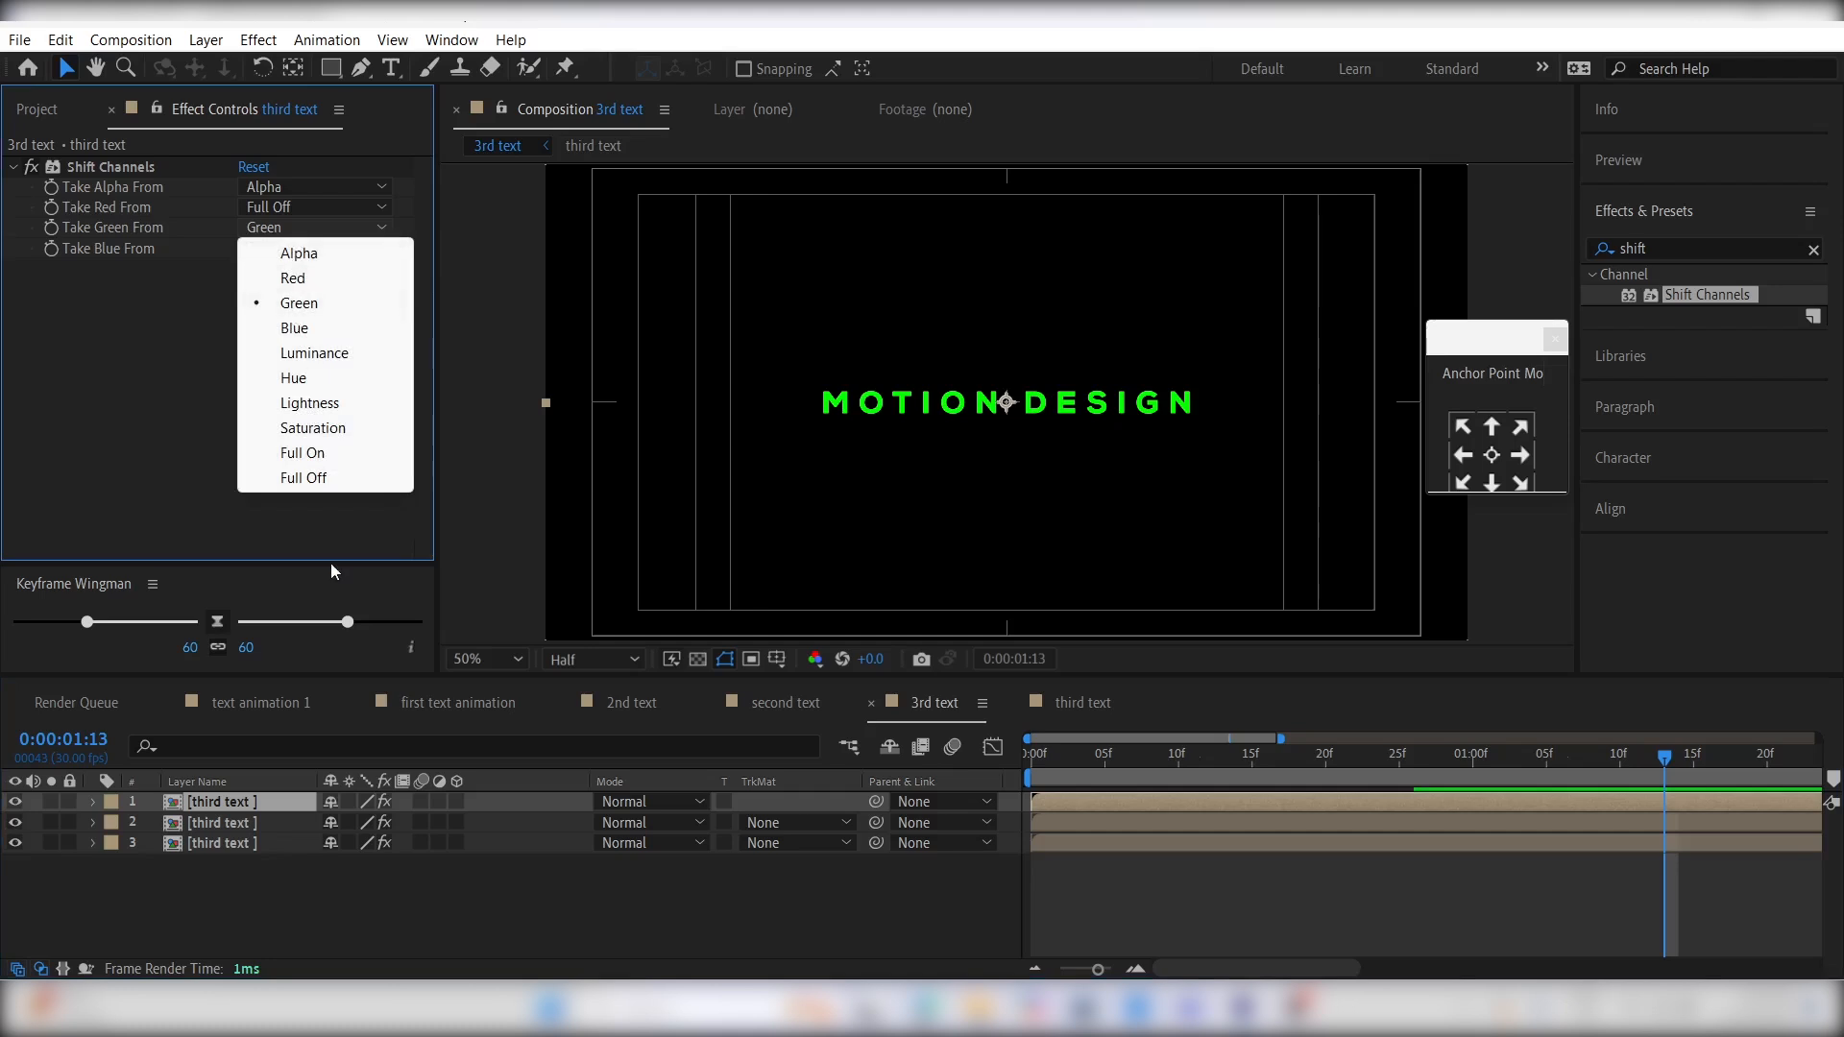
left_click(320, 483)
left_click(302, 248)
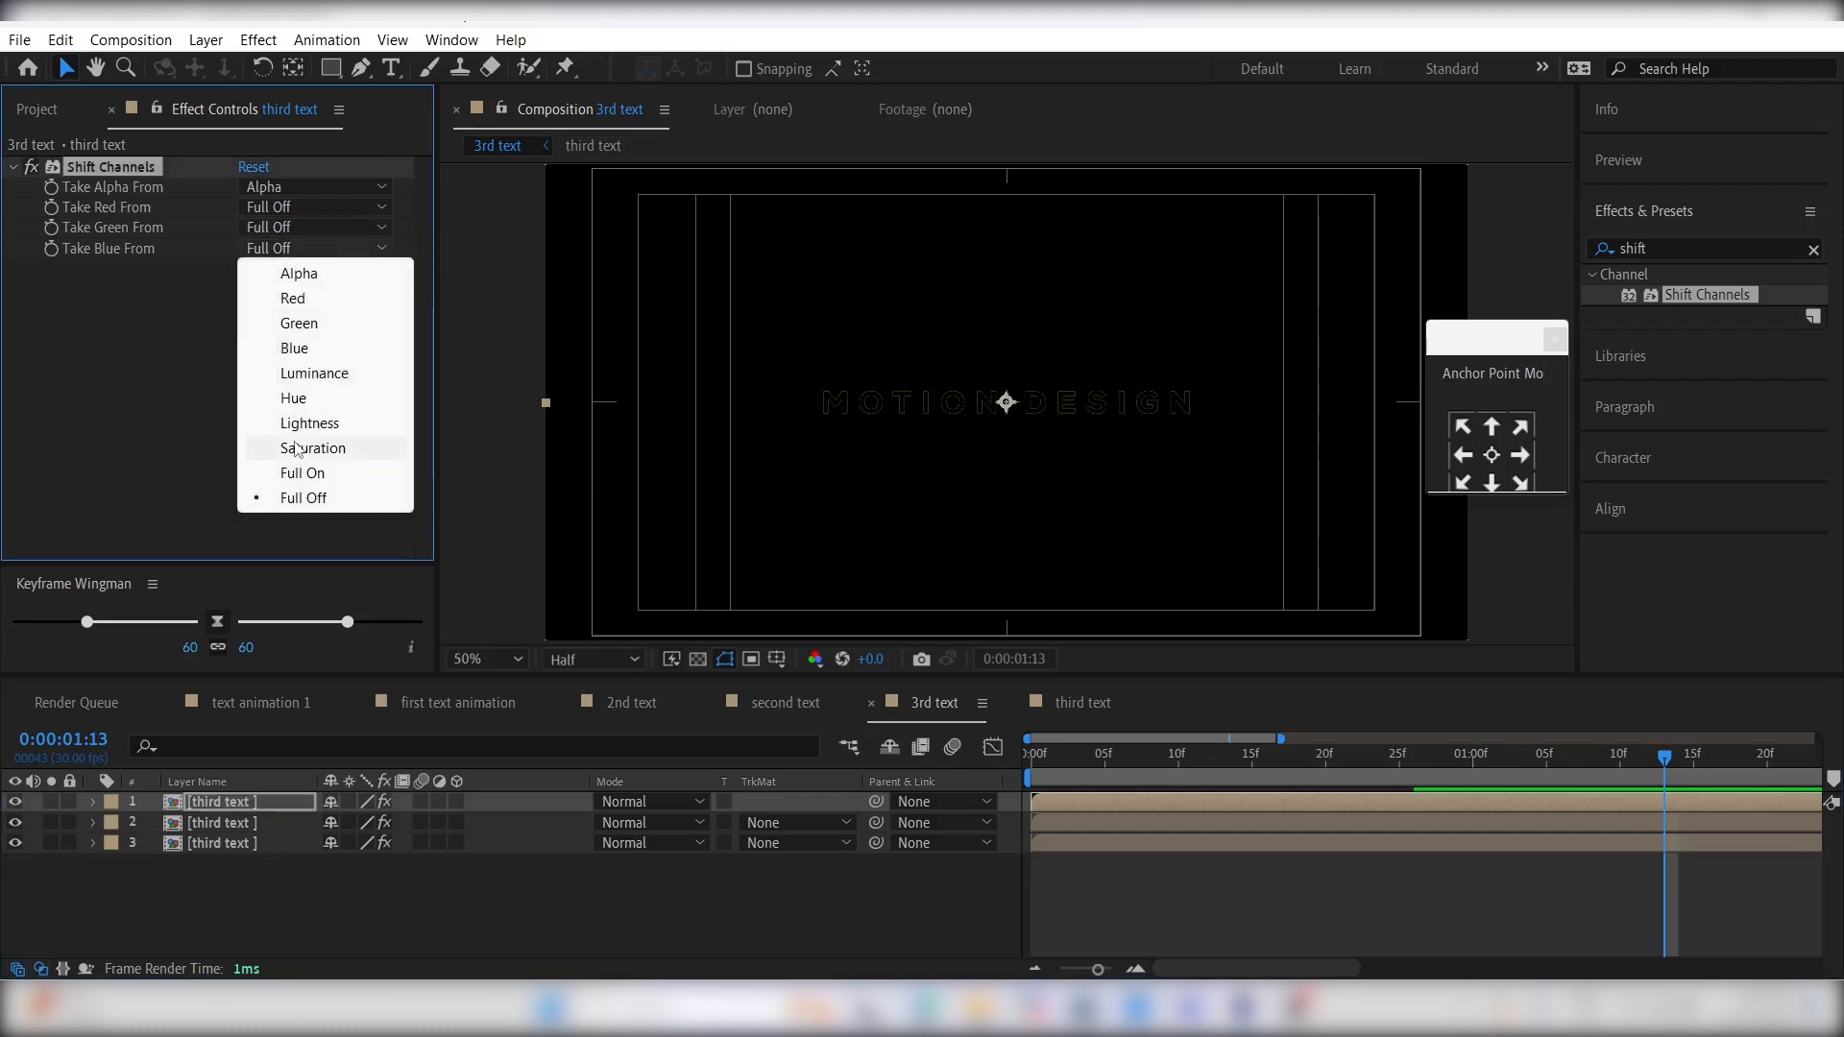
left_click(298, 347)
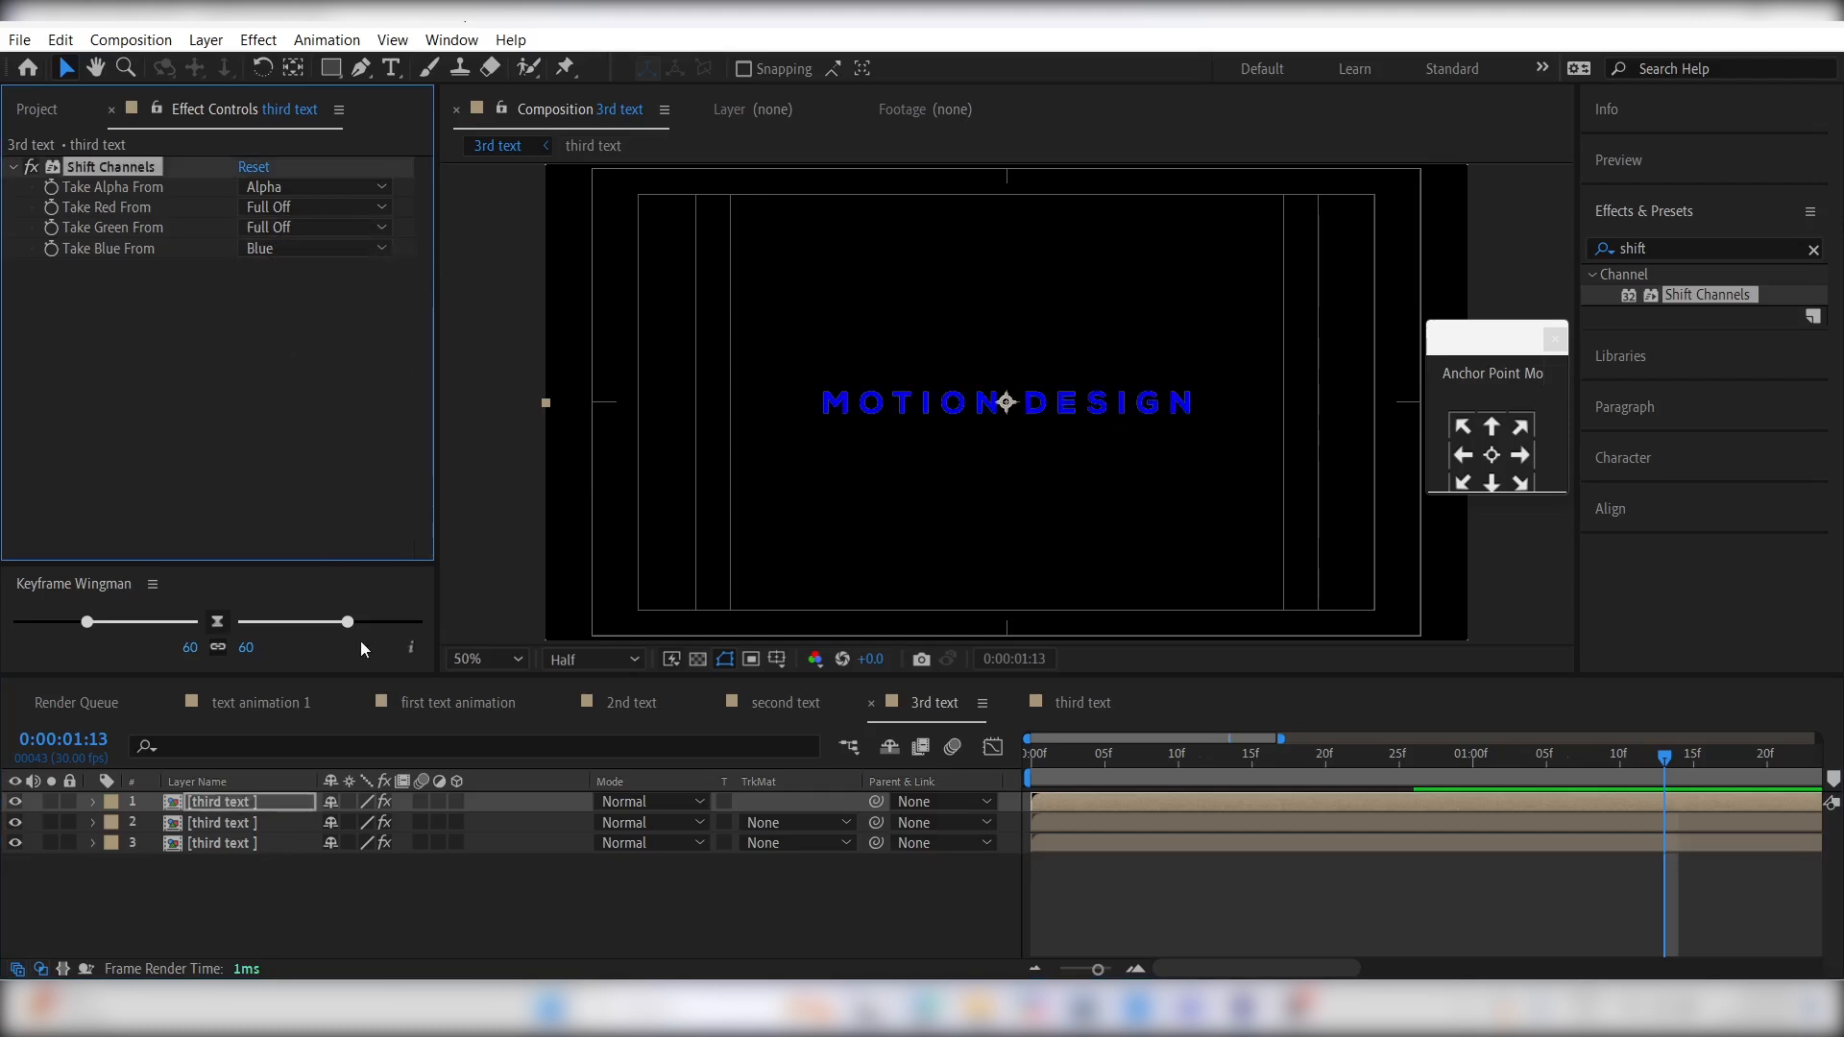
- Set the blending mode of the blue and green third text layers to Screen
left_click(250, 827, "shift")
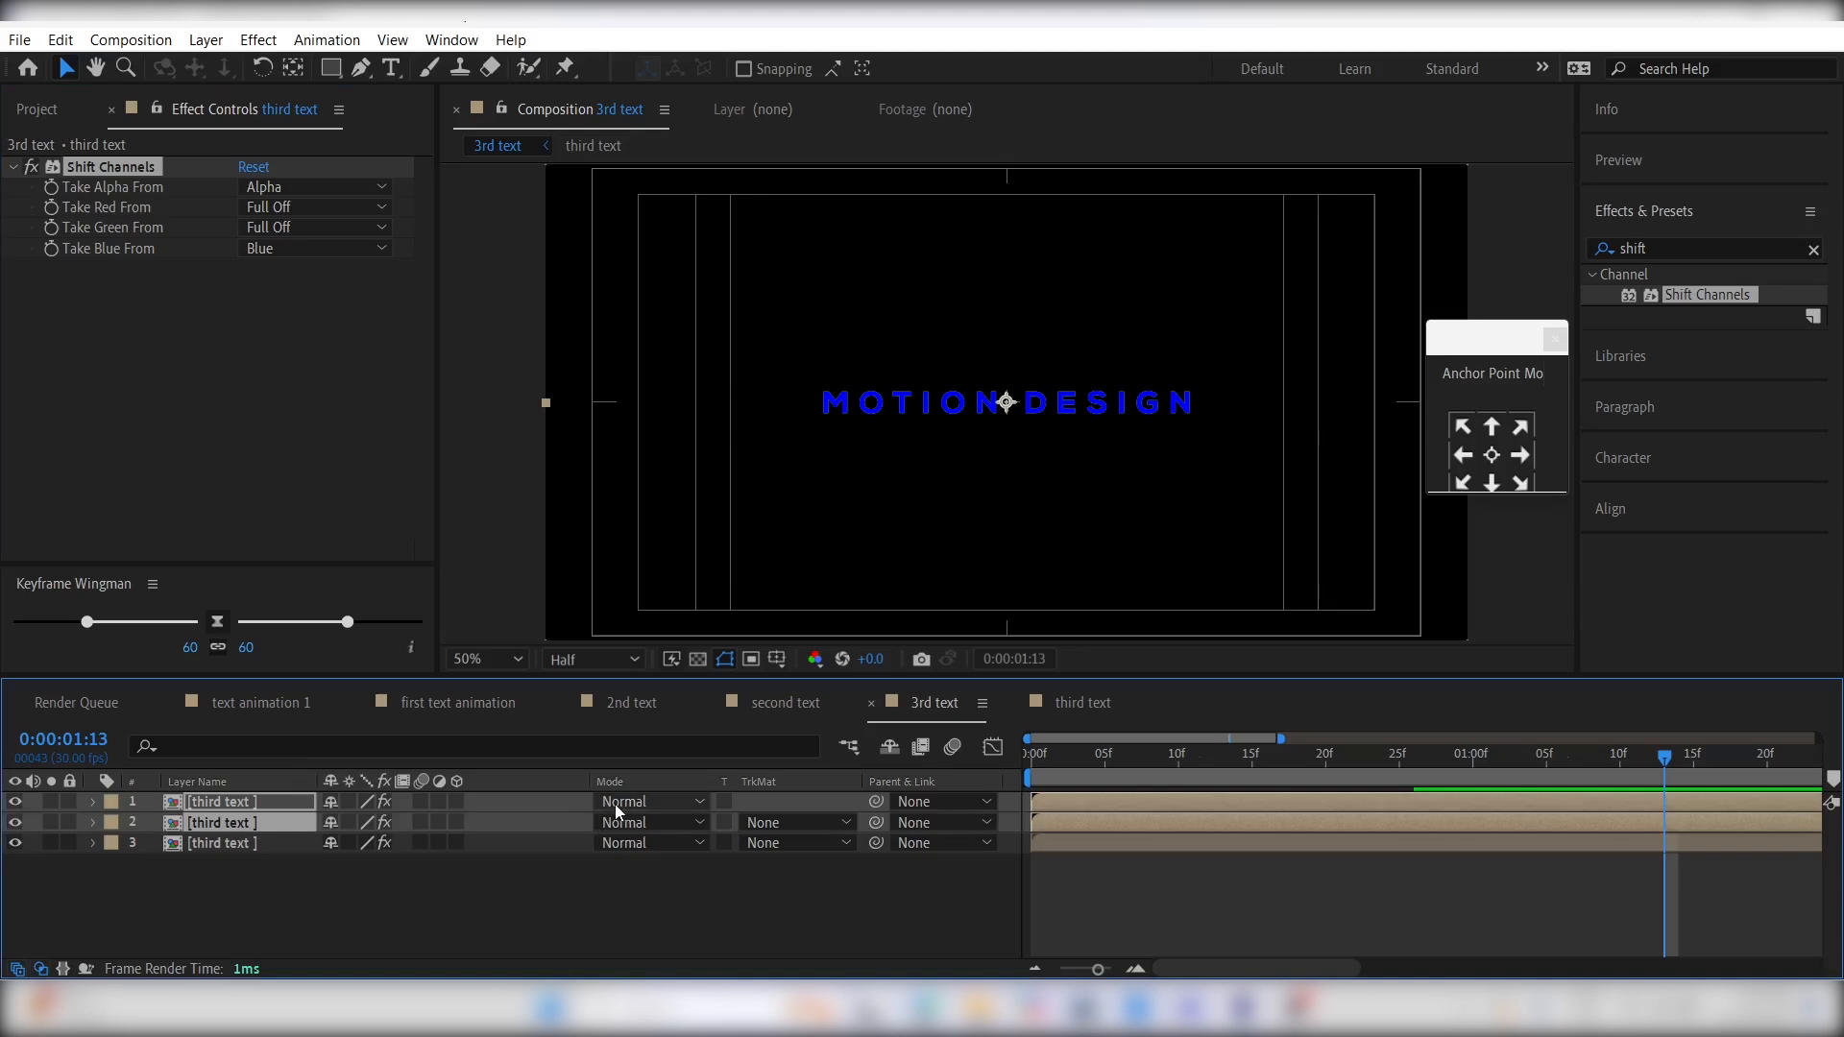
left_click(614, 804)
left_click(725, 389)
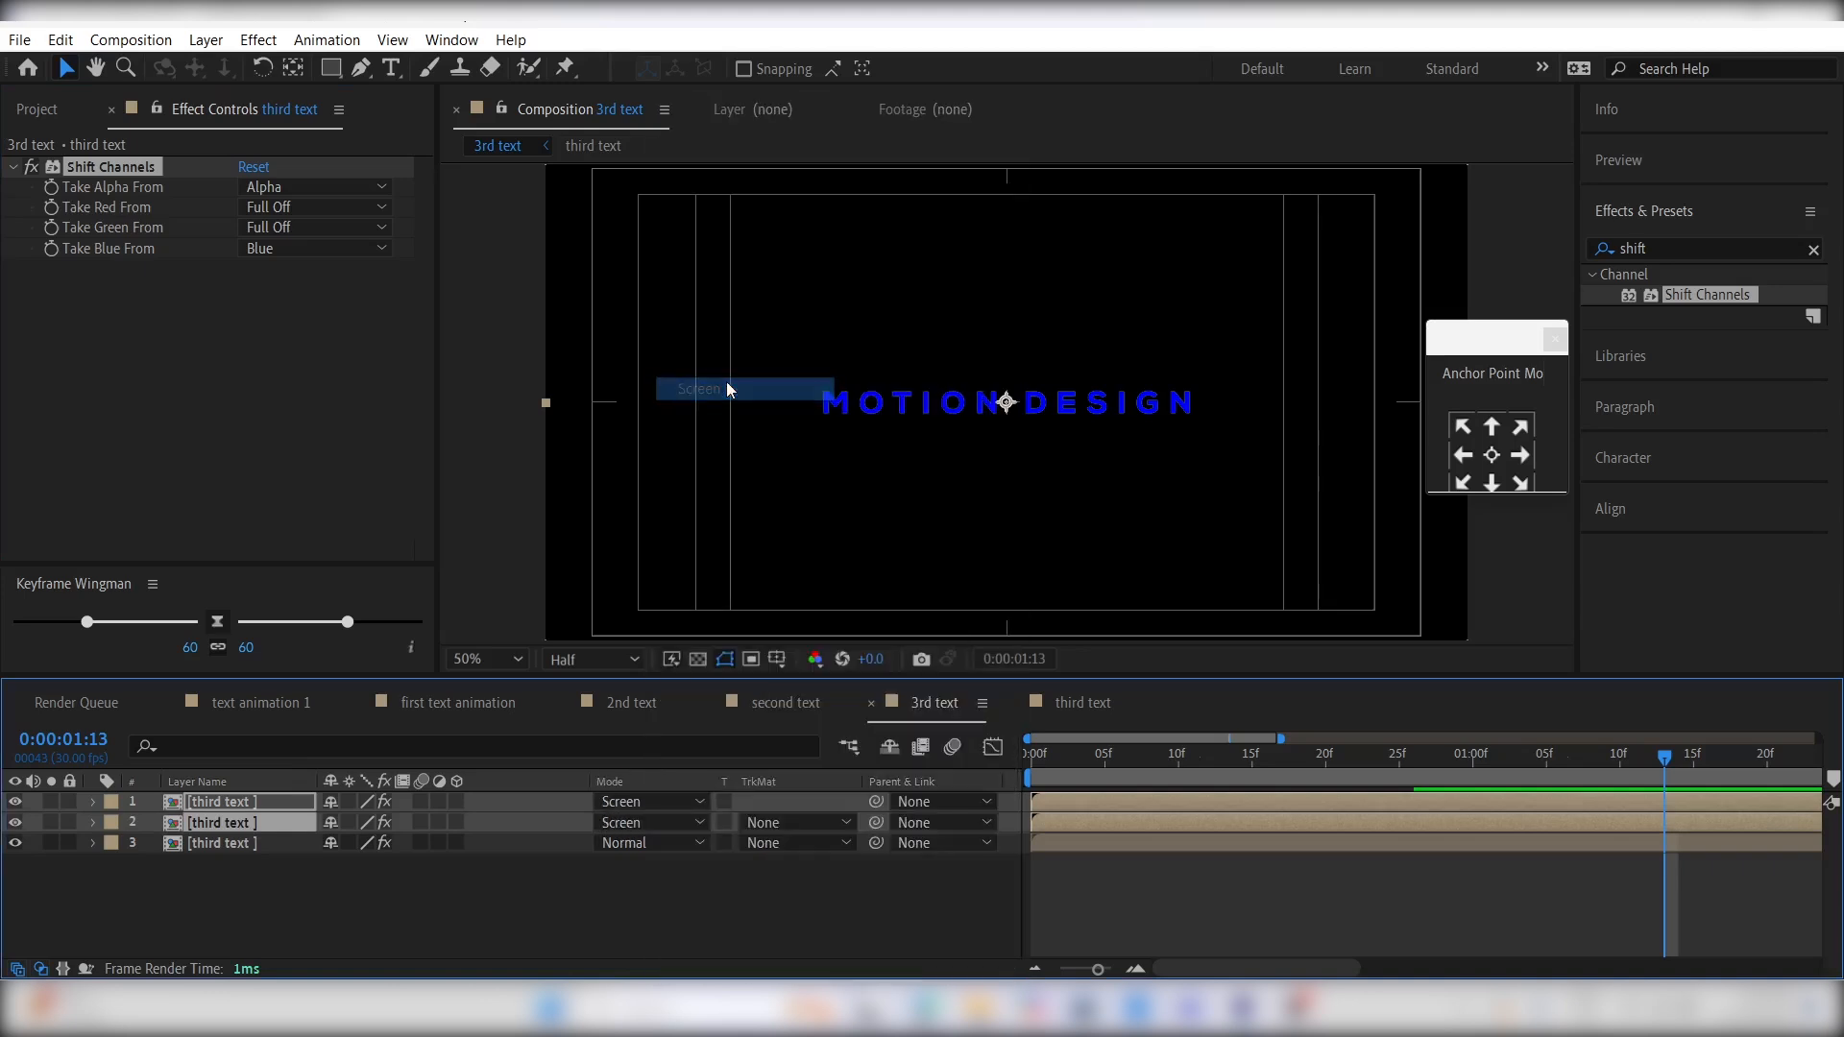
left_click(1070, 880)
- Offset the green layer by one frame and the blue layer by two frames, and preview the animation from the start
left_click(1047, 830)
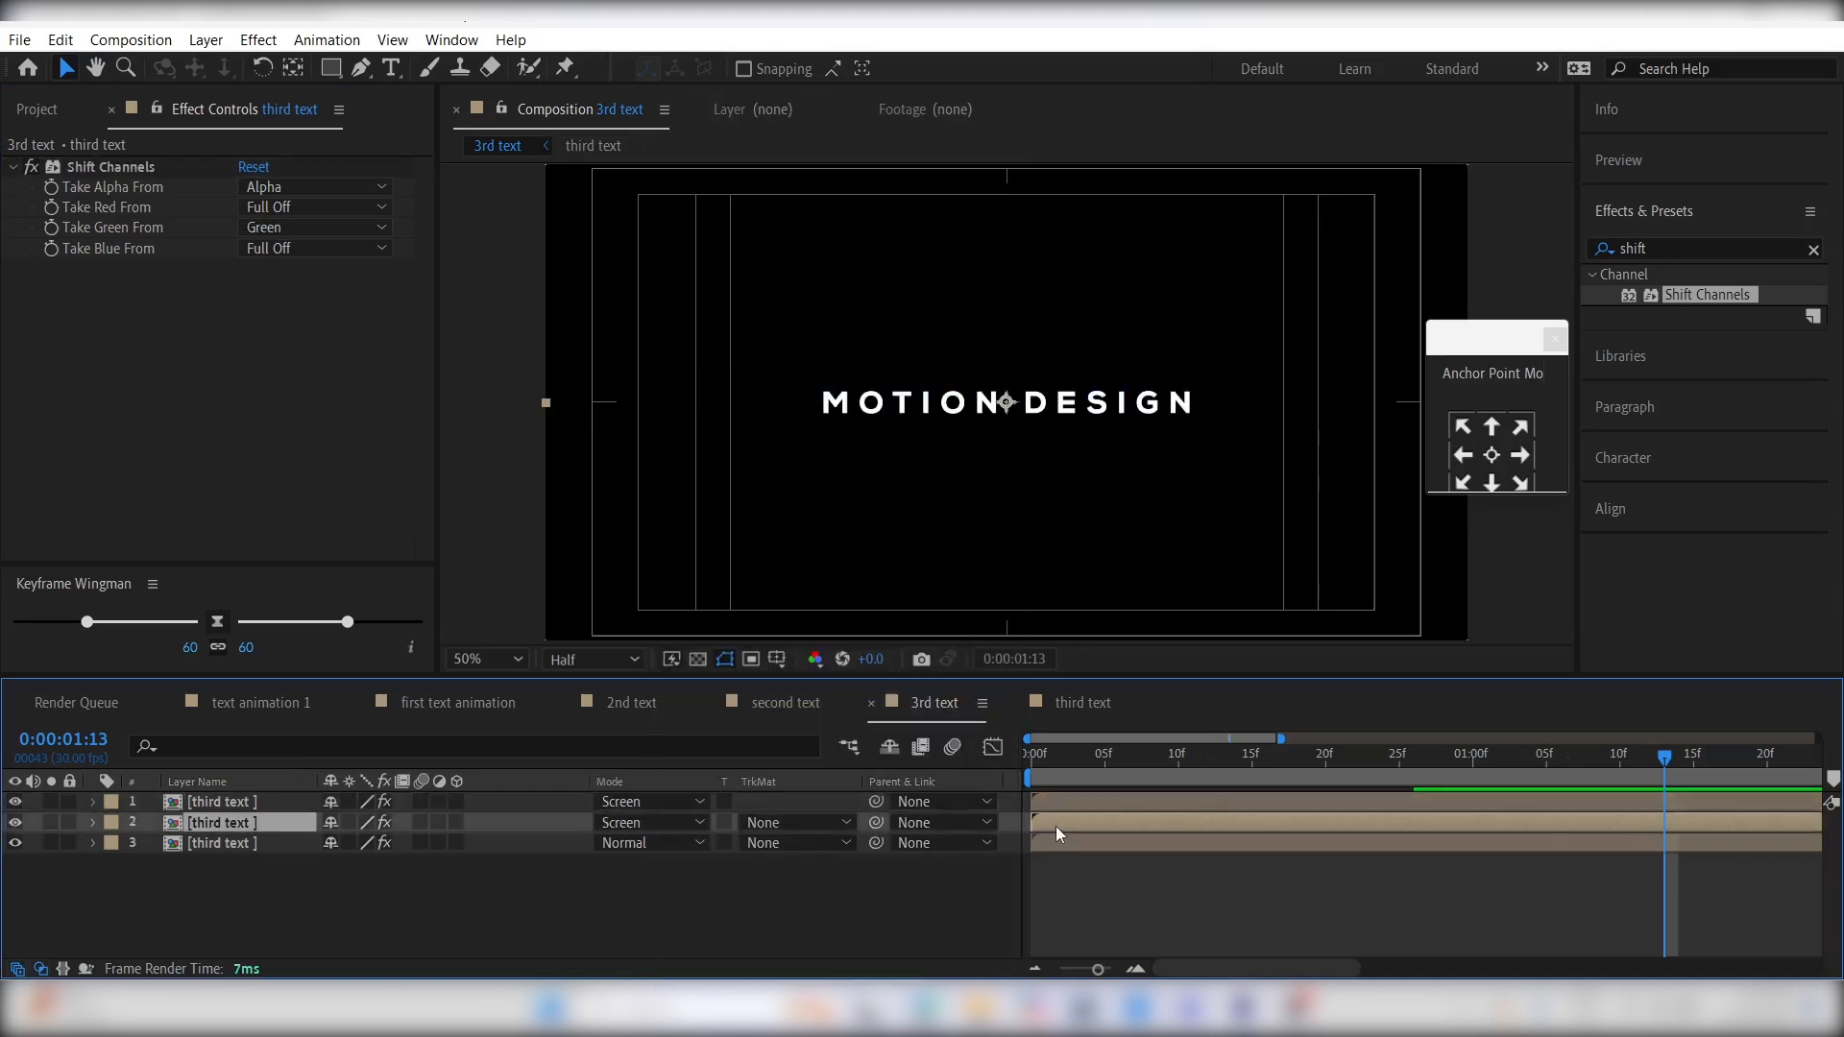
left_click_drag(1048, 828, 1081, 796)
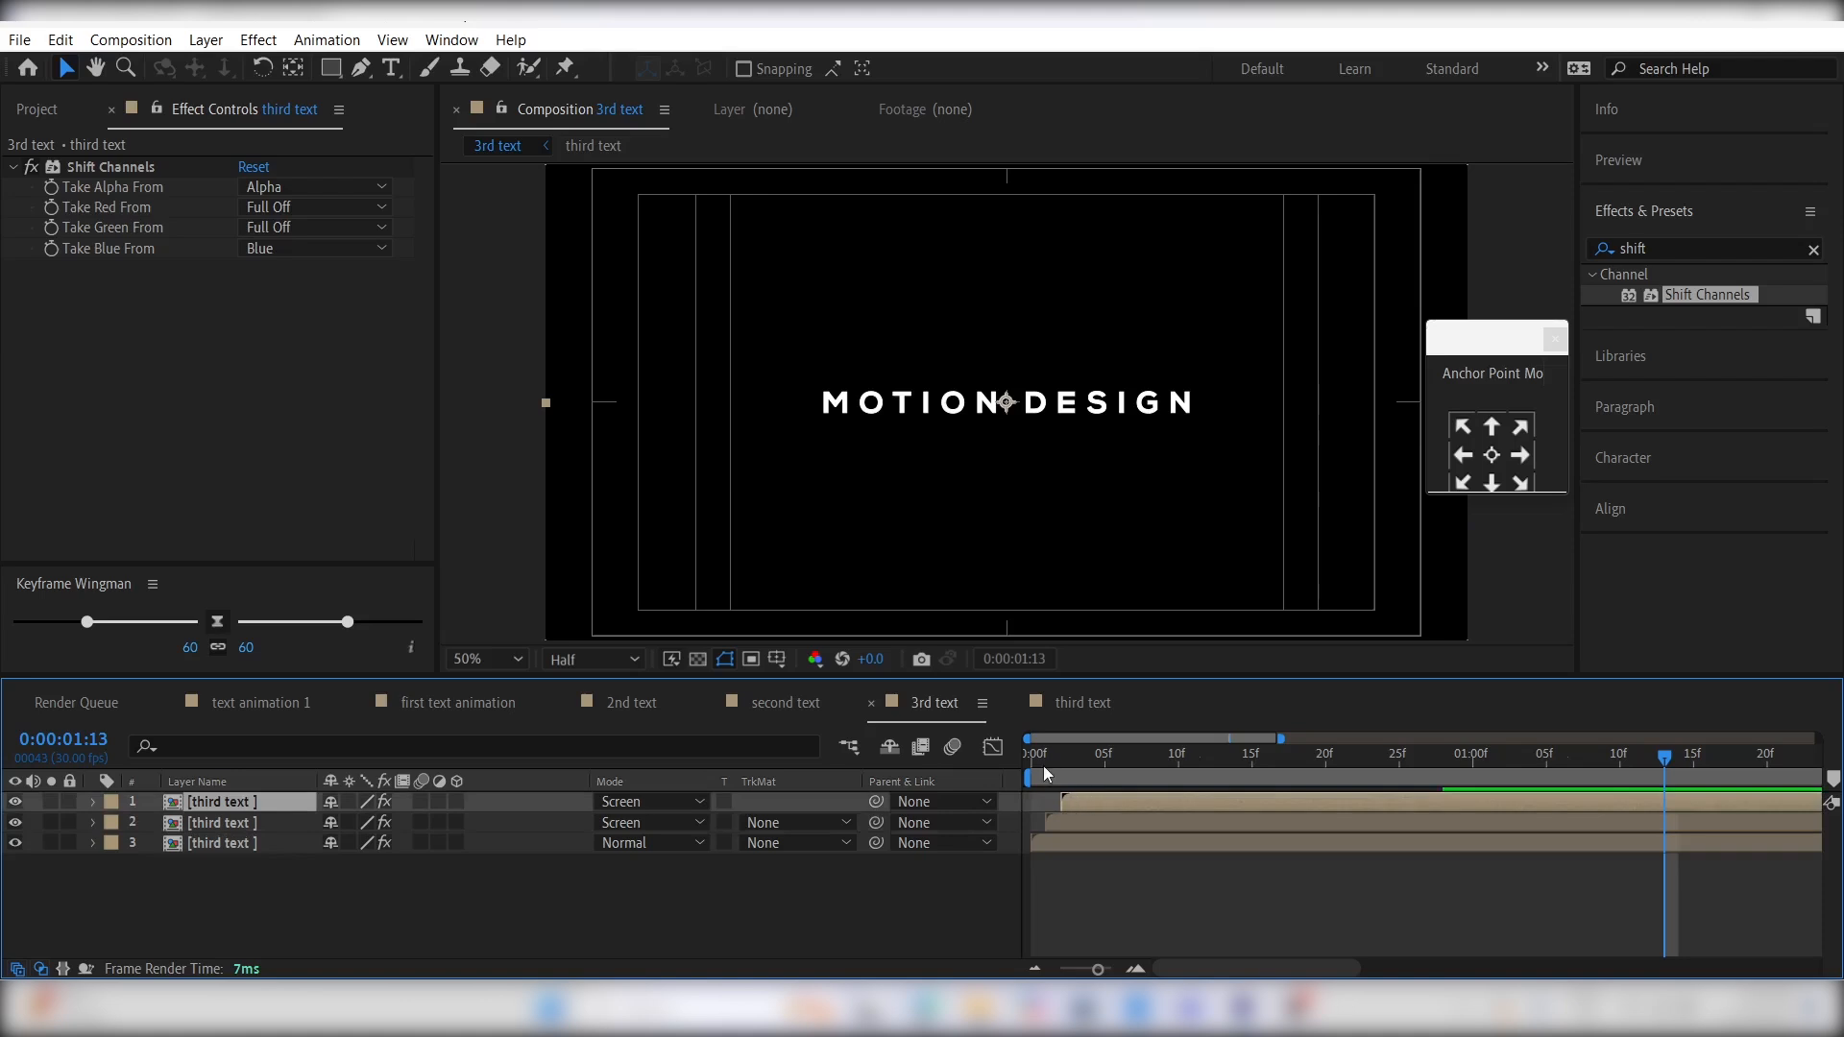
left_click(1043, 765)
key("space")
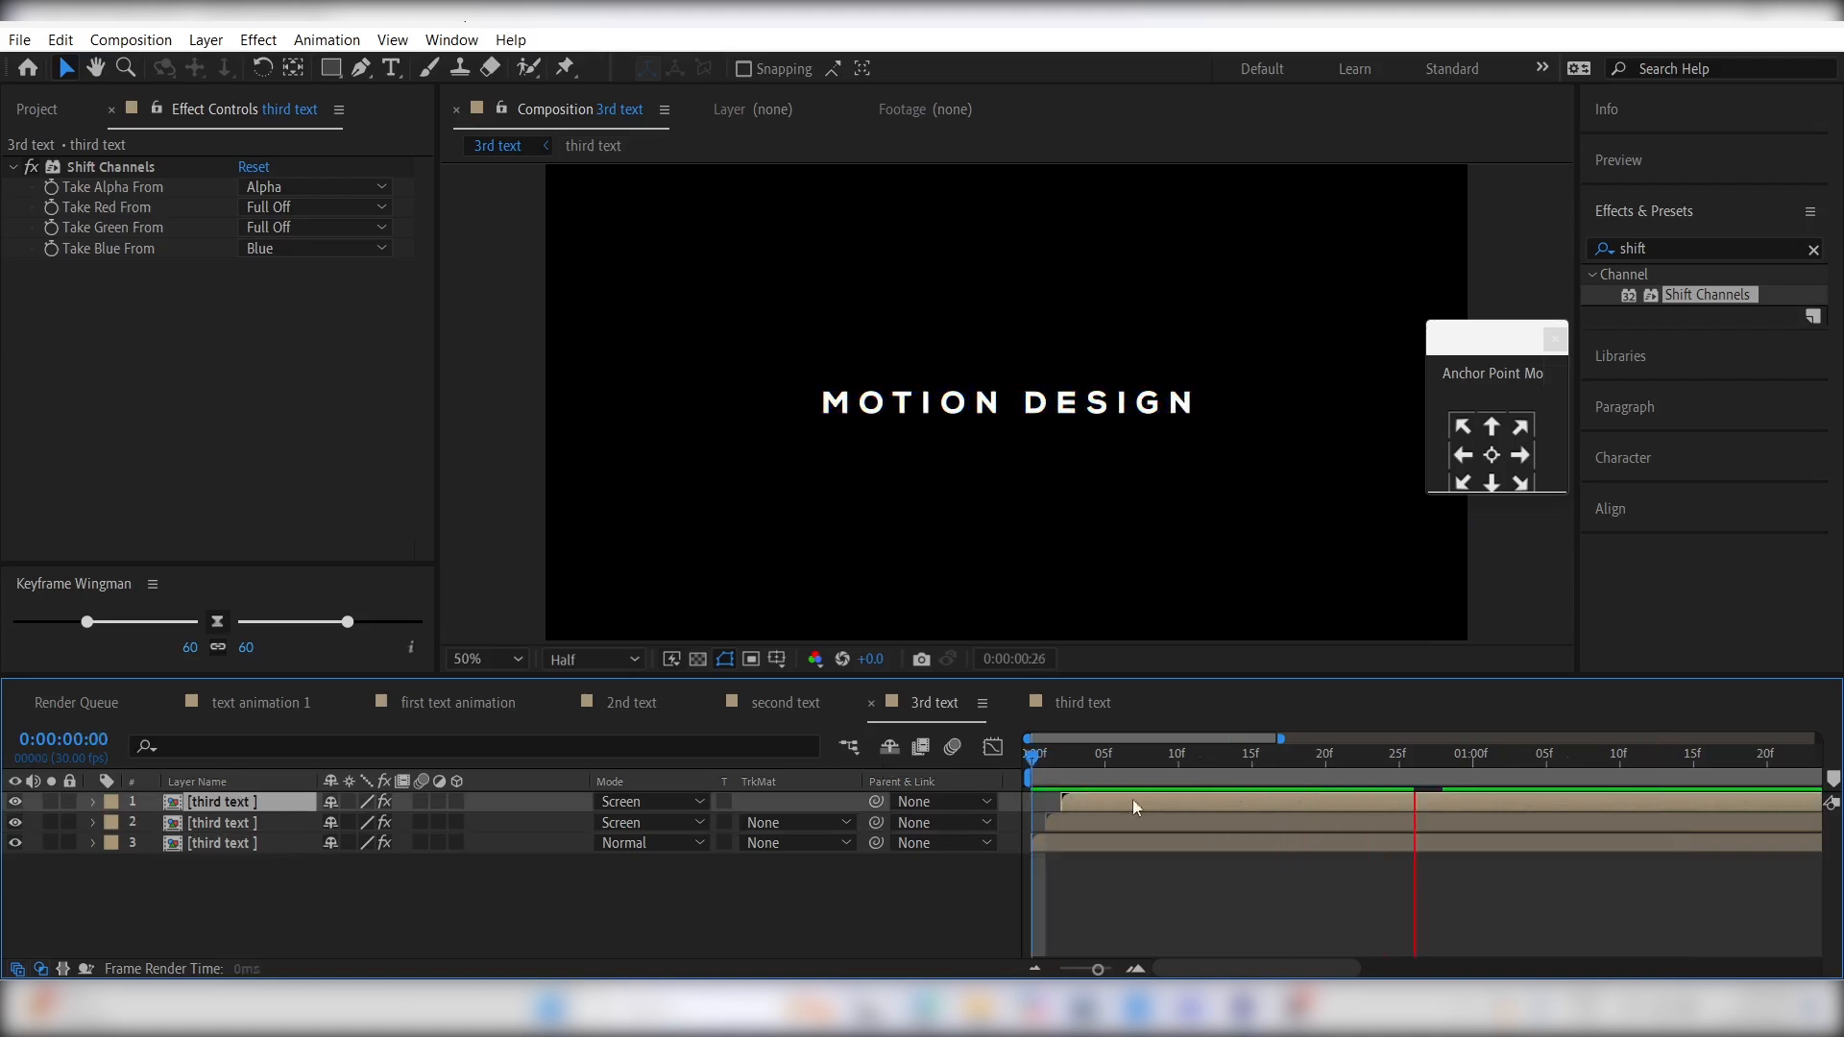